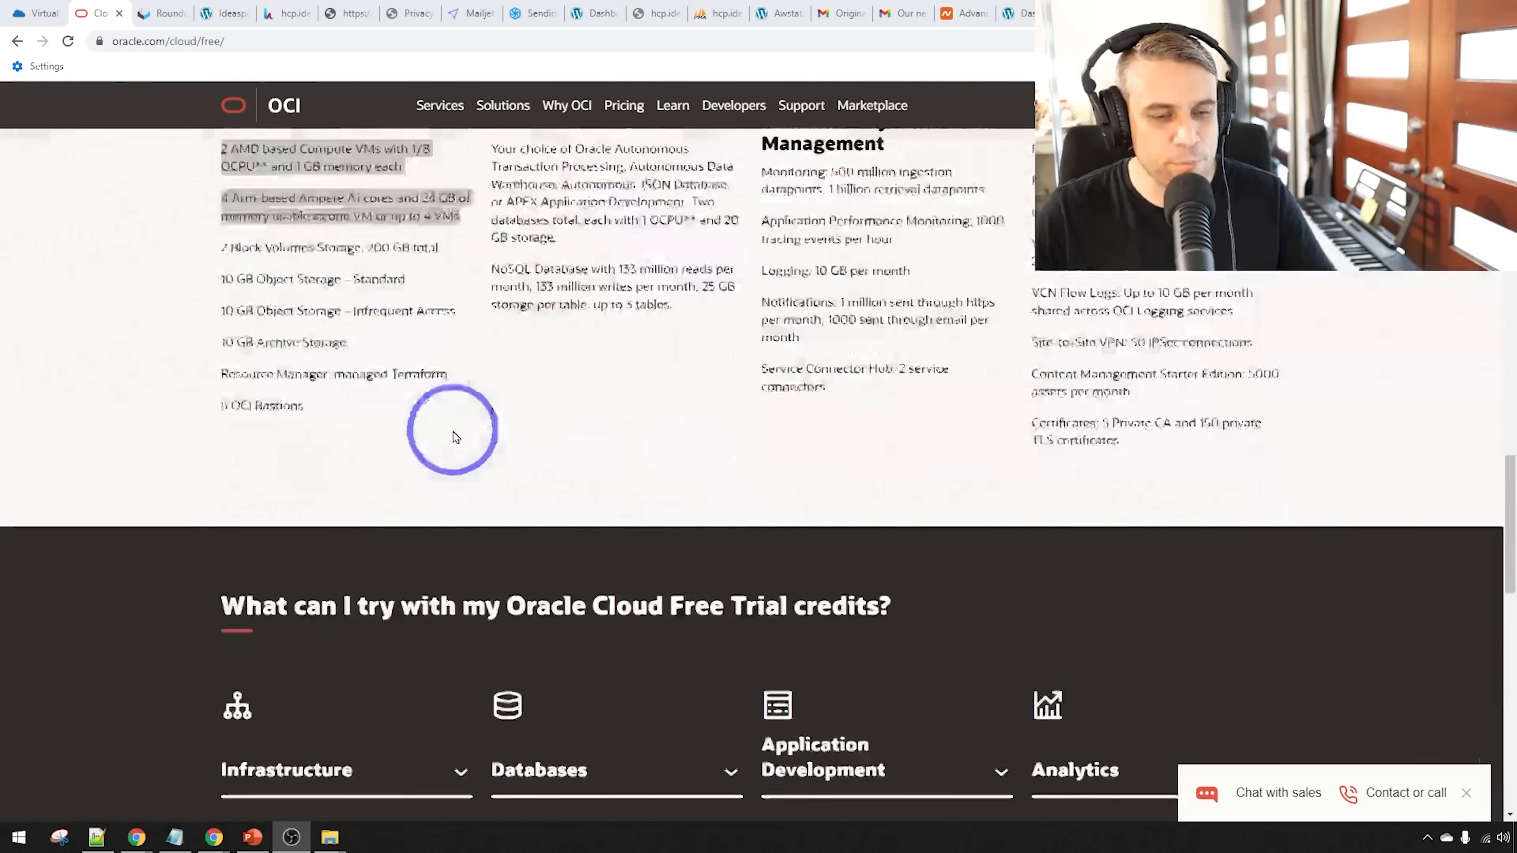
Scroll the Always Free services page, then switch to the Hestia web domain list showing ideaspot.site
{"action": "scroll", "coordinate": [454, 425], "scroll_direction": "up", "scroll_amount": 5}
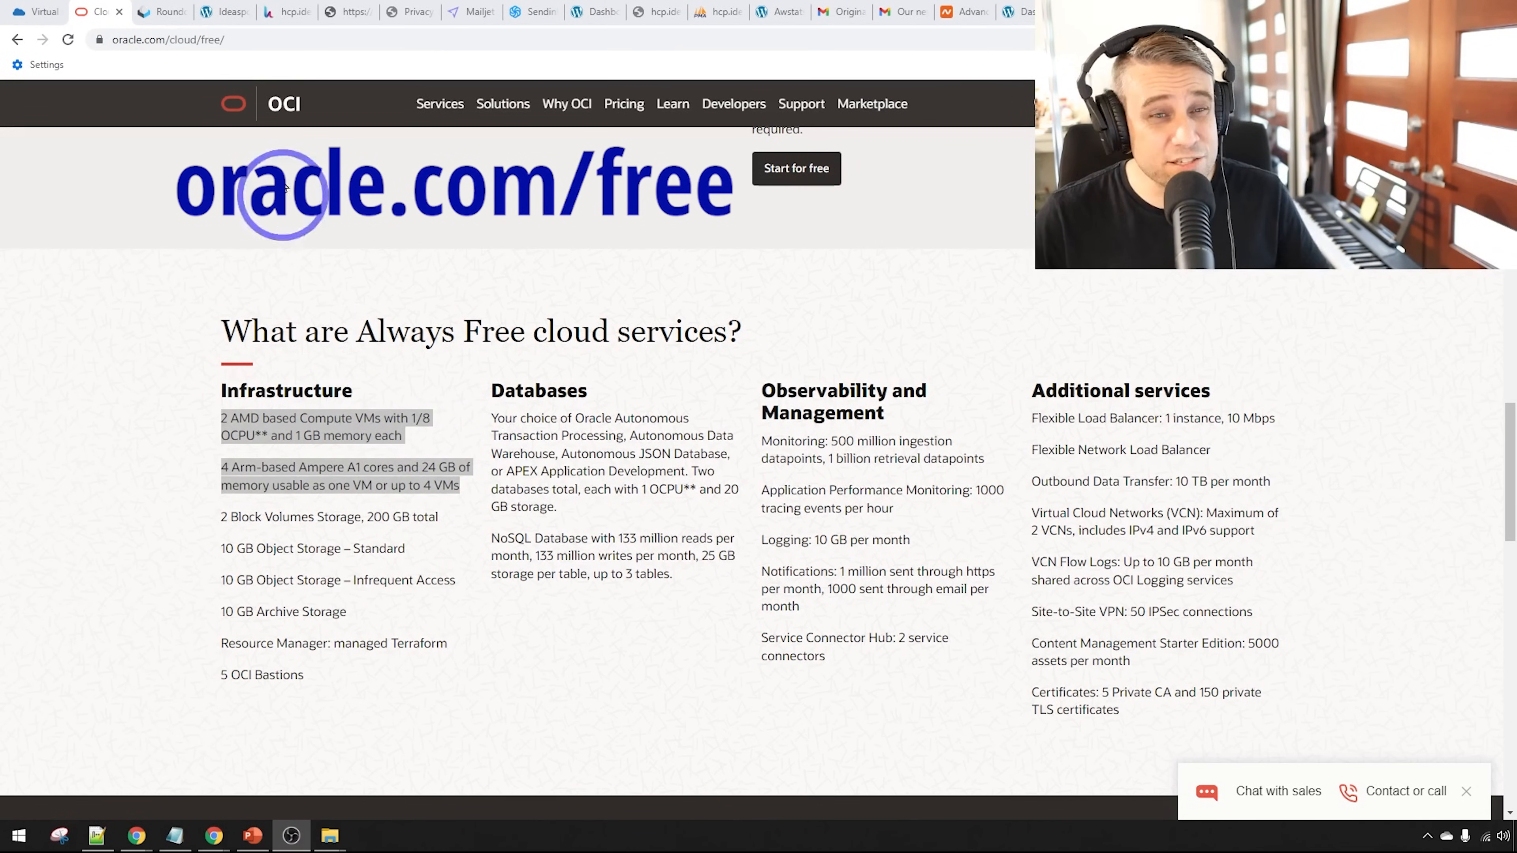
{"action": "left_click", "coordinate": [285, 11]}
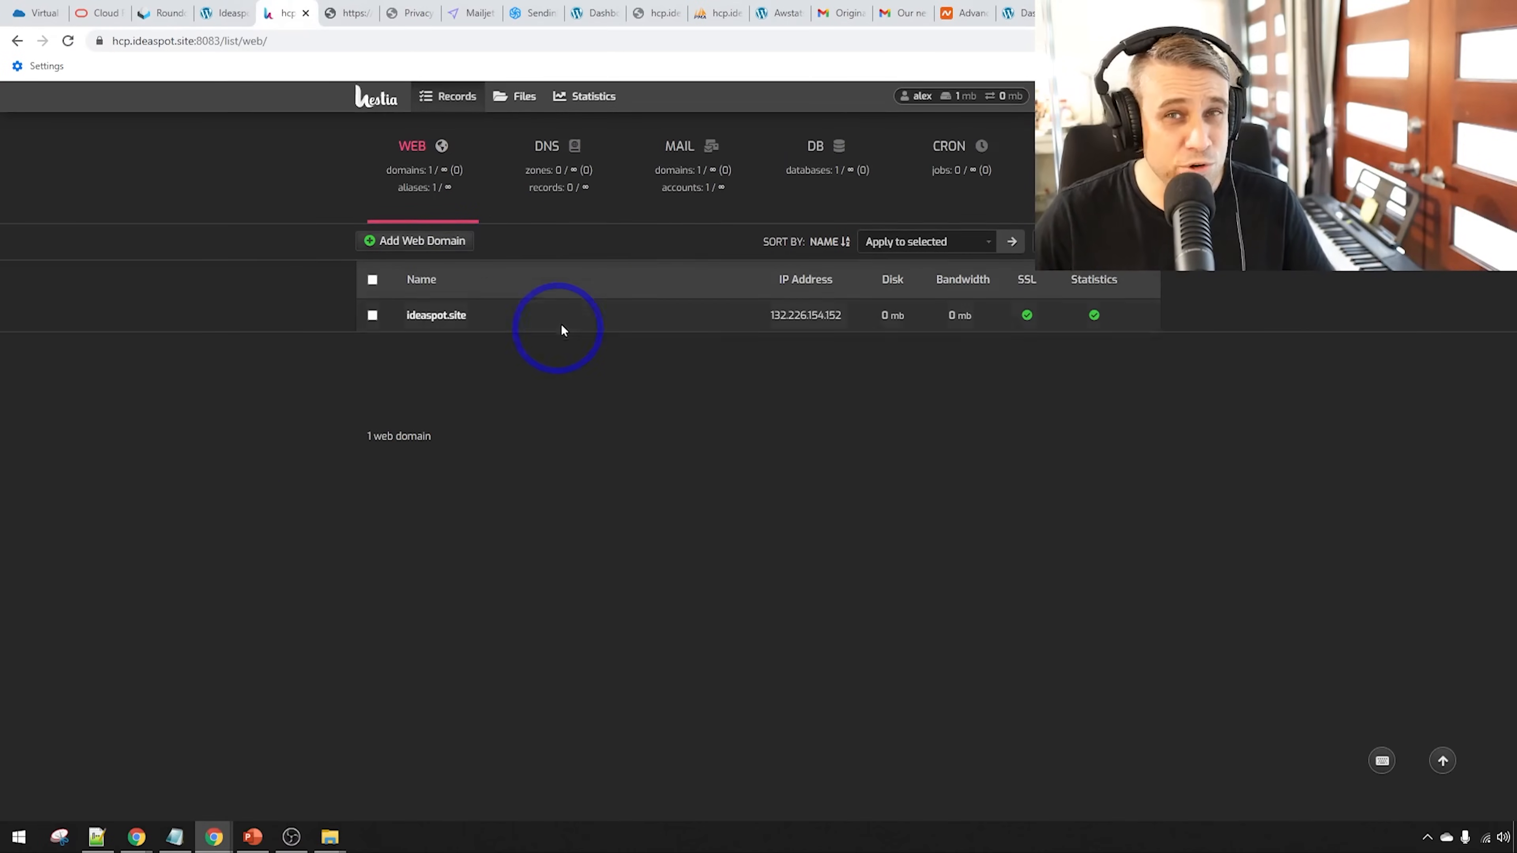
View the live WordPress demo site and scroll through the Roundcube webmail inbox
{"action": "mouse_move", "coordinate": [565, 325]}
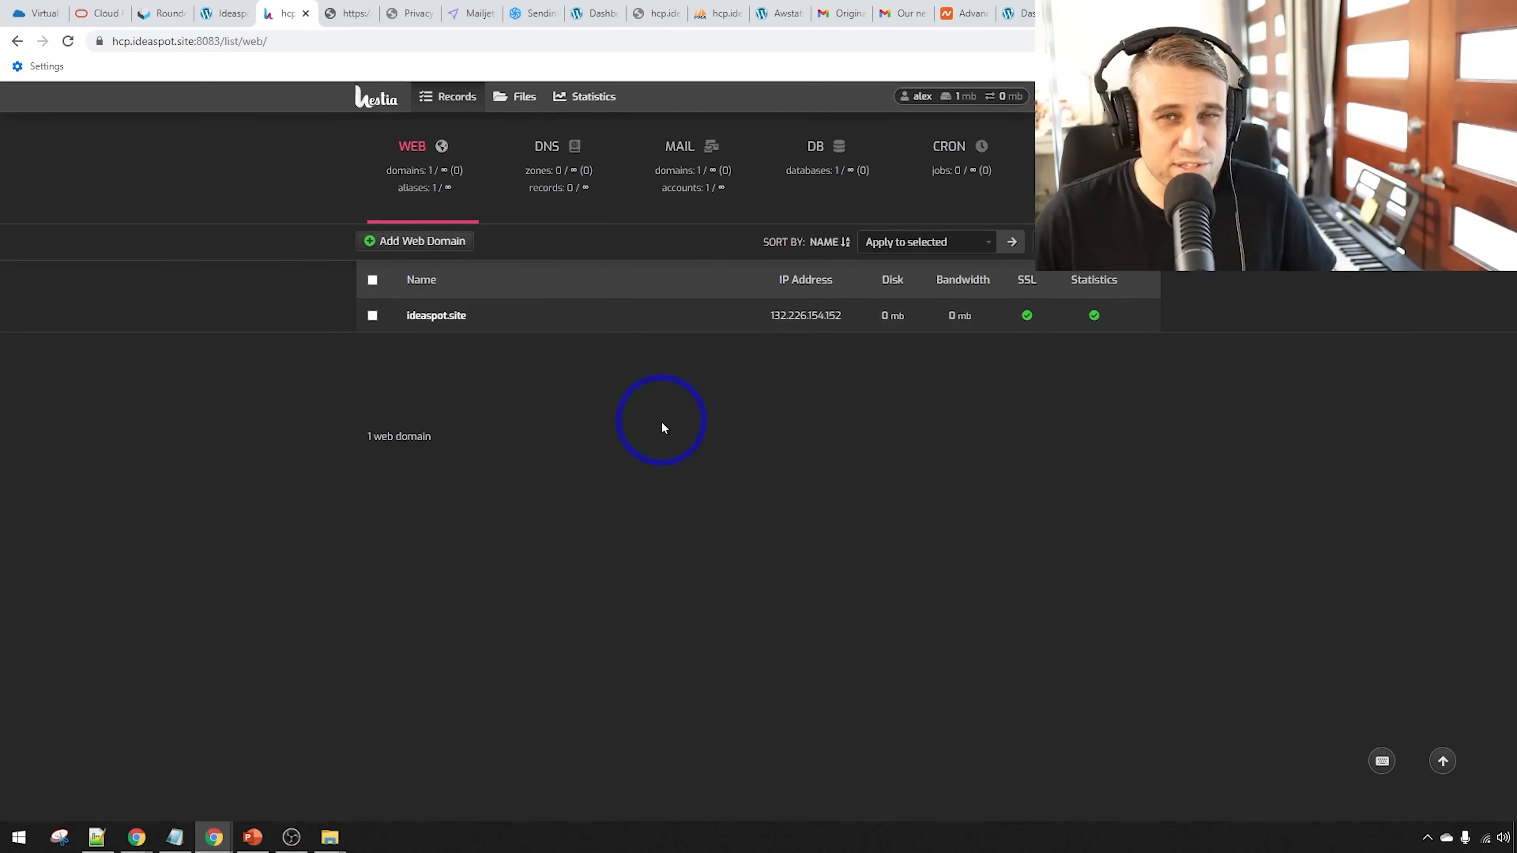
{"action": "left_click", "coordinate": [219, 13]}
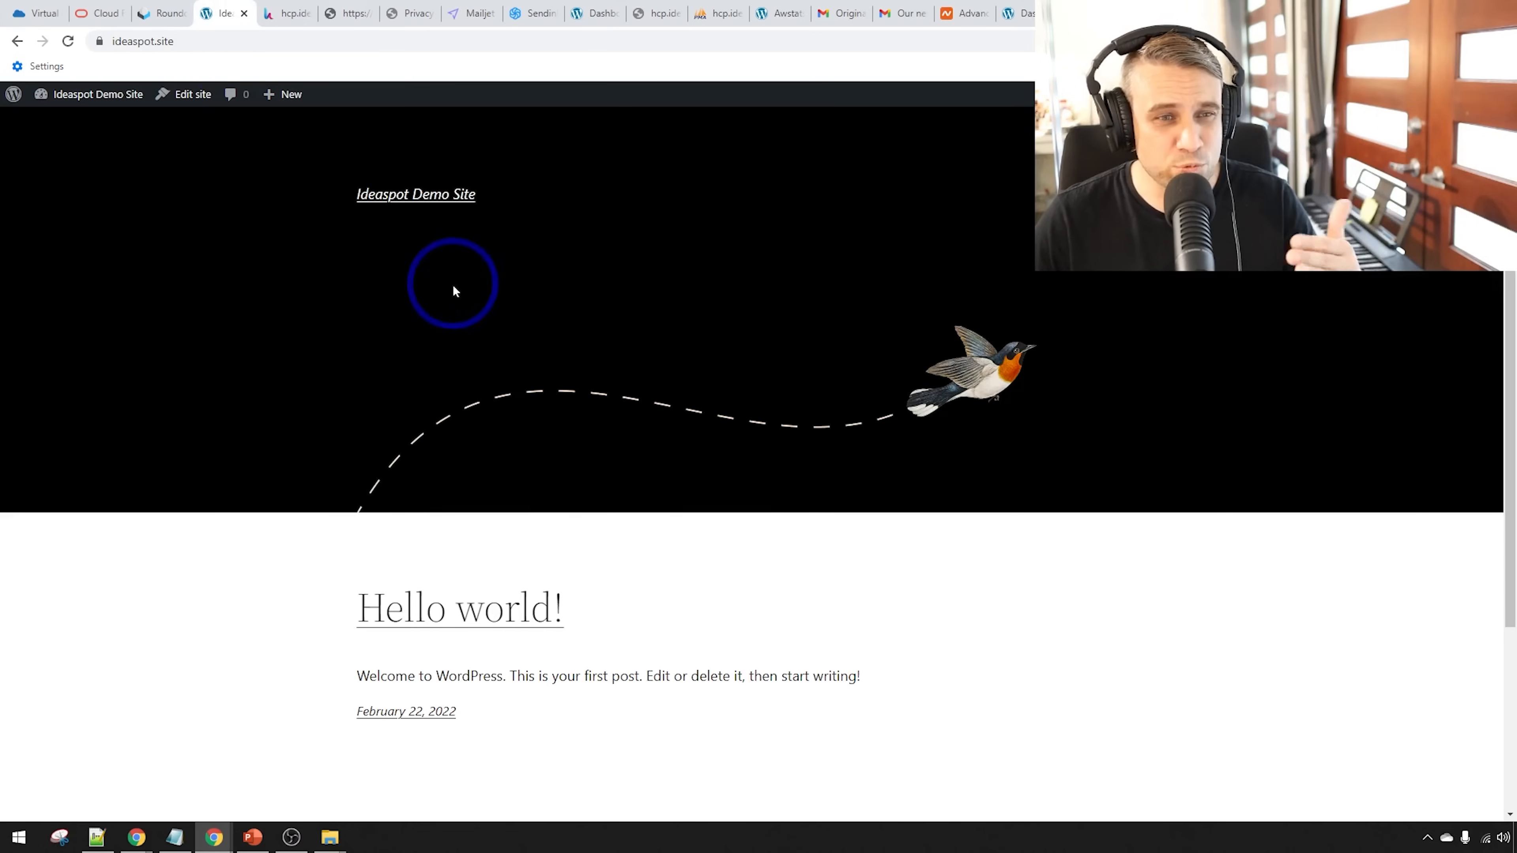
{"action": "left_click", "coordinate": [151, 11]}
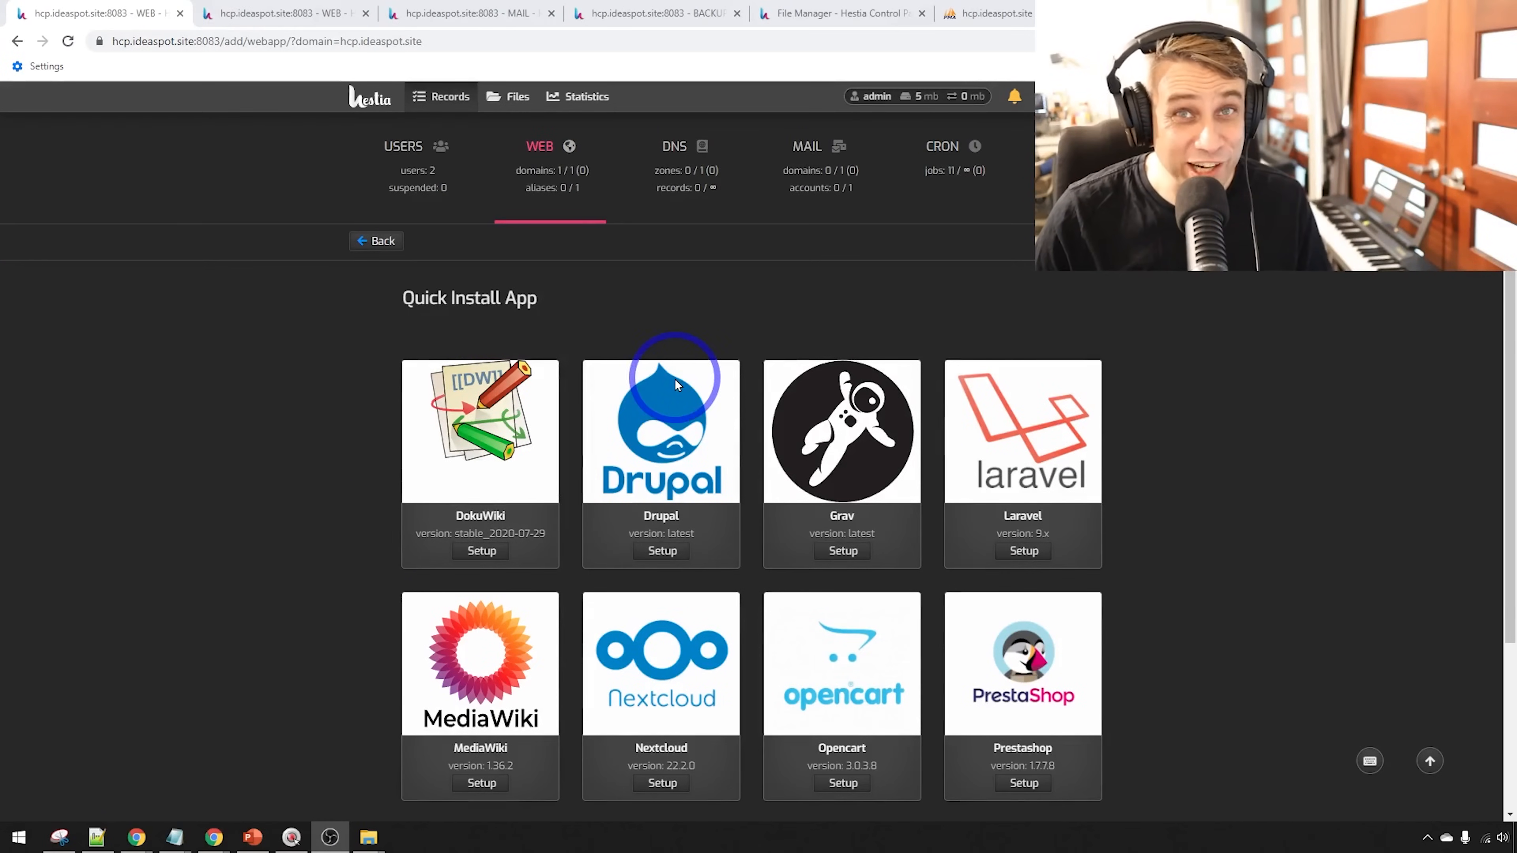
{"action": "scroll", "coordinate": [1029, 507], "scroll_direction": "down", "scroll_amount": 2}
{"action": "scroll", "coordinate": [1028, 507], "scroll_direction": "down", "scroll_amount": 2}
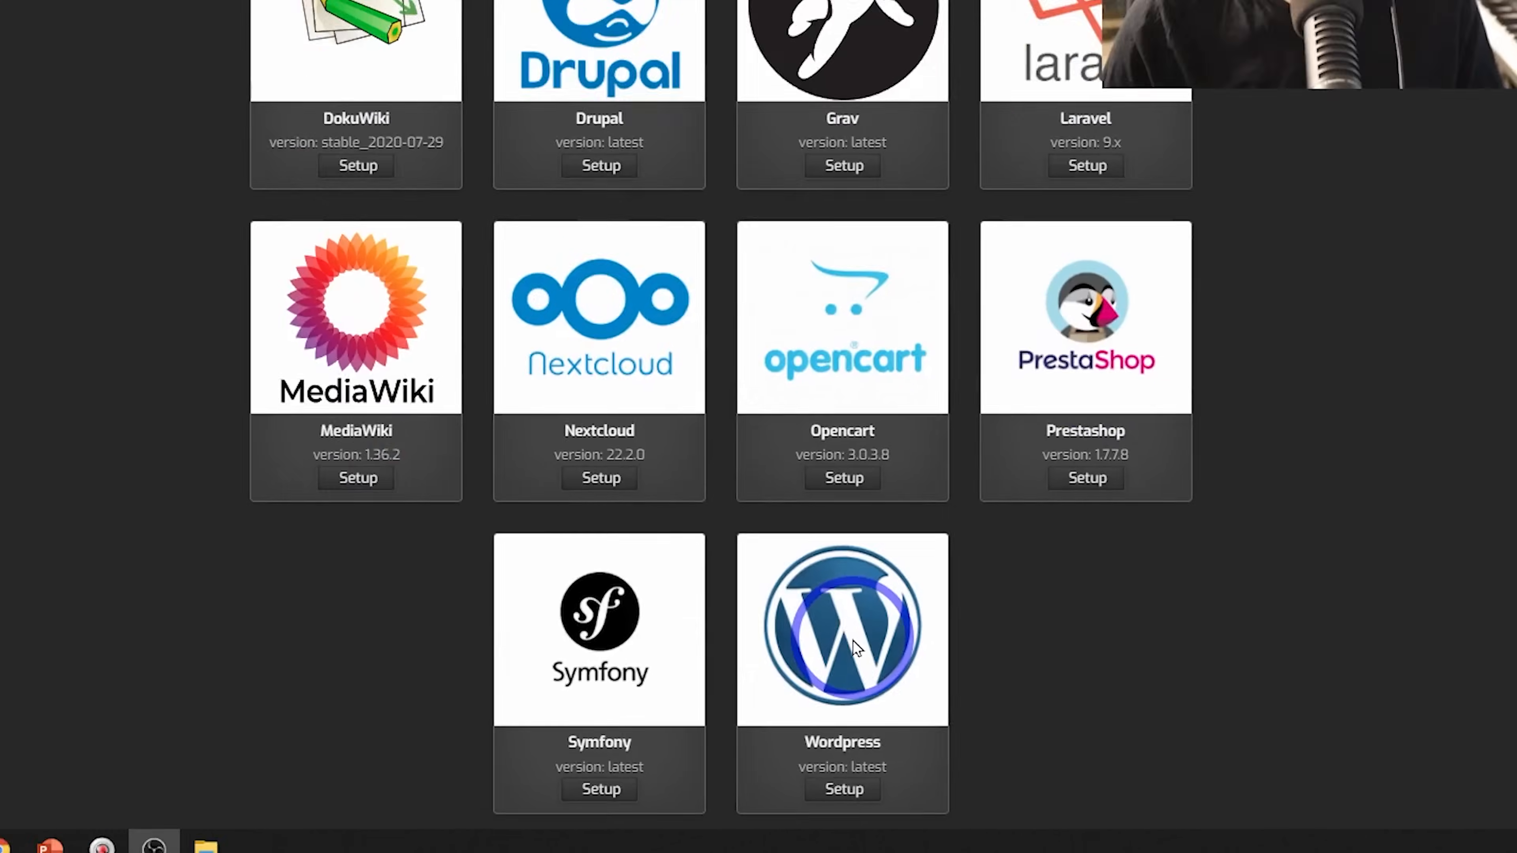
{"action": "scroll", "coordinate": [852, 640], "scroll_direction": "up", "scroll_amount": 5}
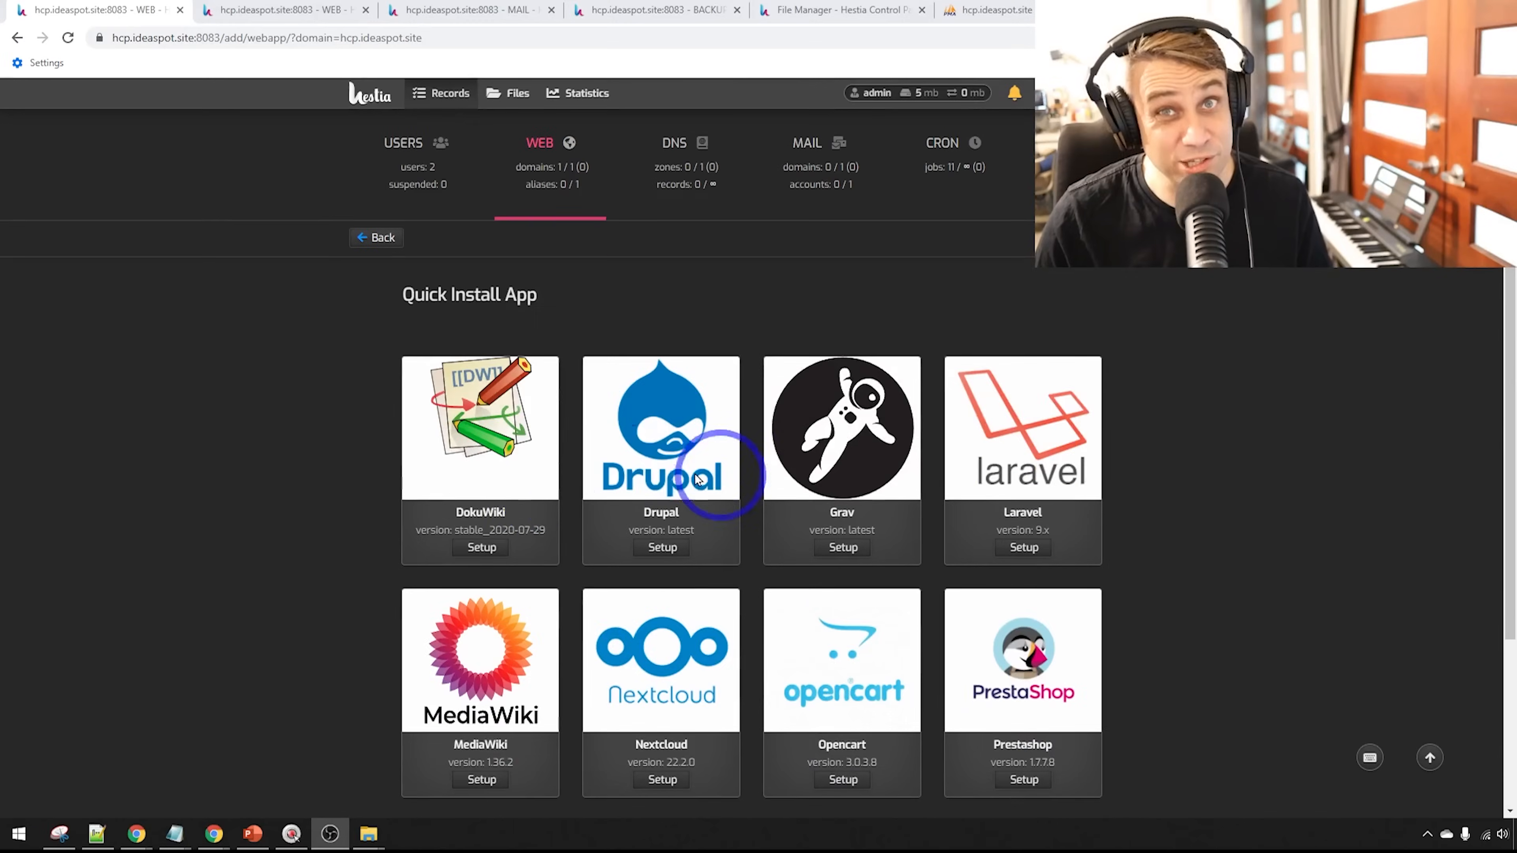
Check the web domain list and mail domain settings, ending on the 18 mb local backup
{"action": "left_click", "coordinate": [256, 10]}
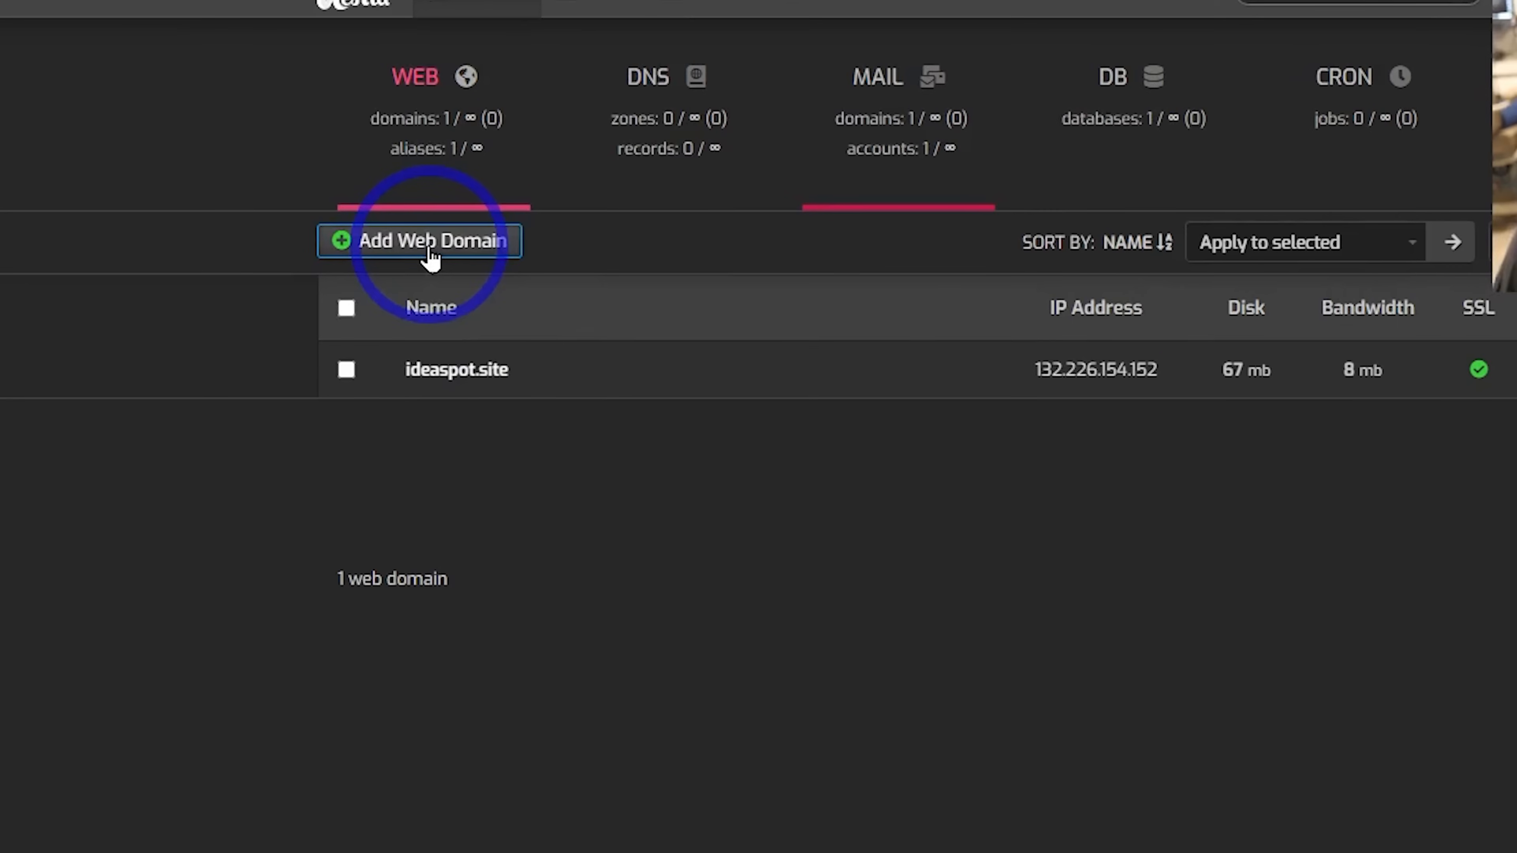
{"action": "left_click", "coordinate": [440, 12]}
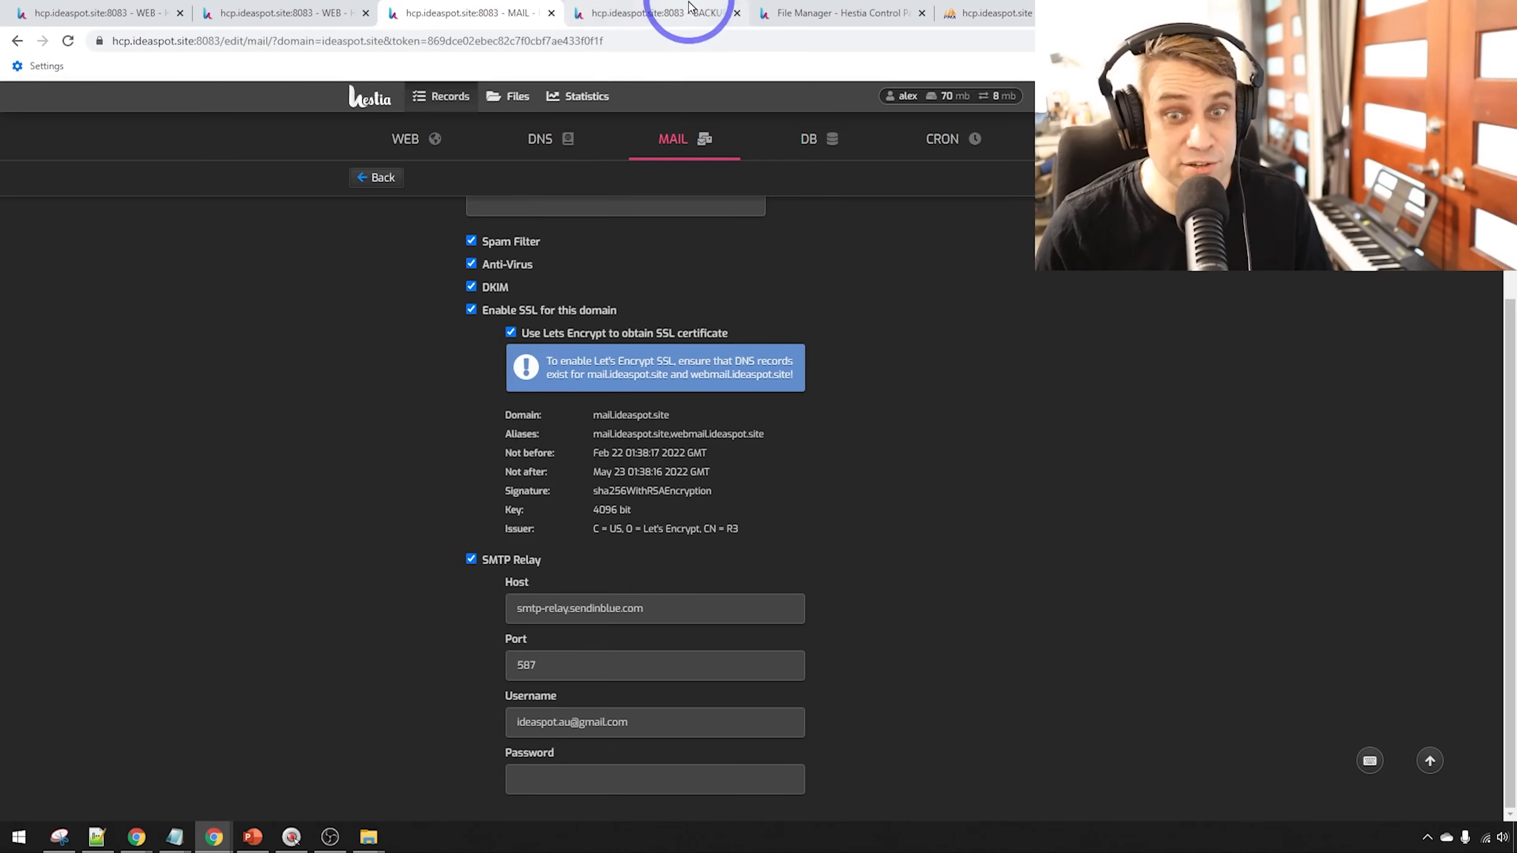
{"action": "left_click", "coordinate": [654, 13]}
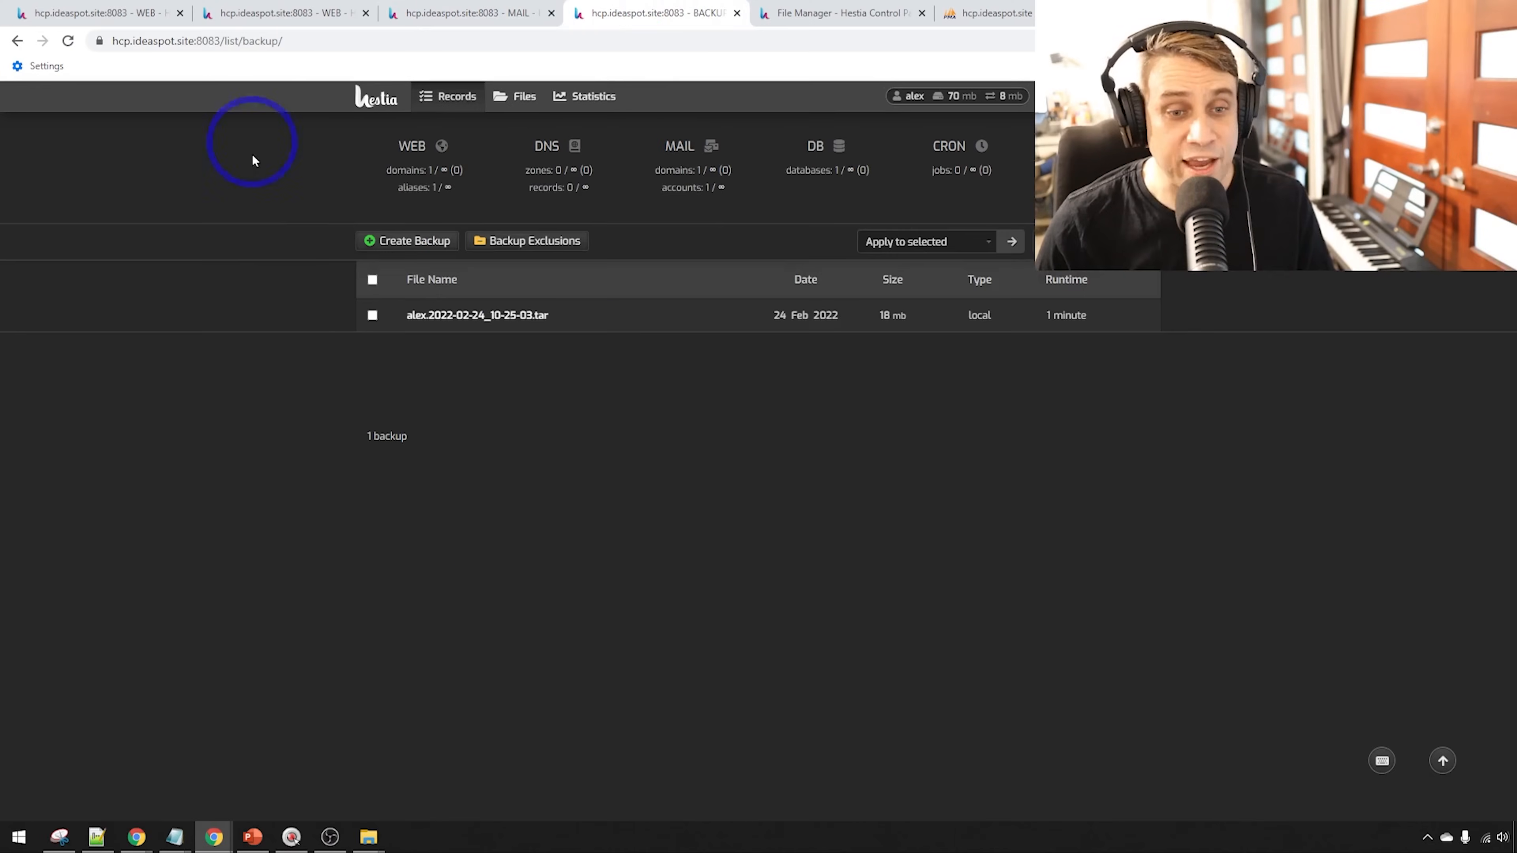
Glance at the public_html files, then scroll the 14 running services such as apache2, nginx and mariadb
{"action": "left_click", "coordinate": [782, 13]}
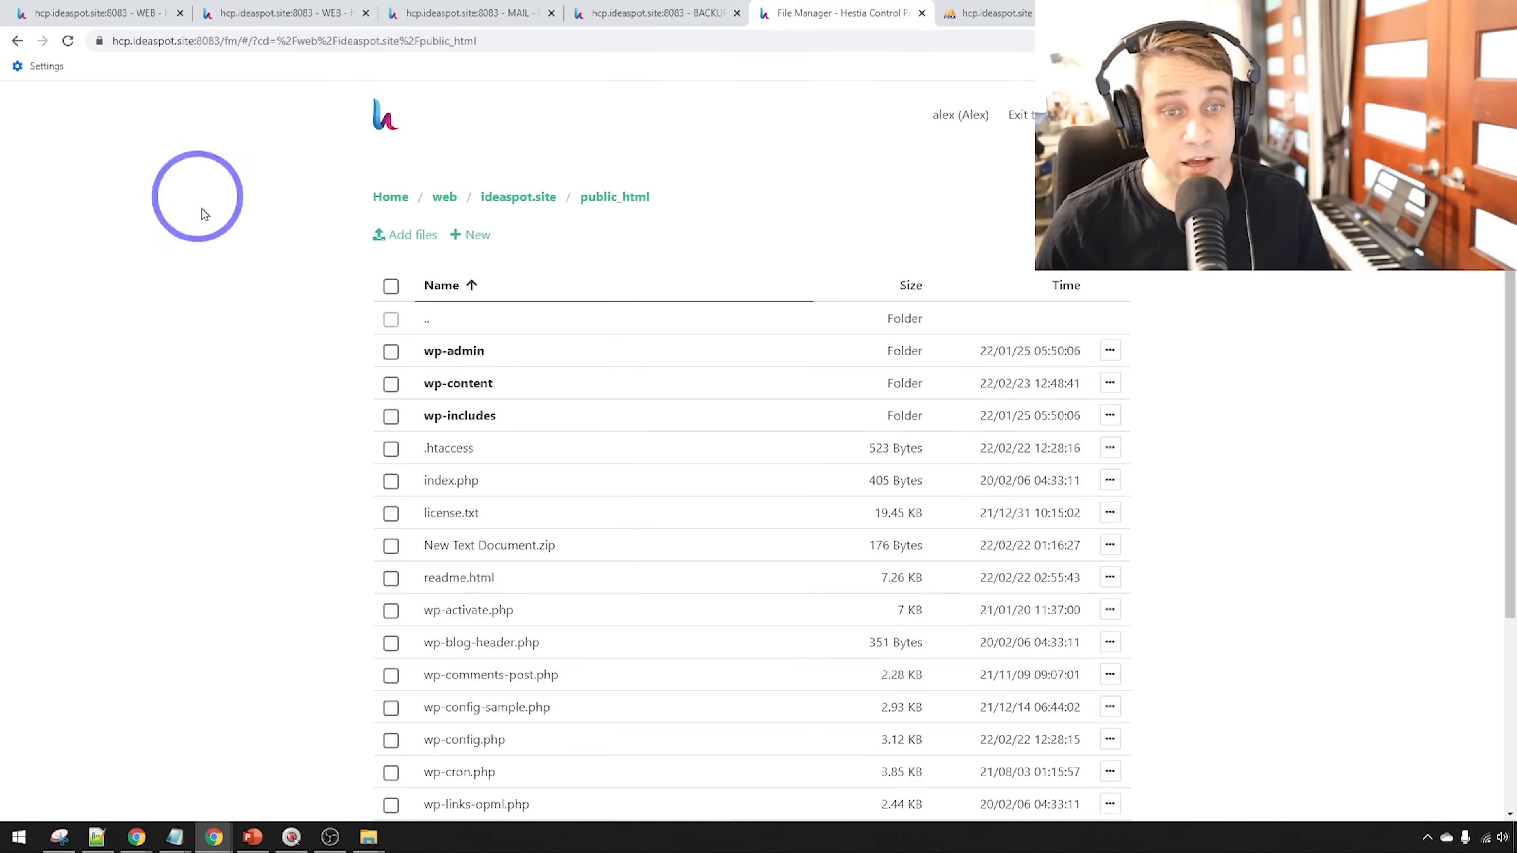
{"action": "left_click", "coordinate": [988, 13]}
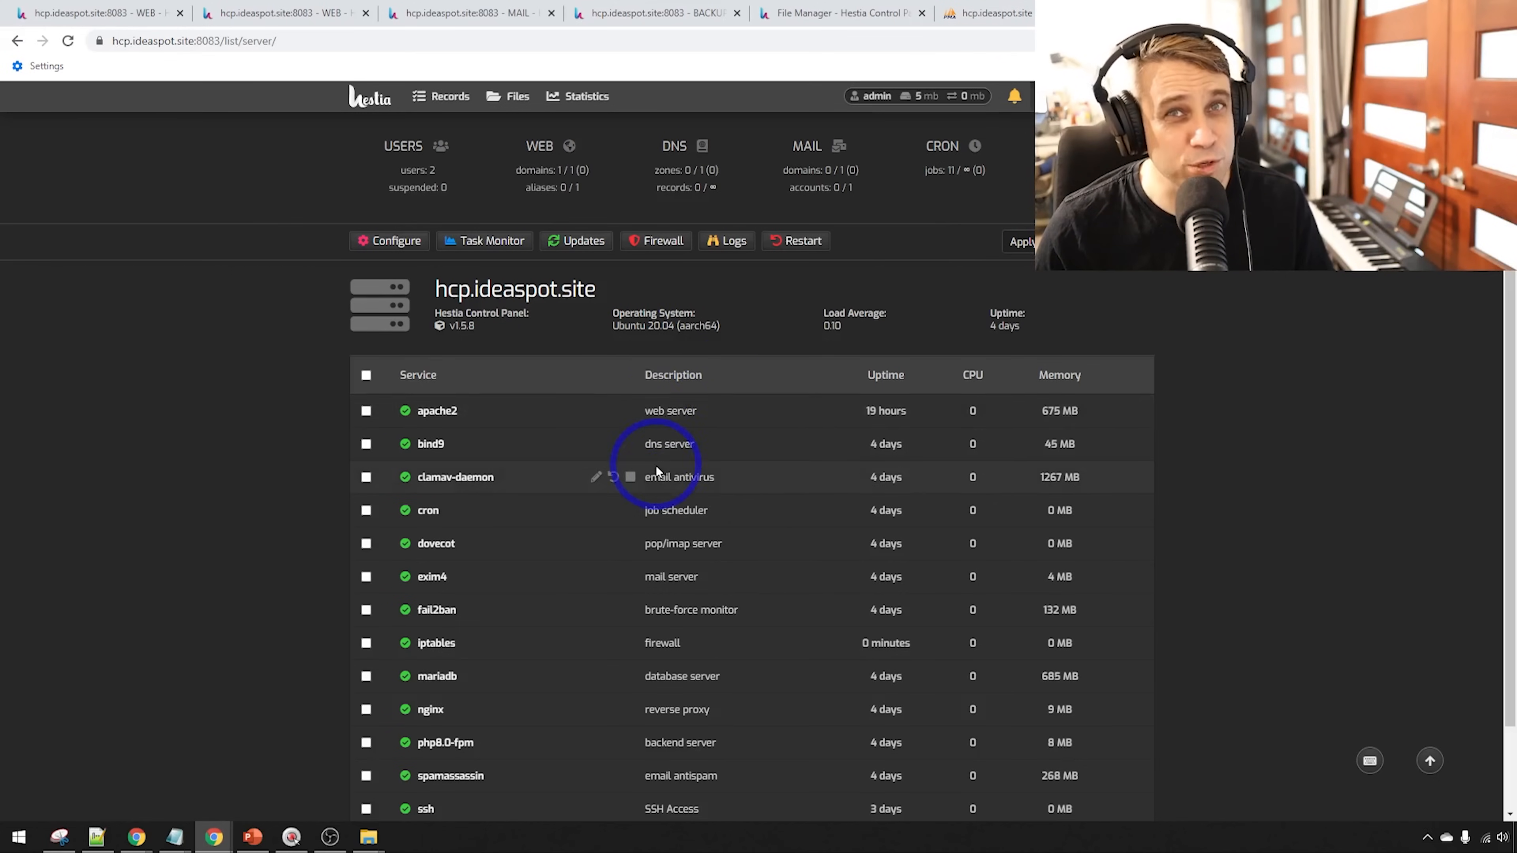
{"action": "scroll", "coordinate": [657, 471], "scroll_direction": "down", "scroll_amount": 2}
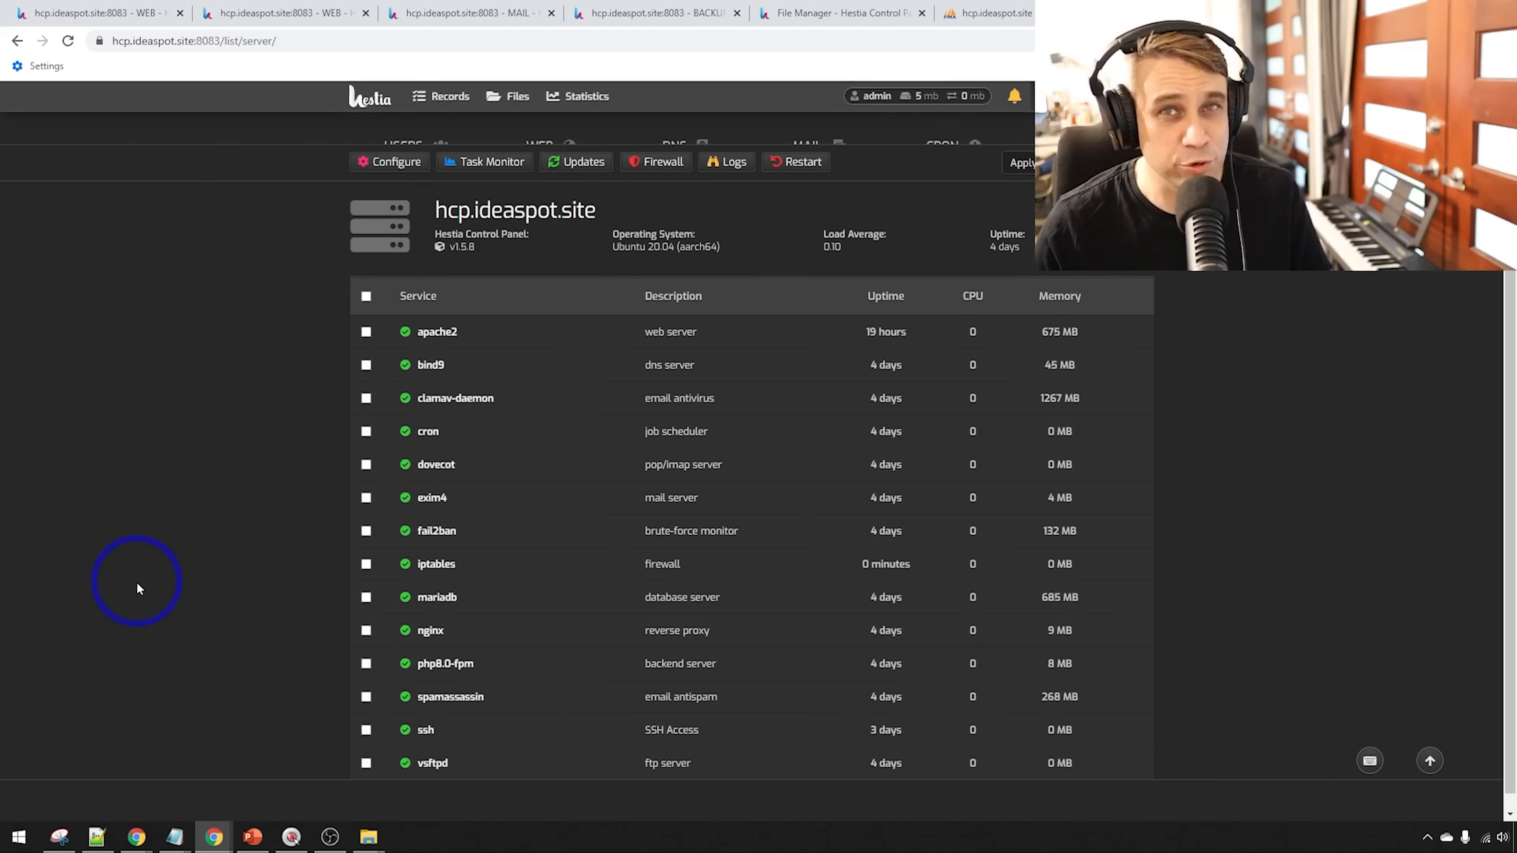
{"action": "scroll", "coordinate": [136, 589], "scroll_direction": "up", "scroll_amount": 1}
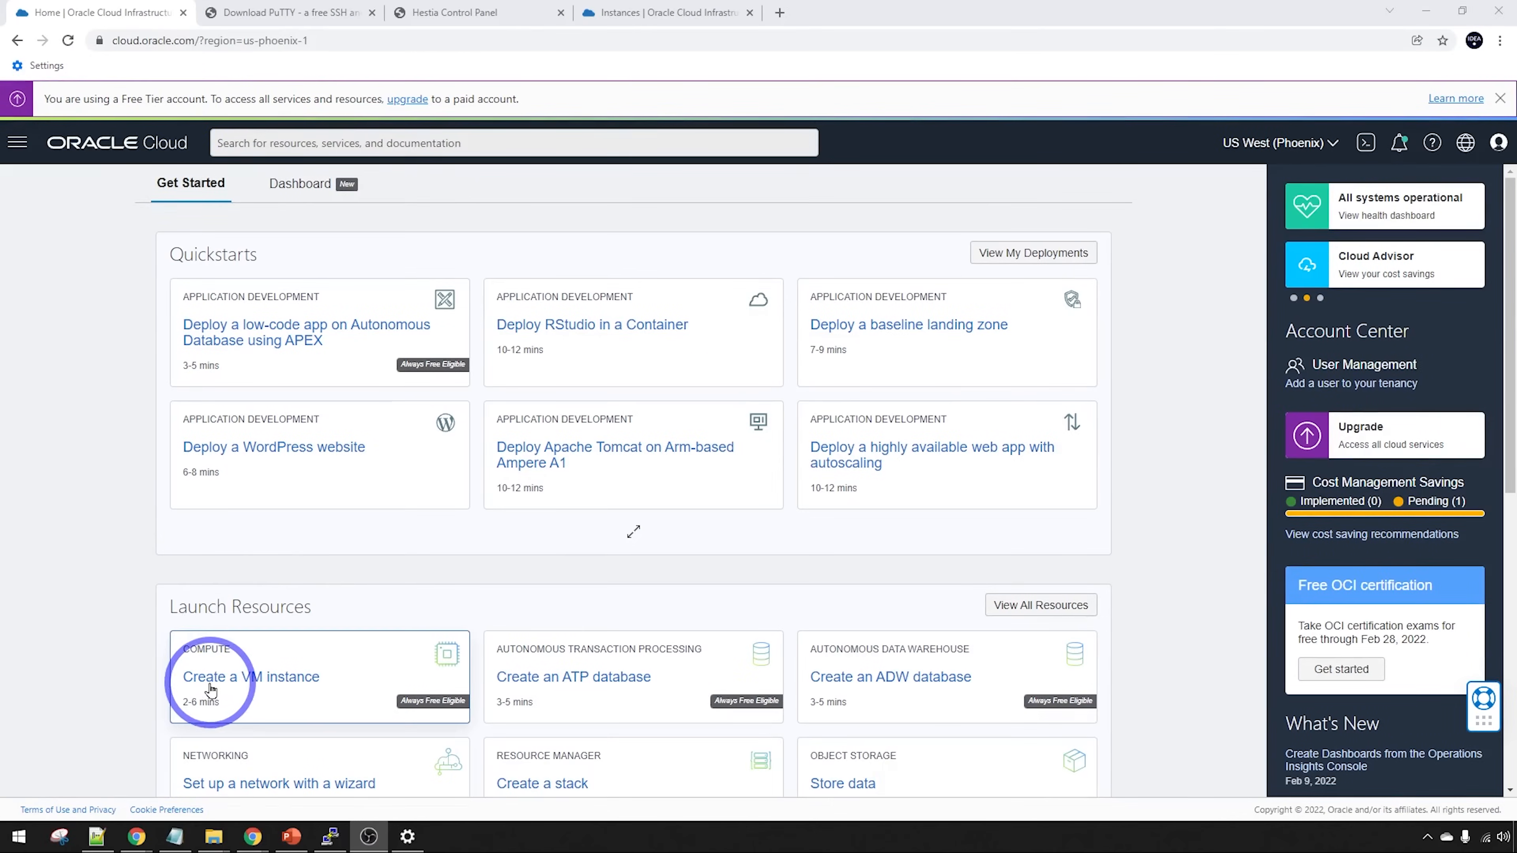
Start a new VM instance and name it Hestia
{"action": "left_click", "coordinate": [211, 687]}
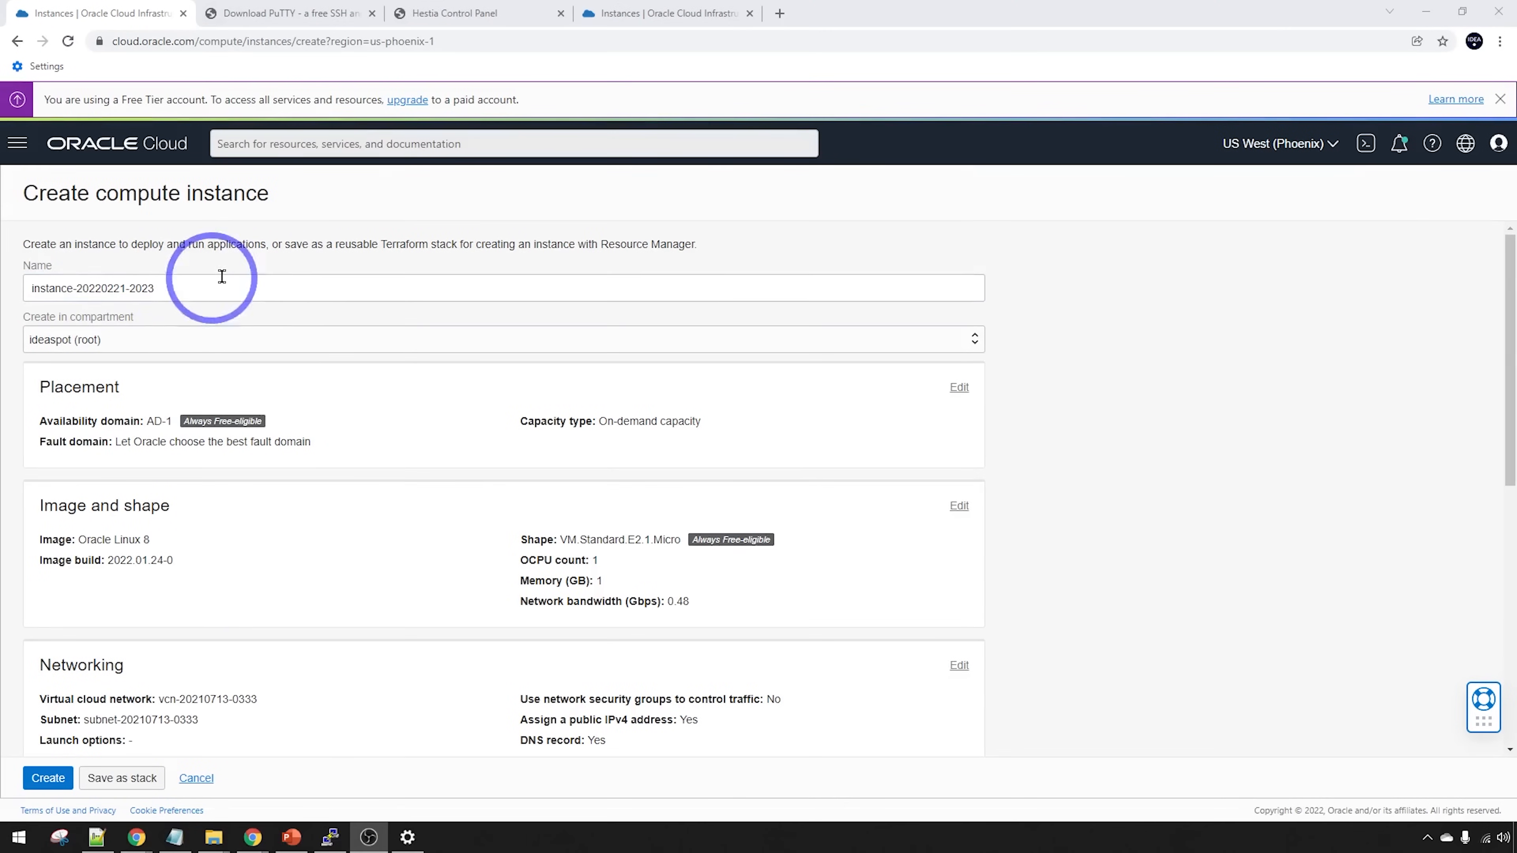
{"action": "triple_click", "coordinate": [169, 287]}
{"action": "type", "text": "Hestia"}
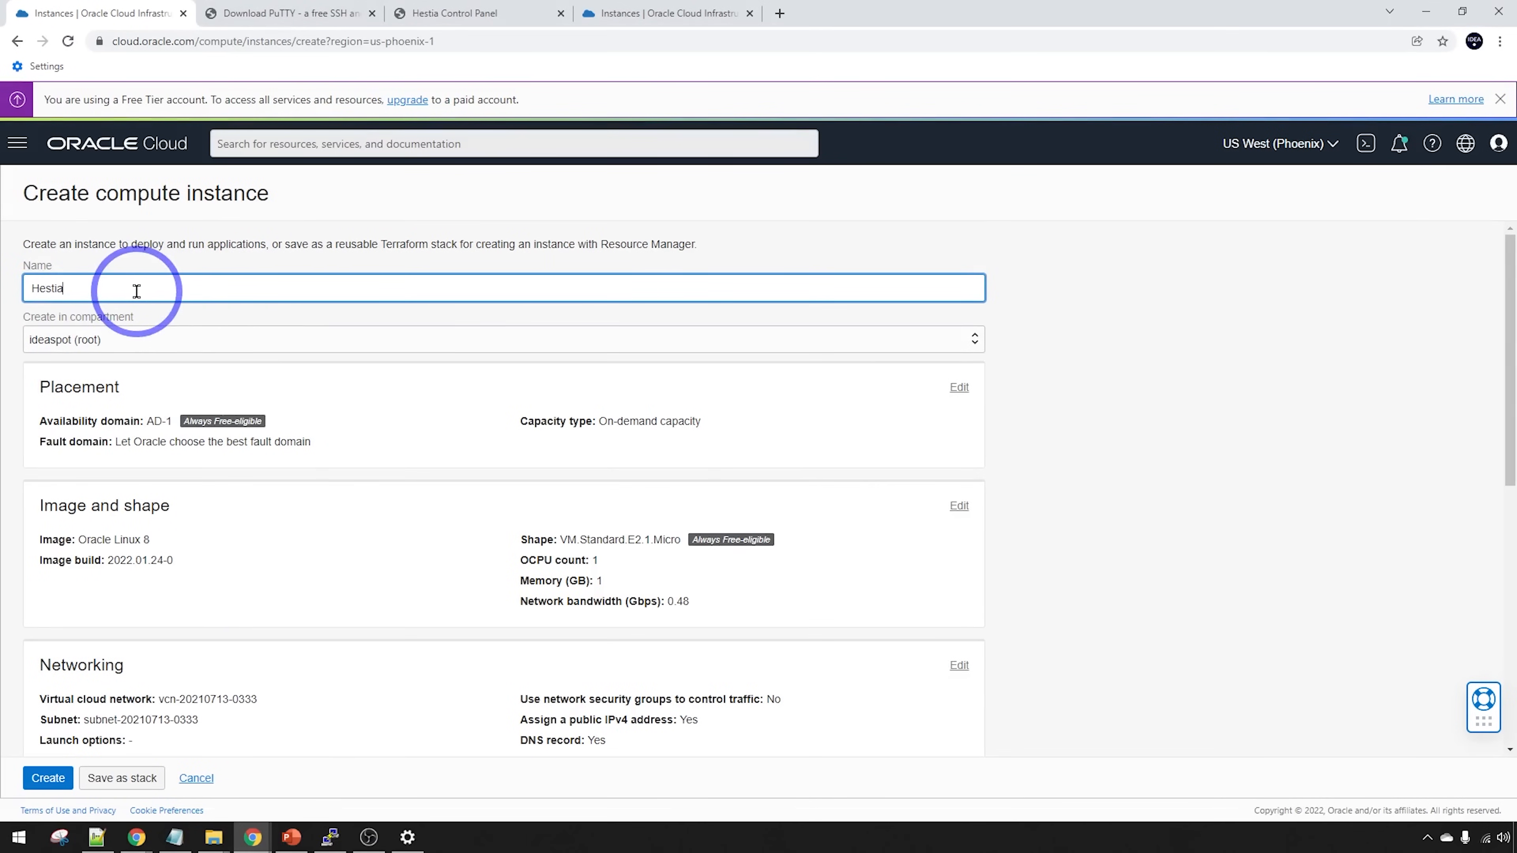
Replace the Oracle Linux 8 image with Canonical Ubuntu 20.04
{"action": "left_click", "coordinate": [959, 507]}
{"action": "scroll", "coordinate": [931, 538], "scroll_direction": "down", "scroll_amount": 2}
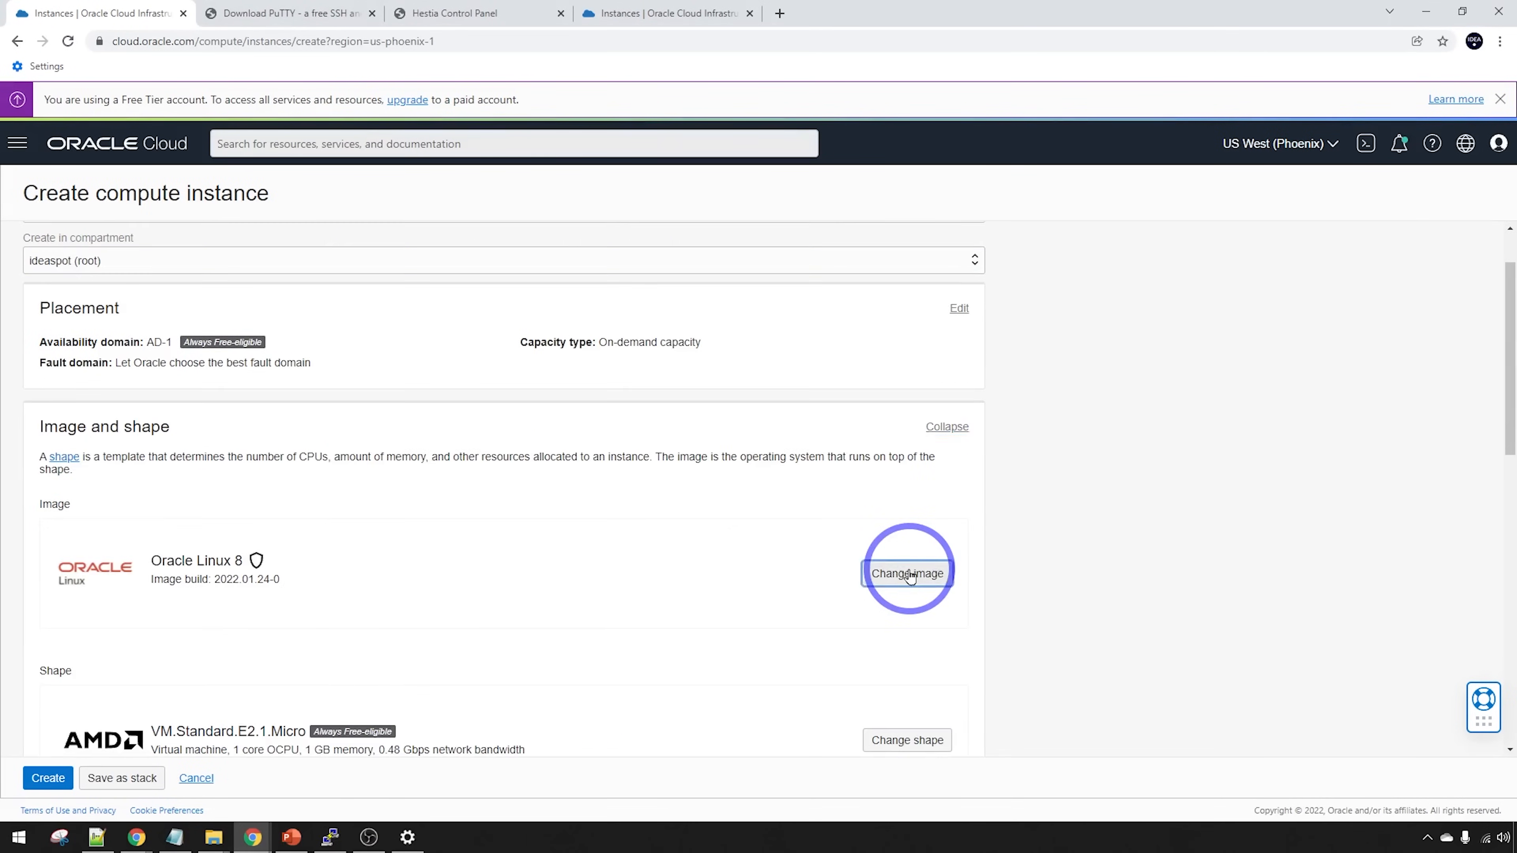
{"action": "left_click", "coordinate": [907, 573]}
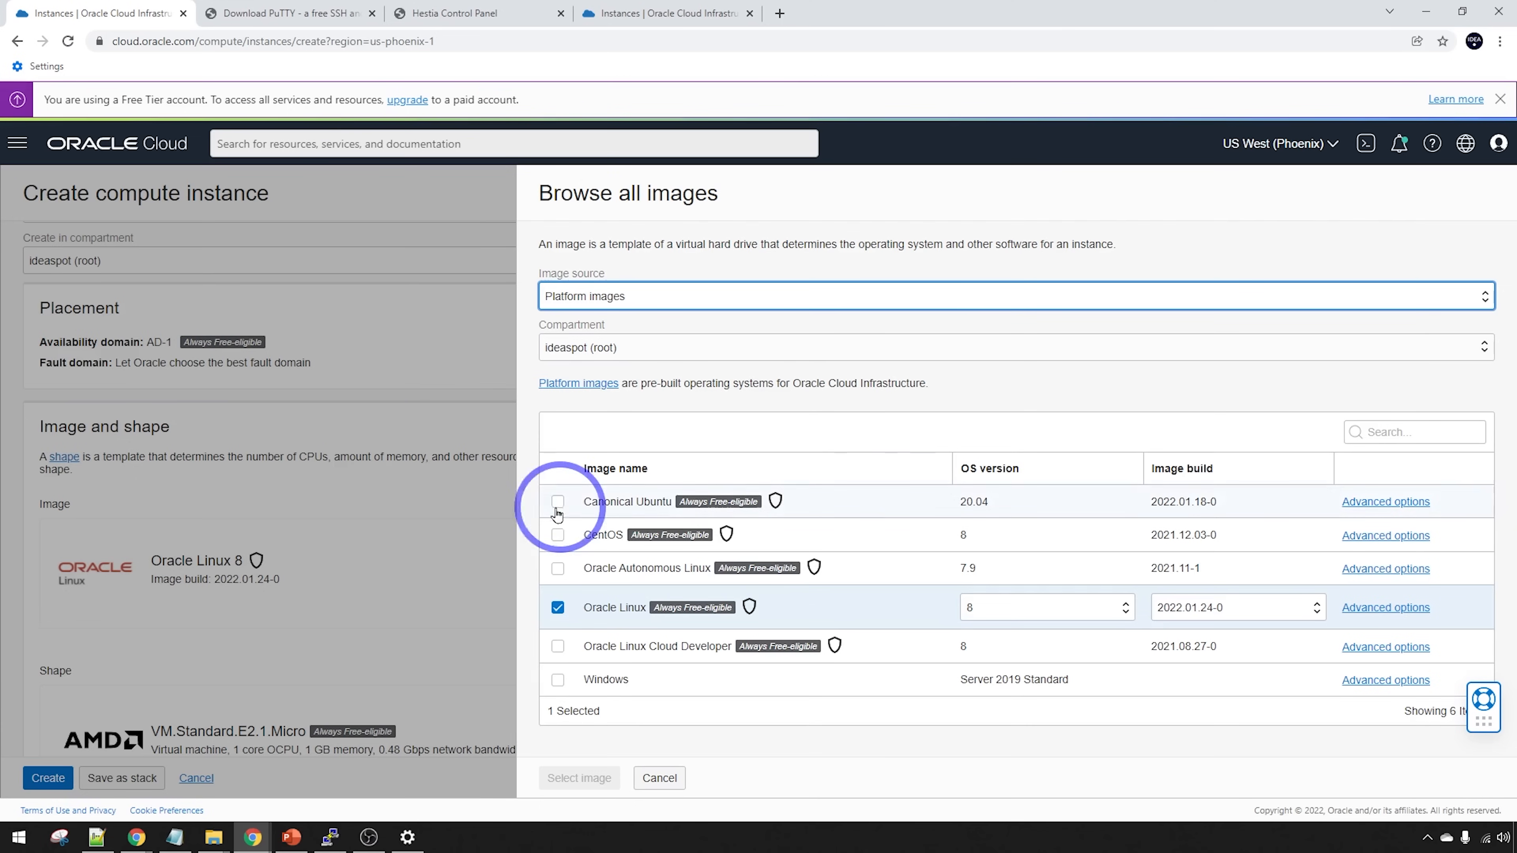
{"action": "left_click", "coordinate": [557, 506]}
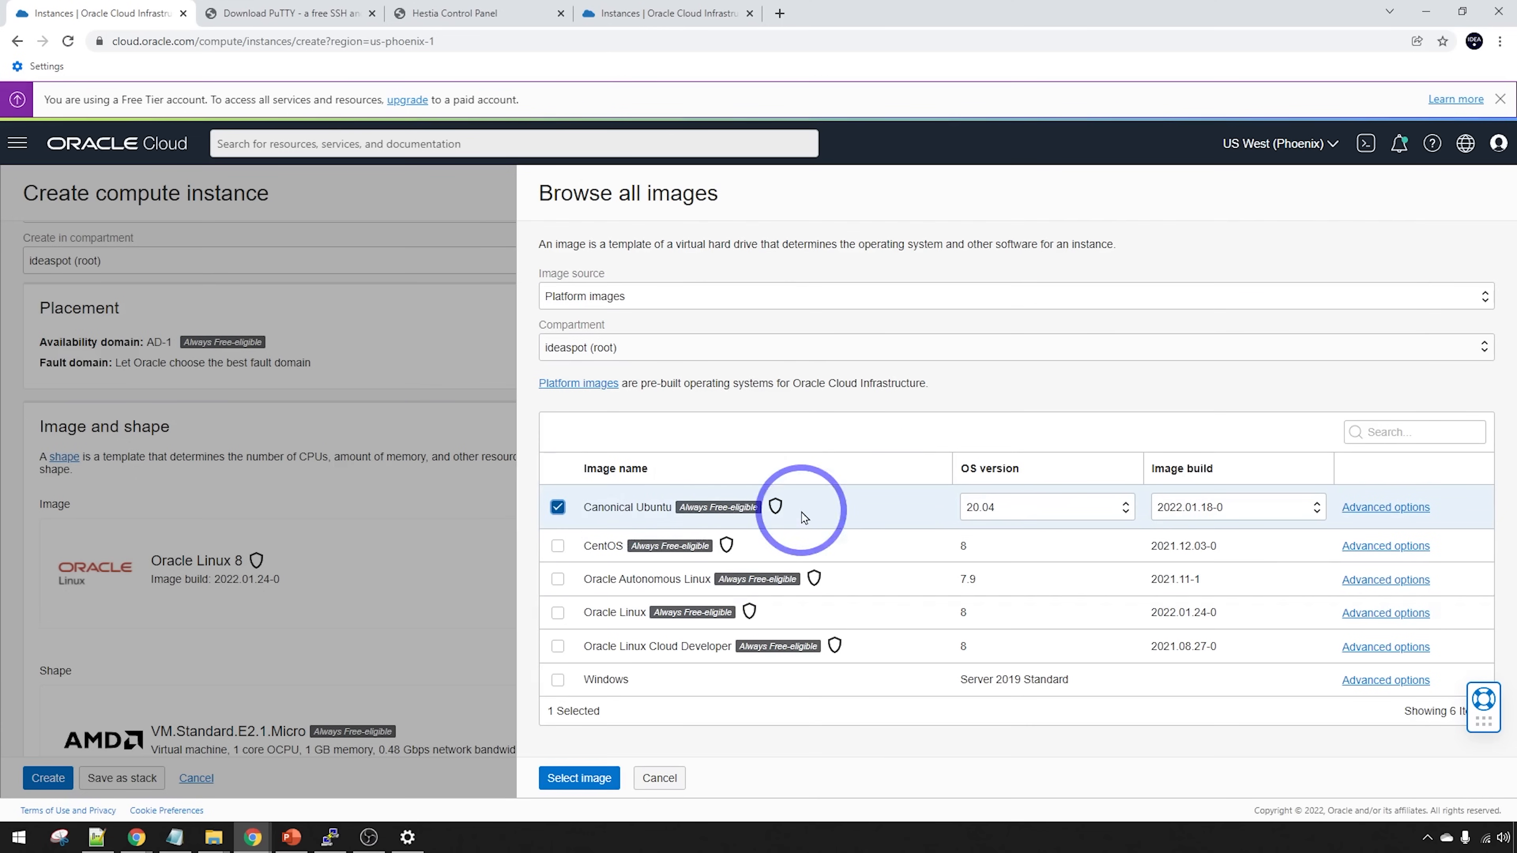
{"action": "left_click", "coordinate": [574, 777]}
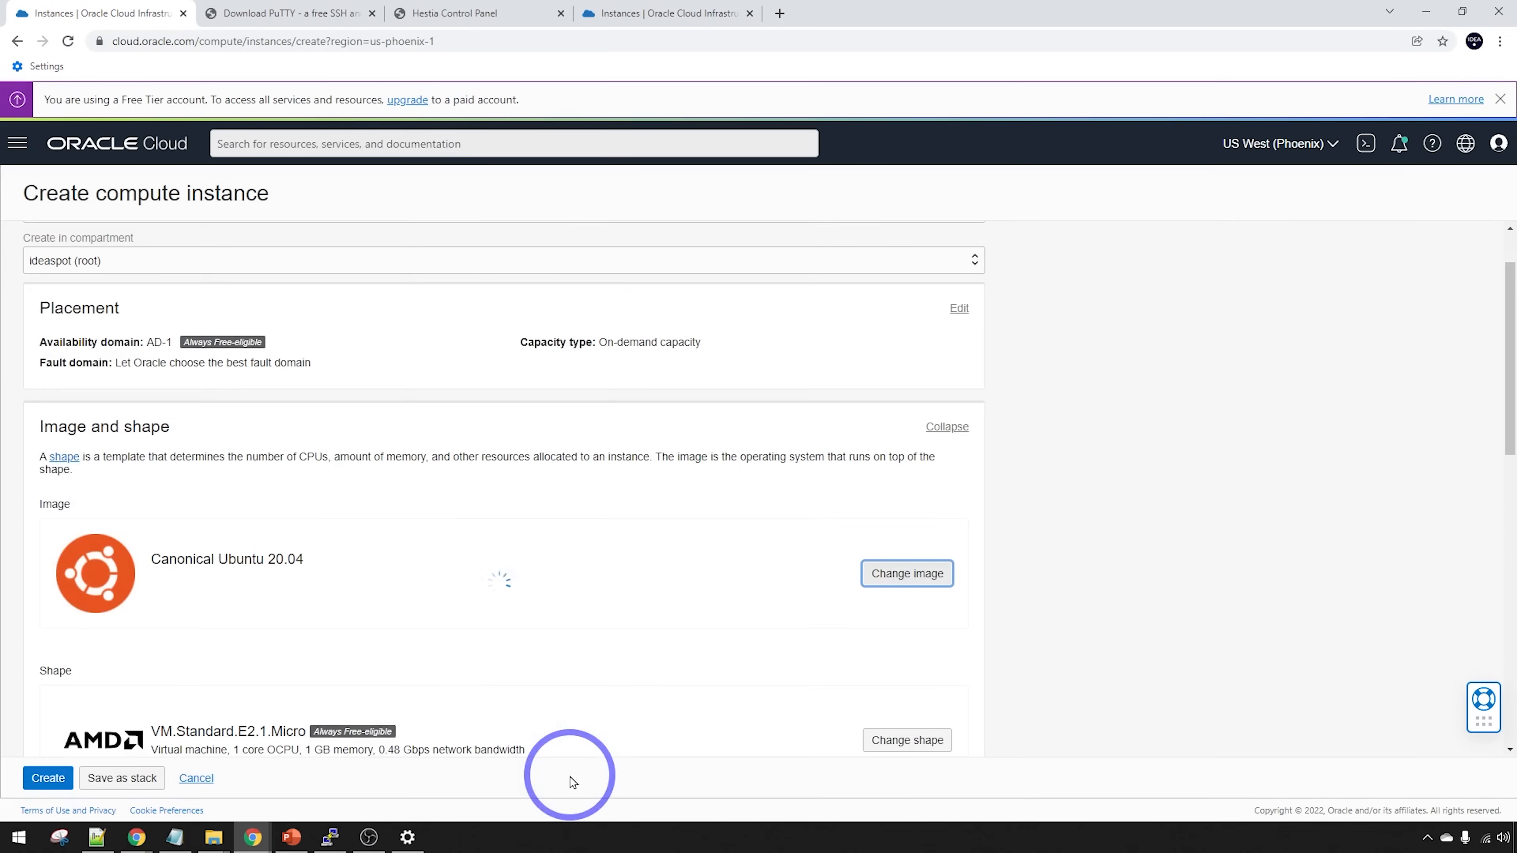
{"action": "scroll", "coordinate": [390, 478], "scroll_direction": "down", "scroll_amount": 3}
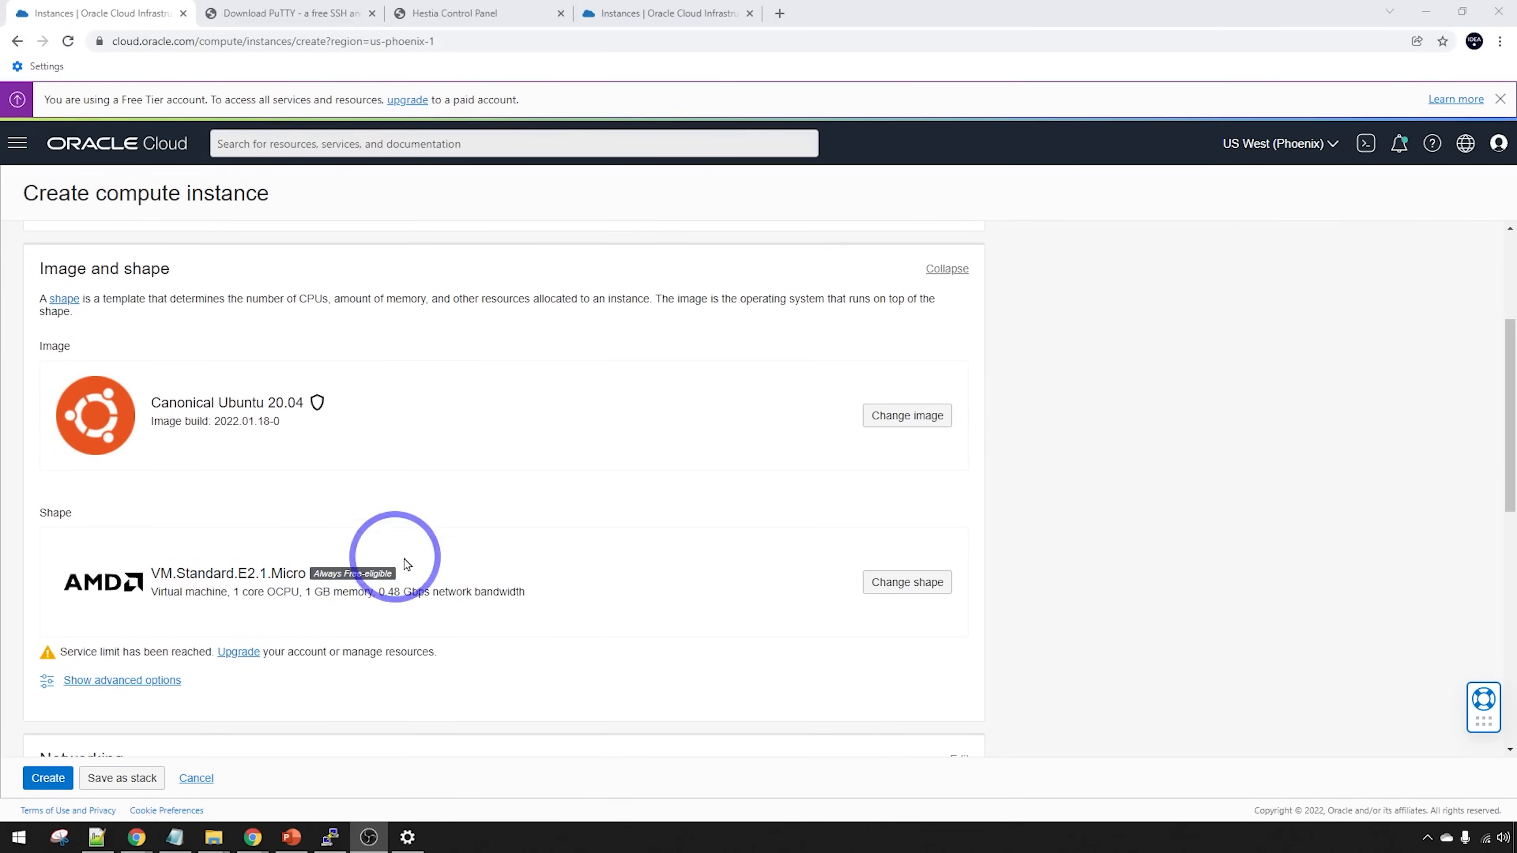
{"action": "left_click", "coordinate": [892, 583]}
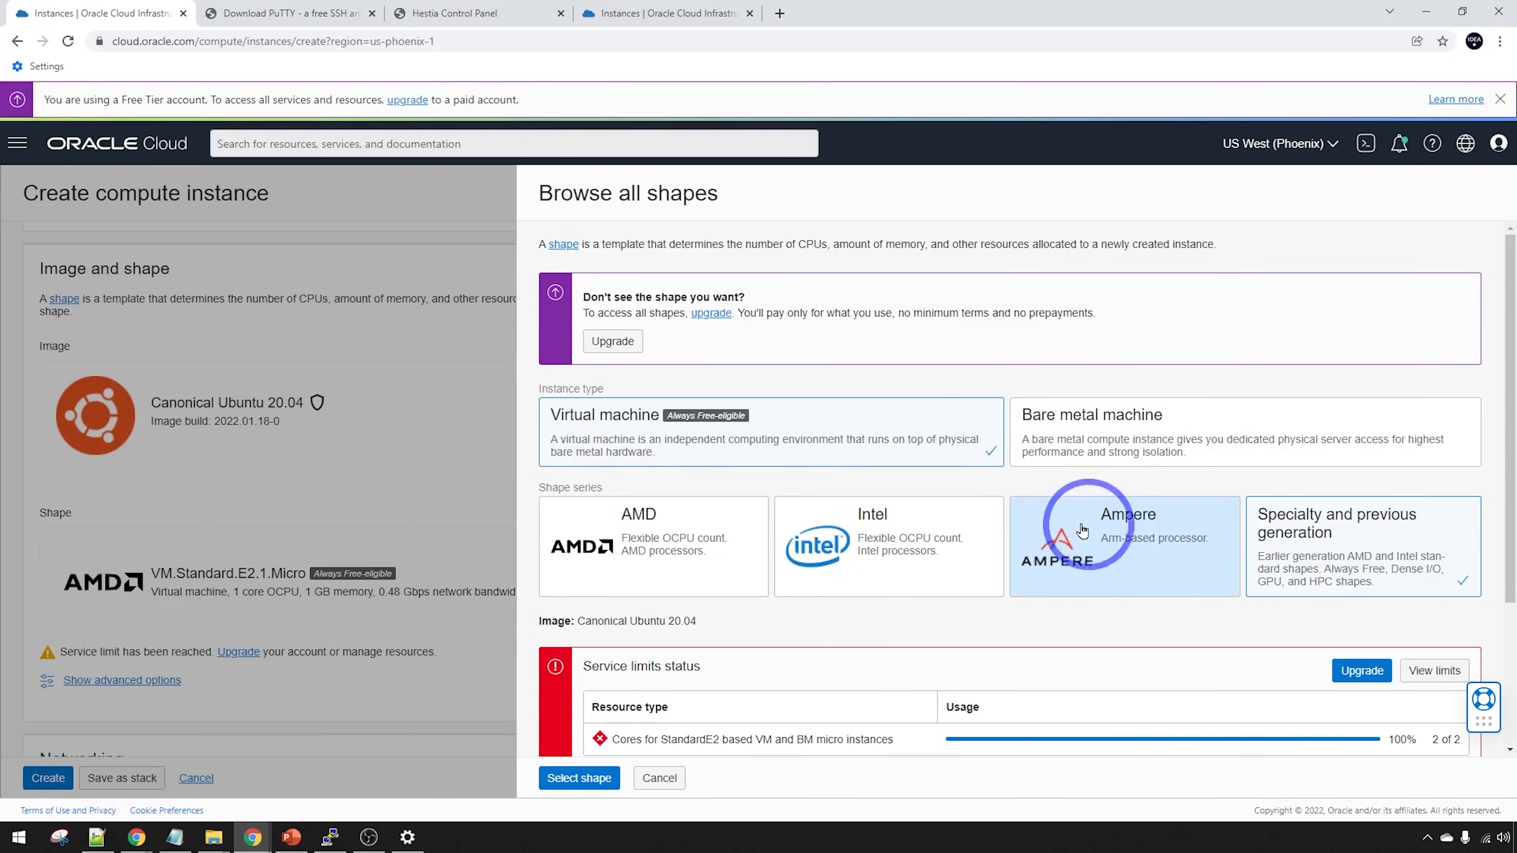
Choose Ampere's VM.Standard.A1.Flex shape with the OCPU count settled at 2 (12 GB memory)
{"action": "left_click", "coordinate": [1098, 533]}
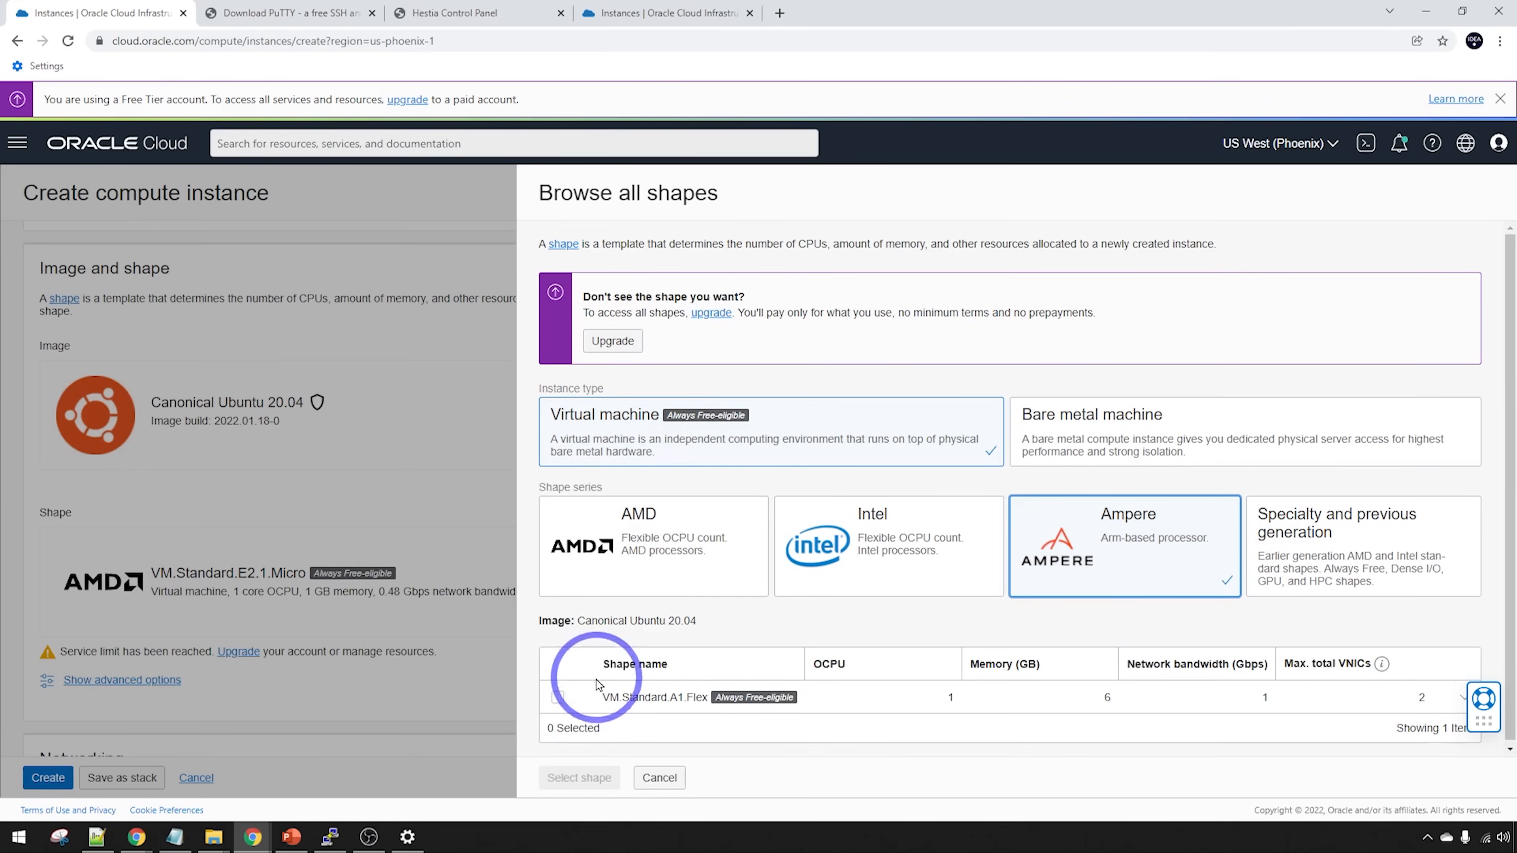
{"action": "left_click", "coordinate": [557, 697]}
{"action": "scroll", "coordinate": [1014, 659], "scroll_direction": "down", "scroll_amount": 1}
{"action": "scroll", "coordinate": [1015, 660], "scroll_direction": "down", "scroll_amount": 2}
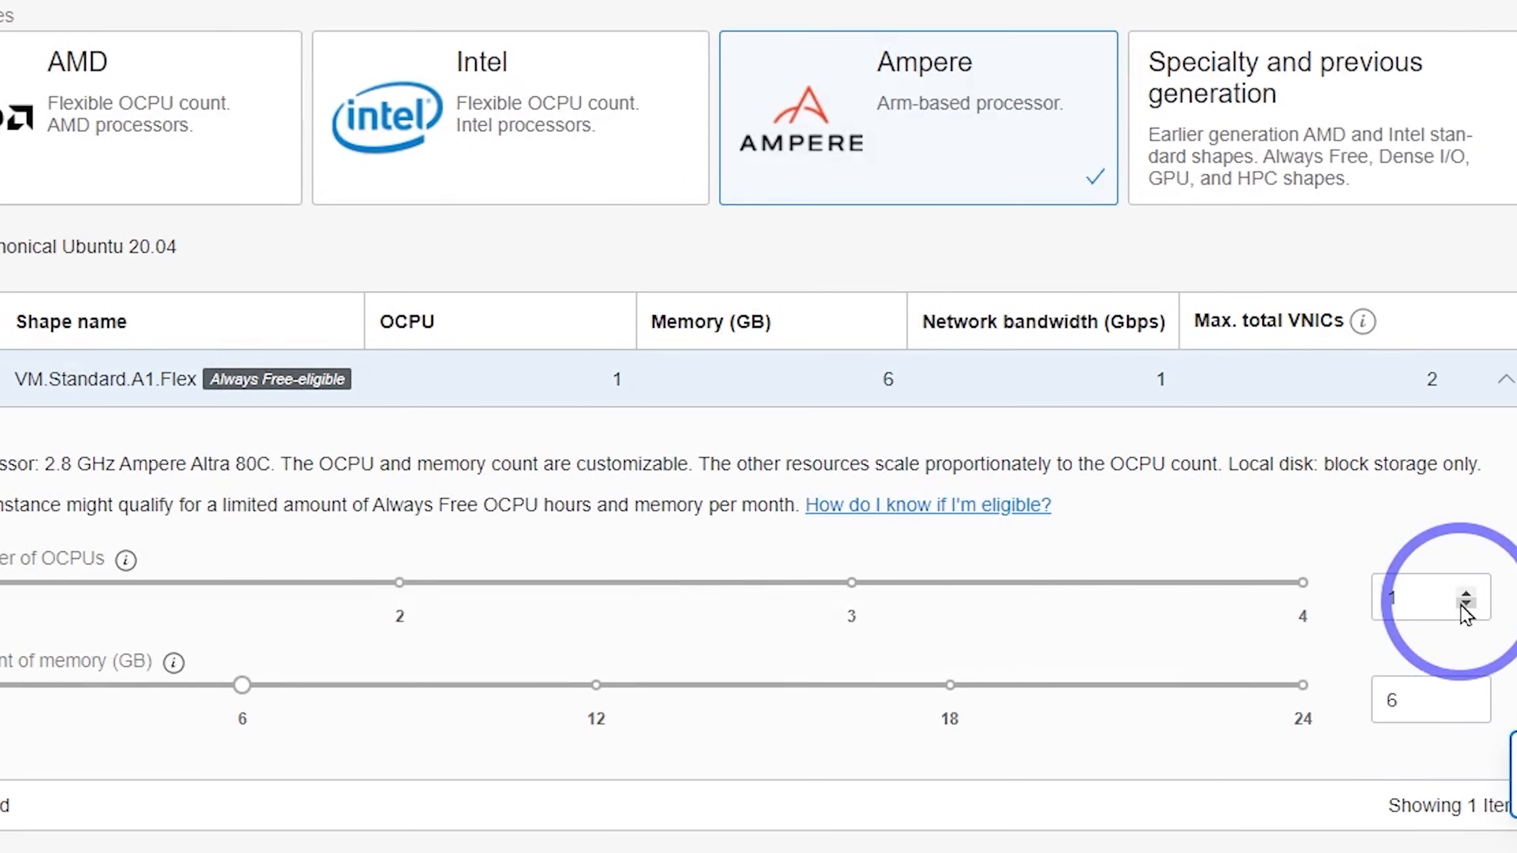
{"action": "left_click", "coordinate": [1466, 593]}
{"action": "left_click", "coordinate": [1466, 593]}
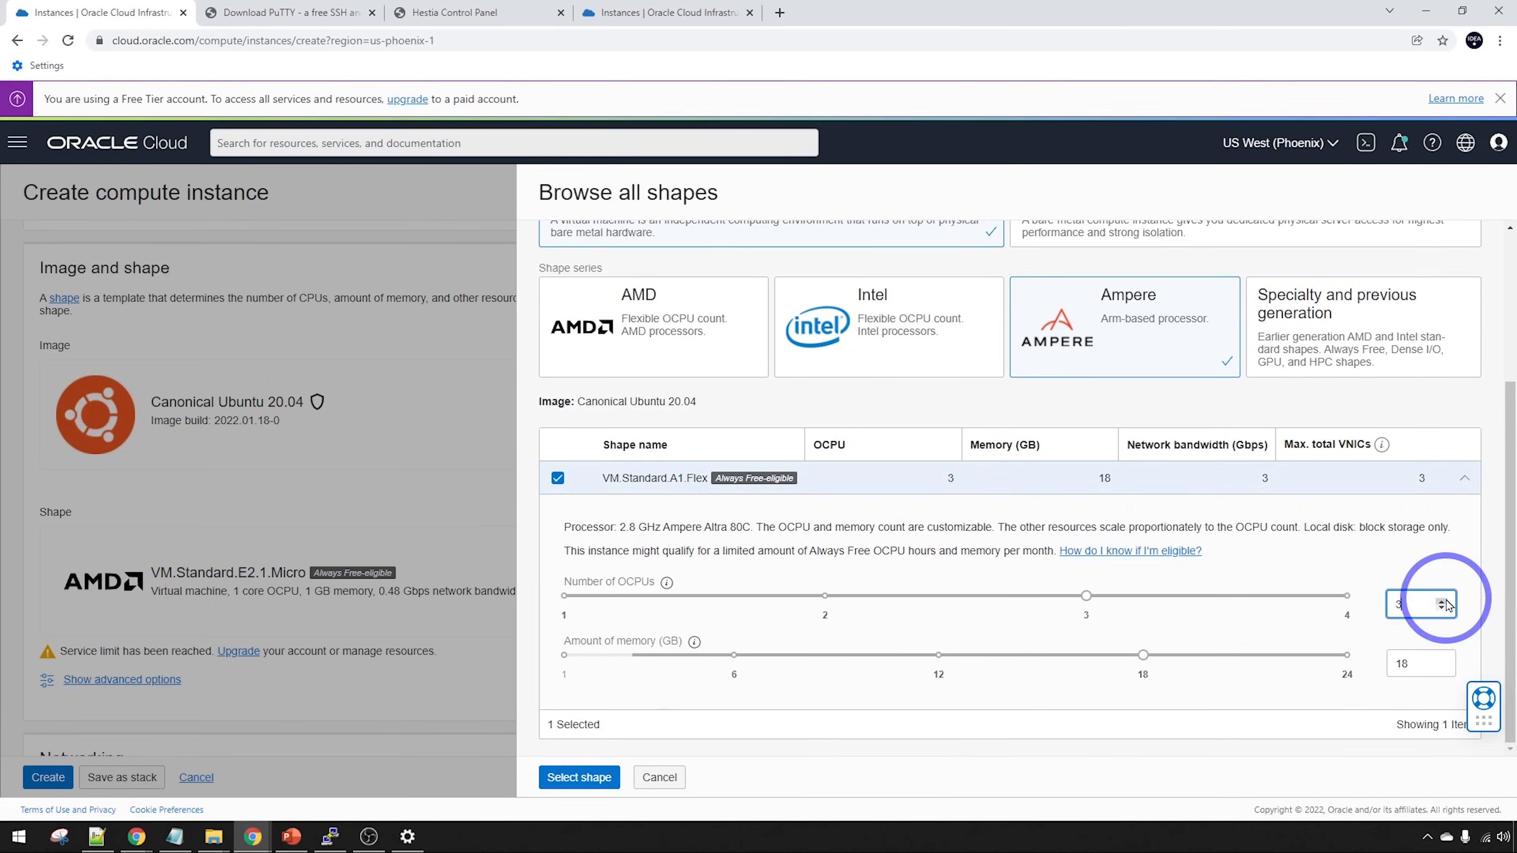
{"action": "left_click", "coordinate": [1441, 600]}
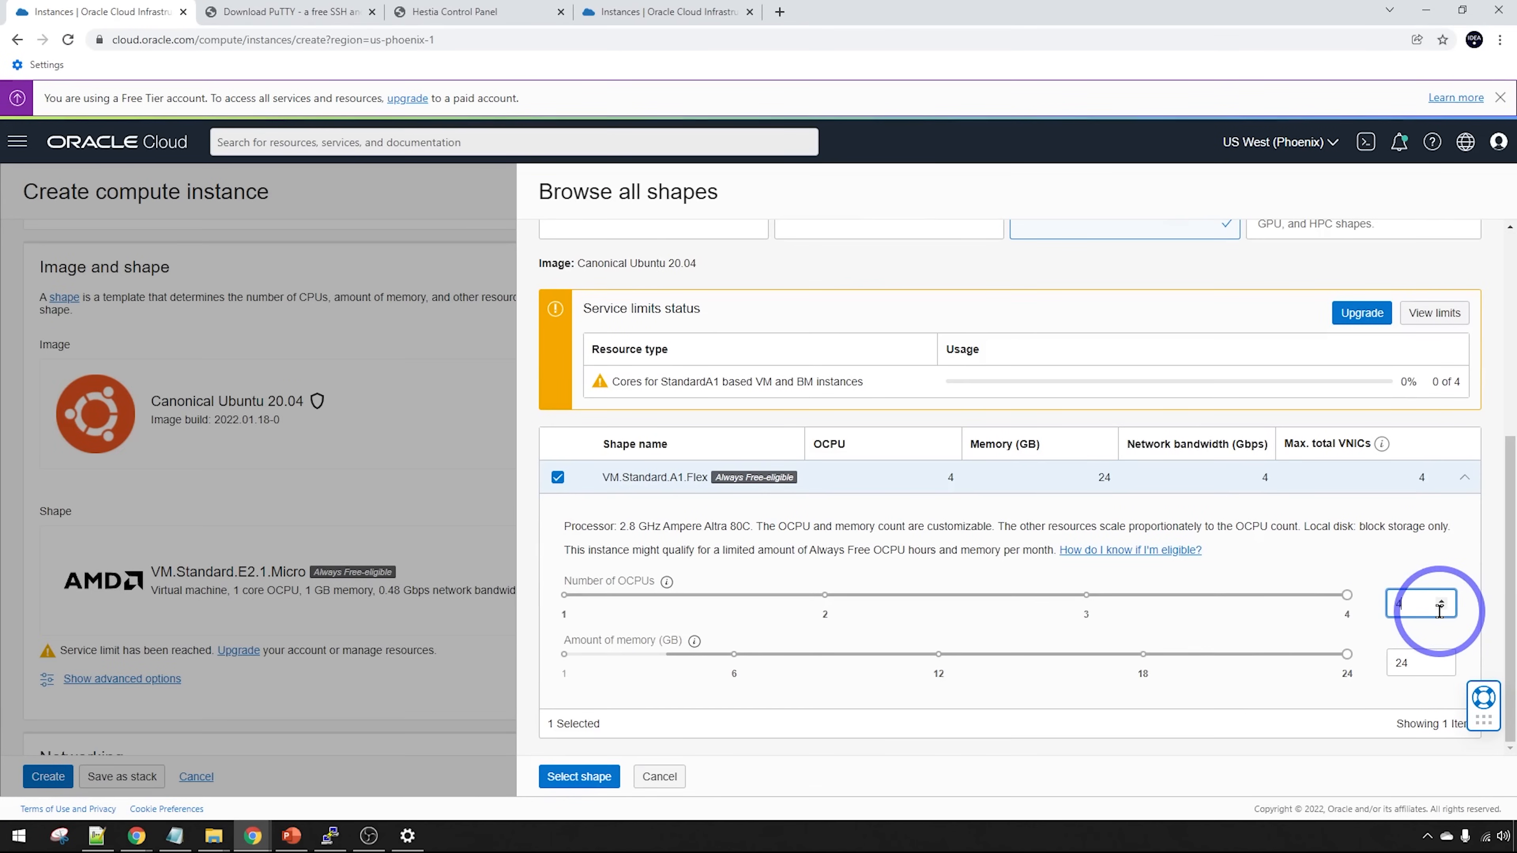
{"action": "left_click", "coordinate": [1442, 609]}
{"action": "left_click", "coordinate": [1442, 610]}
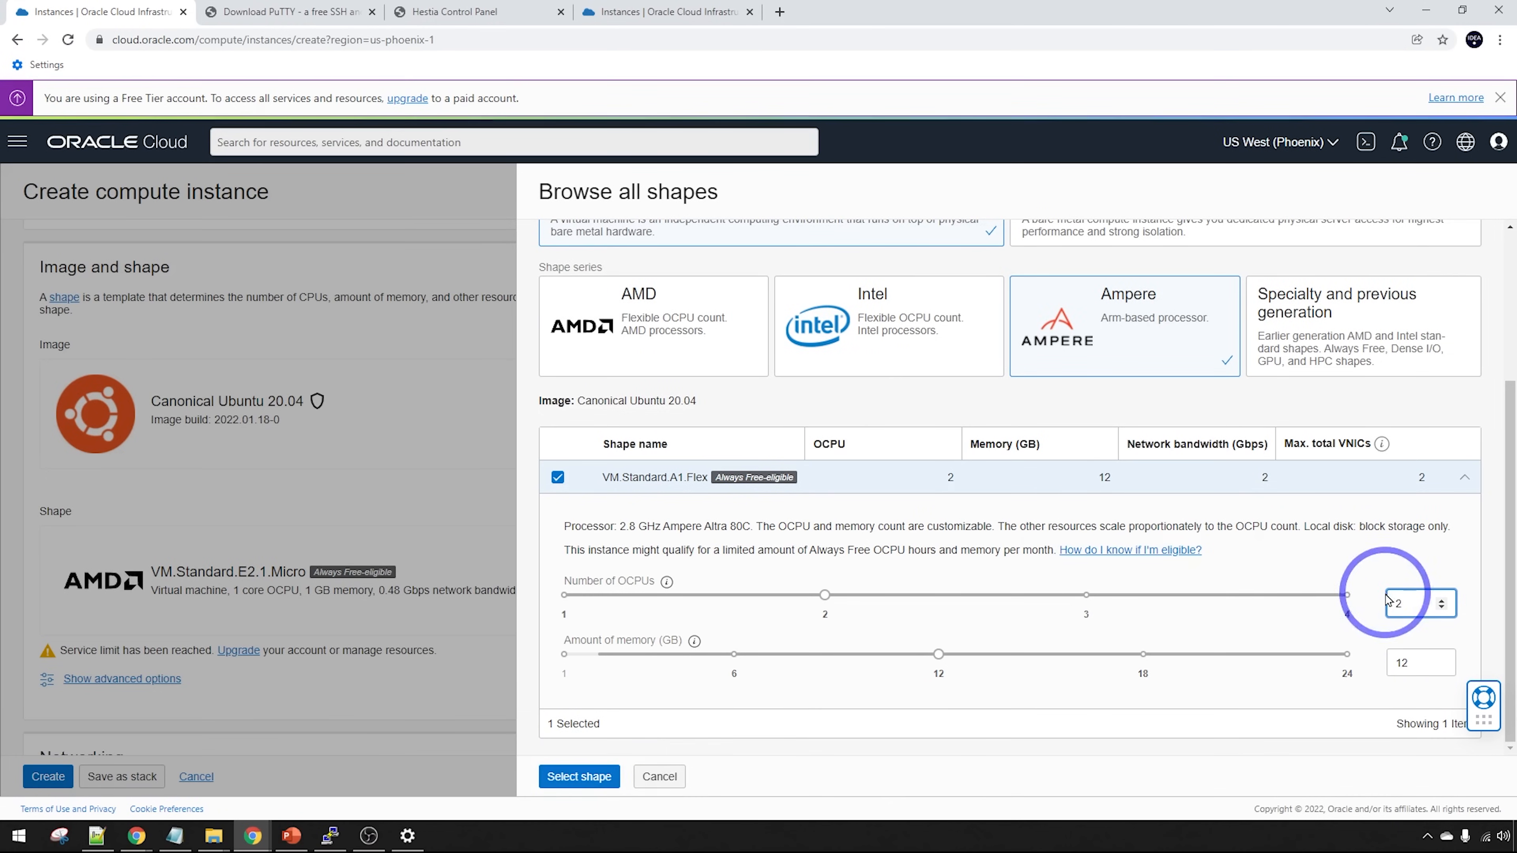
{"action": "left_click", "coordinate": [576, 774]}
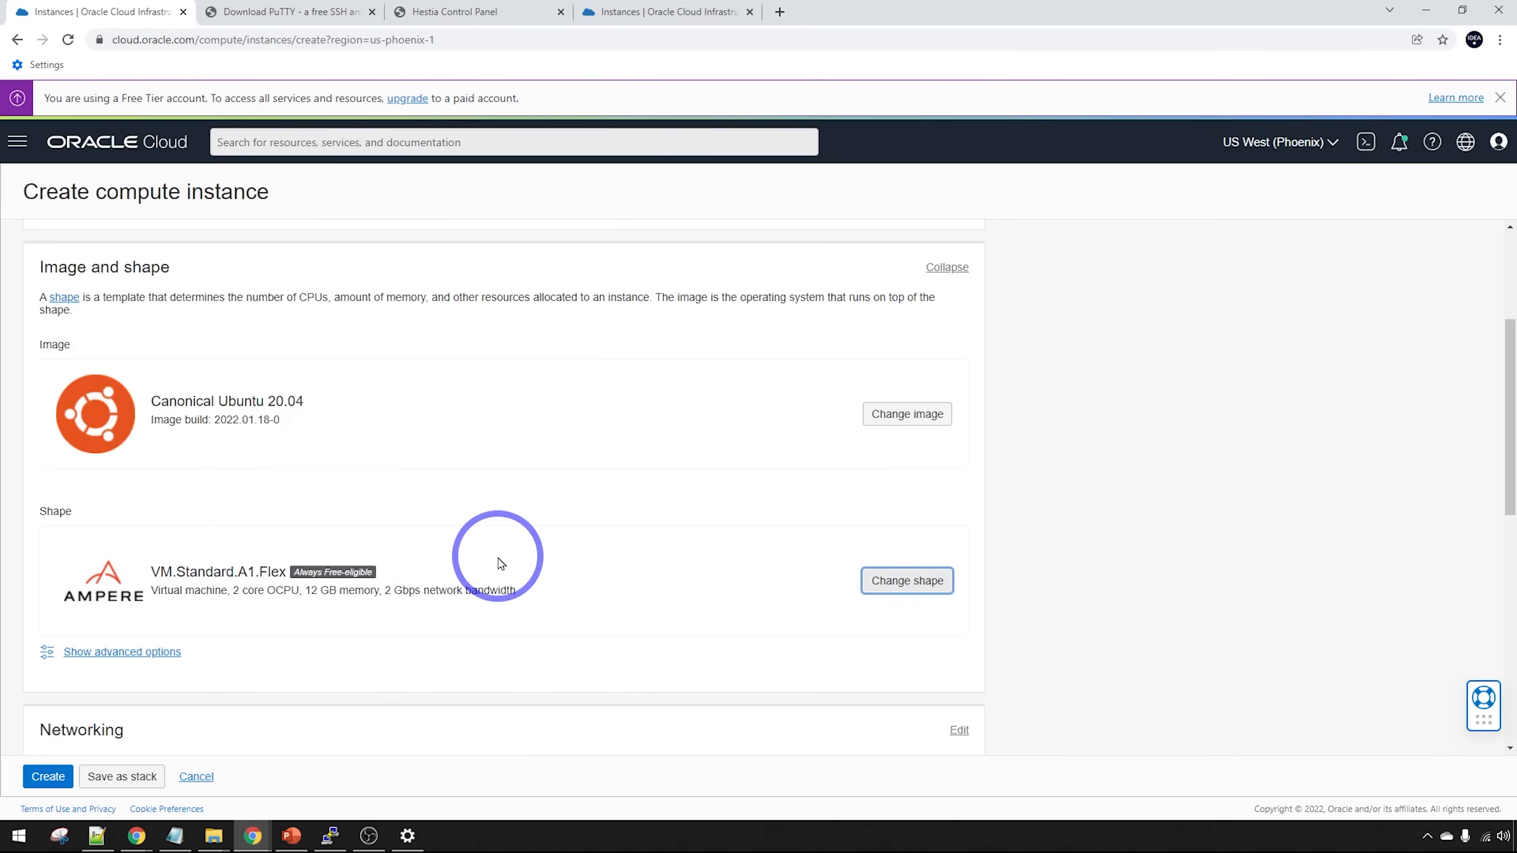
Save both SSH key files to Downloads and try creating the instance, which fails for A1.Flex capacity in AD-1
{"action": "scroll", "coordinate": [369, 500], "scroll_direction": "down", "scroll_amount": 1}
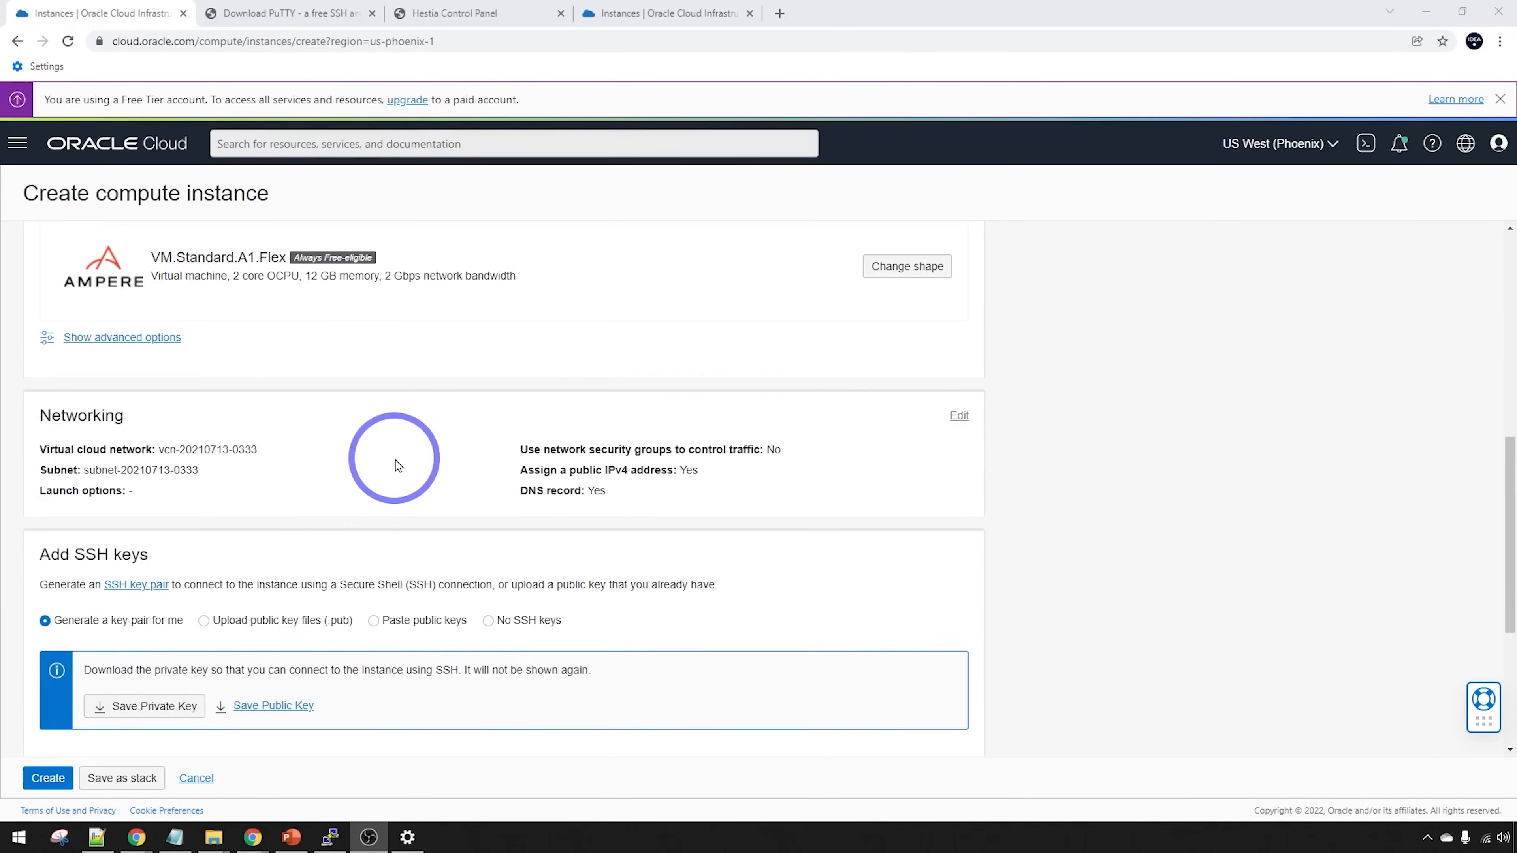
{"action": "scroll", "coordinate": [397, 465], "scroll_direction": "down", "scroll_amount": 4}
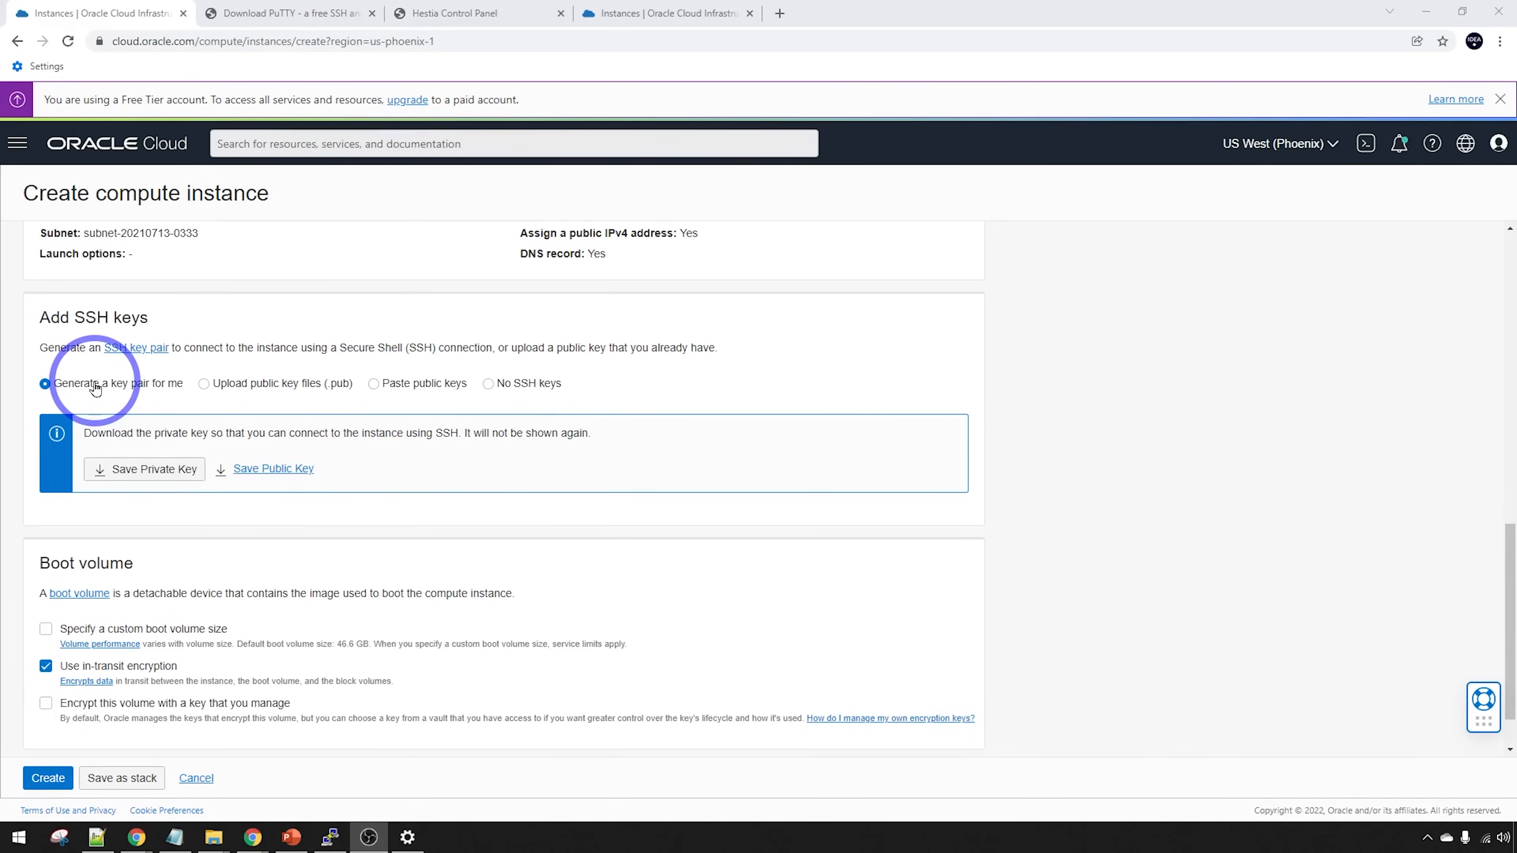
{"action": "left_click", "coordinate": [138, 471]}
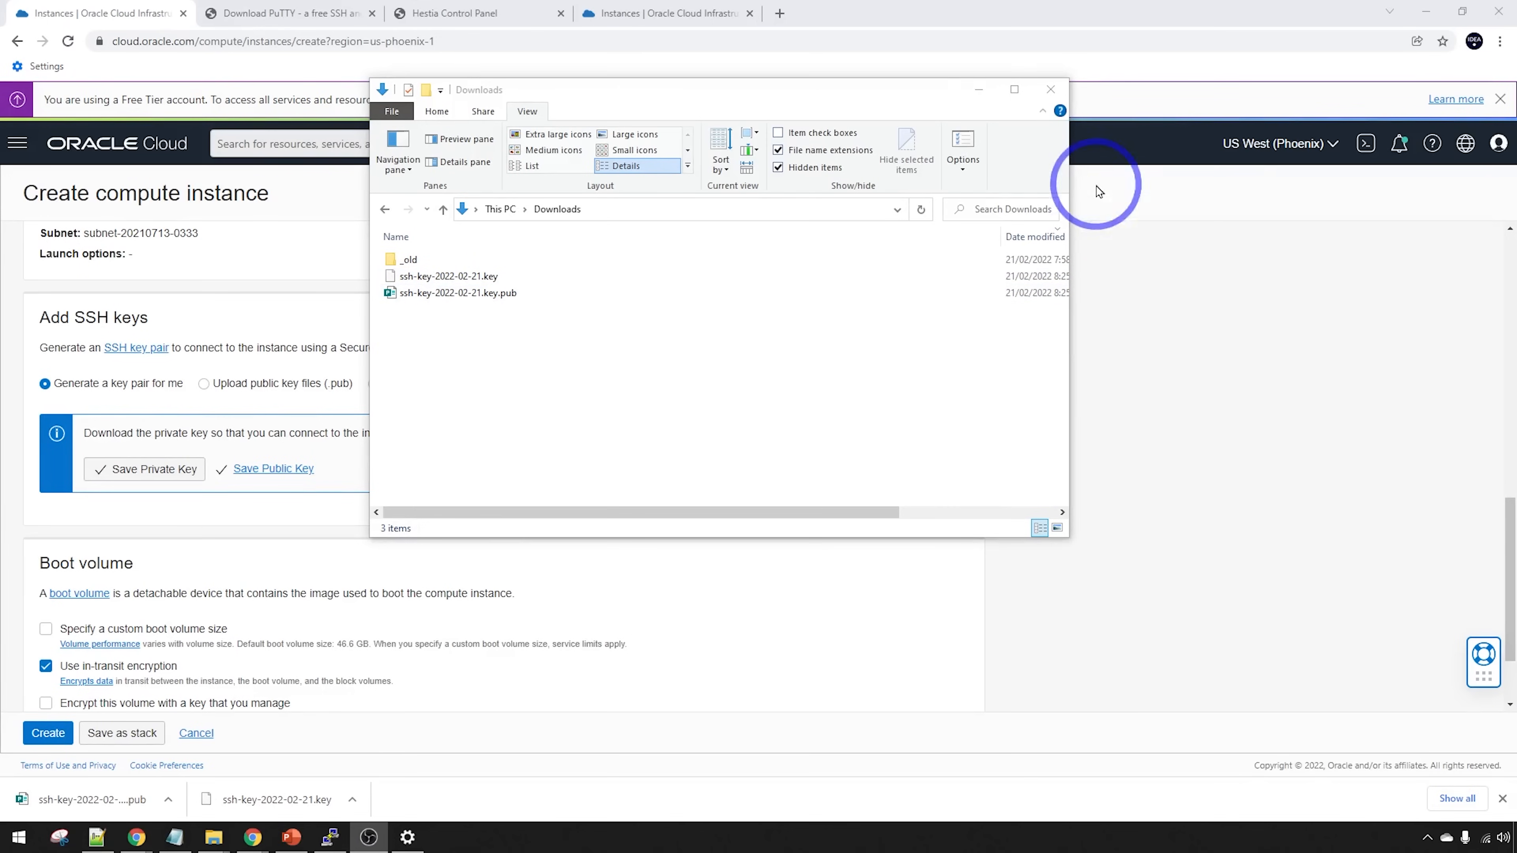
{"action": "left_click", "coordinate": [979, 88]}
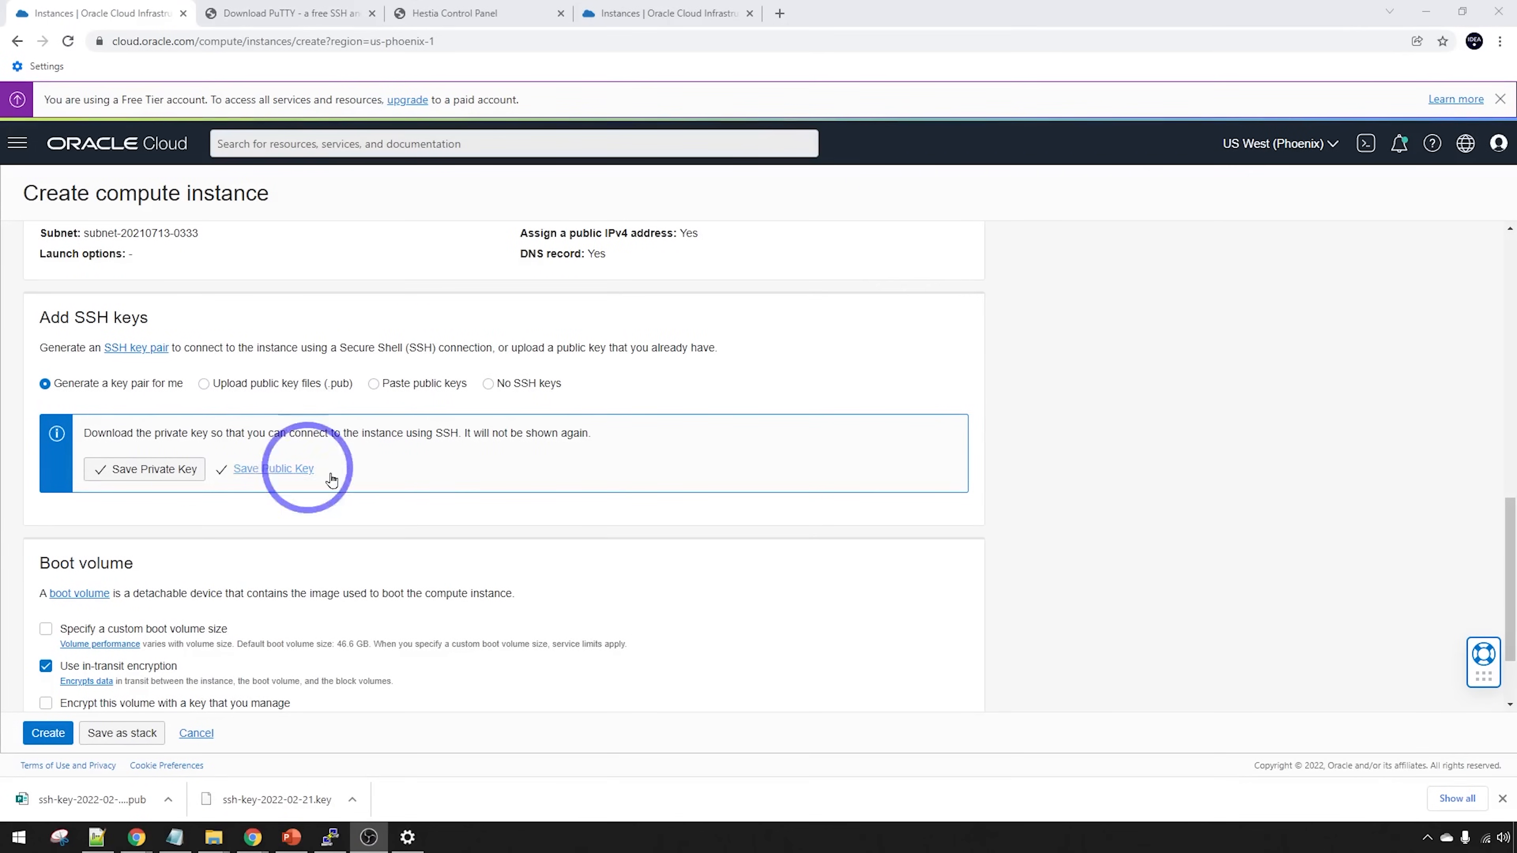
{"action": "left_click", "coordinate": [49, 730]}
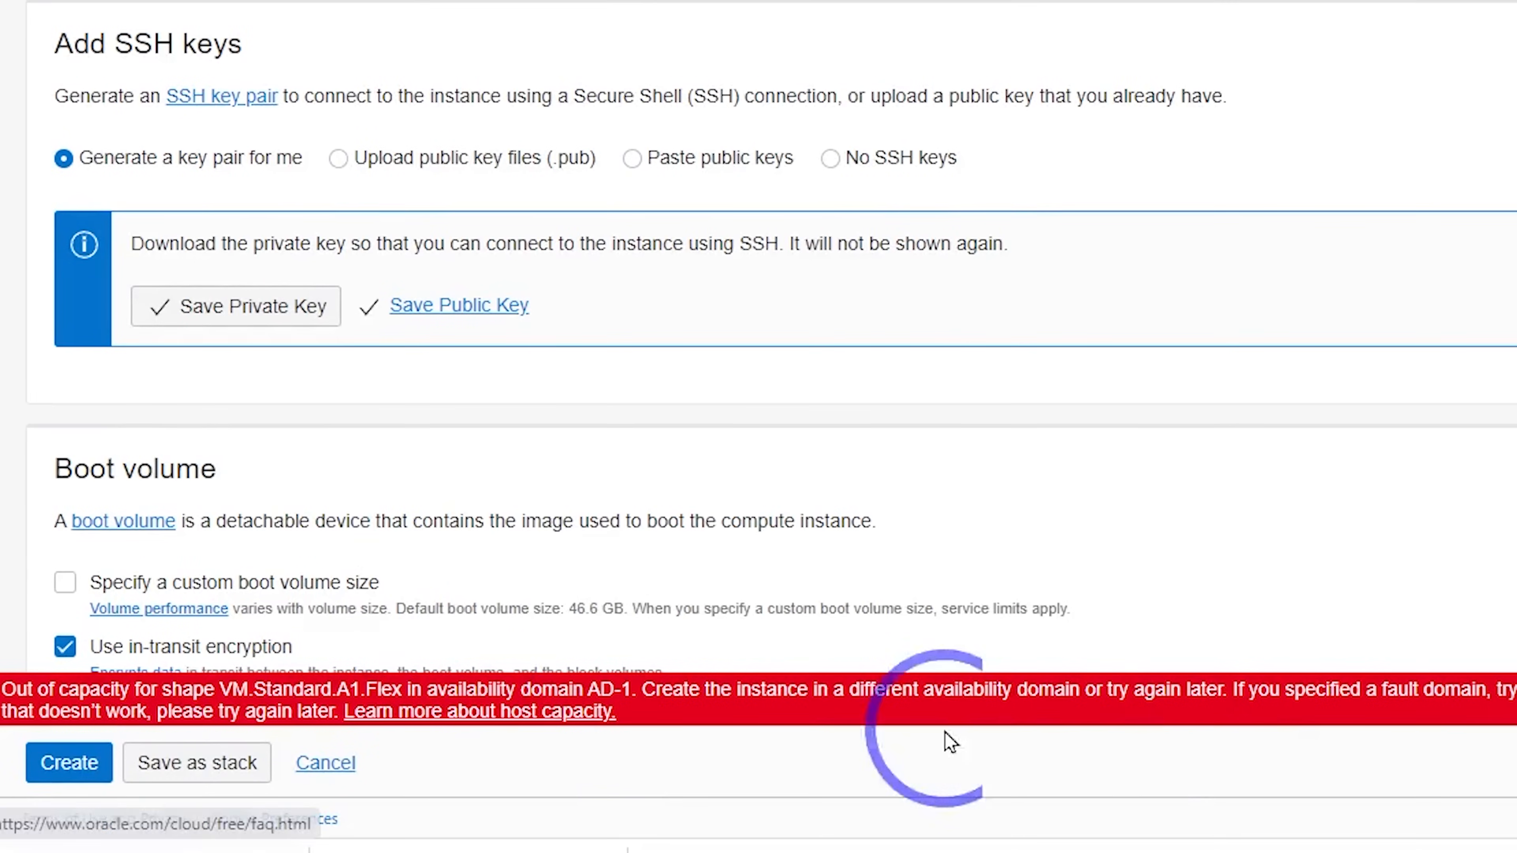
{"action": "scroll", "coordinate": [1158, 600], "scroll_direction": "up", "scroll_amount": 10}
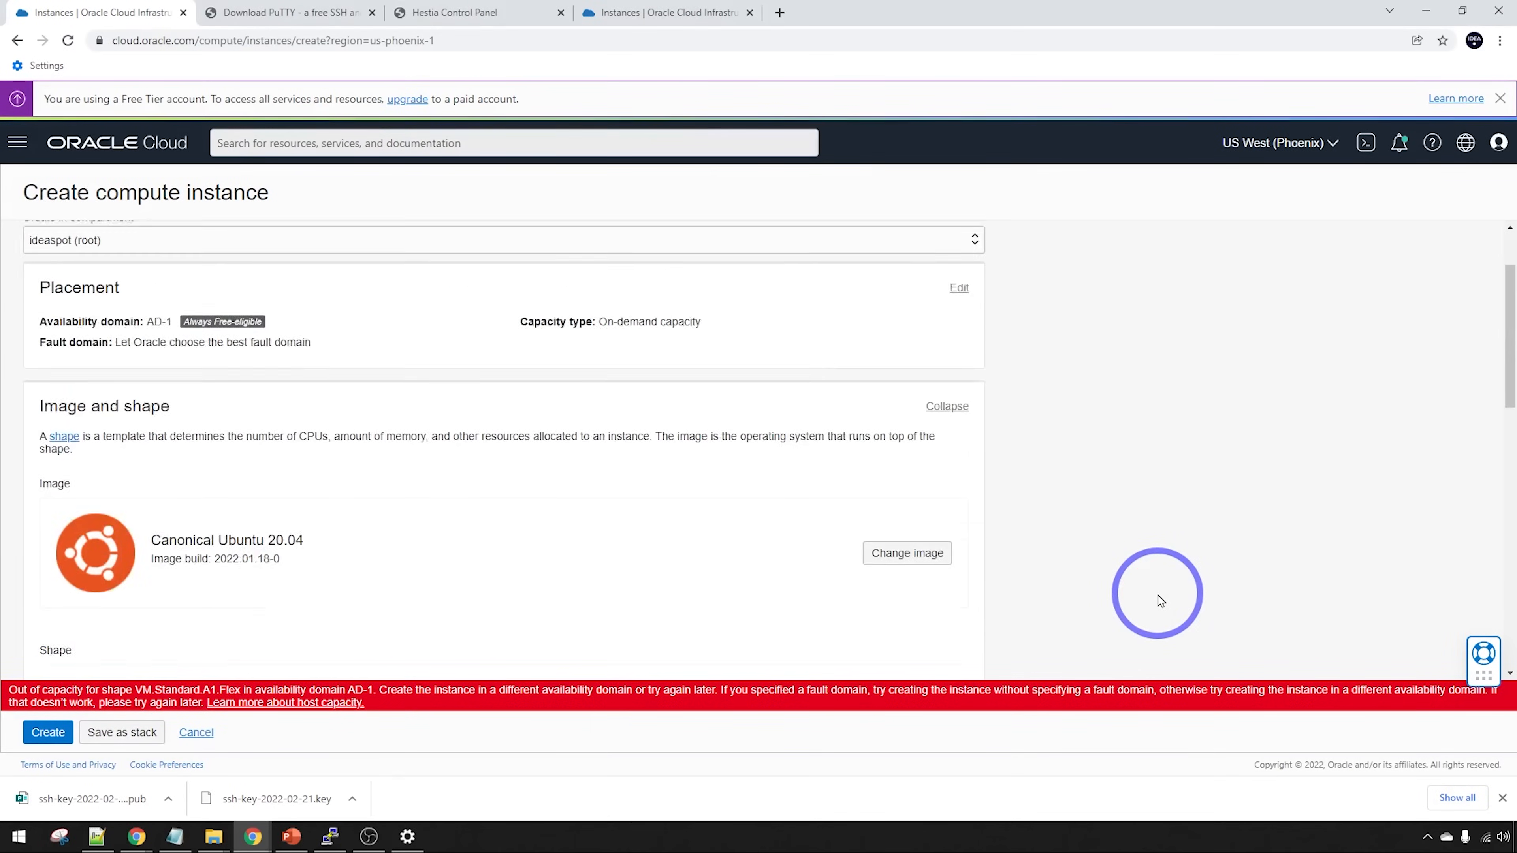
Reduce the A1.Flex shape to 1 OCPU and 6 GB memory and create the Hestia instance
{"action": "scroll", "coordinate": [1158, 601], "scroll_direction": "down", "scroll_amount": 5}
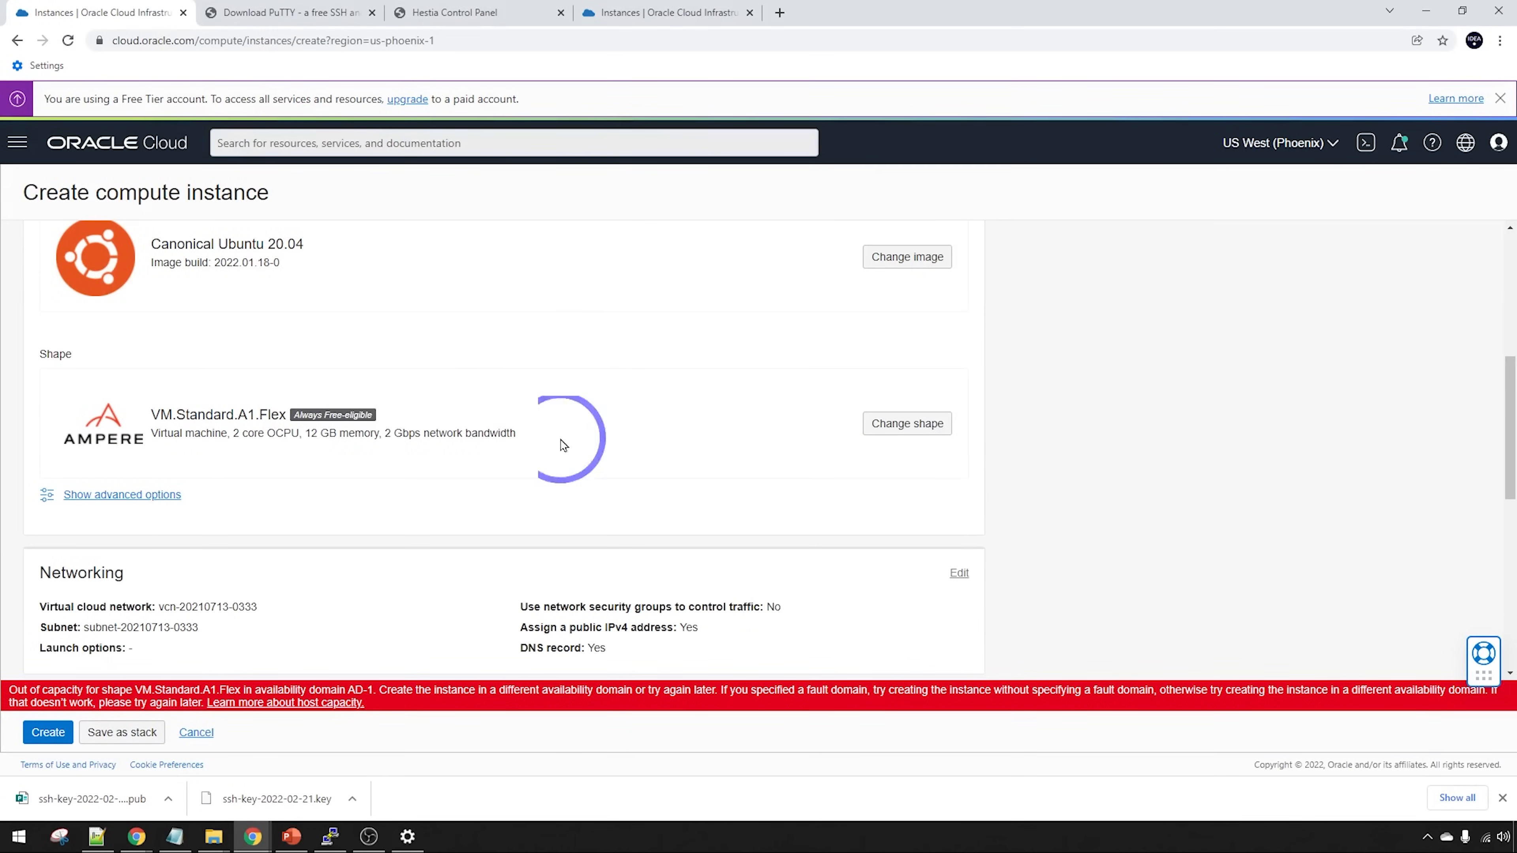
{"action": "left_click", "coordinate": [881, 423]}
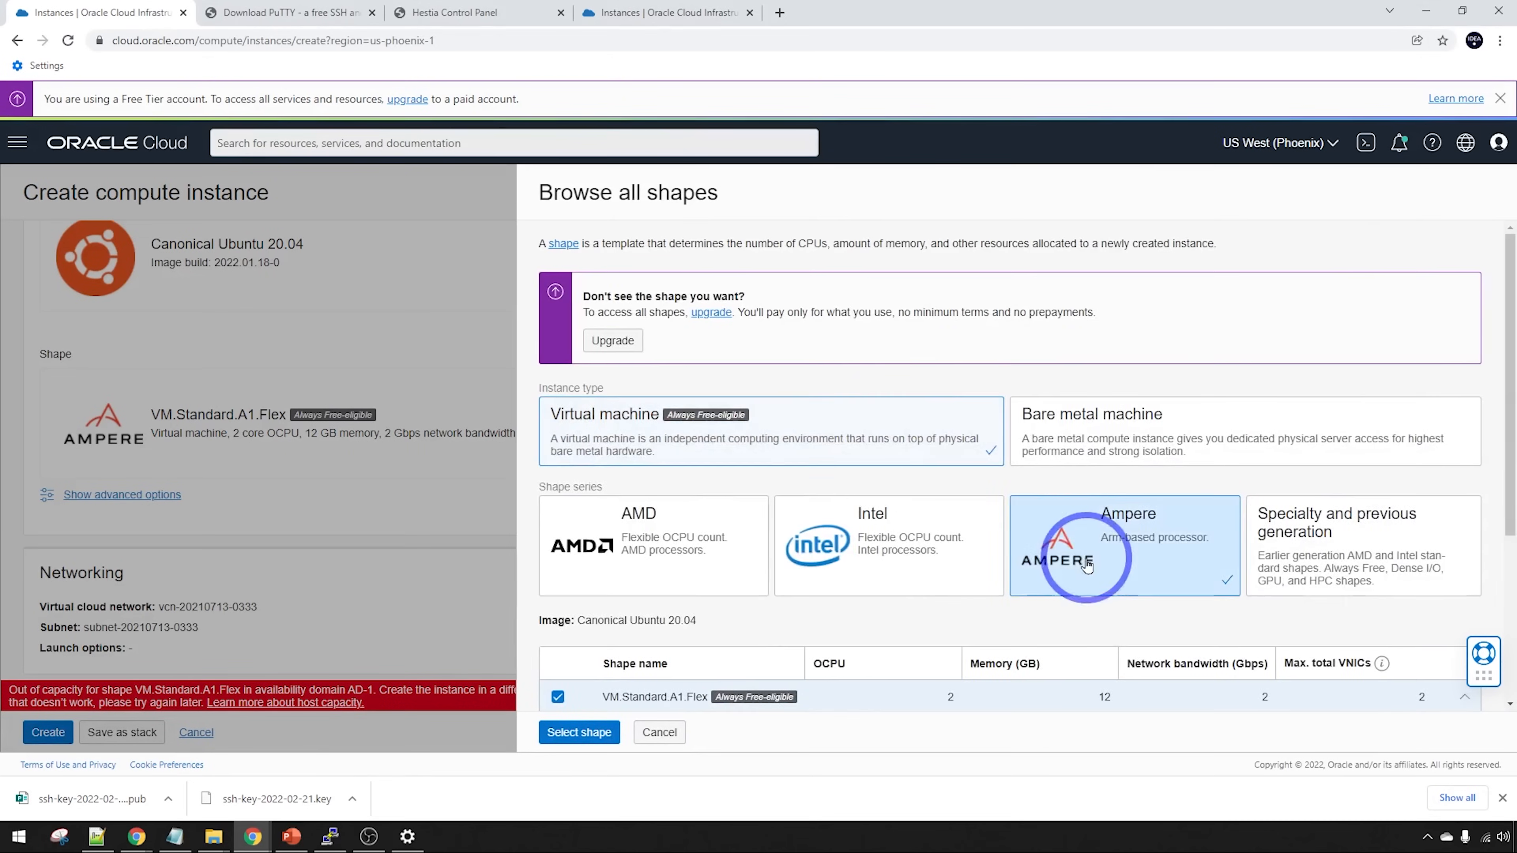
{"action": "scroll", "coordinate": [1194, 573], "scroll_direction": "down", "scroll_amount": 3}
{"action": "left_click", "coordinate": [1439, 590]}
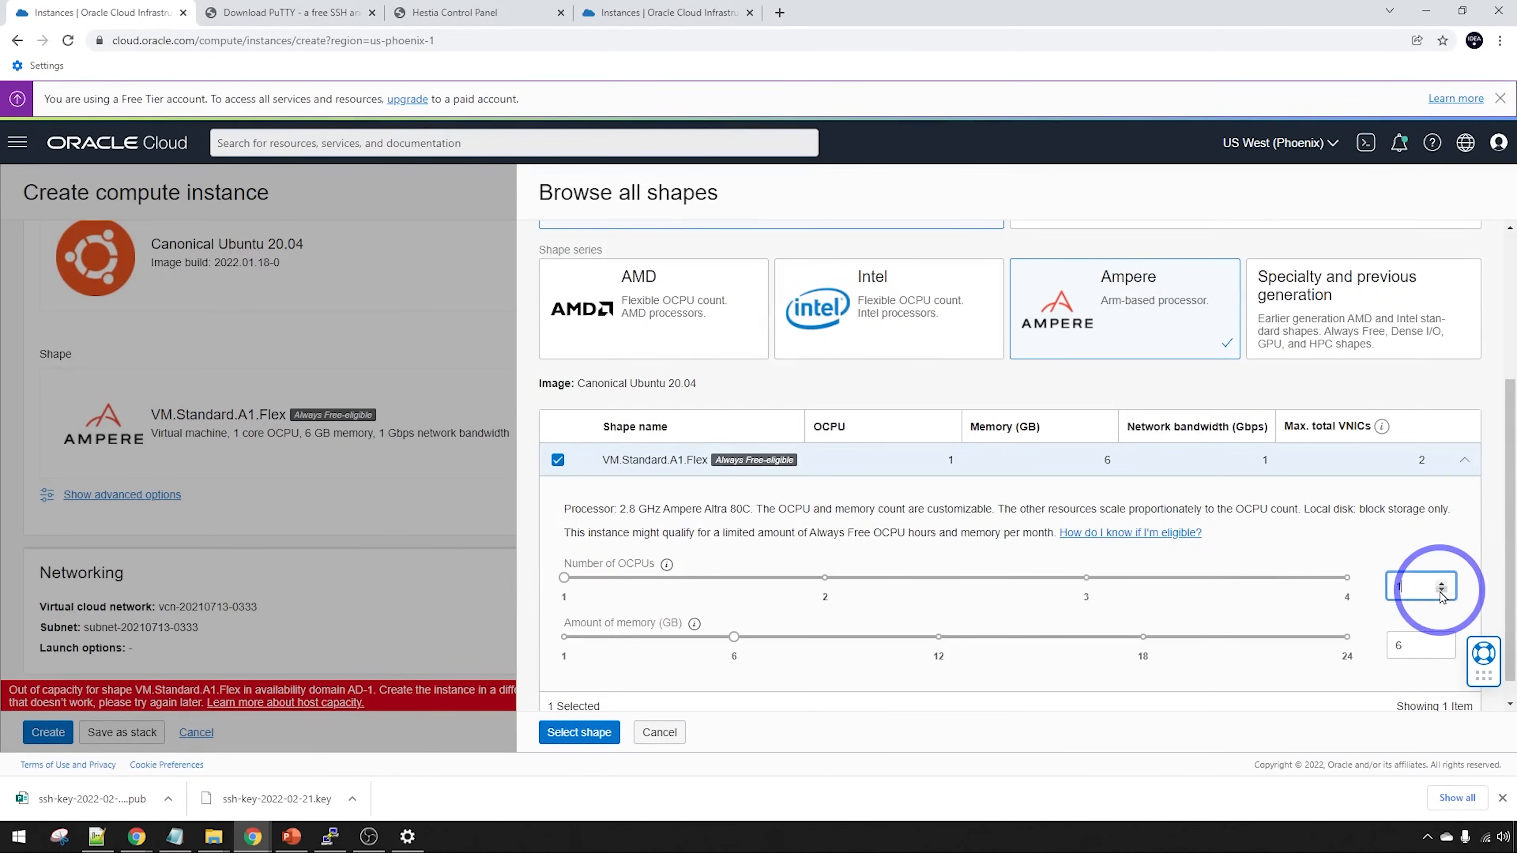
{"action": "left_click", "coordinate": [579, 732]}
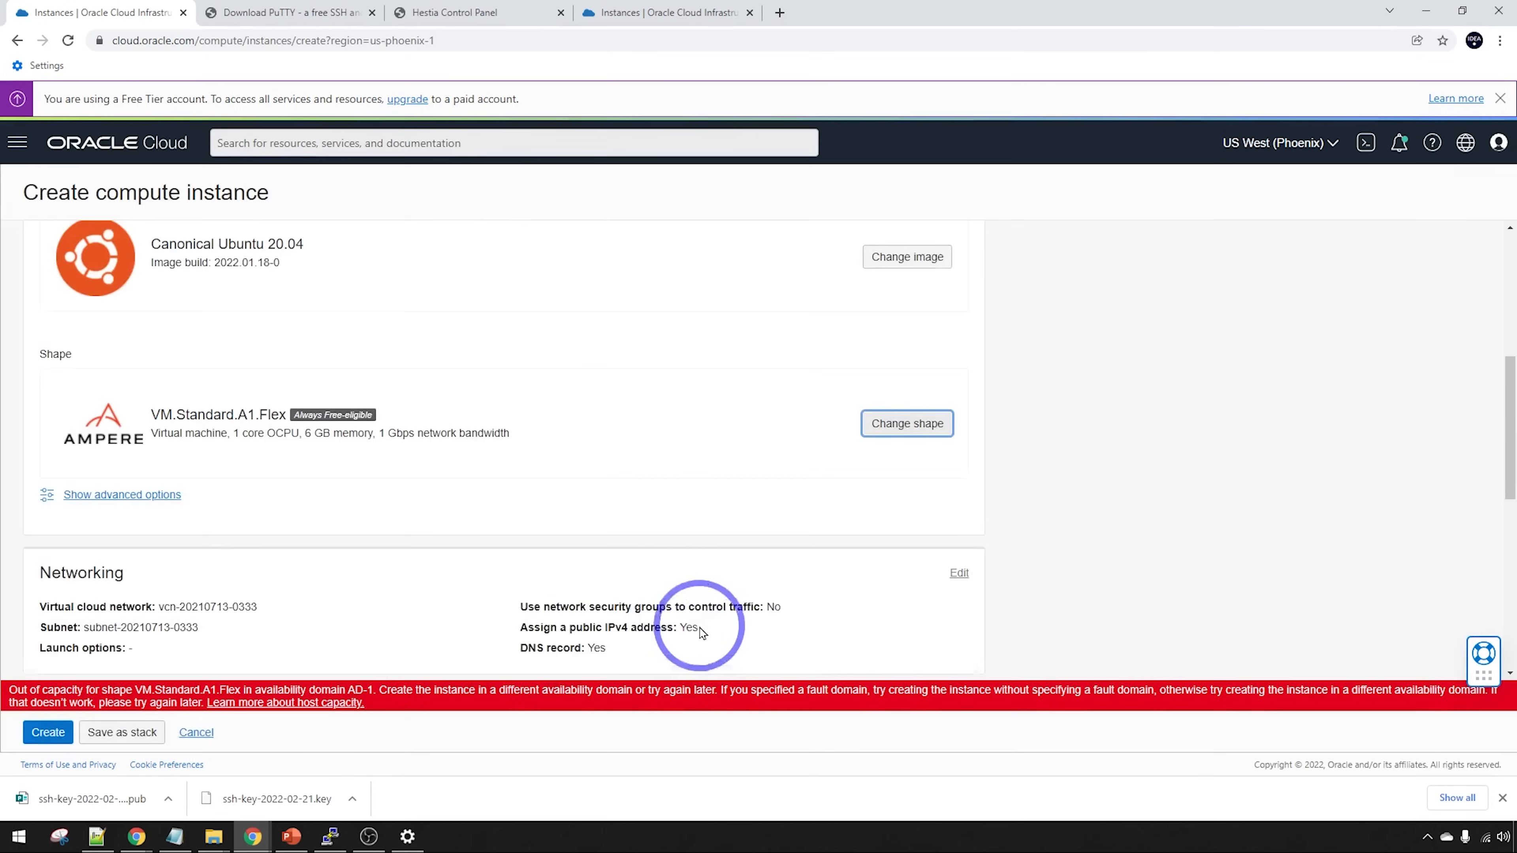
{"action": "scroll", "coordinate": [694, 593], "scroll_direction": "down", "scroll_amount": 5}
{"action": "left_click", "coordinate": [71, 741]}
{"action": "scroll", "coordinate": [667, 600], "scroll_direction": "down", "scroll_amount": 2}
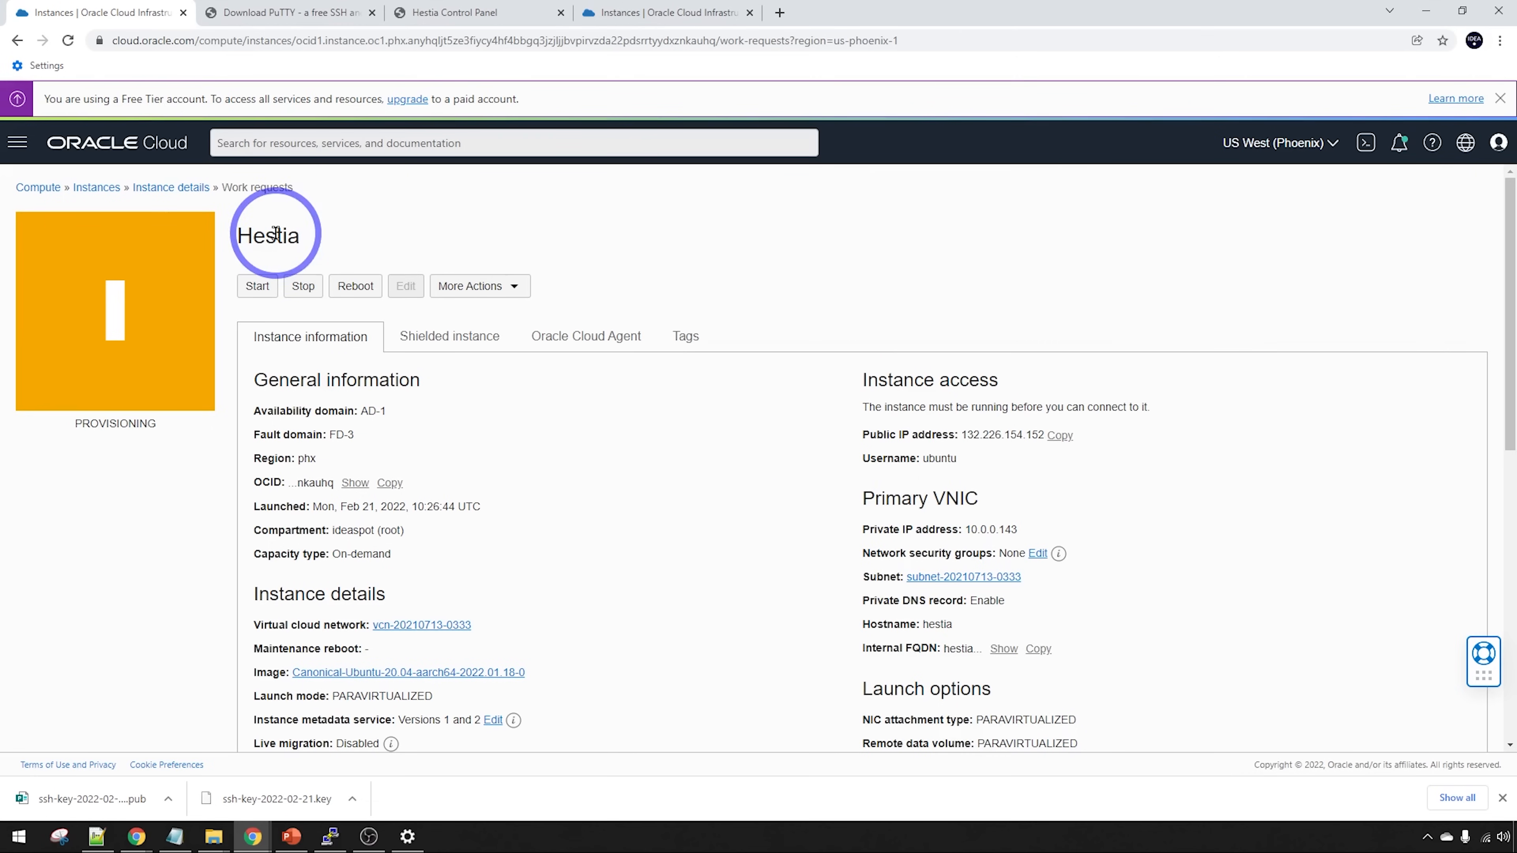
Copy the public IP 132.226.154.152 and go to Namecheap's Advanced DNS page for ideaspot.site in a new tab
{"action": "scroll", "coordinate": [675, 501], "scroll_direction": "down", "scroll_amount": 1}
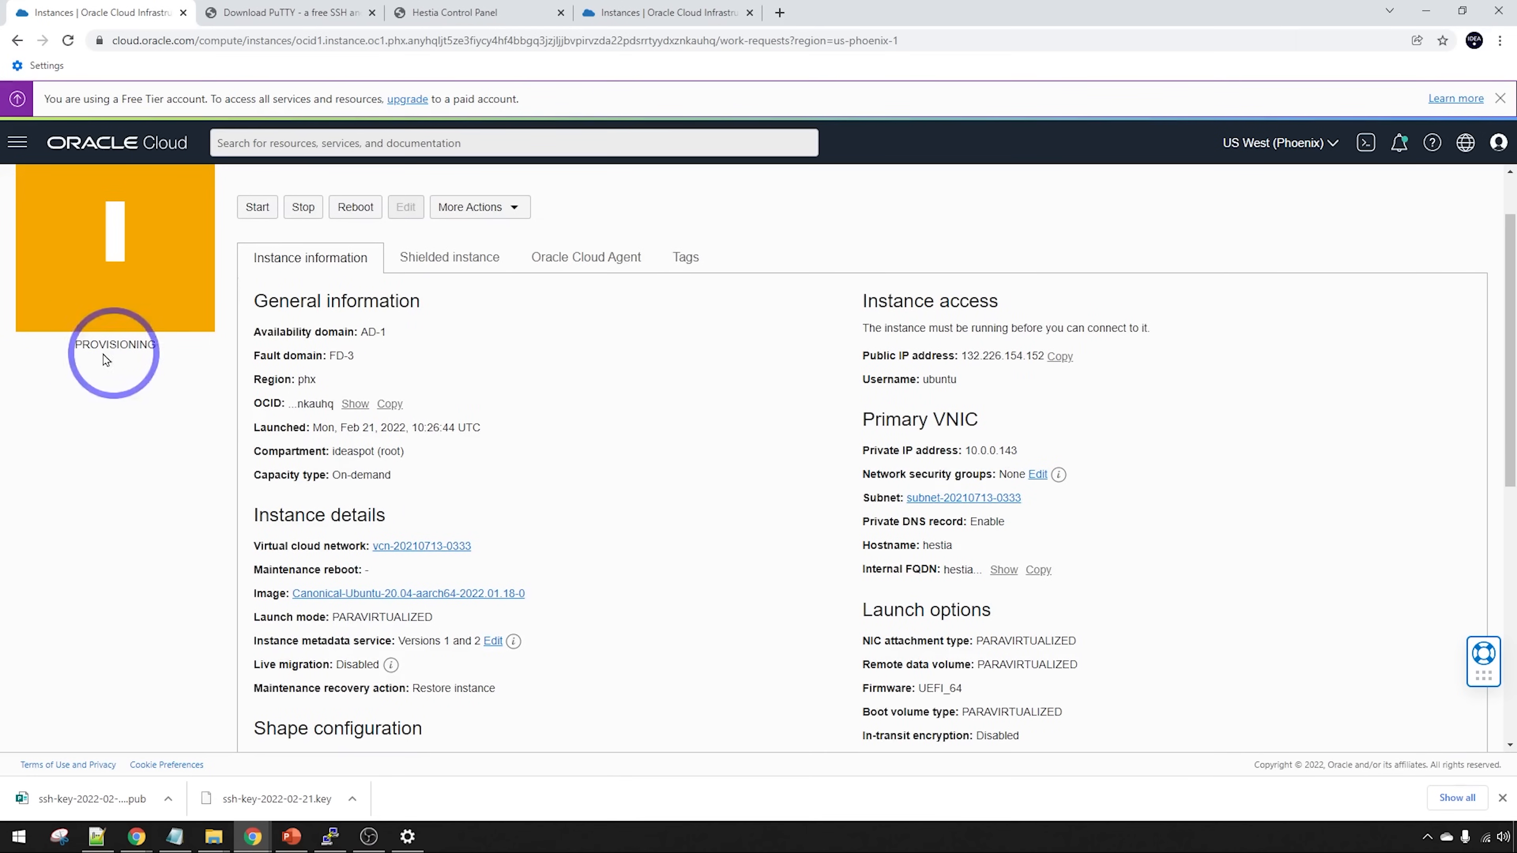
{"action": "scroll", "coordinate": [121, 359], "scroll_direction": "up", "scroll_amount": 1}
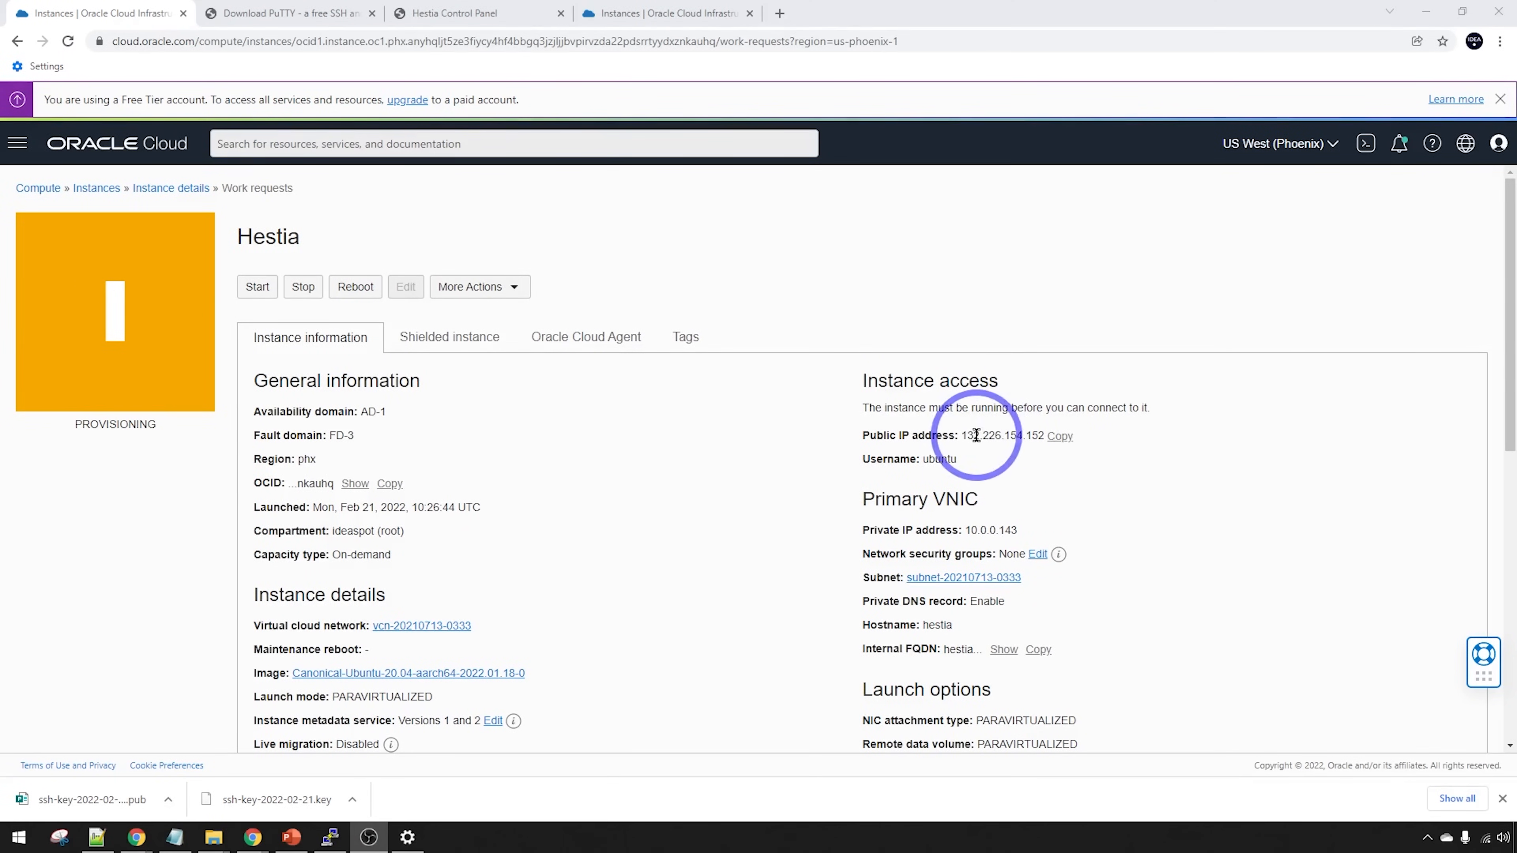
{"action": "left_click", "coordinate": [1060, 438]}
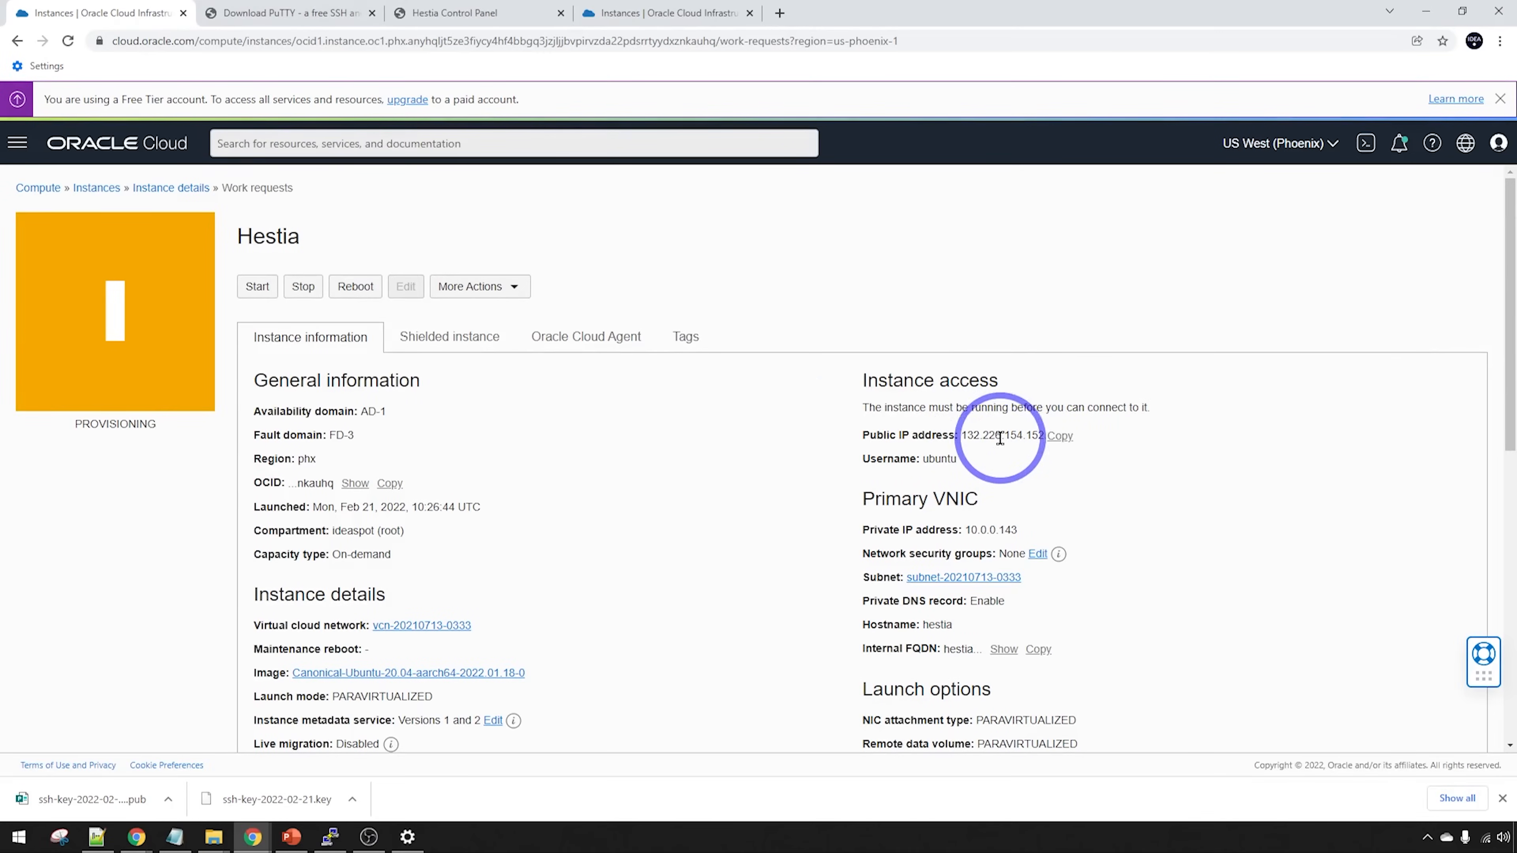
{"action": "left_click", "coordinate": [780, 13]}
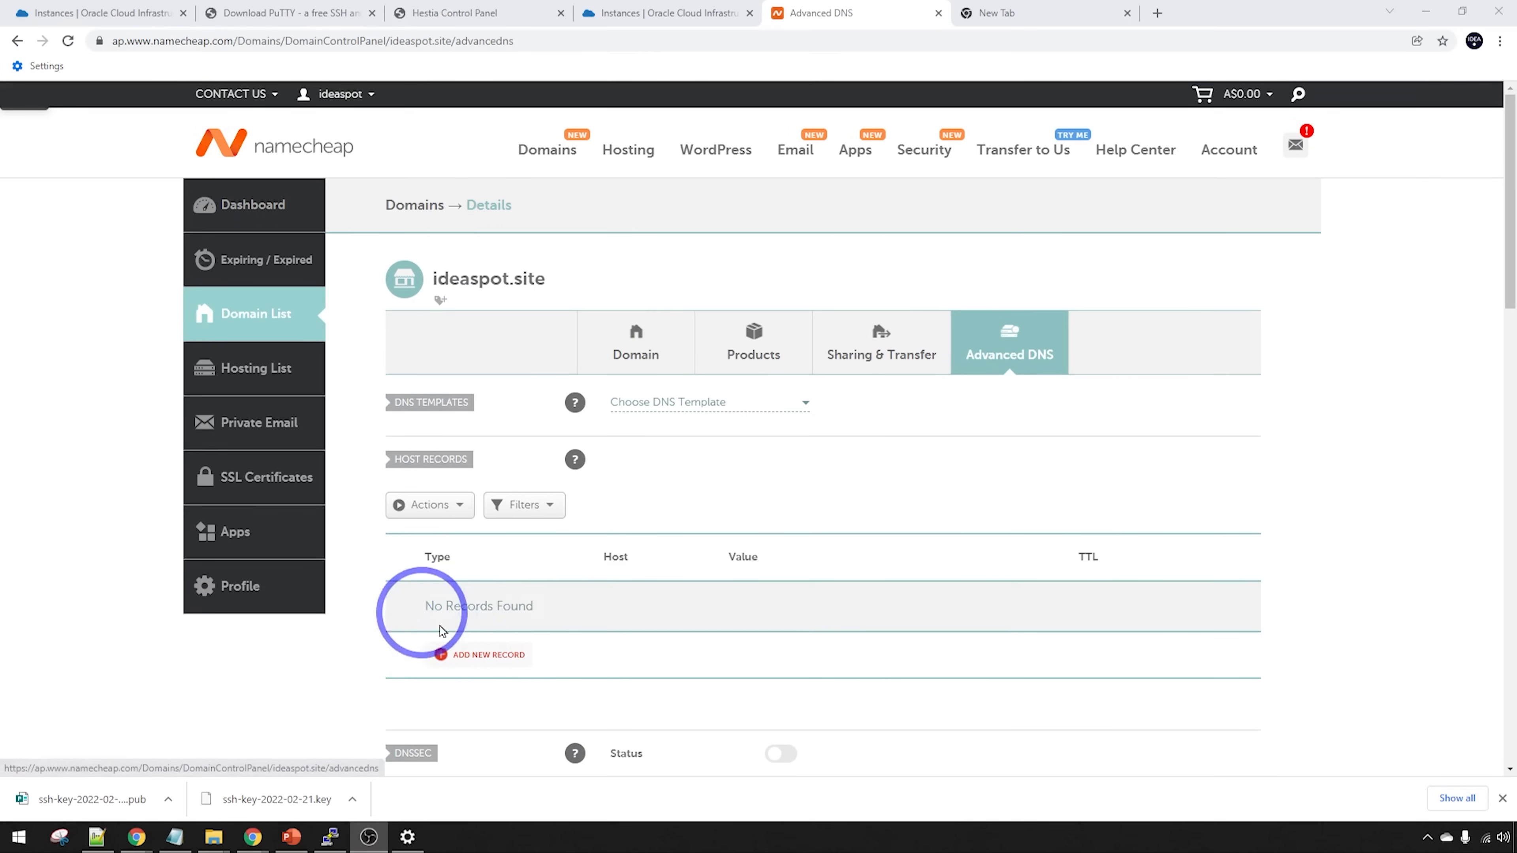
Add an A record for host @ pointing to the pasted IP 132.226.154.152
{"action": "left_click", "coordinate": [457, 660]}
{"action": "scroll", "coordinate": [477, 633], "scroll_direction": "down", "scroll_amount": 5}
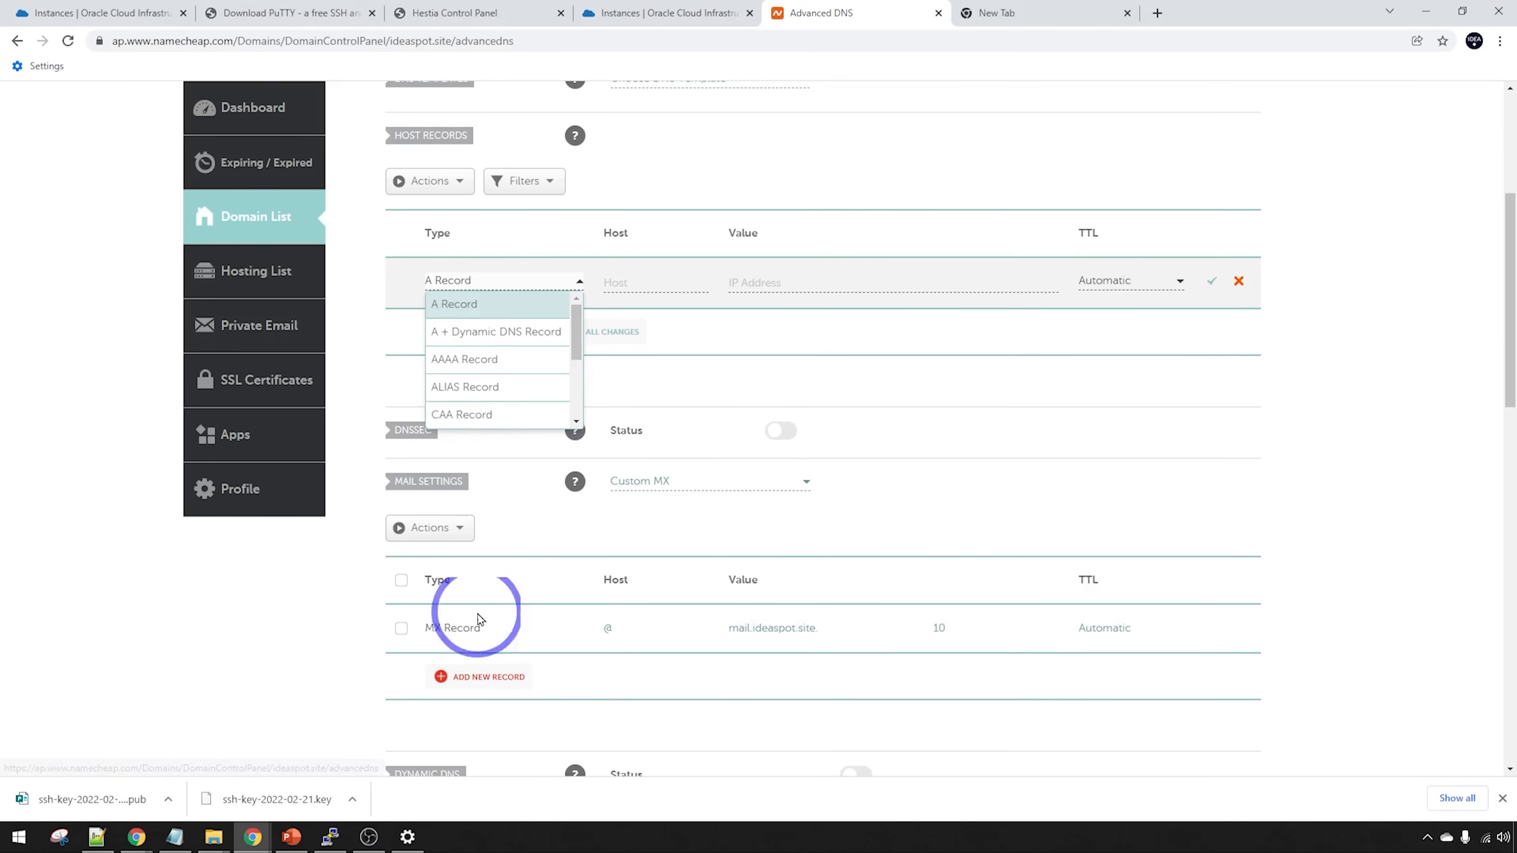
{"action": "left_click", "coordinate": [474, 304]}
{"action": "left_click", "coordinate": [667, 288]}
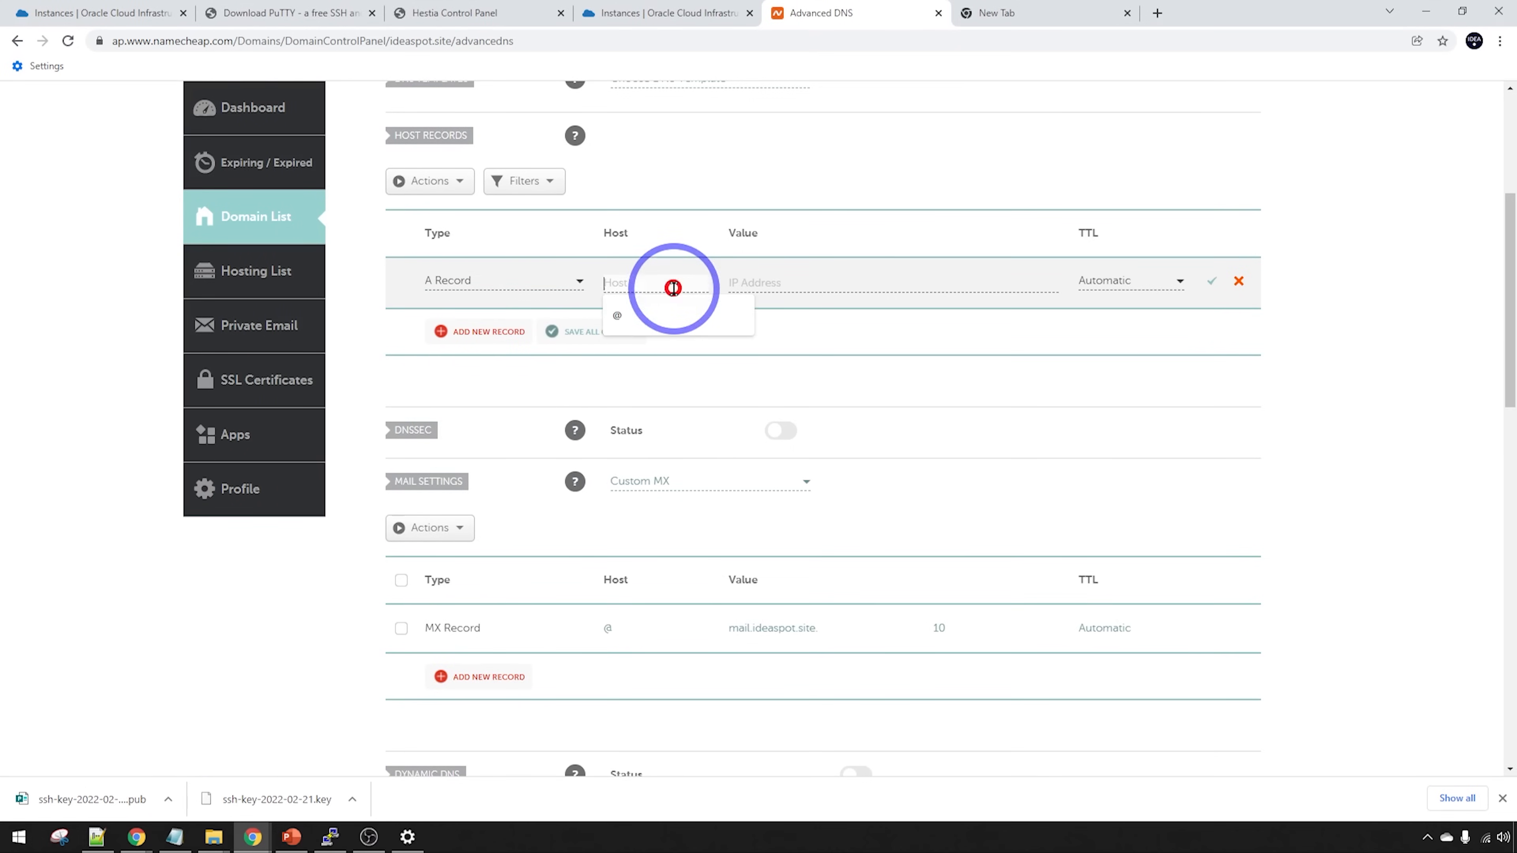
{"action": "type", "text": "@"}
{"action": "left_click", "coordinate": [766, 285]}
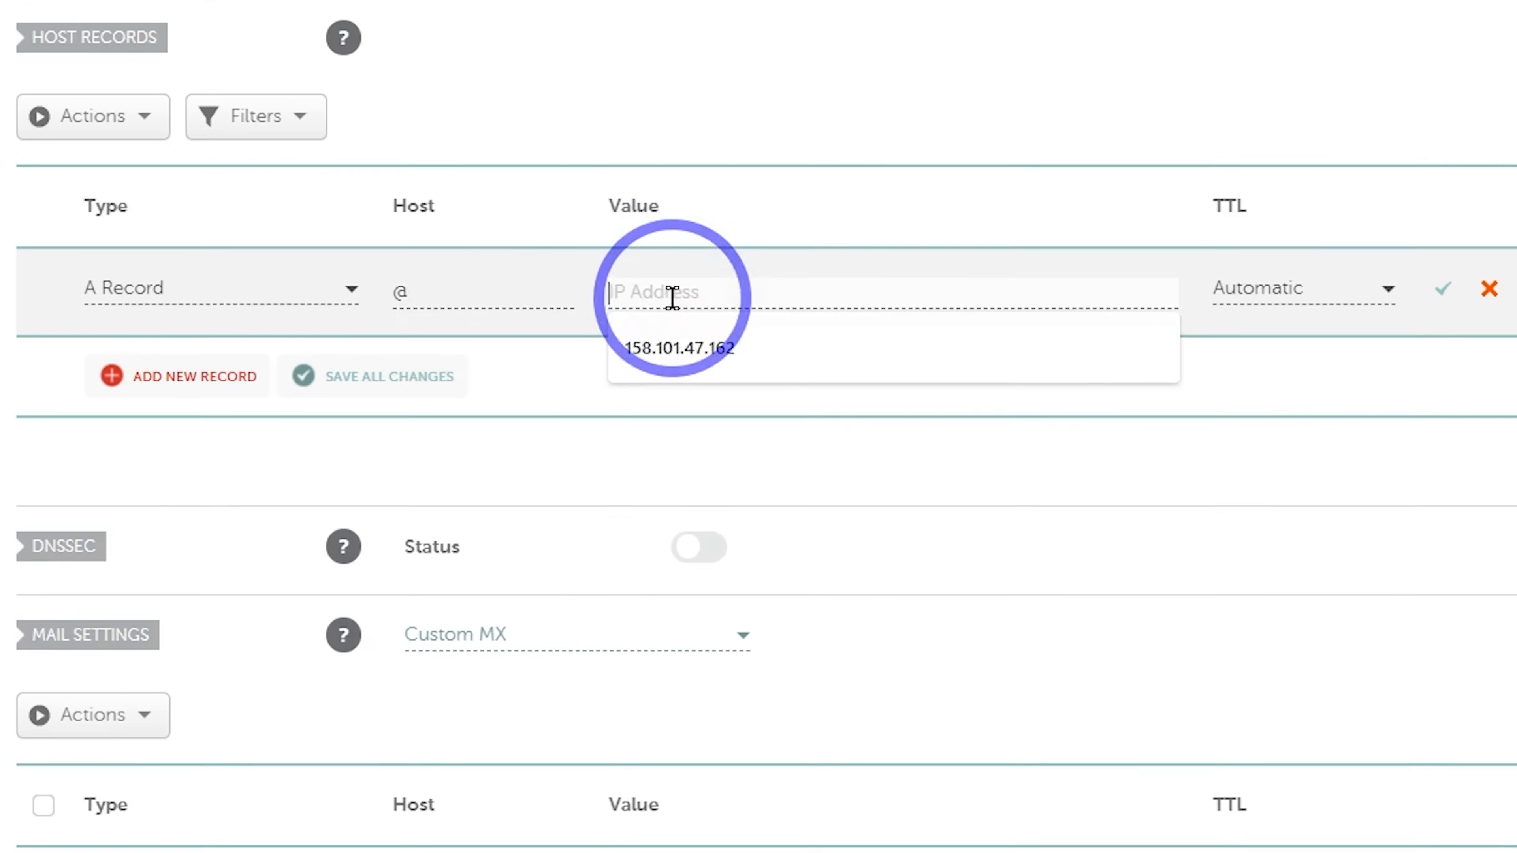
{"action": "type", "text": "132.226.154.152"}
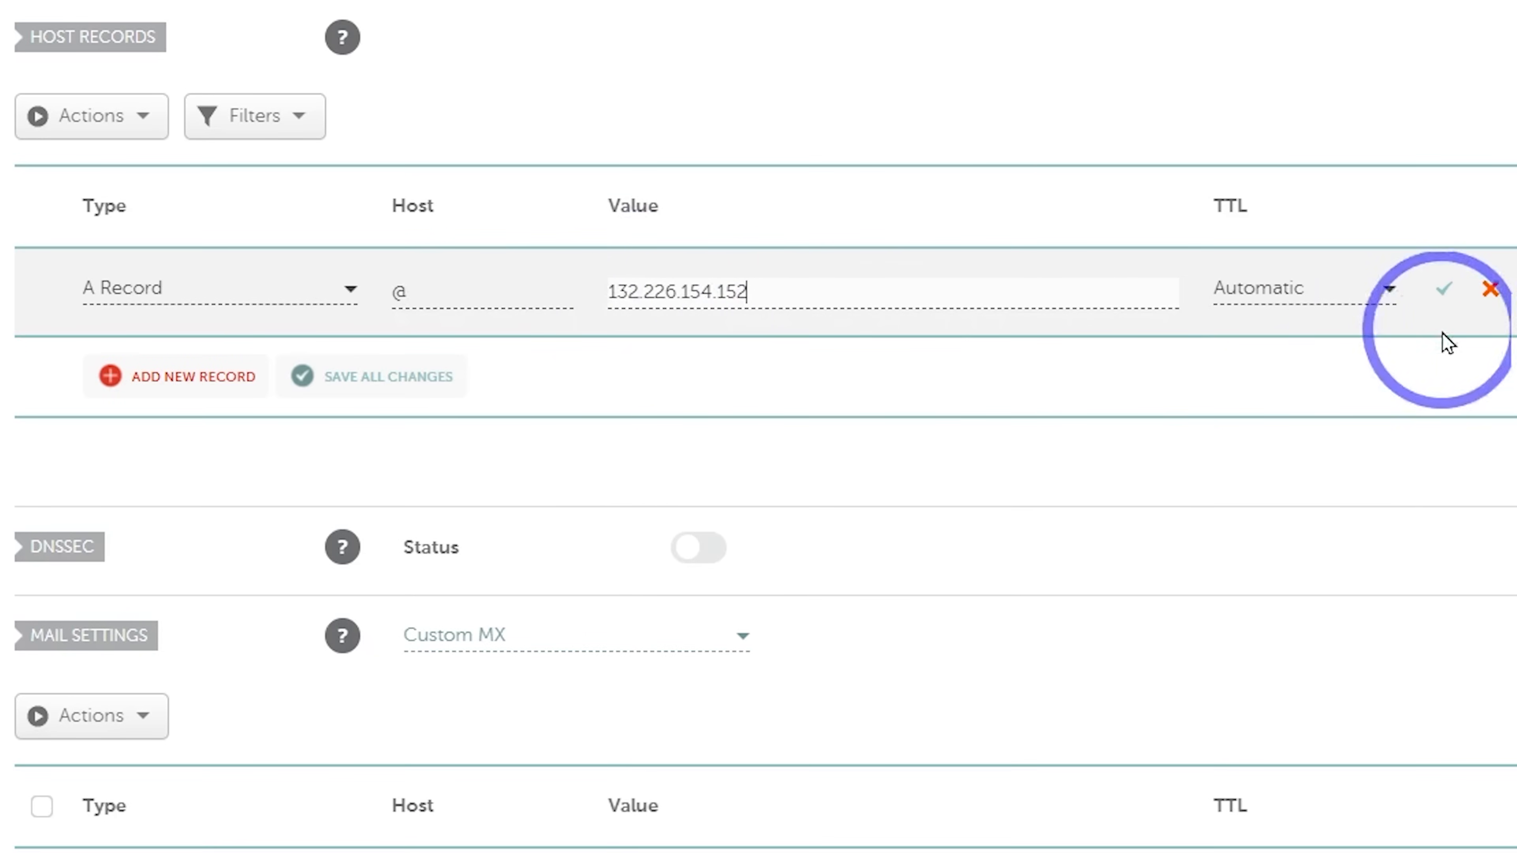
{"action": "left_click", "coordinate": [1444, 290]}
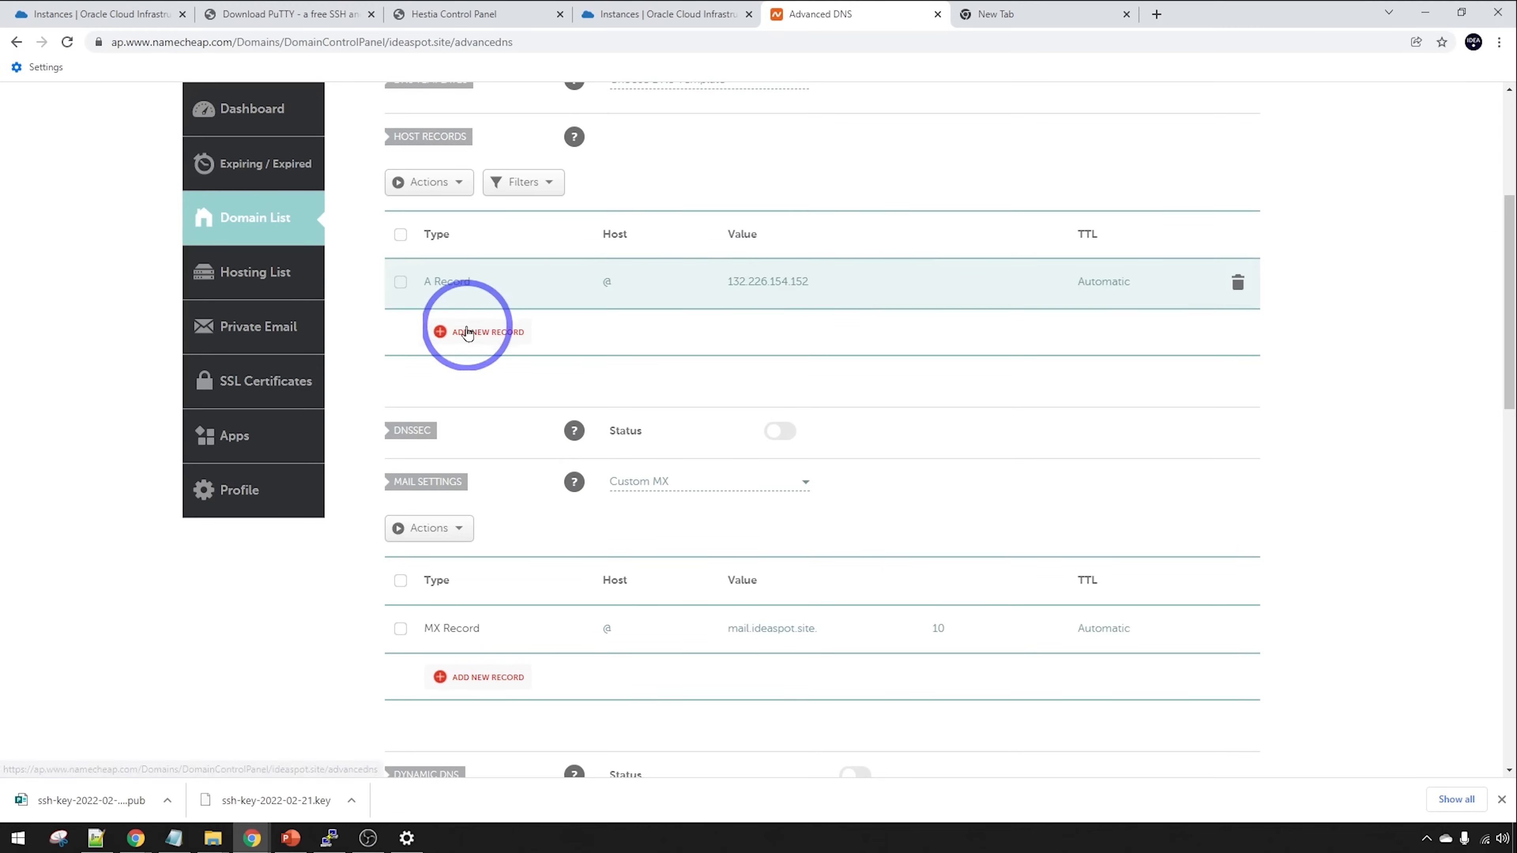
{"action": "left_click", "coordinate": [161, 375]}
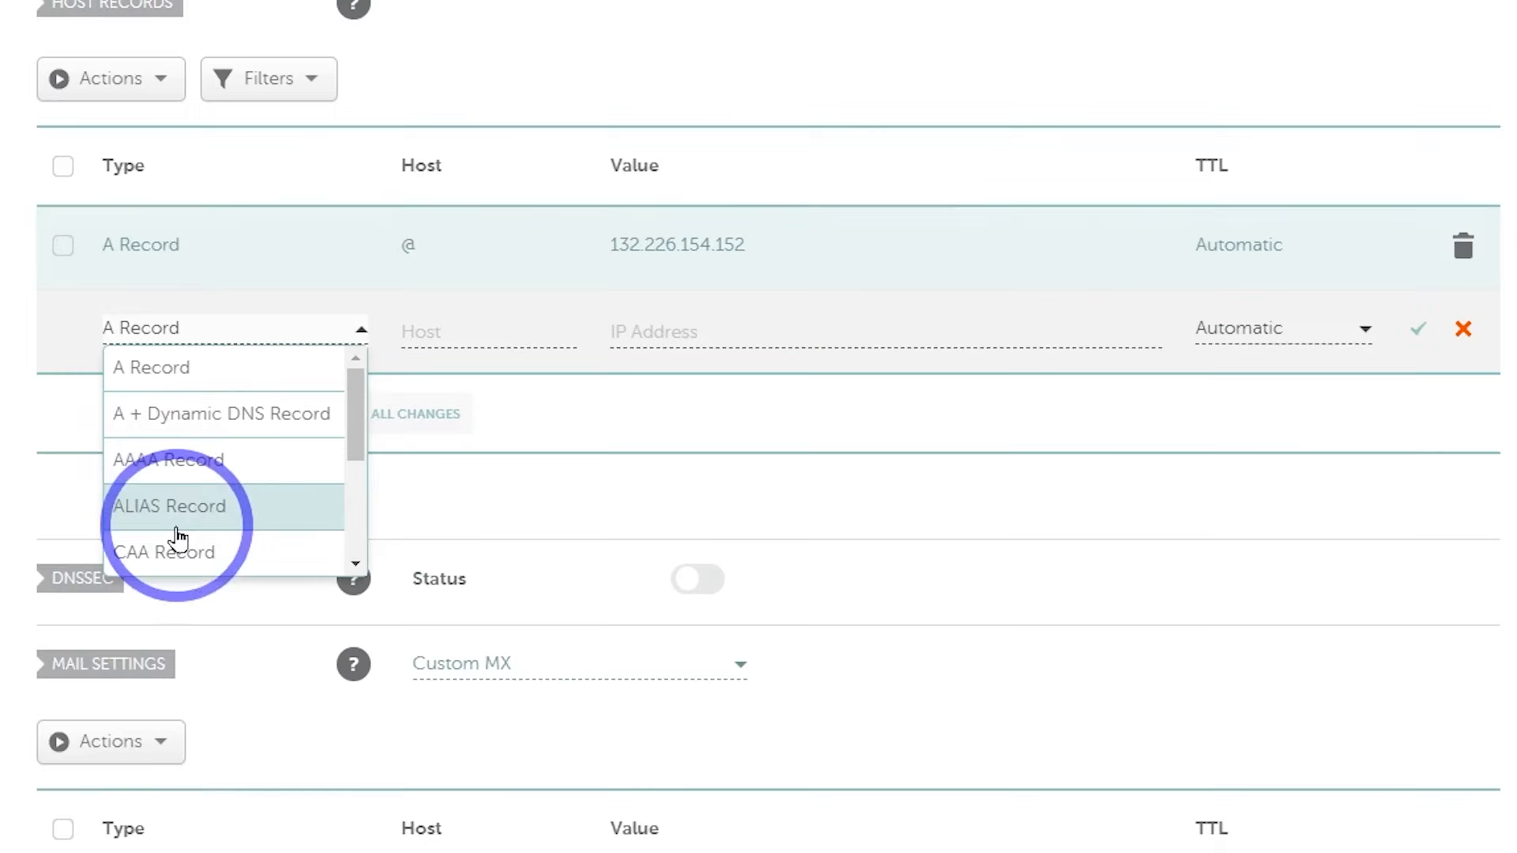
{"action": "scroll", "coordinate": [471, 427], "scroll_direction": "down", "scroll_amount": 1}
{"action": "left_click", "coordinate": [148, 472]}
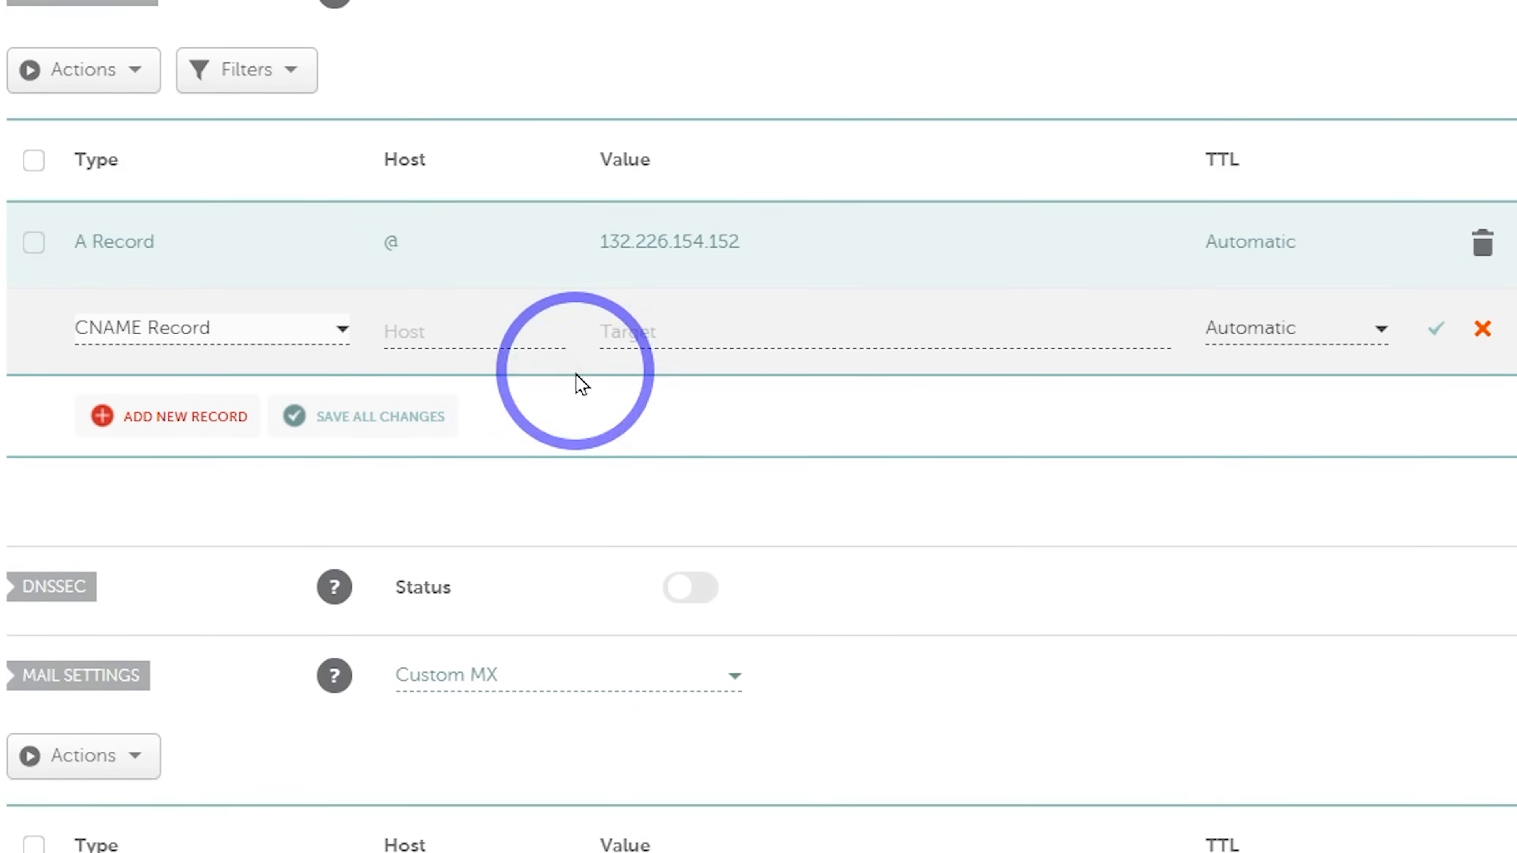
{"action": "left_click", "coordinate": [460, 338]}
{"action": "type", "text": "www"}
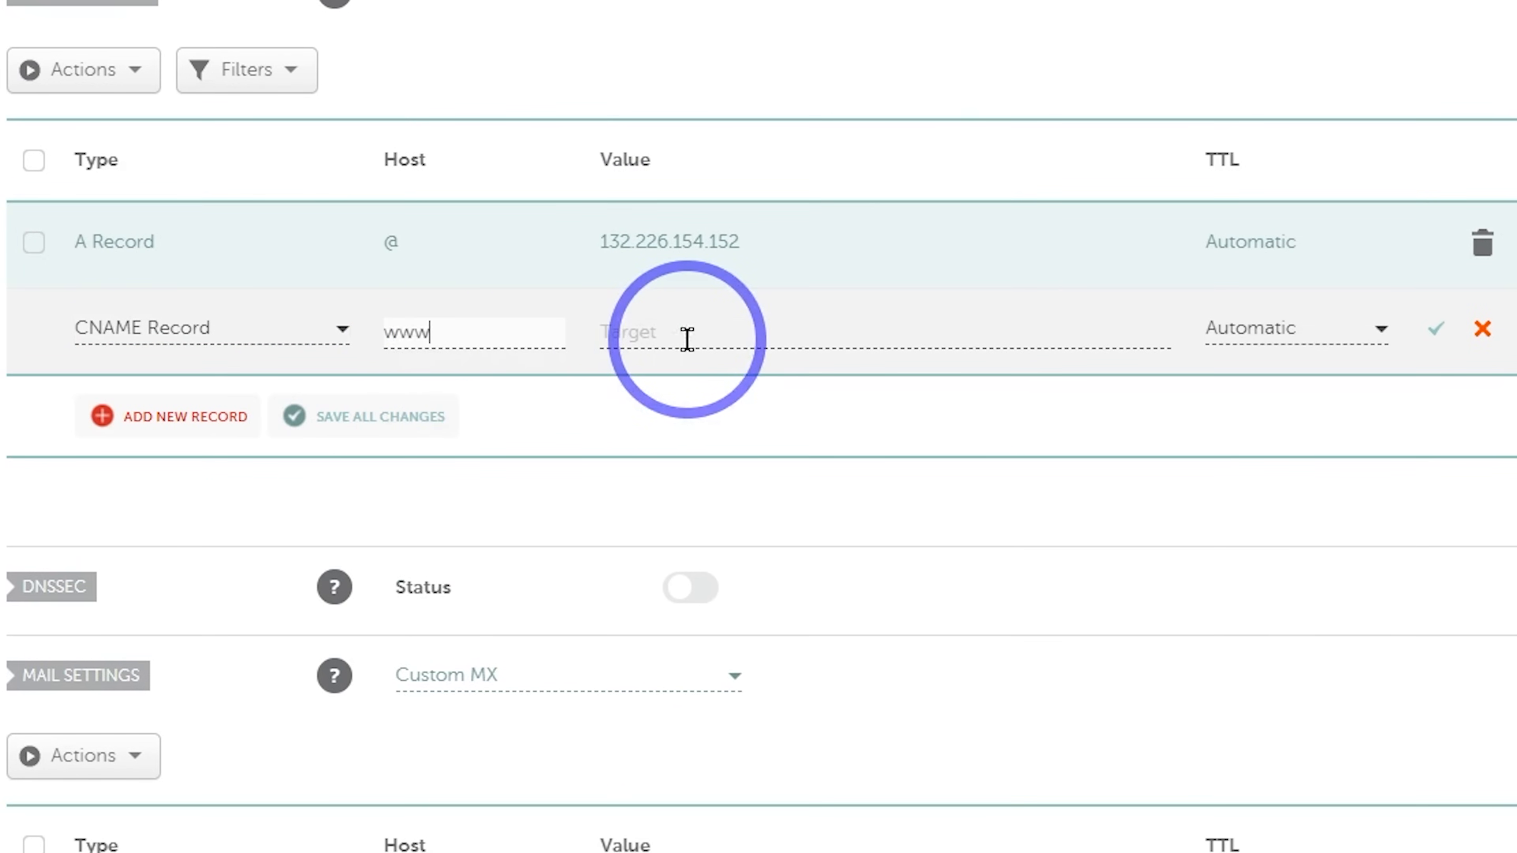
{"action": "left_click", "coordinate": [687, 338]}
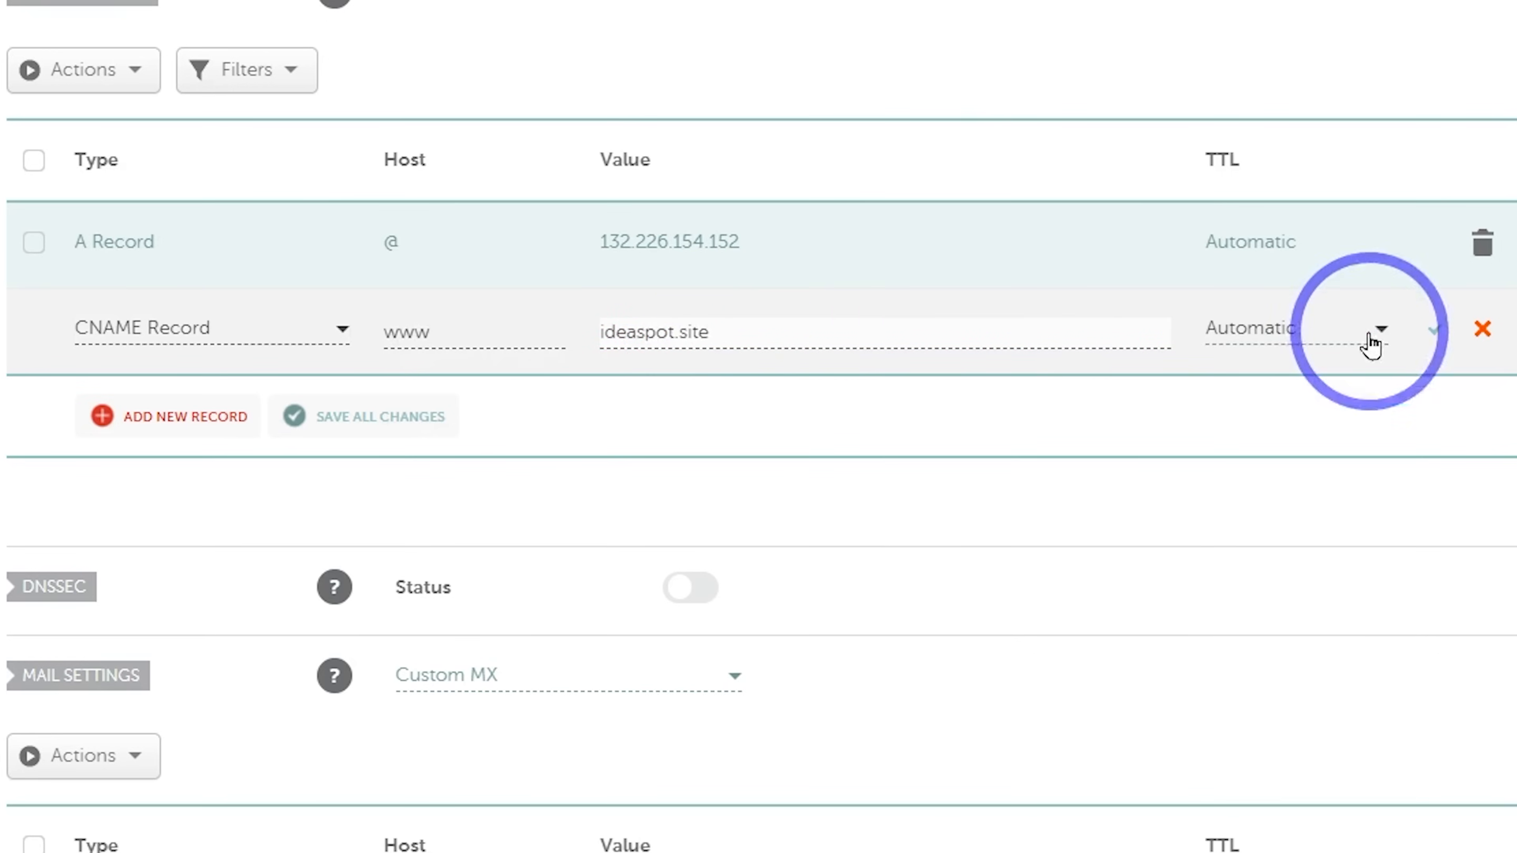
{"action": "left_click", "coordinate": [1436, 327]}
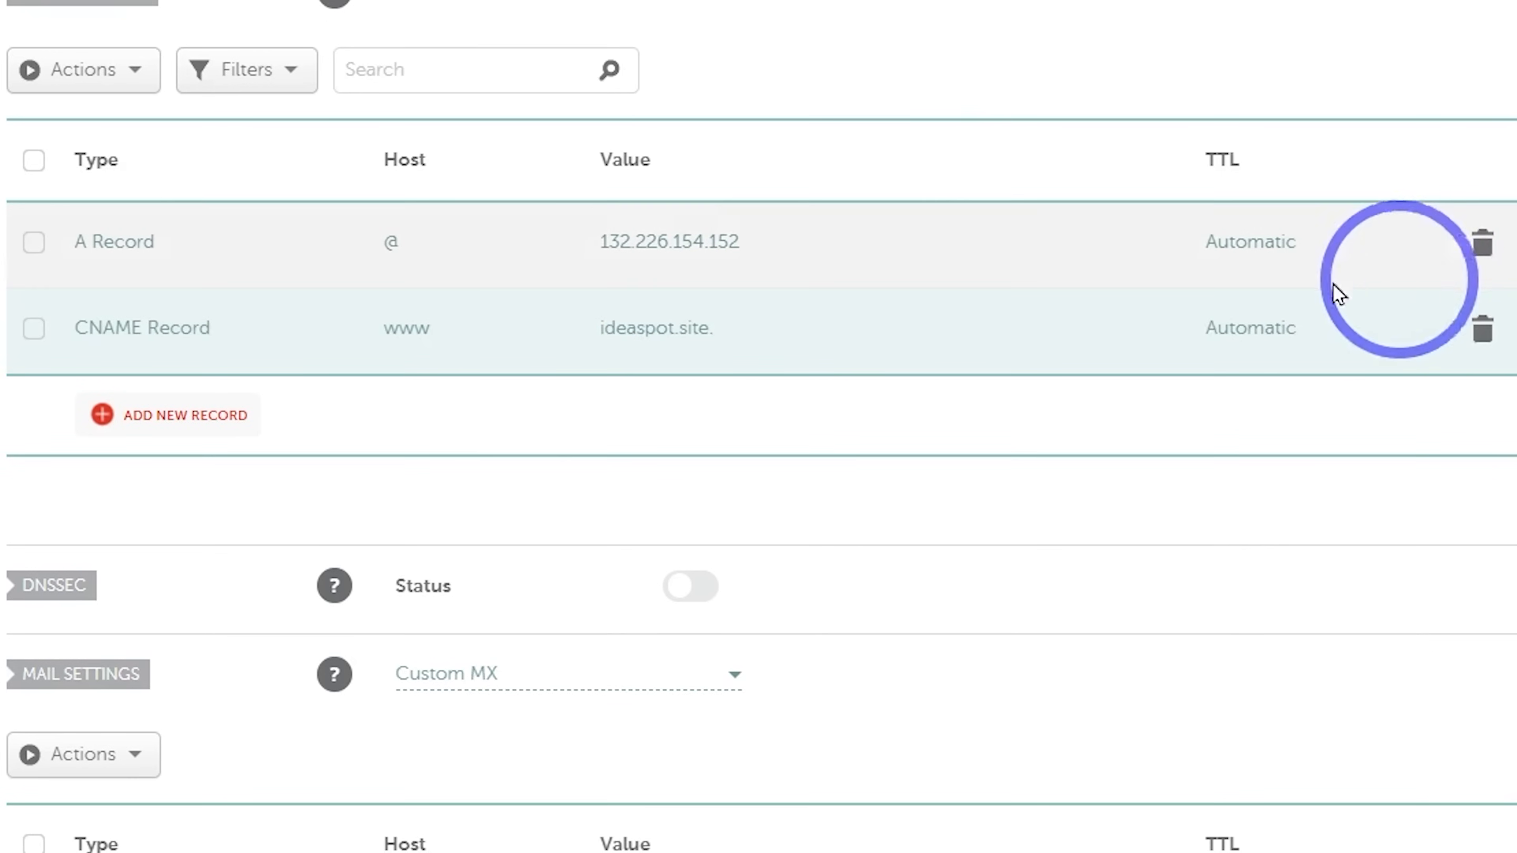
Add a mail A record pointing to 132.226.154.152
{"action": "left_click", "coordinate": [144, 421]}
{"action": "left_click", "coordinate": [180, 375]}
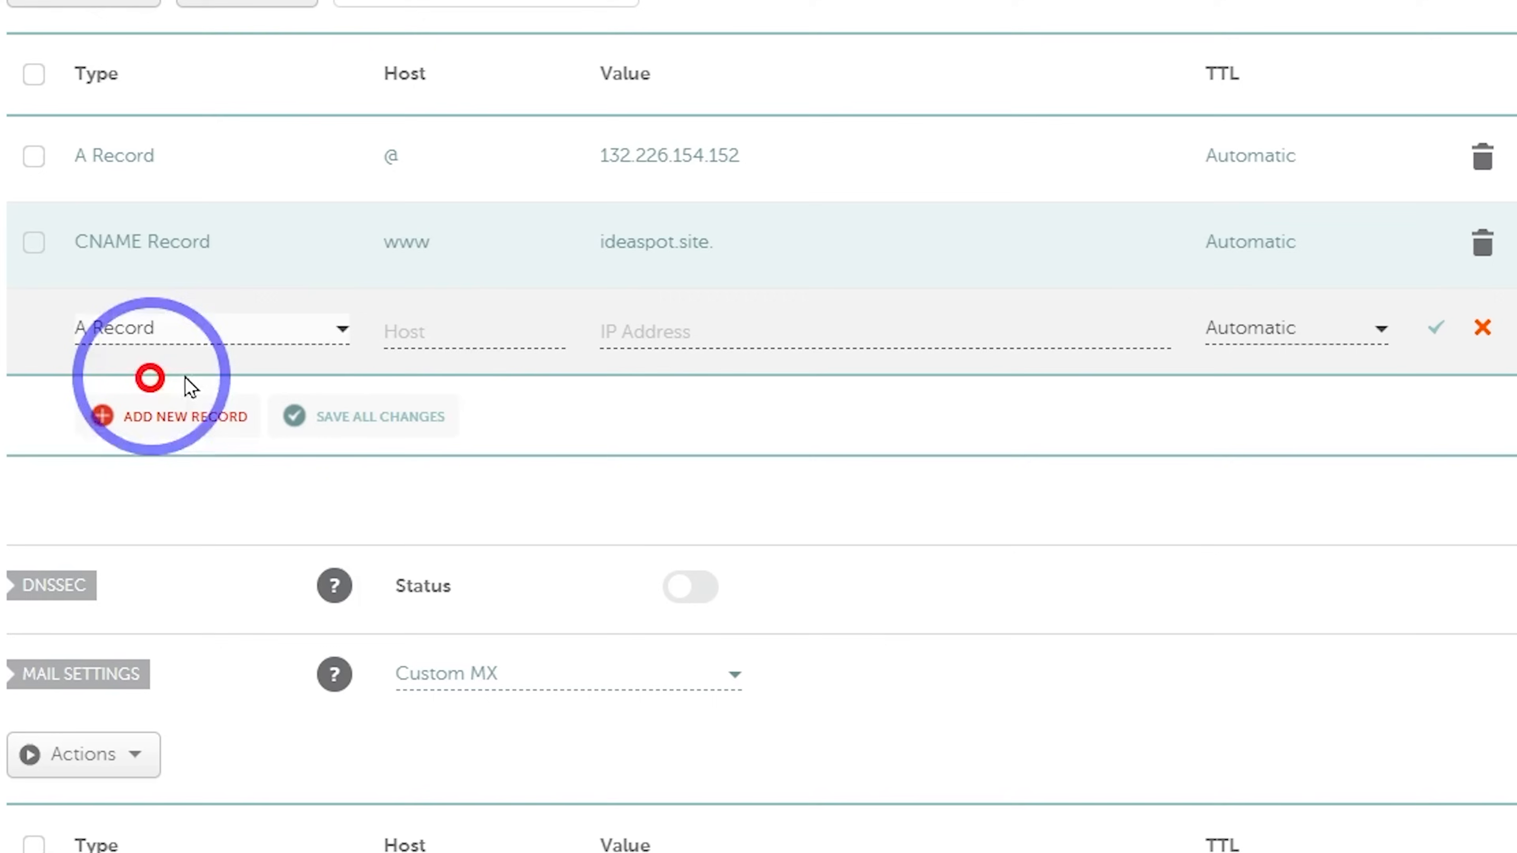
{"action": "left_click", "coordinate": [425, 330]}
{"action": "type", "text": "mail"}
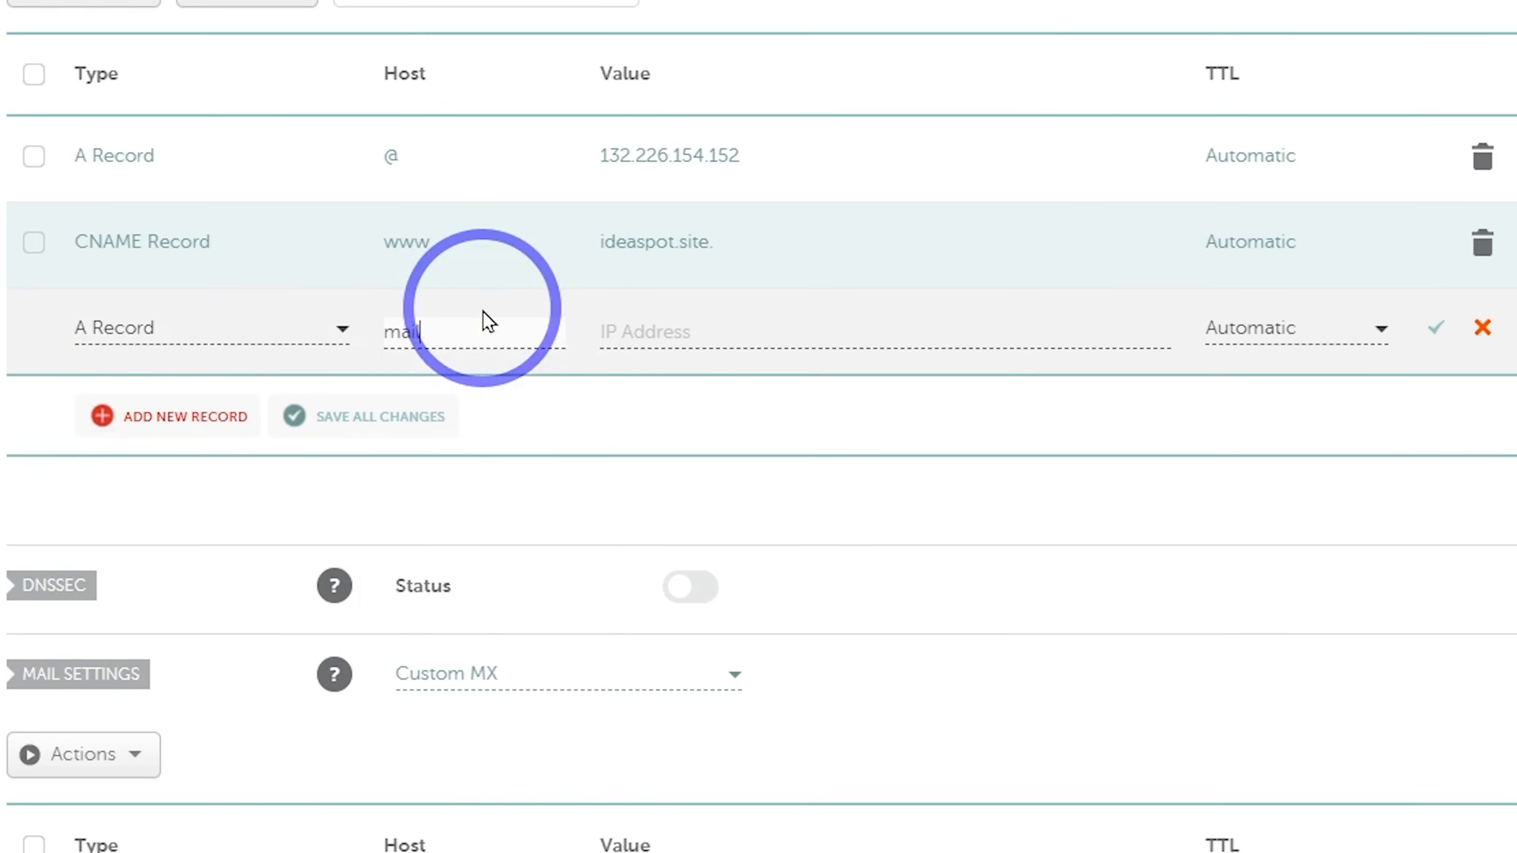
{"action": "left_click", "coordinate": [643, 330]}
{"action": "left_click", "coordinate": [657, 437]}
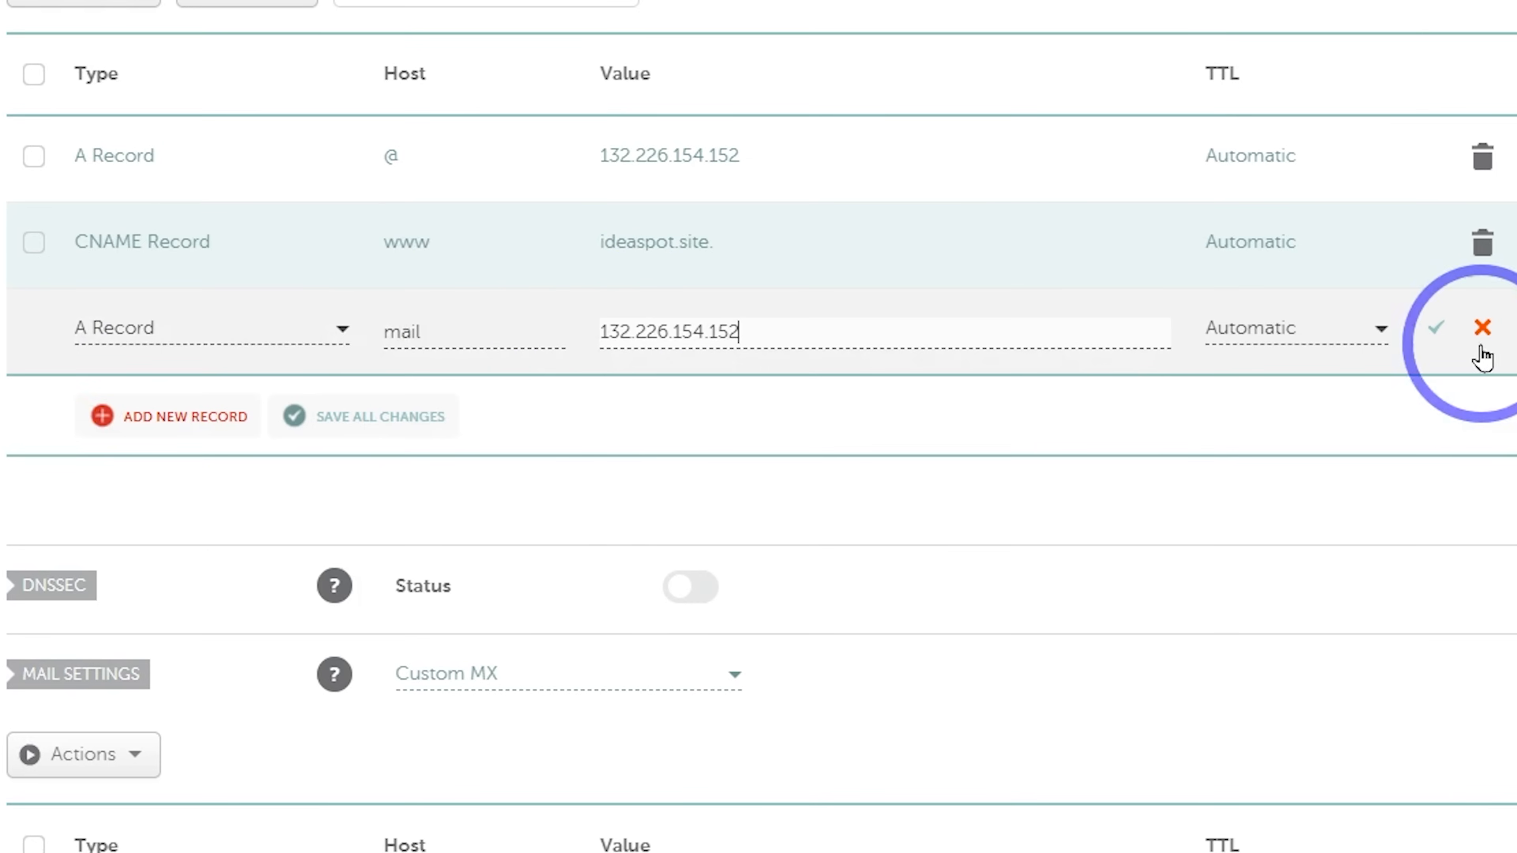
{"action": "left_click", "coordinate": [1436, 327]}
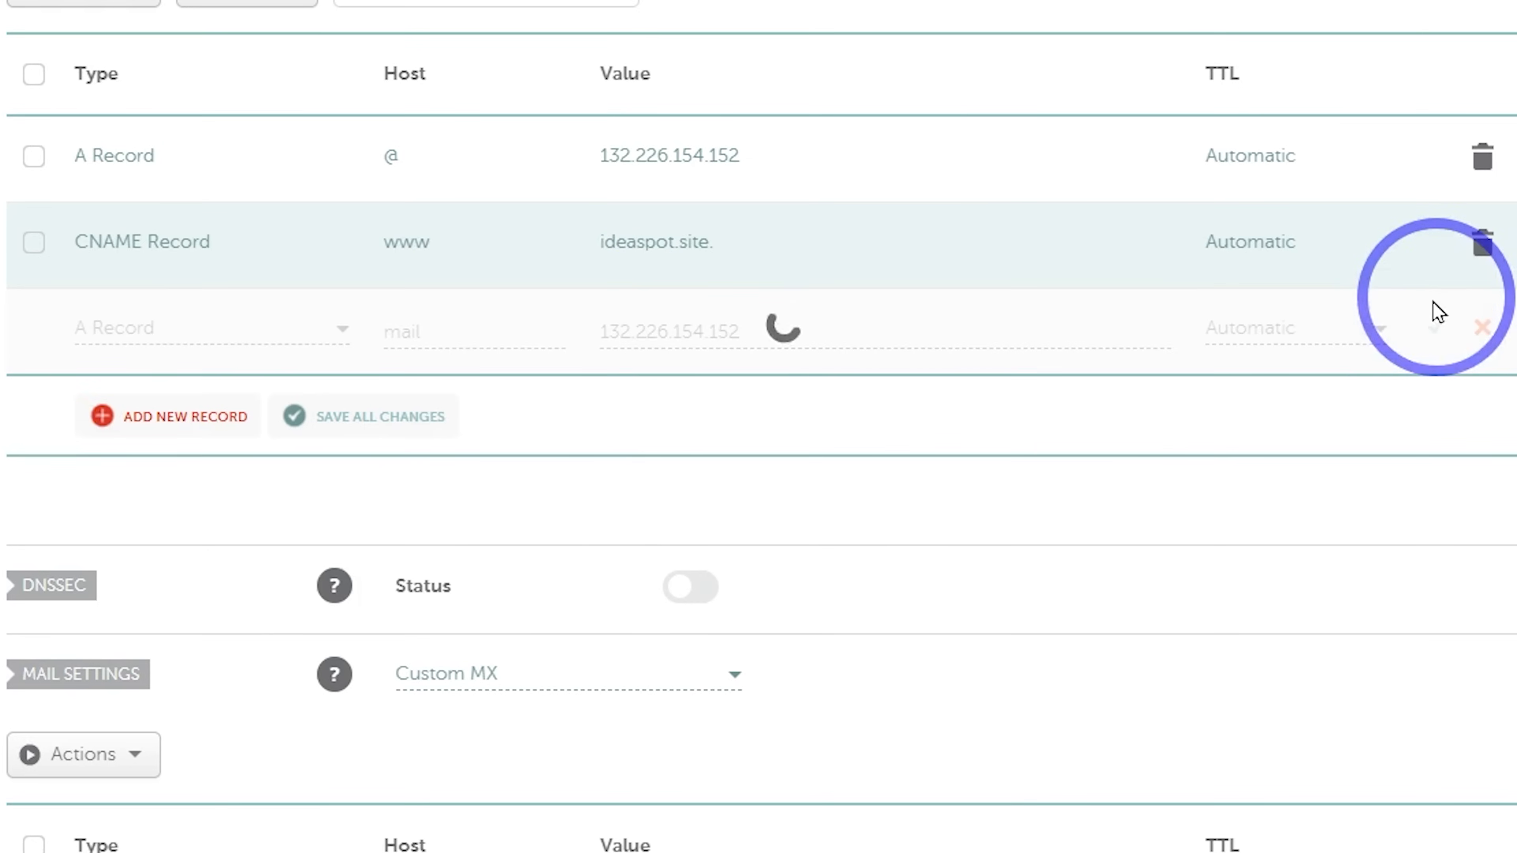
Add an hcp A record pointing to 132.226.154.152
{"action": "left_click", "coordinate": [120, 413]}
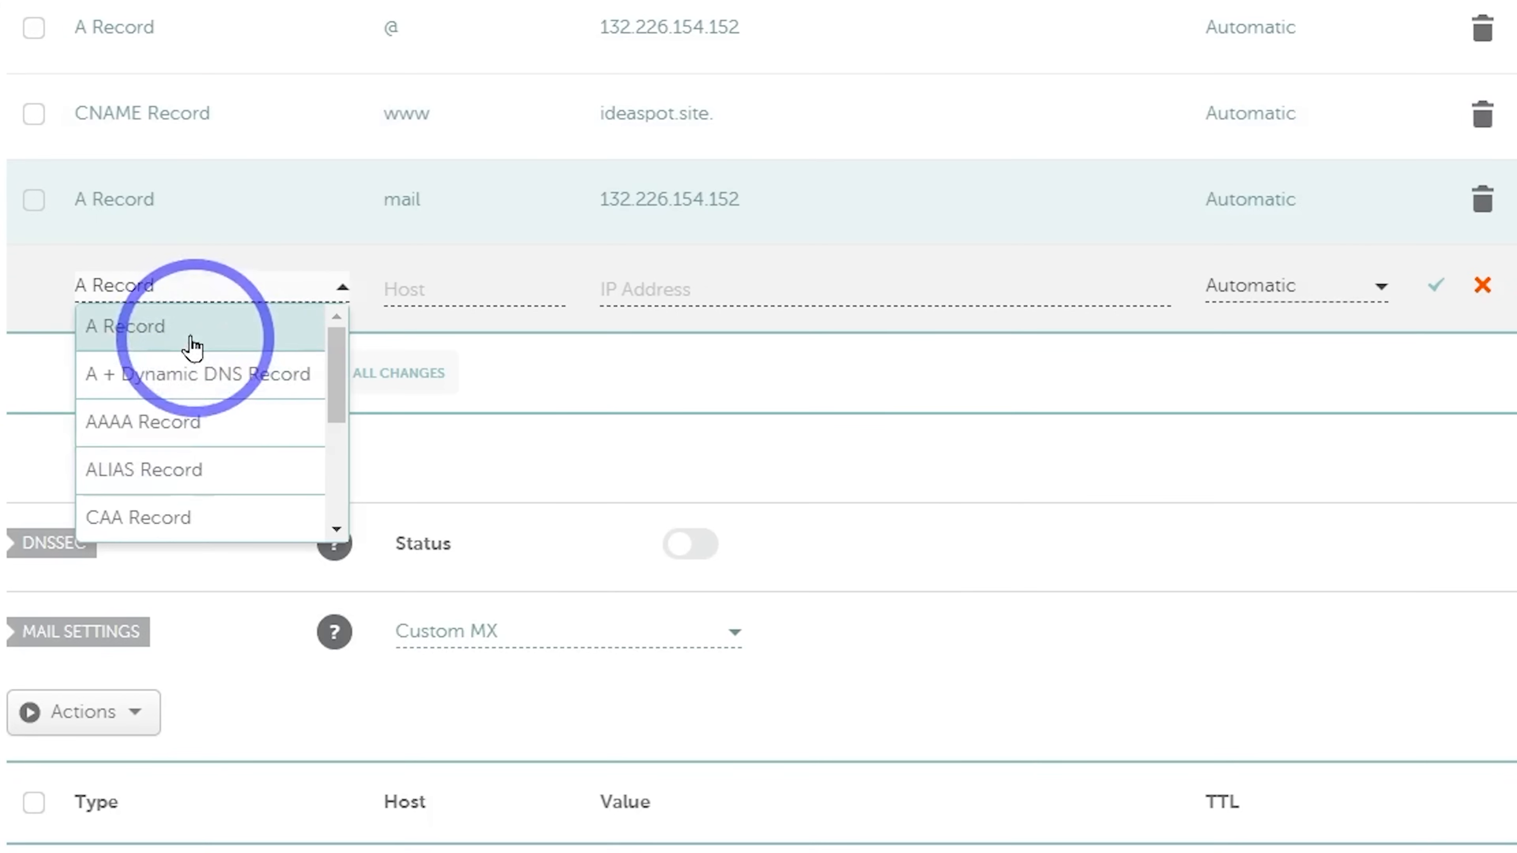
{"action": "left_click", "coordinate": [200, 328]}
{"action": "left_click", "coordinate": [491, 287]}
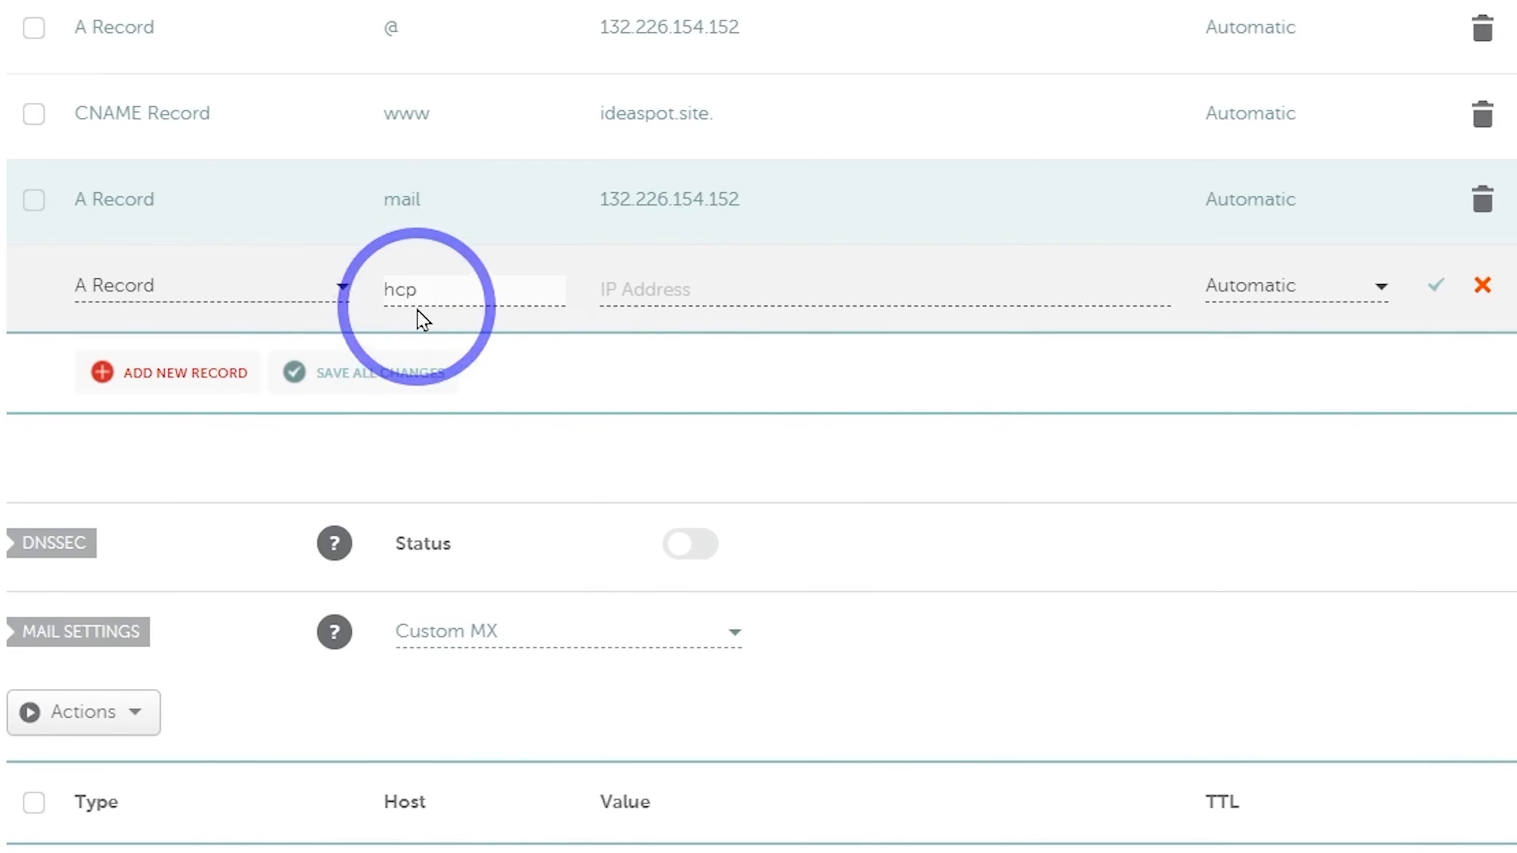
{"action": "left_click", "coordinate": [671, 291]}
{"action": "left_click", "coordinate": [667, 334]}
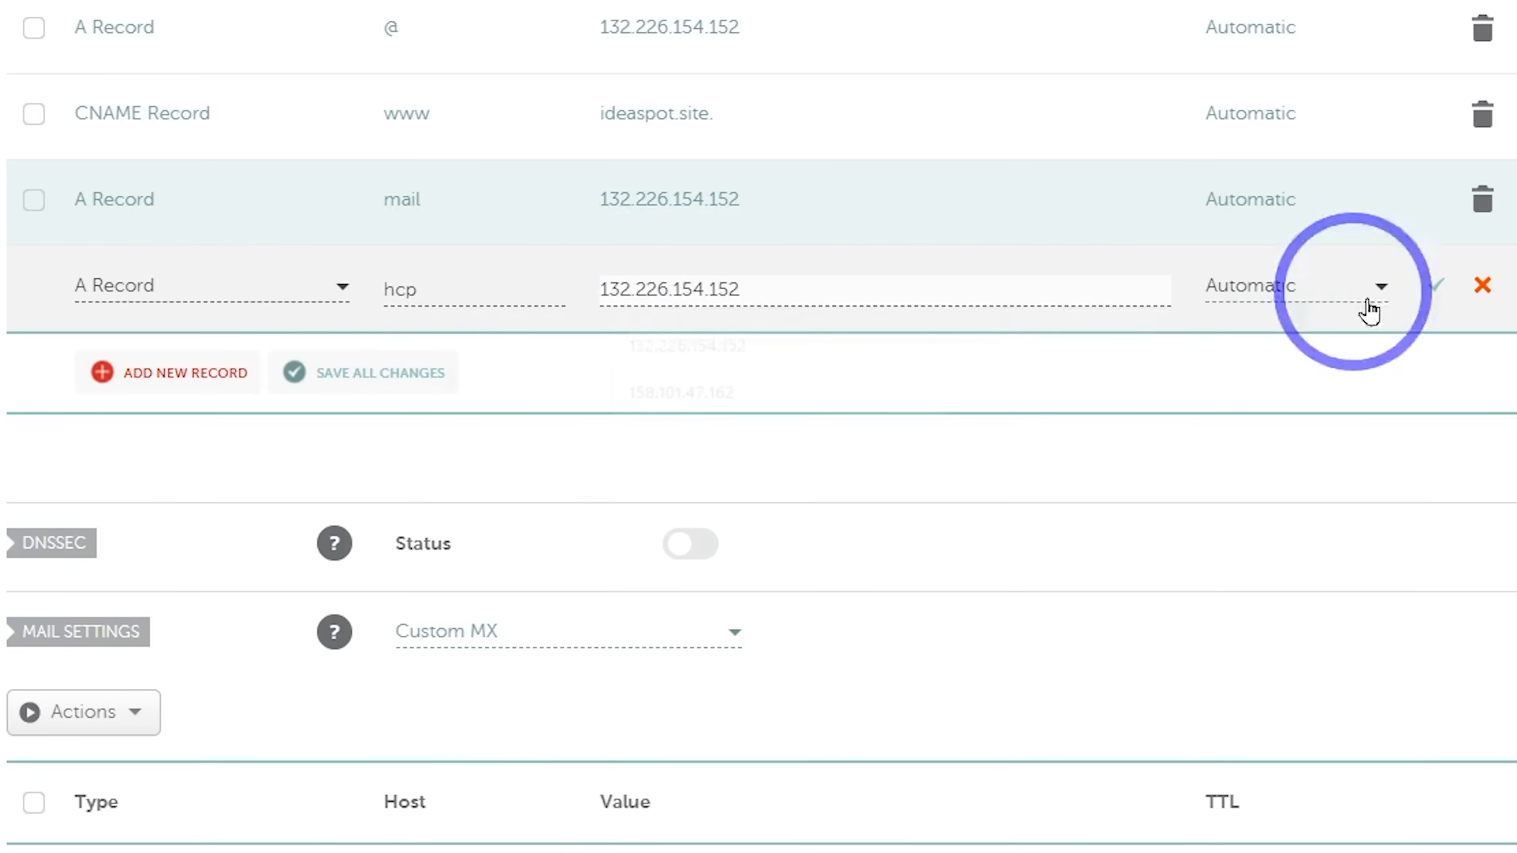
{"action": "left_click", "coordinate": [1435, 290]}
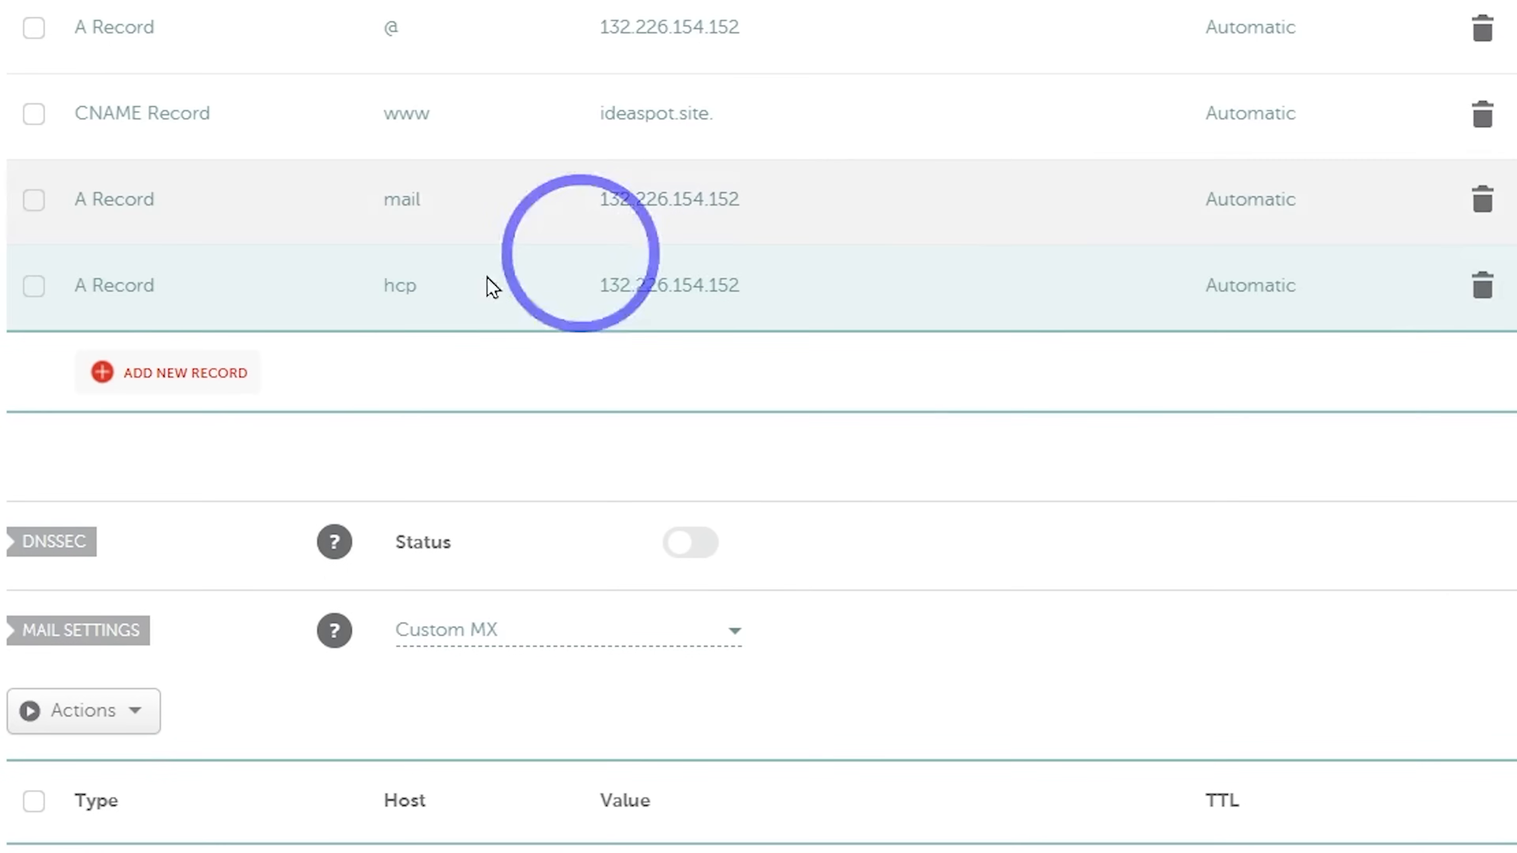
Add a webmail A record pointing to 132.226.154.152 and scroll back up to review the records
{"action": "left_click", "coordinate": [158, 373]}
{"action": "left_click", "coordinate": [160, 385]}
{"action": "left_click", "coordinate": [478, 339]}
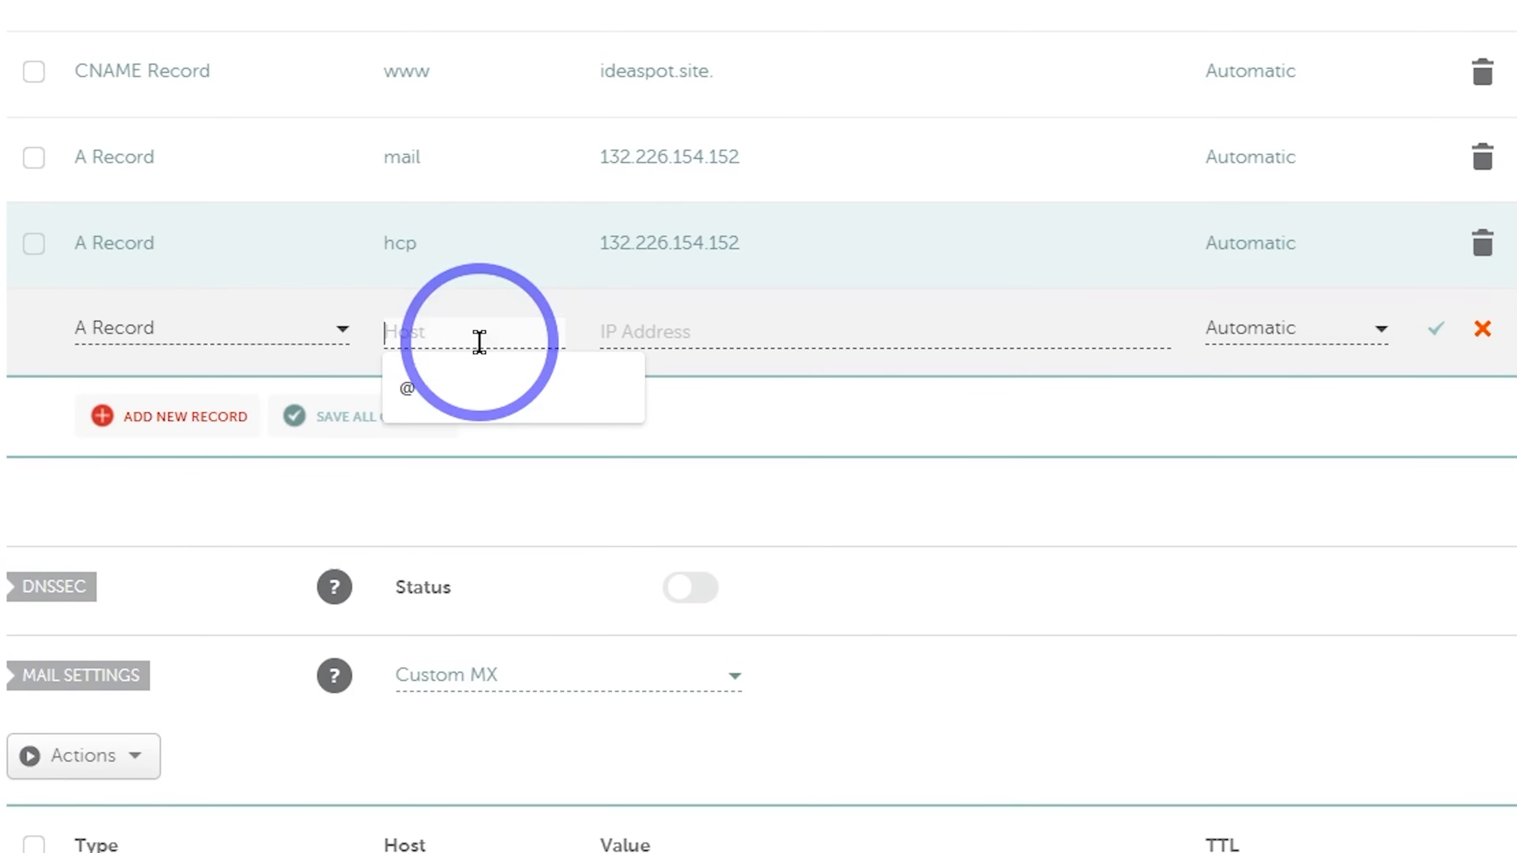
{"action": "type", "text": "webmail"}
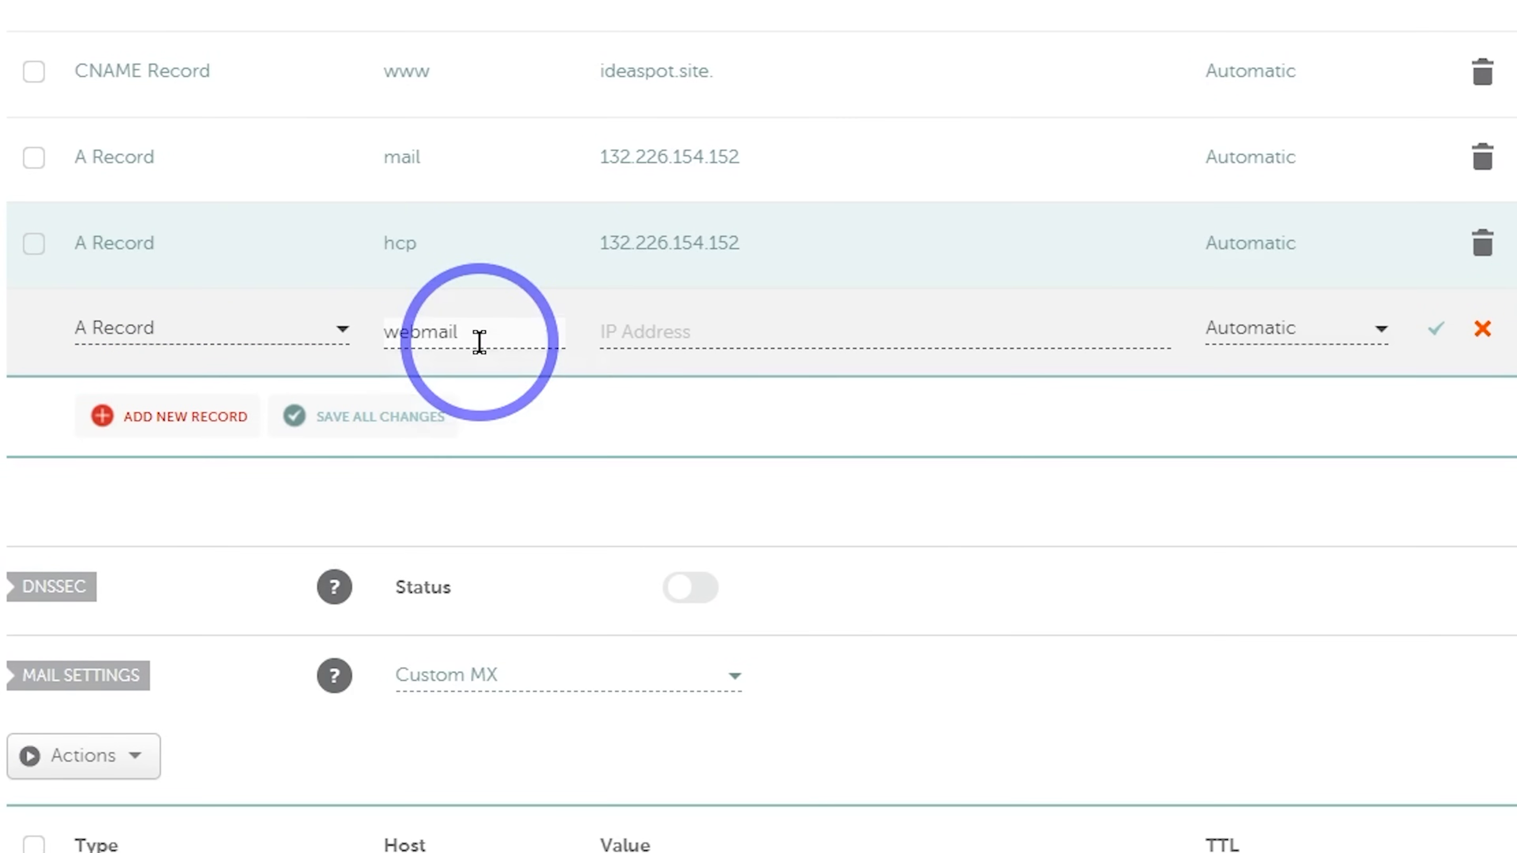
{"action": "left_click", "coordinate": [663, 331]}
{"action": "left_click", "coordinate": [656, 387]}
{"action": "left_click", "coordinate": [1436, 328]}
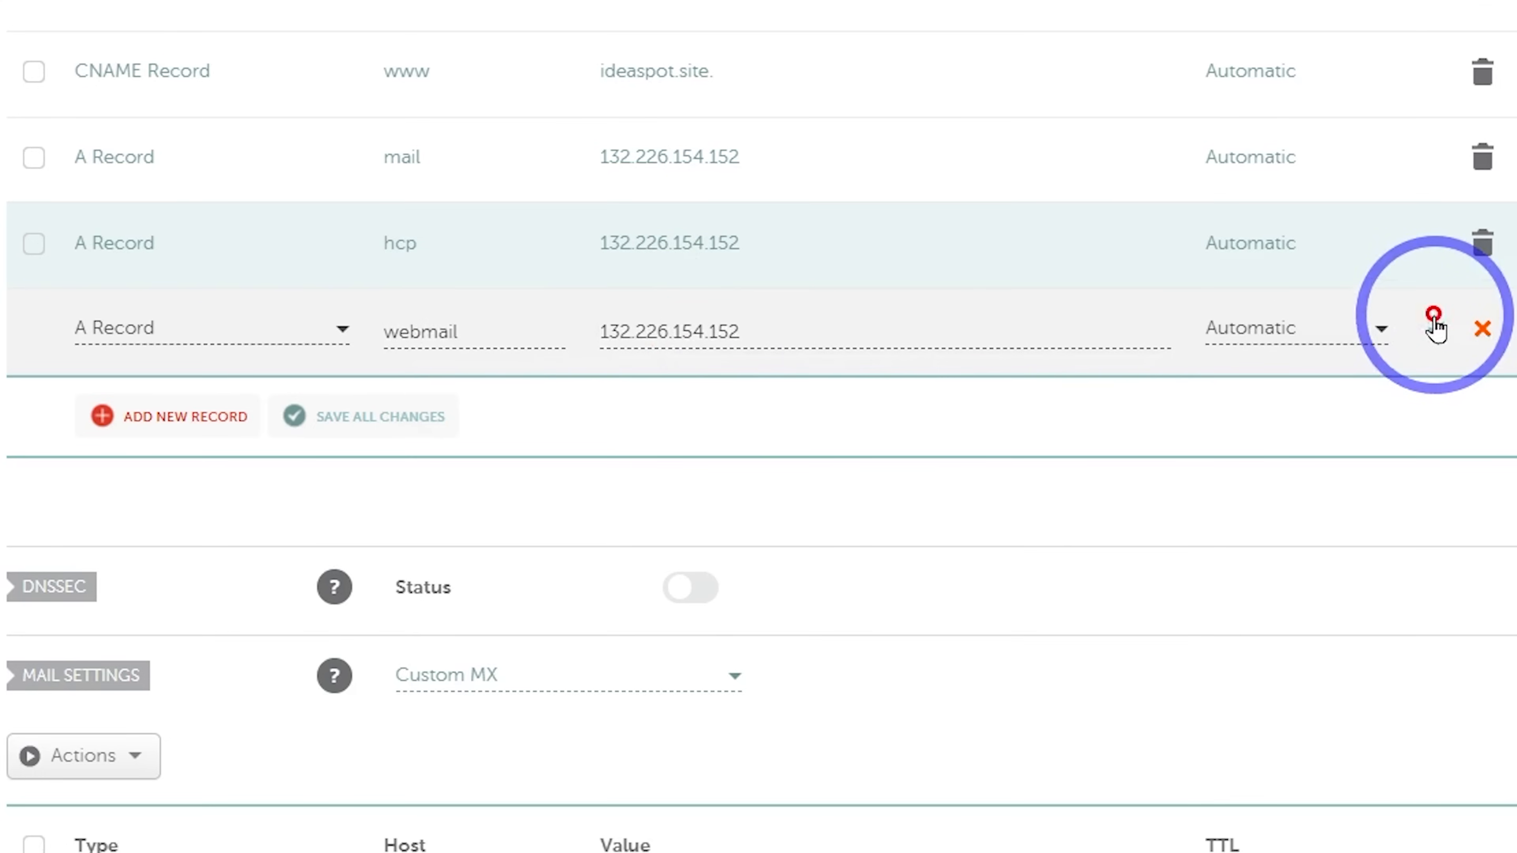
{"action": "scroll", "coordinate": [860, 334], "scroll_direction": "up", "scroll_amount": 3}
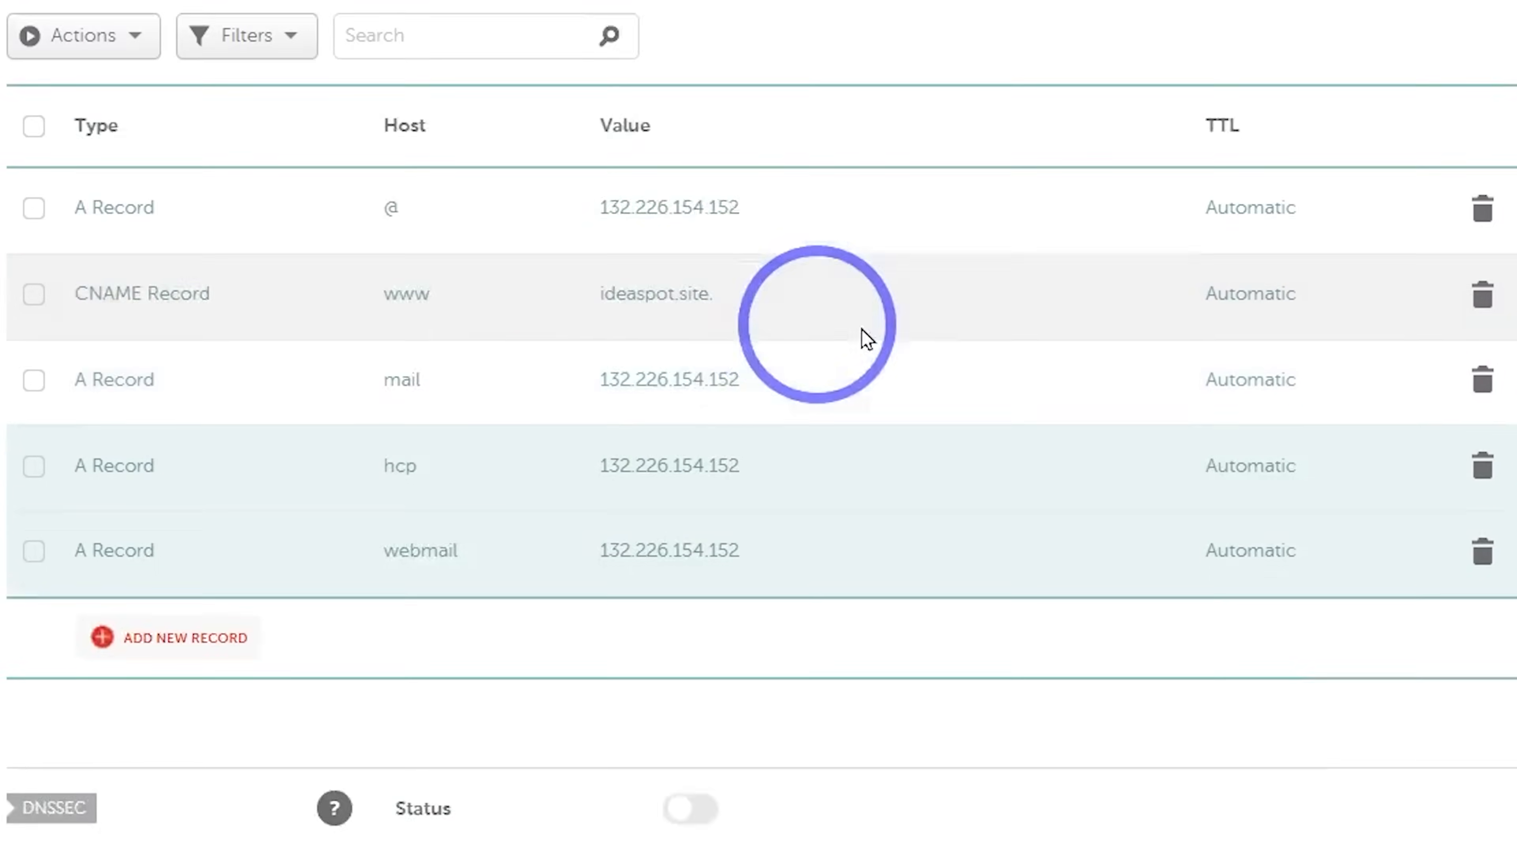
{"action": "scroll", "coordinate": [862, 329], "scroll_direction": "up", "scroll_amount": 2}
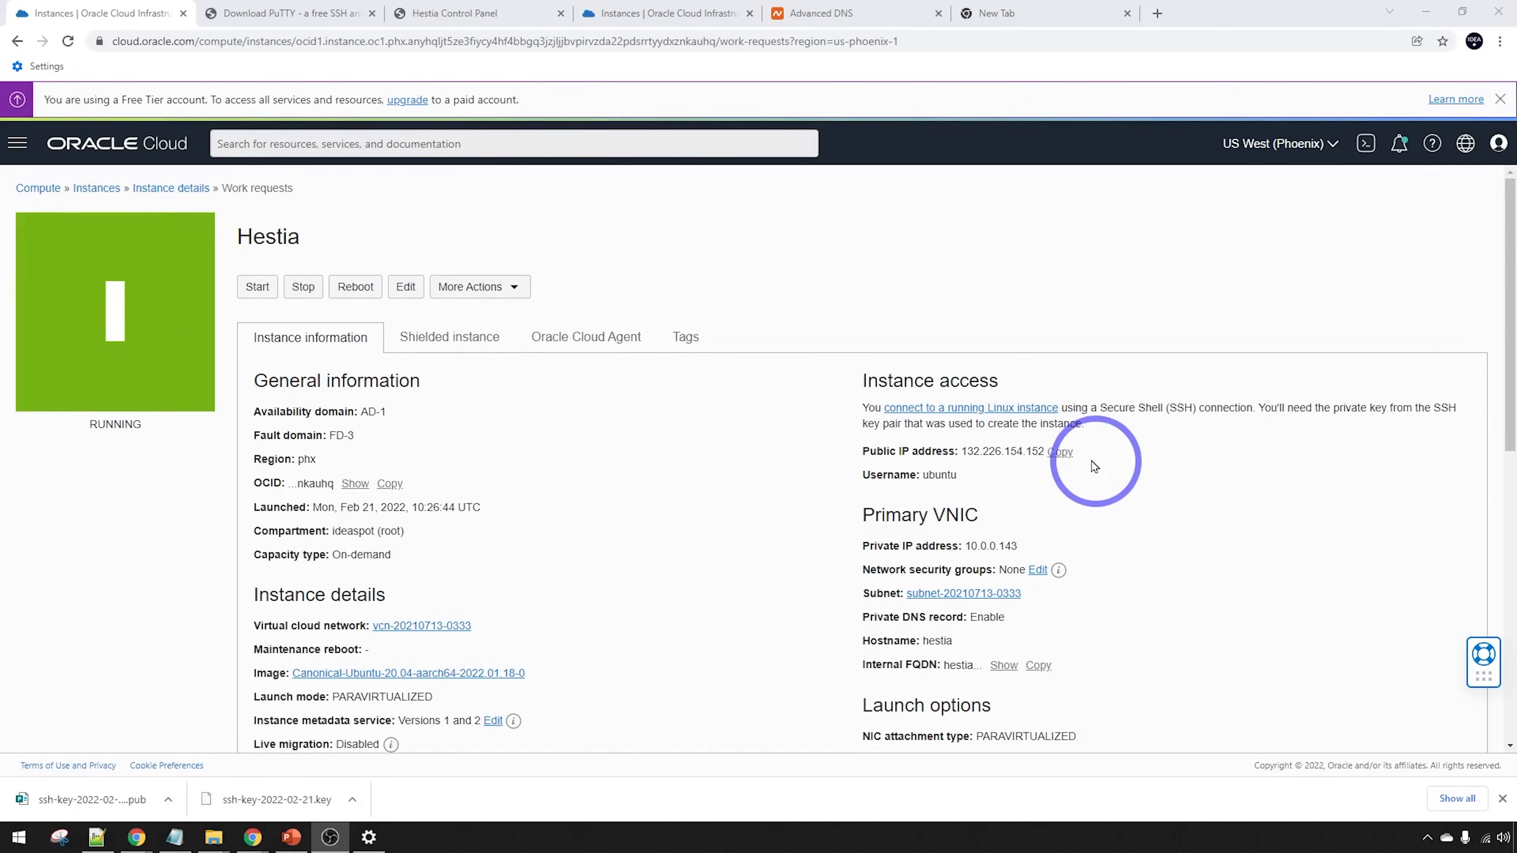
Copy the Hestia instance's public IP and open the PuTTY (64-bit) folder containing PuTTY and PuTTYgen
{"action": "left_click", "coordinate": [1060, 451]}
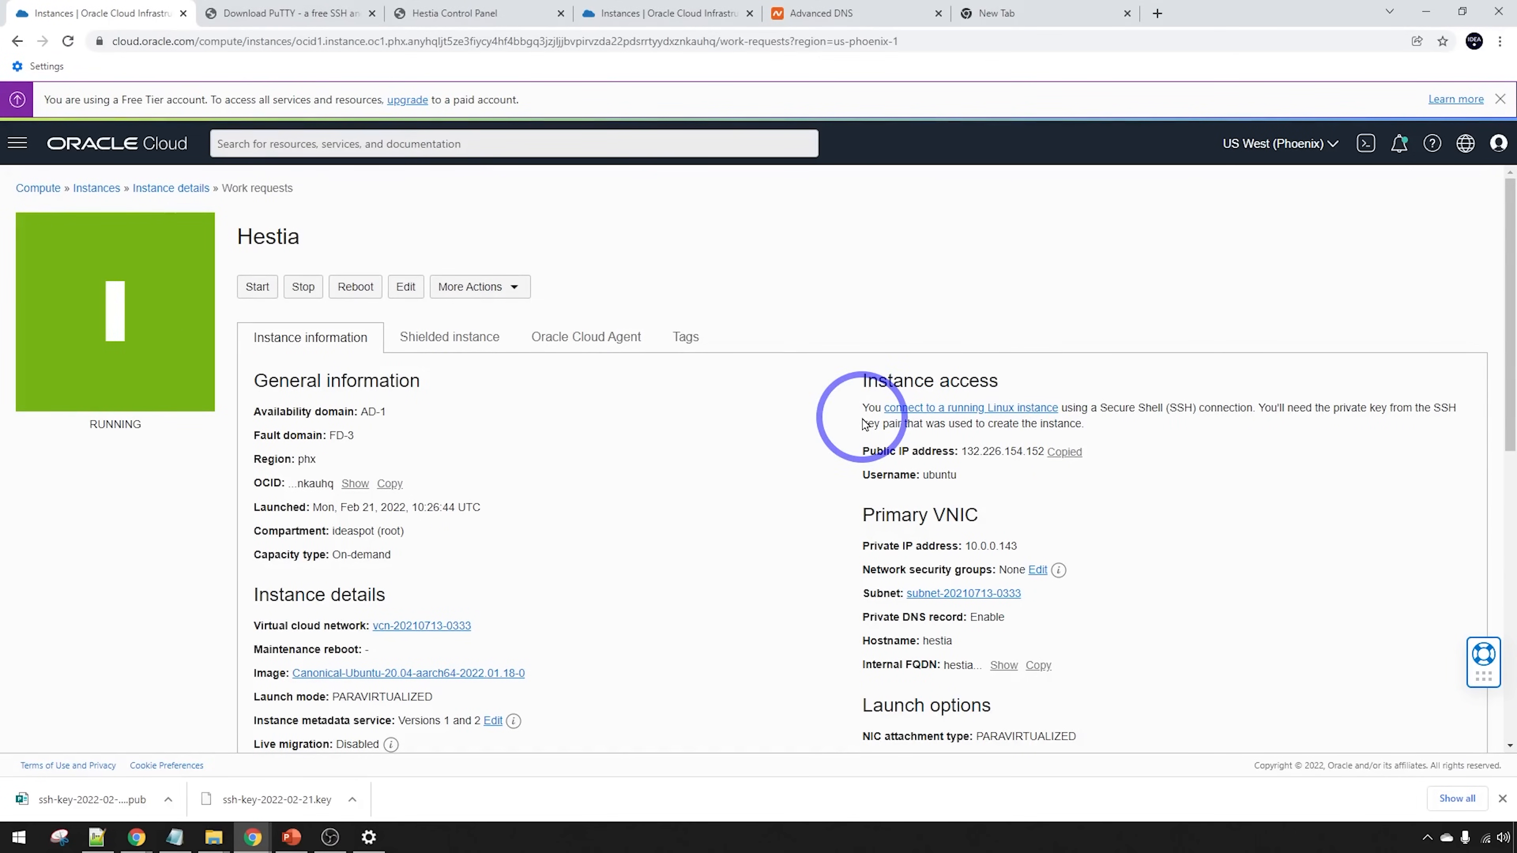
{"action": "left_click", "coordinate": [269, 12]}
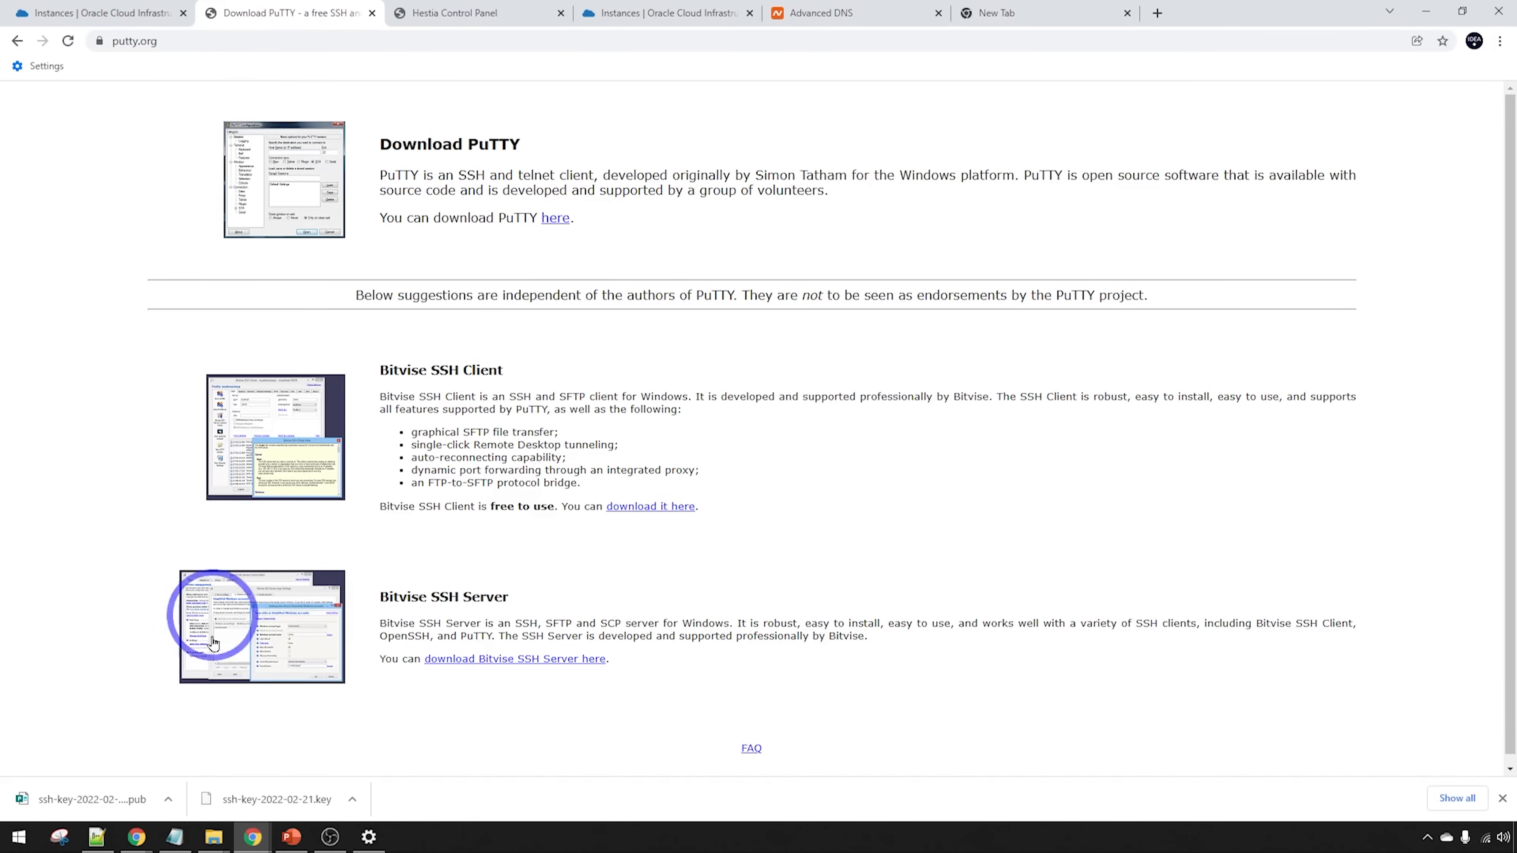
{"action": "mouse_move", "coordinate": [210, 848]}
{"action": "left_click", "coordinate": [358, 770]}
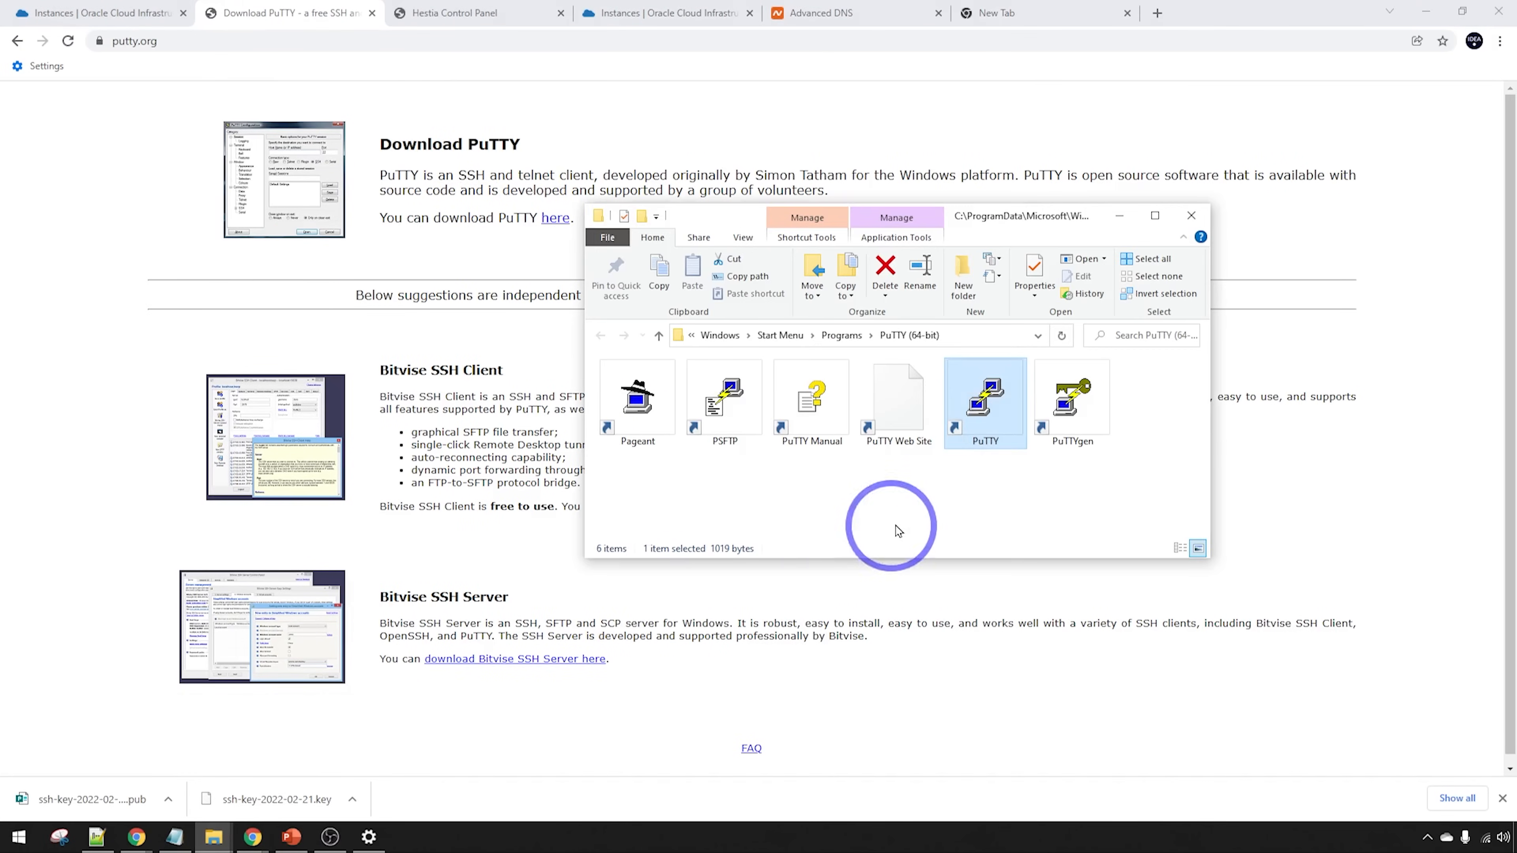
Load the downloaded ssh-key .key file into PuTTYgen, with All Files shown
{"action": "left_click", "coordinate": [1073, 411]}
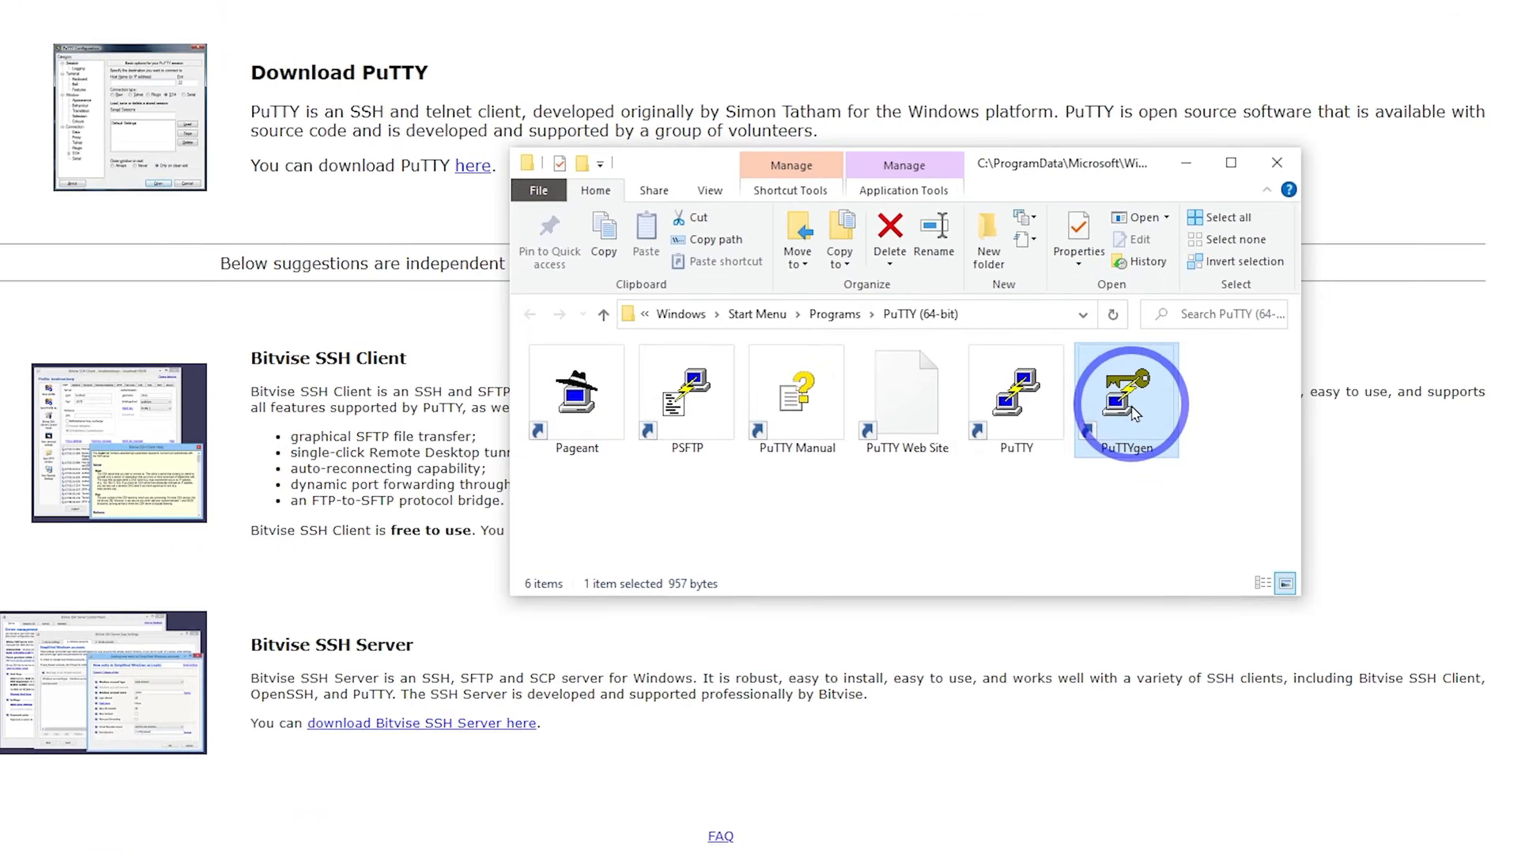
{"action": "double_click", "coordinate": [1257, 399]}
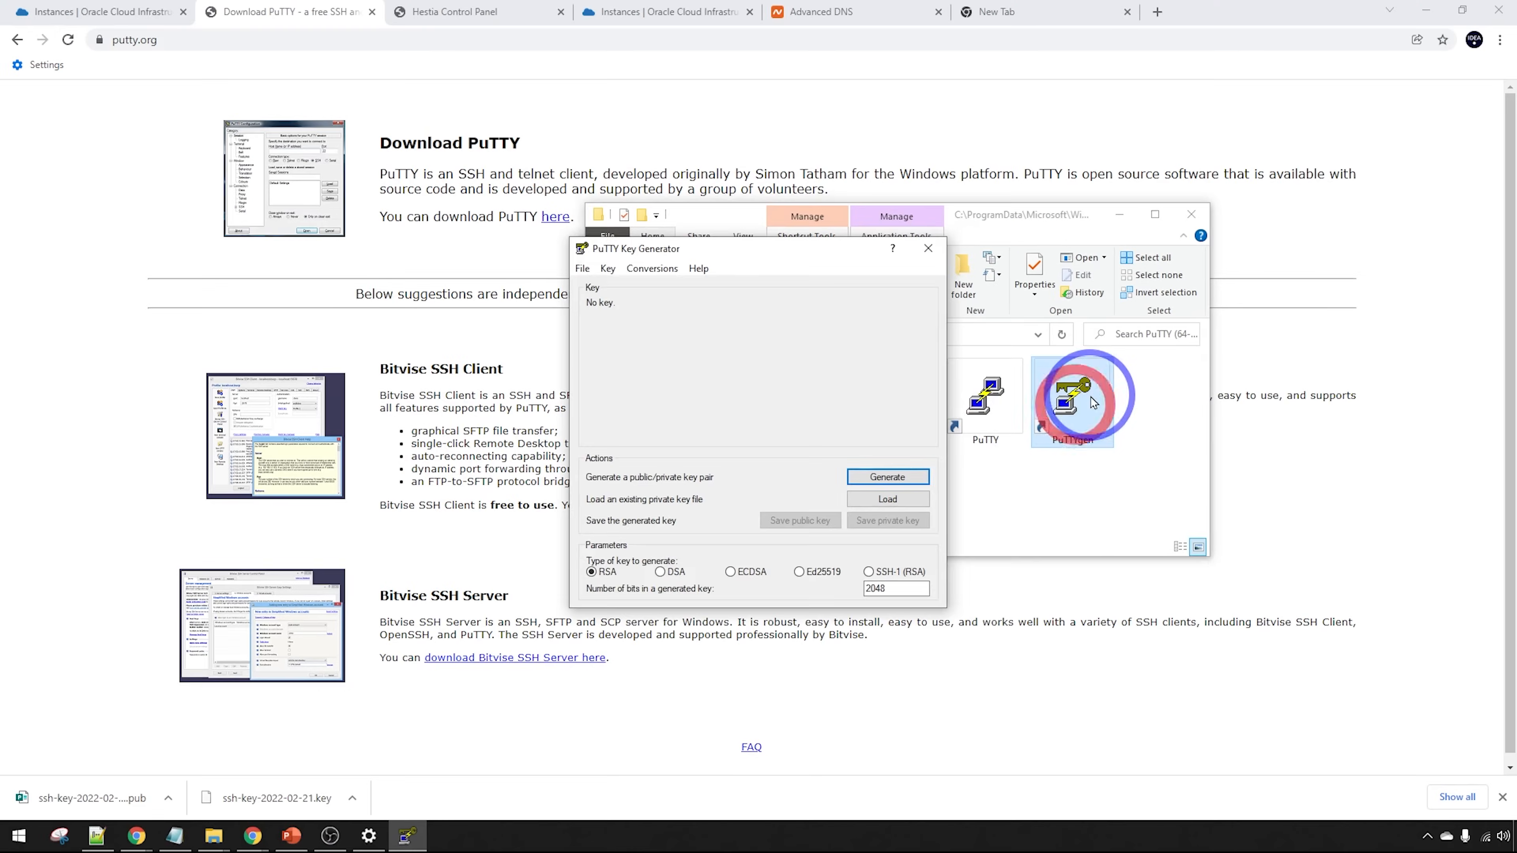
{"action": "left_click", "coordinate": [887, 499]}
{"action": "left_click", "coordinate": [1226, 620]}
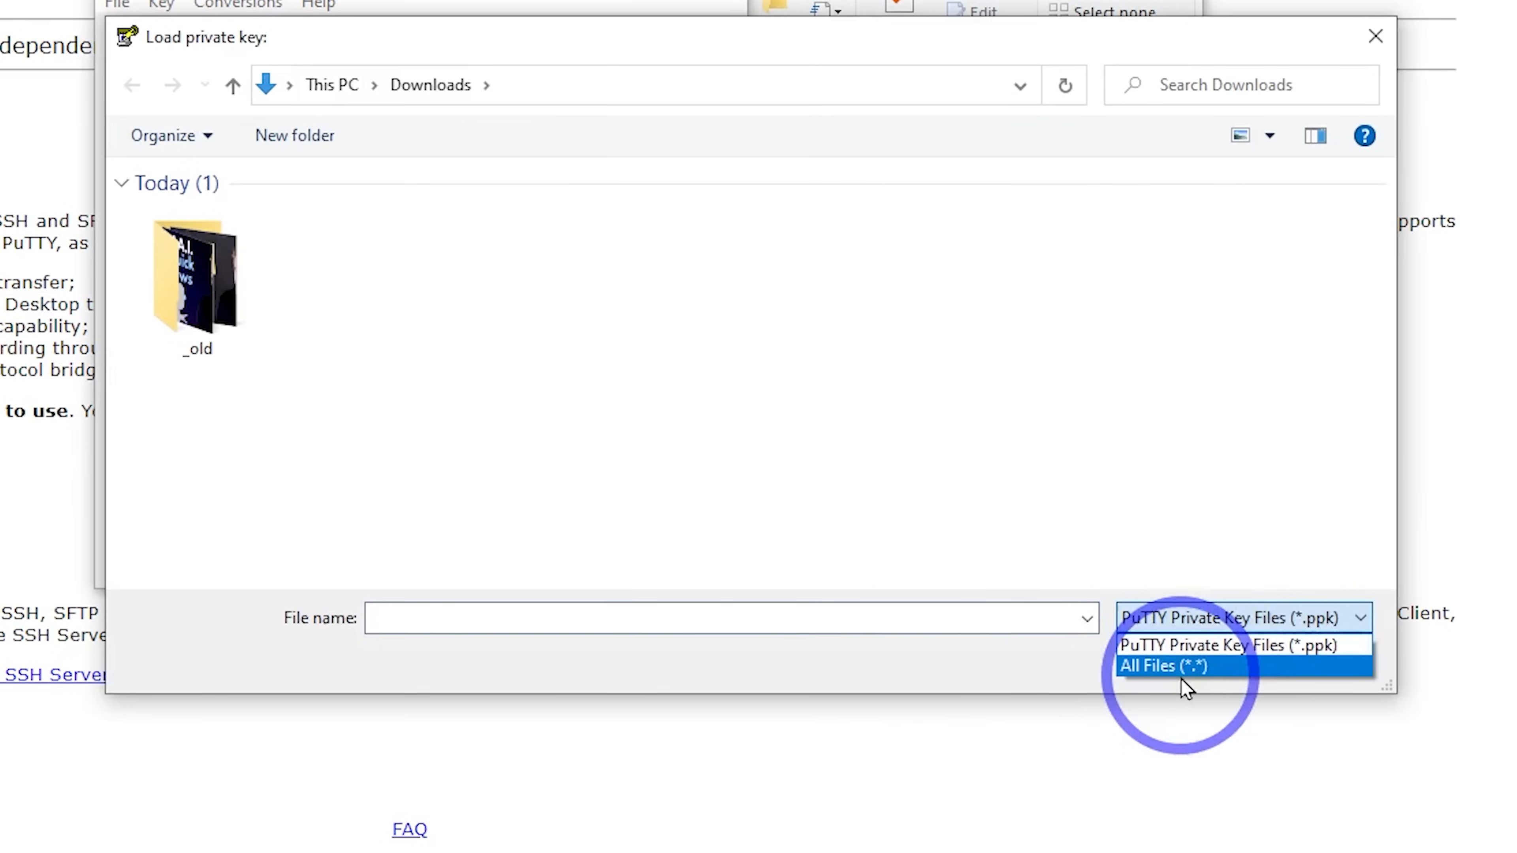
{"action": "left_click", "coordinate": [1171, 666]}
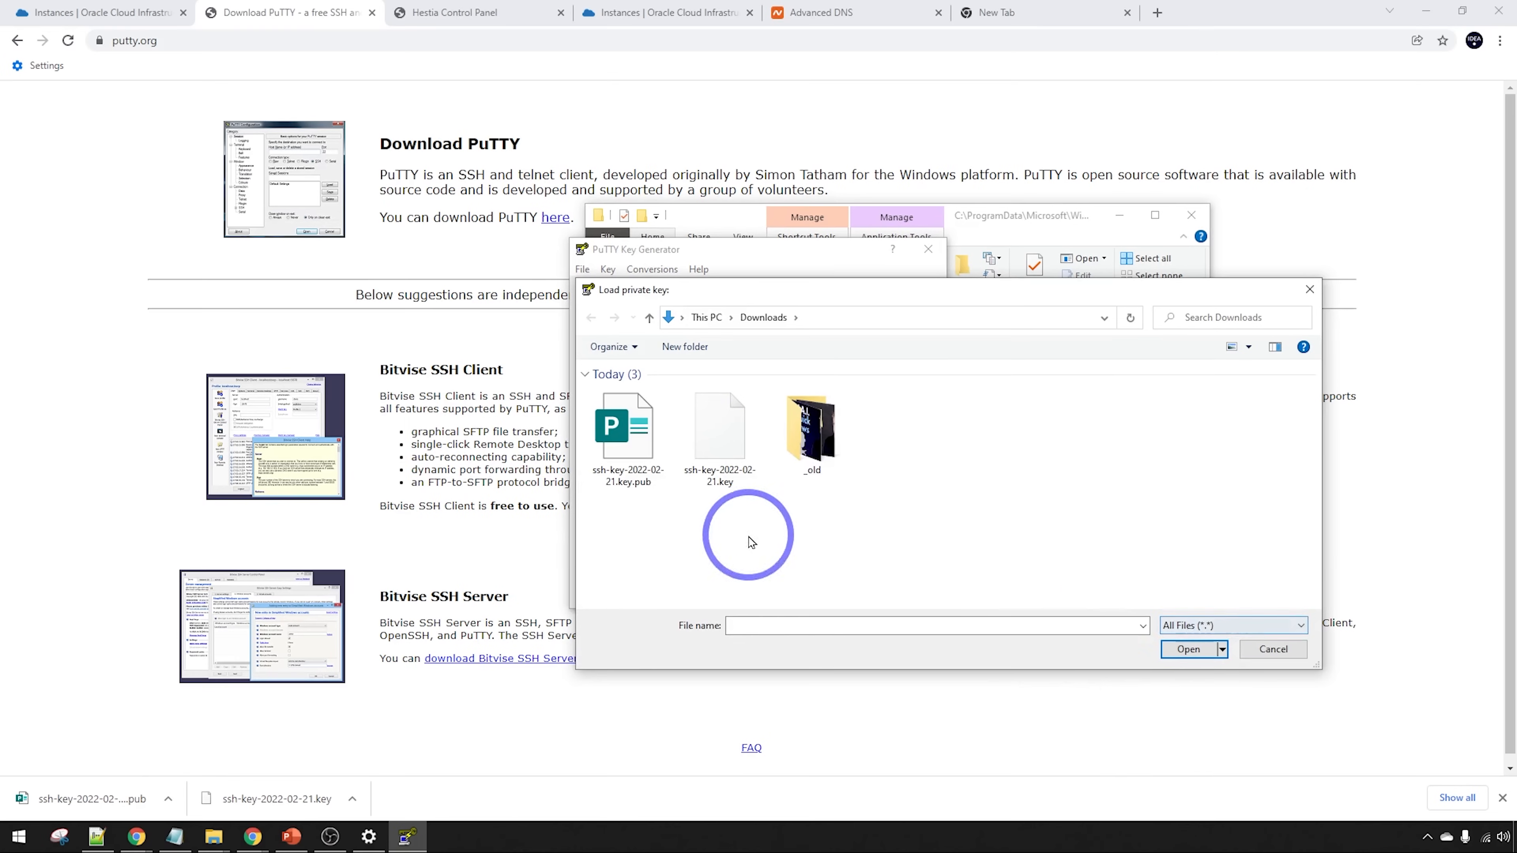
{"action": "double_click", "coordinate": [717, 442]}
{"action": "left_click", "coordinate": [846, 485]}
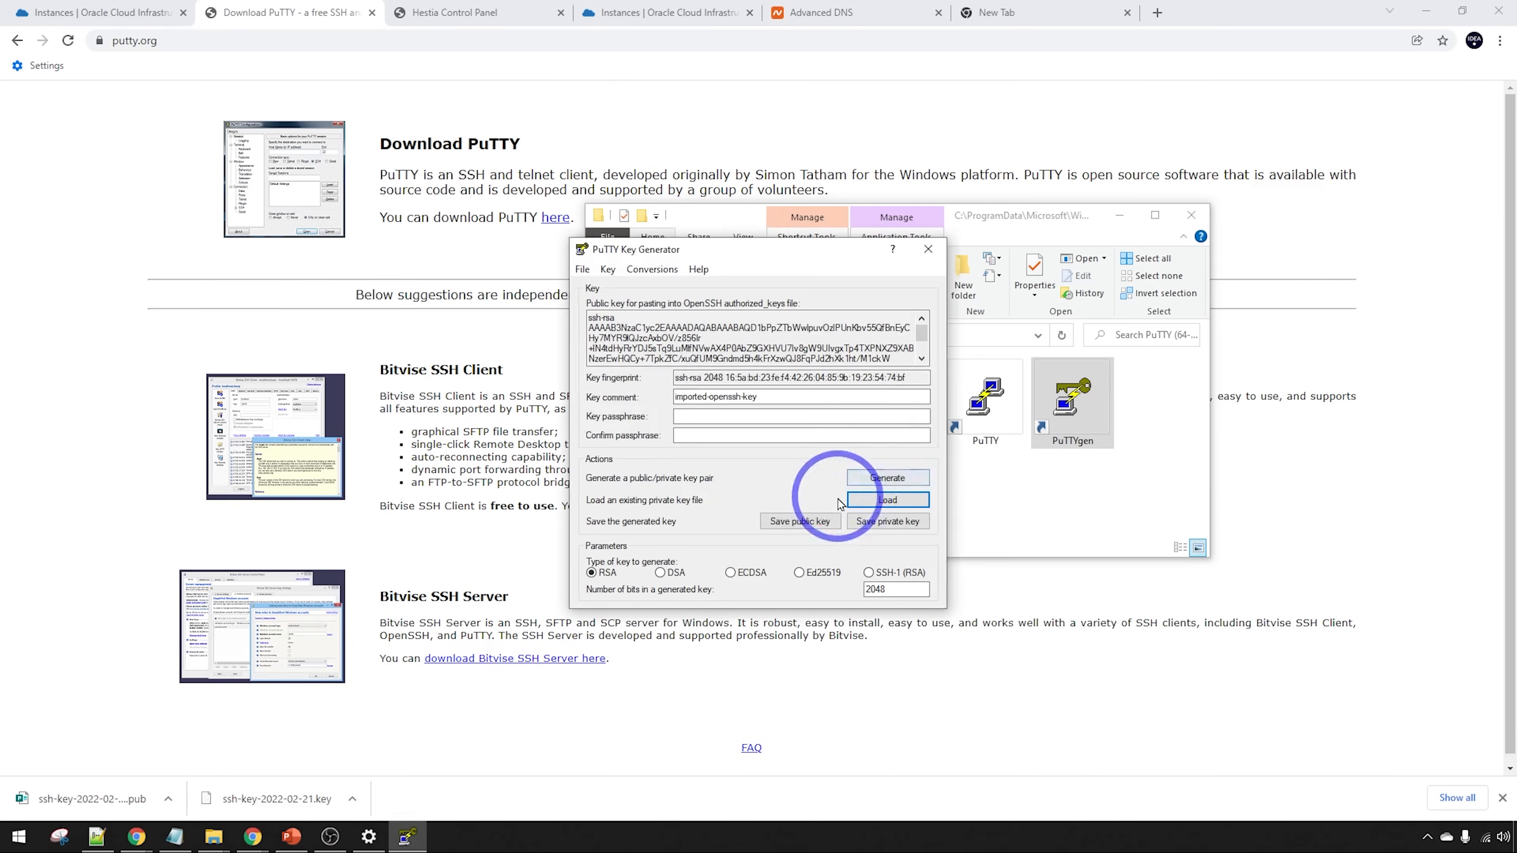
Save the imported key as PuTTY private key hestia without a passphrase, then close PuTTYgen
{"action": "left_click", "coordinate": [887, 521]}
{"action": "left_click", "coordinate": [776, 508]}
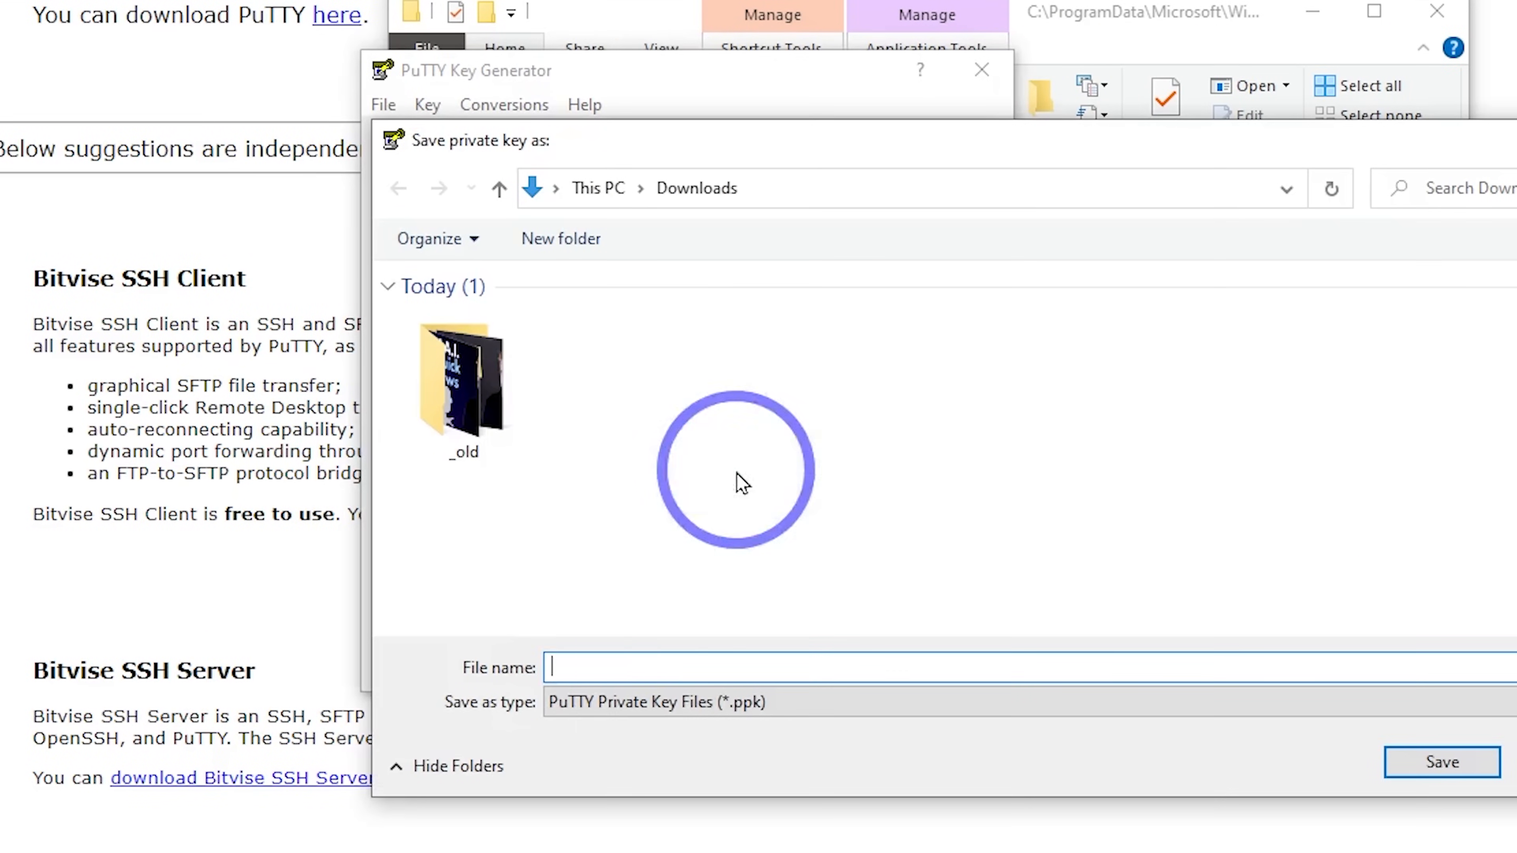
{"action": "type", "text": "hestia"}
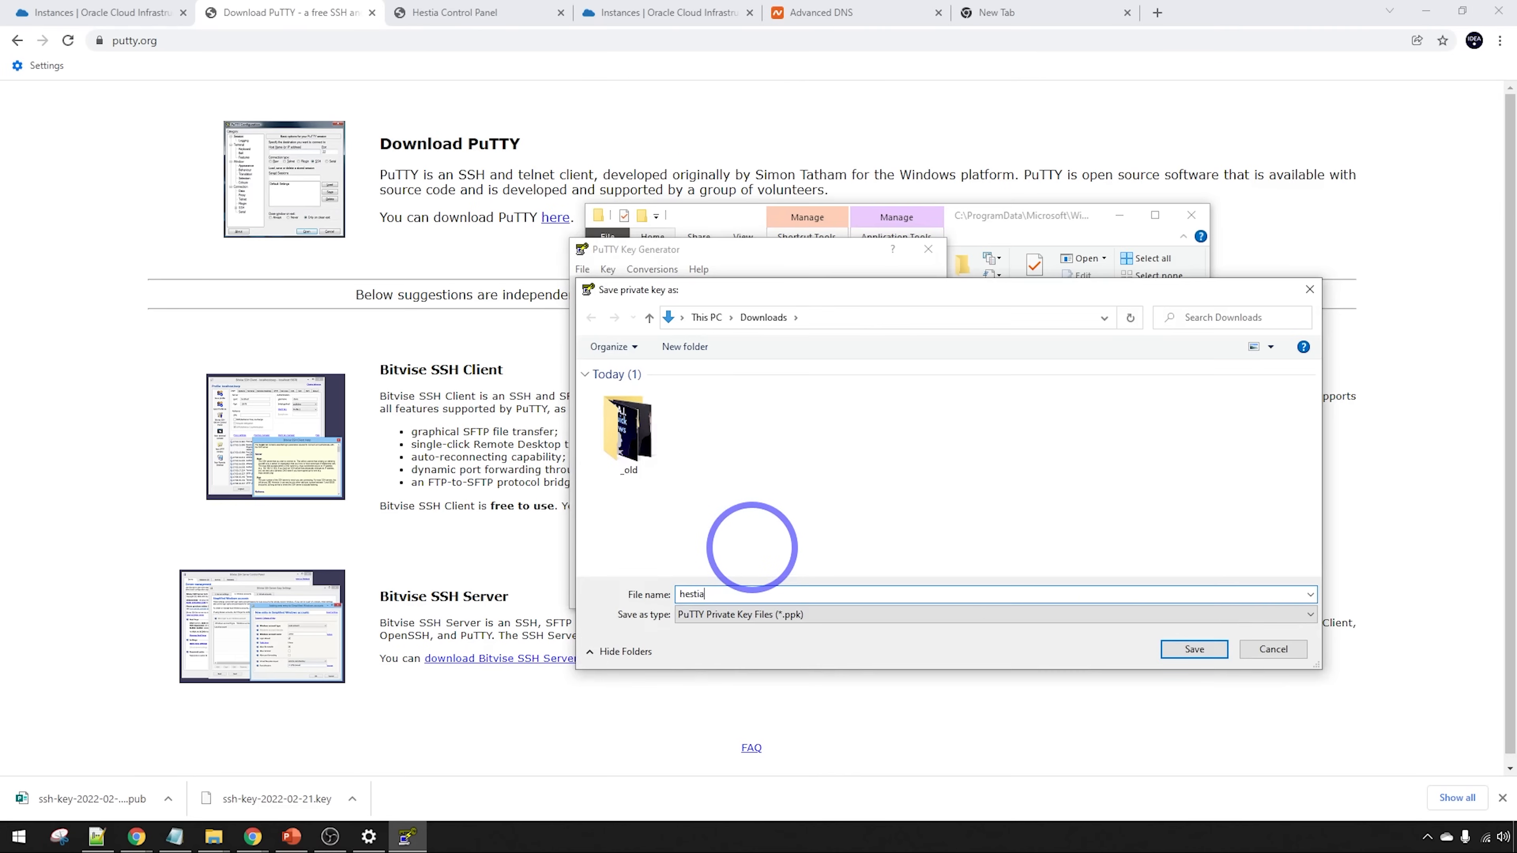
{"action": "key", "text": "Return"}
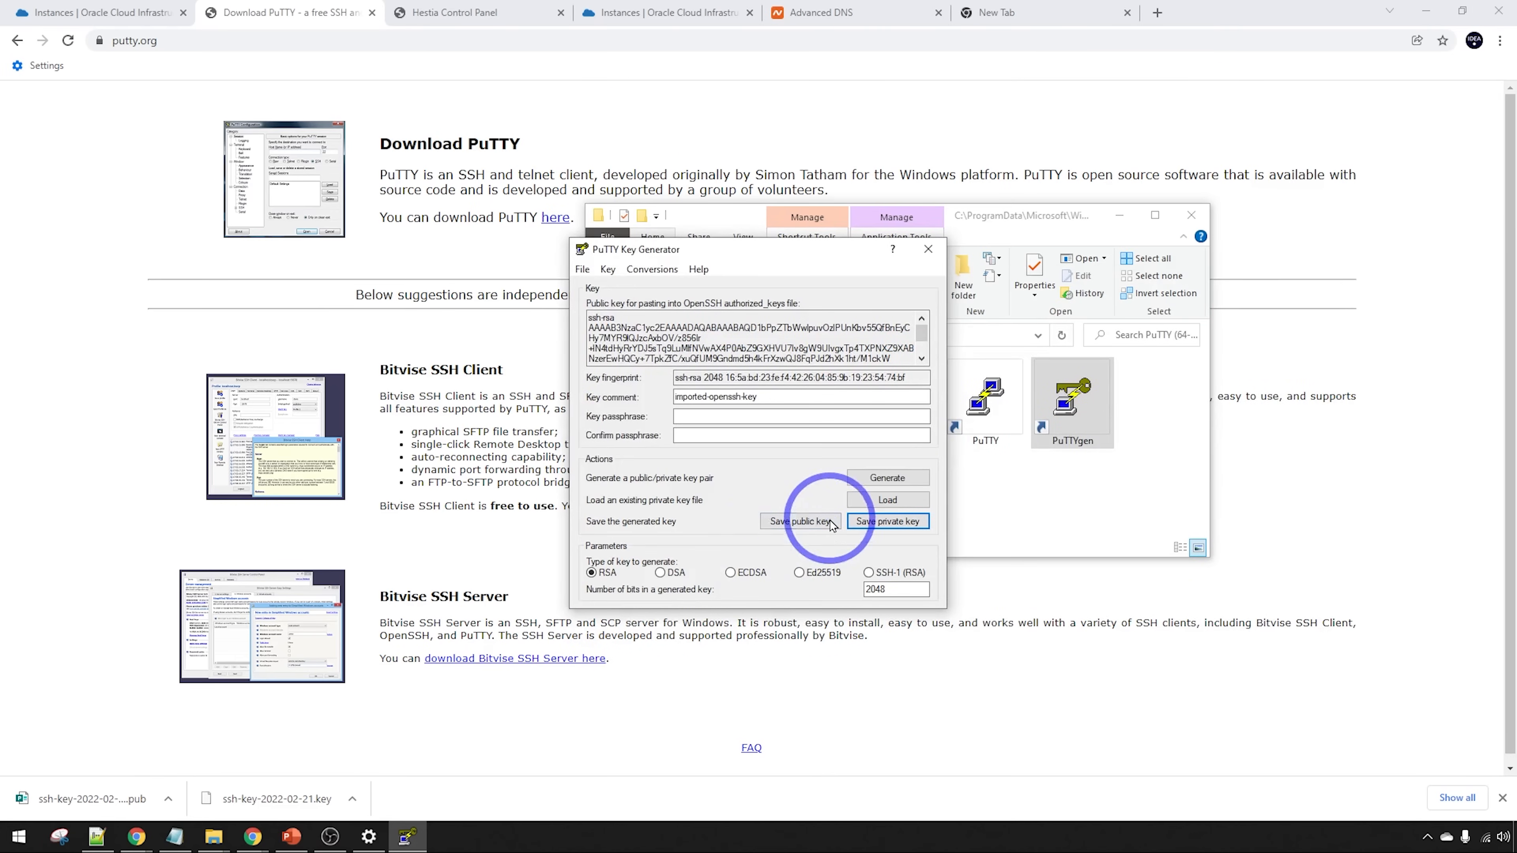
{"action": "left_click", "coordinate": [928, 248]}
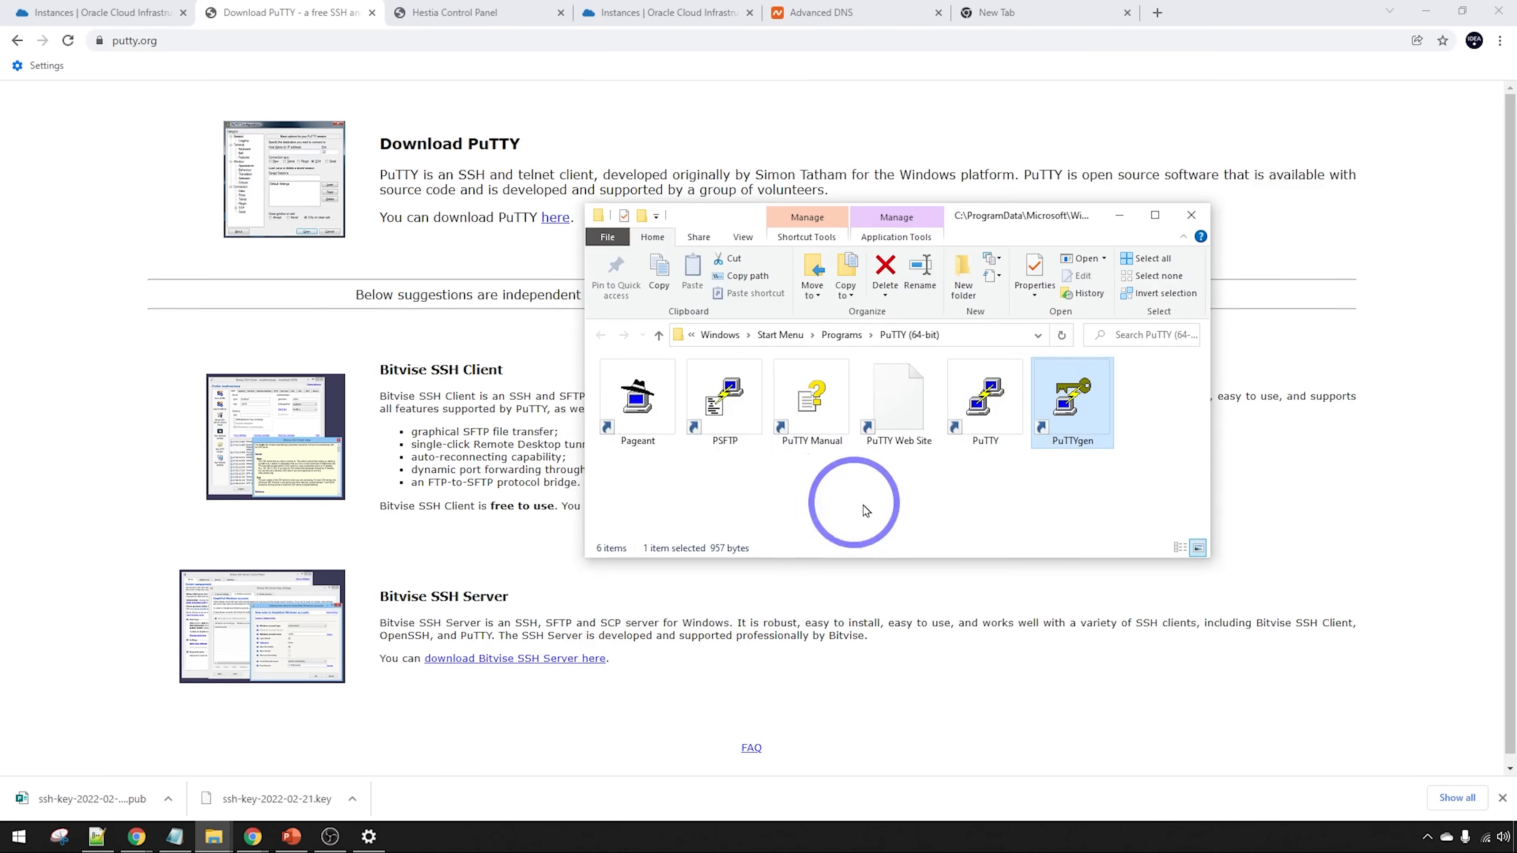
{"action": "double_click", "coordinate": [984, 398]}
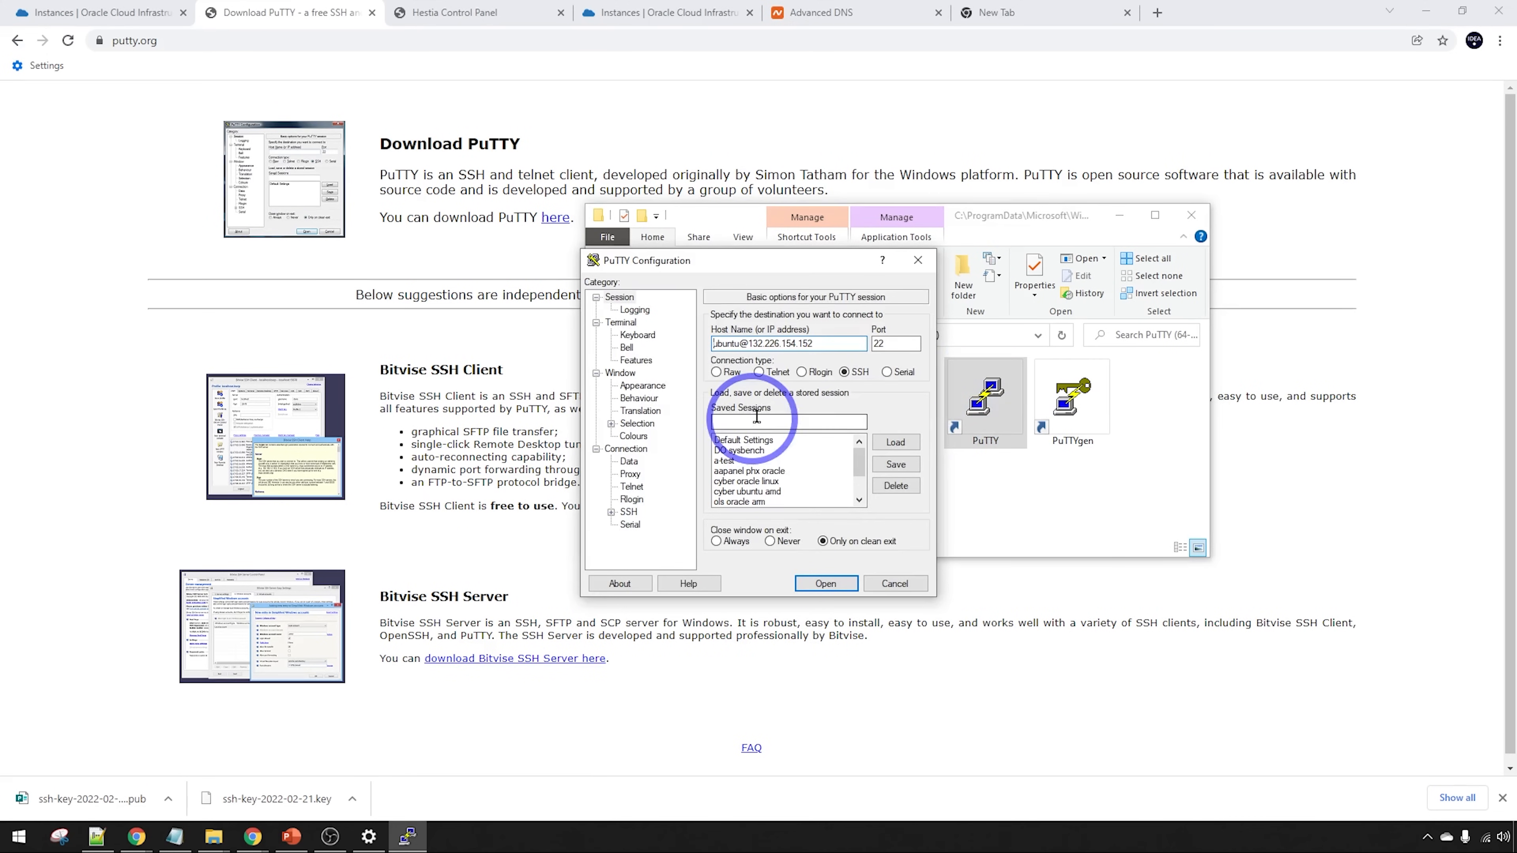
{"action": "left_click_drag", "start_coordinate": [835, 345], "coordinate": [583, 325]}
{"action": "type", "text": "132.226.154.152"}
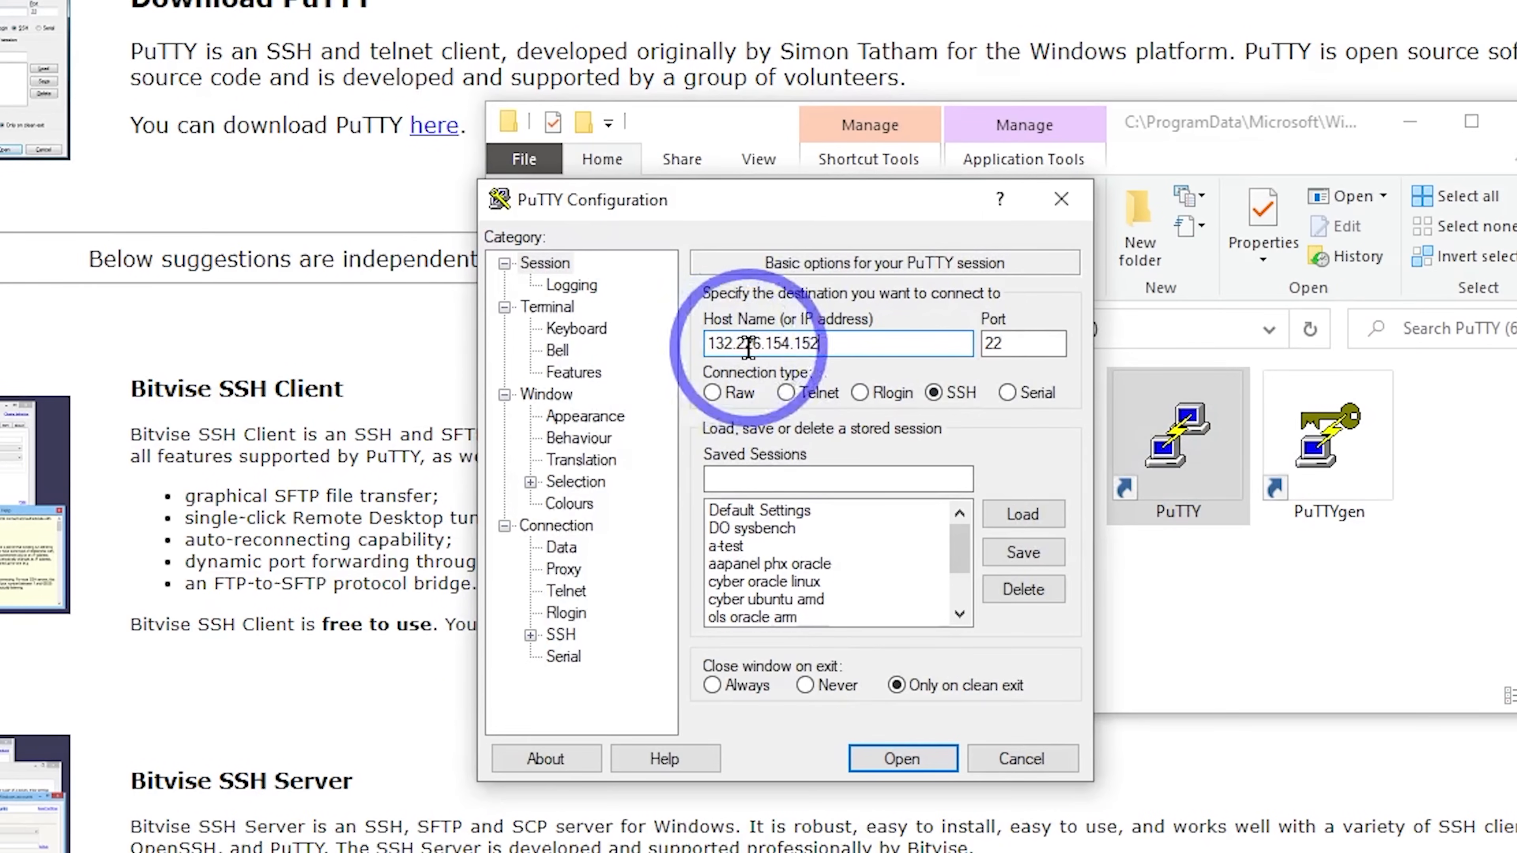
{"action": "left_click", "coordinate": [714, 344]}
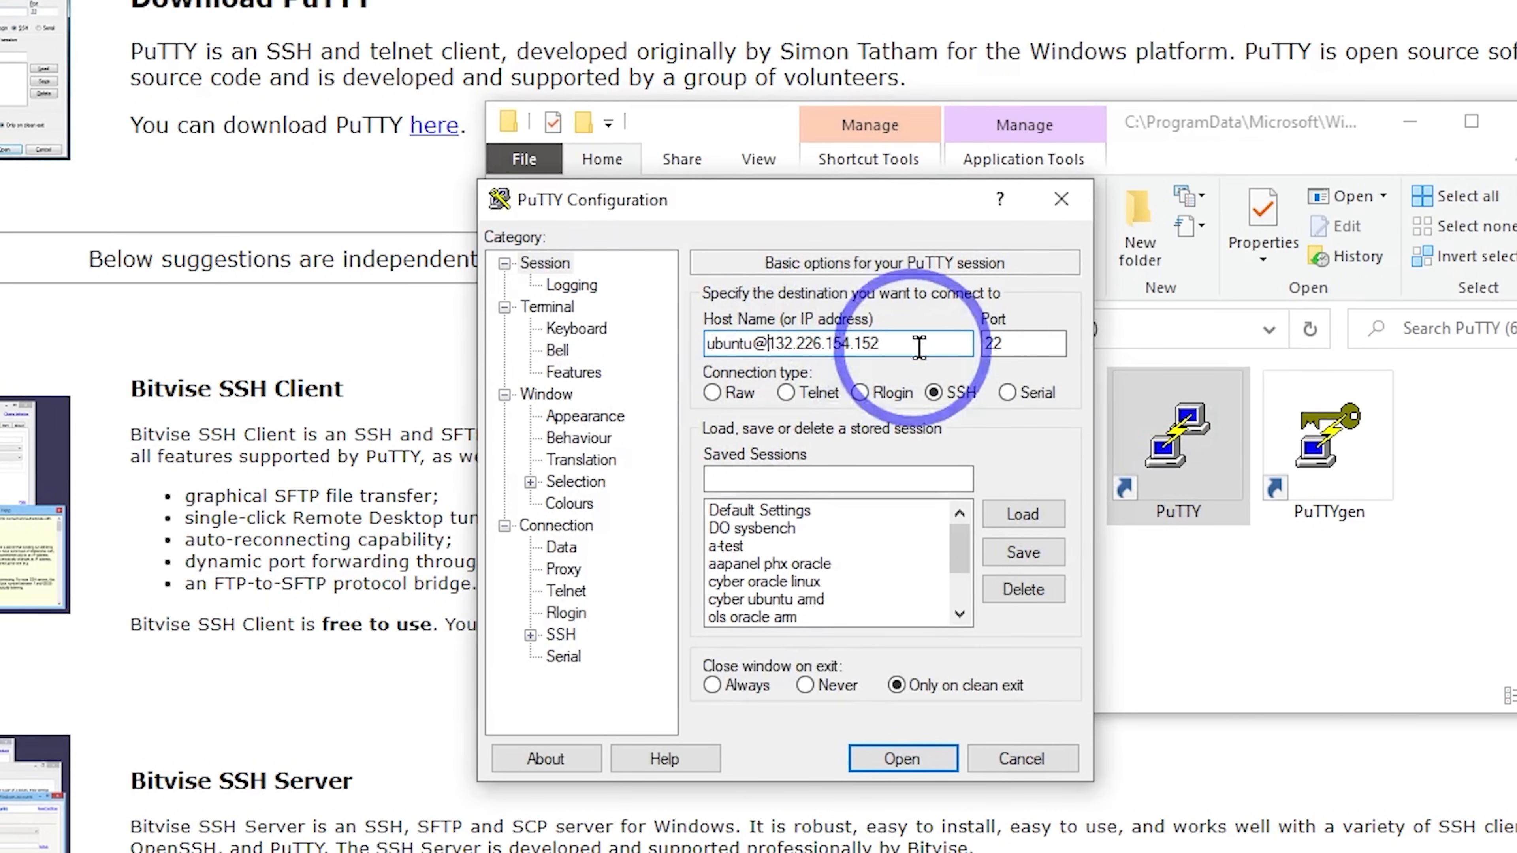
{"action": "left_click", "coordinate": [824, 479]}
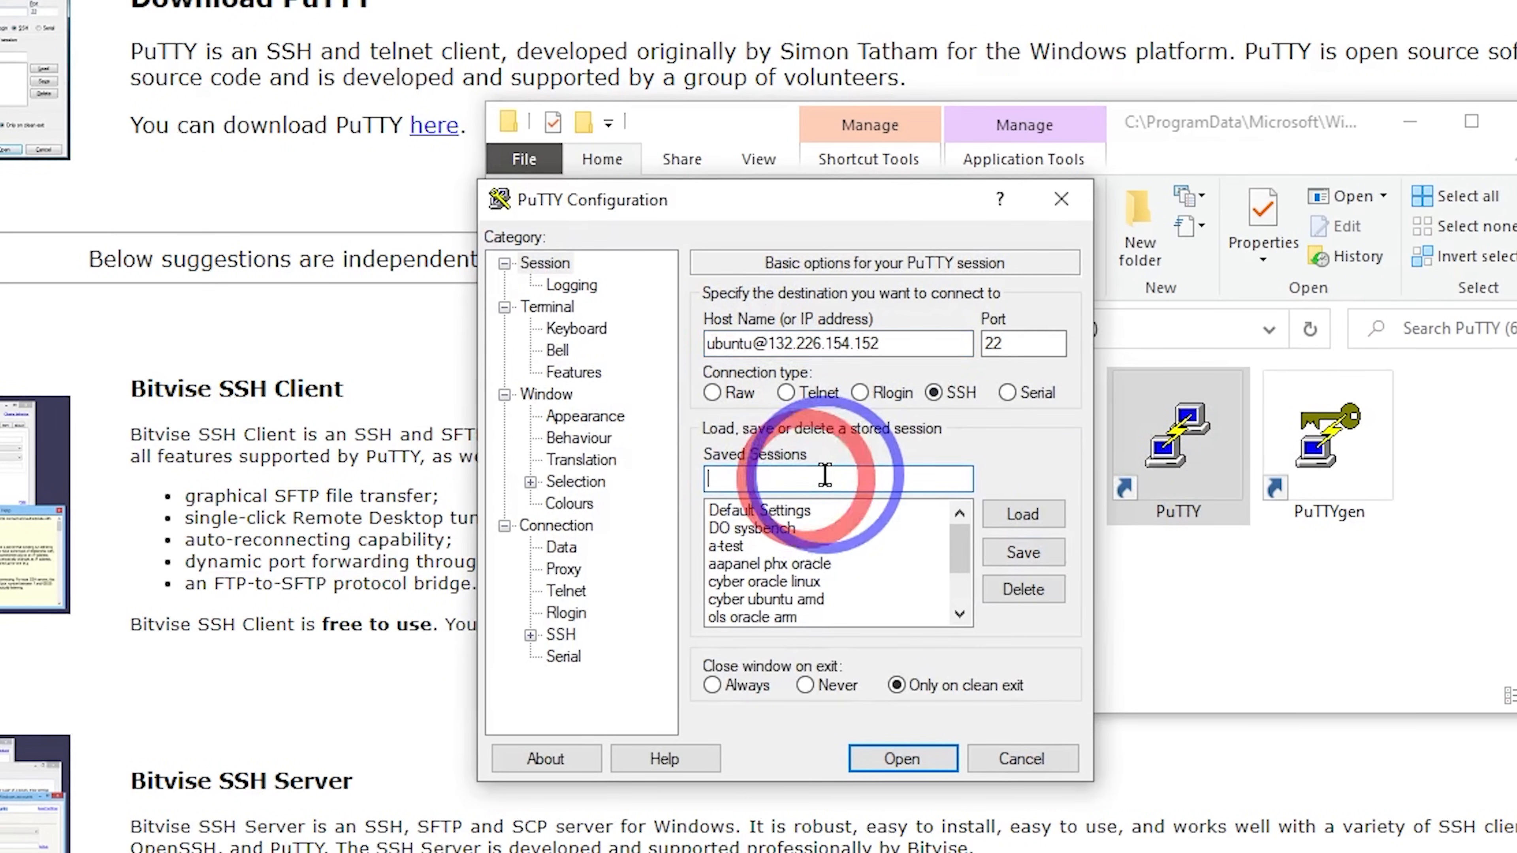
{"action": "type", "text": "hestia"}
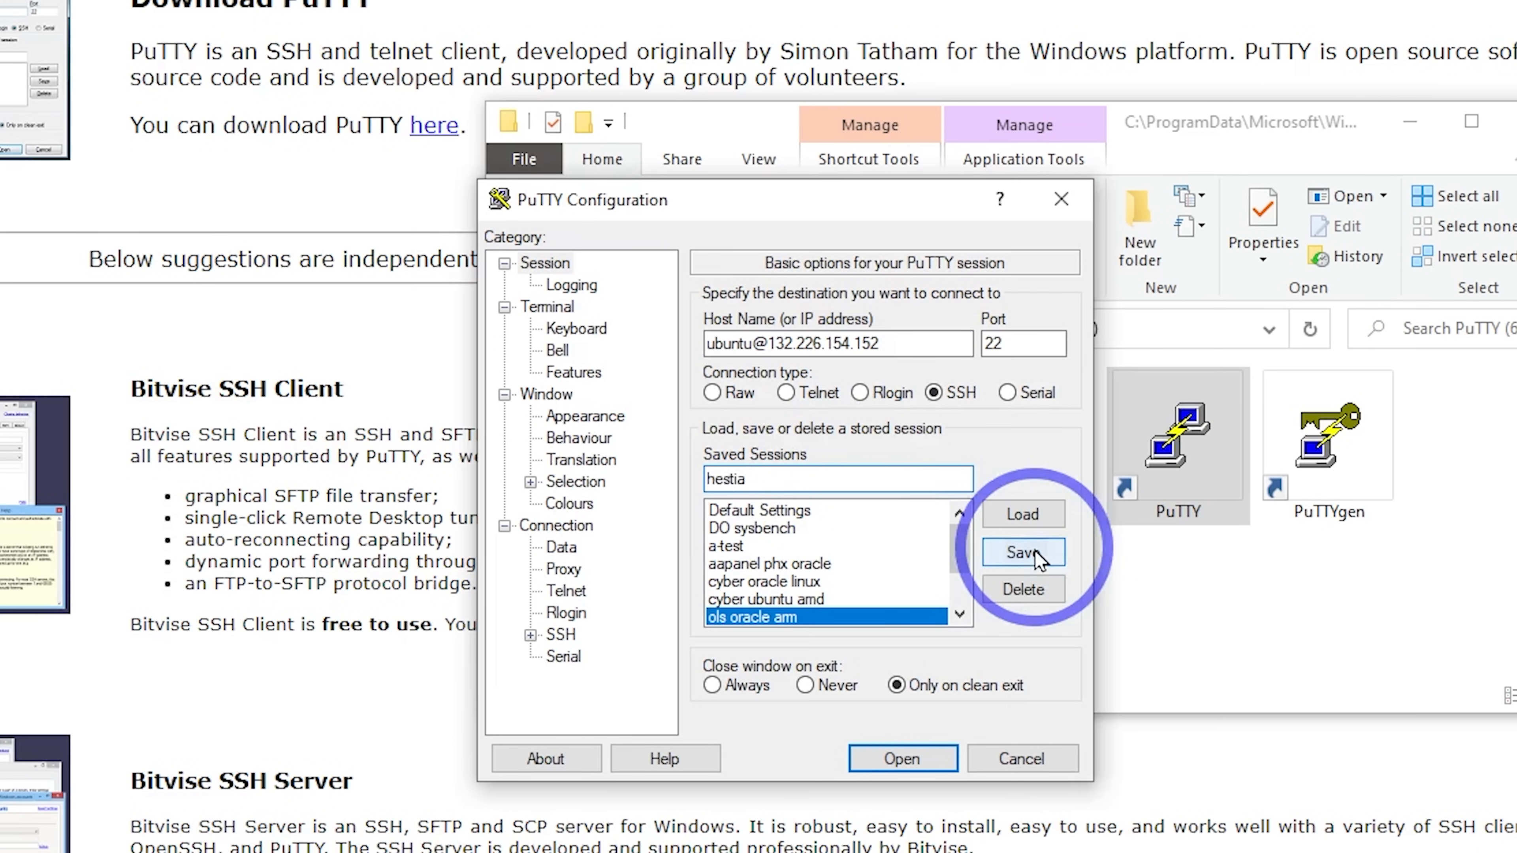
{"action": "left_click", "coordinate": [1034, 550]}
Set hestia.ppk as the SSH auth private key and re-save the hestia session
{"action": "left_click", "coordinate": [530, 635]}
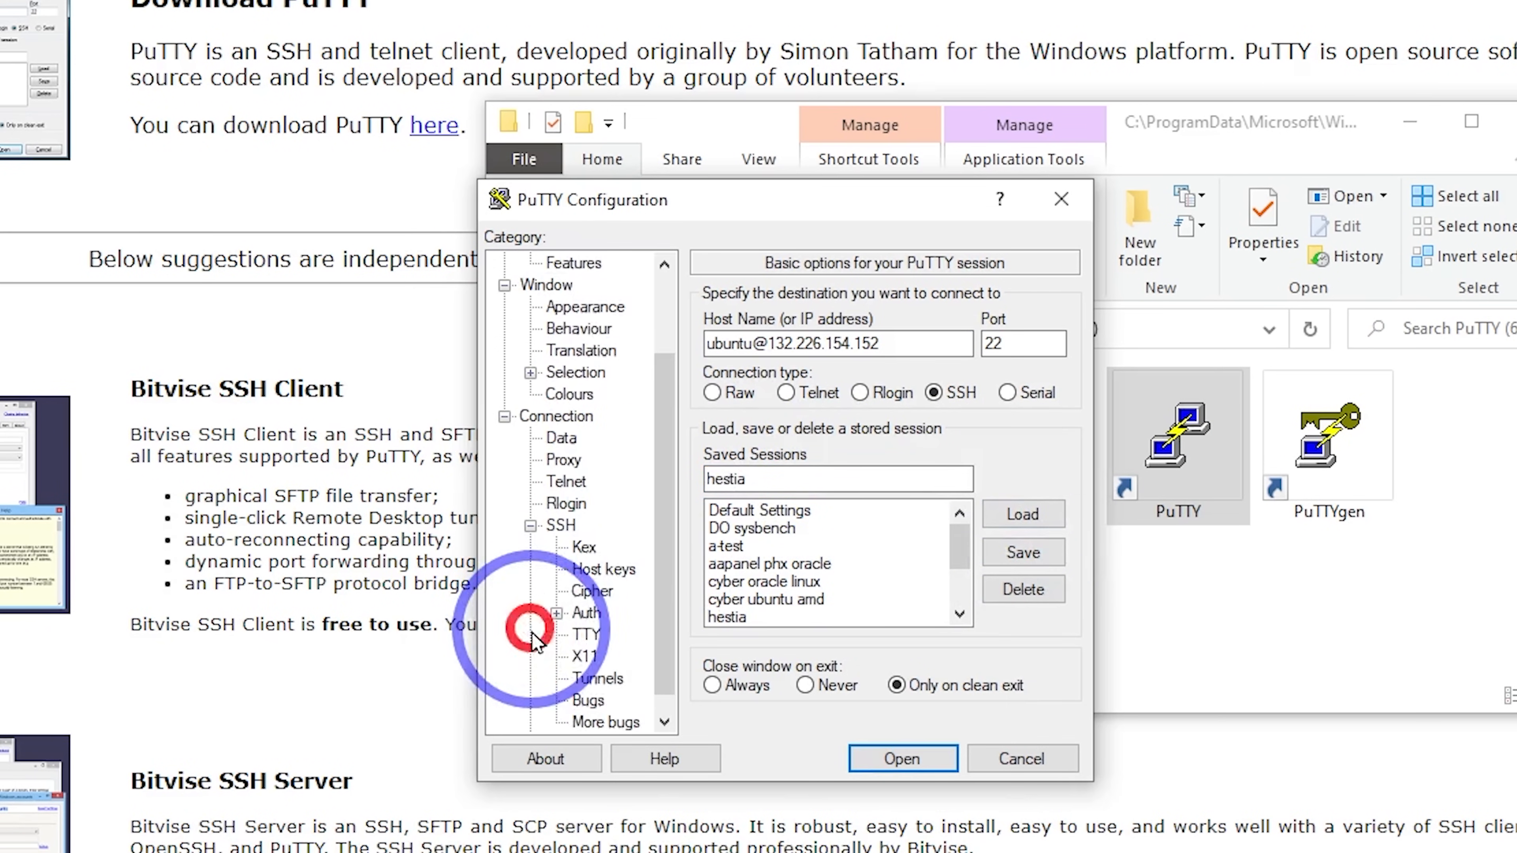
{"action": "left_click", "coordinate": [586, 612]}
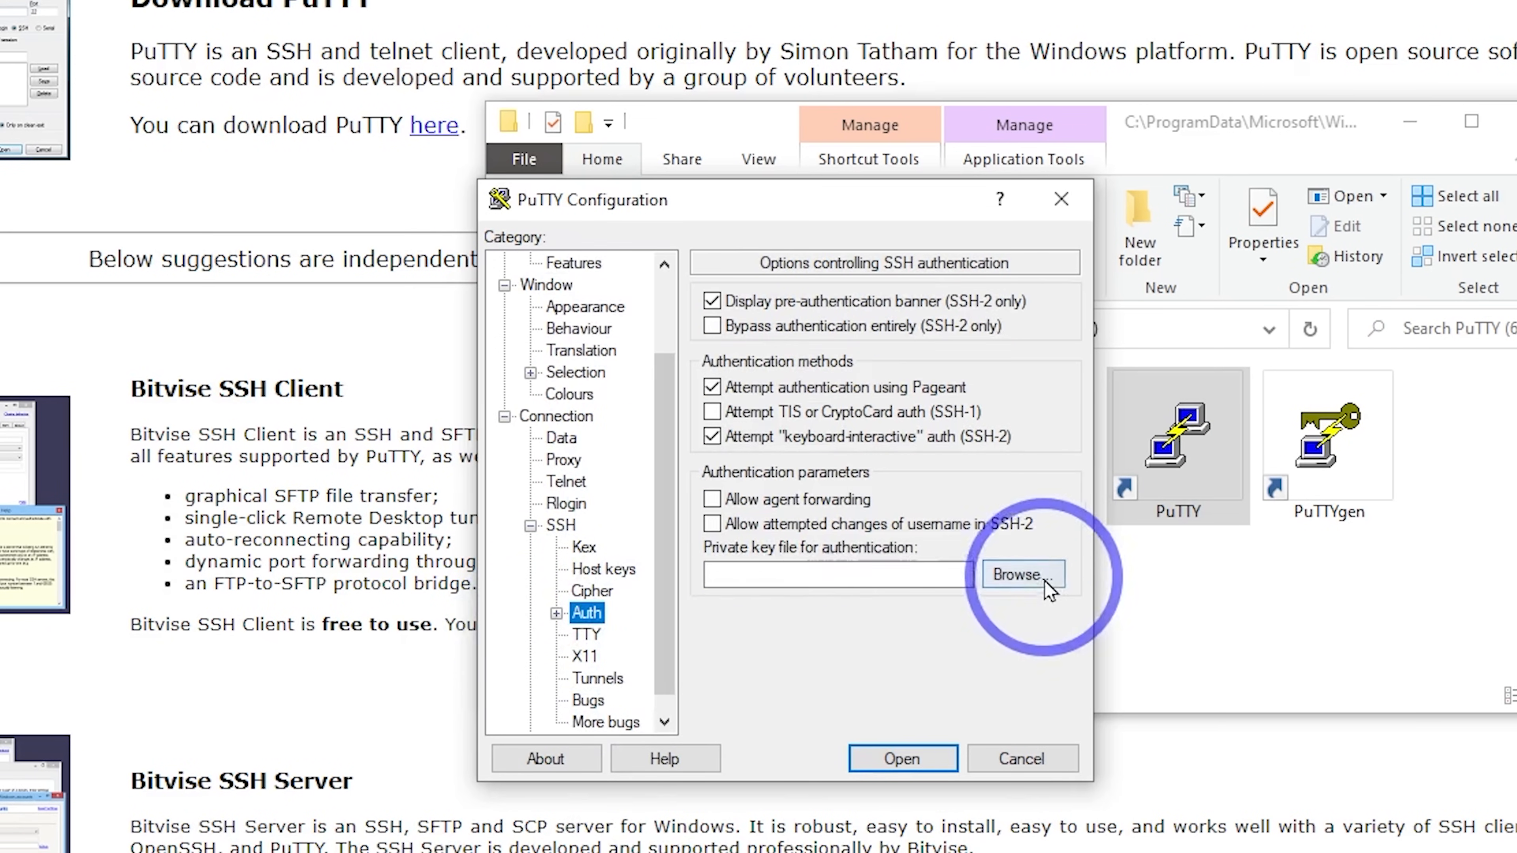
{"action": "left_click", "coordinate": [1022, 574]}
{"action": "left_click", "coordinate": [564, 514]}
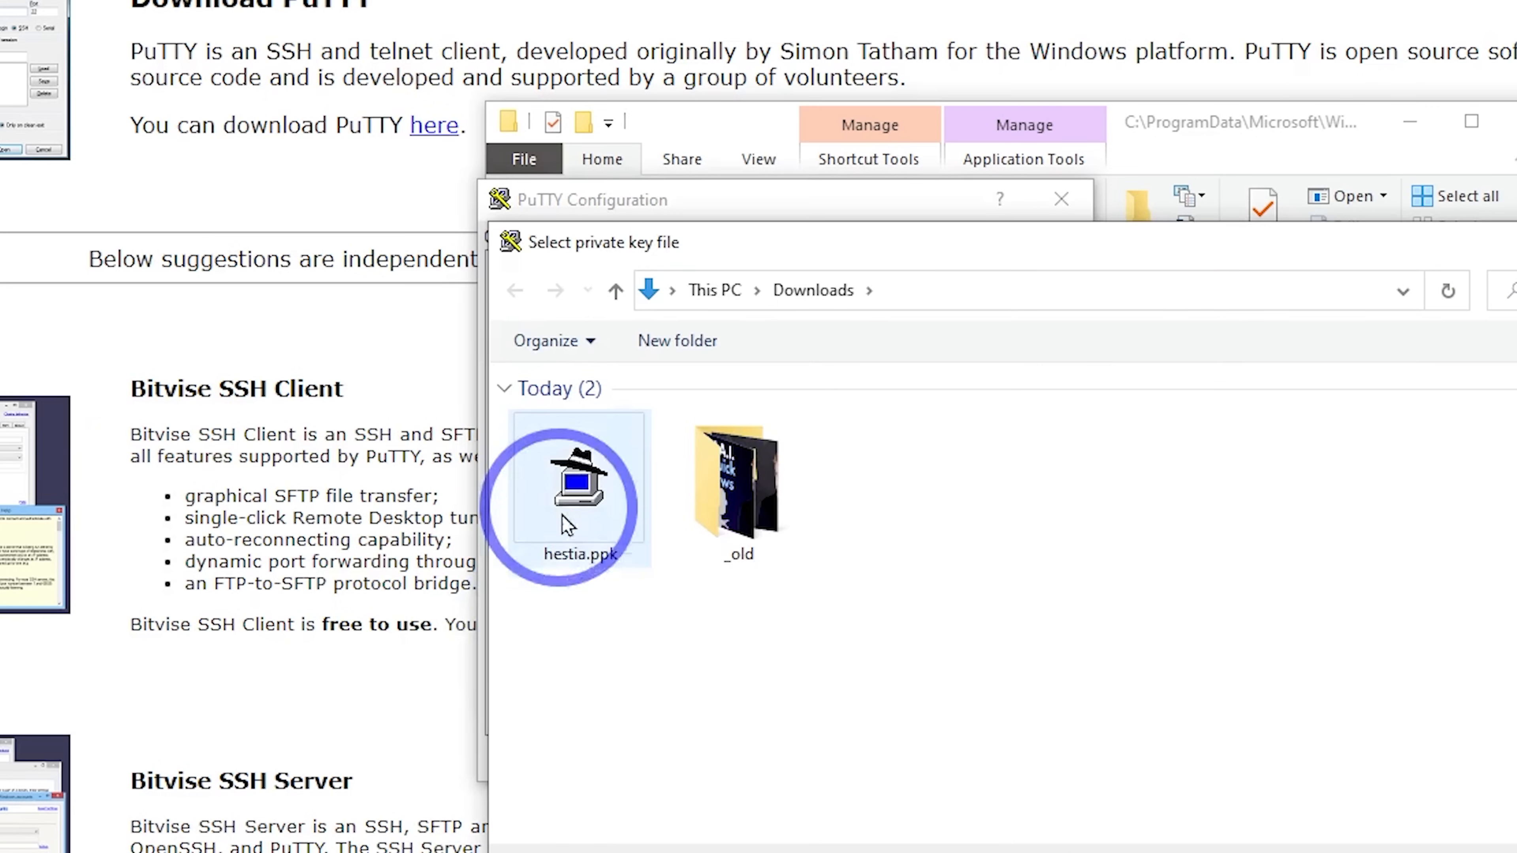
{"action": "double_click", "coordinate": [579, 489]}
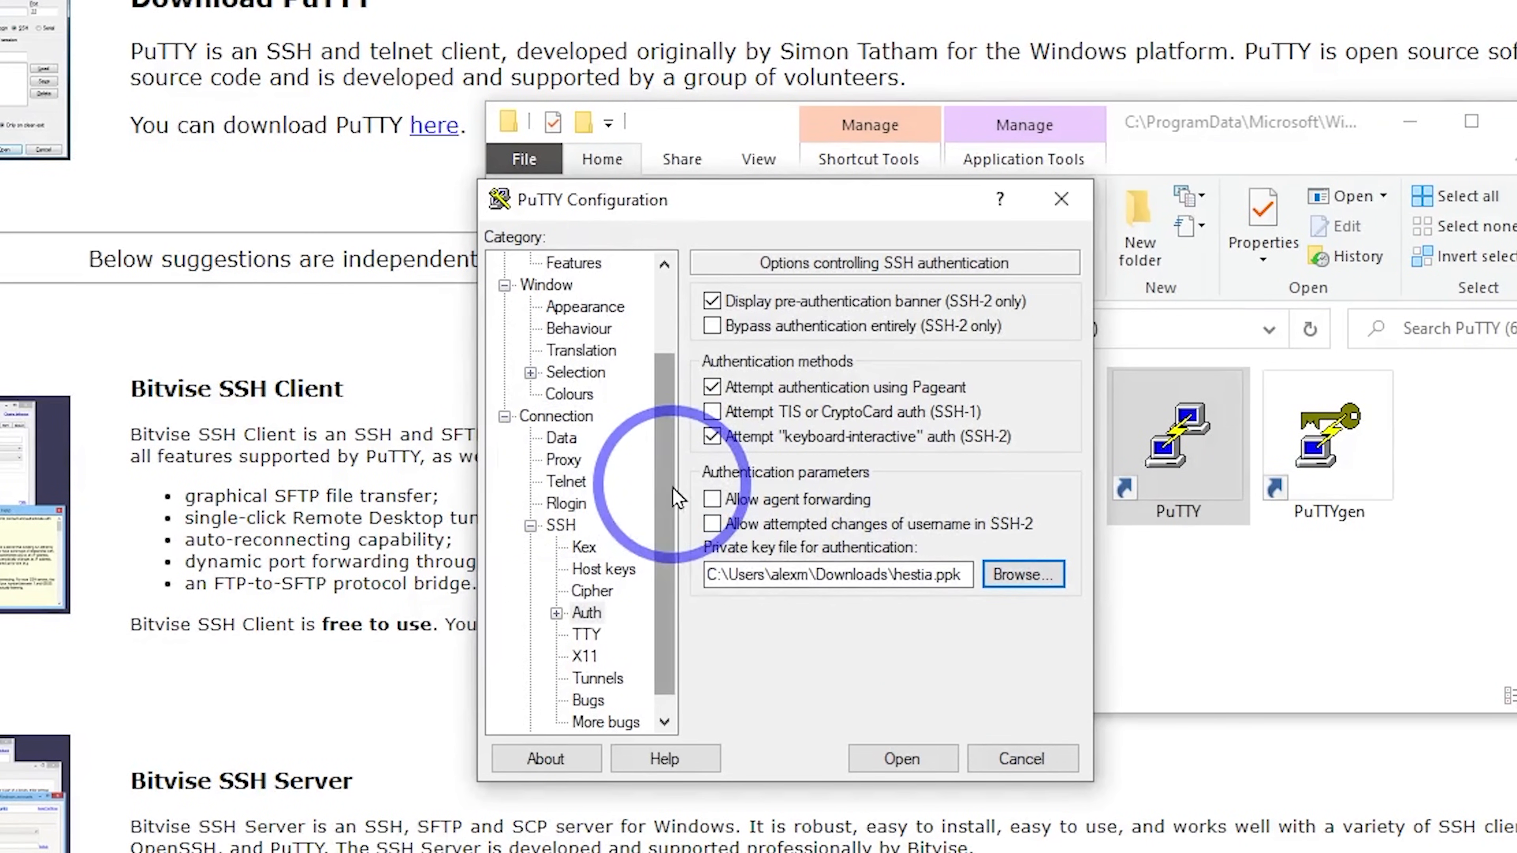
{"action": "scroll", "coordinate": [643, 457], "scroll_direction": "up", "scroll_amount": 2}
{"action": "left_click", "coordinate": [540, 263]}
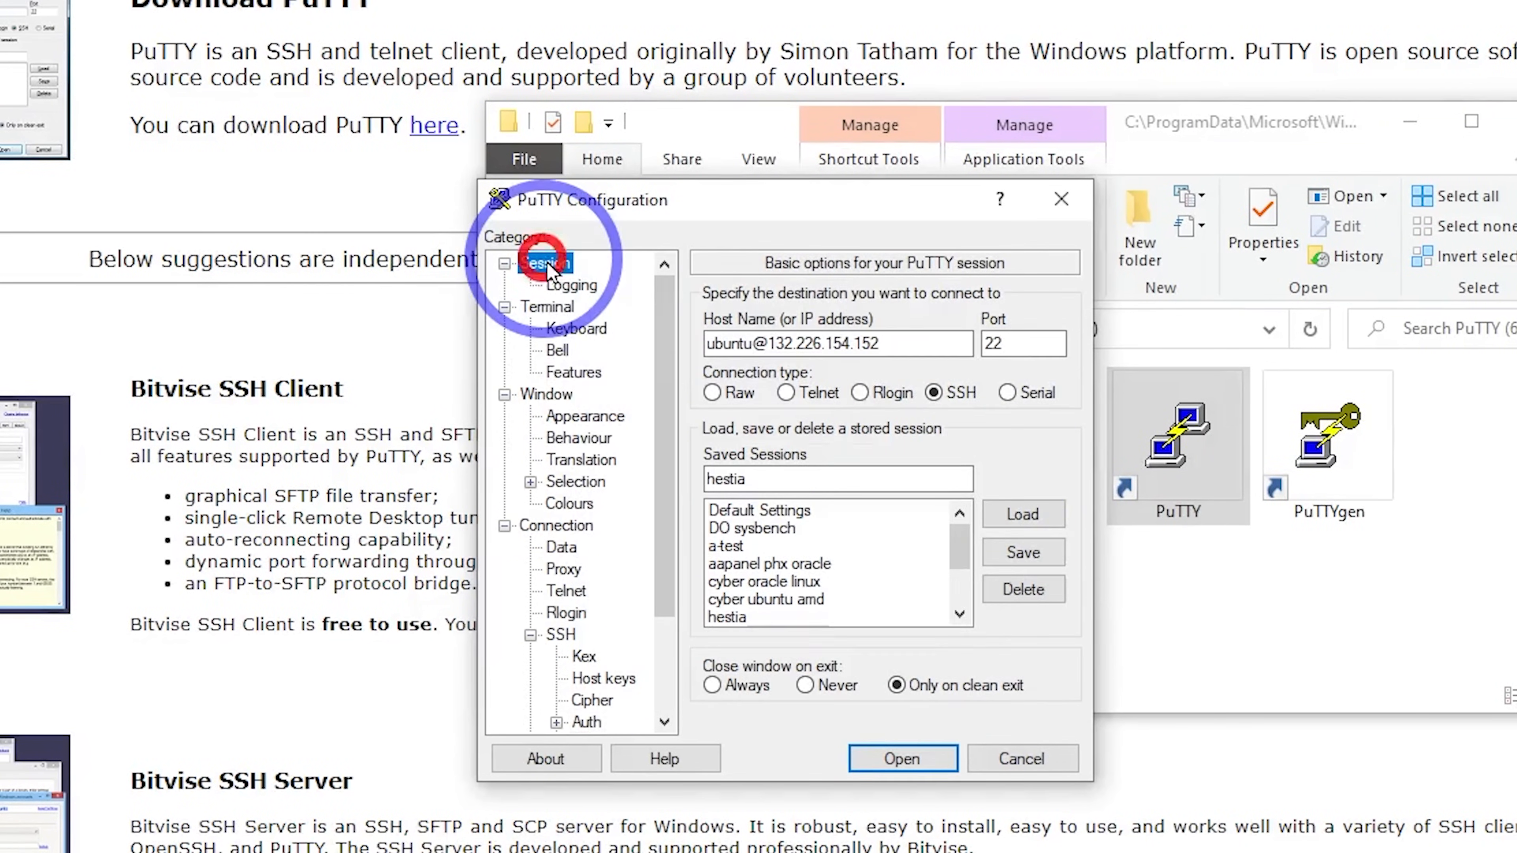
{"action": "left_click", "coordinate": [1015, 554]}
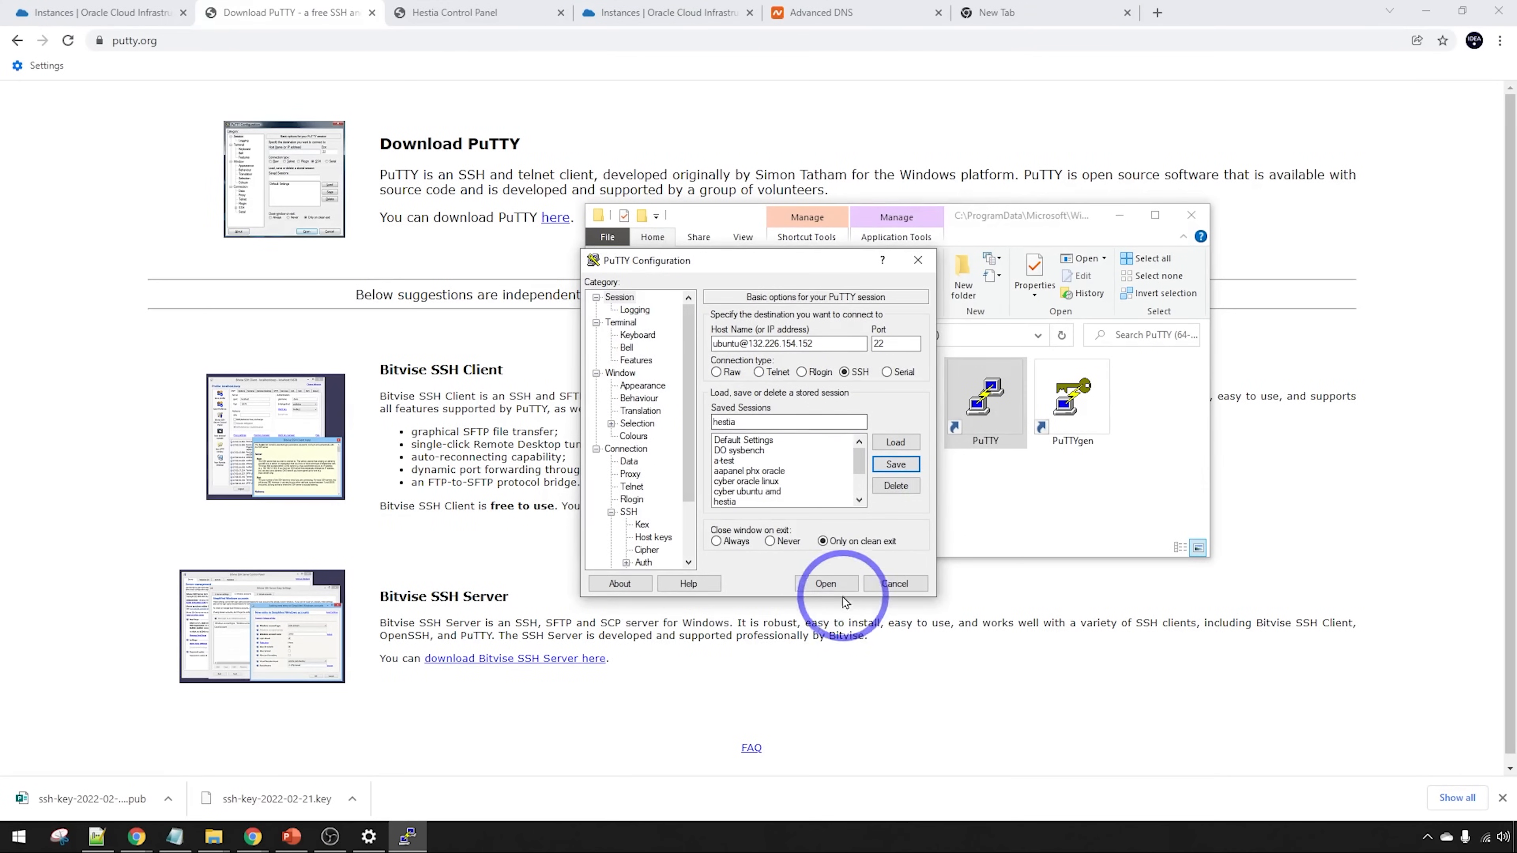
{"action": "left_click", "coordinate": [827, 582]}
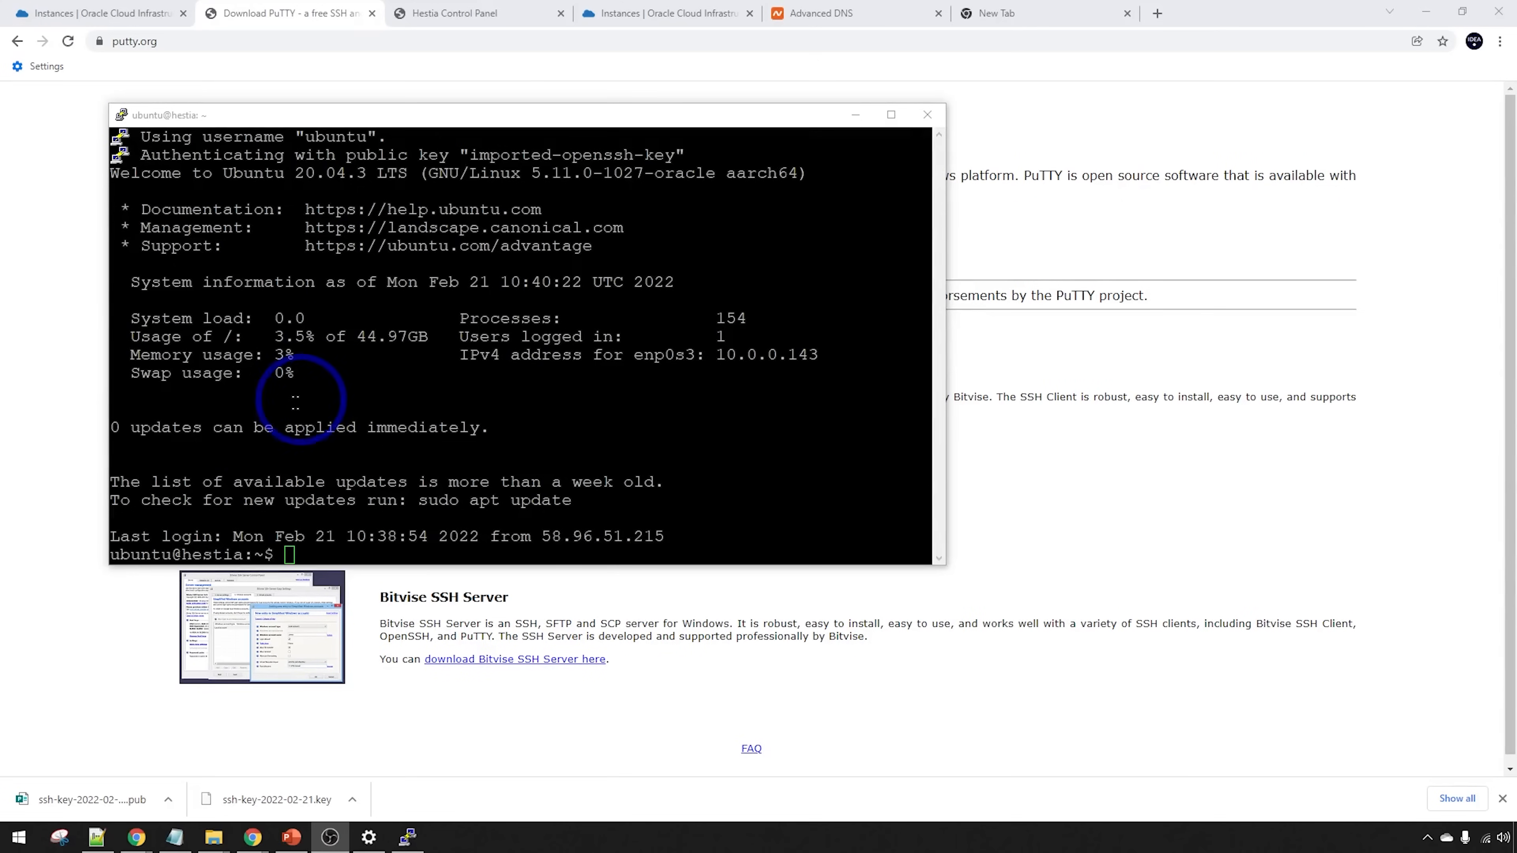
Place the hestia.txt notes beside the terminal and switch to root with sudo su -
{"action": "left_click", "coordinate": [174, 837]}
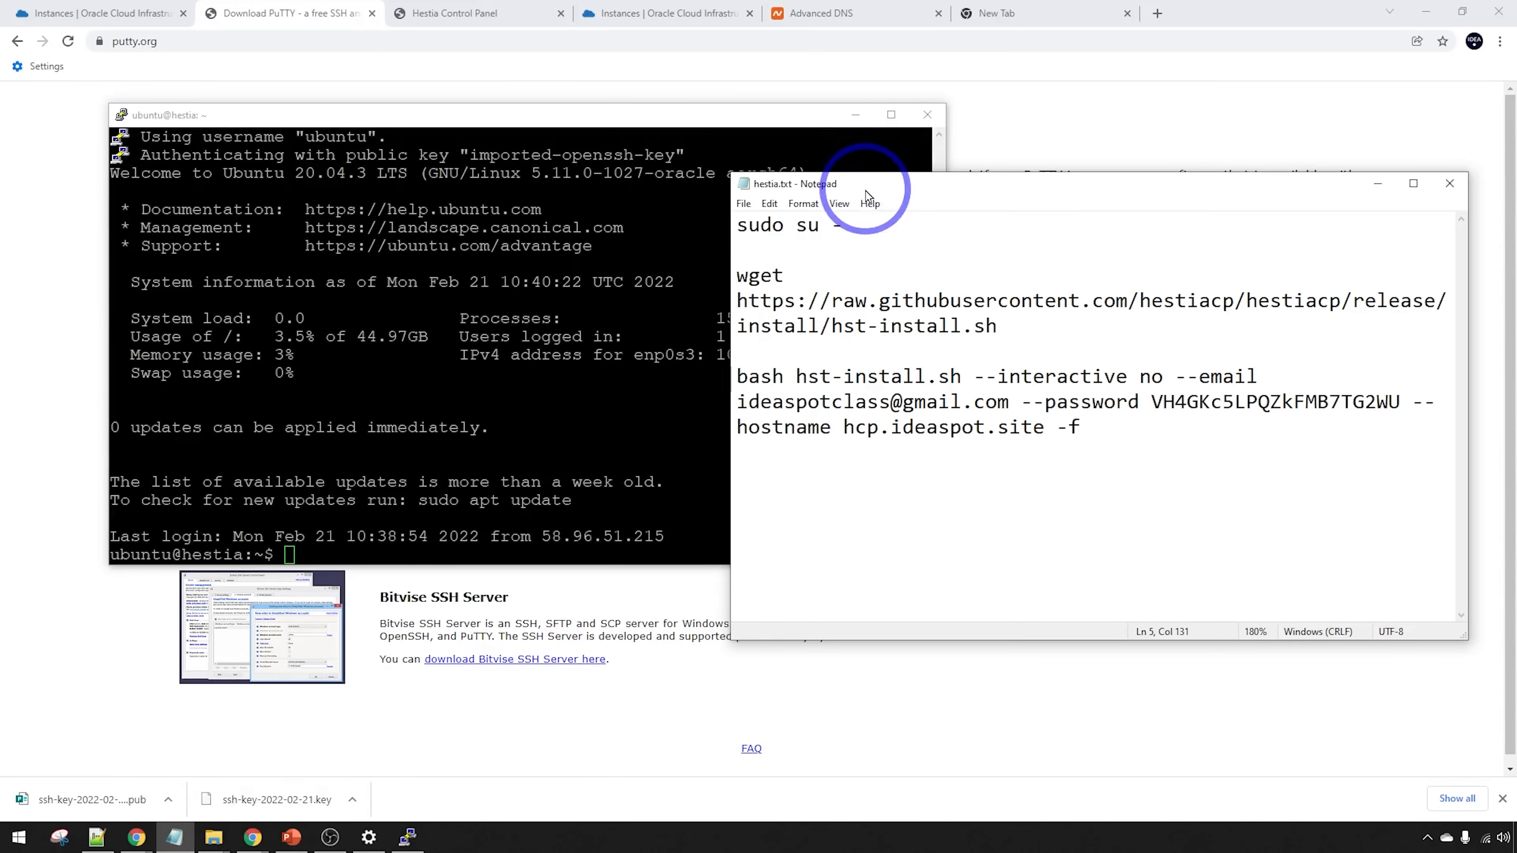
{"action": "left_click_drag", "start_coordinate": [867, 194], "coordinate": [962, 203]}
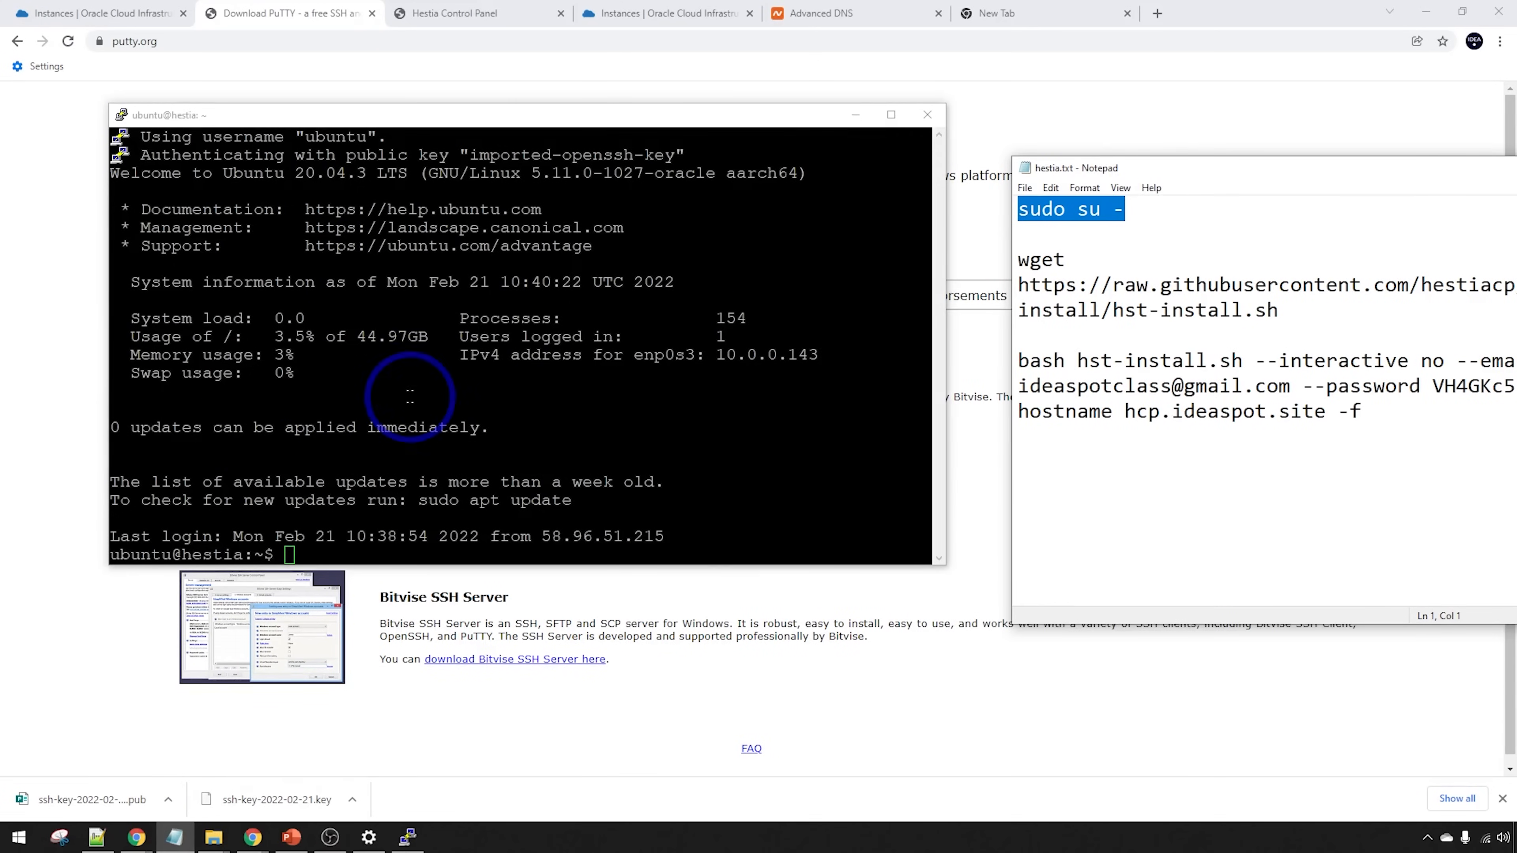
{"action": "left_click", "coordinate": [370, 360]}
{"action": "key", "text": "Return"}
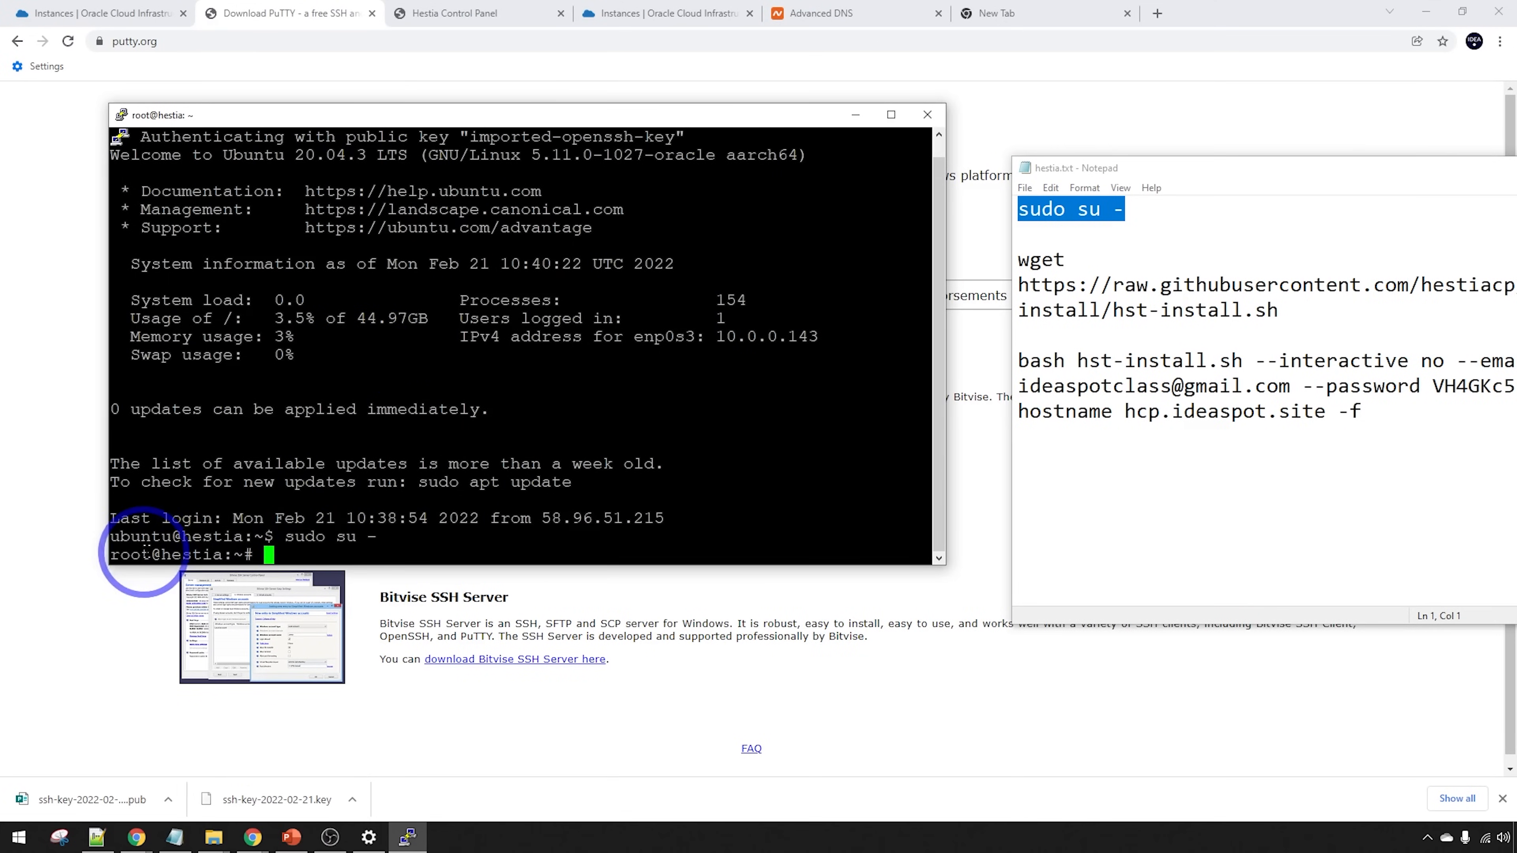
Copy the wget command from the notes and run it to download hst-install.sh
{"action": "left_click_drag", "start_coordinate": [1290, 317], "coordinate": [958, 254]}
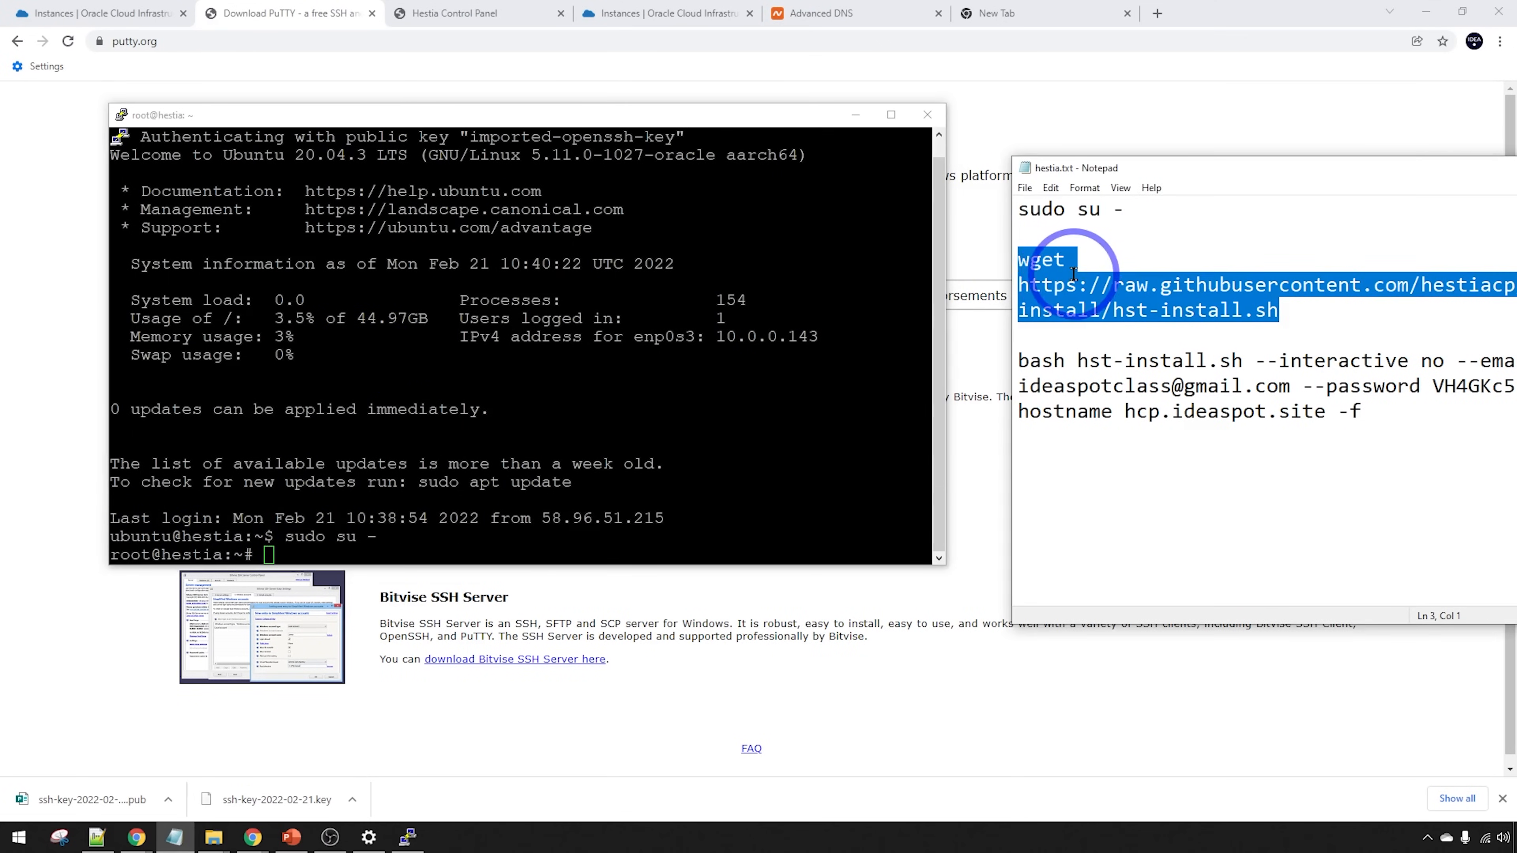
{"action": "right_click", "coordinate": [1048, 271]}
{"action": "left_click", "coordinate": [1122, 322]}
{"action": "right_click", "coordinate": [541, 402]}
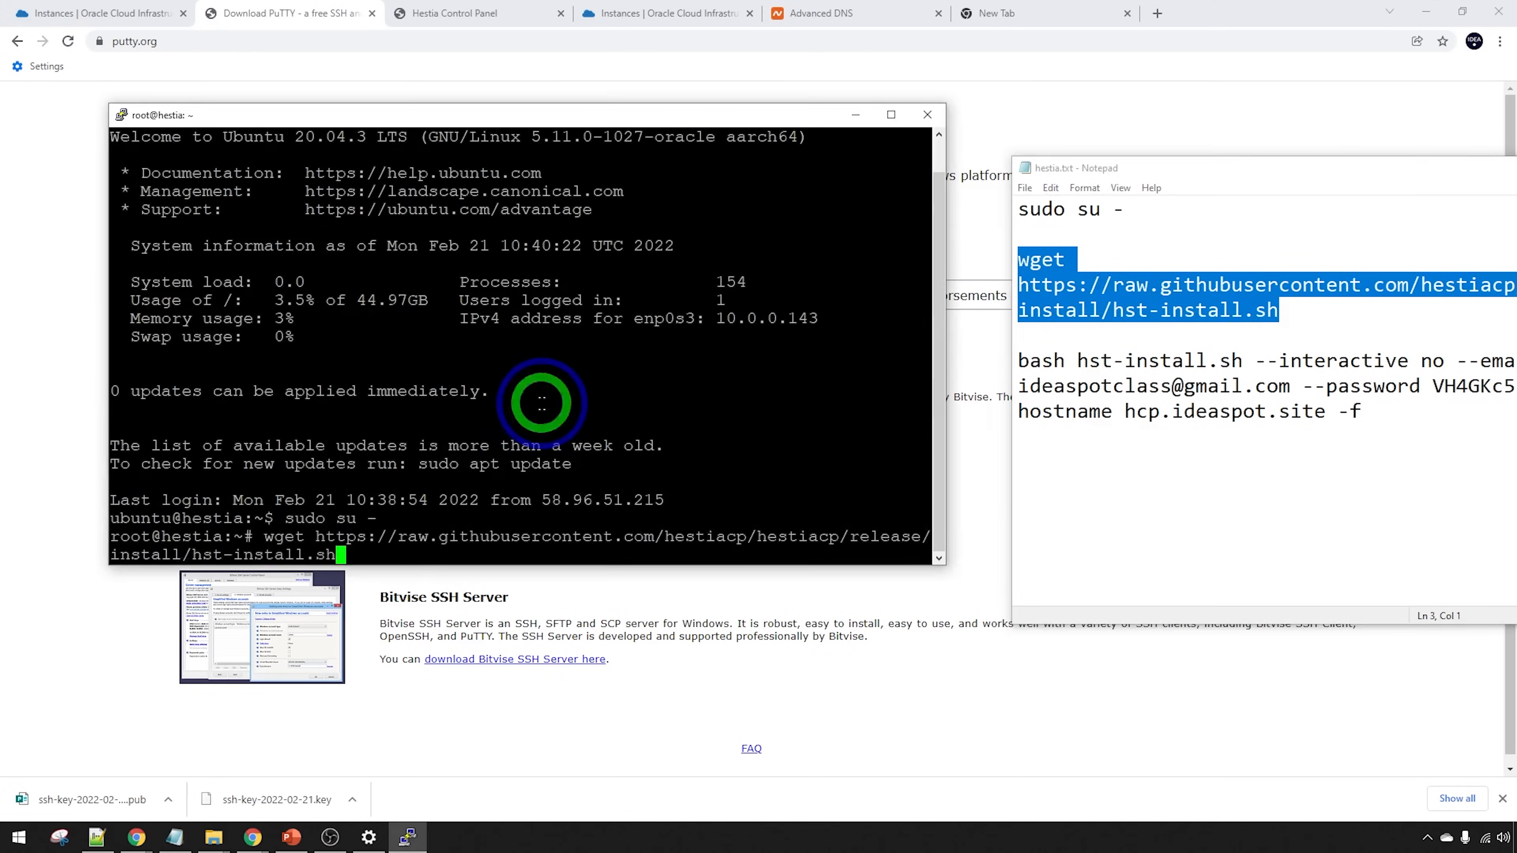
{"action": "key", "text": "Return"}
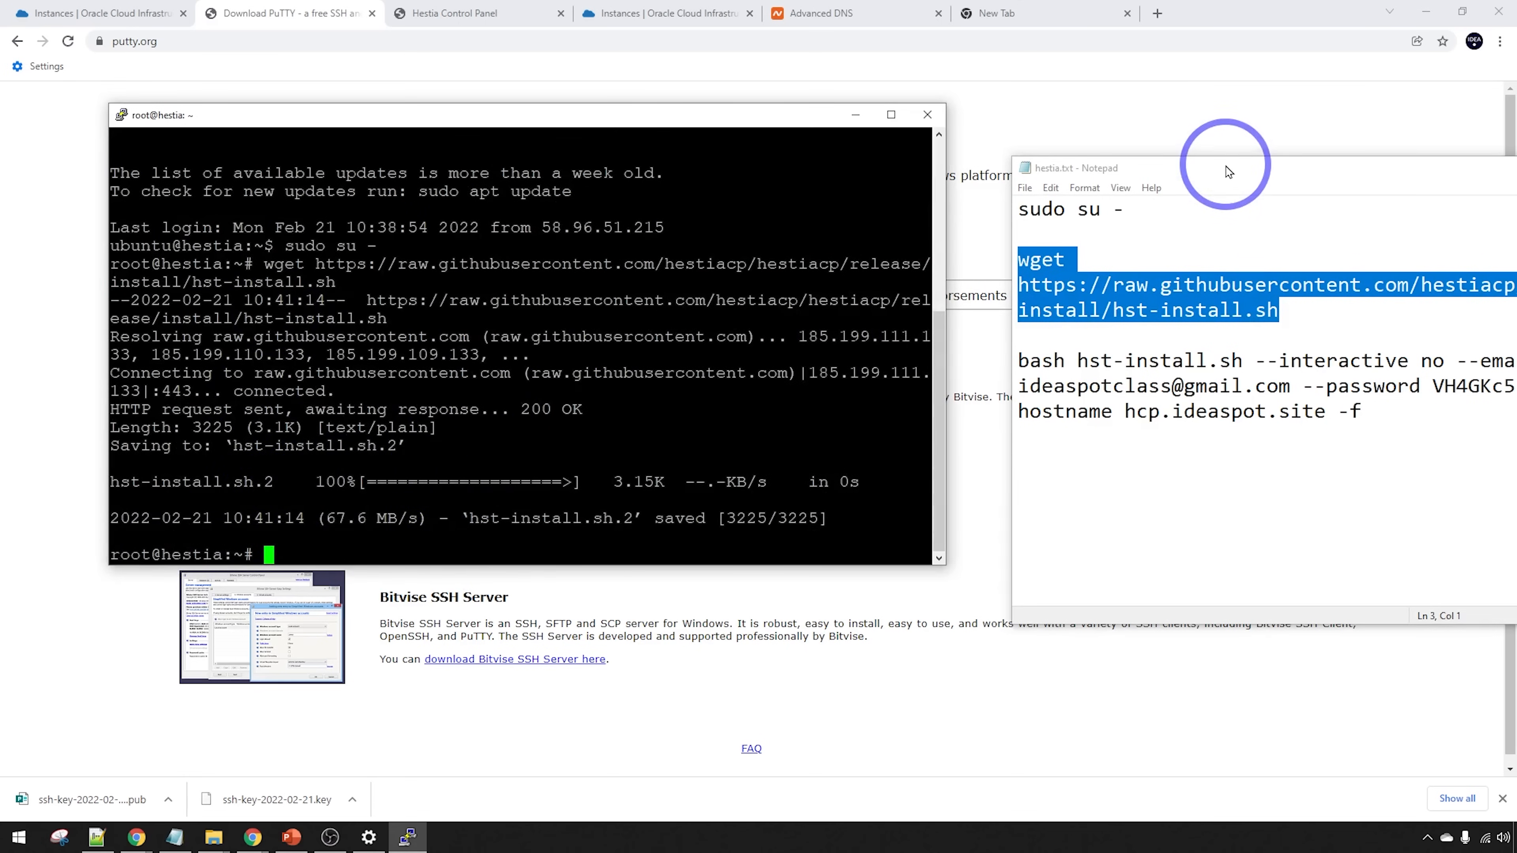
Paste and run the bash hst-install.sh command for hostname hcp.ideaspot.site
{"action": "left_click_drag", "start_coordinate": [1219, 168], "coordinate": [975, 171]}
{"action": "left_click_drag", "start_coordinate": [1141, 420], "coordinate": [771, 363]}
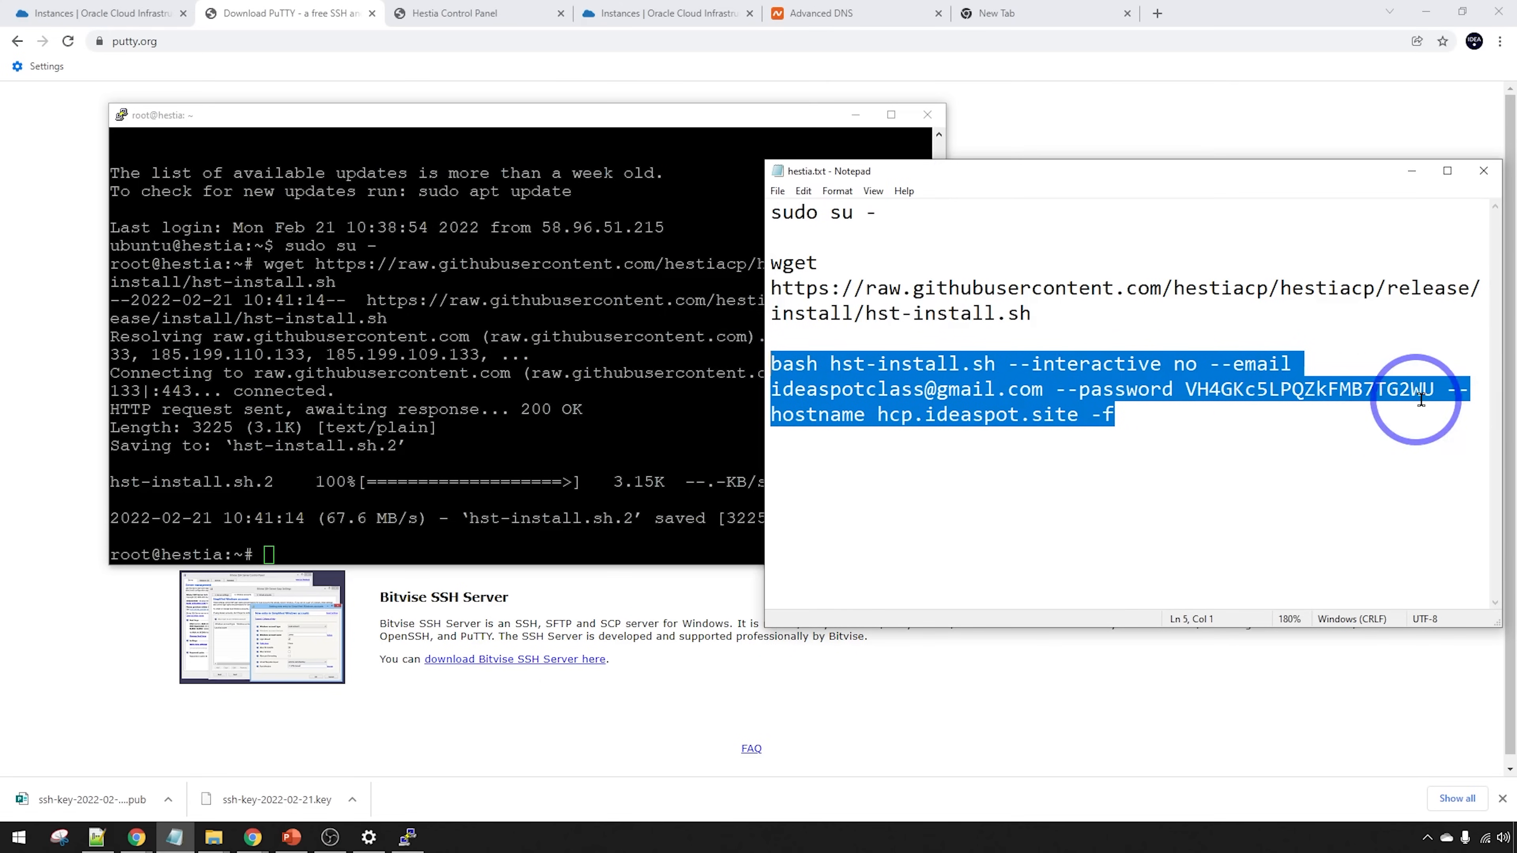
{"action": "left_click", "coordinate": [1160, 418]}
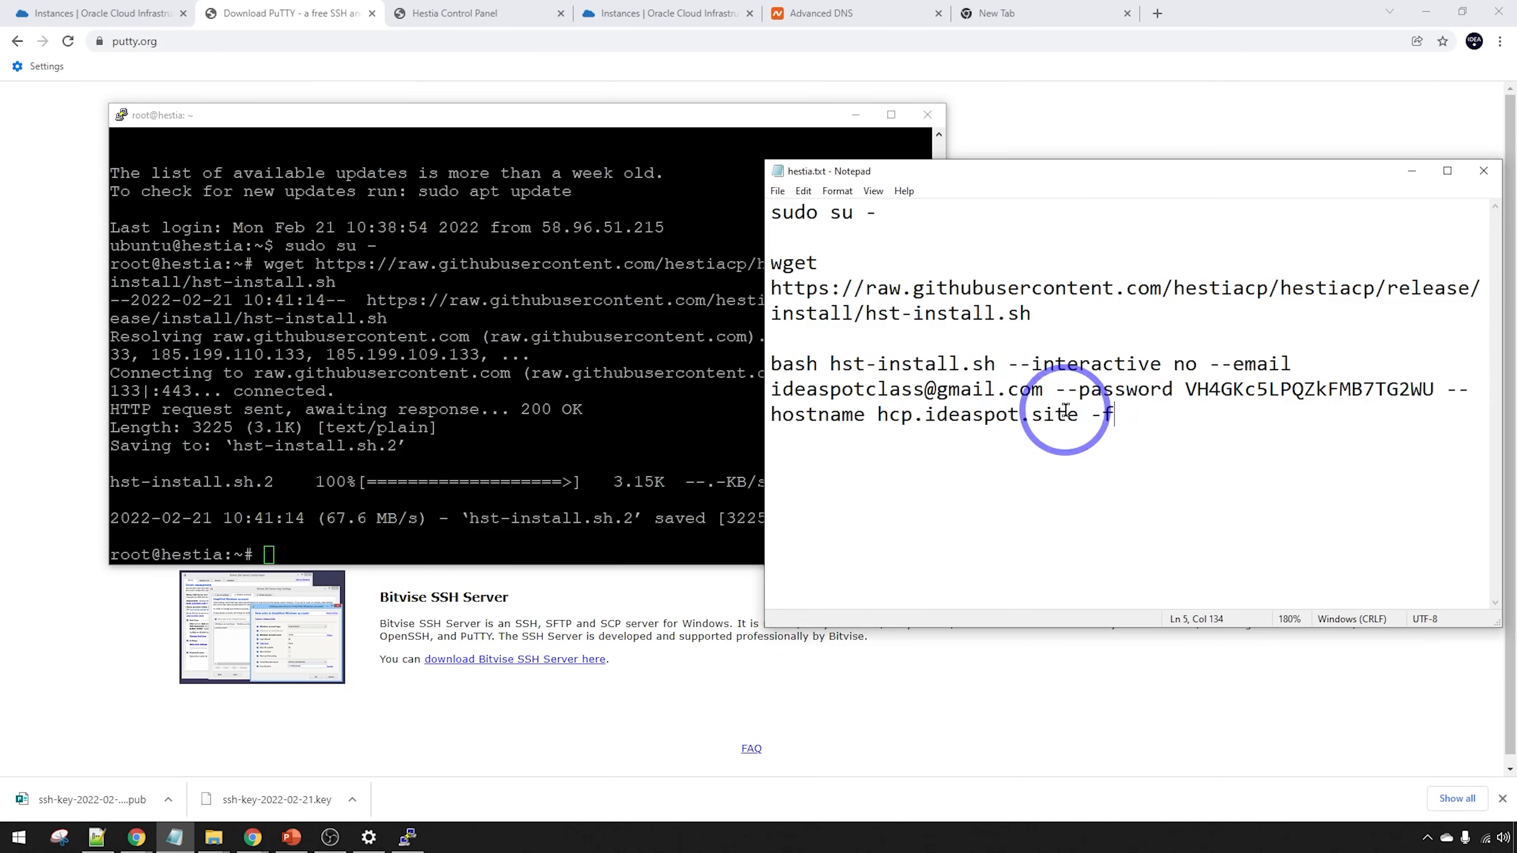
{"action": "left_click_drag", "start_coordinate": [1078, 414], "coordinate": [889, 412]}
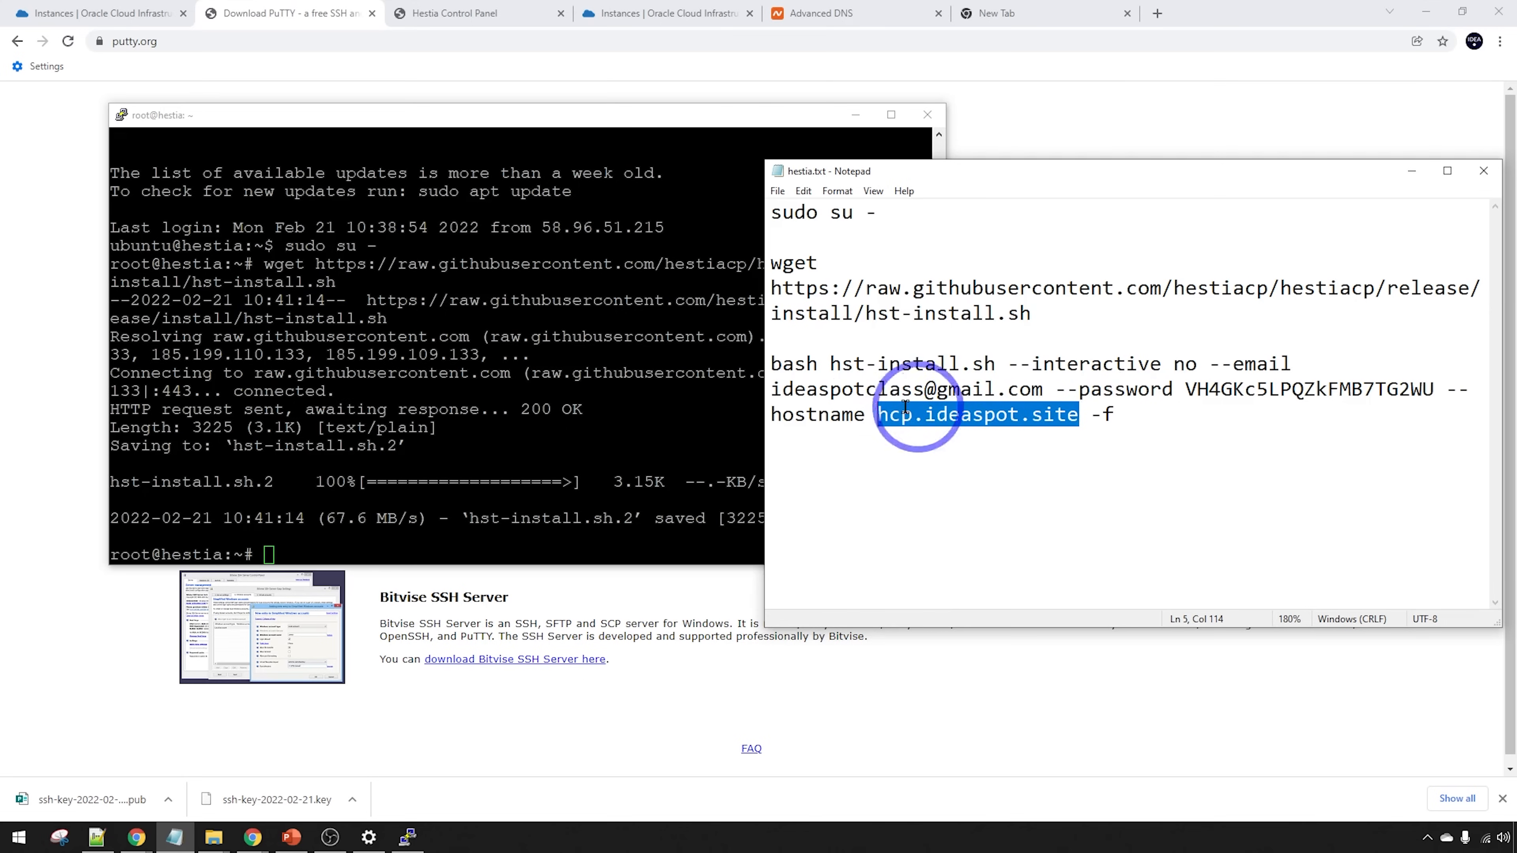
{"action": "left_click_drag", "start_coordinate": [1117, 416], "coordinate": [772, 364]}
{"action": "left_click", "coordinate": [436, 123]}
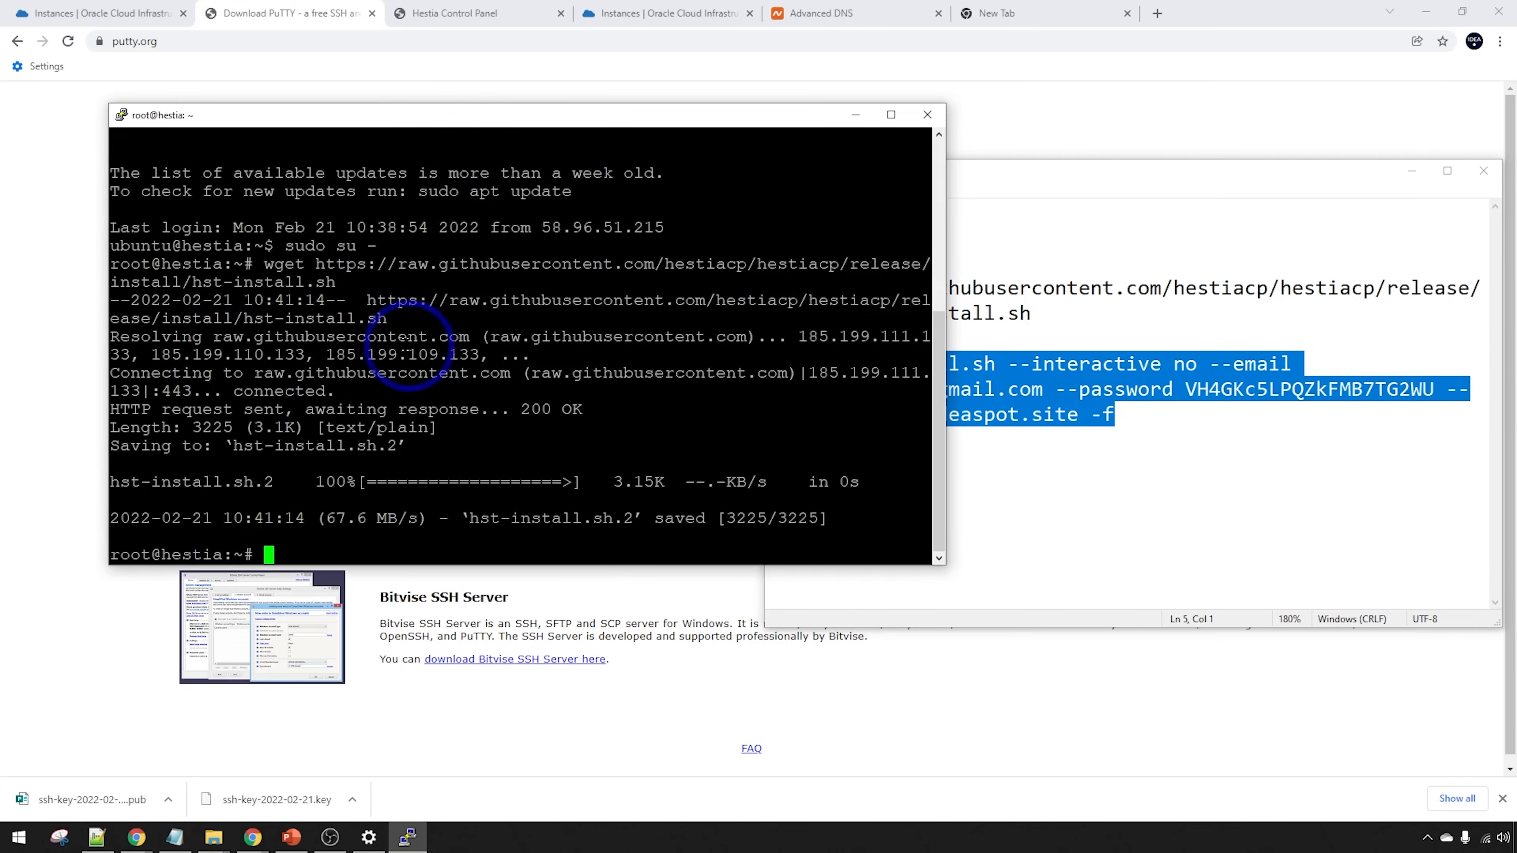
{"action": "right_click", "coordinate": [396, 332]}
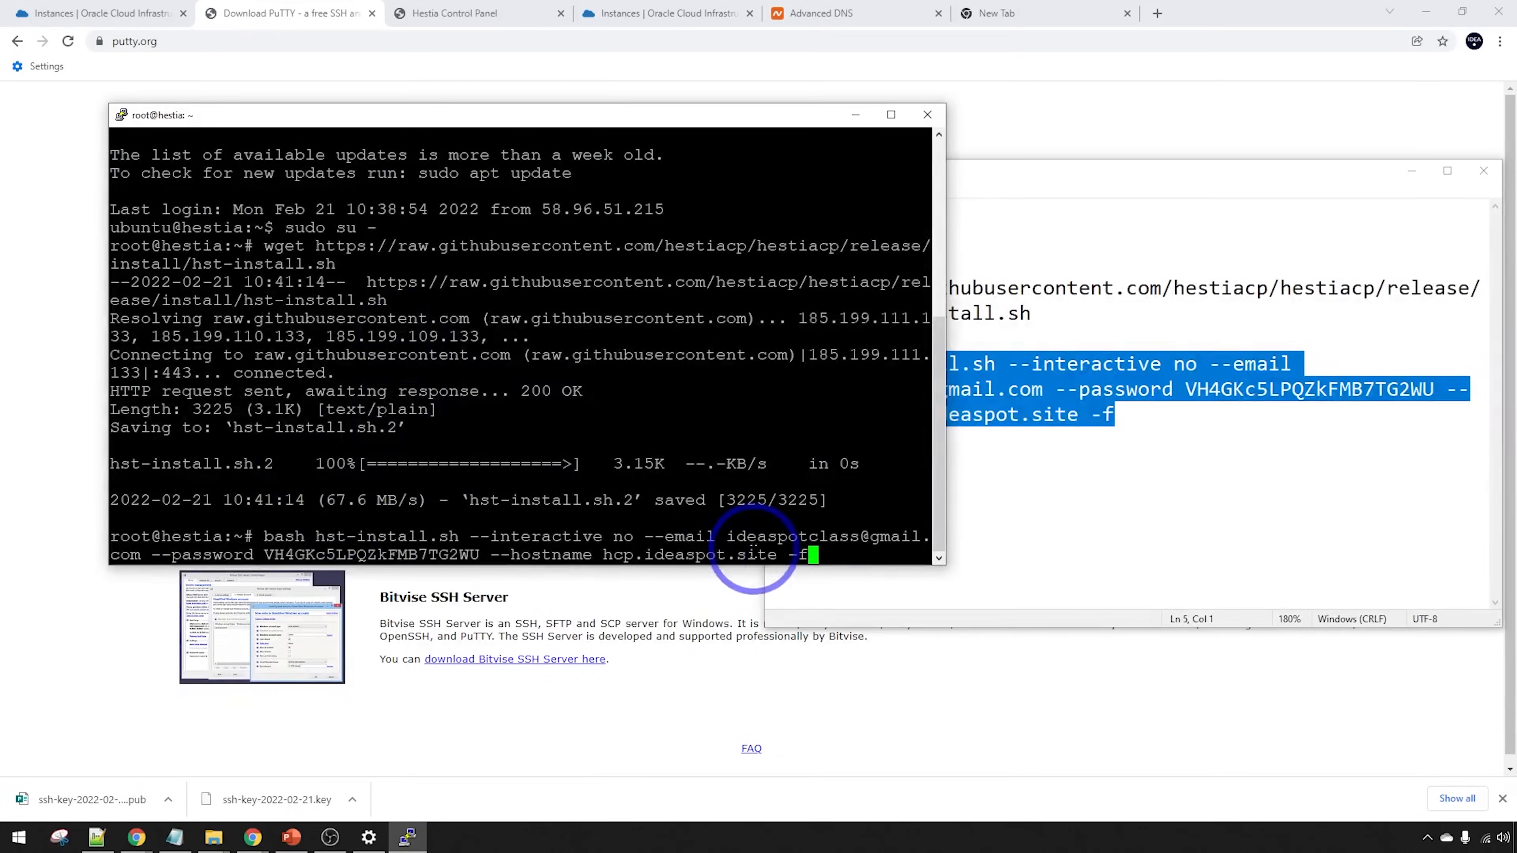
{"action": "key", "text": "Return"}
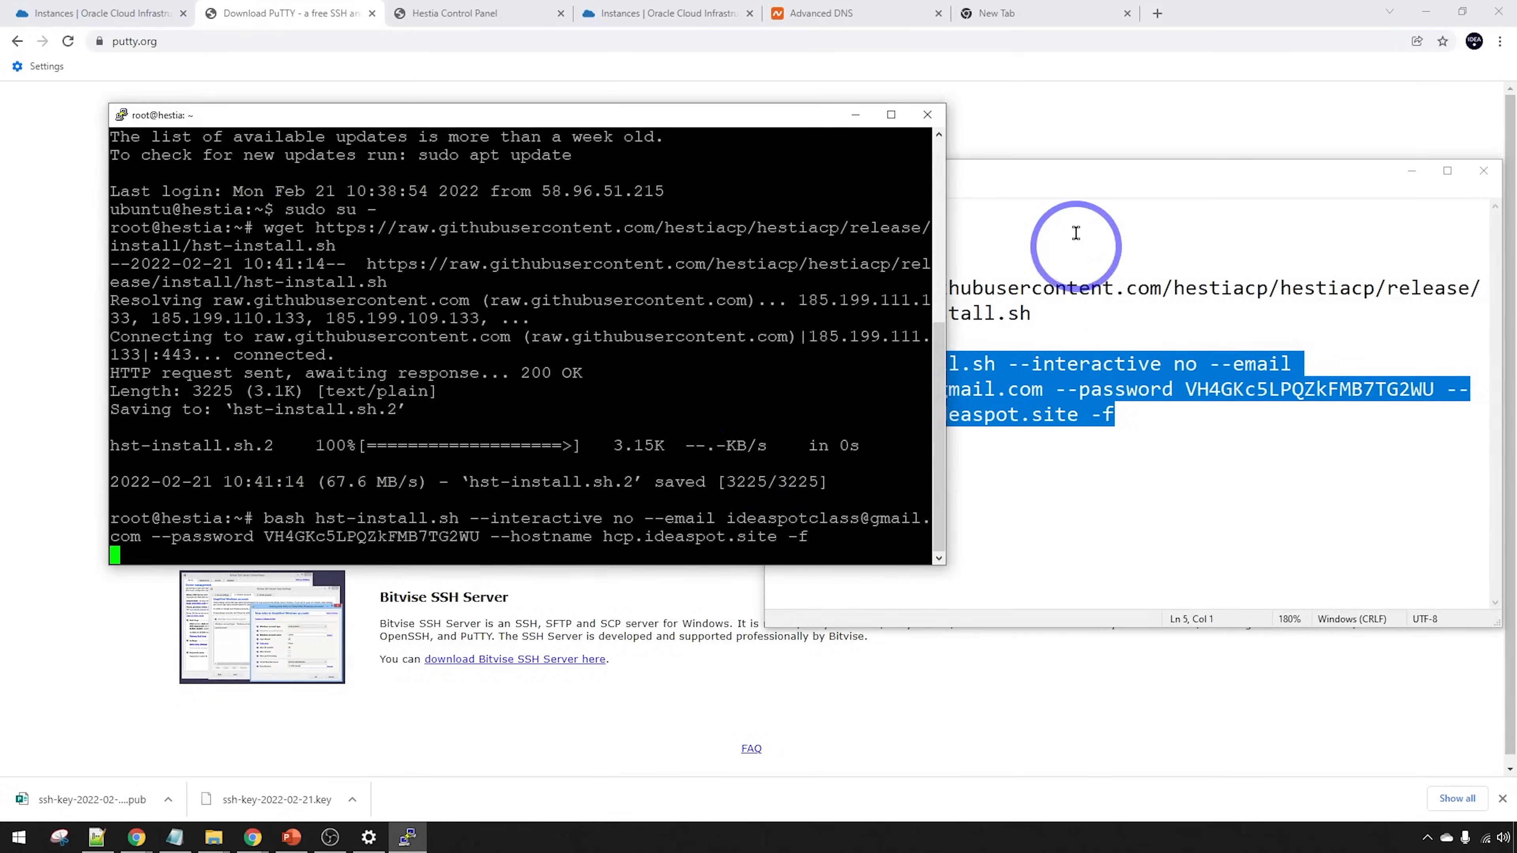
{"action": "left_click", "coordinate": [1070, 185]}
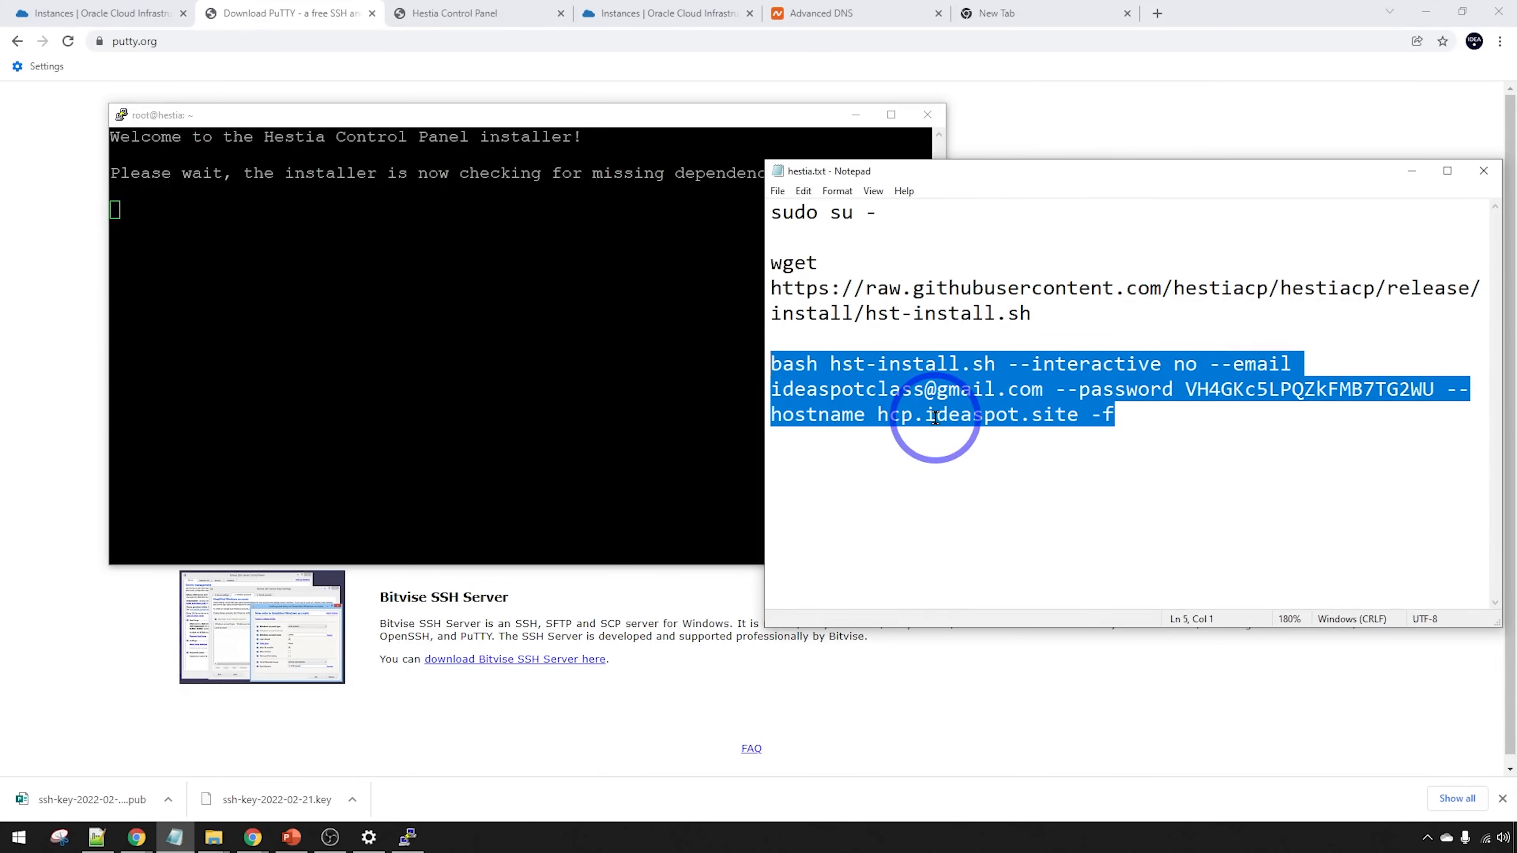
{"action": "left_click", "coordinate": [557, 135]}
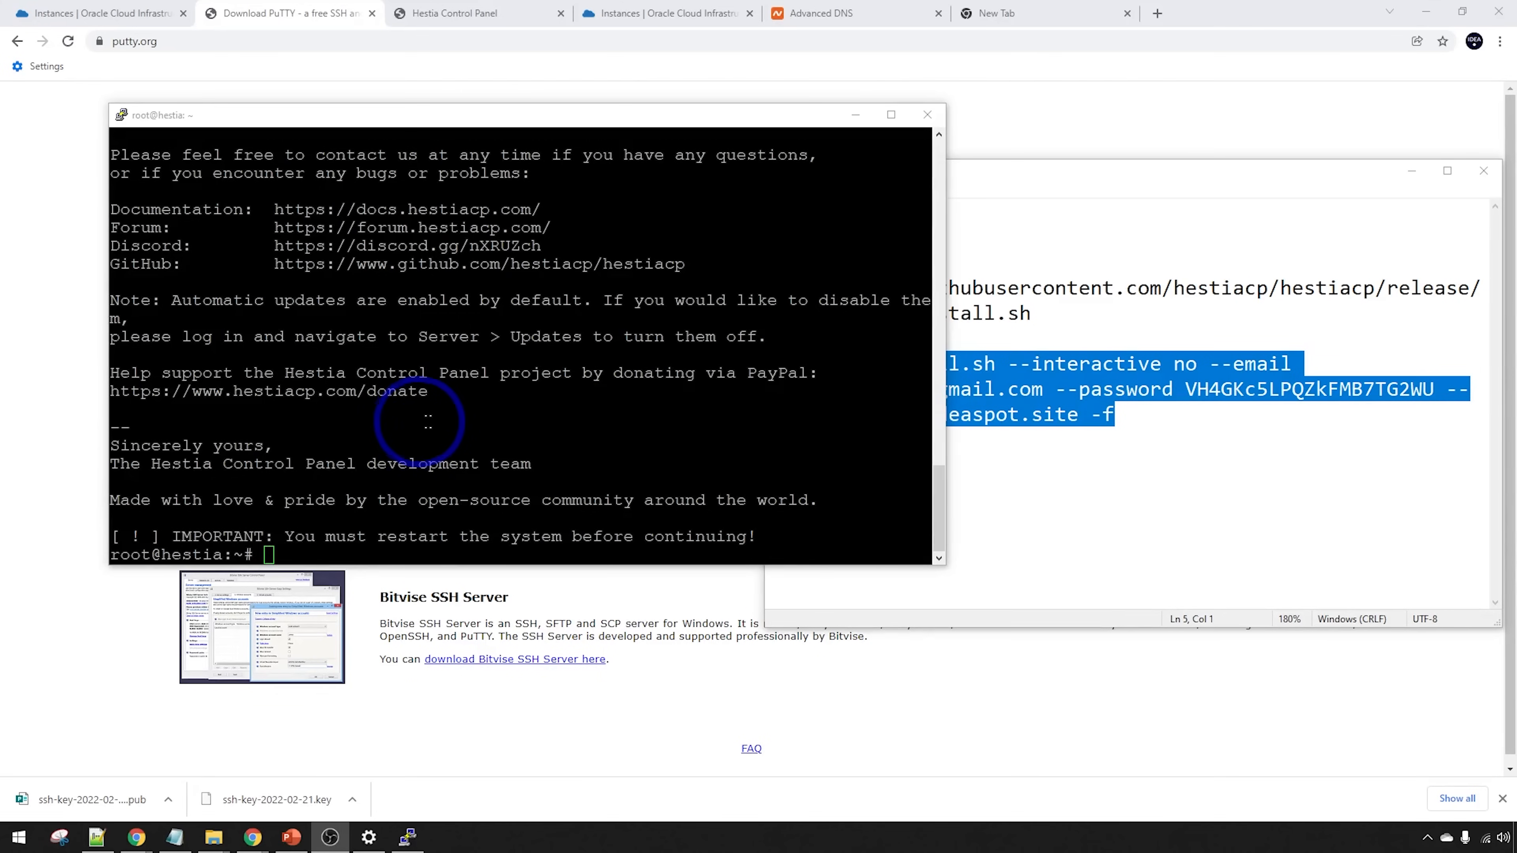
{"action": "scroll", "coordinate": [487, 429], "scroll_direction": "up", "scroll_amount": 4}
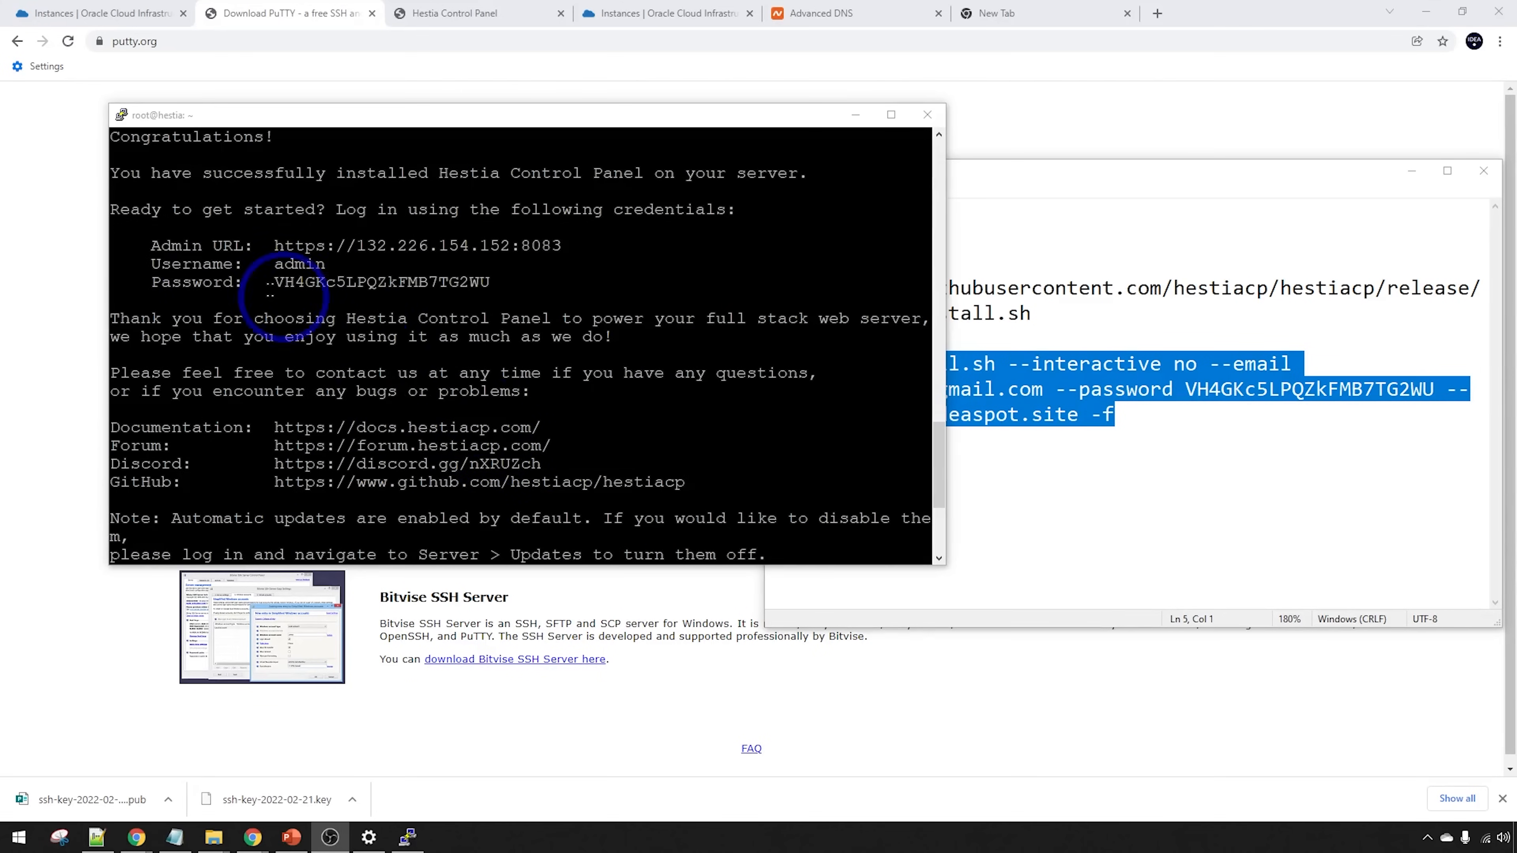
{"action": "left_click_drag", "start_coordinate": [115, 210], "coordinate": [685, 291]}
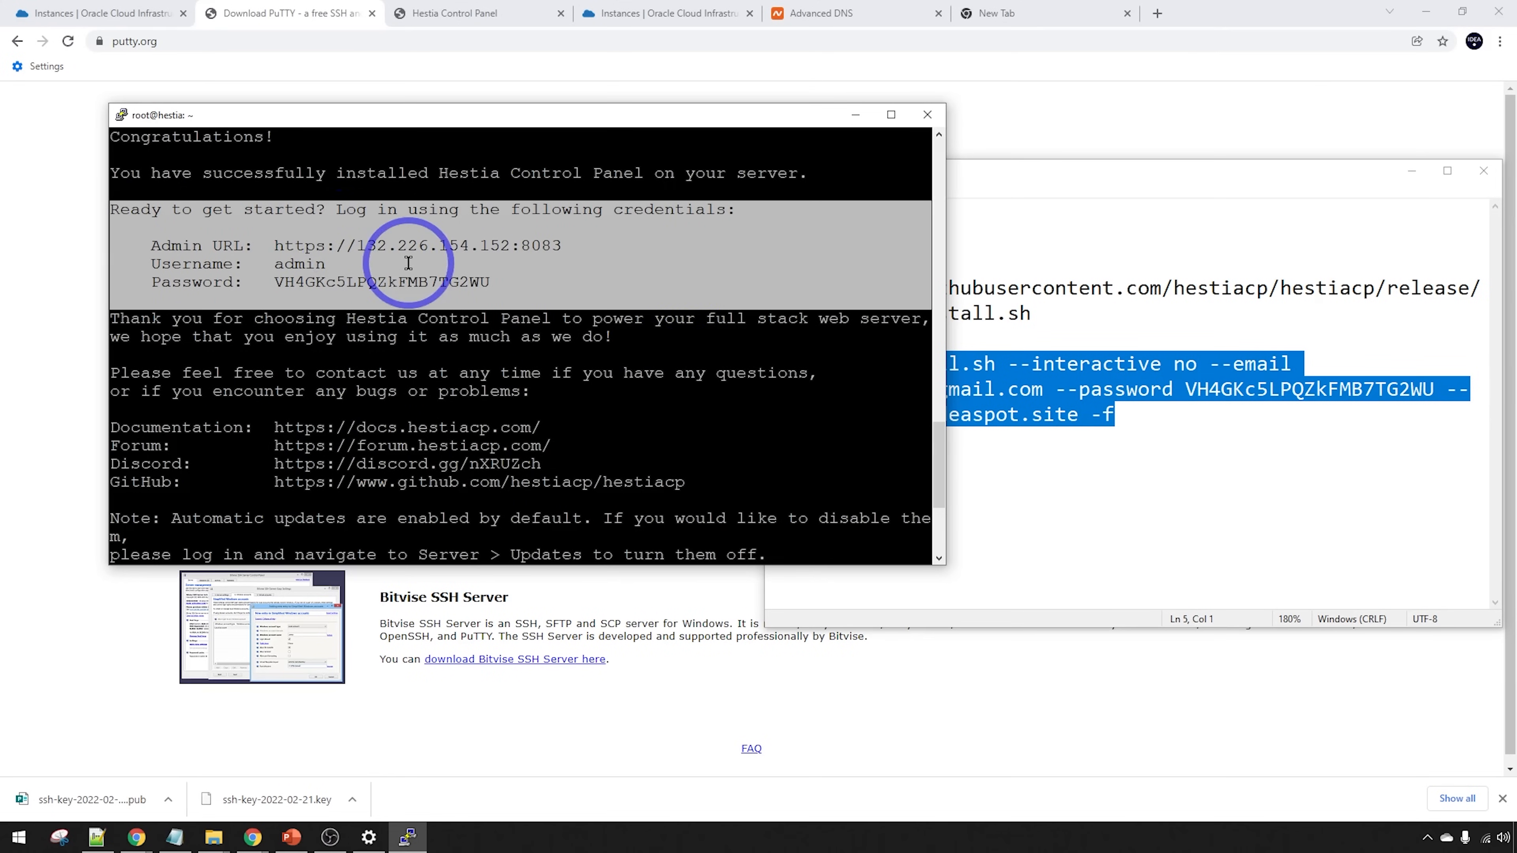
{"action": "left_click", "coordinate": [175, 837]}
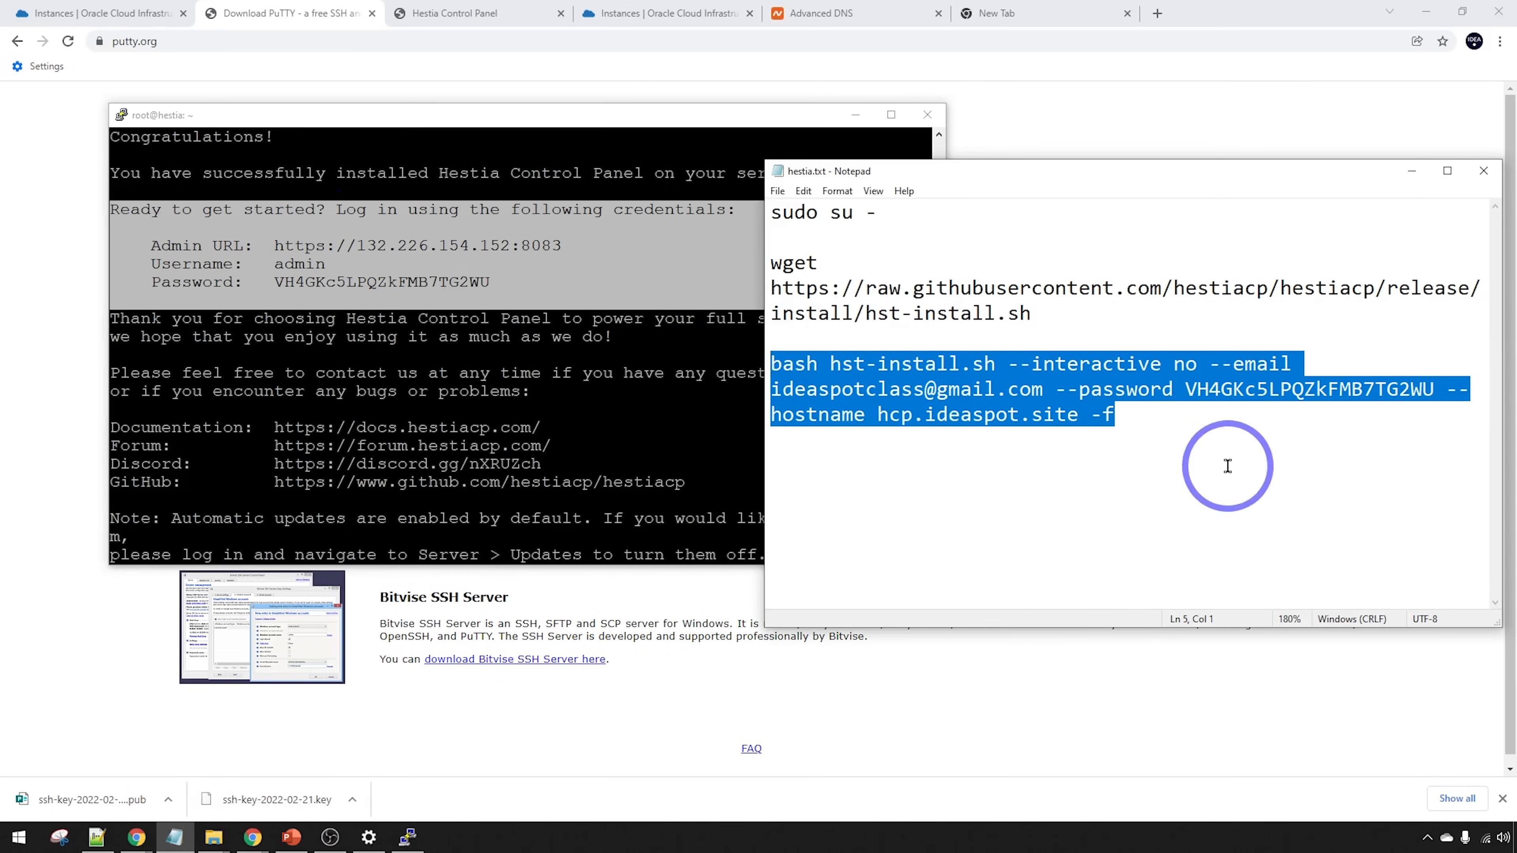
{"action": "left_click", "coordinate": [1225, 465]}
{"action": "key", "text": "ctrl+v"}
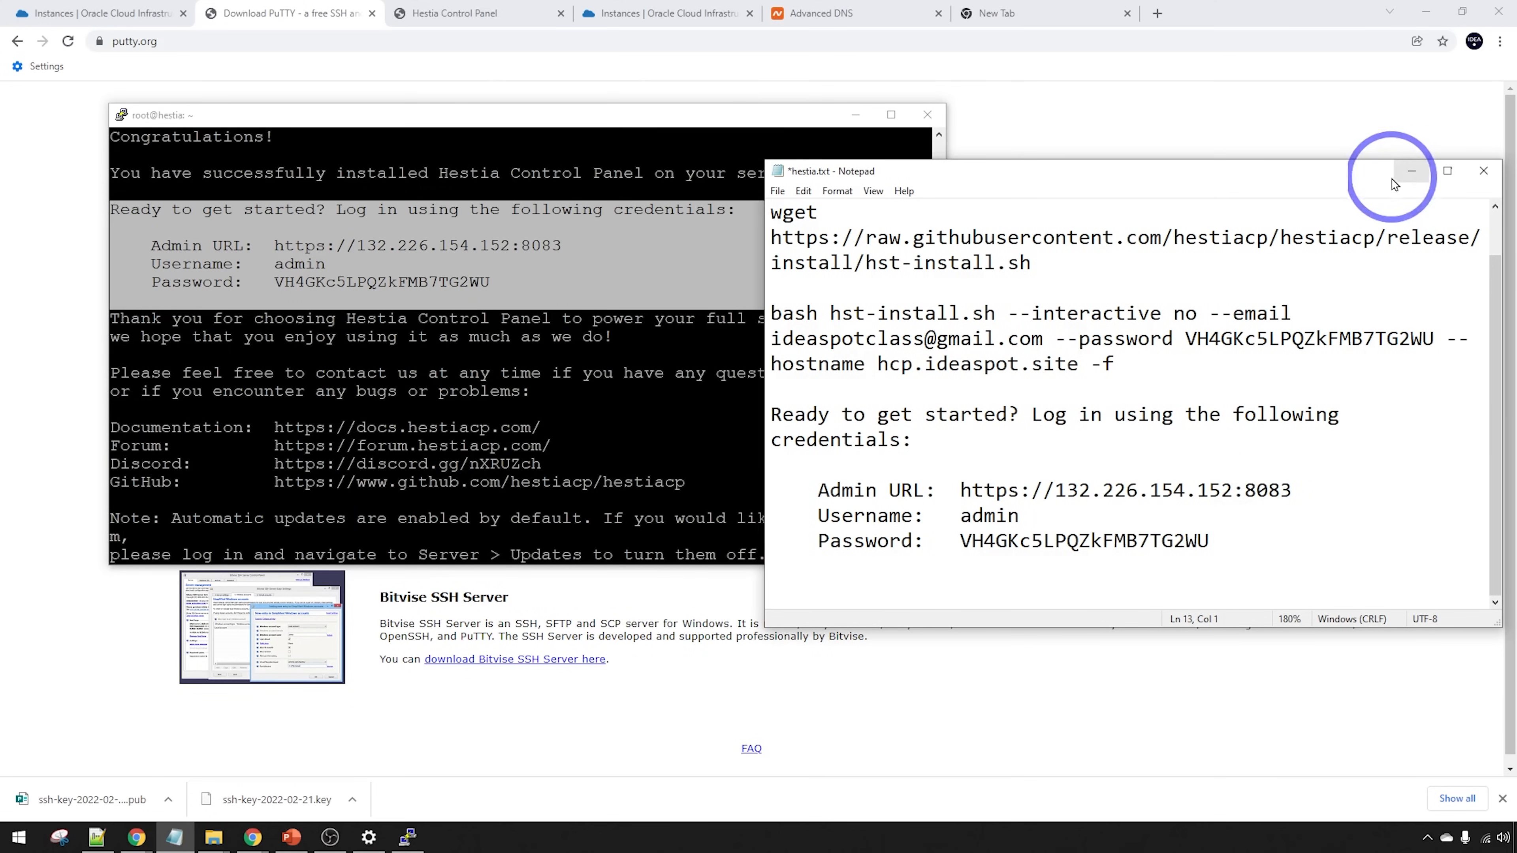
{"action": "left_click", "coordinate": [1411, 171]}
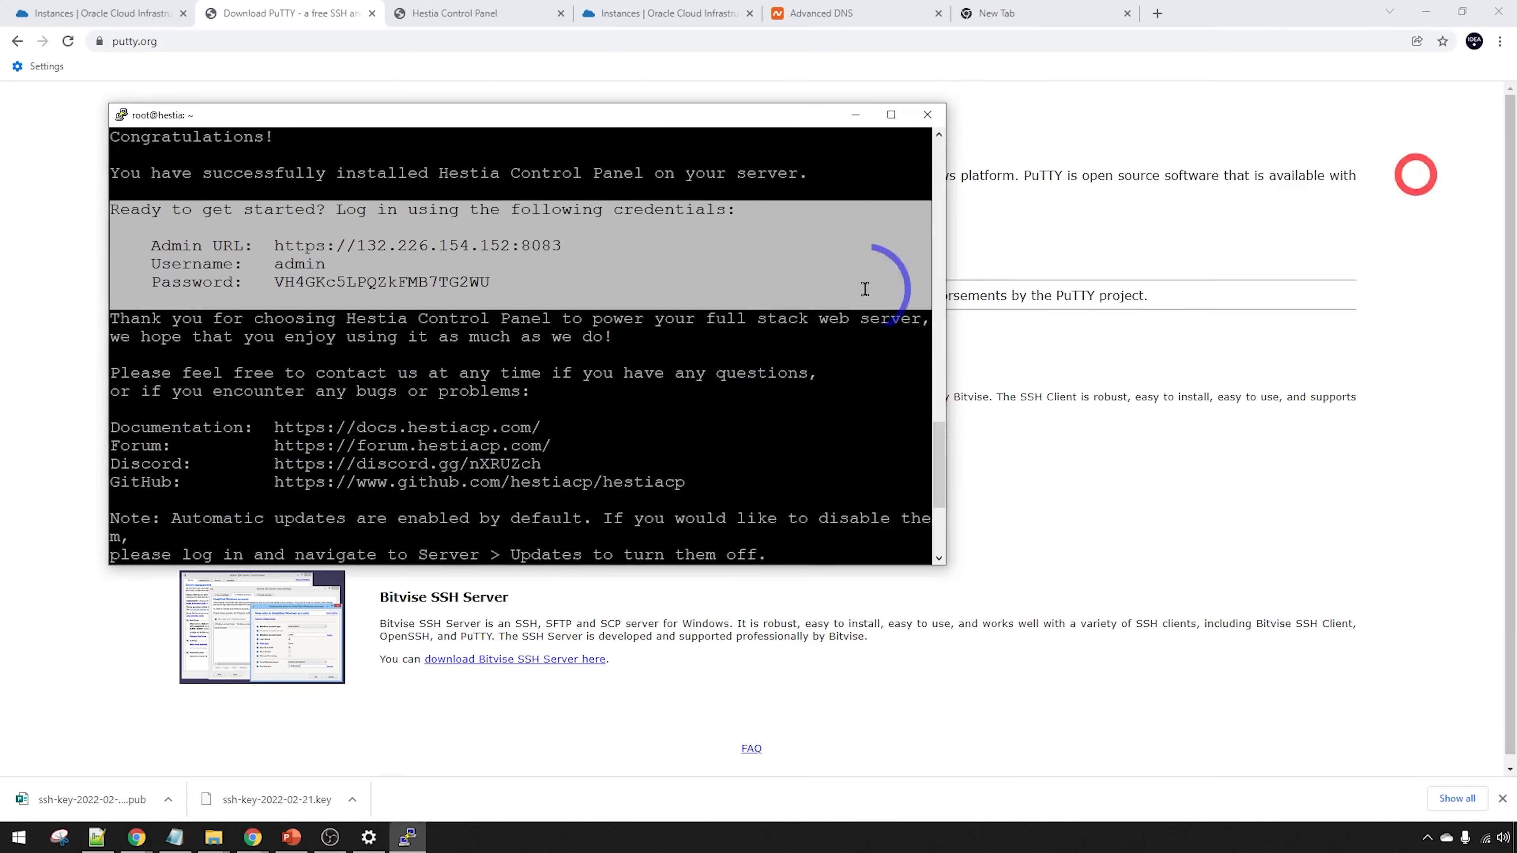
Reboot the server, dismiss the connection-lost error, and close the PuTTY window
{"action": "scroll", "coordinate": [472, 388], "scroll_direction": "down", "scroll_amount": 4}
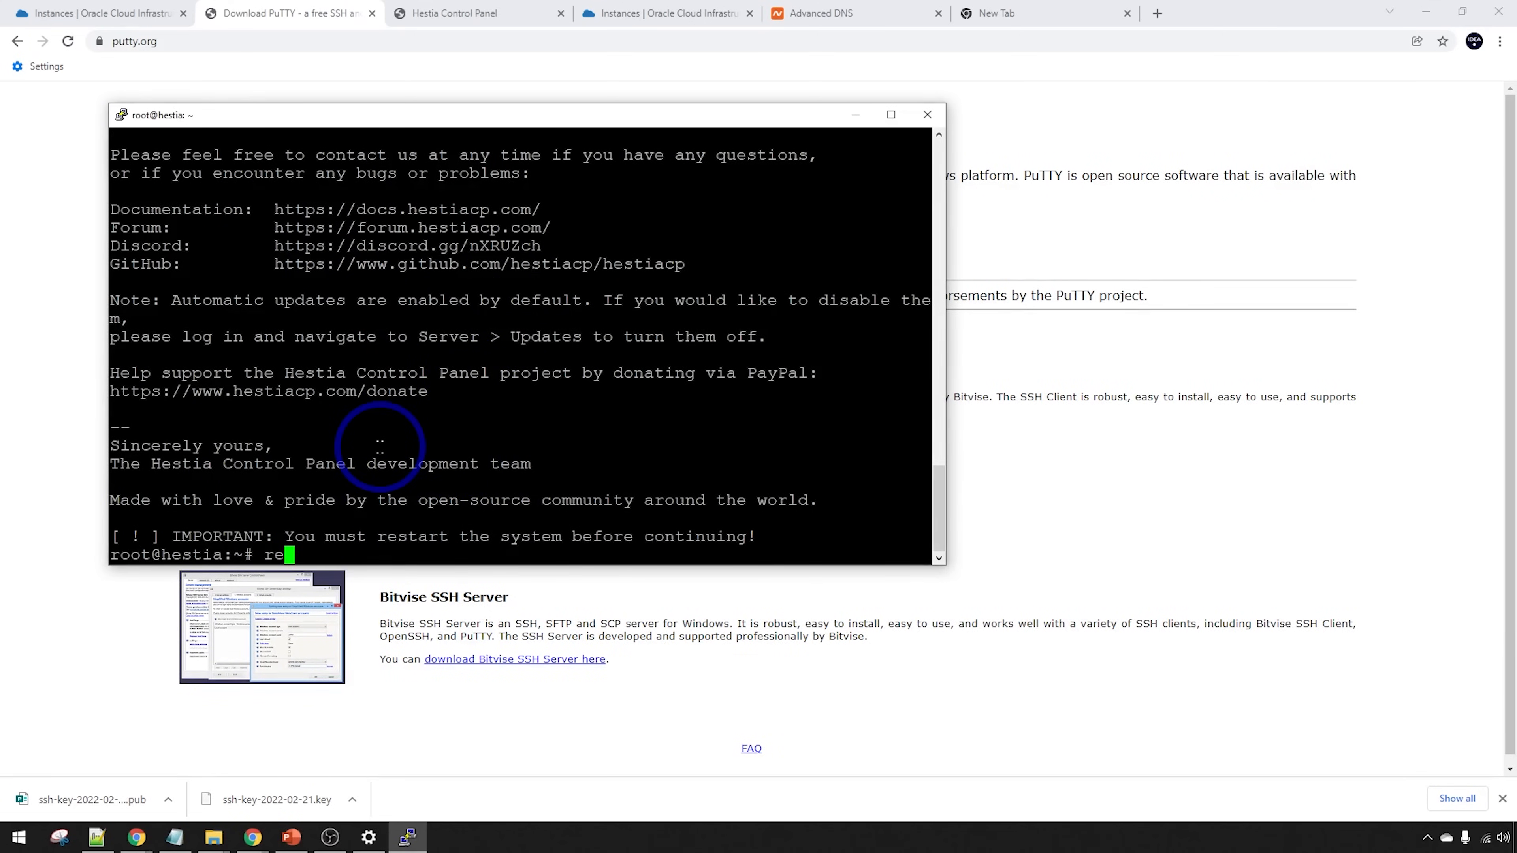
{"action": "key", "text": "Return"}
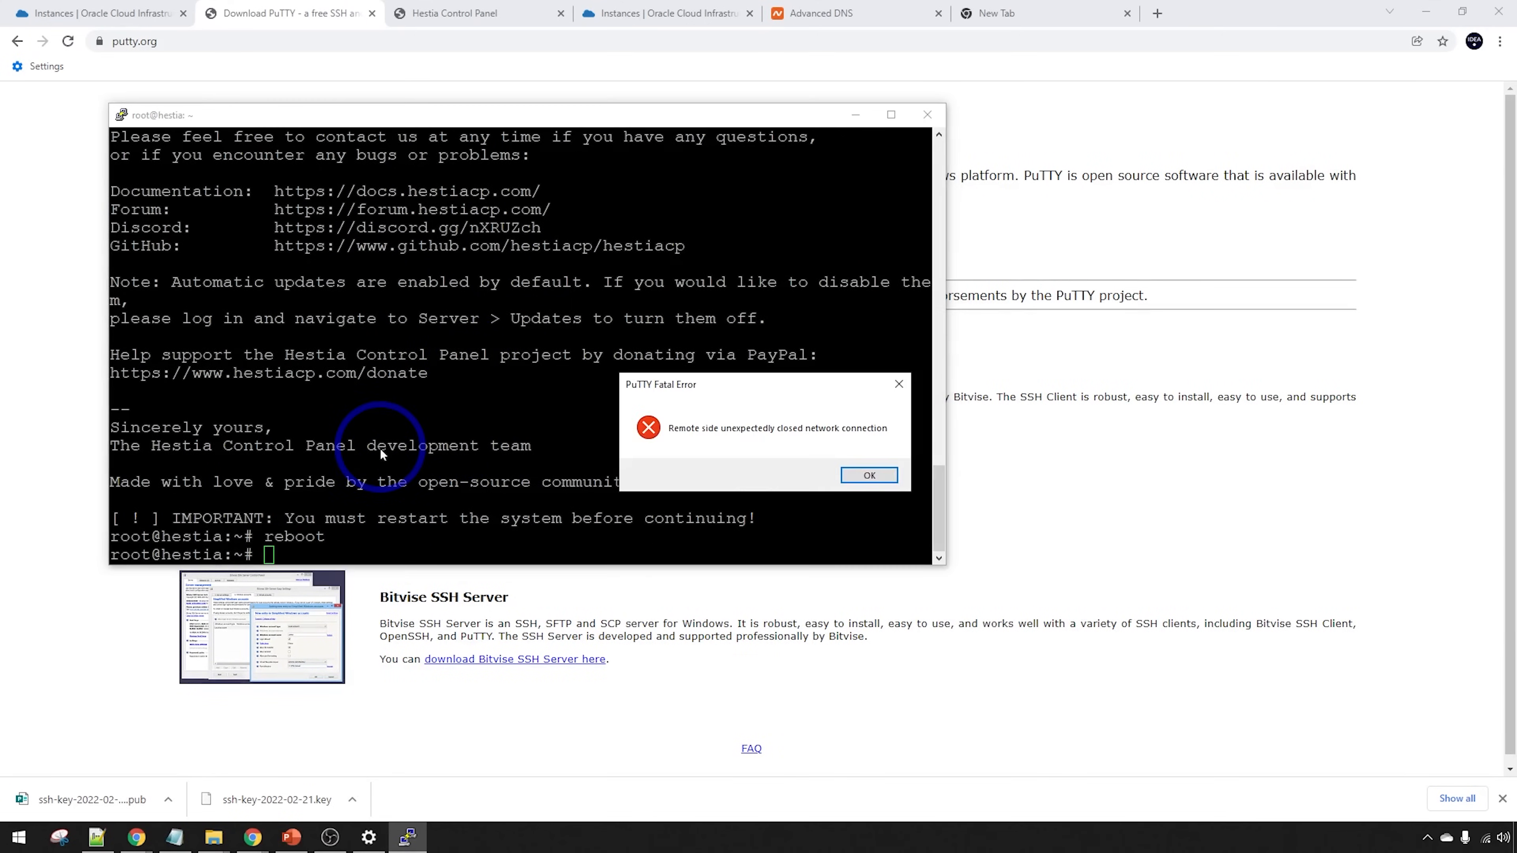
{"action": "left_click", "coordinate": [883, 478]}
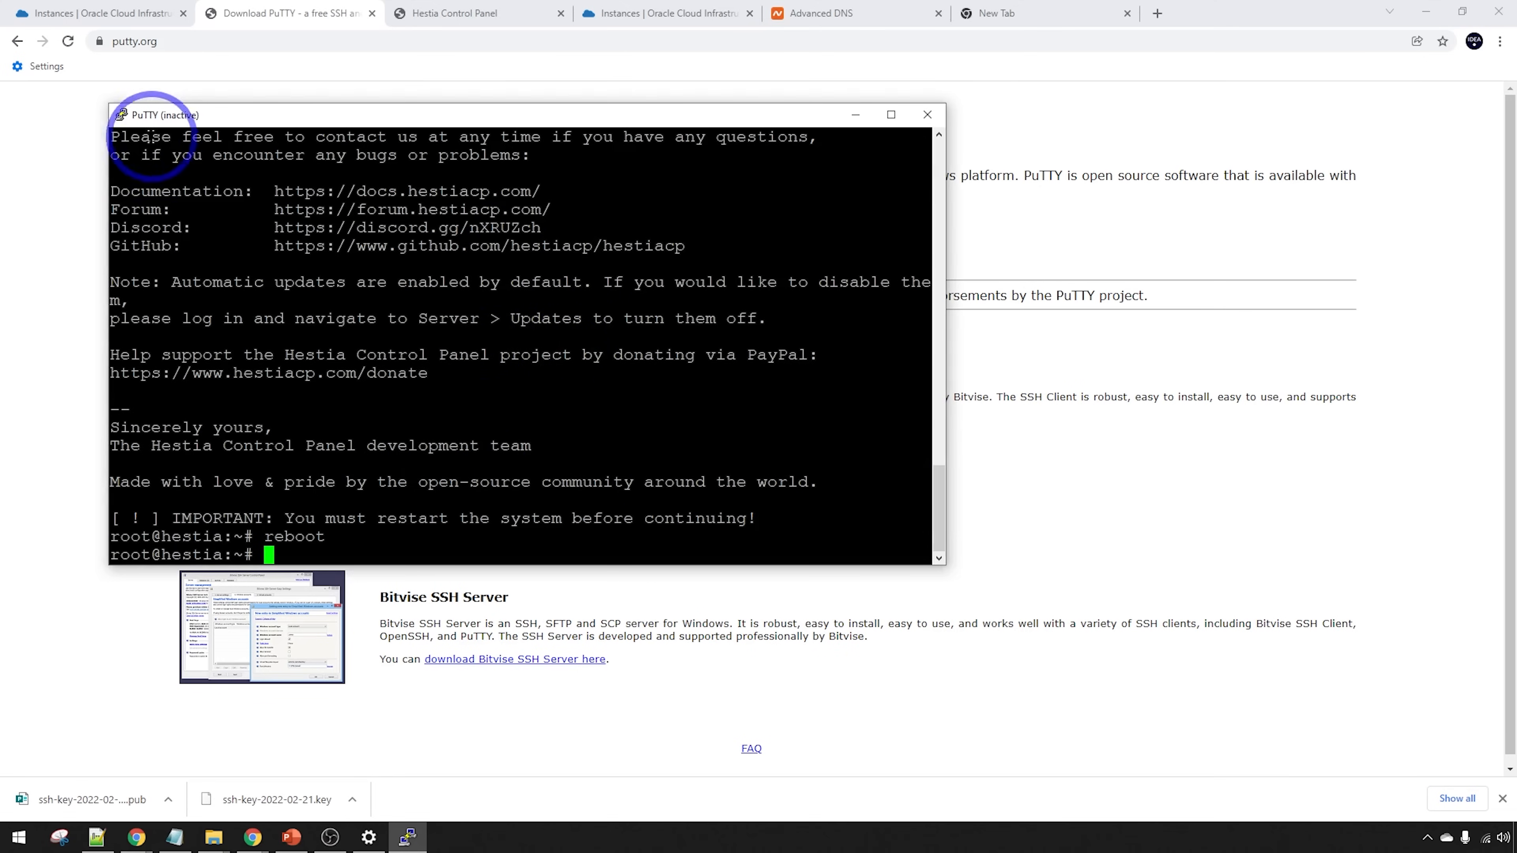
{"action": "left_click", "coordinate": [123, 117]}
{"action": "left_click", "coordinate": [915, 126]}
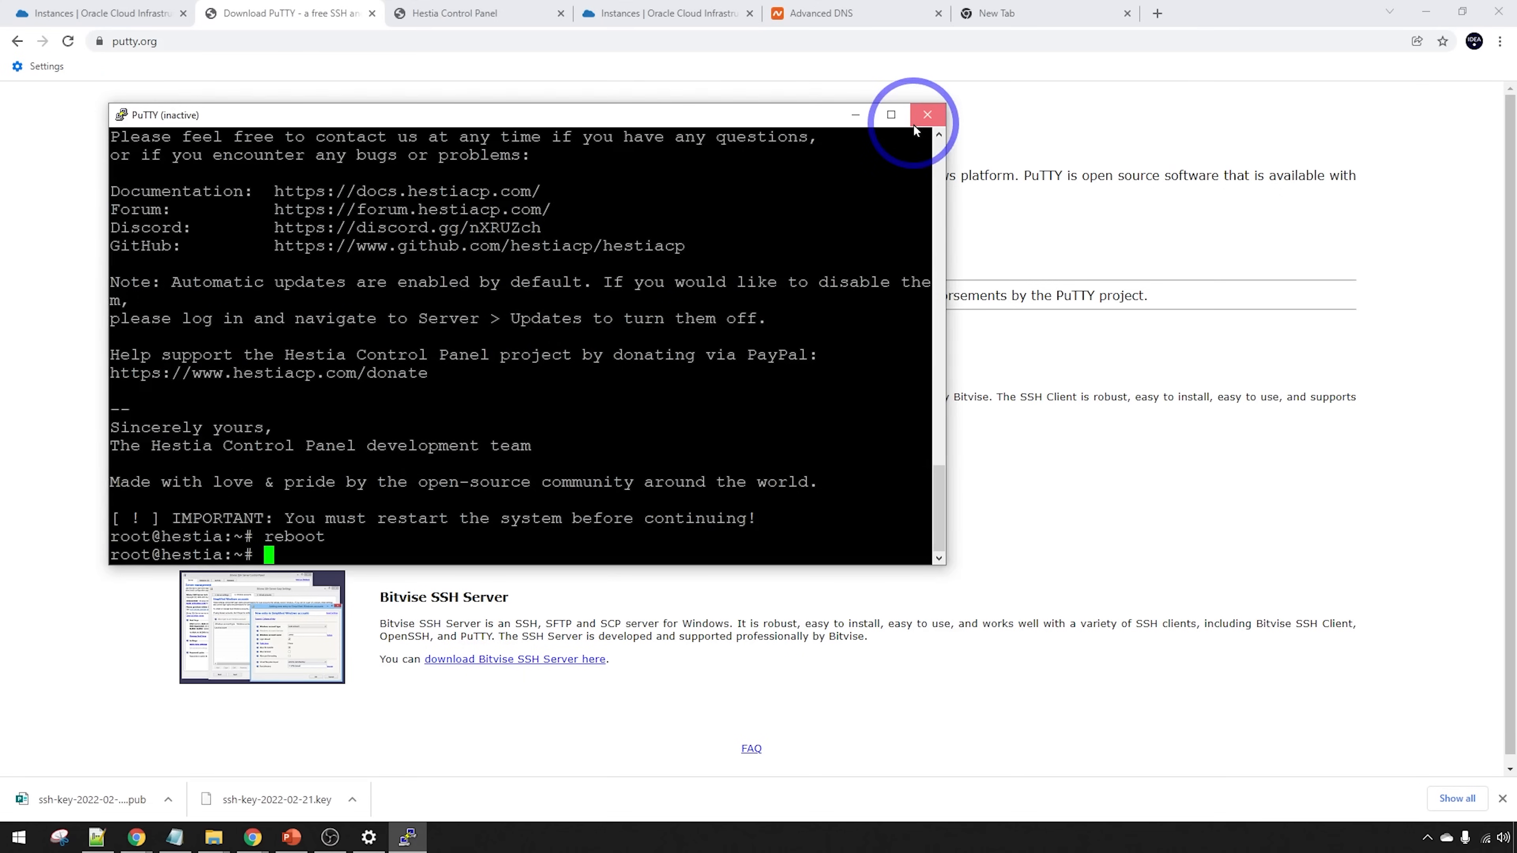
{"action": "left_click", "coordinate": [924, 123]}
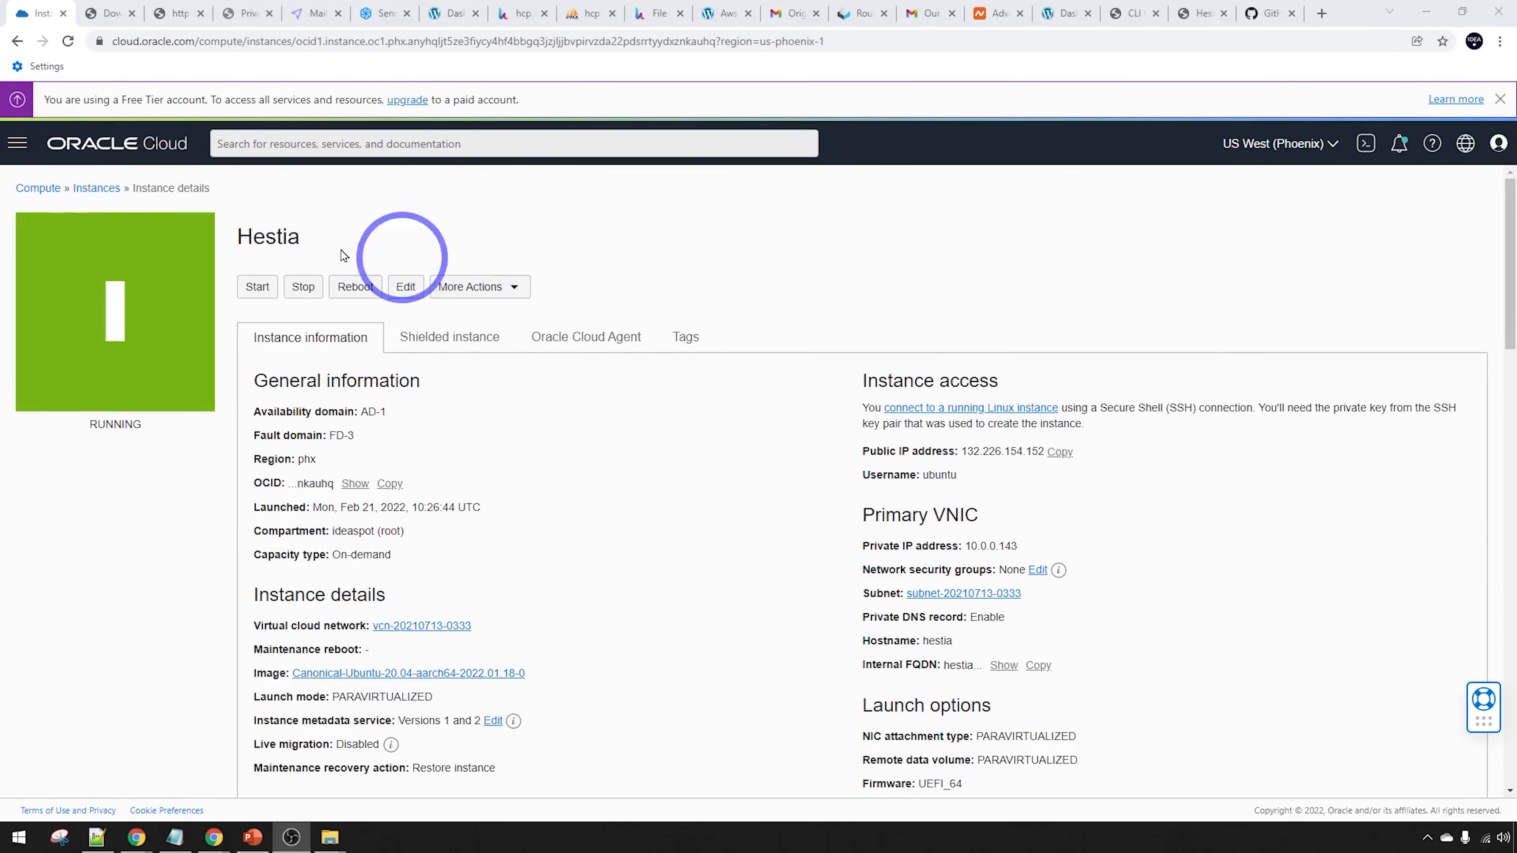
{"action": "left_click", "coordinate": [31, 152]}
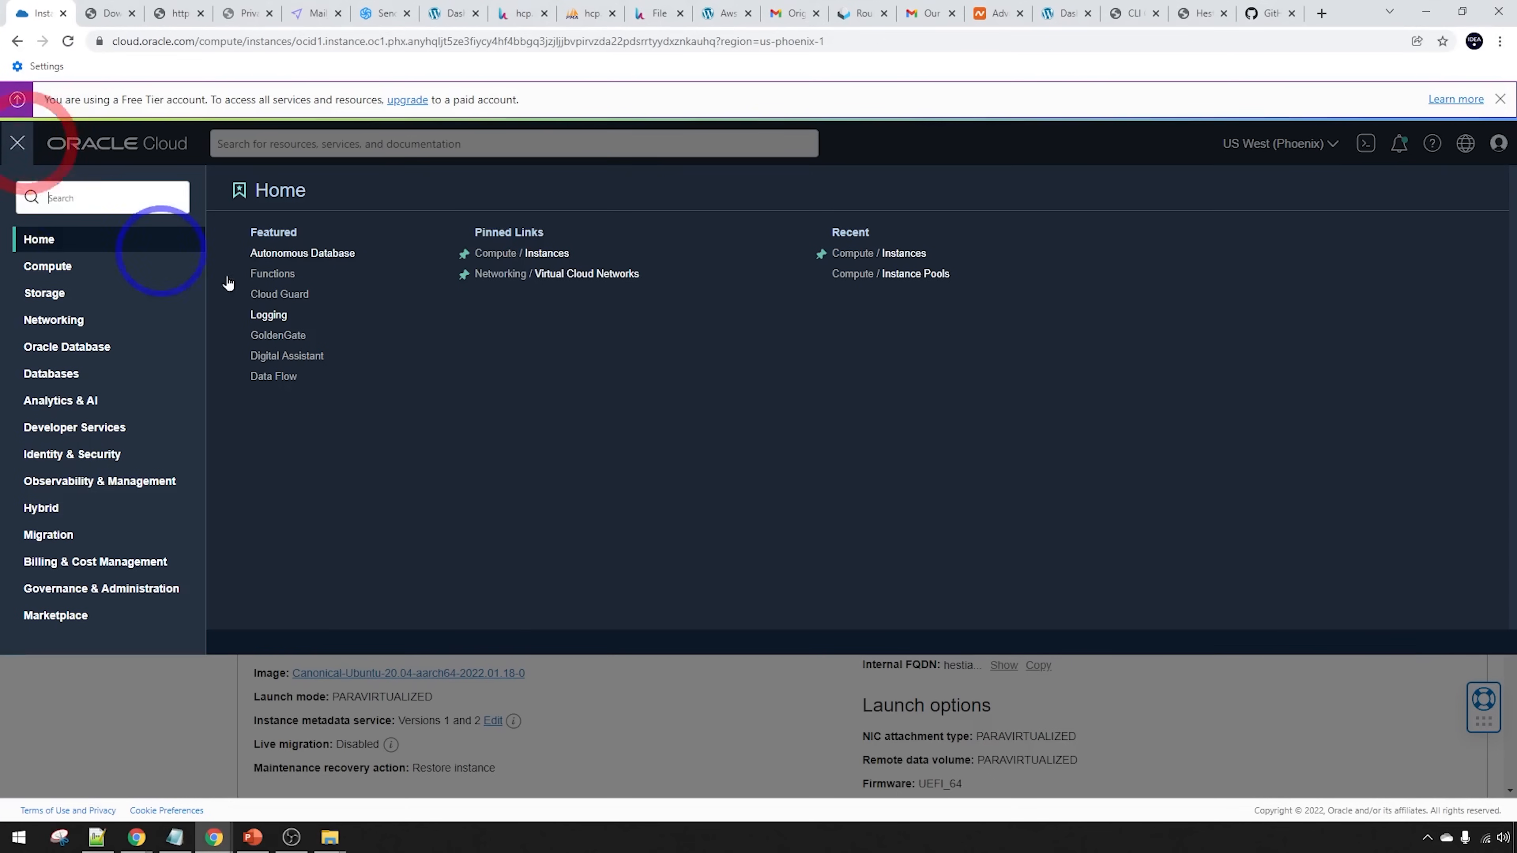
{"action": "left_click", "coordinate": [153, 715]}
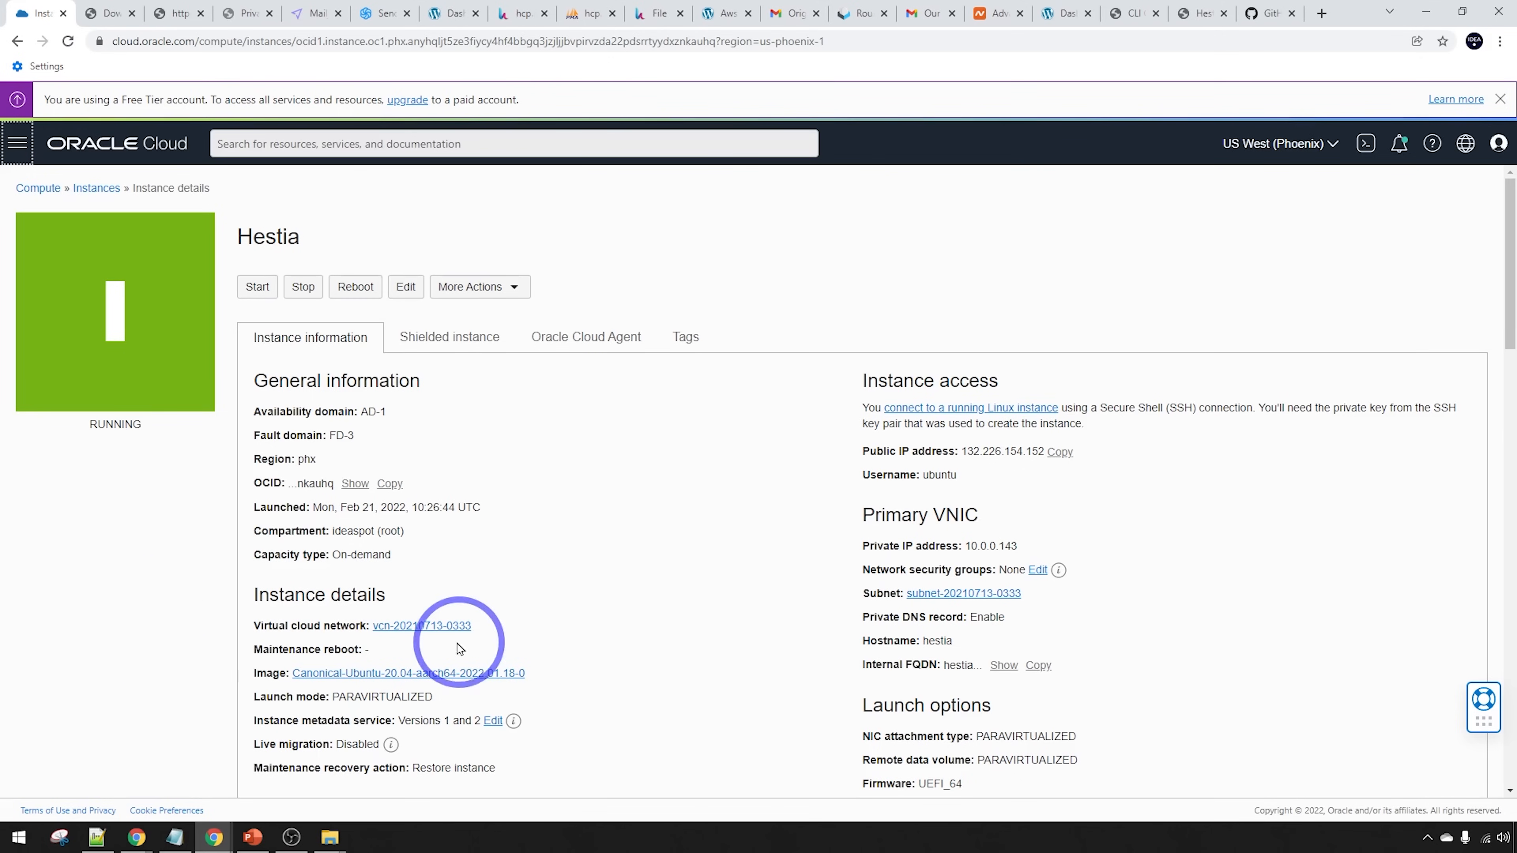
{"action": "left_click", "coordinate": [422, 626]}
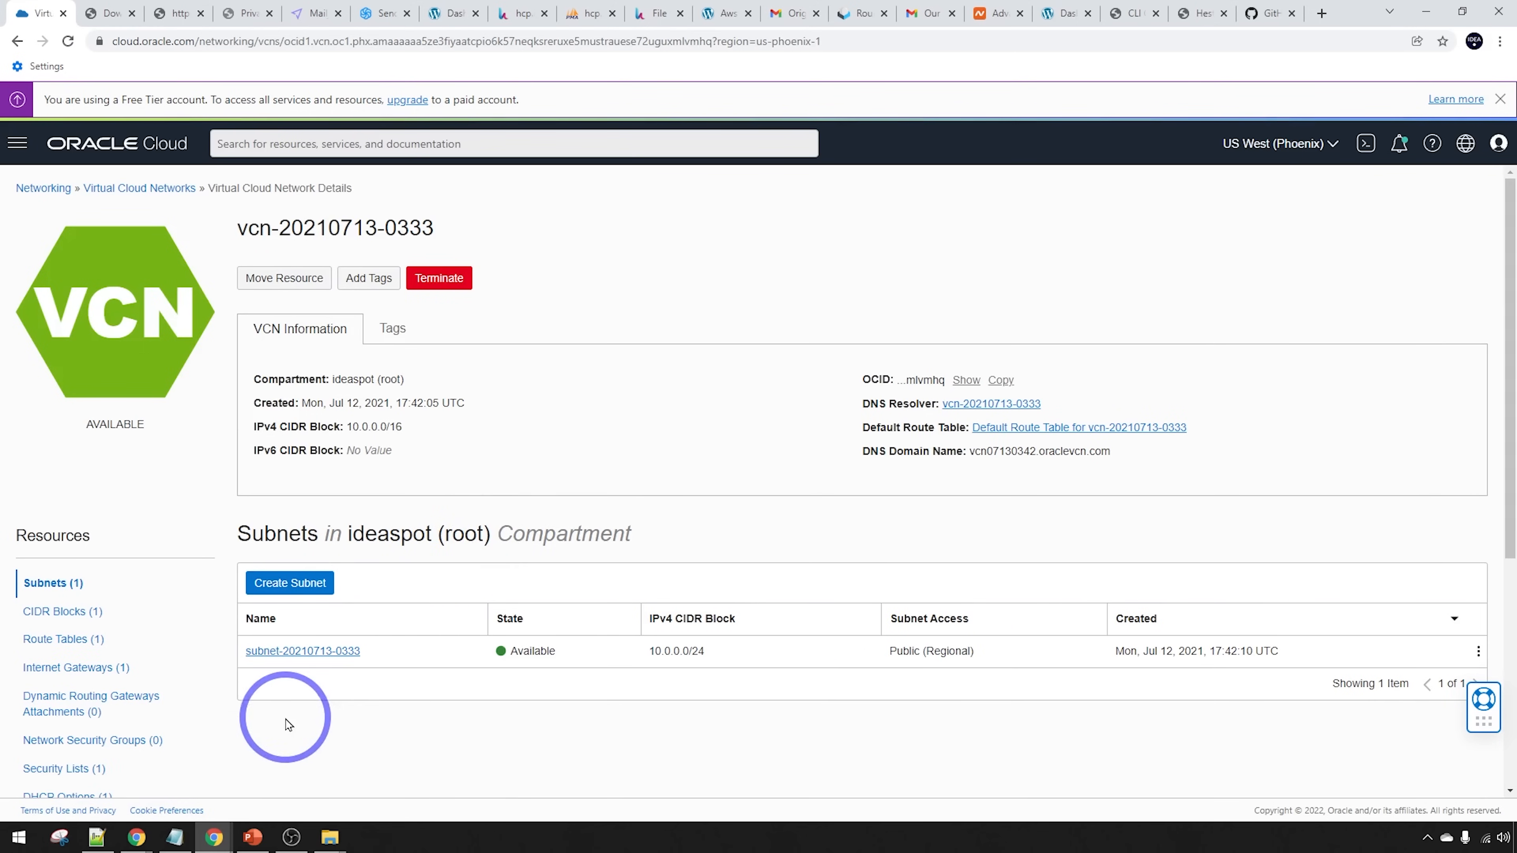
{"action": "left_click", "coordinate": [280, 653]}
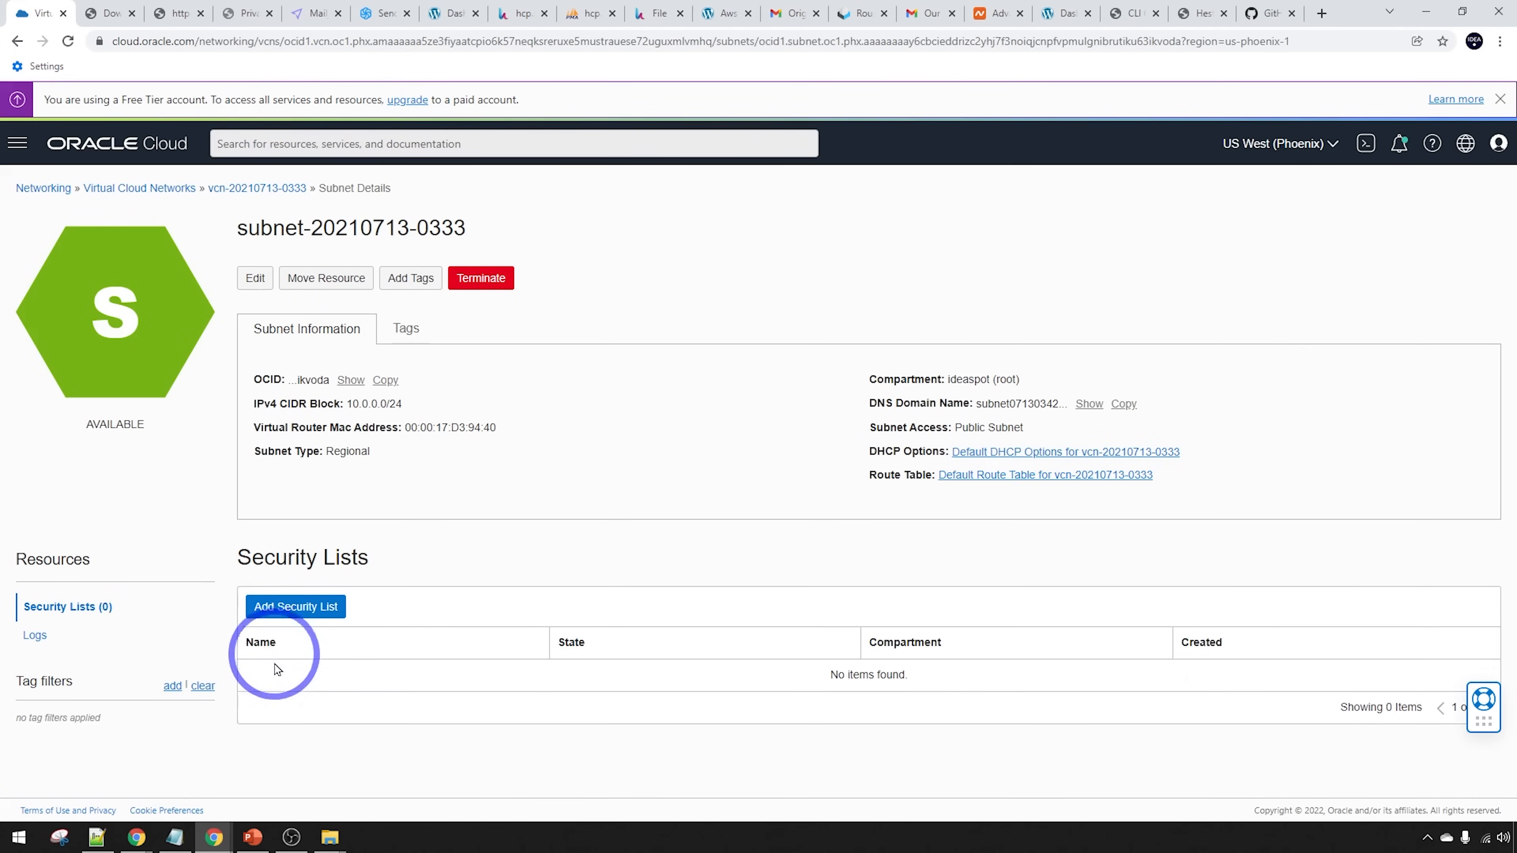
{"action": "left_click", "coordinate": [276, 679]}
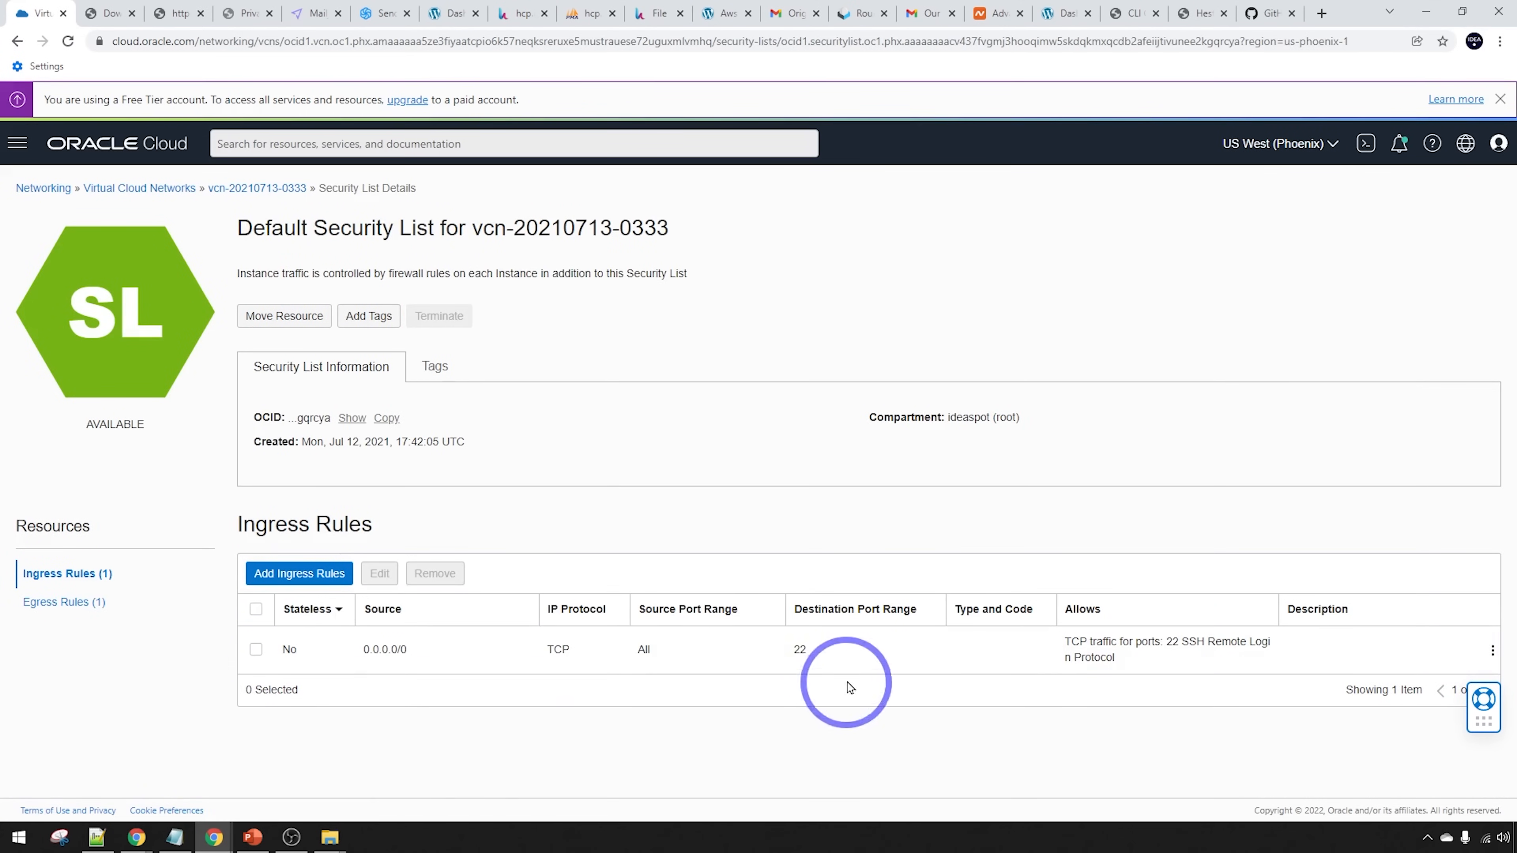
{"action": "left_click", "coordinate": [277, 572]}
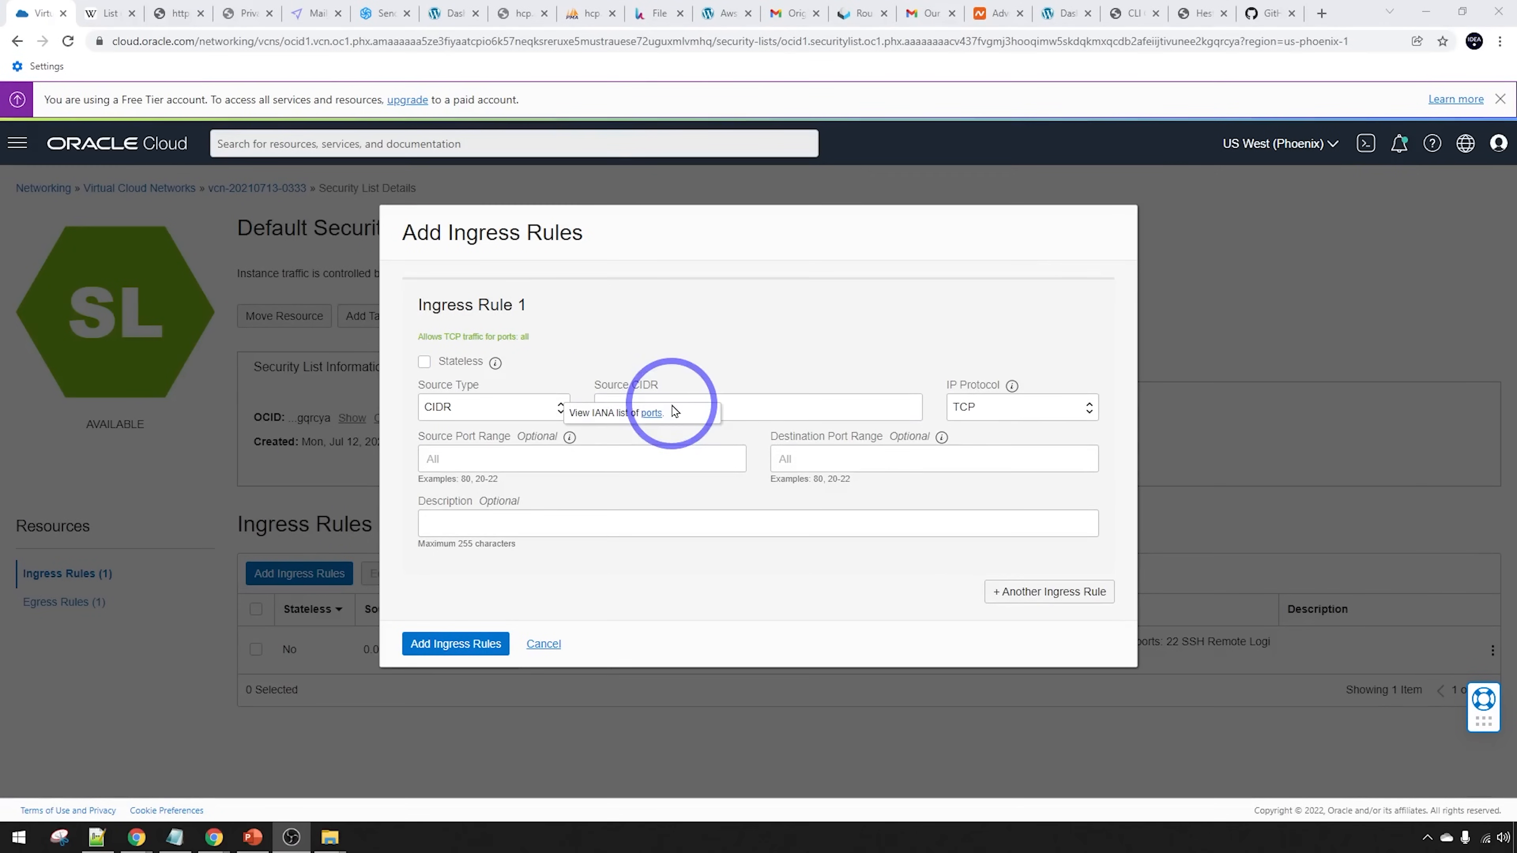
Add a TCP ingress rule from 0.0.0.0/0 for ports 8083,80,443,143,993,110,995,25,465,587 described 'hestia'
{"action": "left_click", "coordinate": [742, 400]}
{"action": "type", "text": "0.0.0.0/0"}
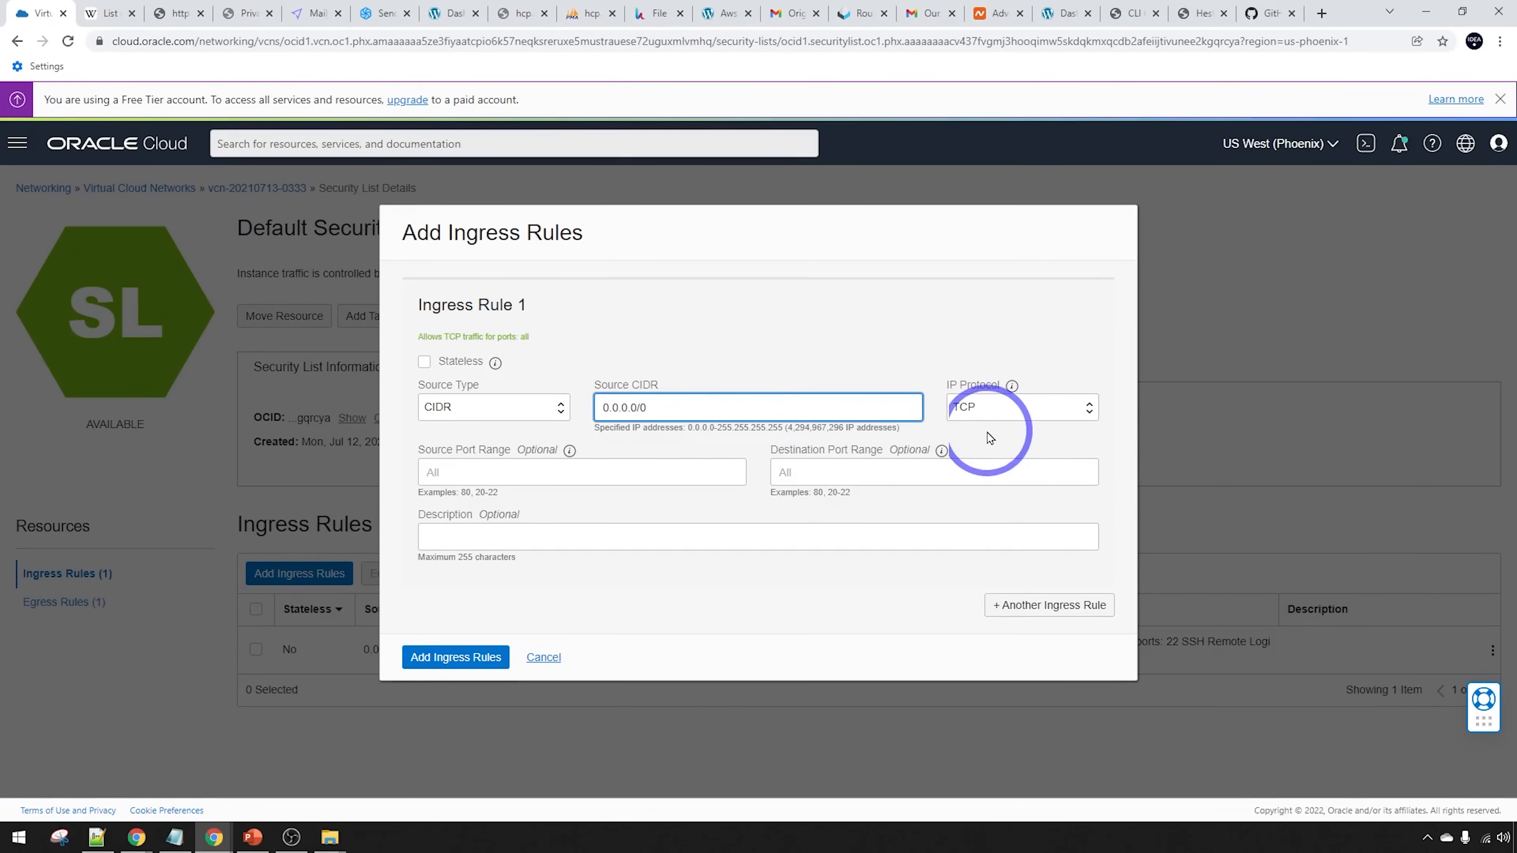
{"action": "left_click", "coordinate": [822, 471]}
{"action": "type", "text": "8083,80,443,143,993,110,995,25,465,587"}
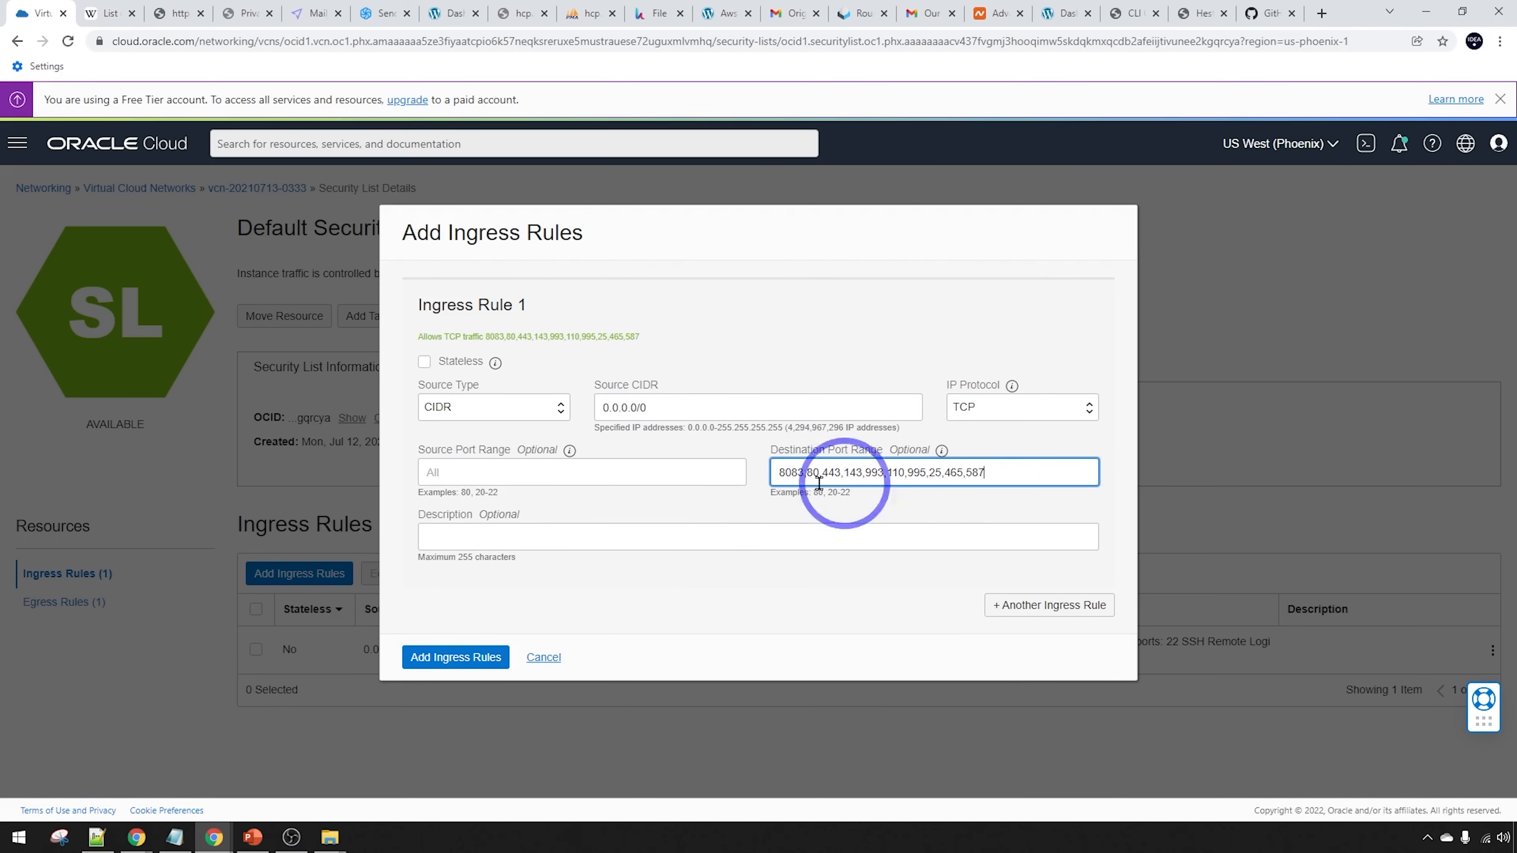
{"action": "left_click", "coordinate": [463, 538]}
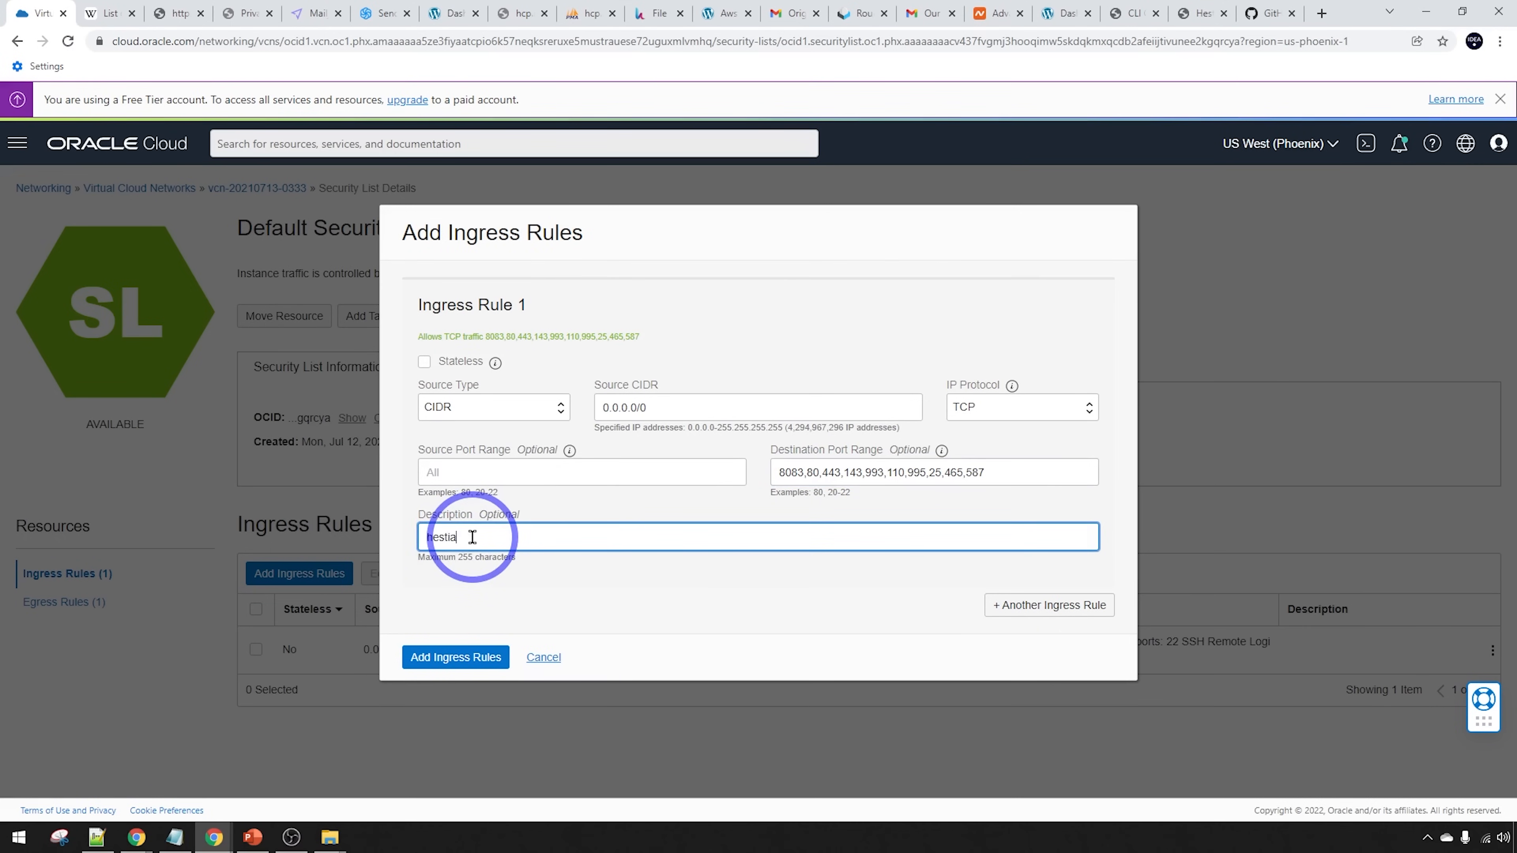
{"action": "left_click", "coordinate": [431, 646]}
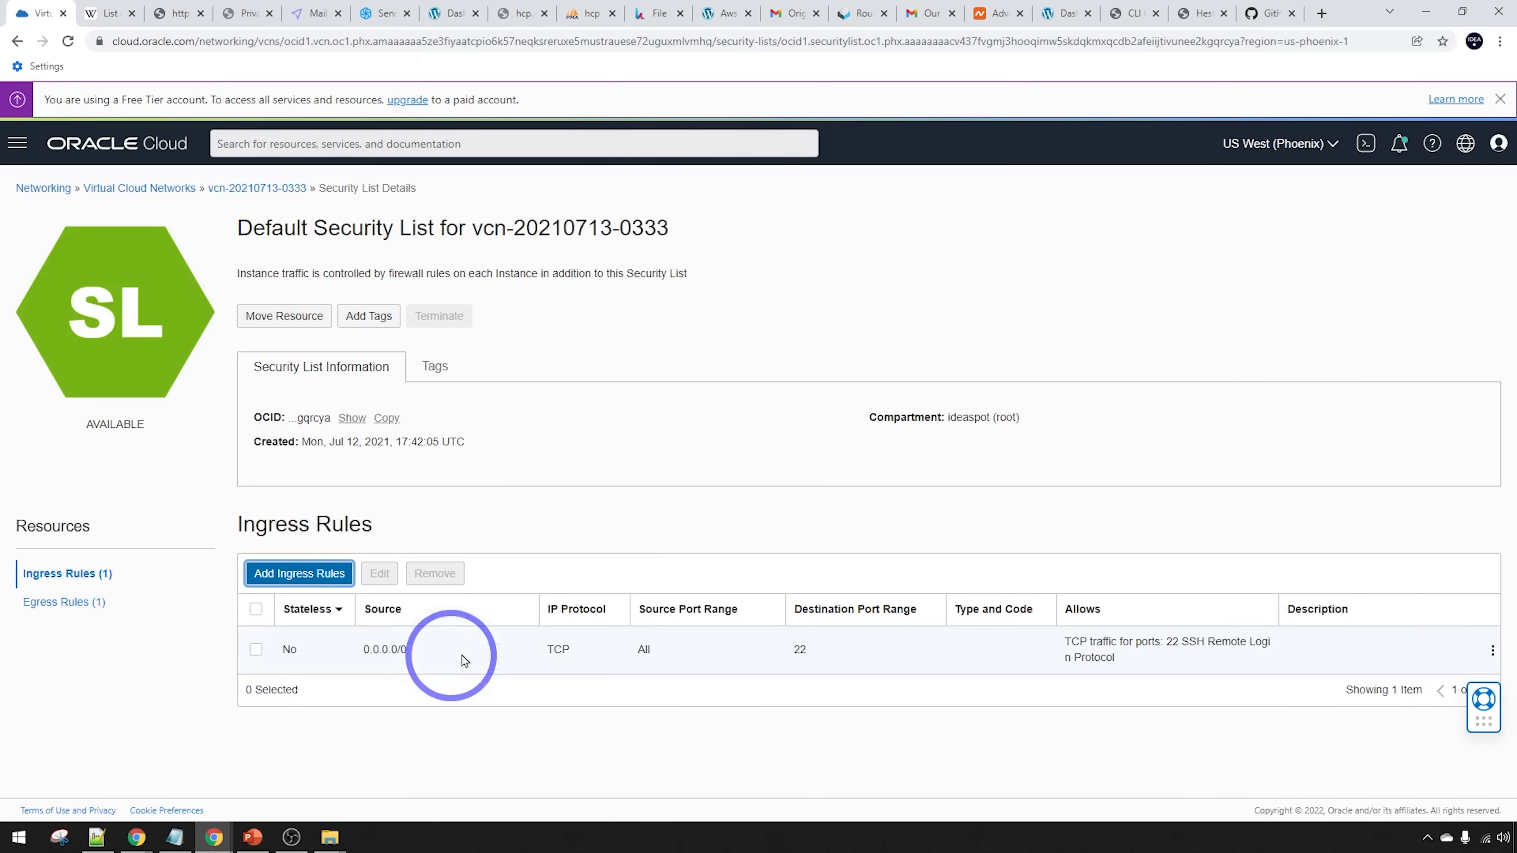
{"action": "scroll", "coordinate": [725, 502], "scroll_direction": "down", "scroll_amount": 5}
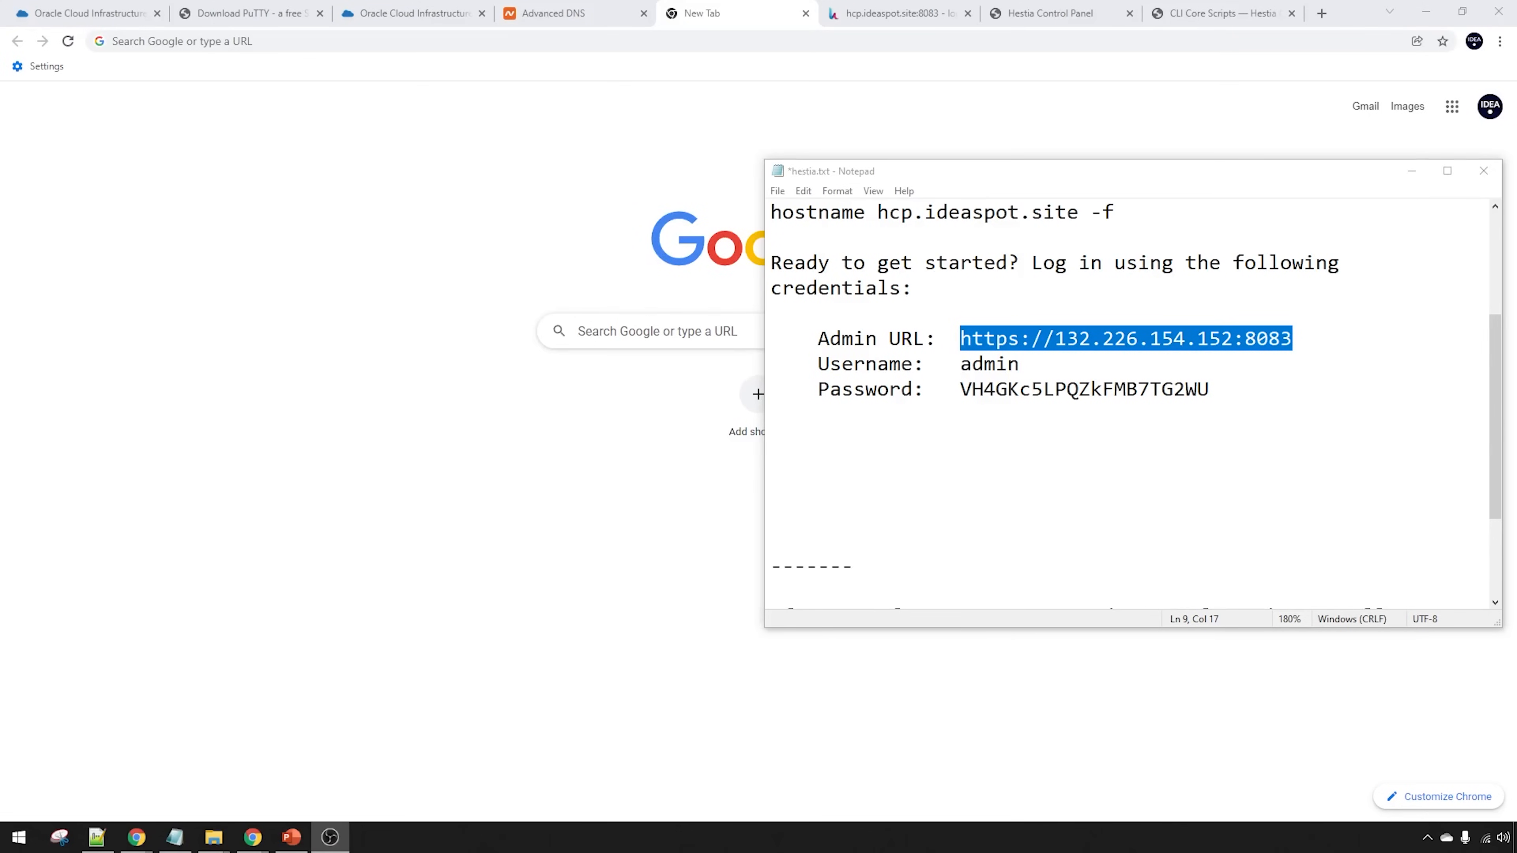
Load the admin URL 132.226.154.152:8083 in Chrome and expand the certificate warning's details
{"action": "right_click", "coordinate": [1127, 336]}
{"action": "left_click", "coordinate": [1165, 384]}
{"action": "left_click", "coordinate": [394, 42]}
{"action": "key", "text": "ctrl+v"}
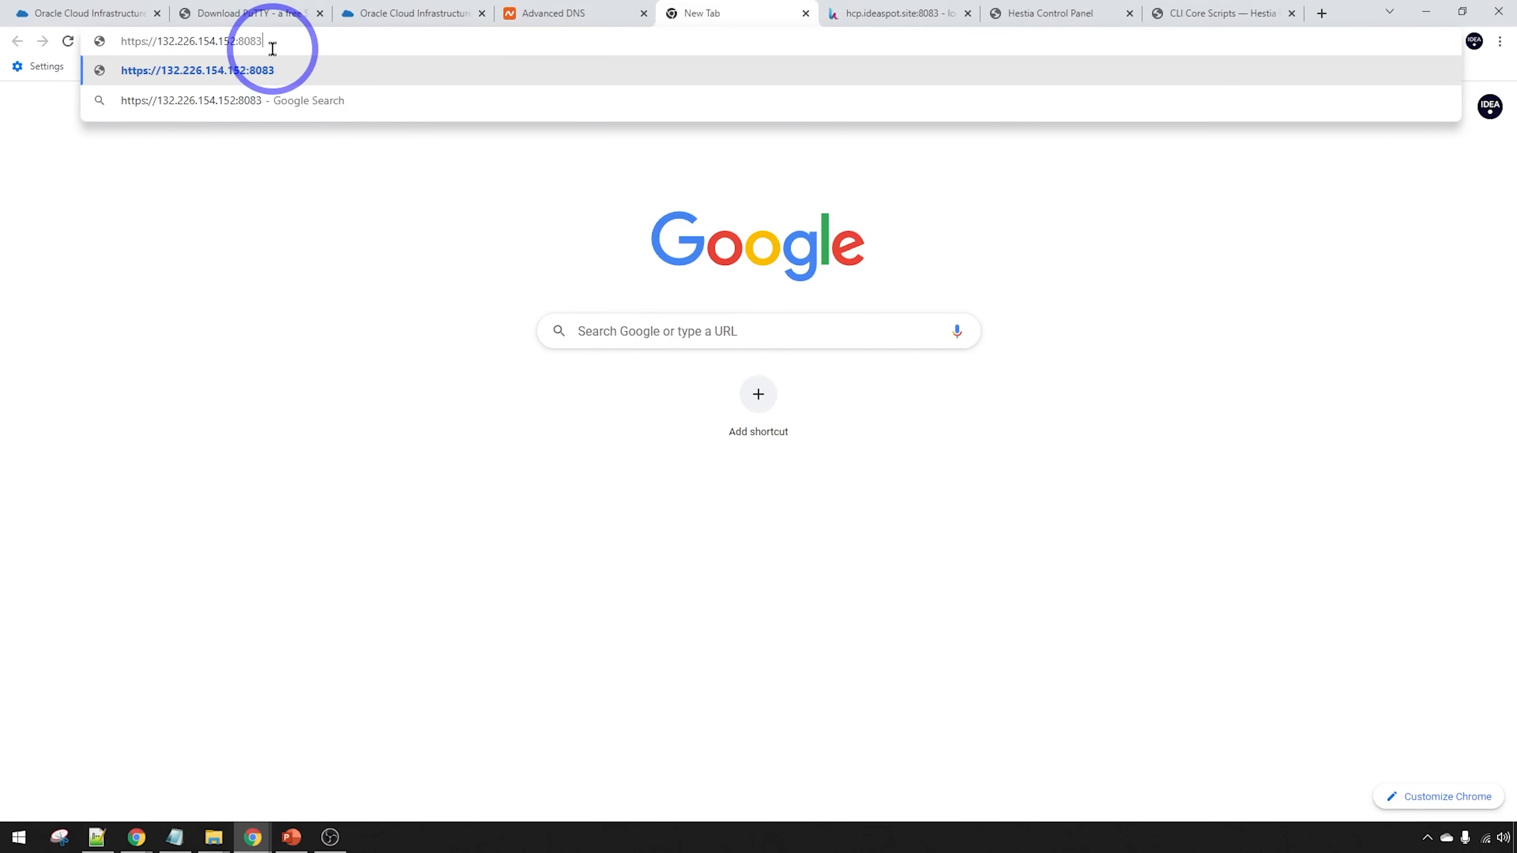
{"action": "key", "text": "Return"}
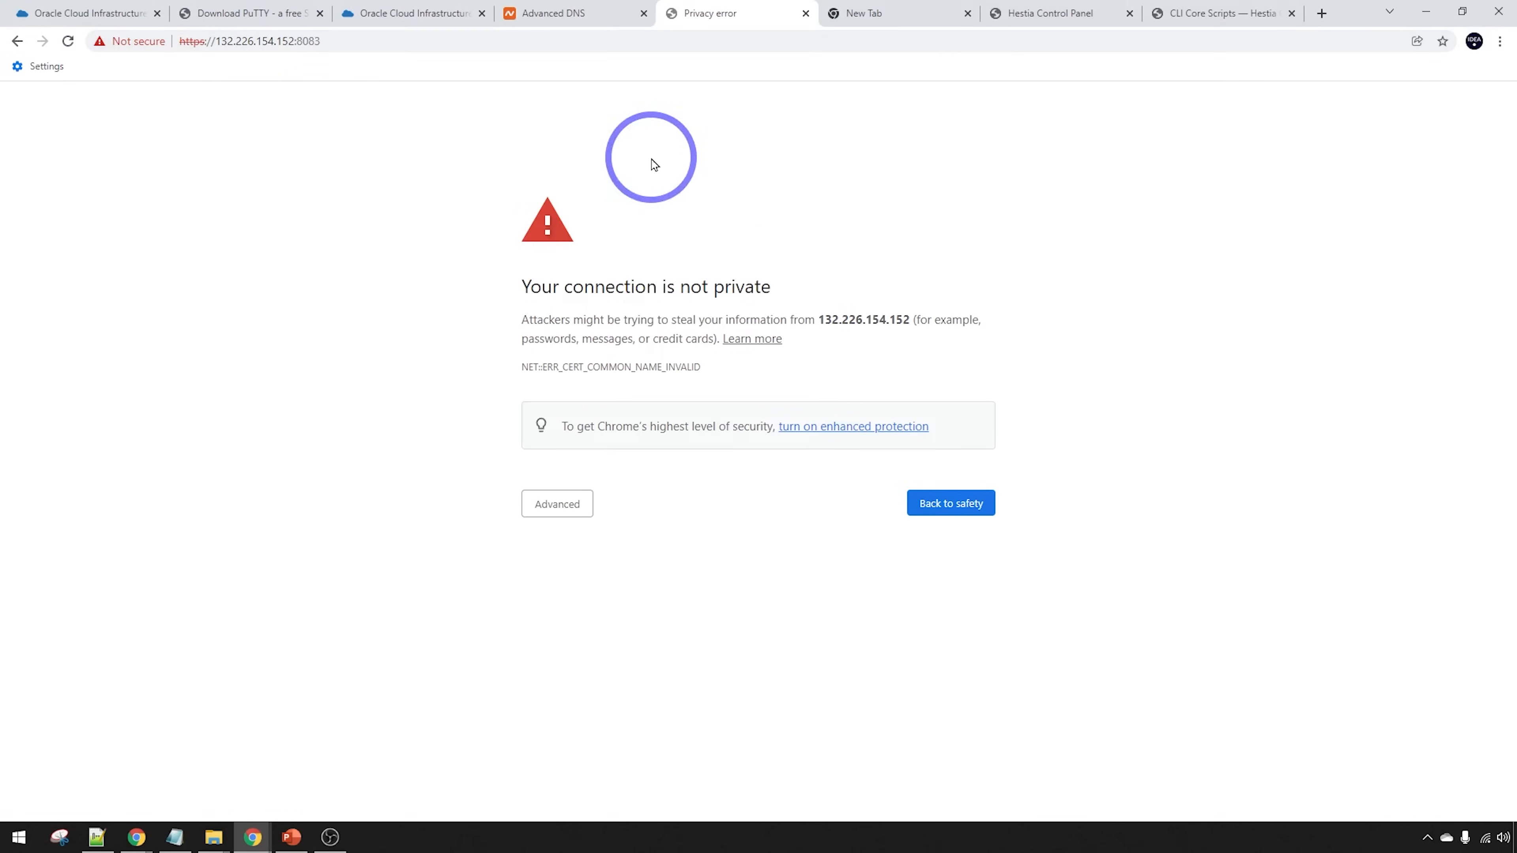
{"action": "left_click", "coordinate": [542, 516]}
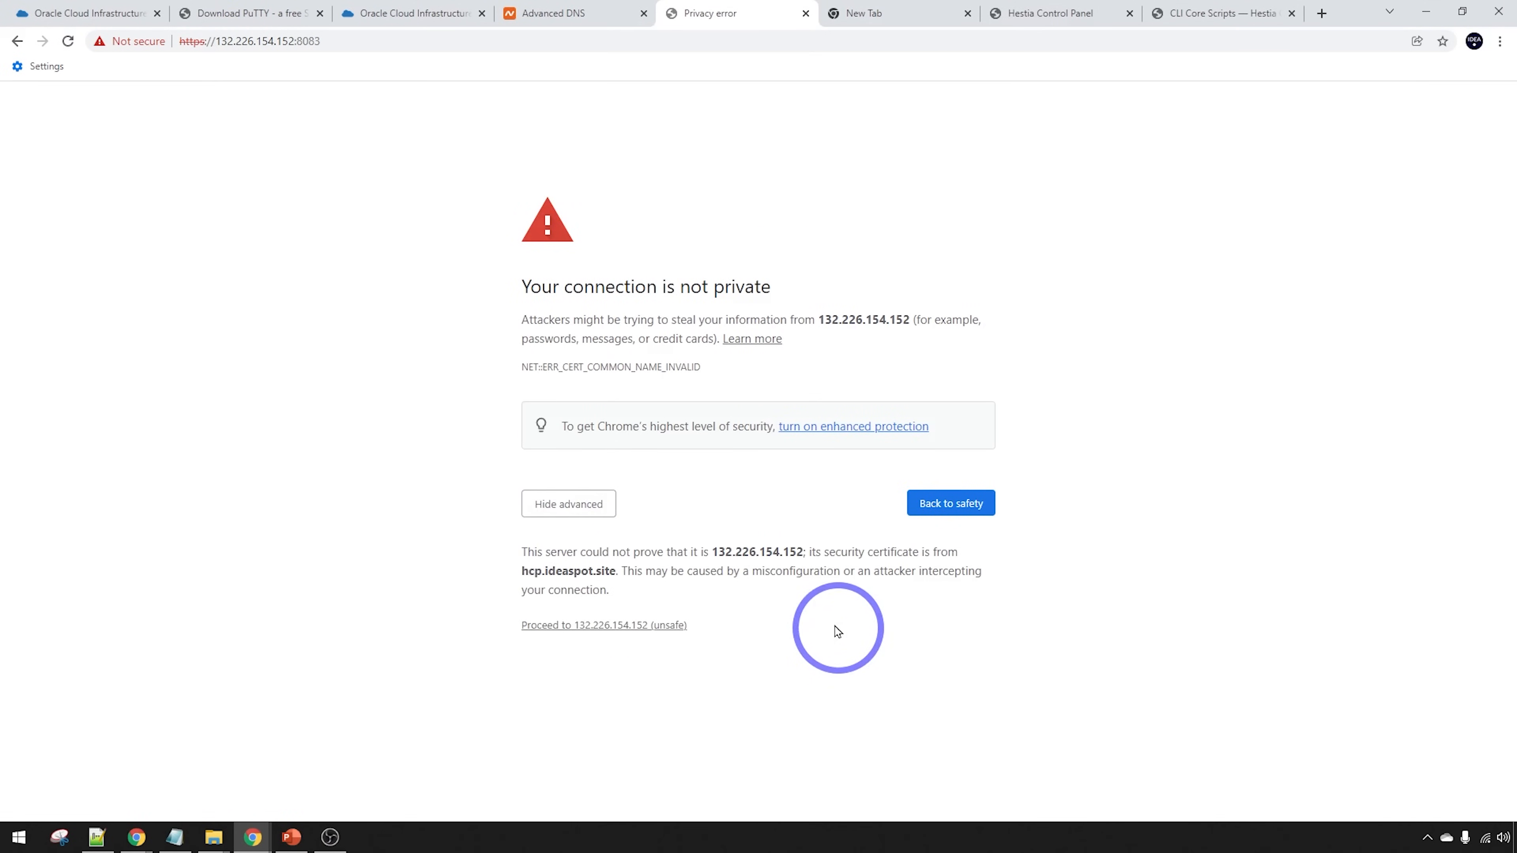
Copy the certificate hostname hcp.ideaspot.site and paste it into the new tab's address bar
{"action": "left_click", "coordinate": [578, 9]}
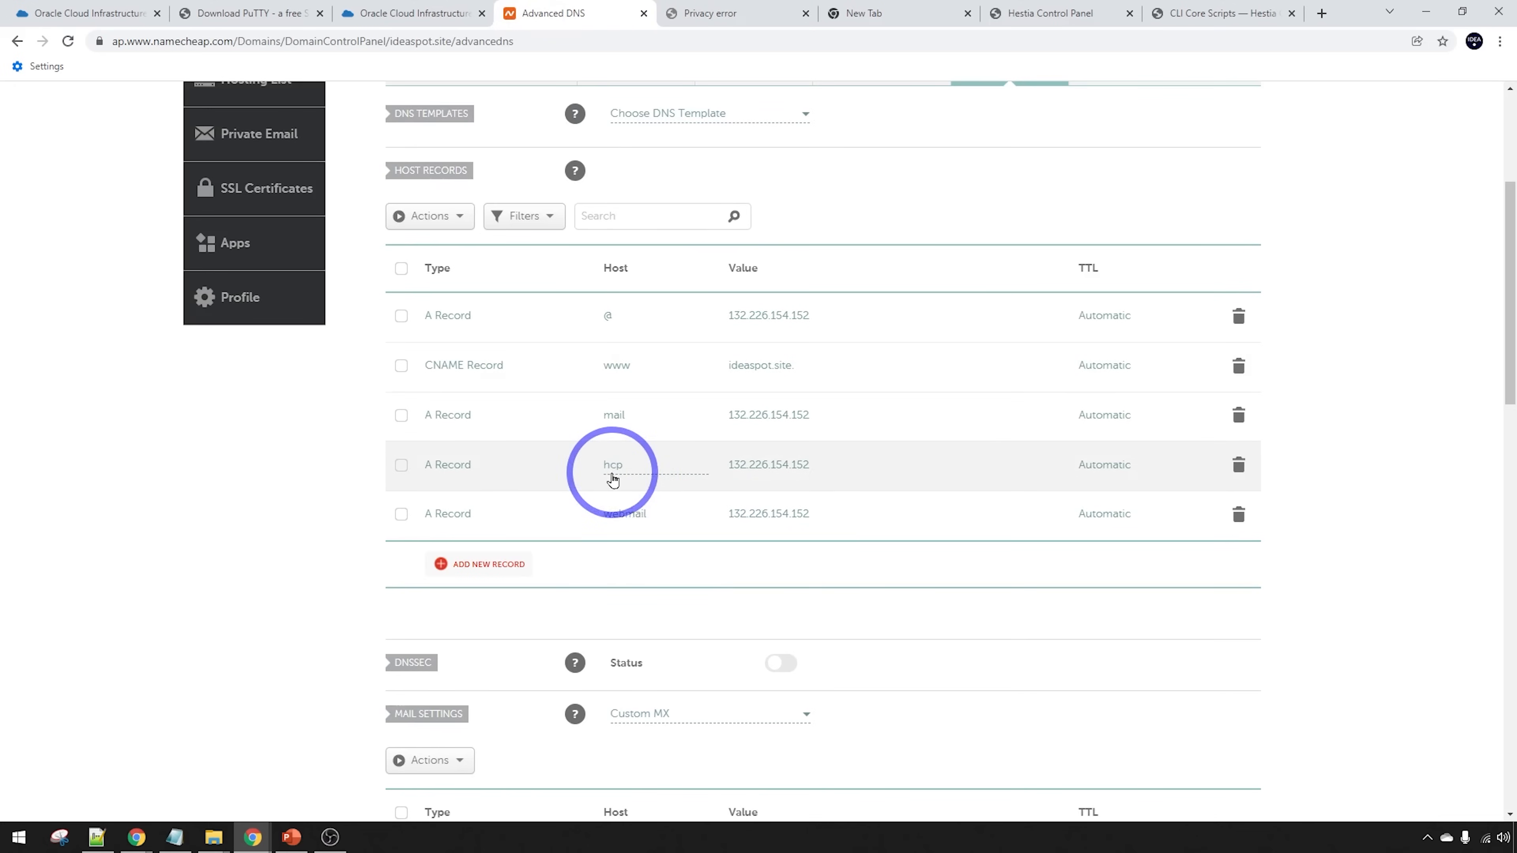
{"action": "left_click", "coordinate": [729, 8]}
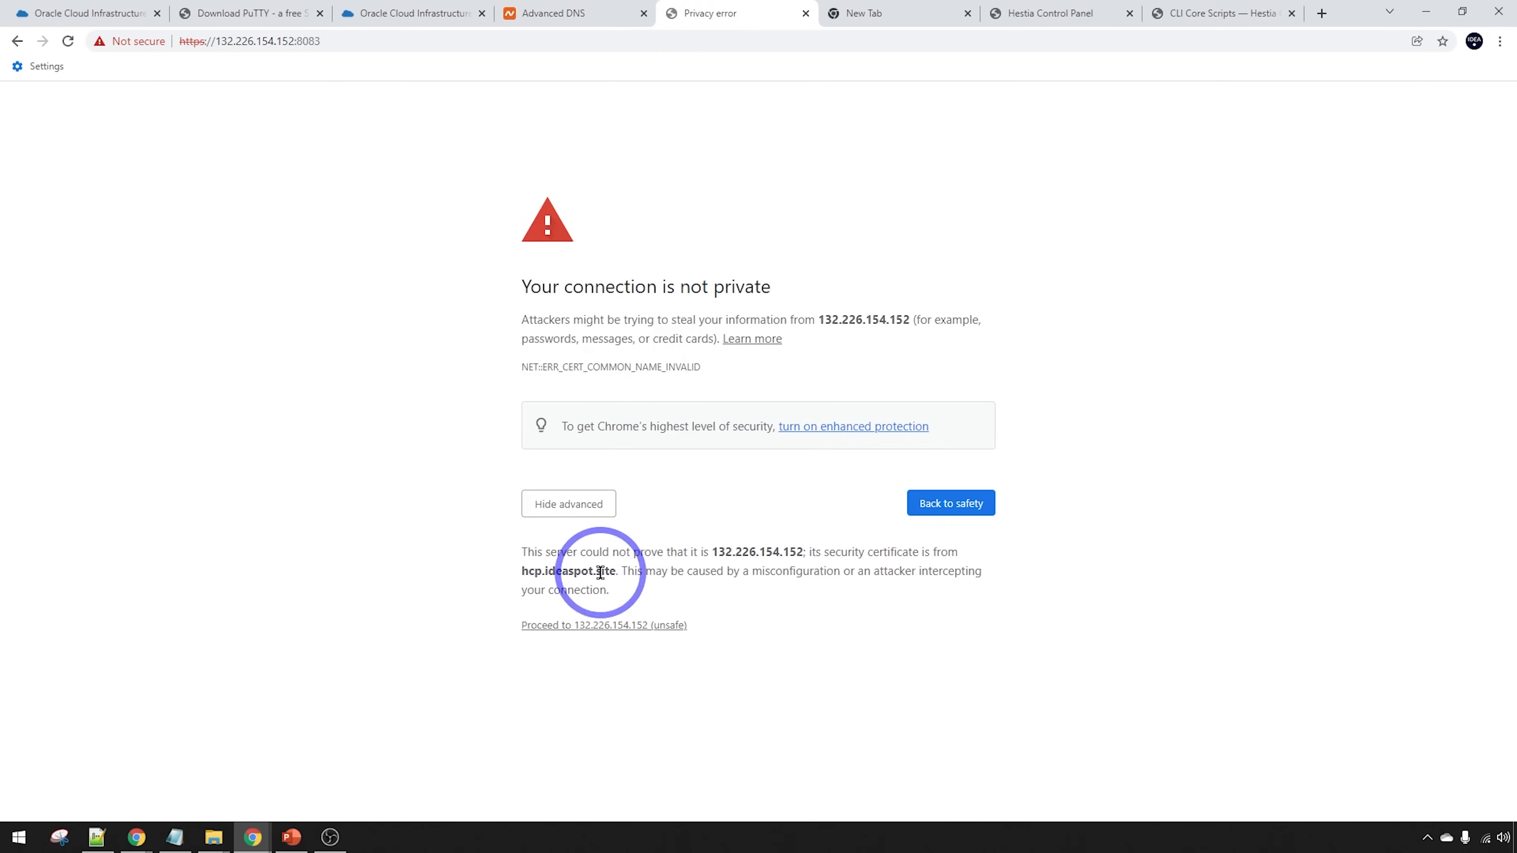
{"action": "double_click", "coordinate": [523, 573]}
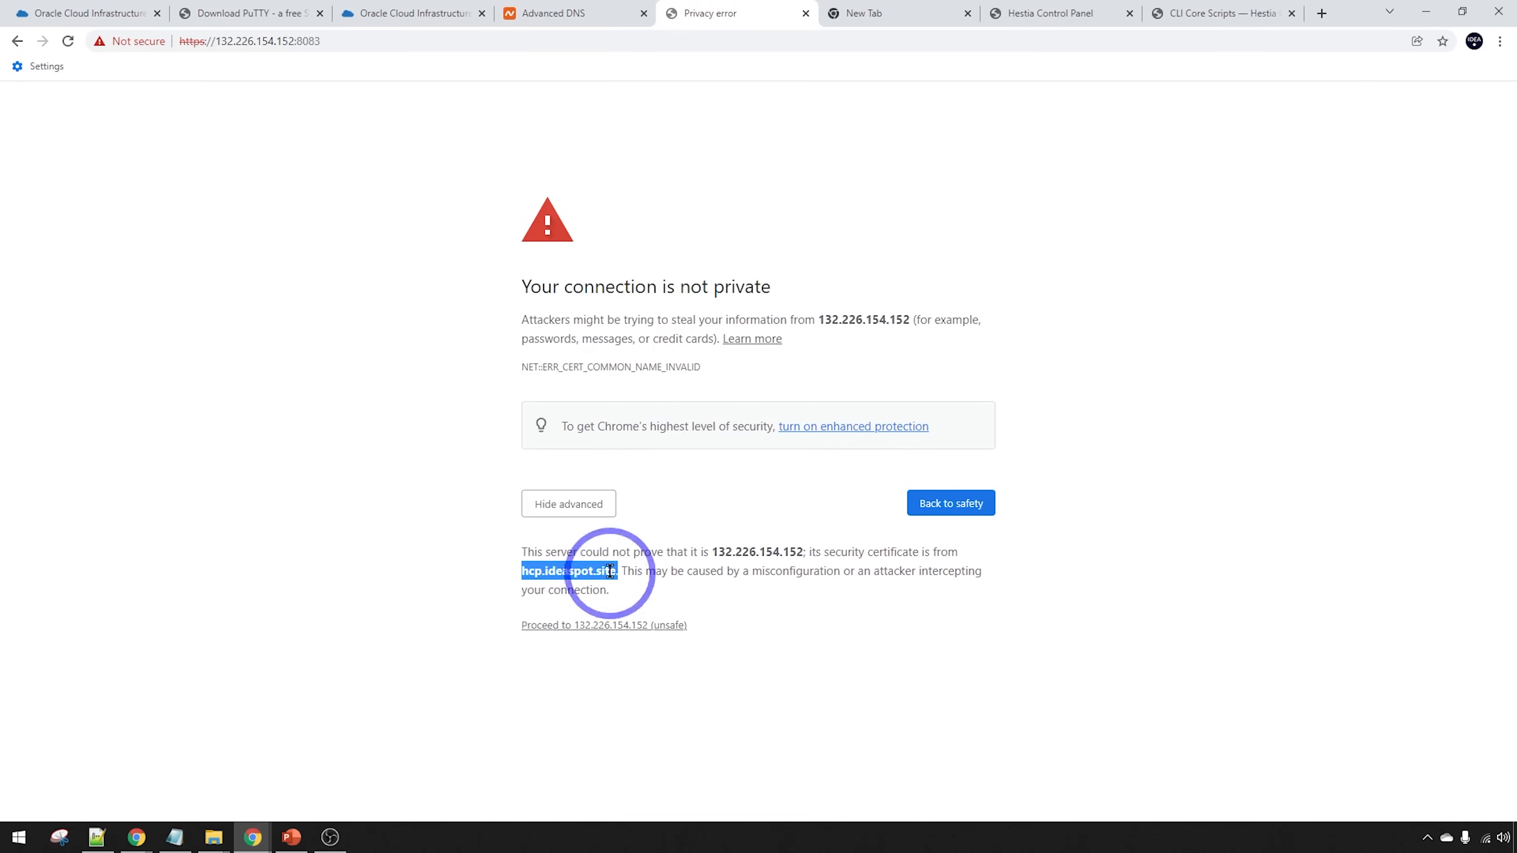
{"action": "left_click", "coordinate": [863, 9]}
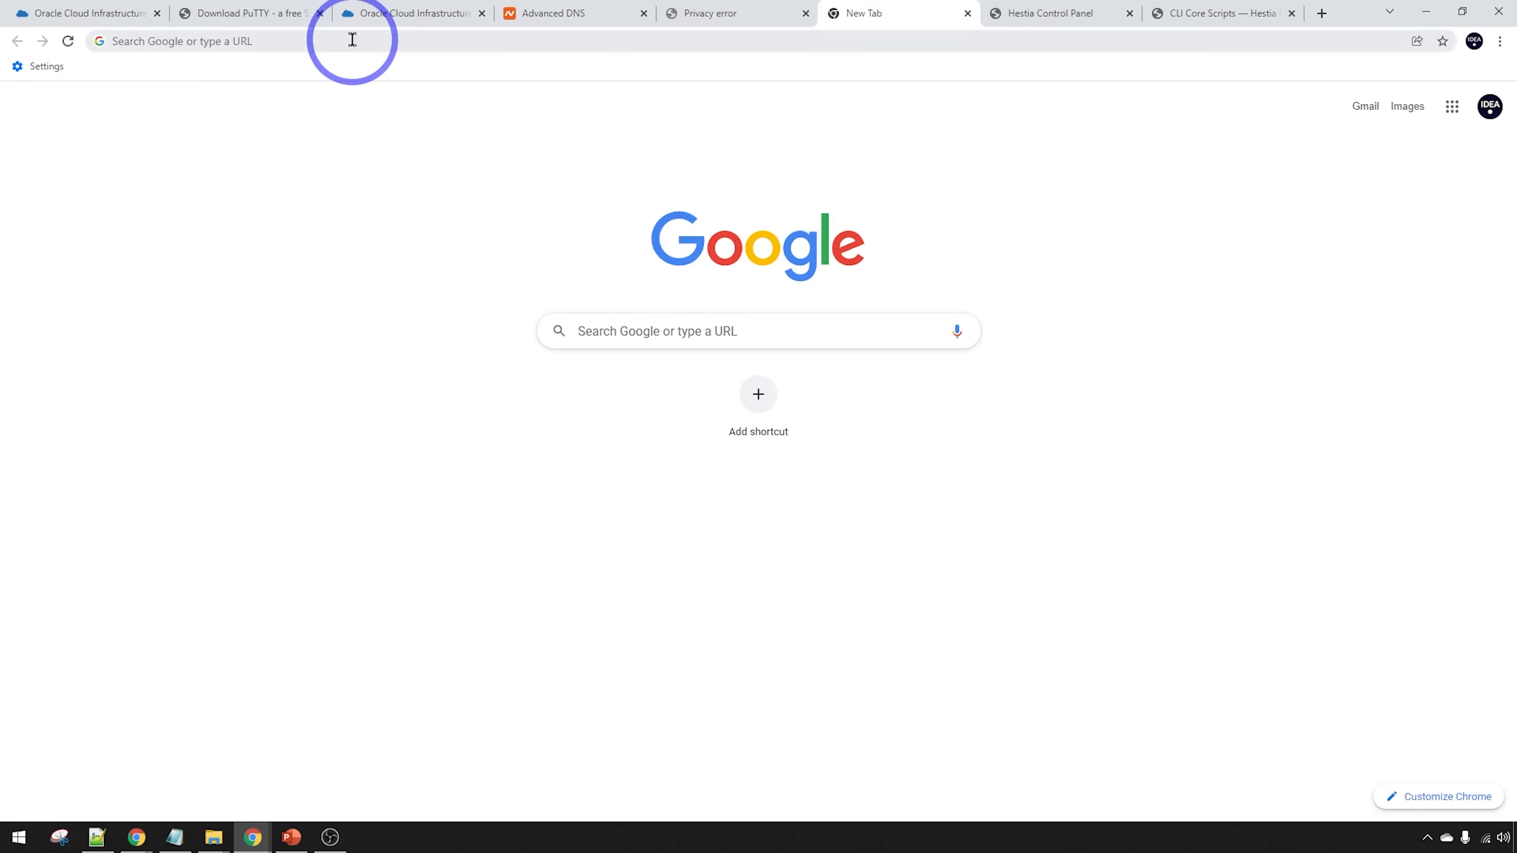
{"action": "key", "text": "ctrl+v"}
Open hcp.ideaspot.site:8083 and log in as admin with the password from the notes
{"action": "type", "text": ":"}
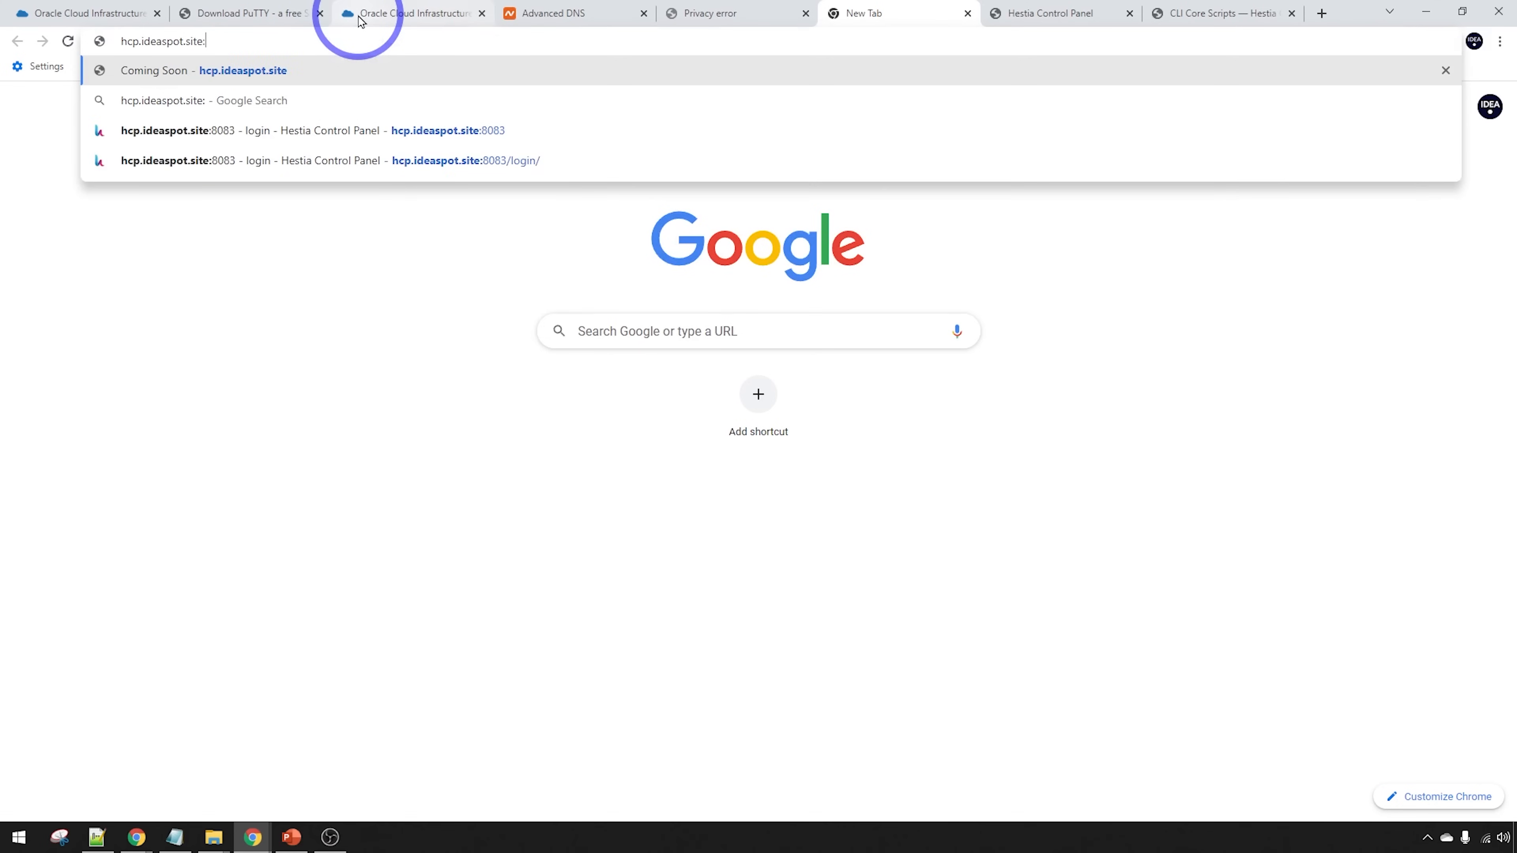
{"action": "type", "text": "8083"}
{"action": "key", "text": "Return"}
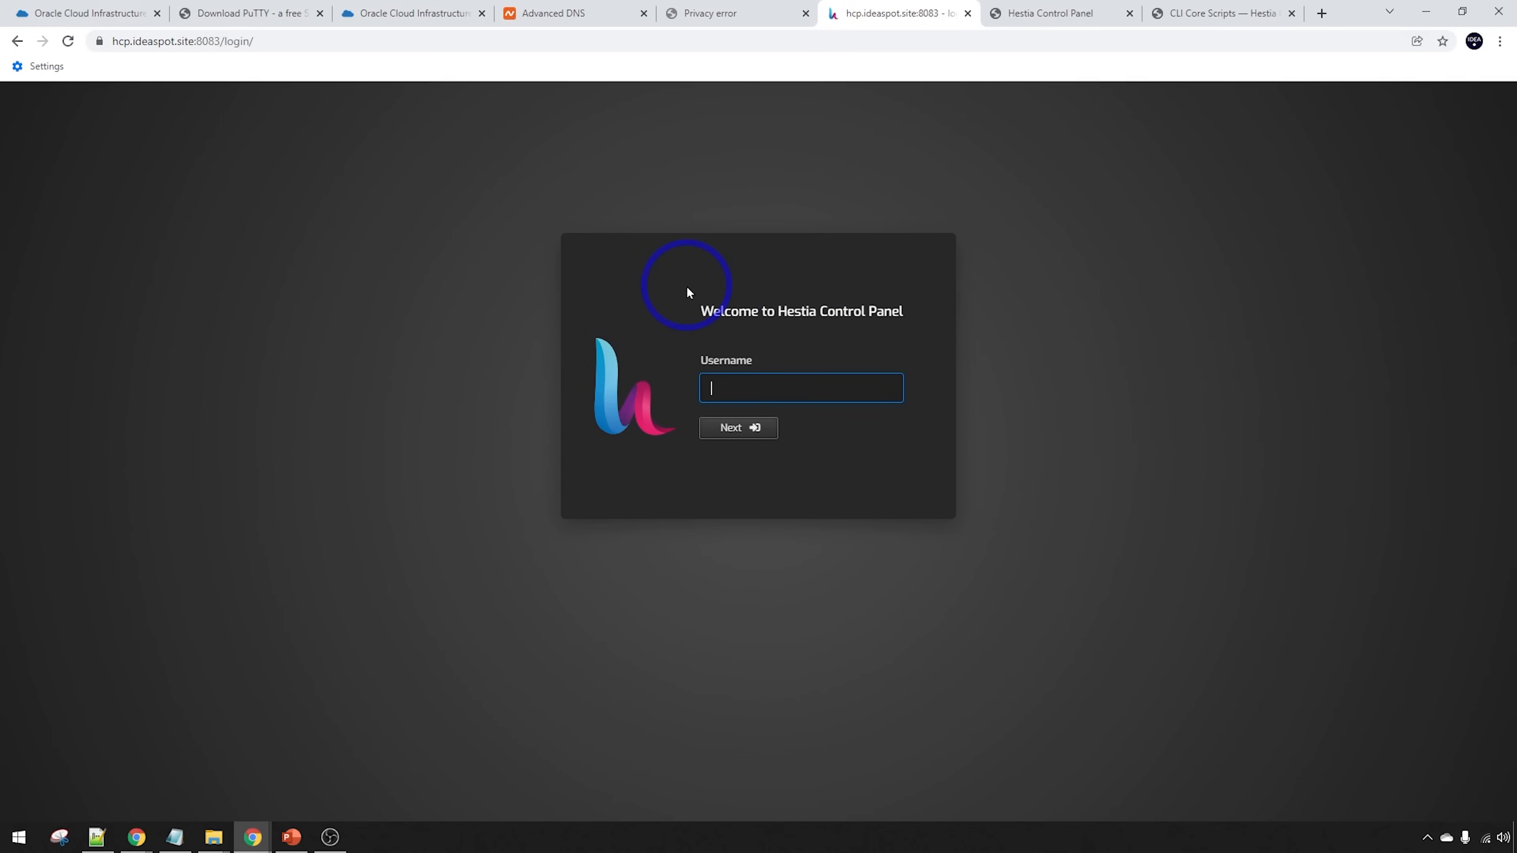
{"action": "key", "text": "alt+Tab"}
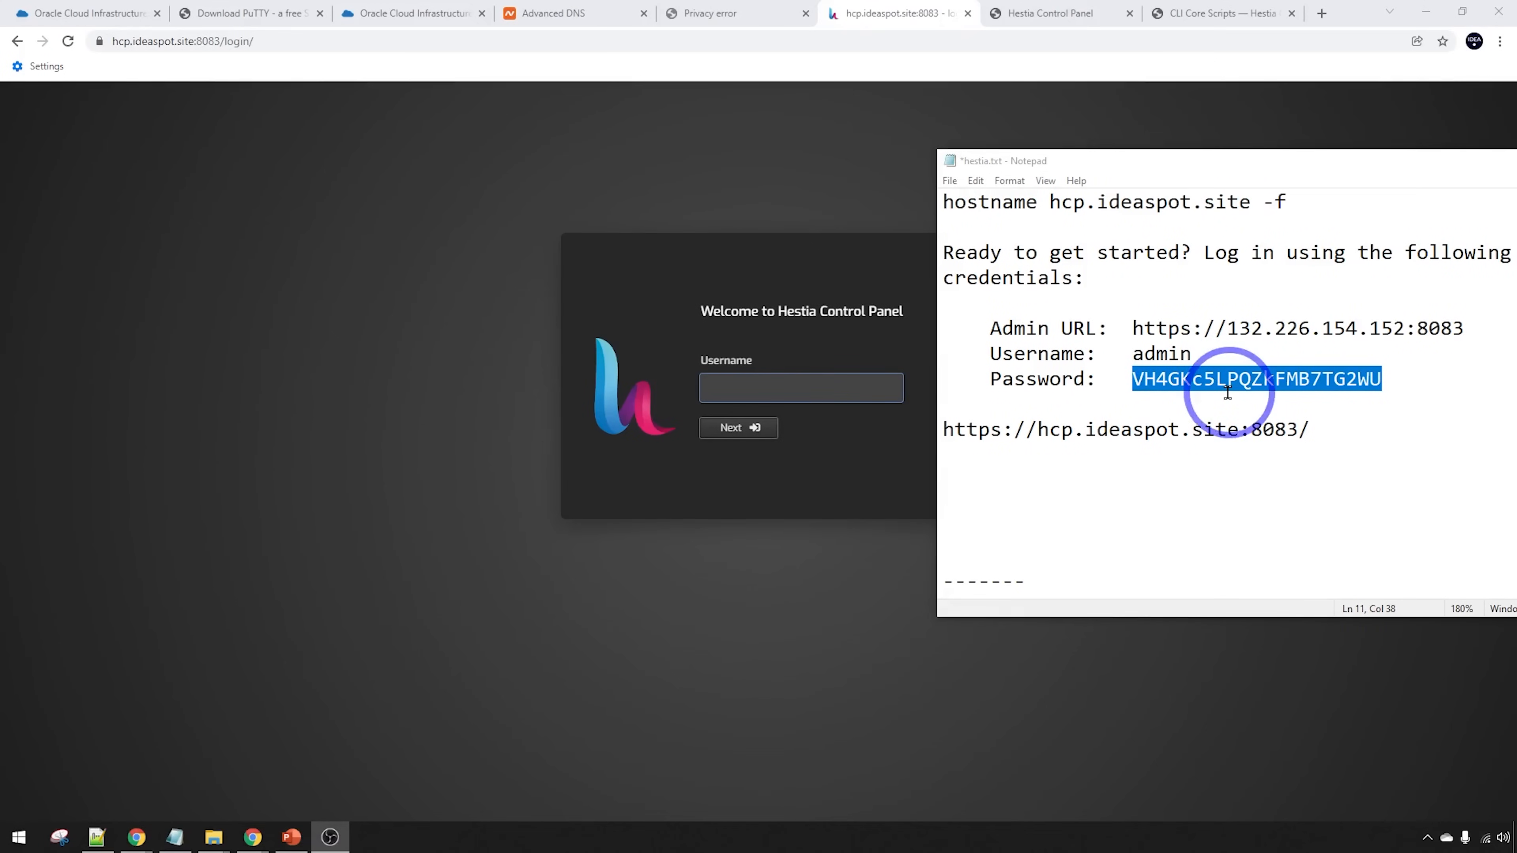
{"action": "left_click", "coordinate": [765, 388]}
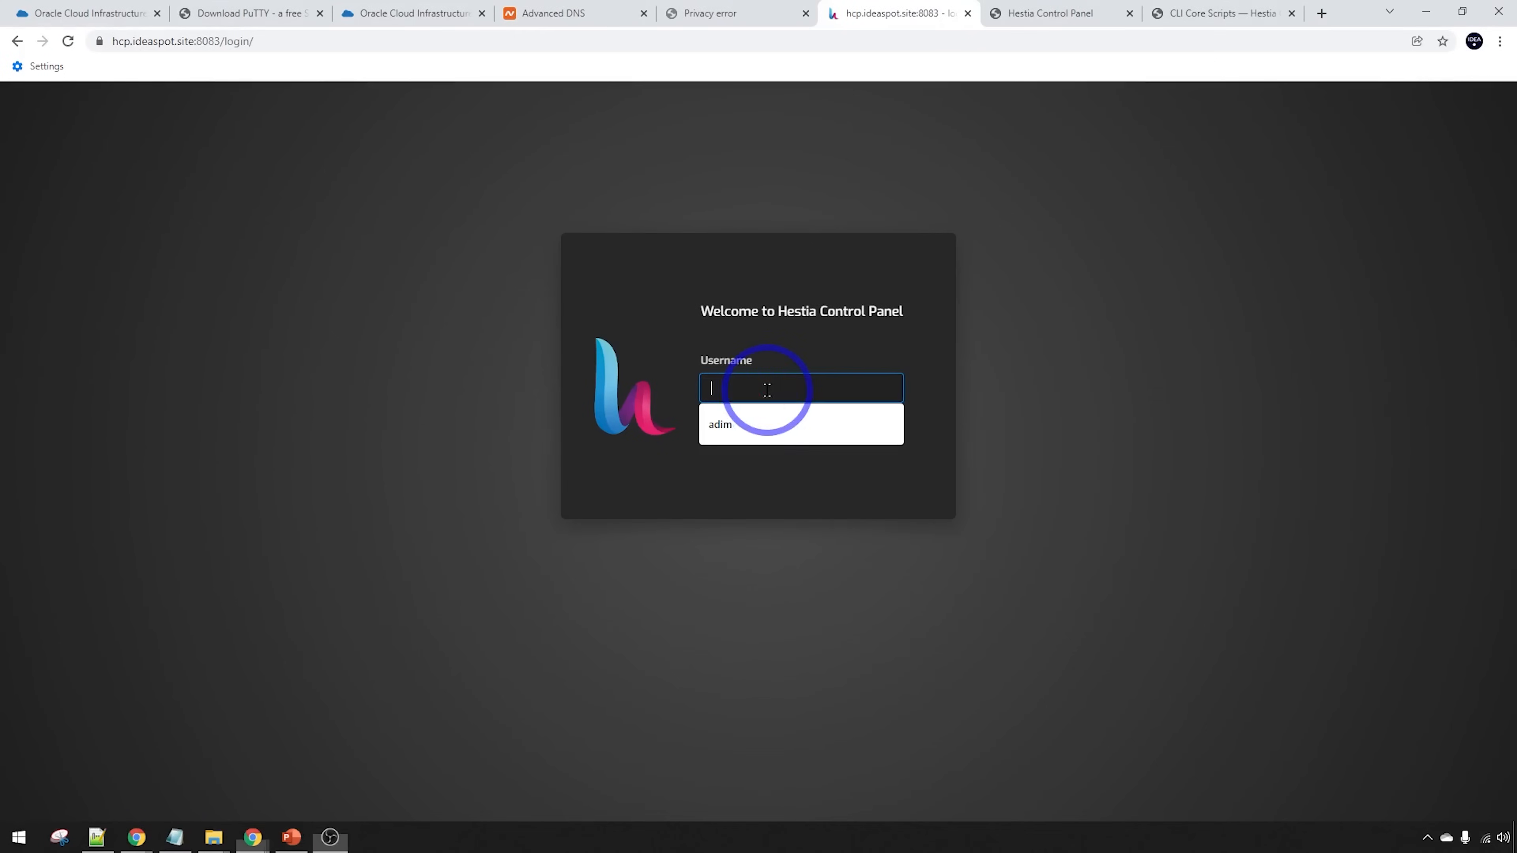
{"action": "type", "text": "admin"}
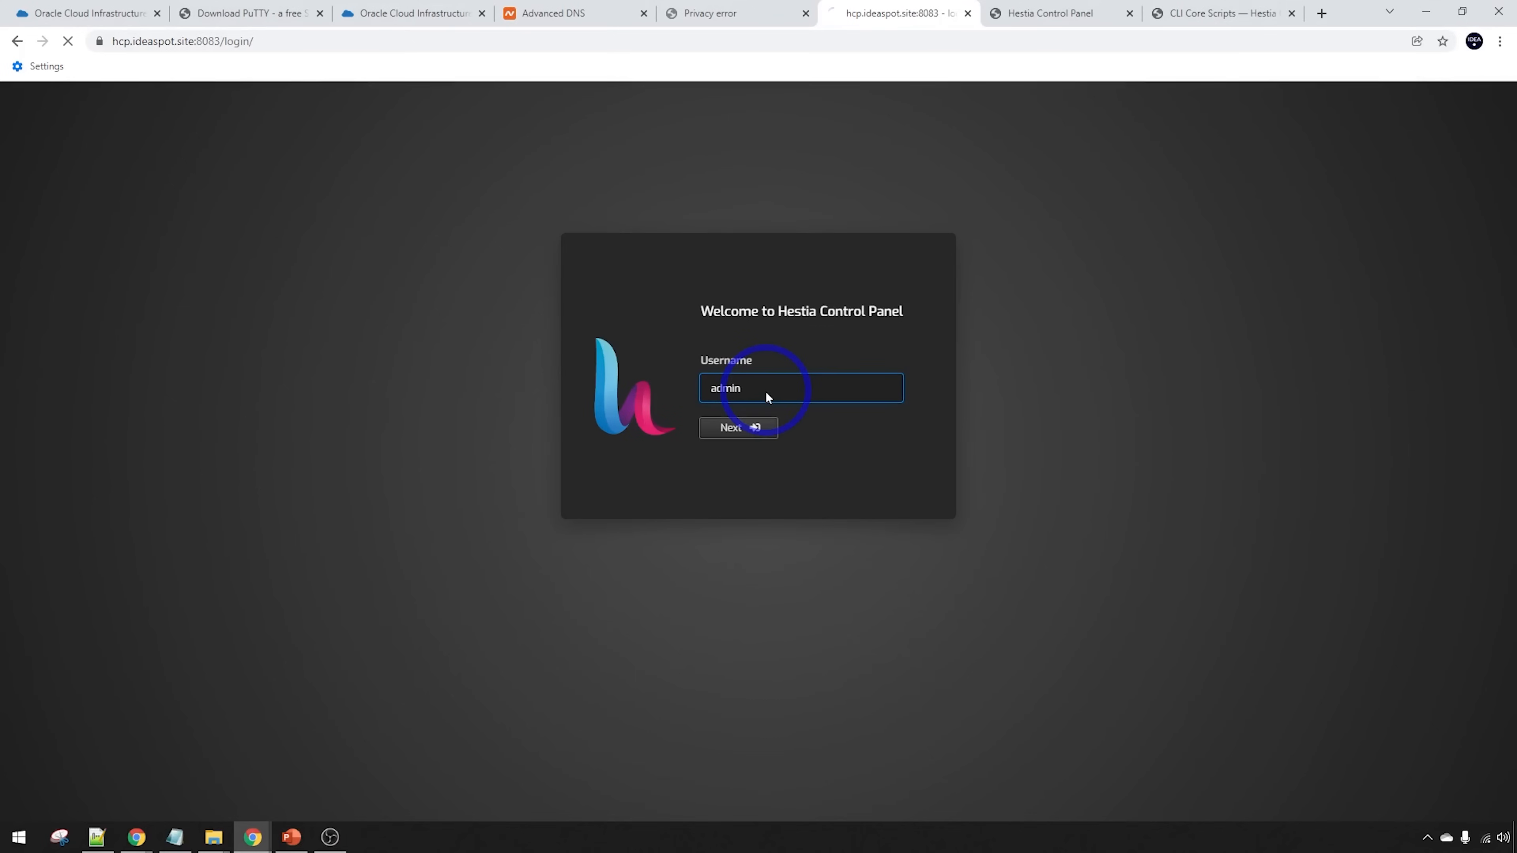
{"action": "left_click", "coordinate": [739, 426]}
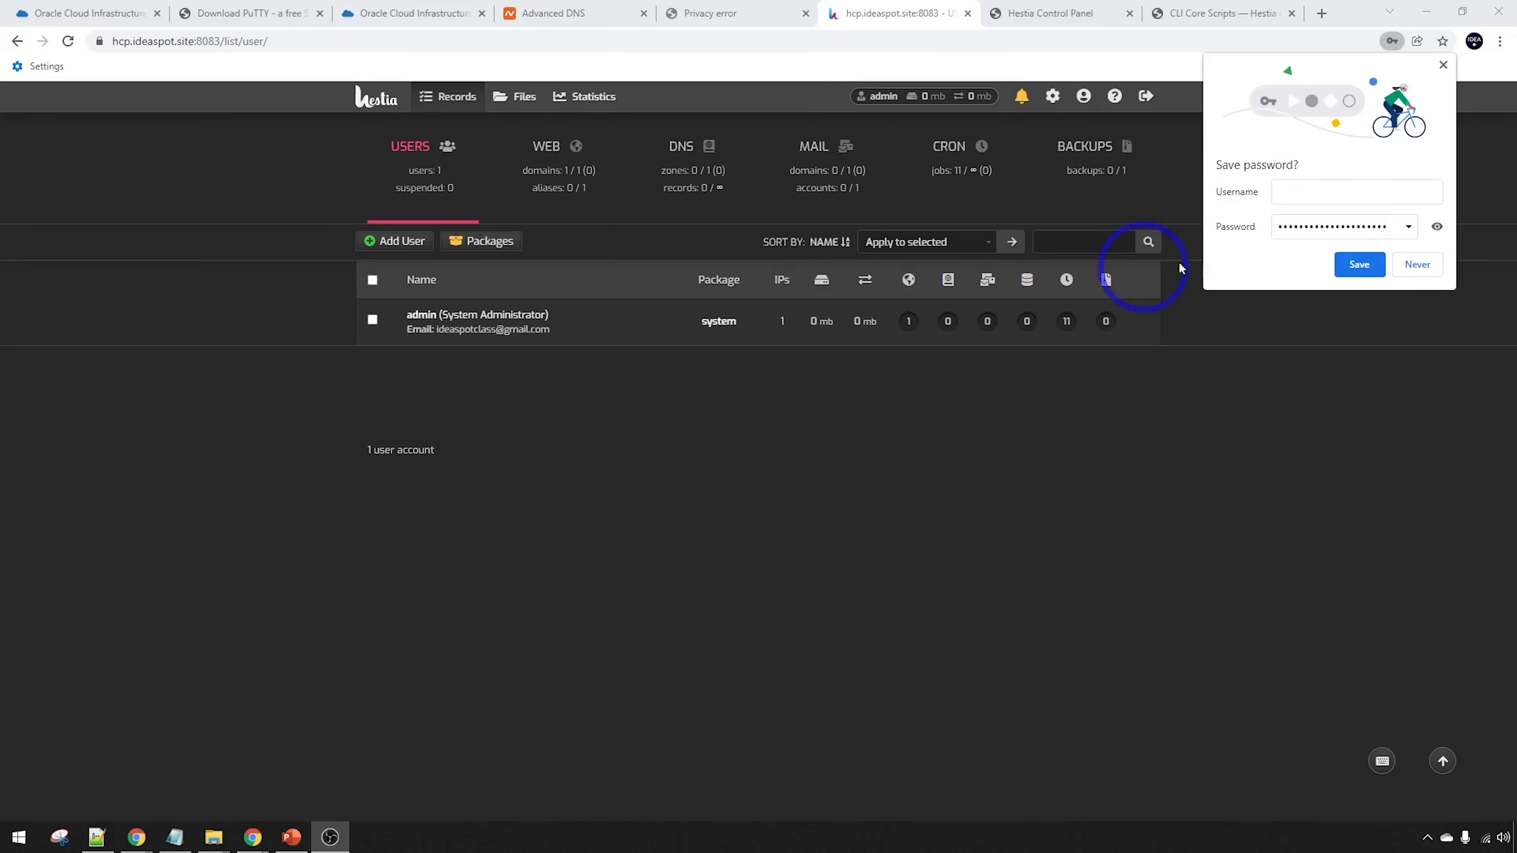
{"action": "left_click", "coordinate": [1355, 194]}
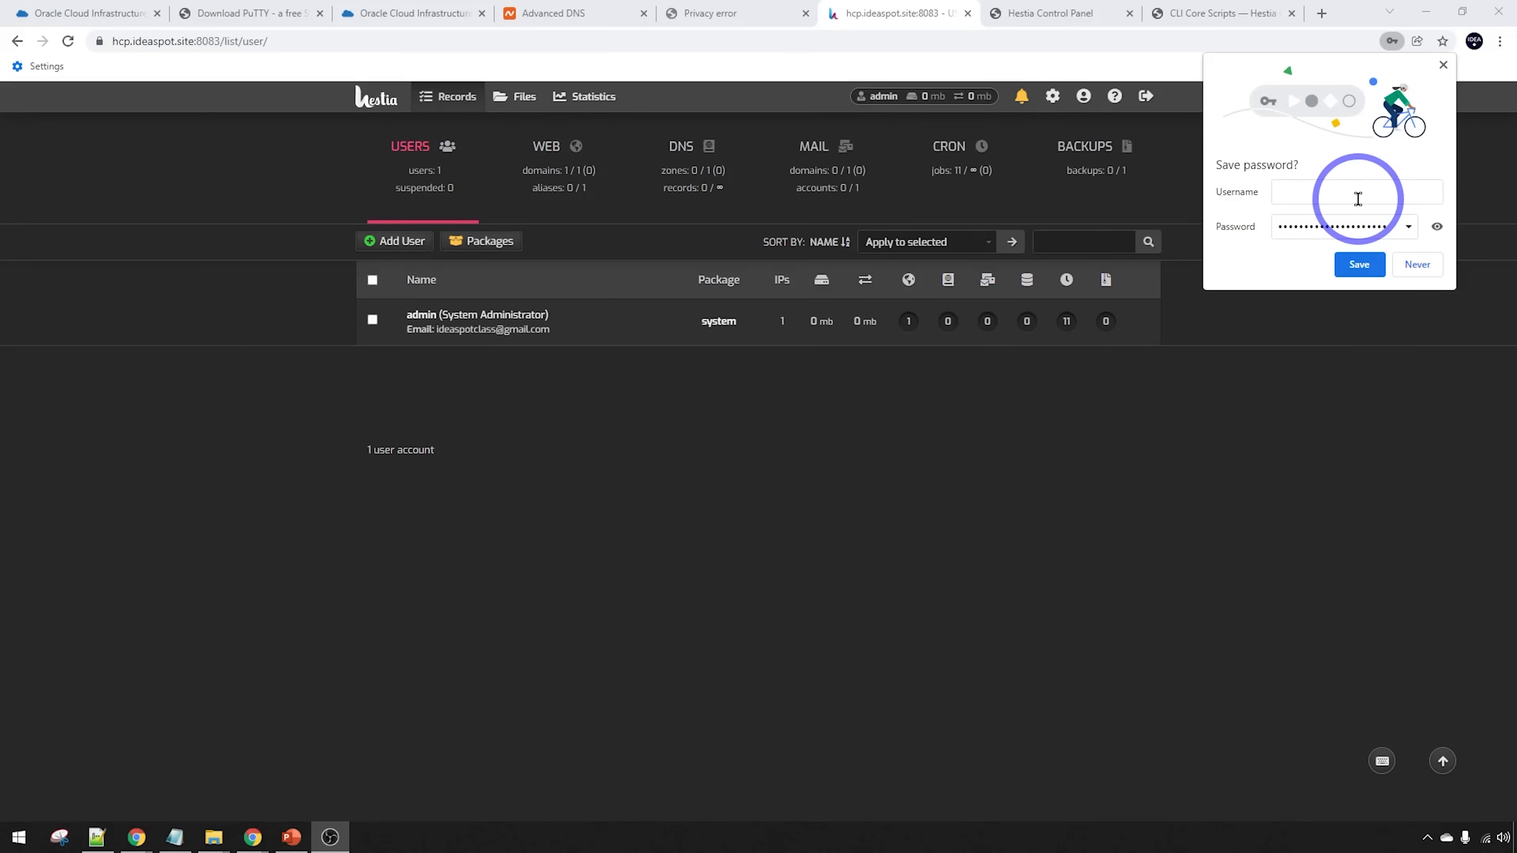
Save the admin login in Chrome, create a new user with name, email and password, and log in as it
{"action": "type", "text": "admin"}
{"action": "key", "text": "Return"}
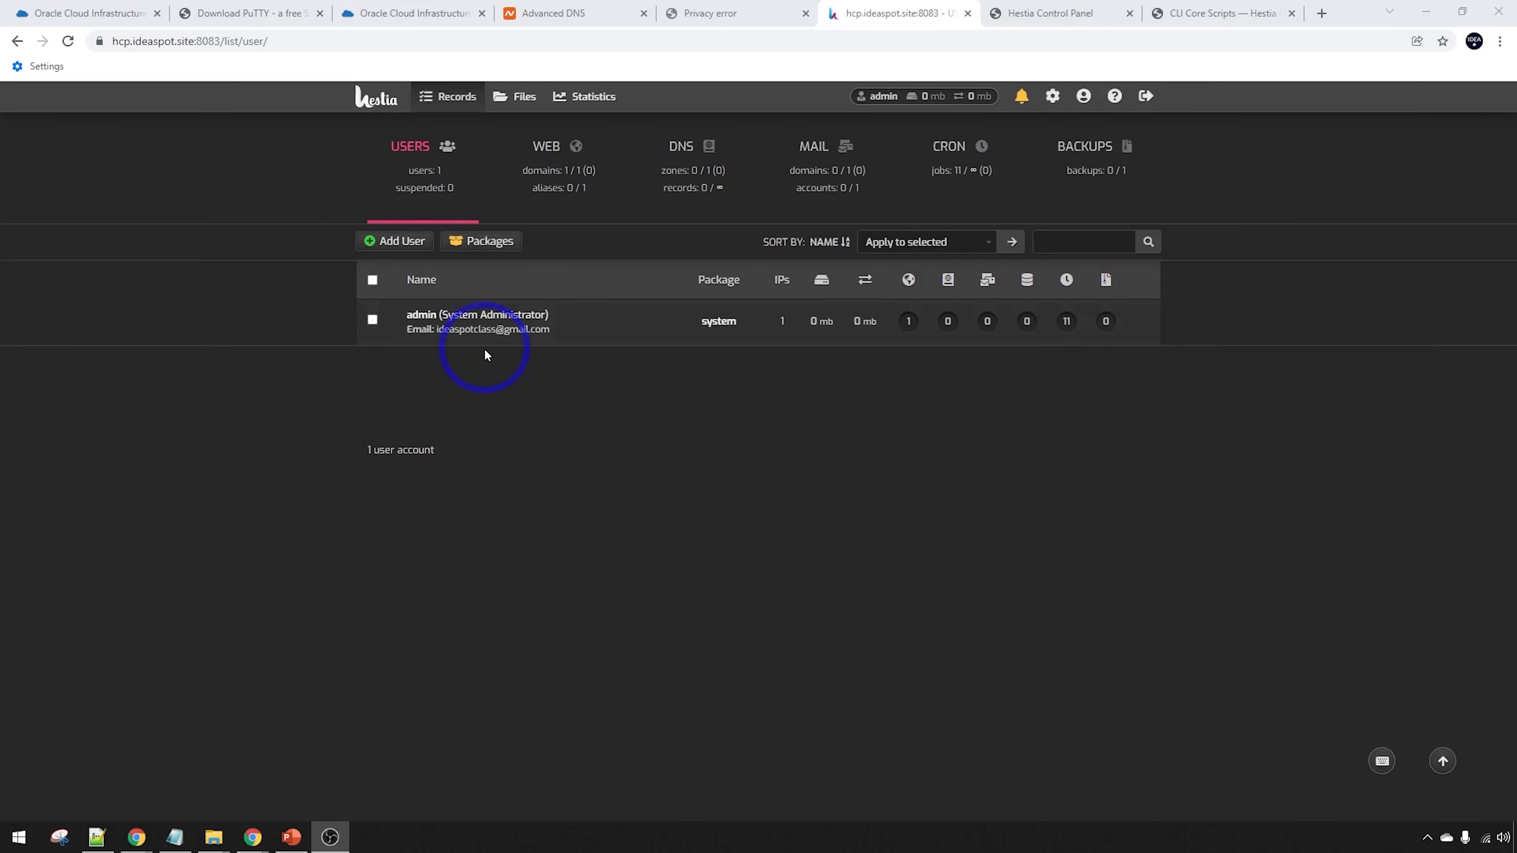
{"action": "left_click", "coordinate": [377, 247]}
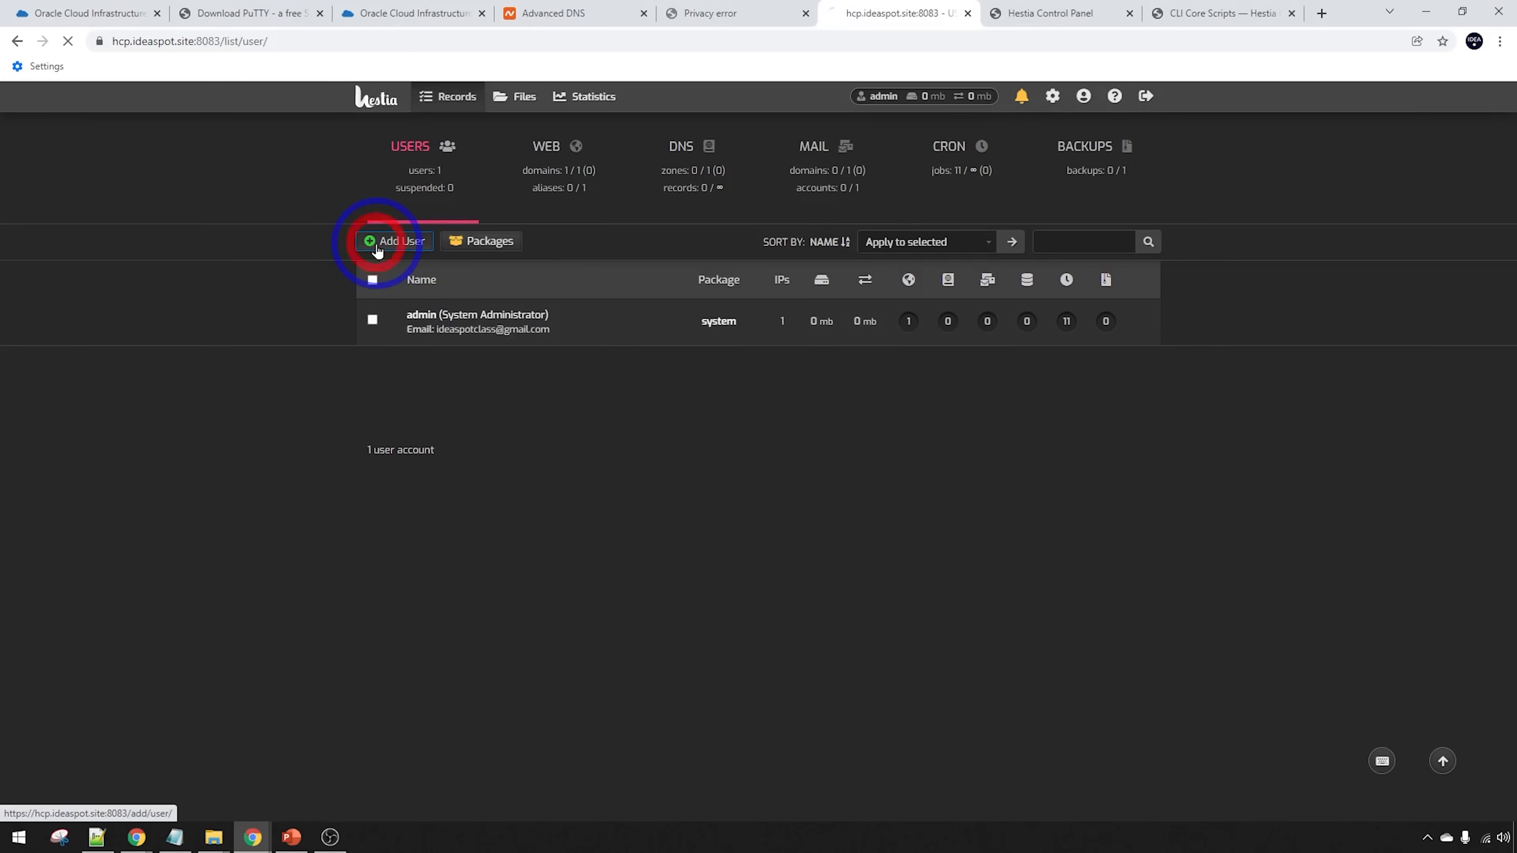
{"action": "type", "text": "alex"}
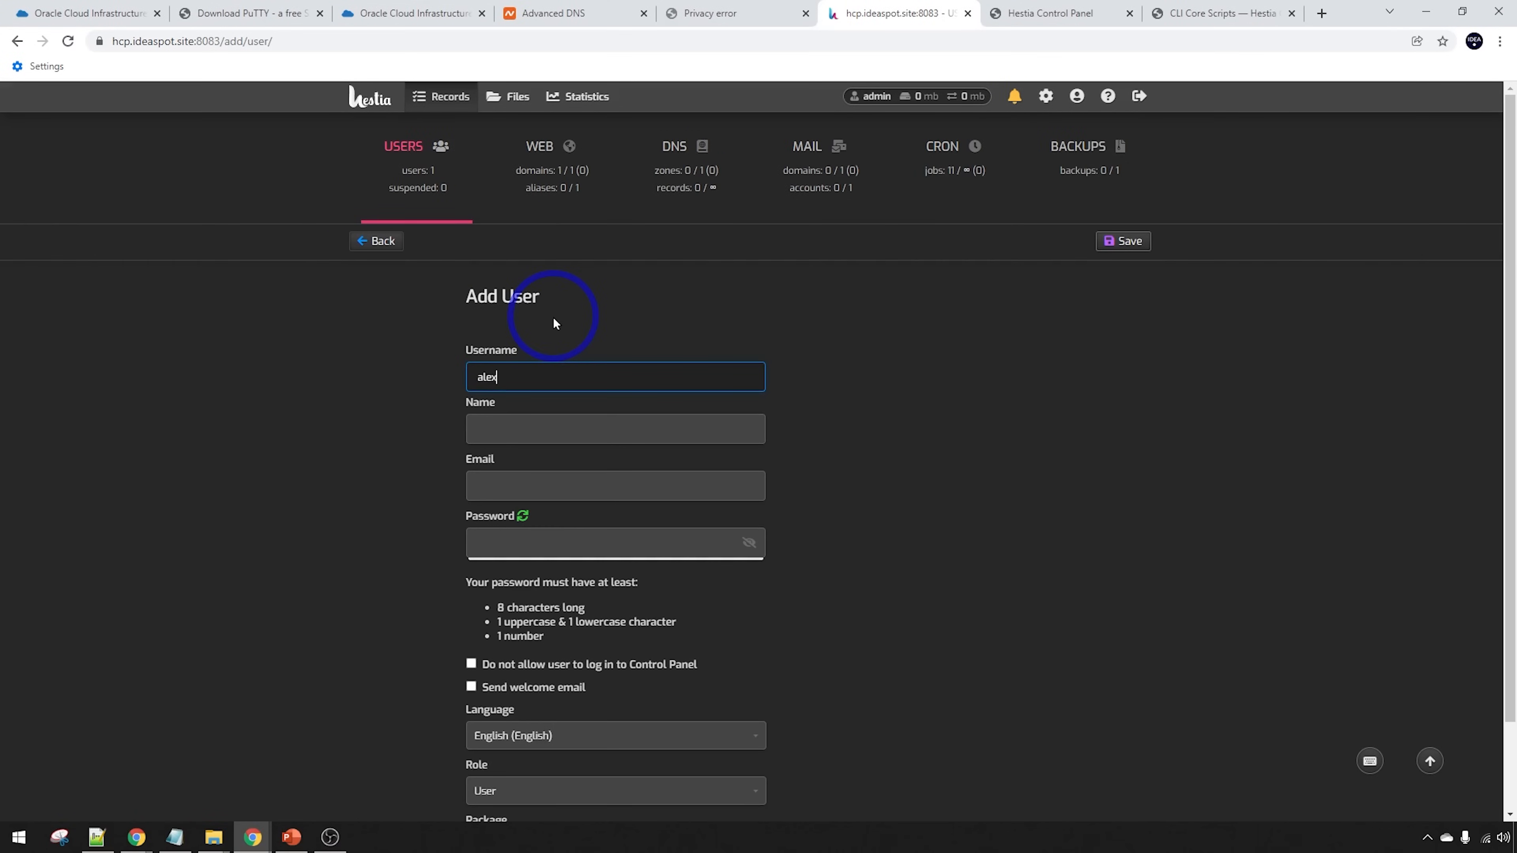
{"action": "left_click", "coordinate": [567, 474]}
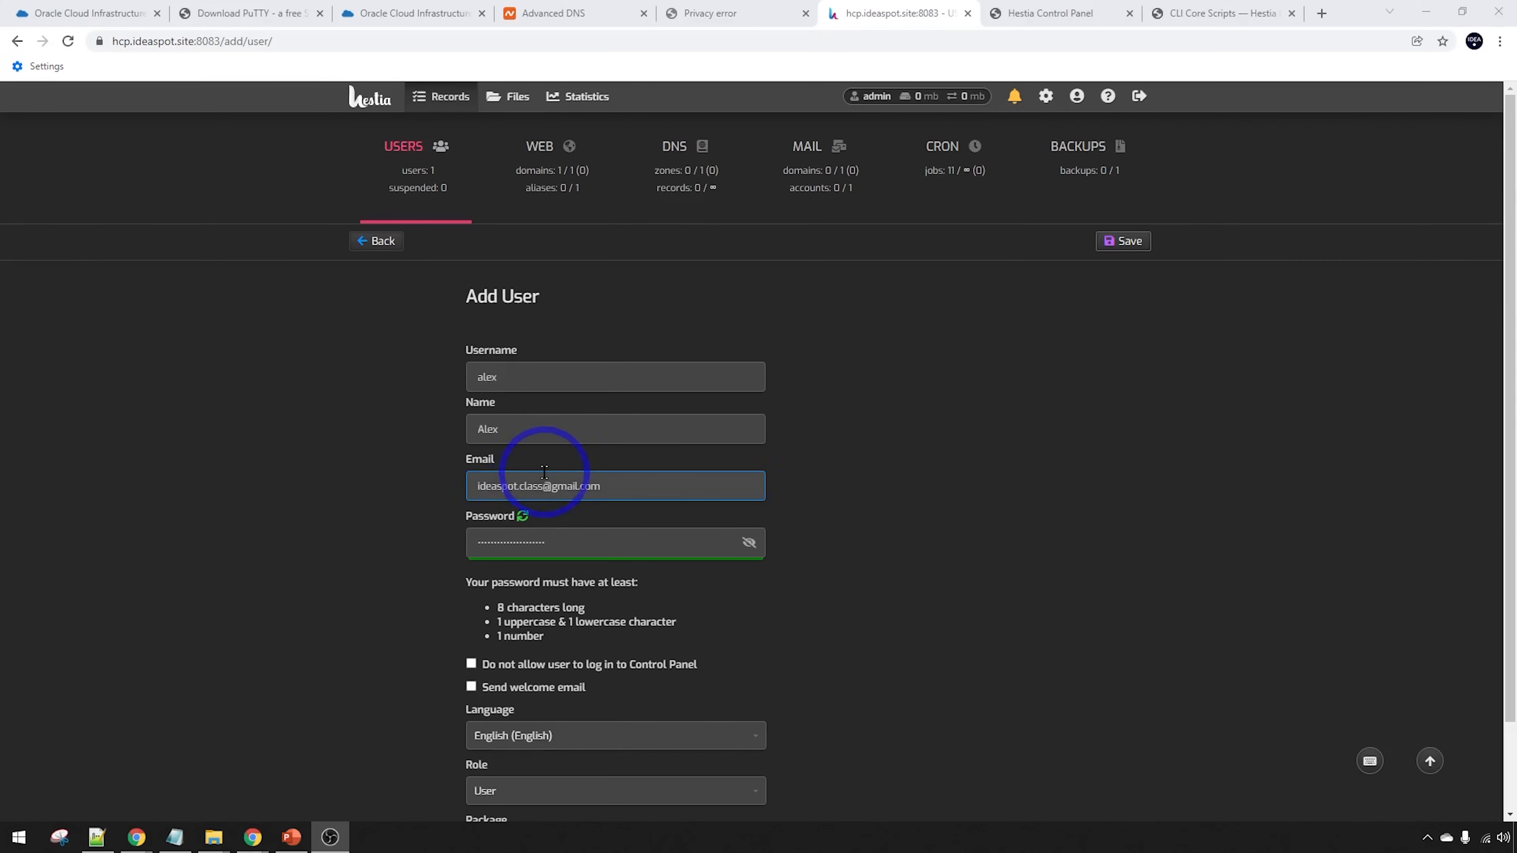
{"action": "left_click", "coordinate": [487, 540]}
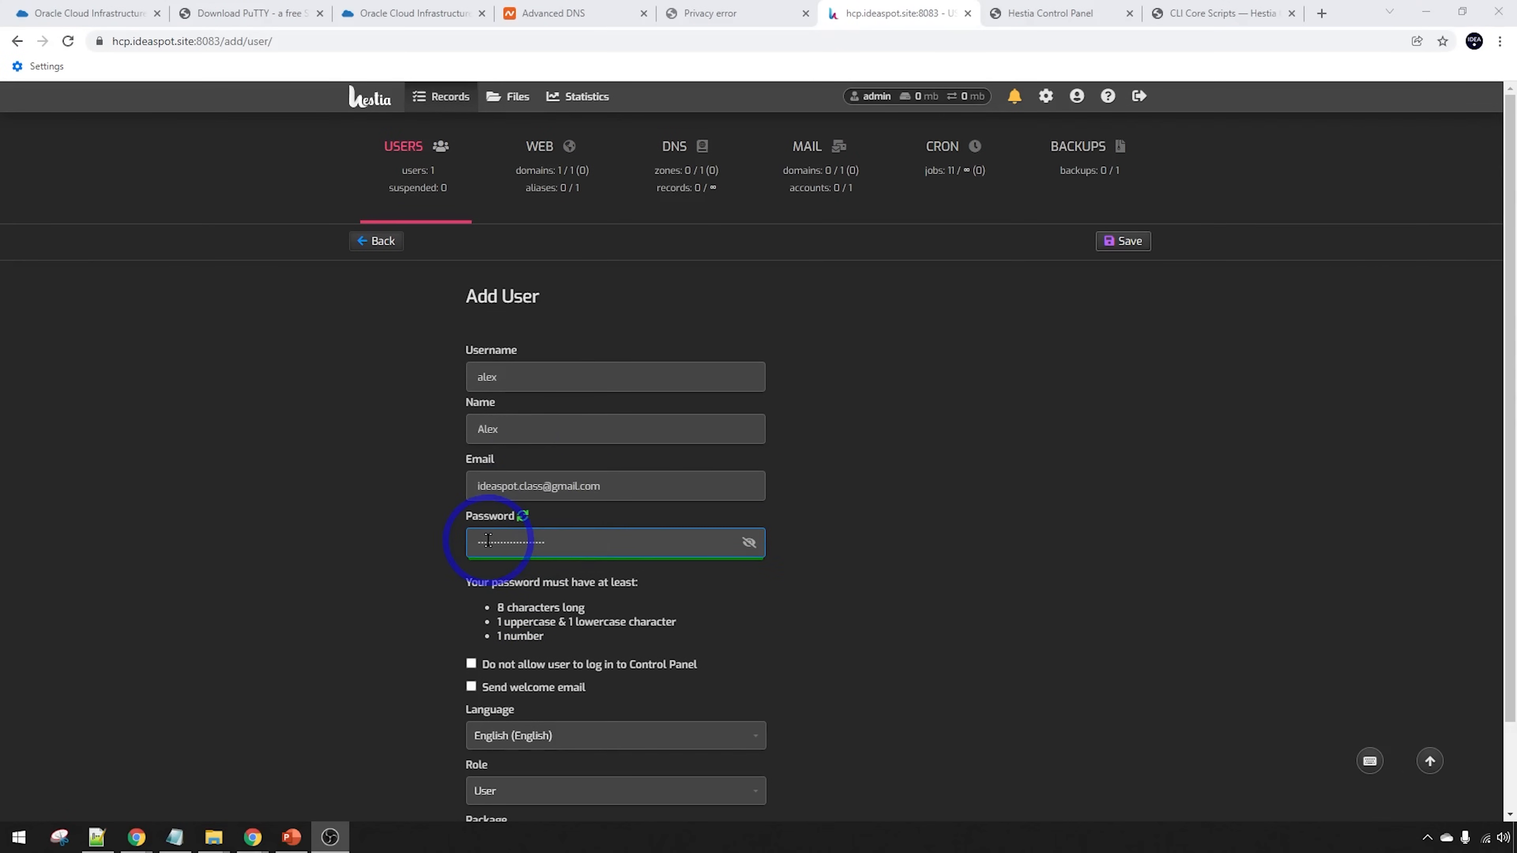
{"action": "left_click", "coordinate": [1124, 244]}
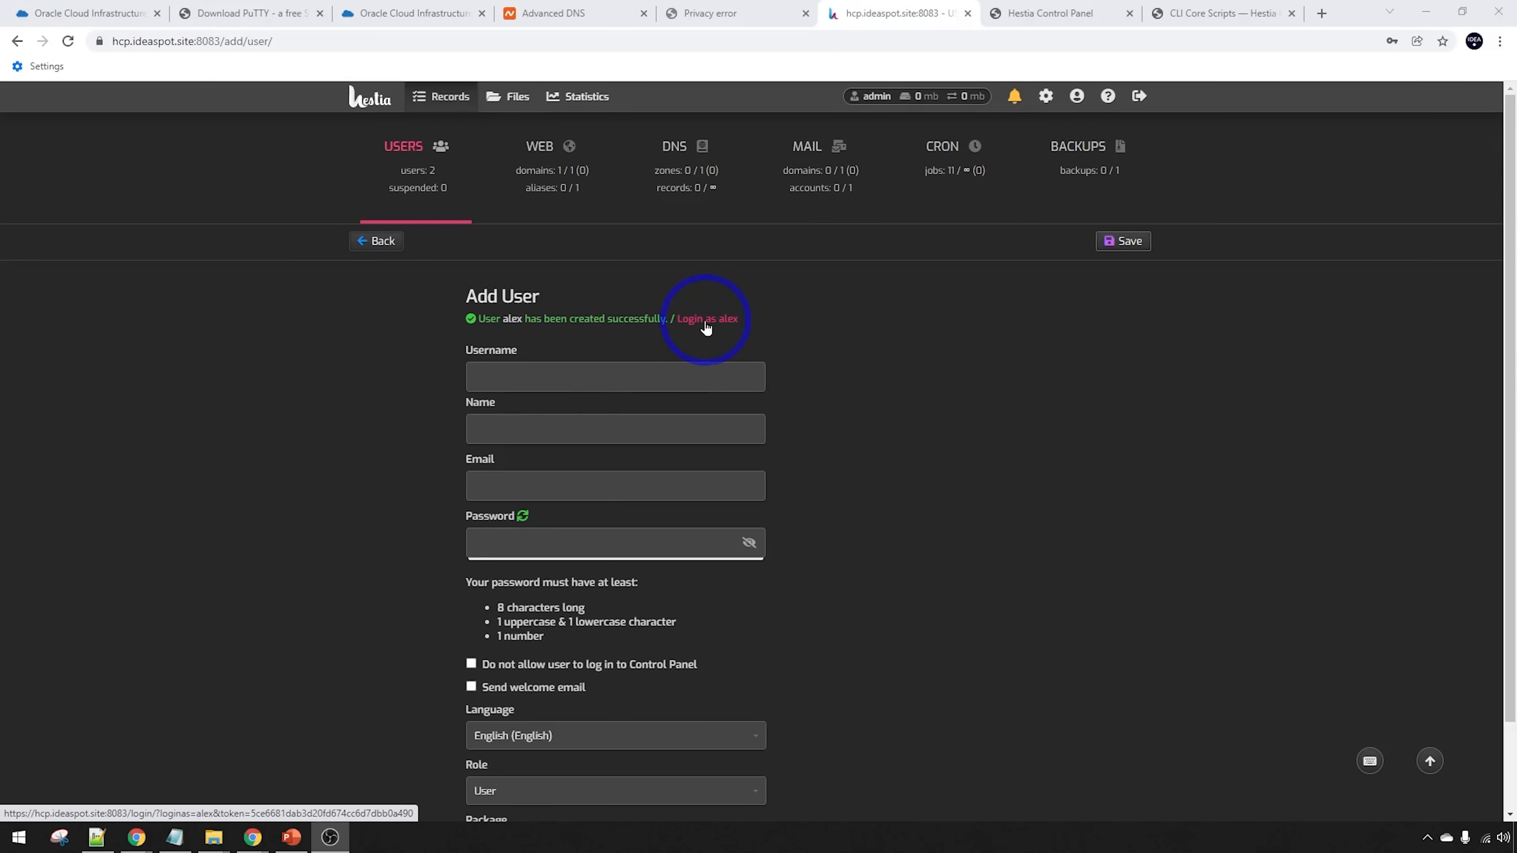
{"action": "left_click", "coordinate": [704, 323]}
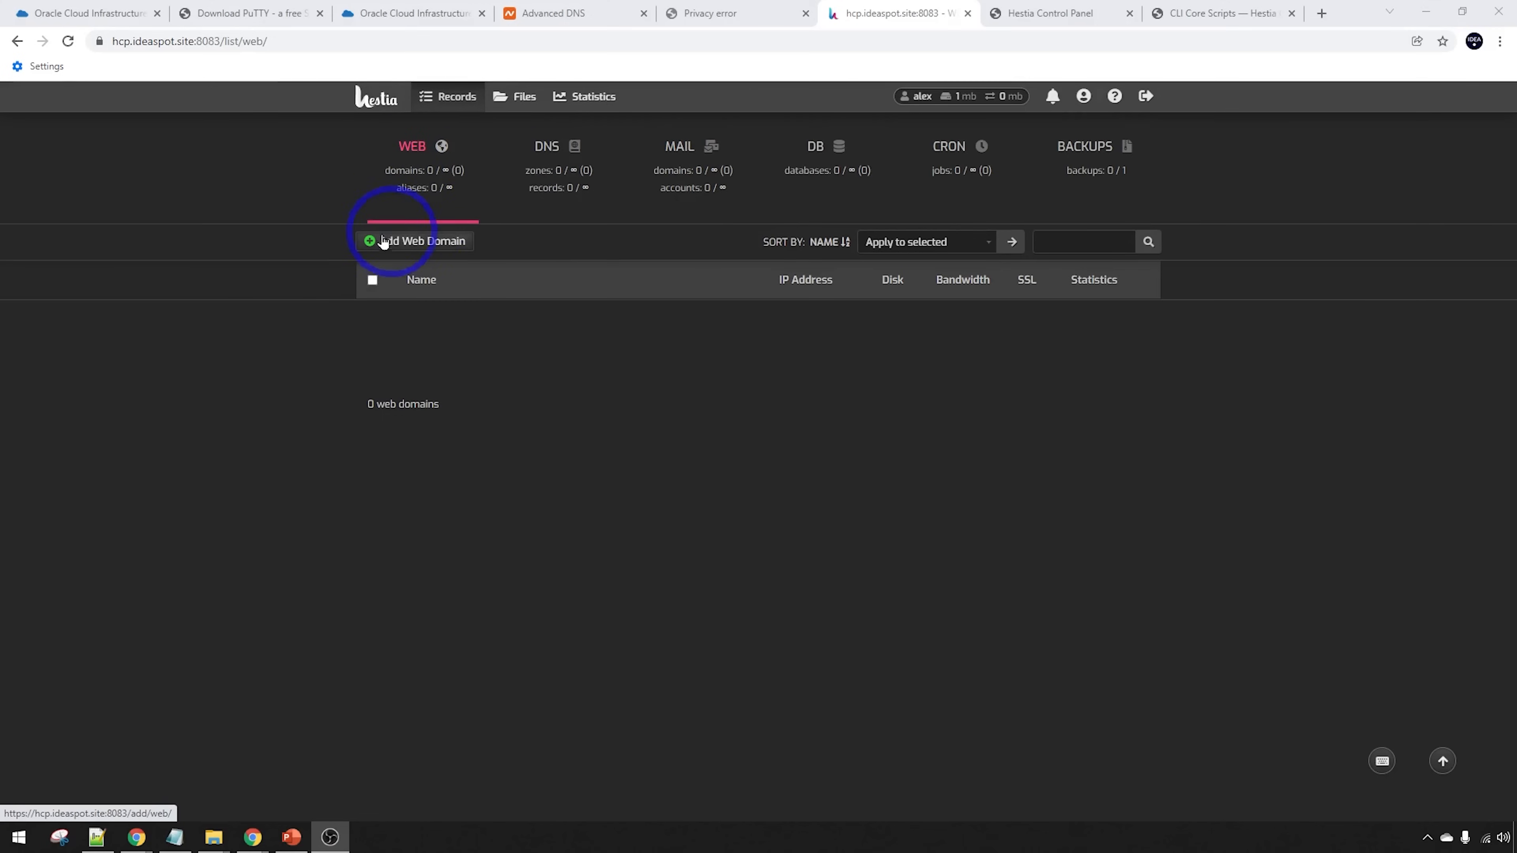
{"action": "left_click", "coordinate": [382, 241]}
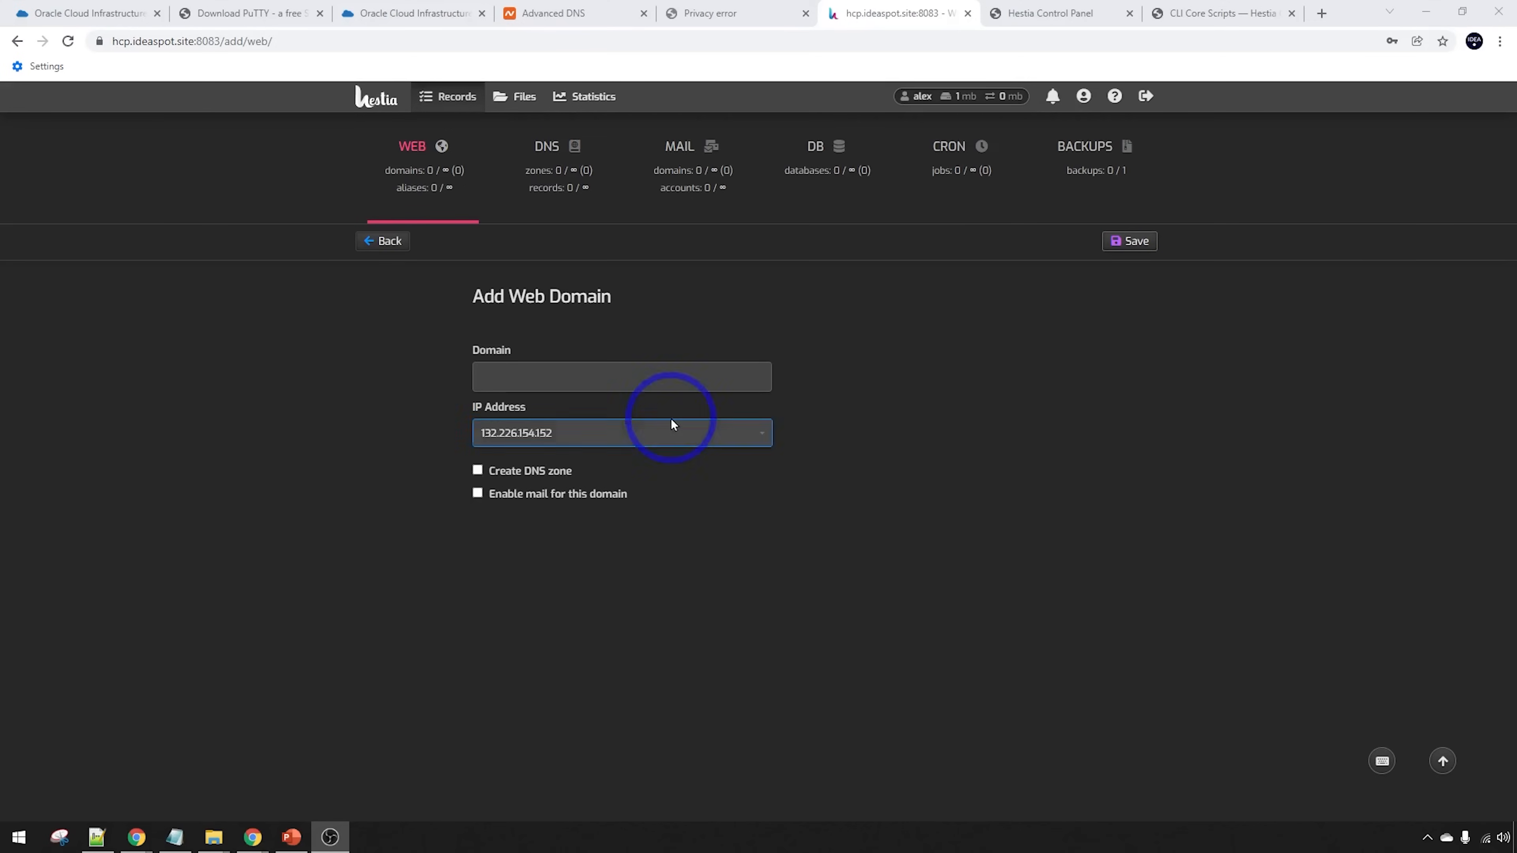
Add the web domain ideaspot.site with mail enabled and save it
{"action": "left_click", "coordinate": [494, 373]}
{"action": "key", "text": "ctrl+v"}
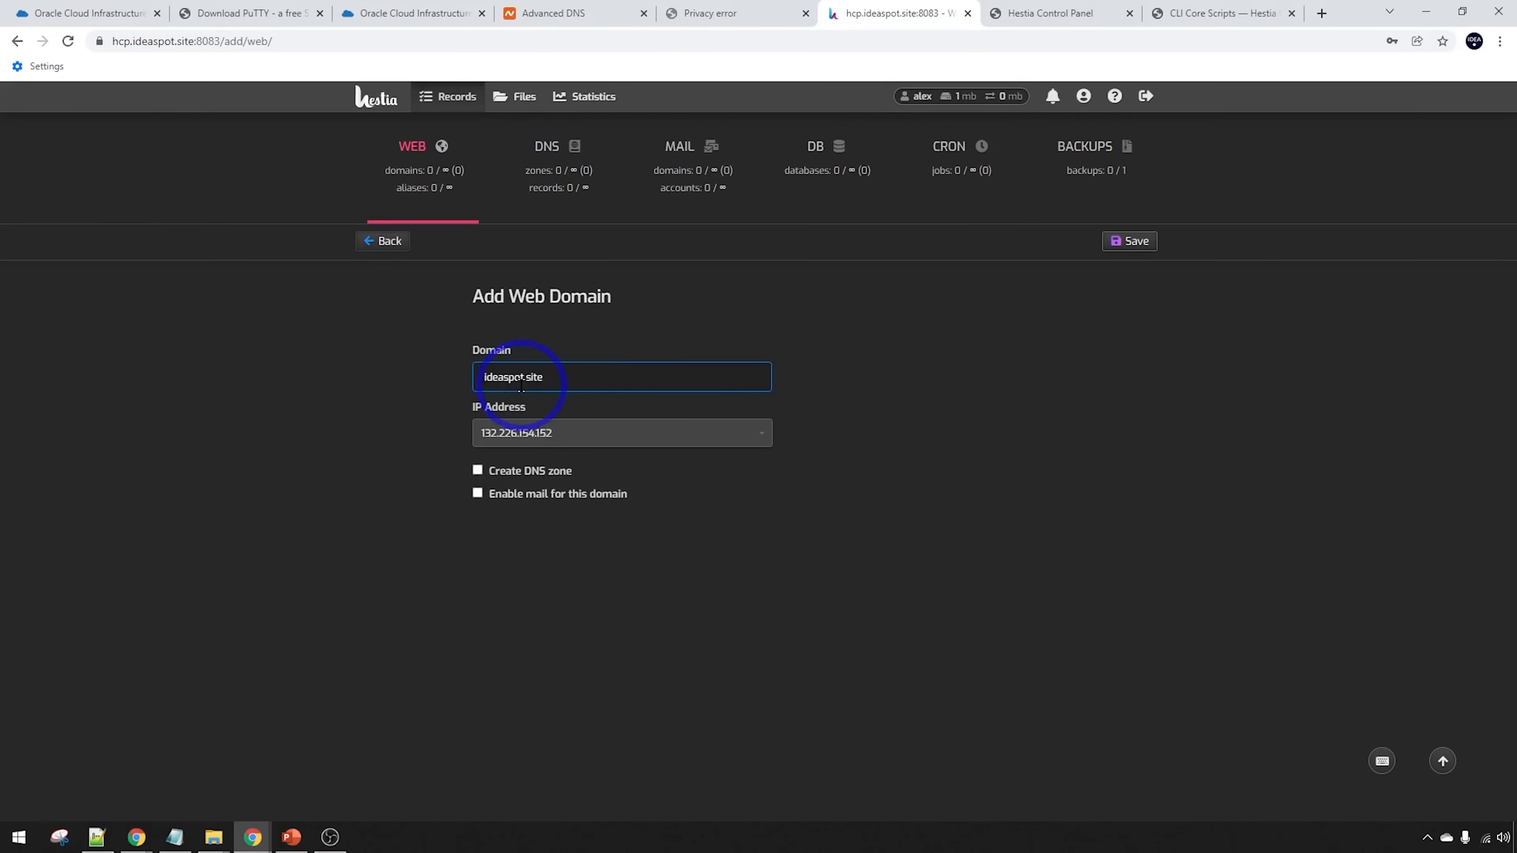
{"action": "left_click", "coordinate": [476, 496]}
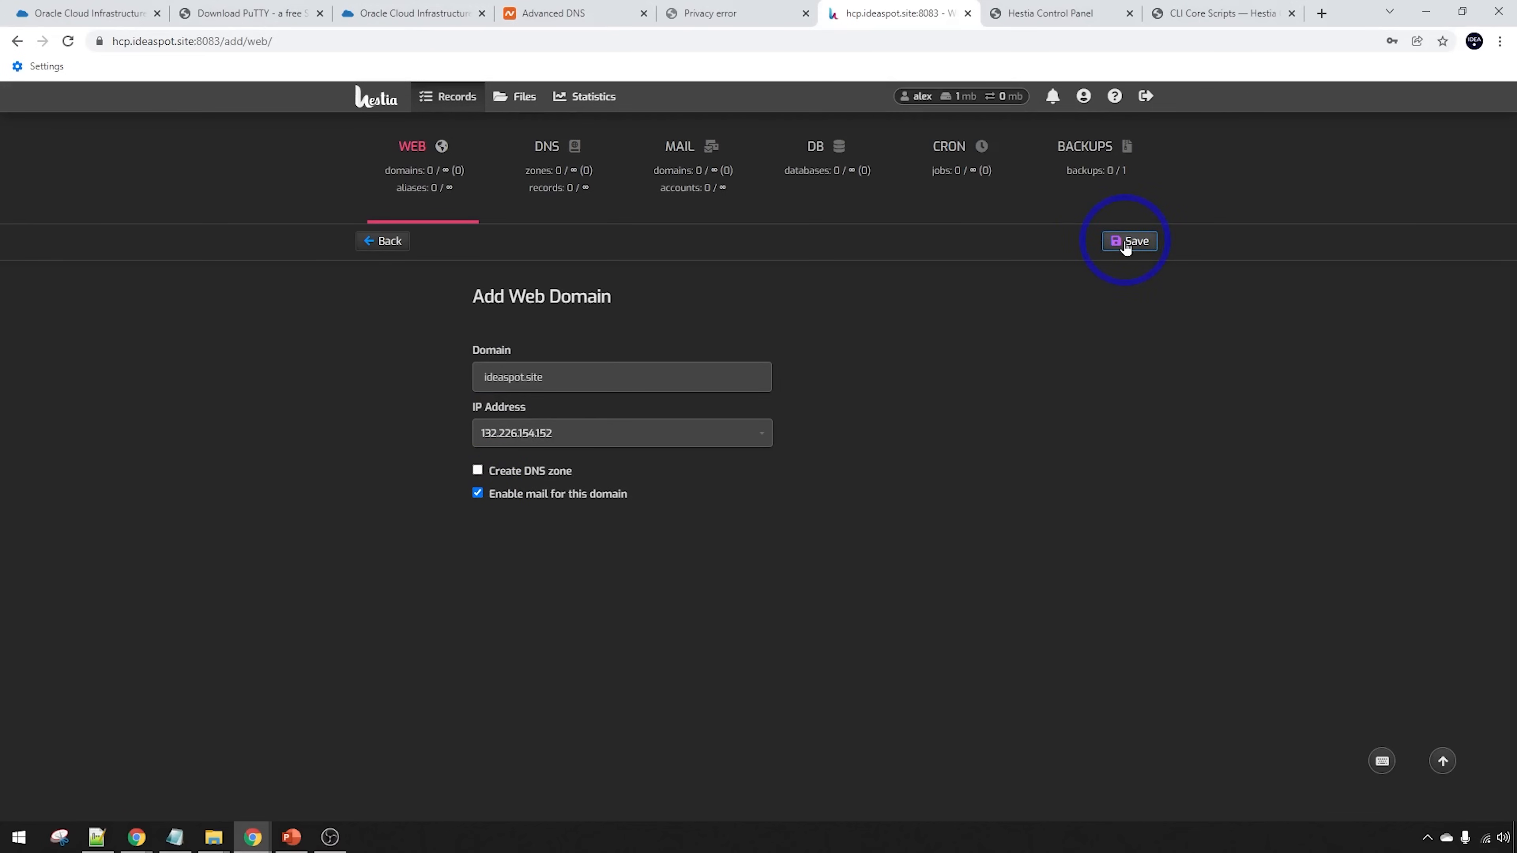
{"action": "left_click", "coordinate": [1133, 242]}
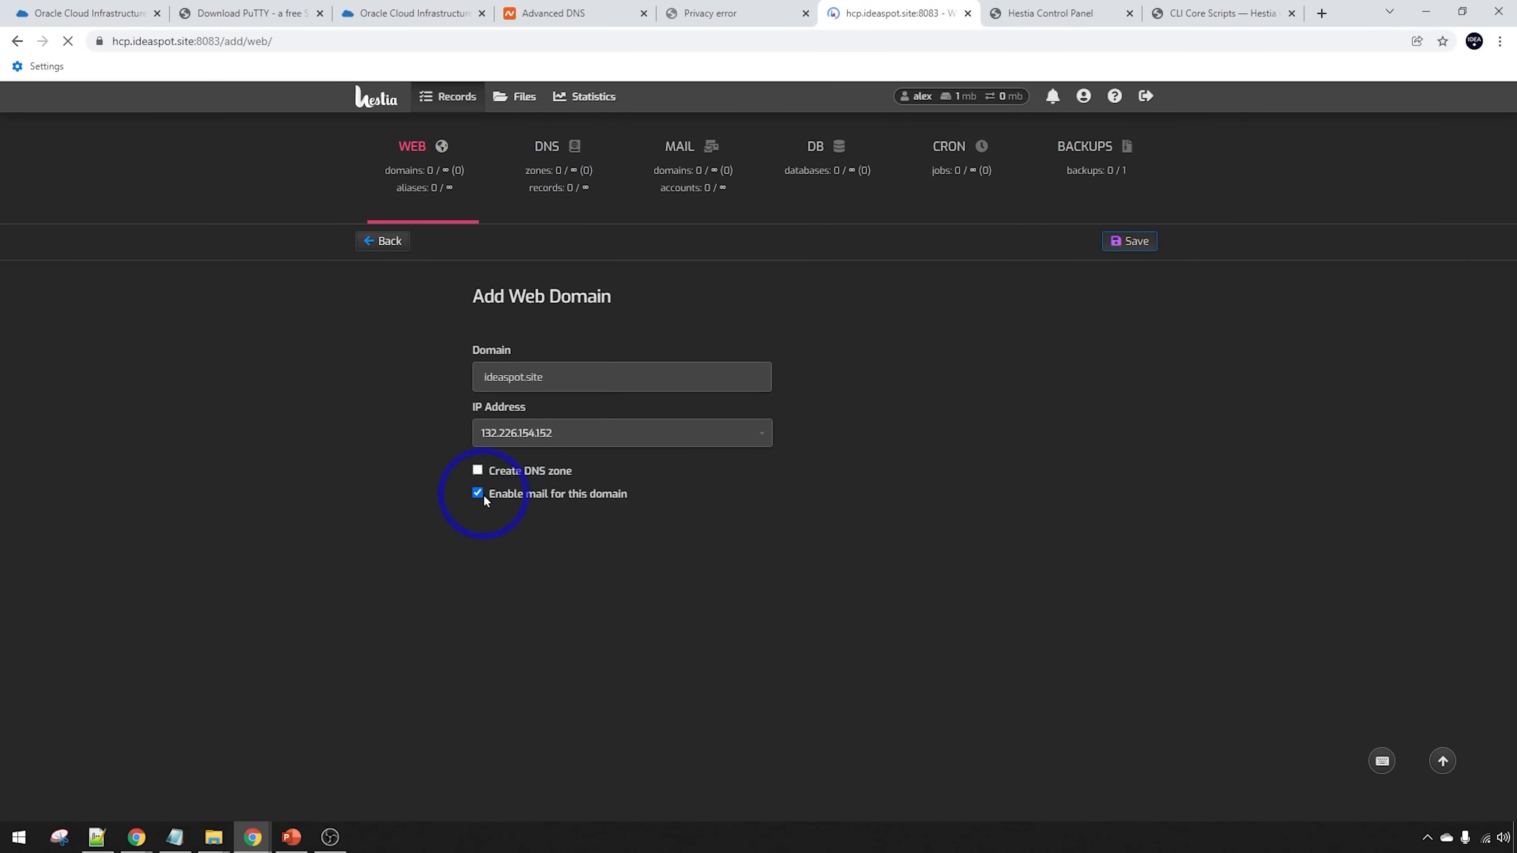
Check the domain's DNS host records, then return to the web domain list and open ideaspot.site
{"action": "left_click", "coordinate": [591, 13]}
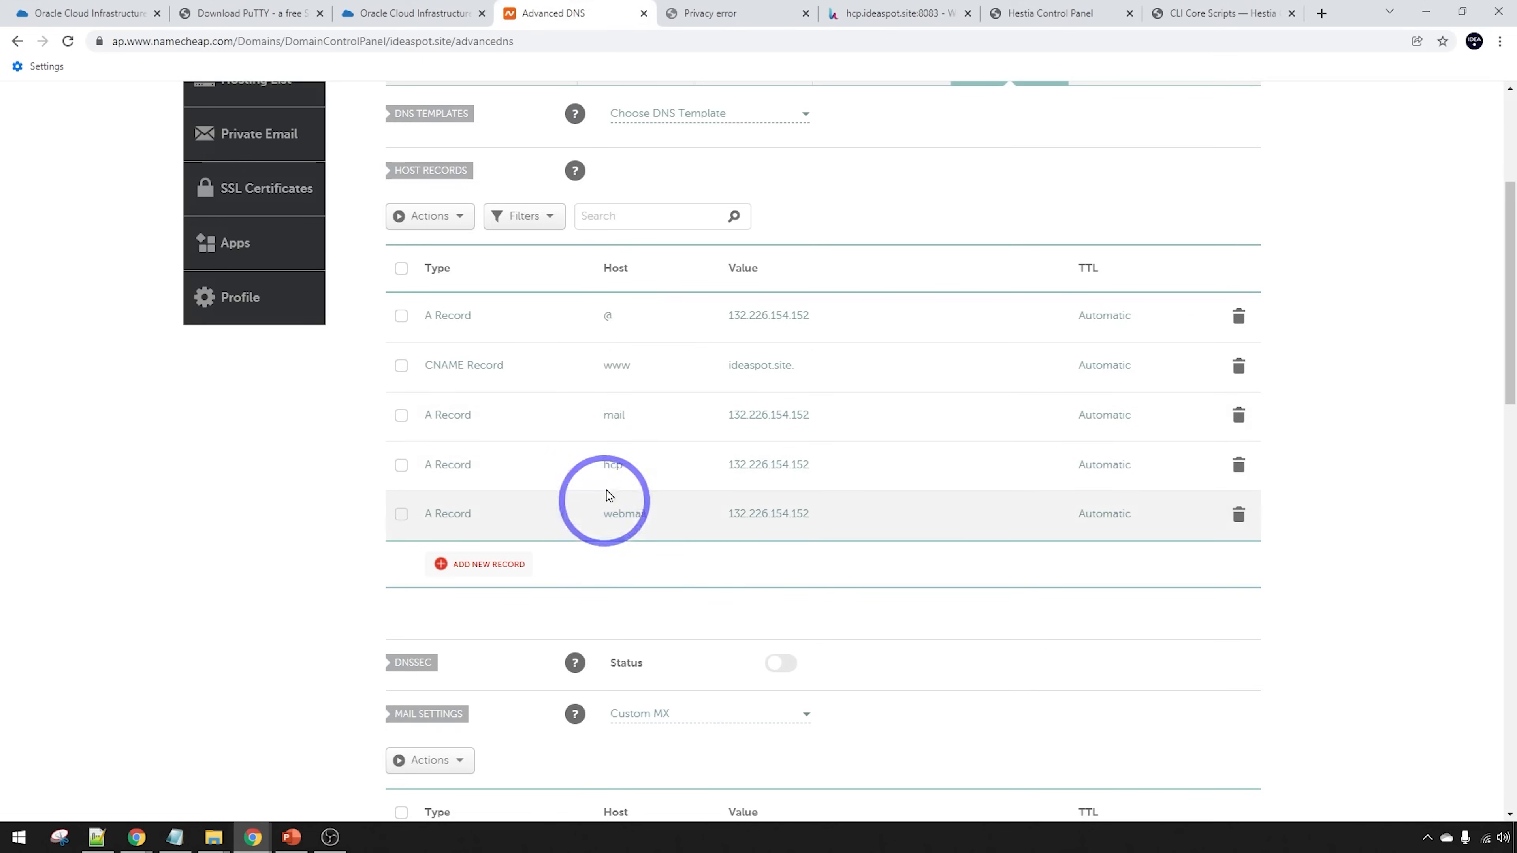
{"action": "left_click", "coordinate": [895, 8]}
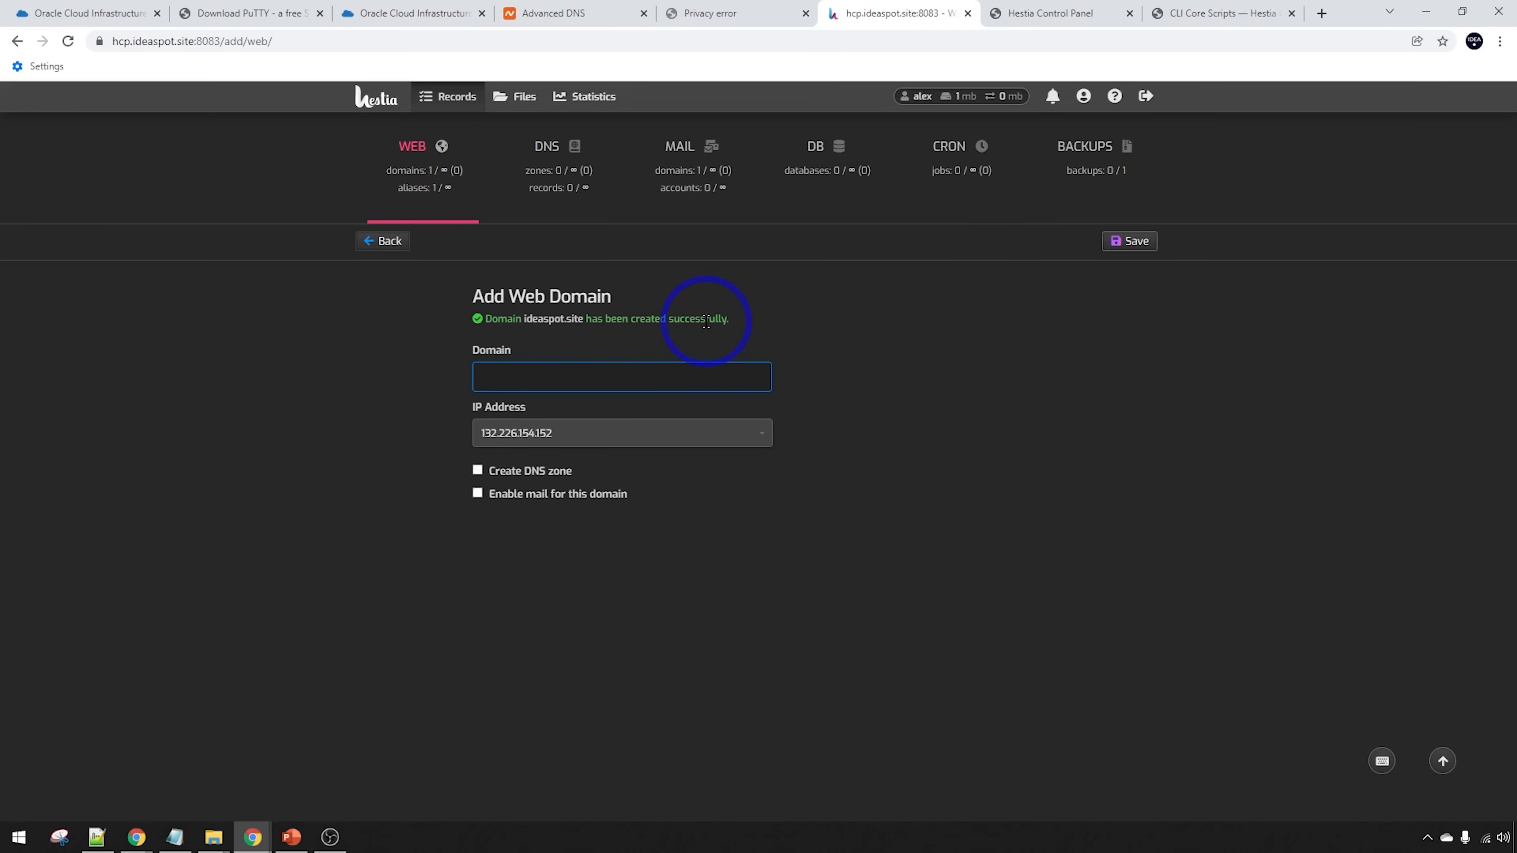
{"action": "left_click", "coordinate": [416, 150]}
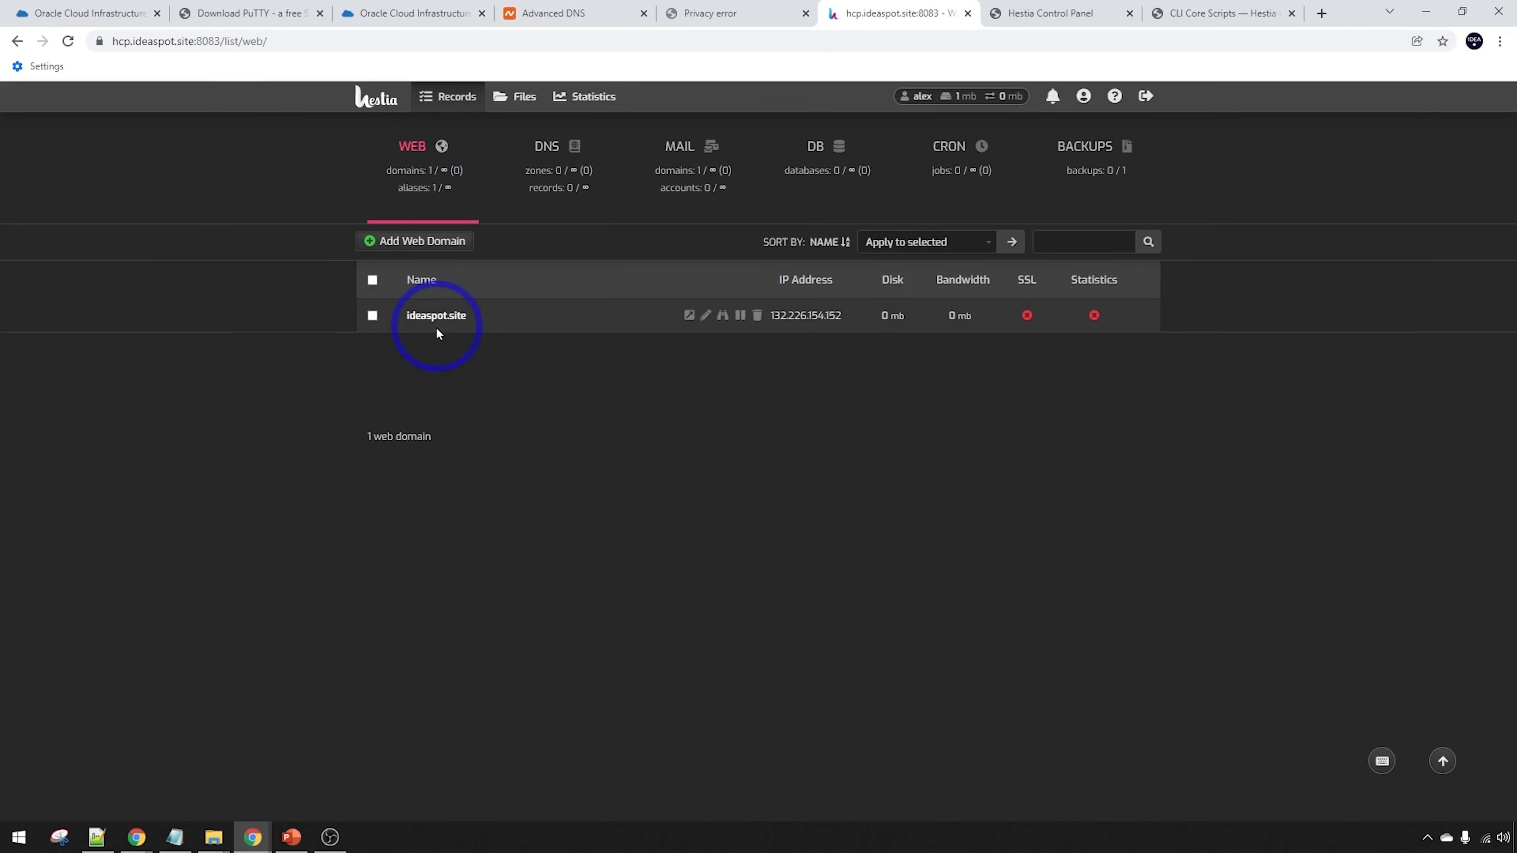
{"action": "mouse_move", "coordinate": [1028, 321]}
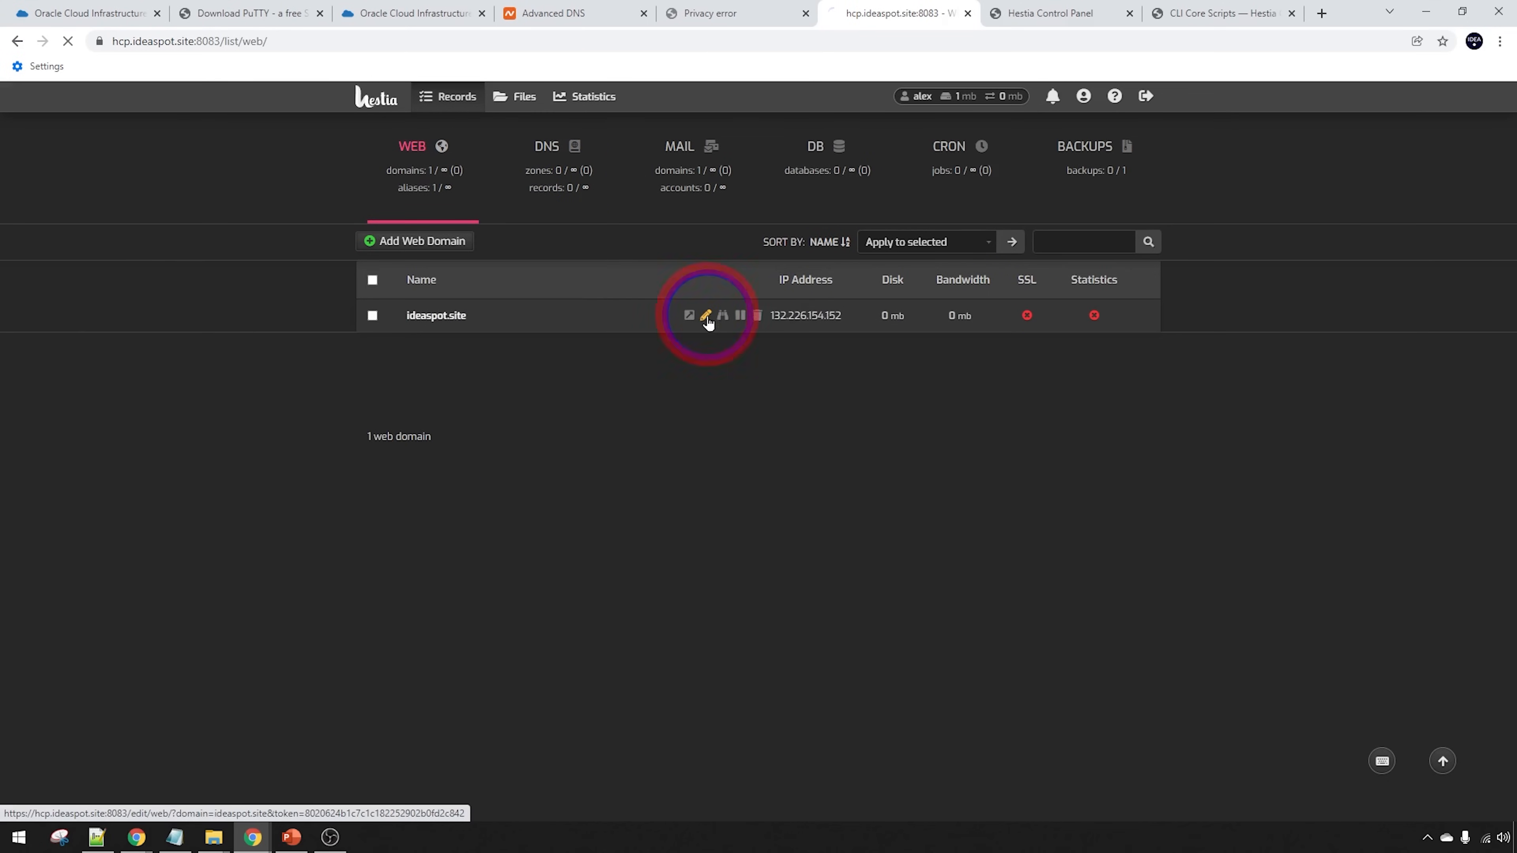
{"action": "left_click", "coordinate": [706, 317]}
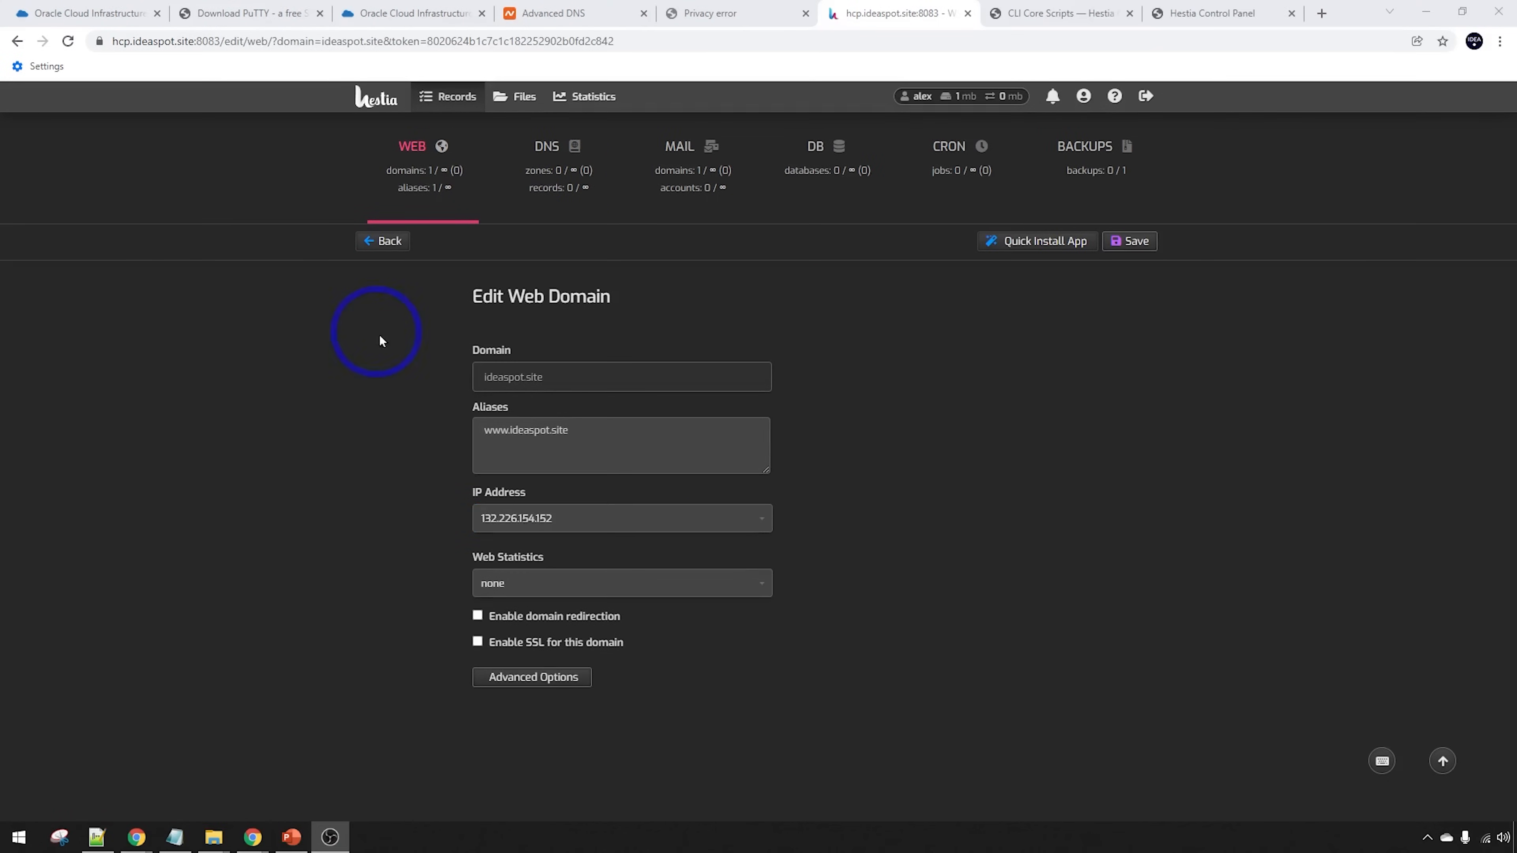
Enable SSL on ideaspot.site with a Let's Encrypt certificate and return to the domain list
{"action": "left_click", "coordinate": [507, 646]}
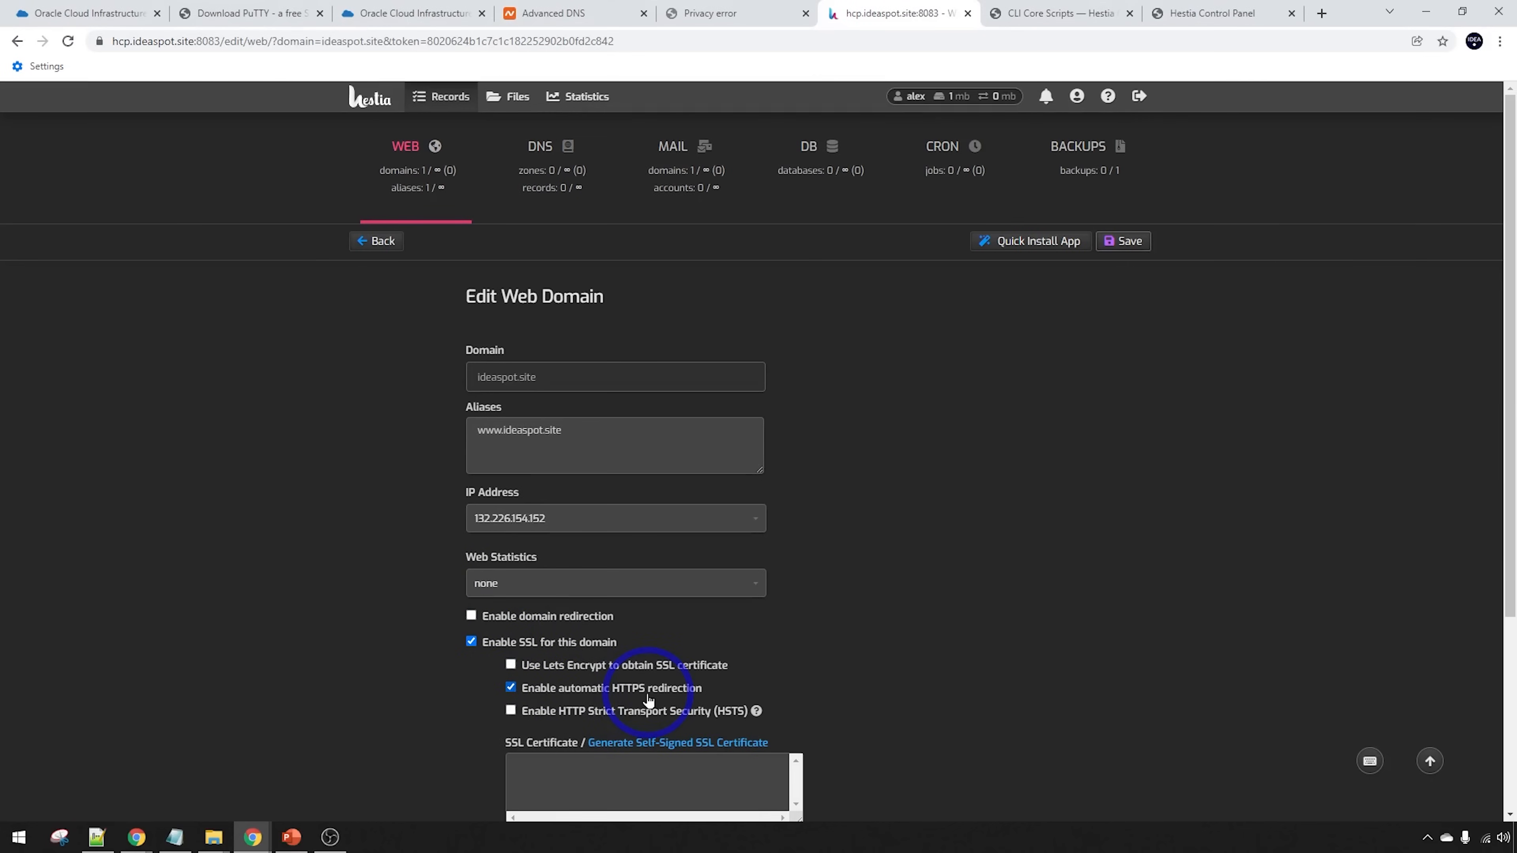
{"action": "left_click", "coordinate": [511, 664]}
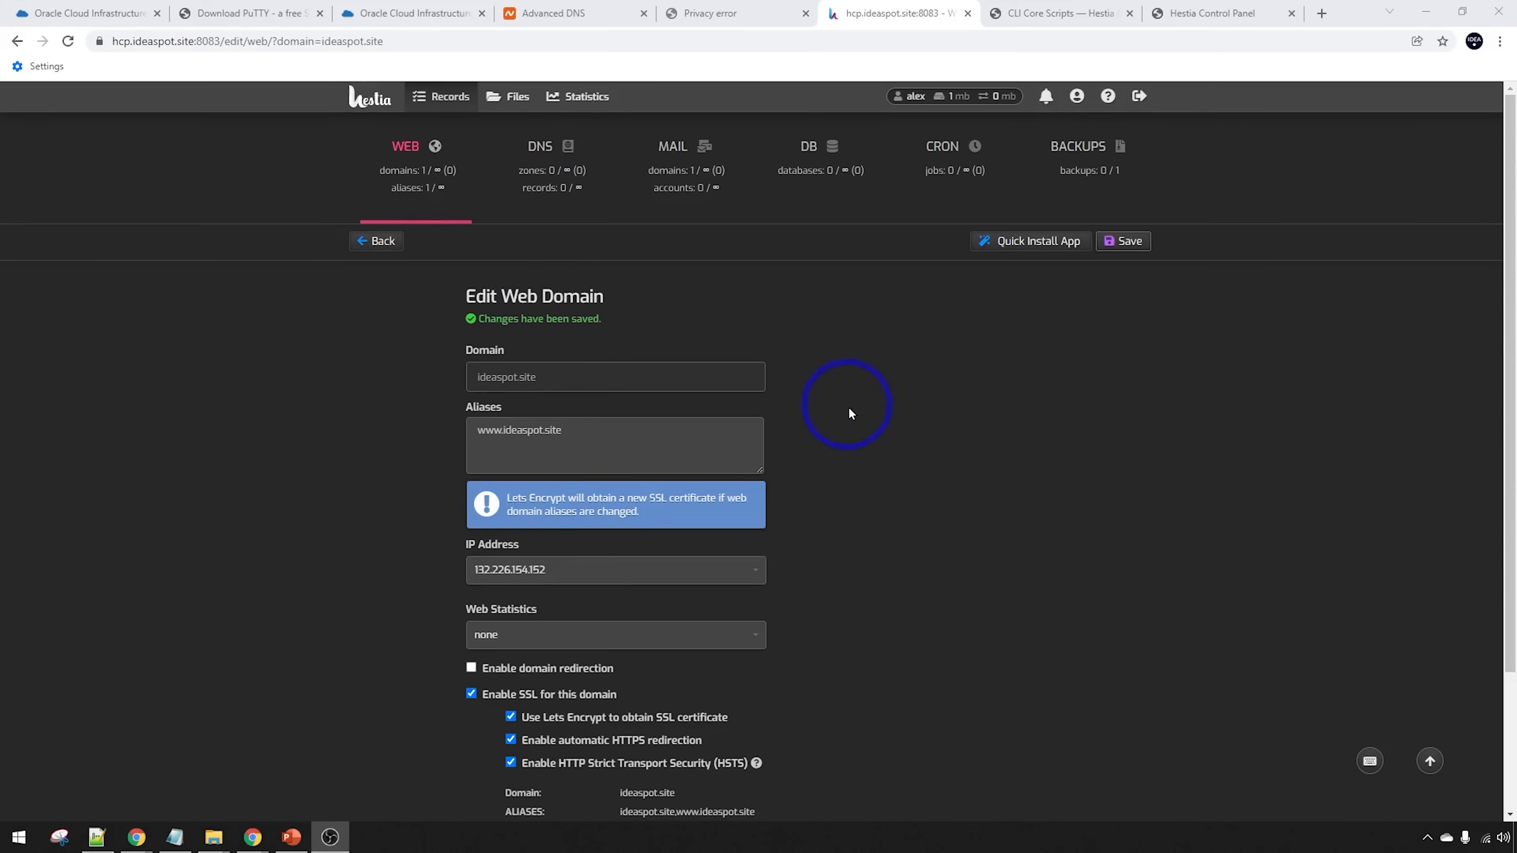
{"action": "left_click", "coordinate": [385, 150]}
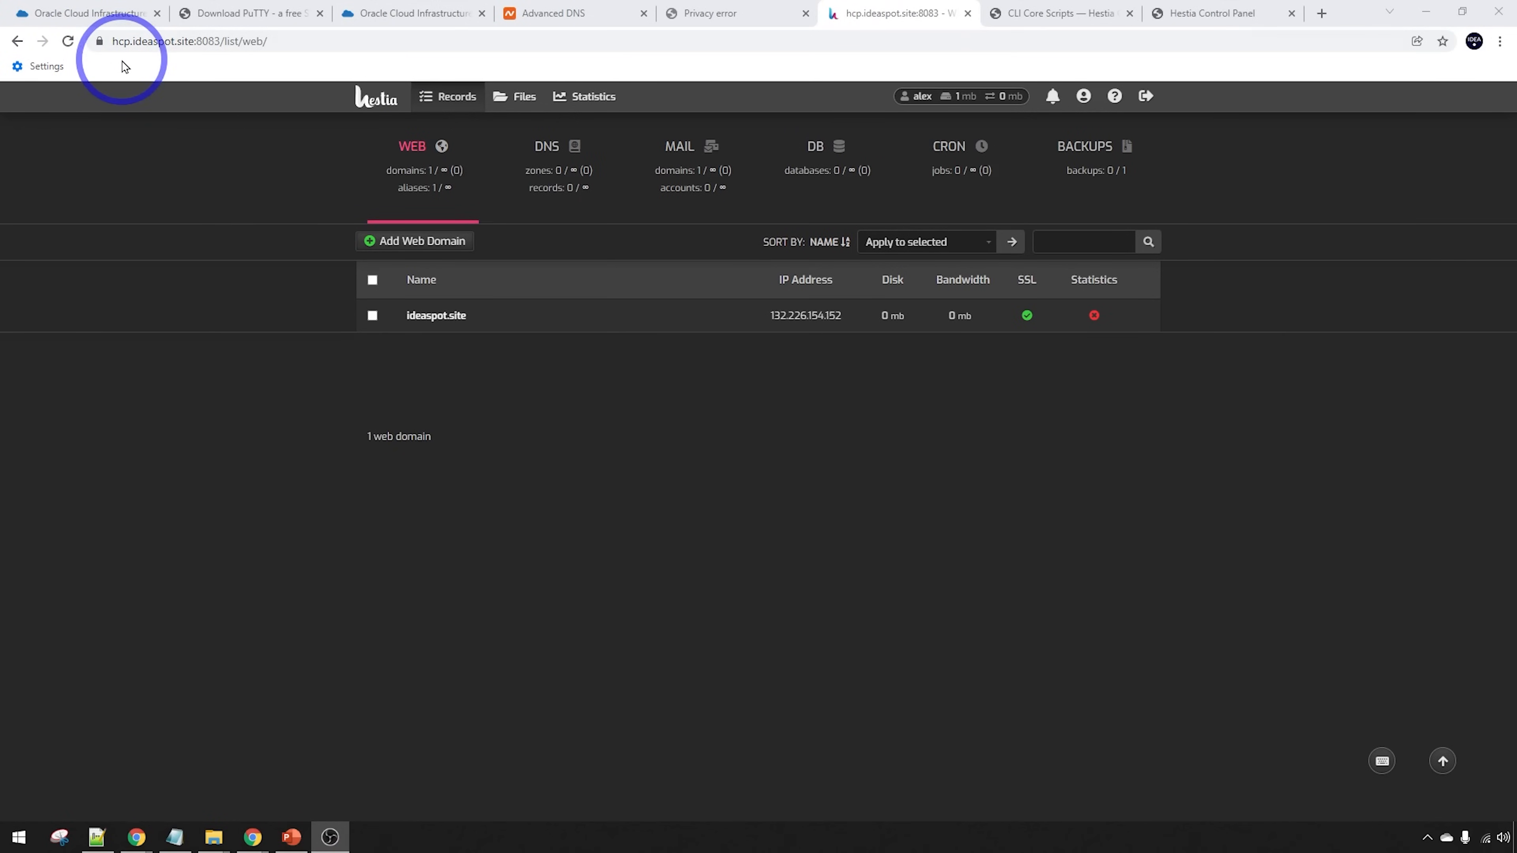
Review the Namecheap DNS host records, then open the Hestia CLI Core Scripts documentation and the notes file
{"action": "left_click", "coordinate": [544, 13]}
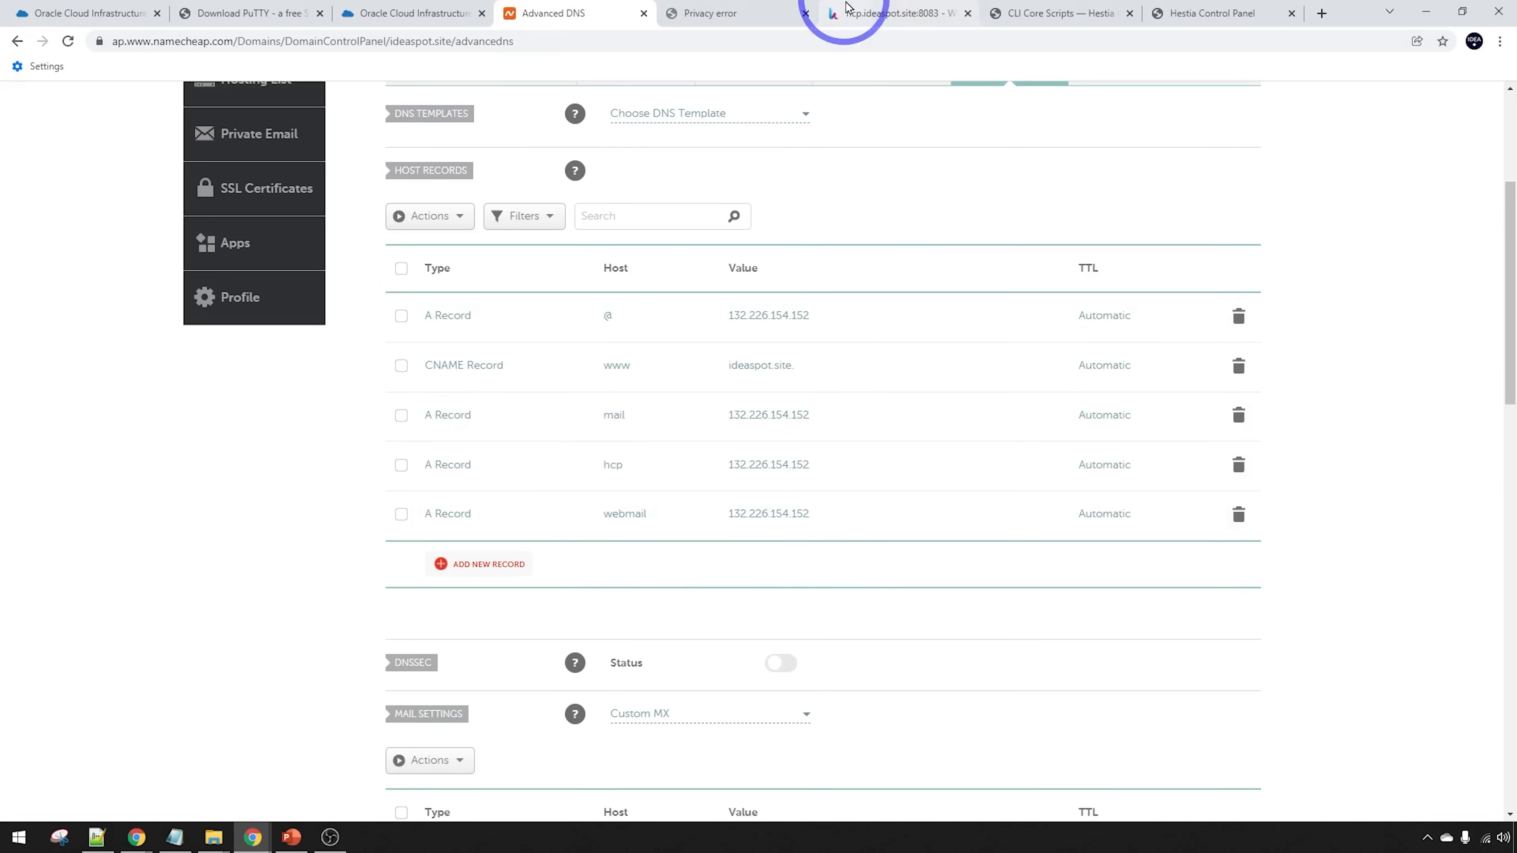
{"action": "left_click", "coordinate": [861, 8]}
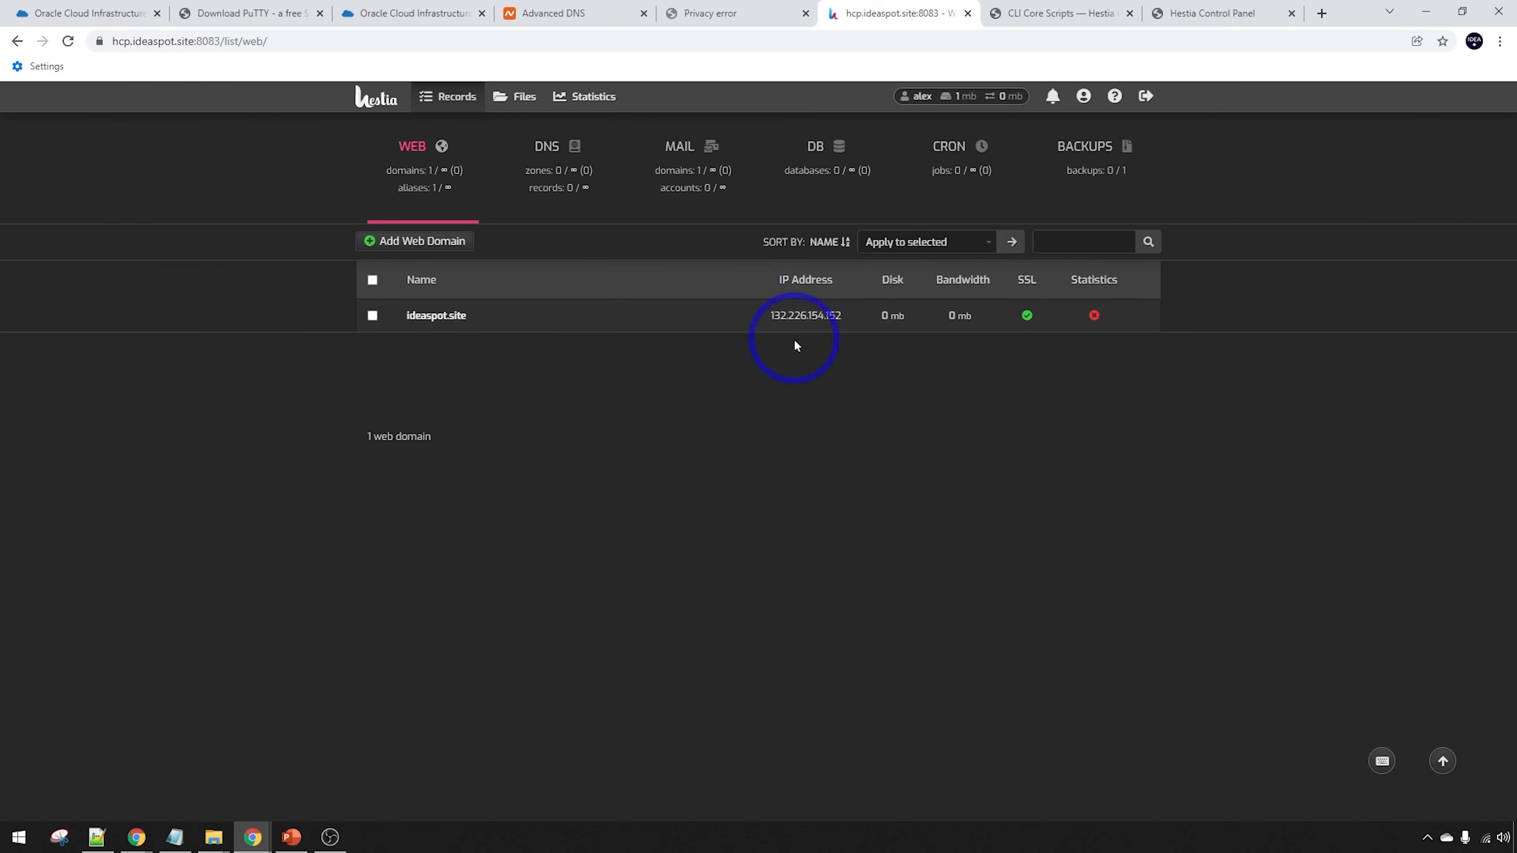
{"action": "left_click", "coordinate": [1069, 14]}
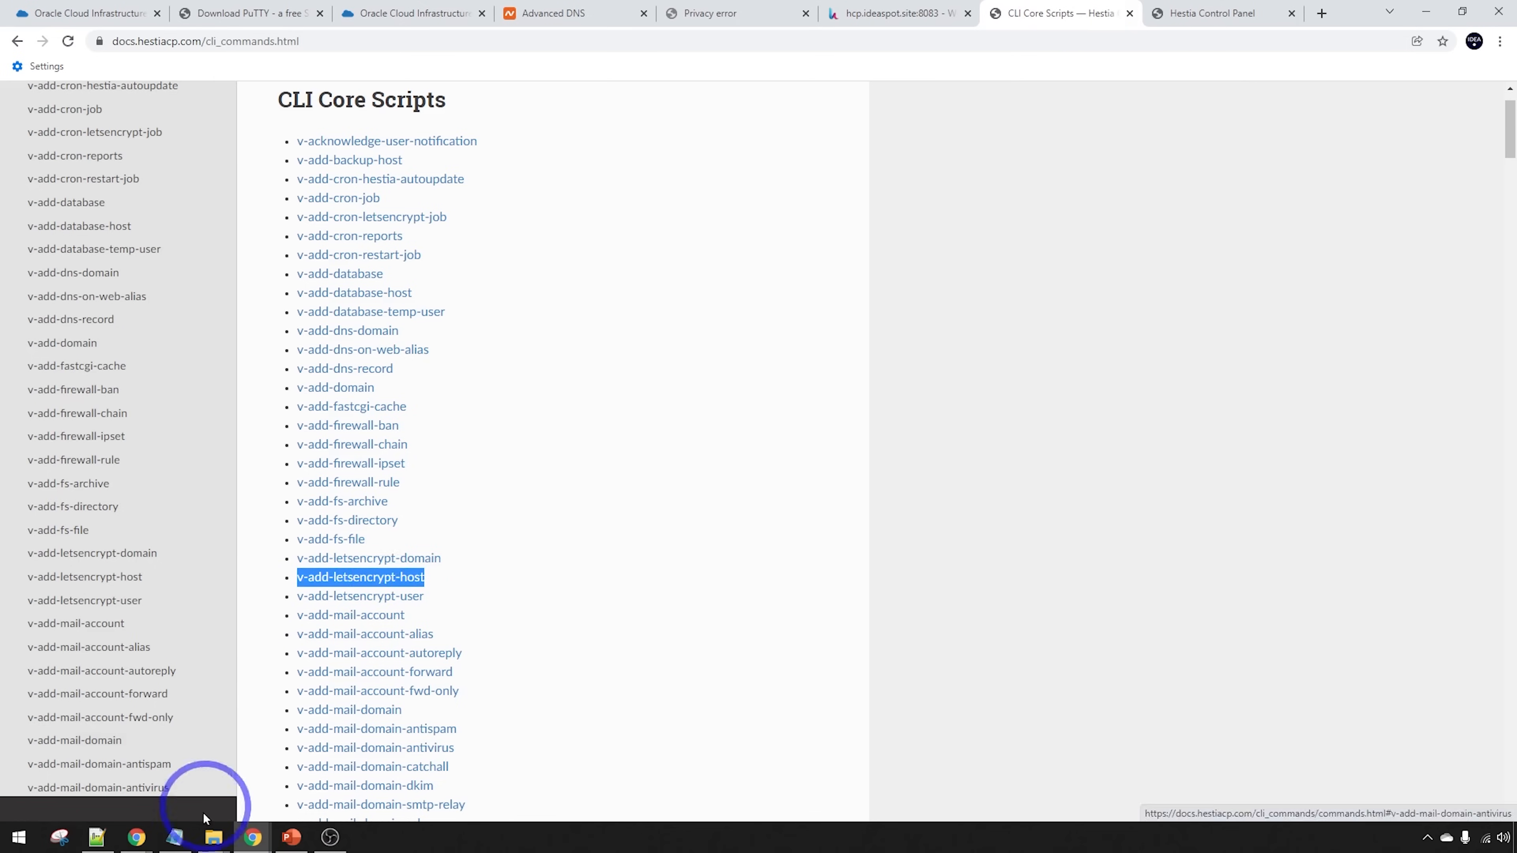
{"action": "left_click", "coordinate": [174, 837]}
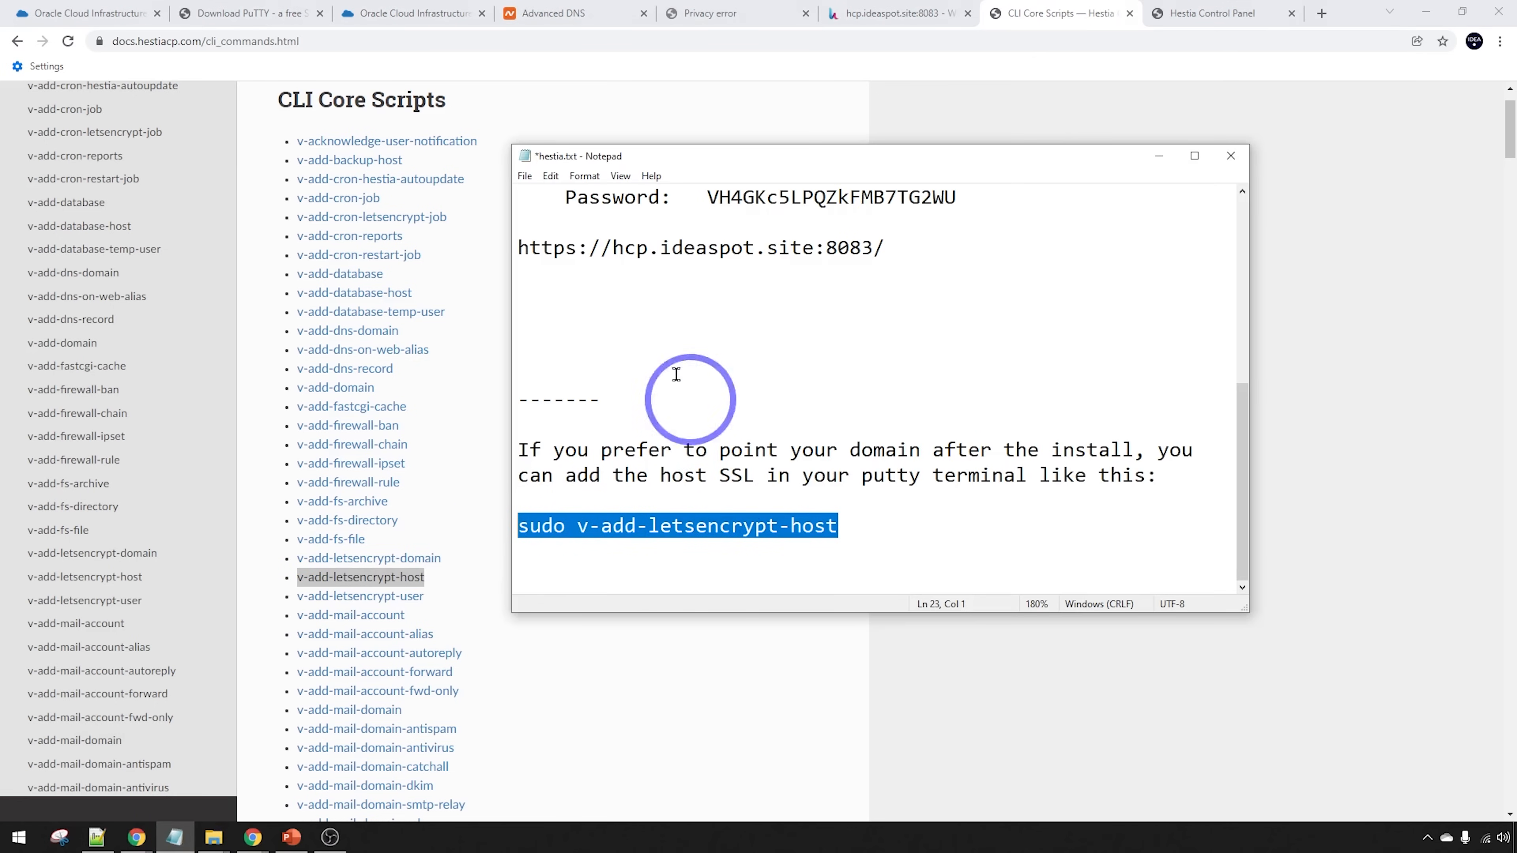
Return from the notes to the Hestia web domain list and open the ideaspot.site domain settings
{"action": "left_click", "coordinate": [878, 13]}
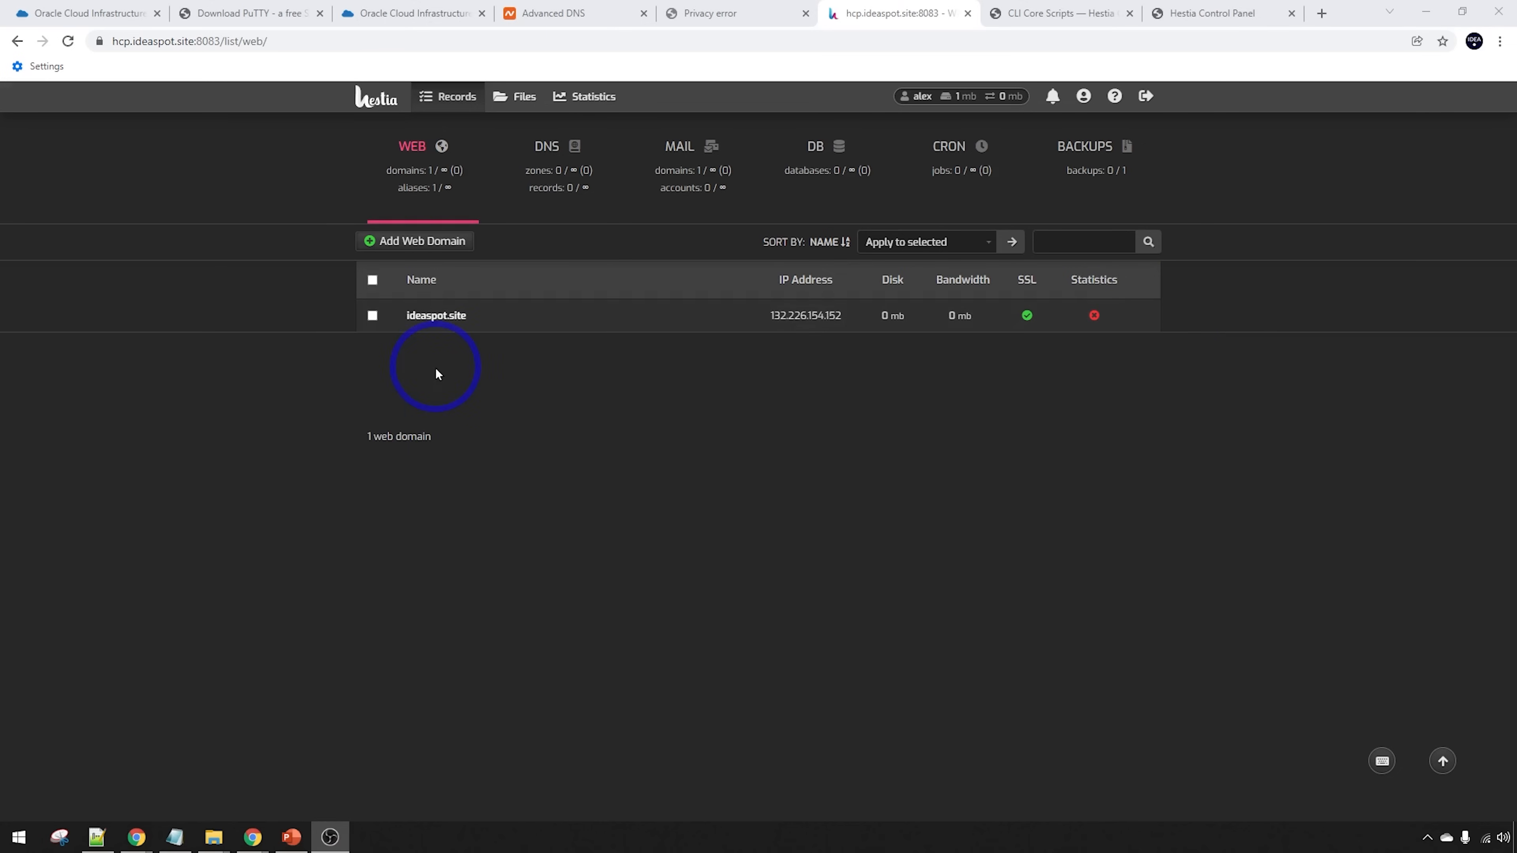
{"action": "mouse_move", "coordinate": [432, 317]}
{"action": "left_click", "coordinate": [702, 320]}
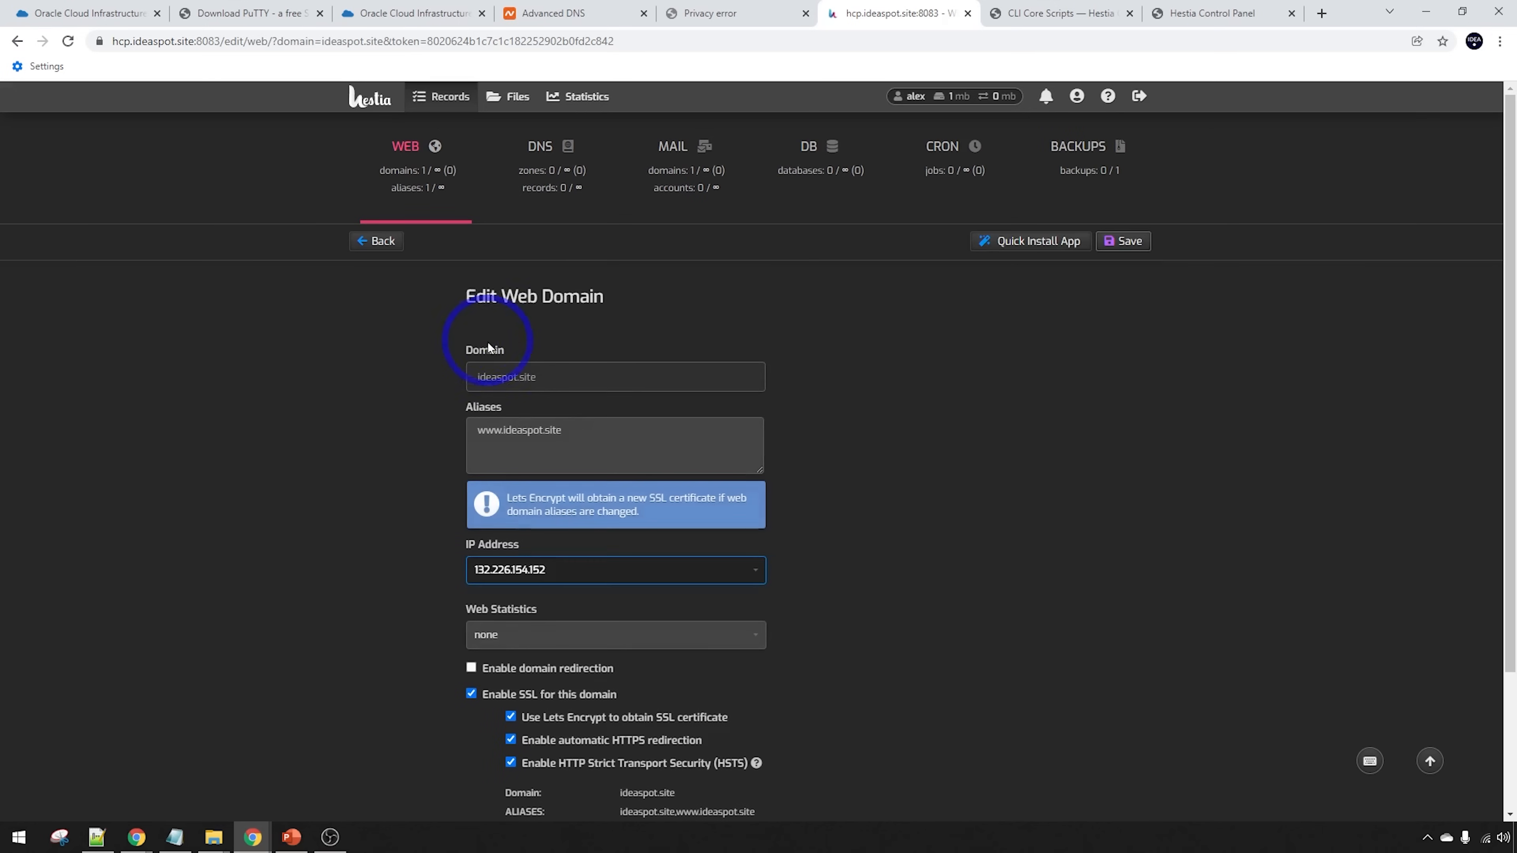
Choose WordPress from the quick-install apps, fill in the account email, and install it on ideaspot.site
{"action": "left_click", "coordinate": [1007, 245]}
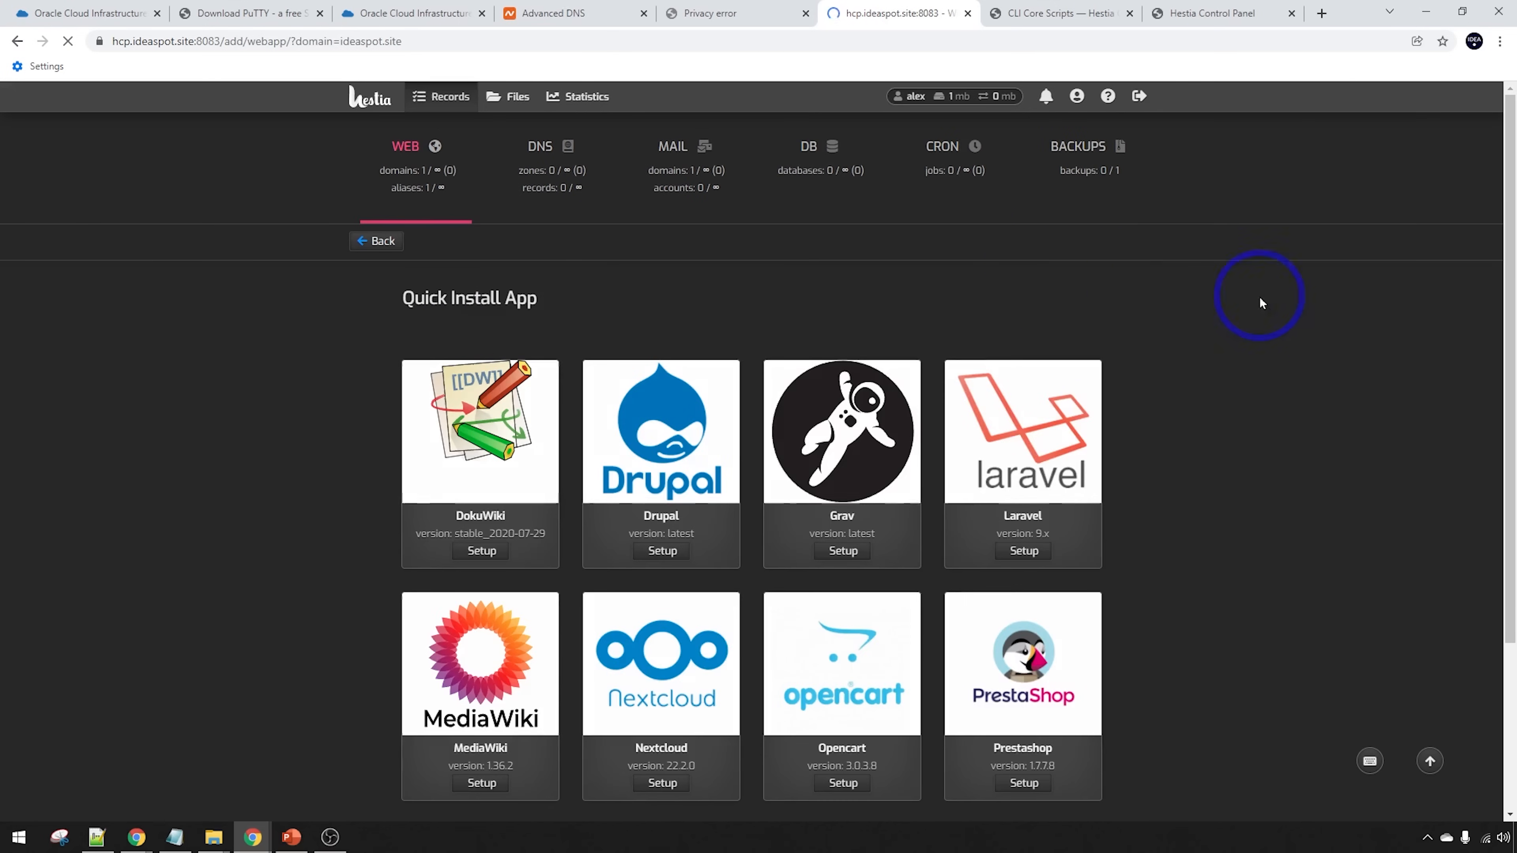
{"action": "scroll", "coordinate": [1305, 312], "scroll_direction": "down", "scroll_amount": 4}
{"action": "scroll", "coordinate": [1296, 300], "scroll_direction": "up", "scroll_amount": 3}
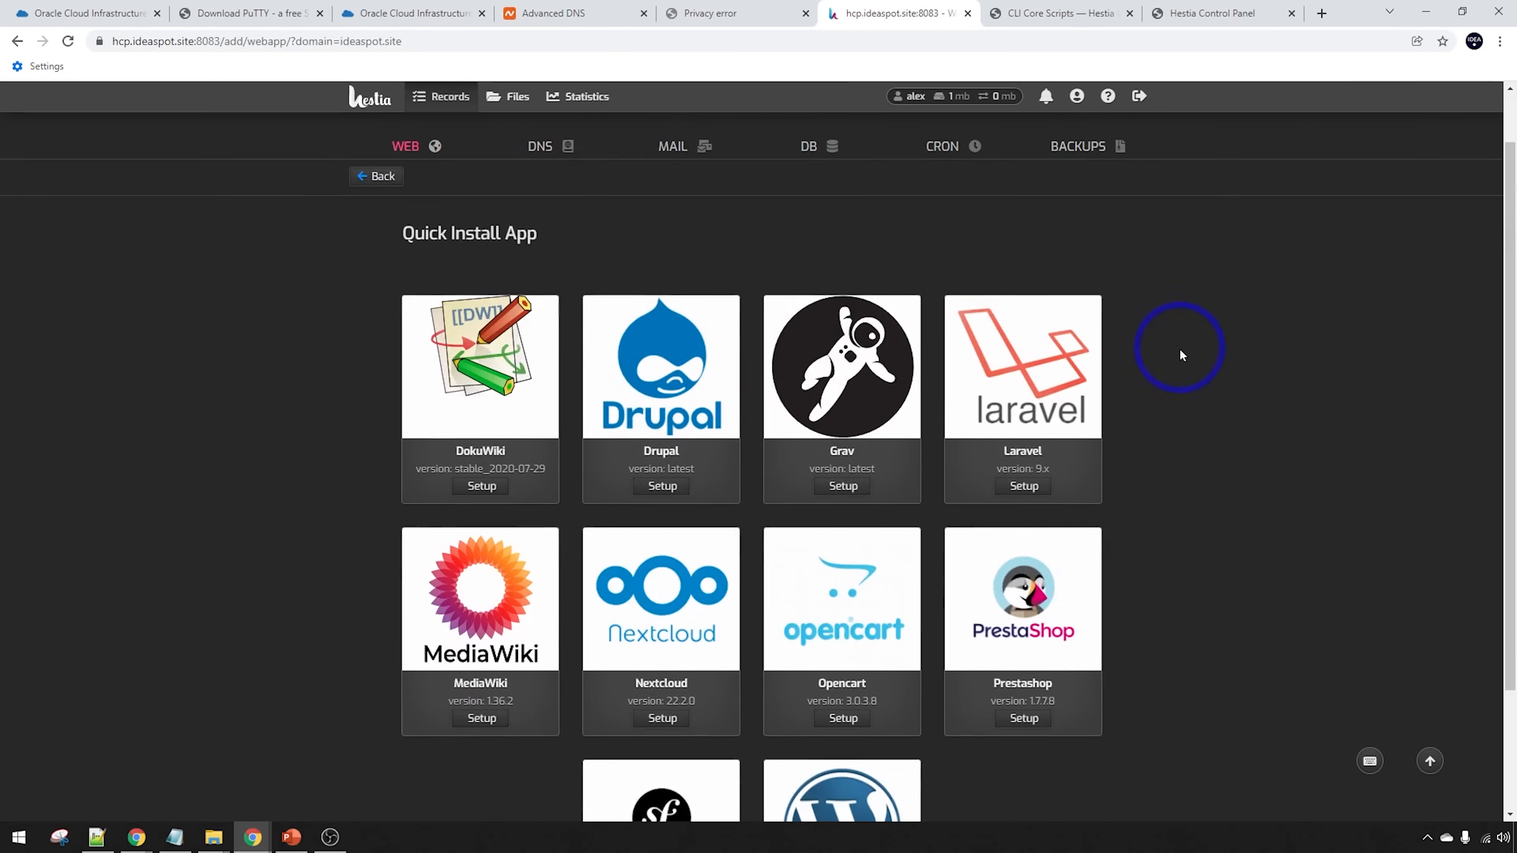
{"action": "scroll", "coordinate": [1198, 361], "scroll_direction": "down", "scroll_amount": 3}
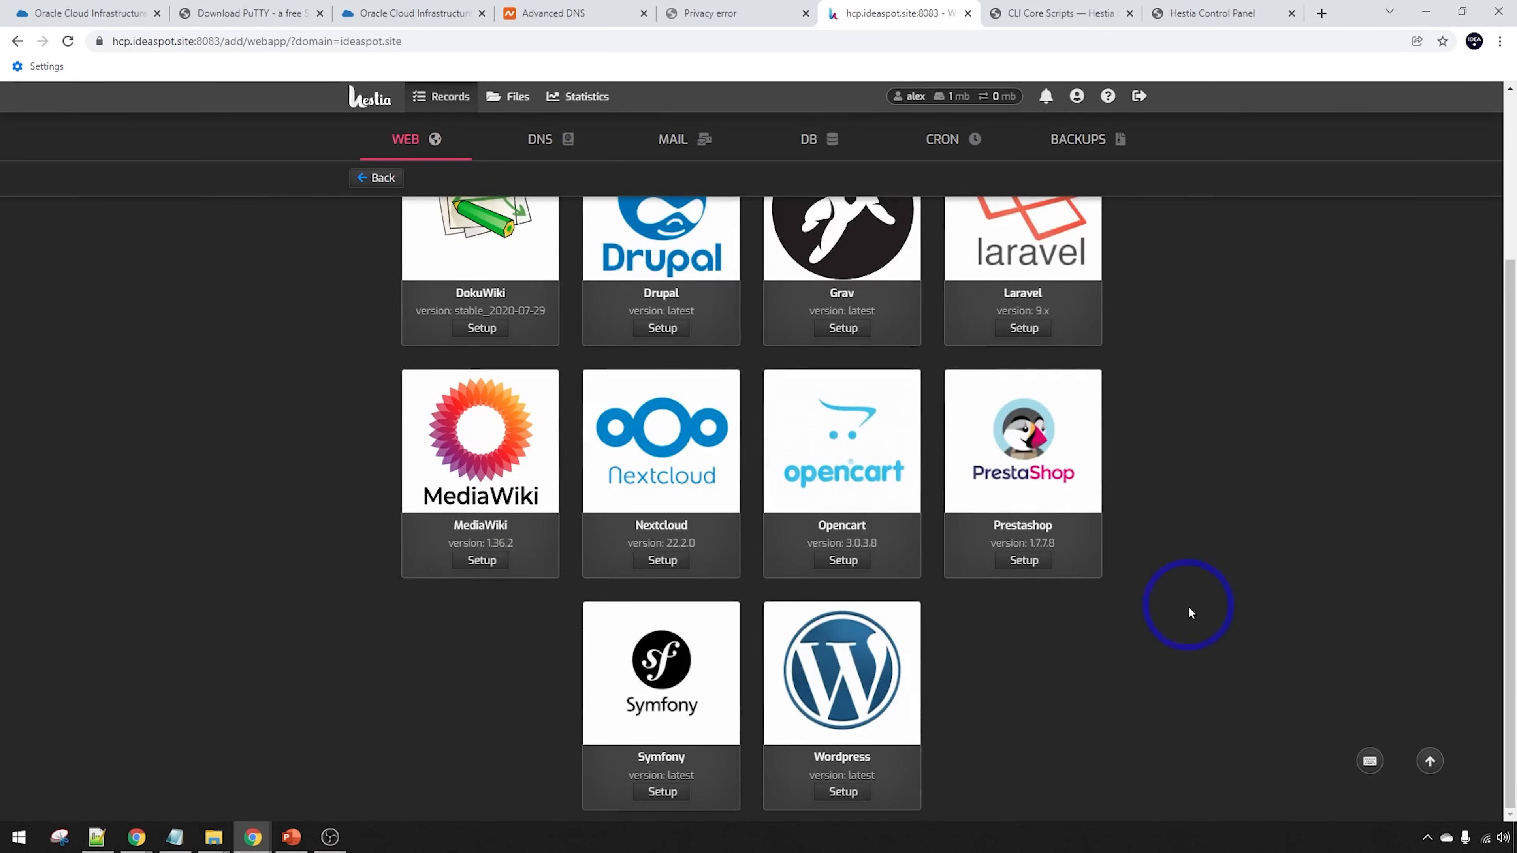
{"action": "scroll", "coordinate": [836, 627], "scroll_direction": "up", "scroll_amount": 3}
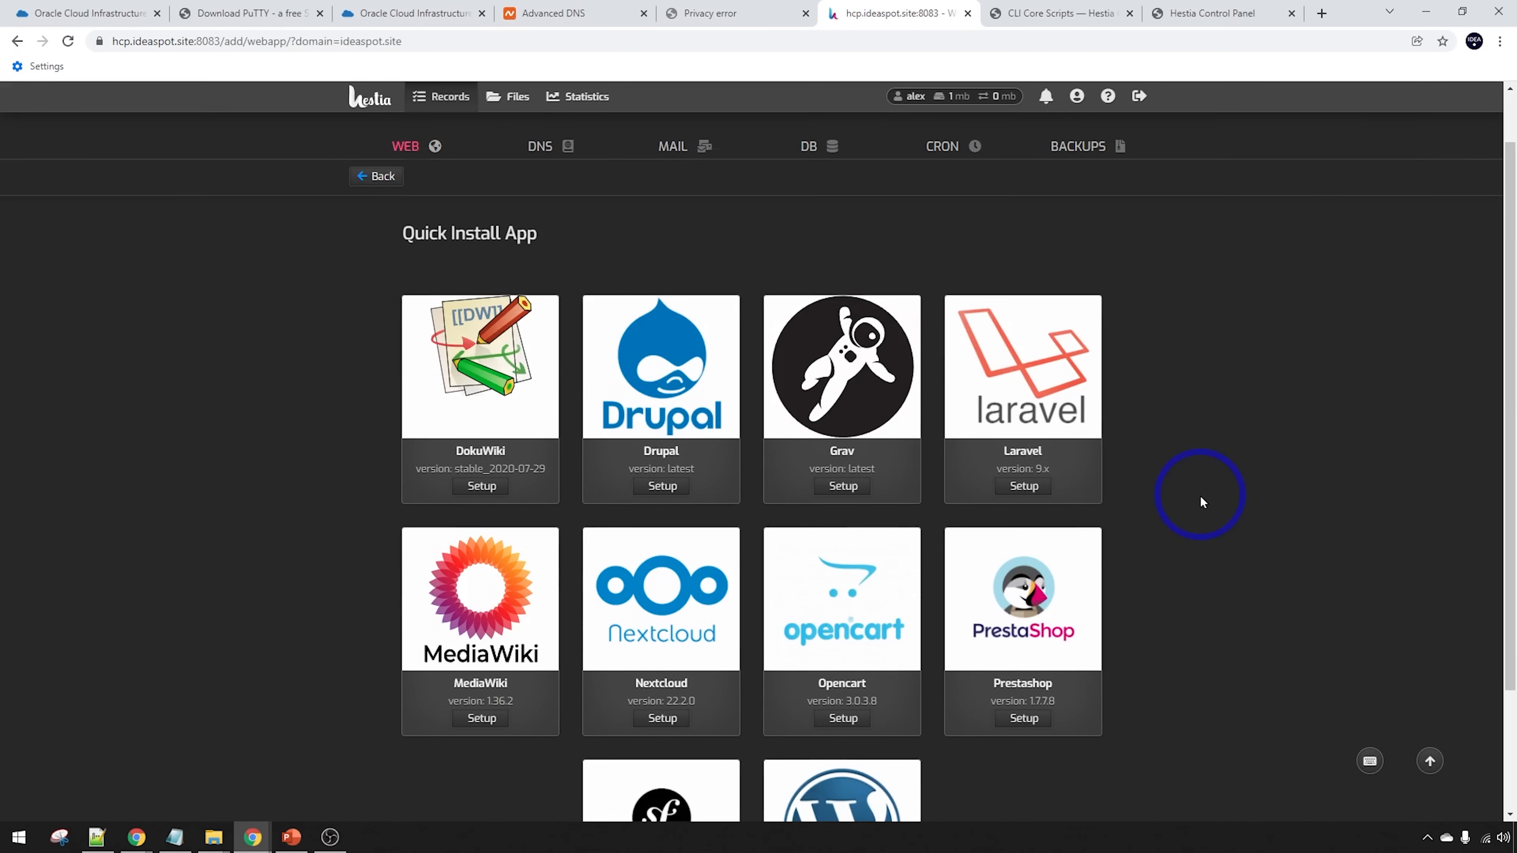
{"action": "scroll", "coordinate": [1201, 495], "scroll_direction": "down", "scroll_amount": 3}
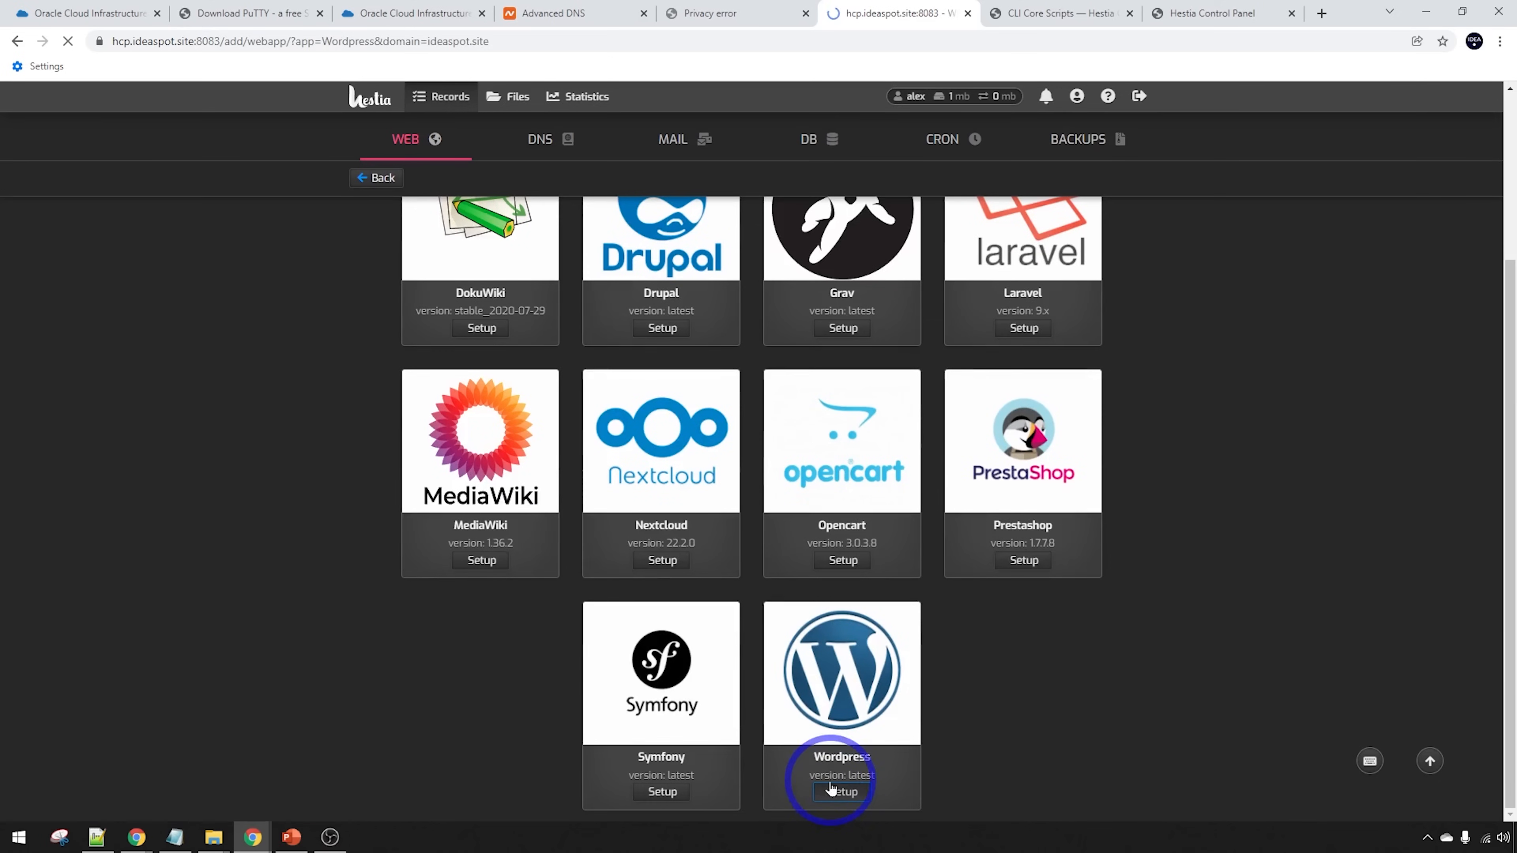
{"action": "scroll", "coordinate": [841, 631], "scroll_direction": "down", "scroll_amount": 2}
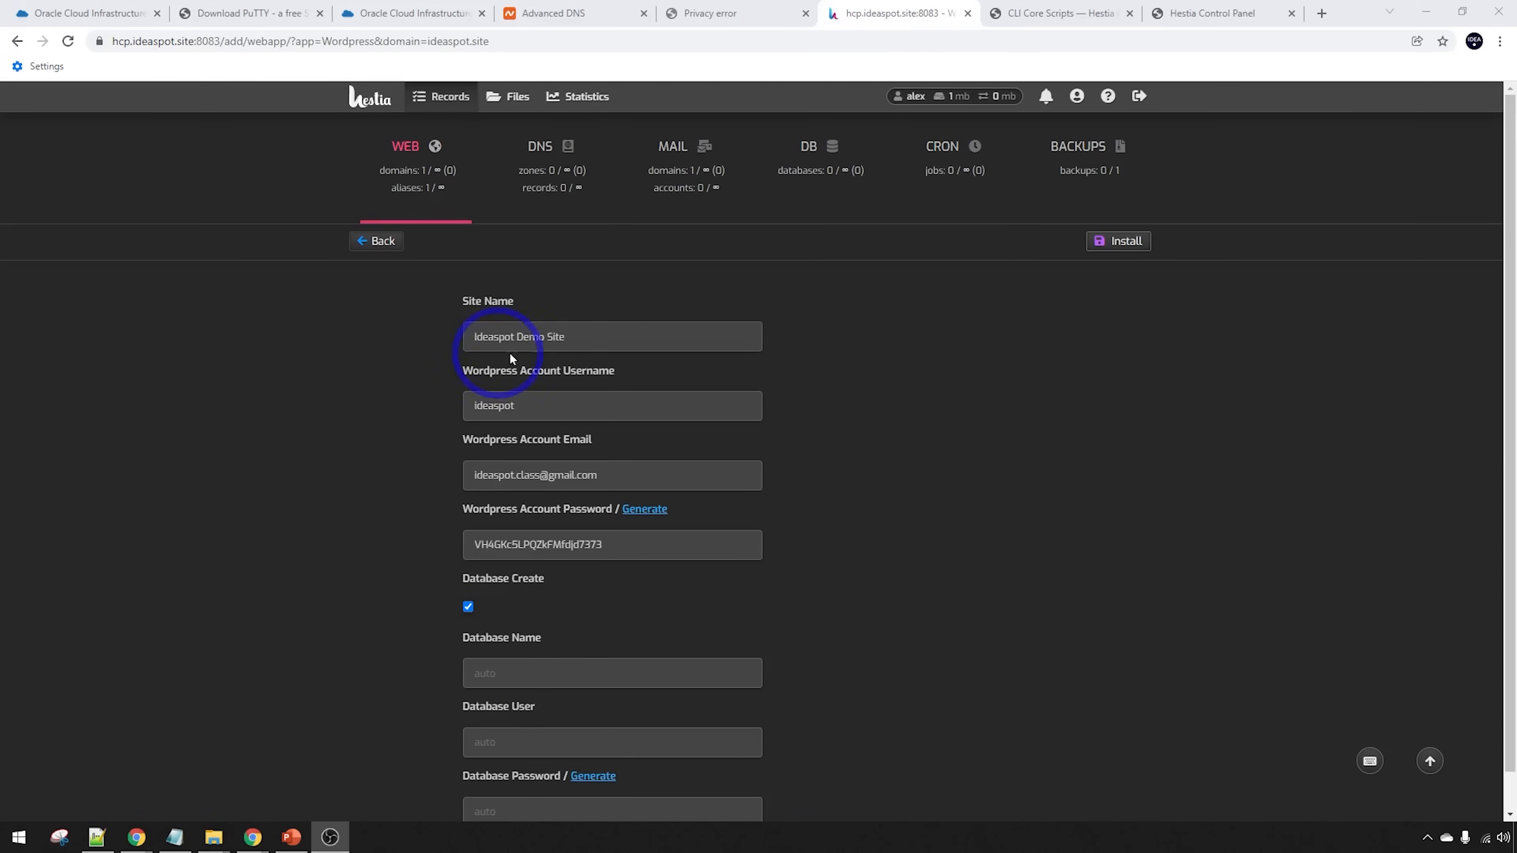
{"action": "left_click", "coordinate": [525, 478]}
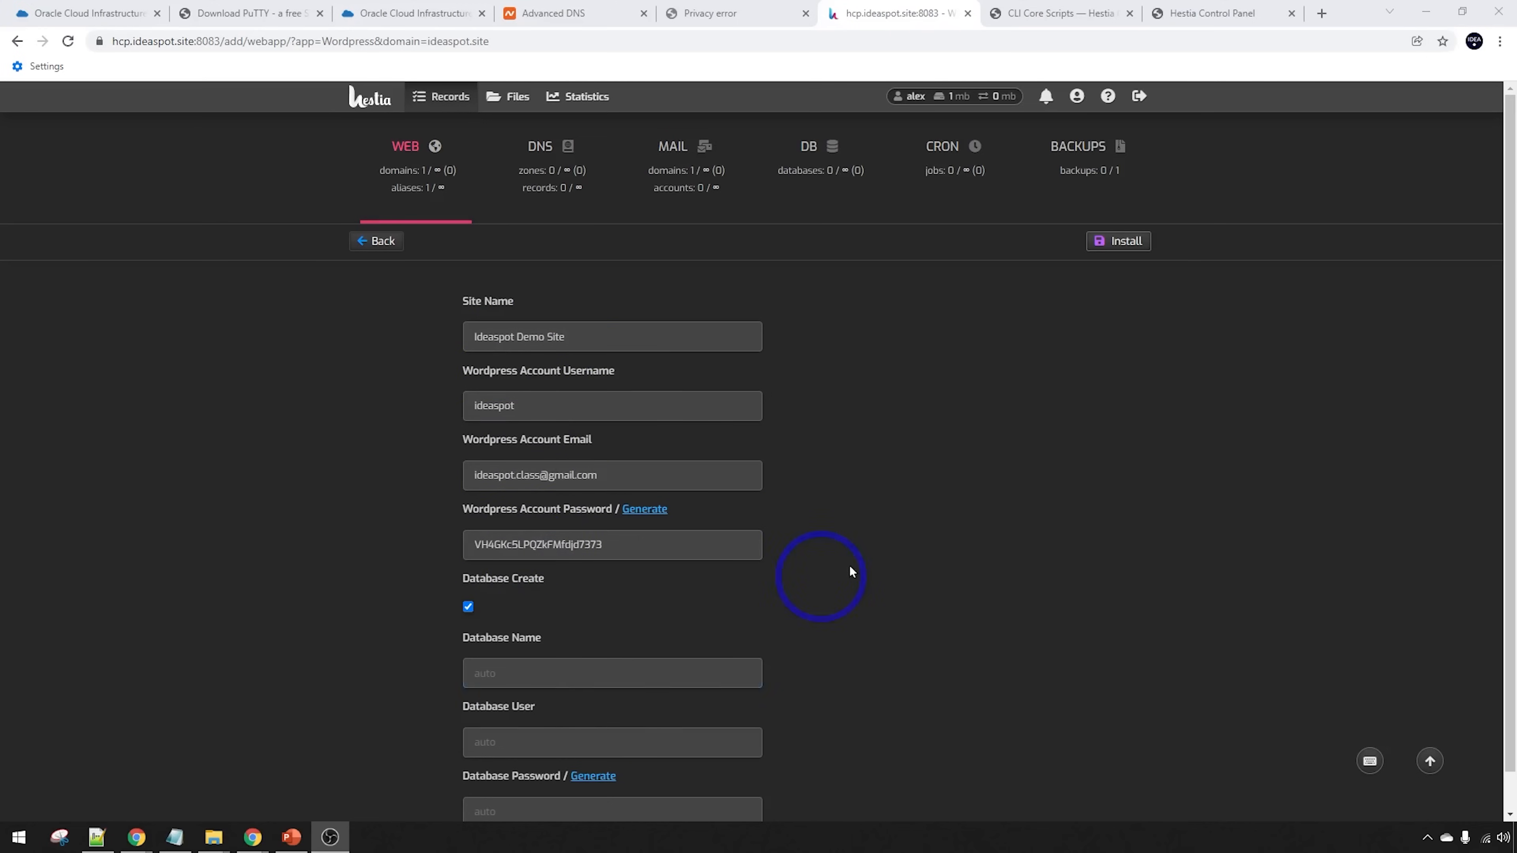
{"action": "left_click", "coordinate": [1106, 247]}
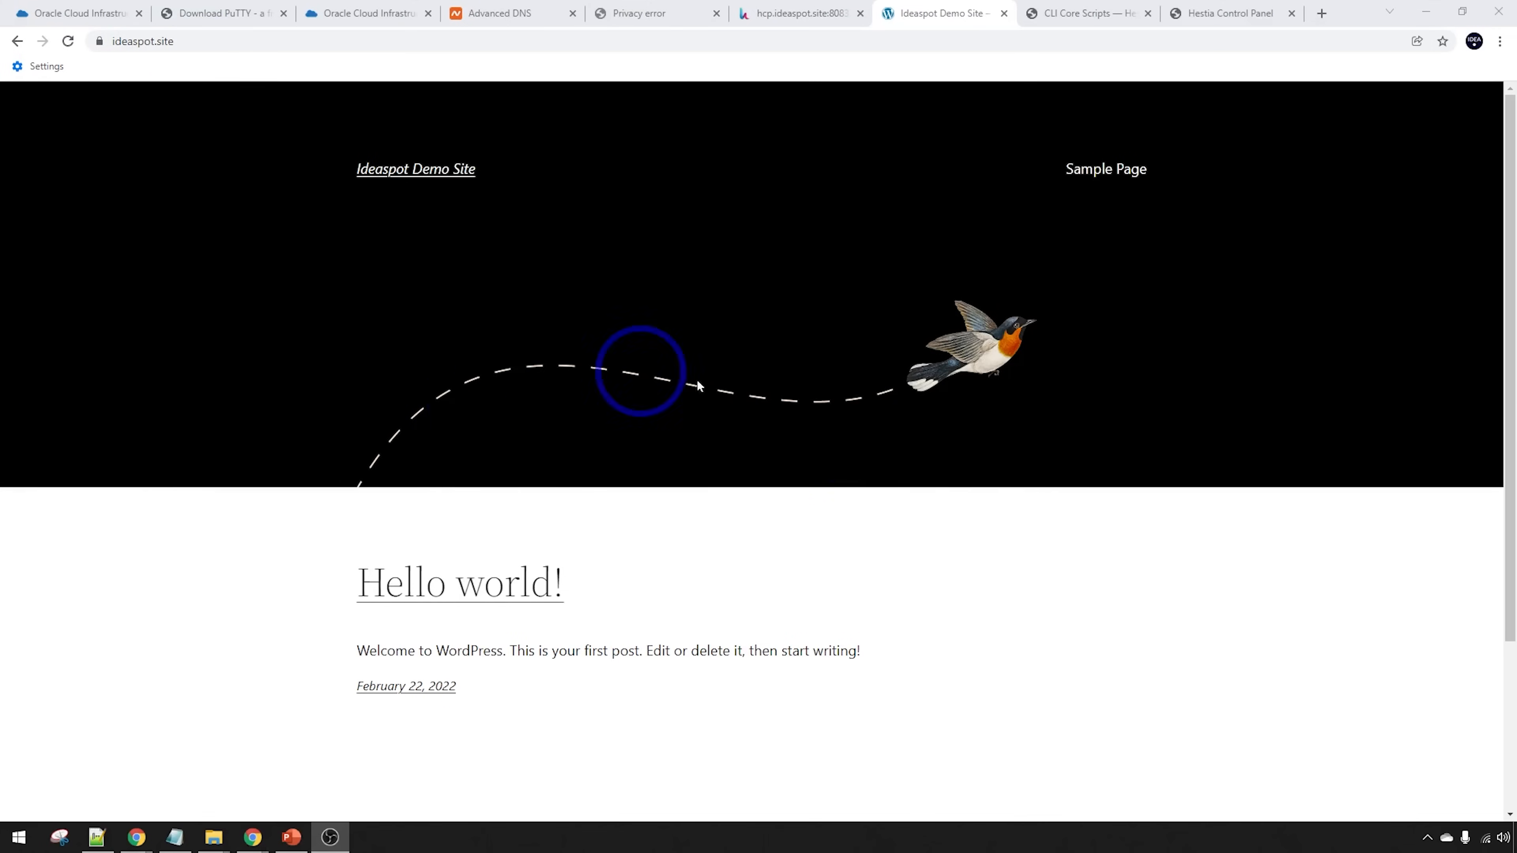
{"action": "scroll", "coordinate": [649, 371], "scroll_direction": "down", "scroll_amount": 3}
Open ideaspot.site/wp-admin and log in to the WordPress dashboard
{"action": "scroll", "coordinate": [645, 364], "scroll_direction": "up", "scroll_amount": 3}
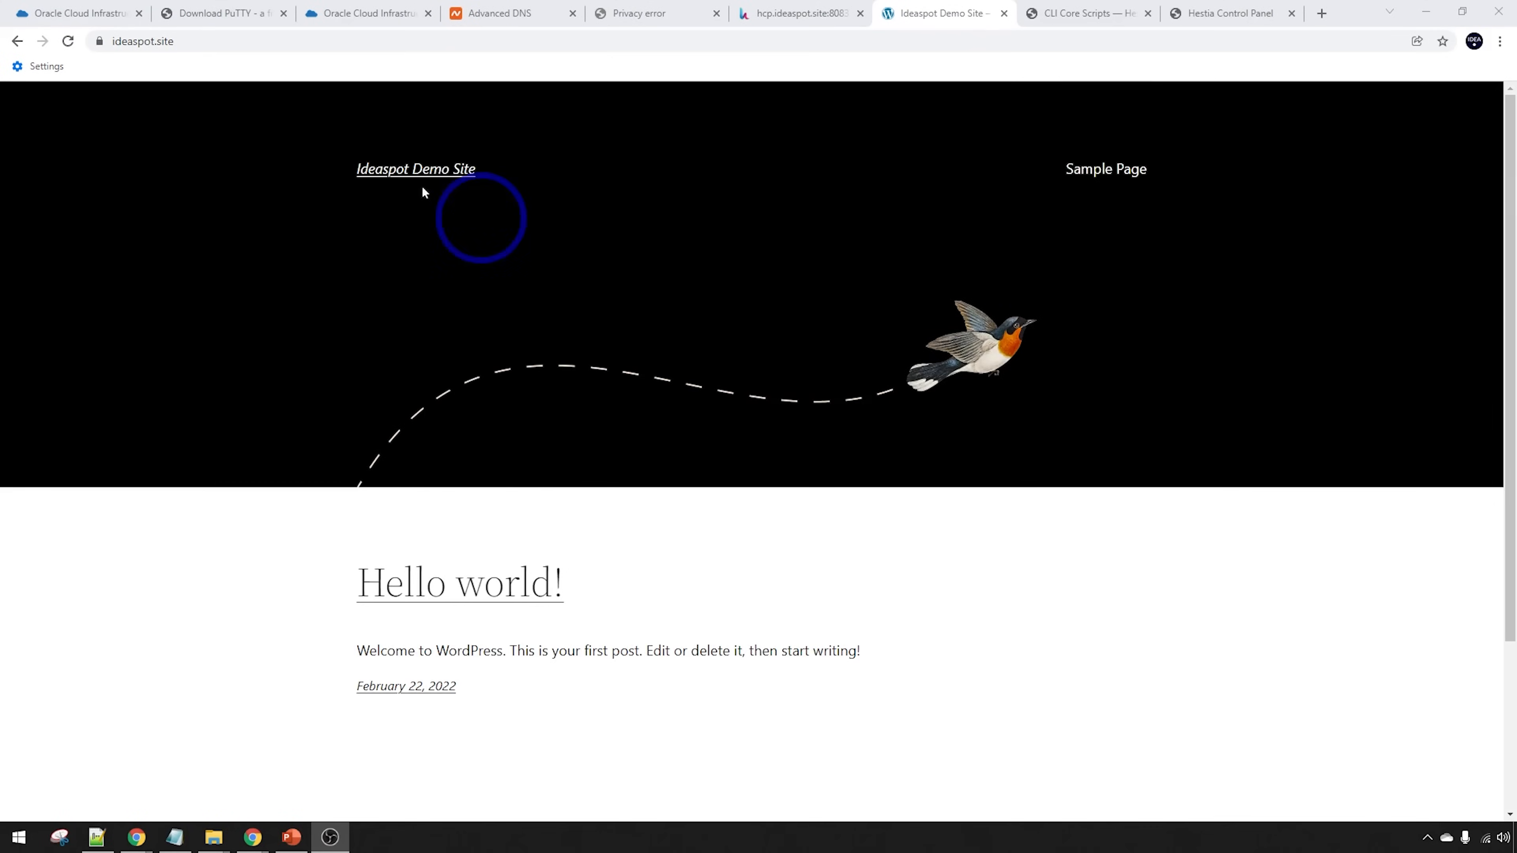
{"action": "left_click", "coordinate": [262, 44]}
{"action": "left_click", "coordinate": [338, 44]}
{"action": "type", "text": "wp-admin"}
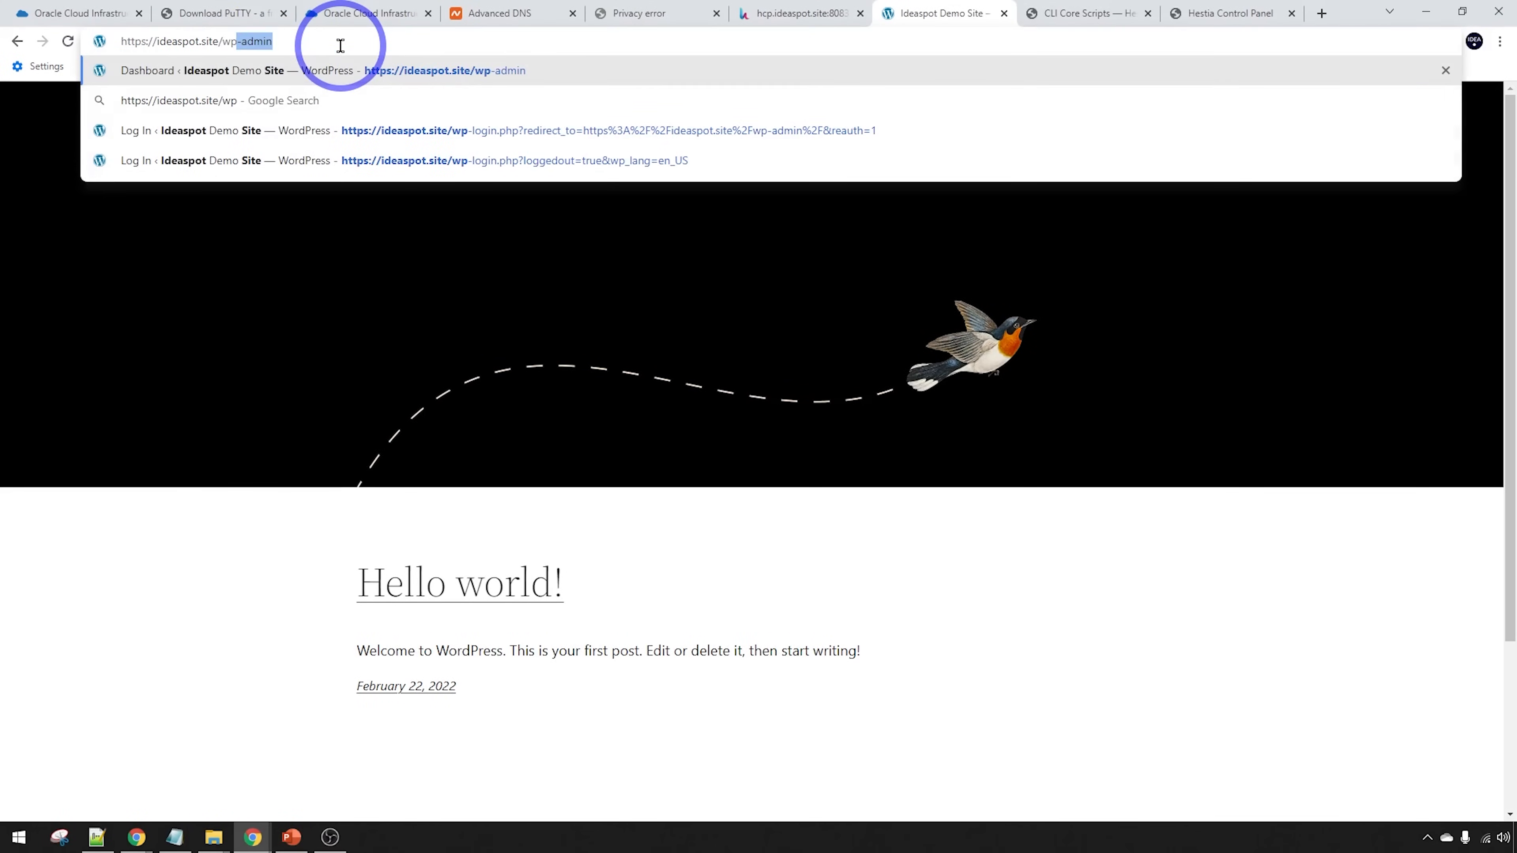
{"action": "key", "text": "Return"}
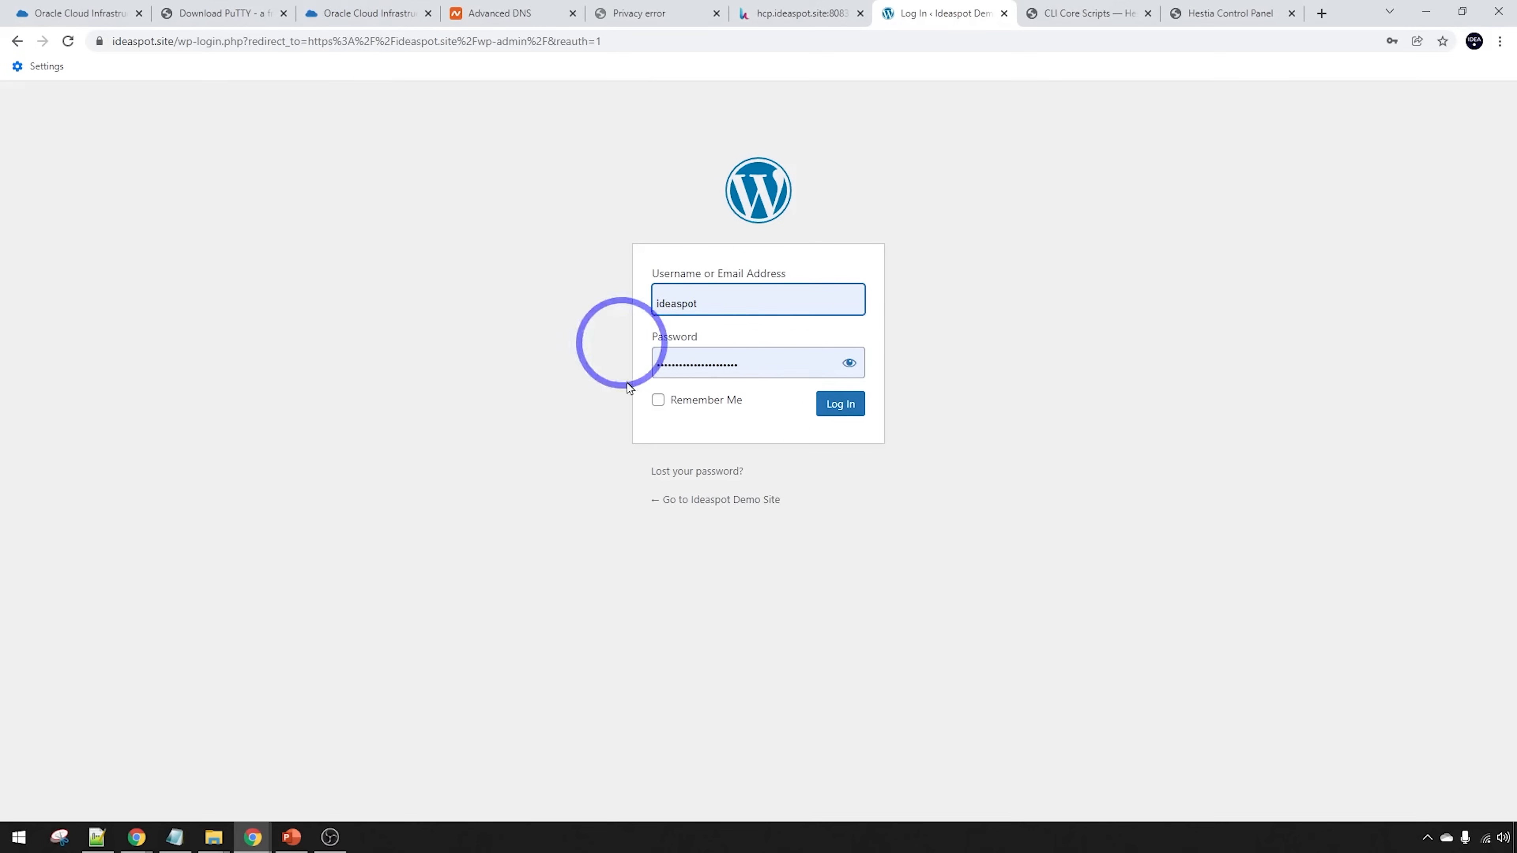
{"action": "left_click", "coordinate": [830, 418]}
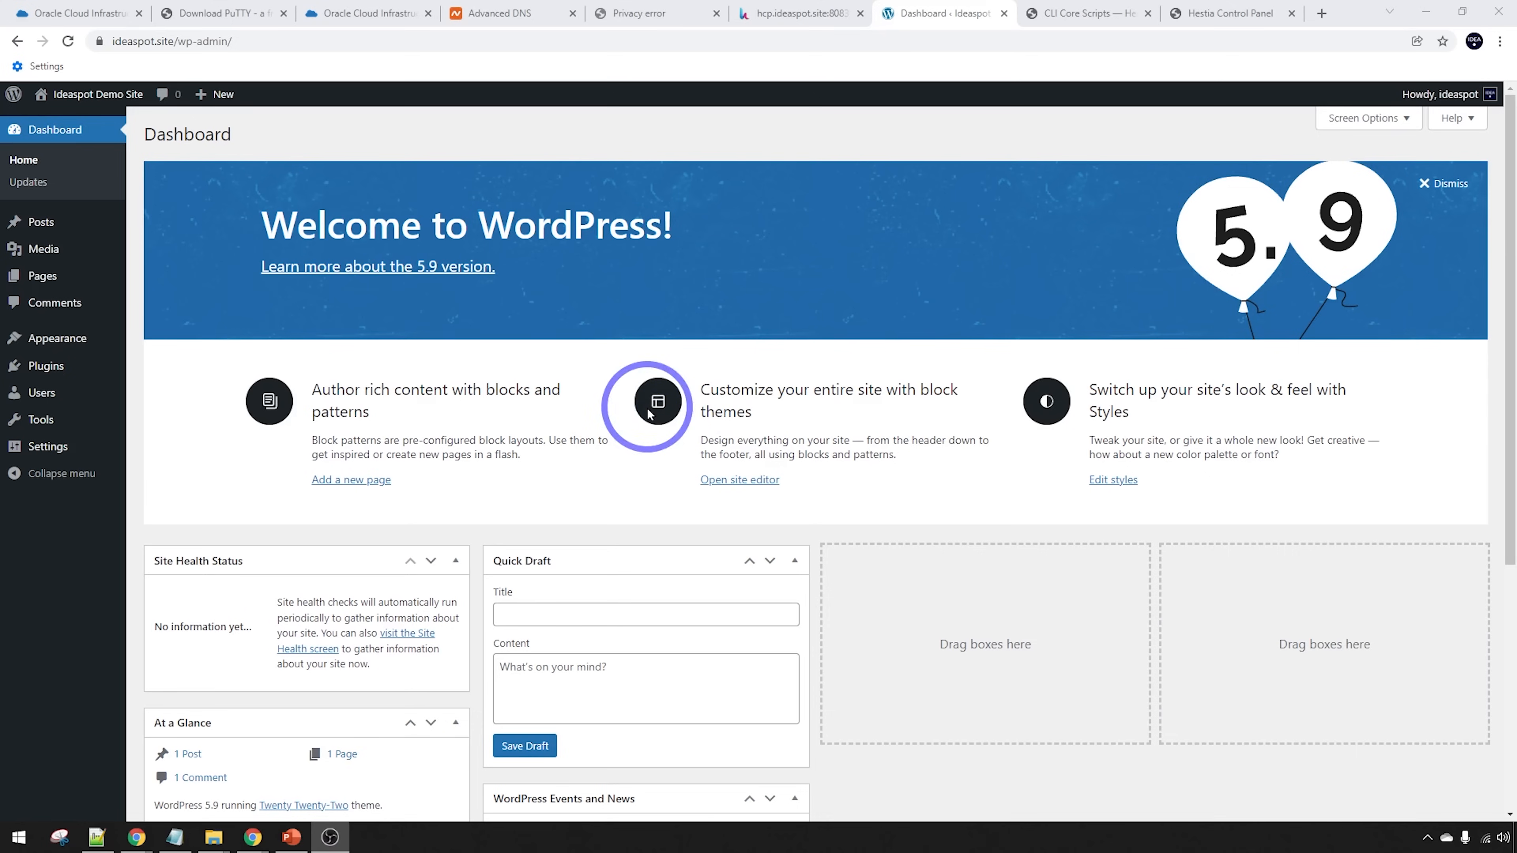
{"action": "left_click", "coordinate": [792, 8]}
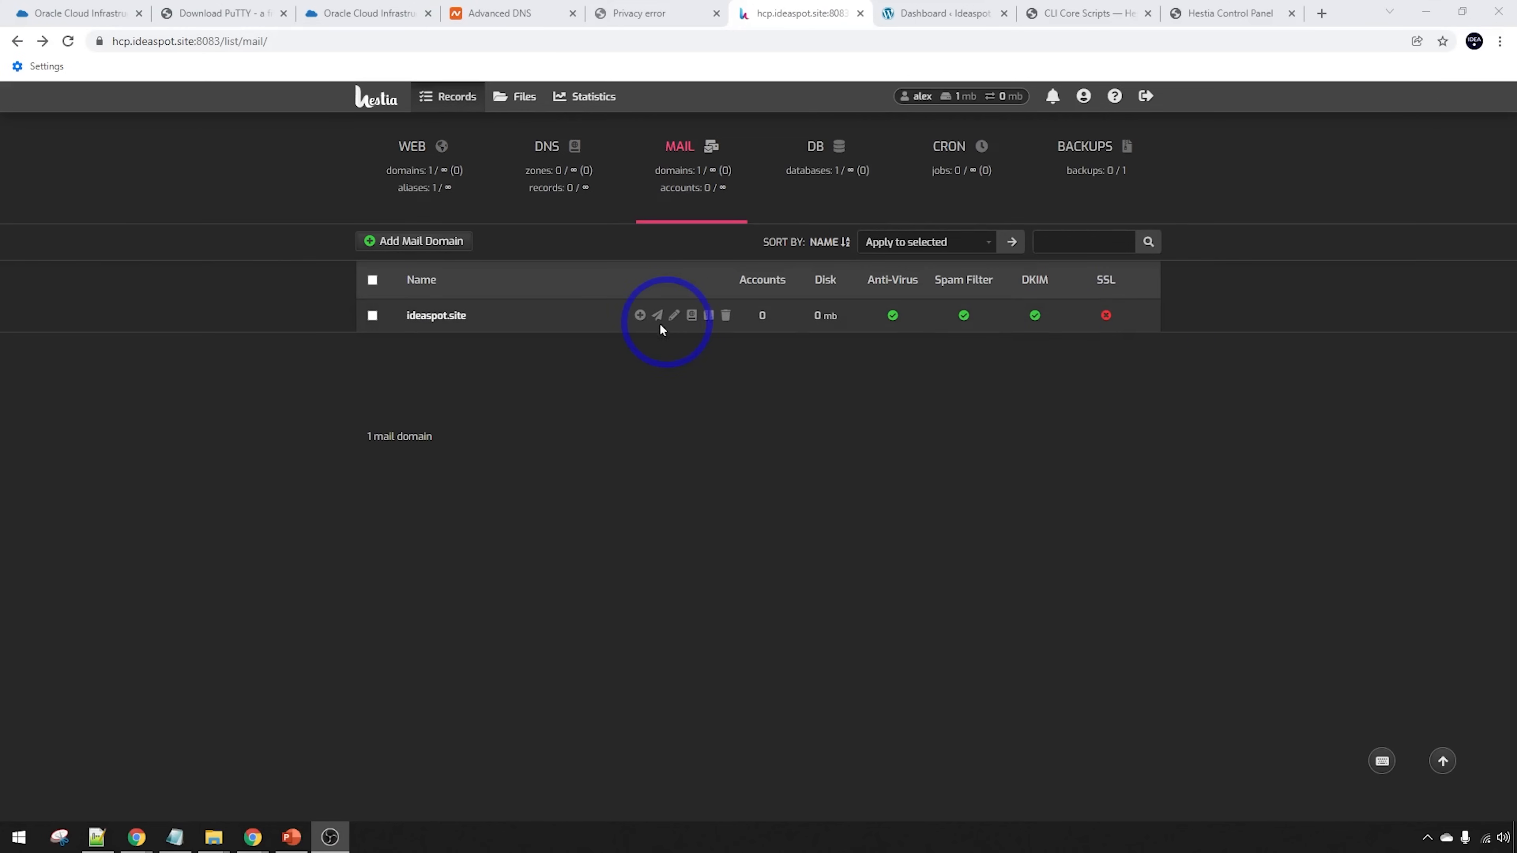
Enable SSL with Let's Encrypt and SMTP Relay in the ideaspot.site mail domain settings
{"action": "left_click", "coordinate": [673, 317]}
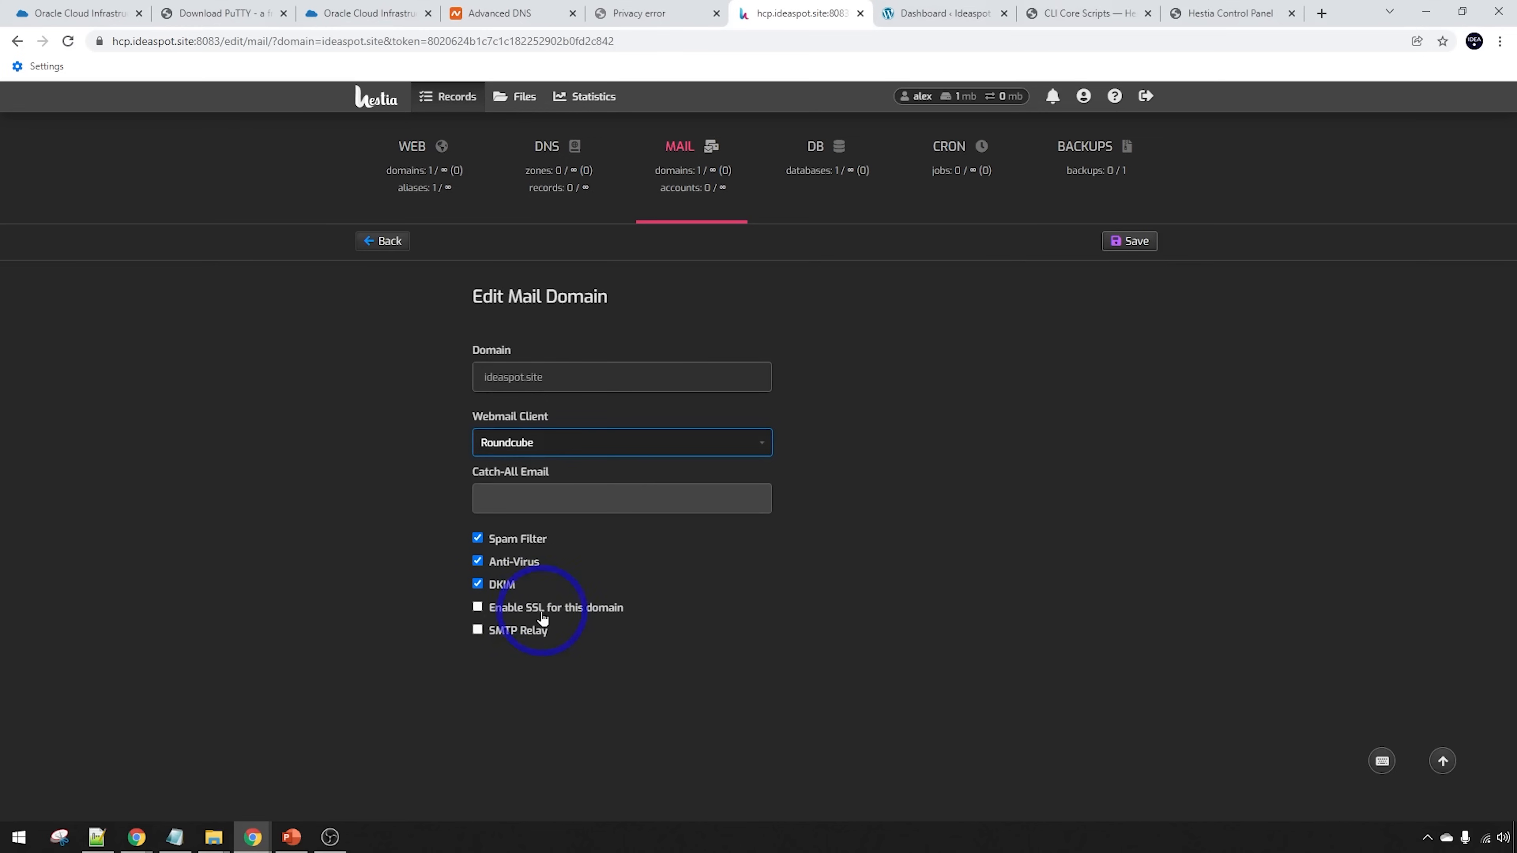
{"action": "left_click", "coordinate": [480, 607]}
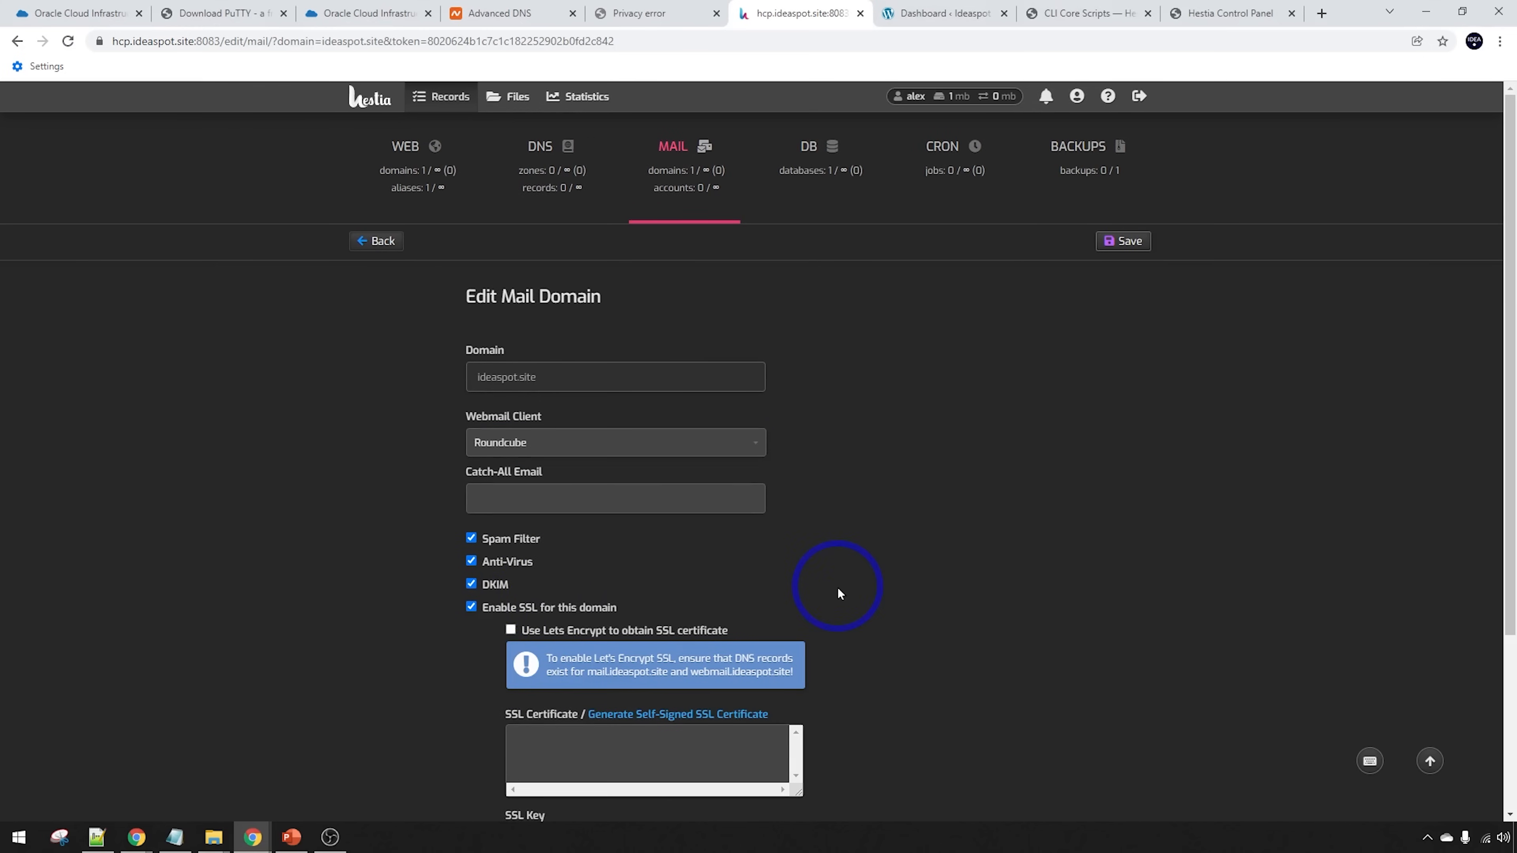
{"action": "scroll", "coordinate": [838, 589], "scroll_direction": "down", "scroll_amount": 1}
{"action": "left_click", "coordinate": [540, 549]}
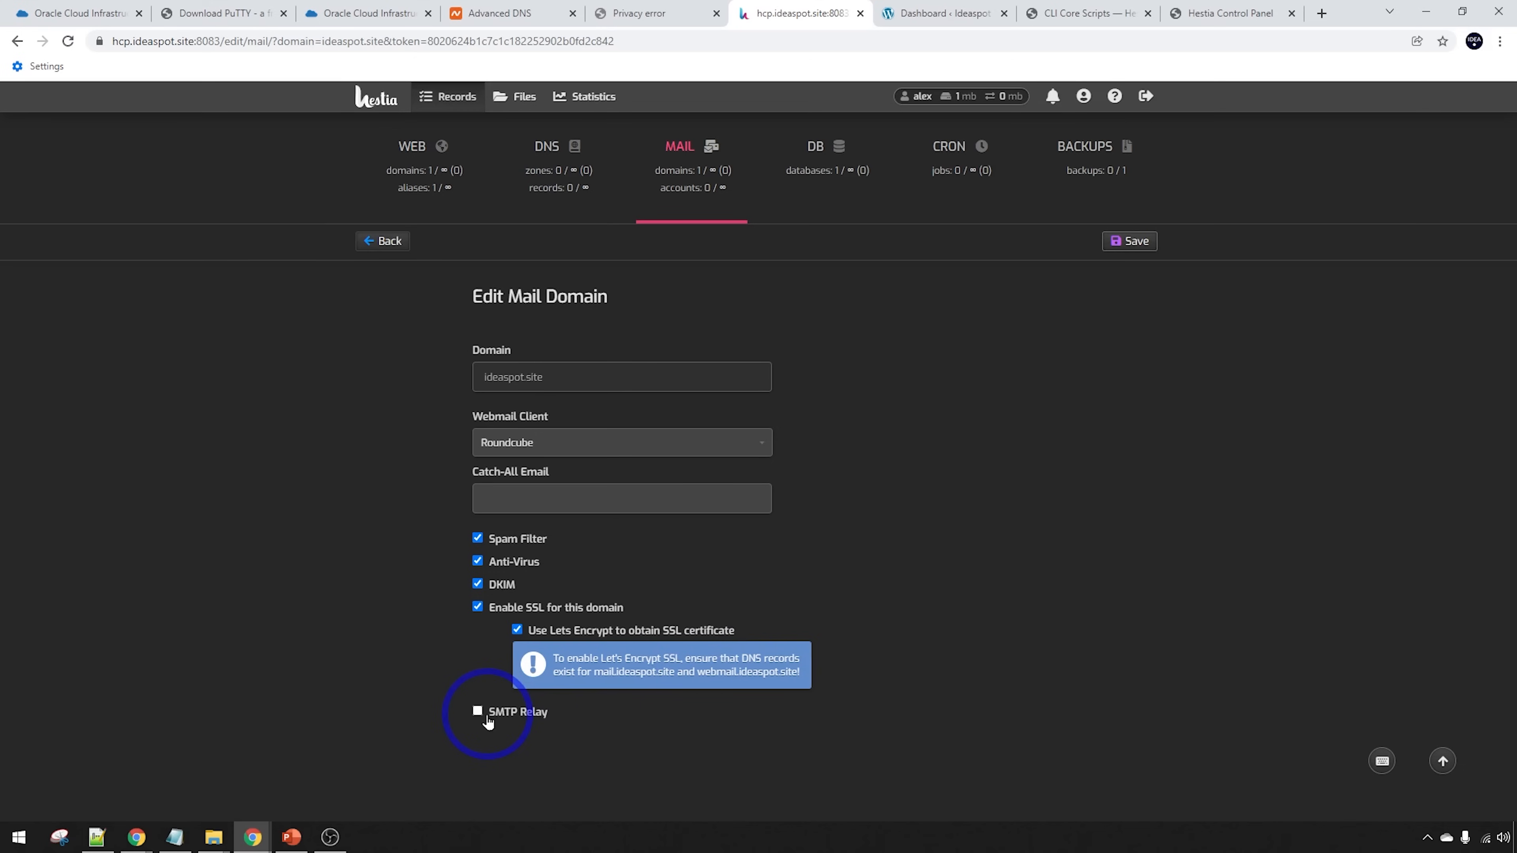
{"action": "left_click", "coordinate": [487, 717]}
{"action": "scroll", "coordinate": [919, 681], "scroll_direction": "down", "scroll_amount": 3}
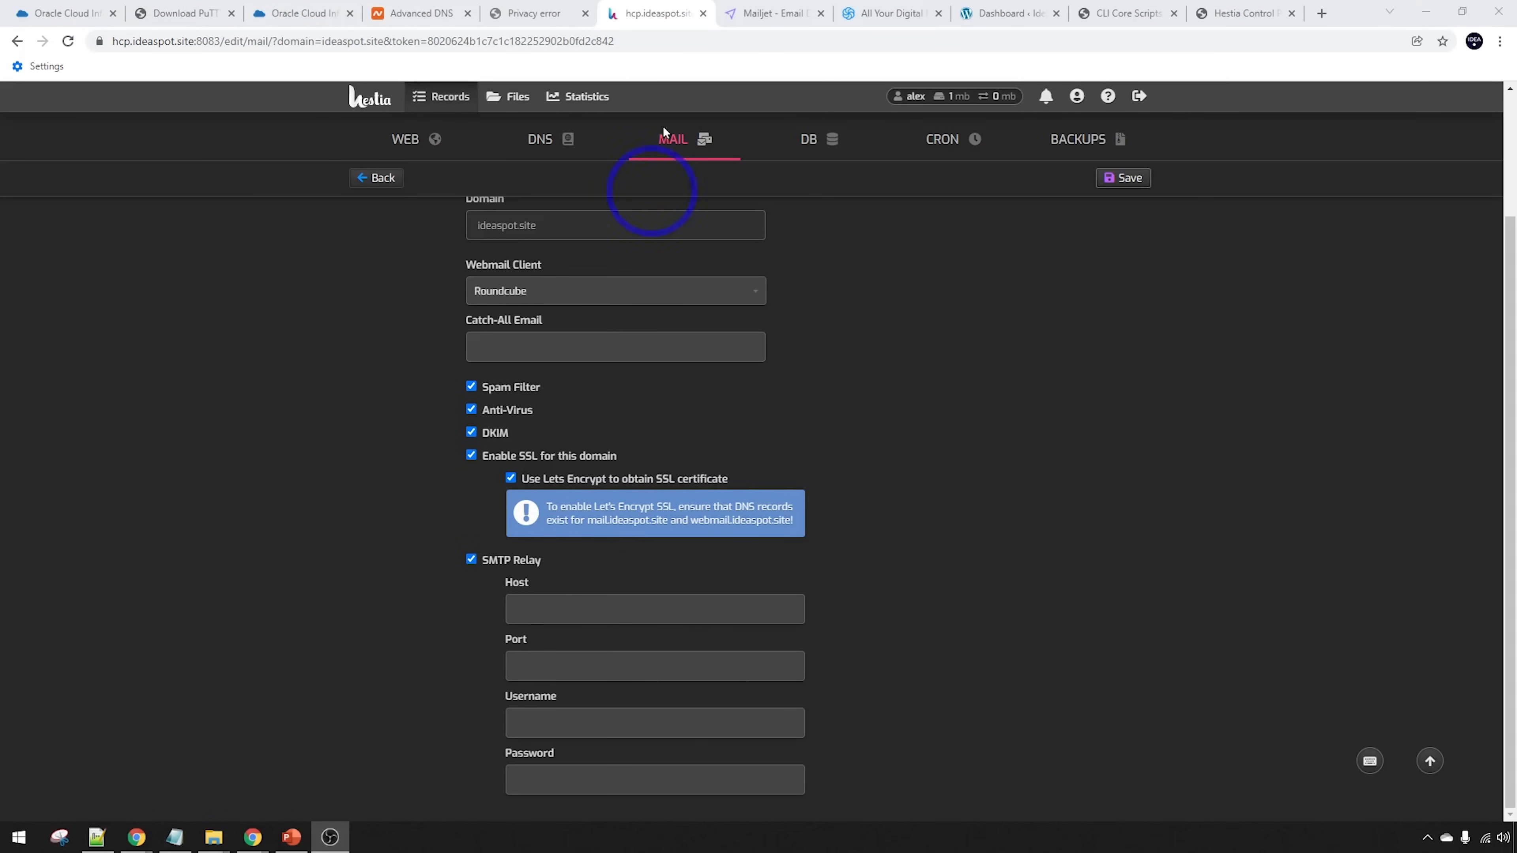
{"action": "left_click", "coordinate": [765, 8]}
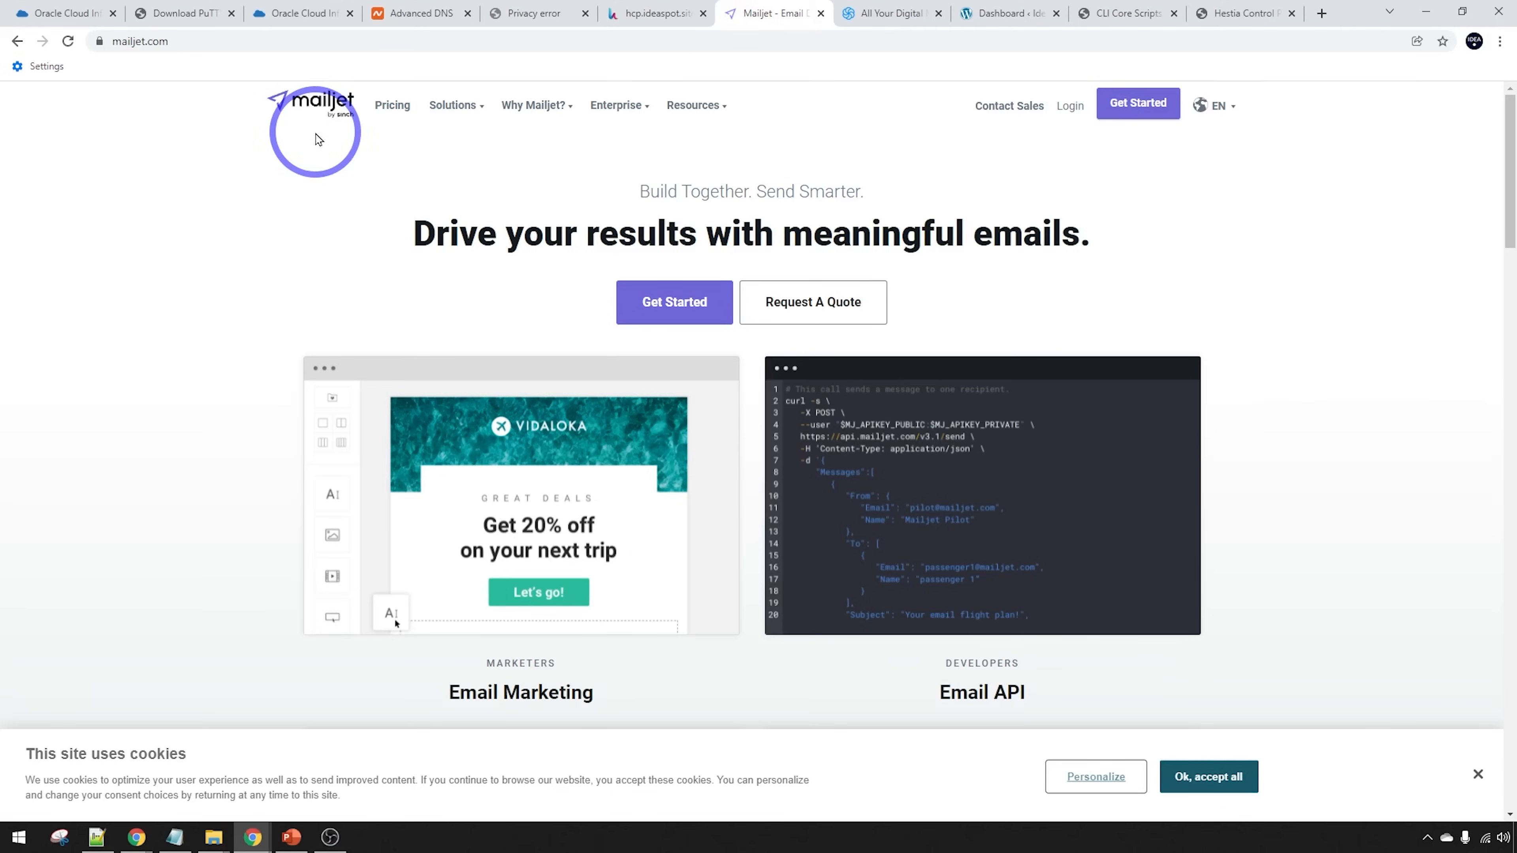
{"action": "left_click", "coordinate": [887, 13]}
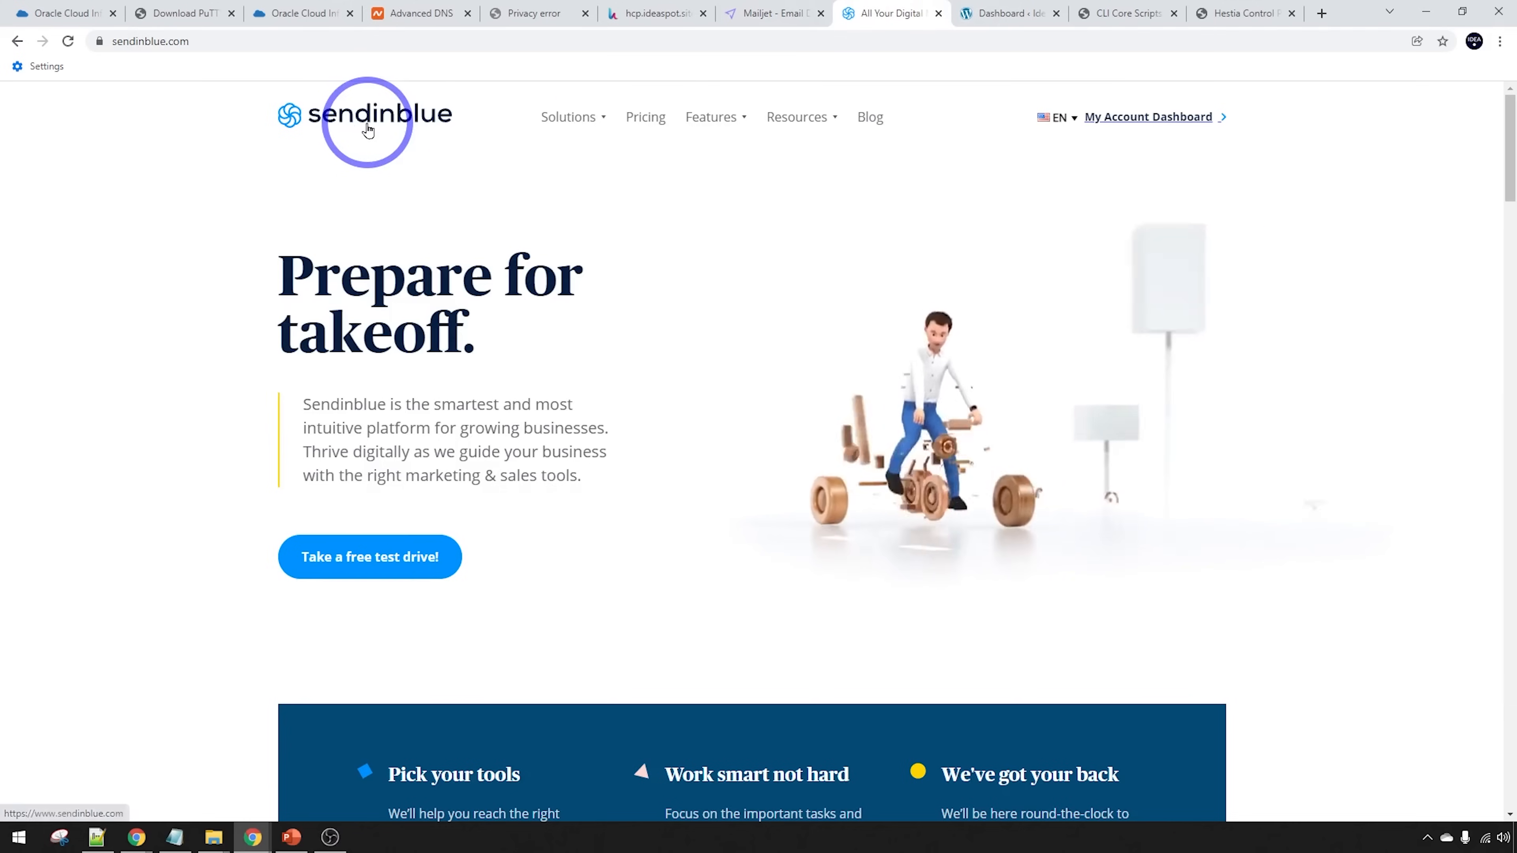
{"action": "left_click", "coordinate": [770, 13]}
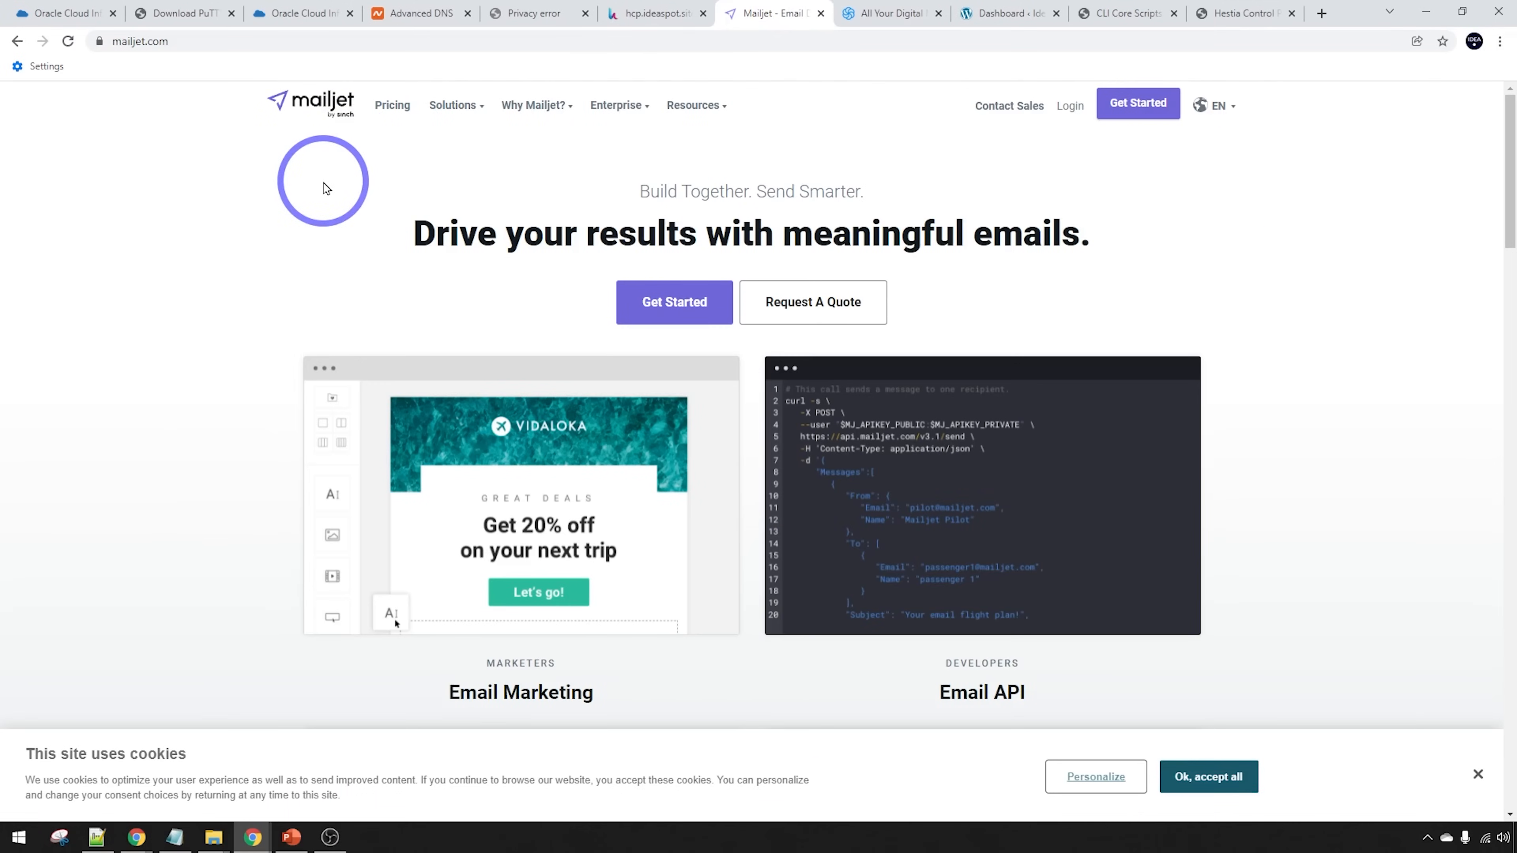
{"action": "left_click", "coordinate": [896, 13]}
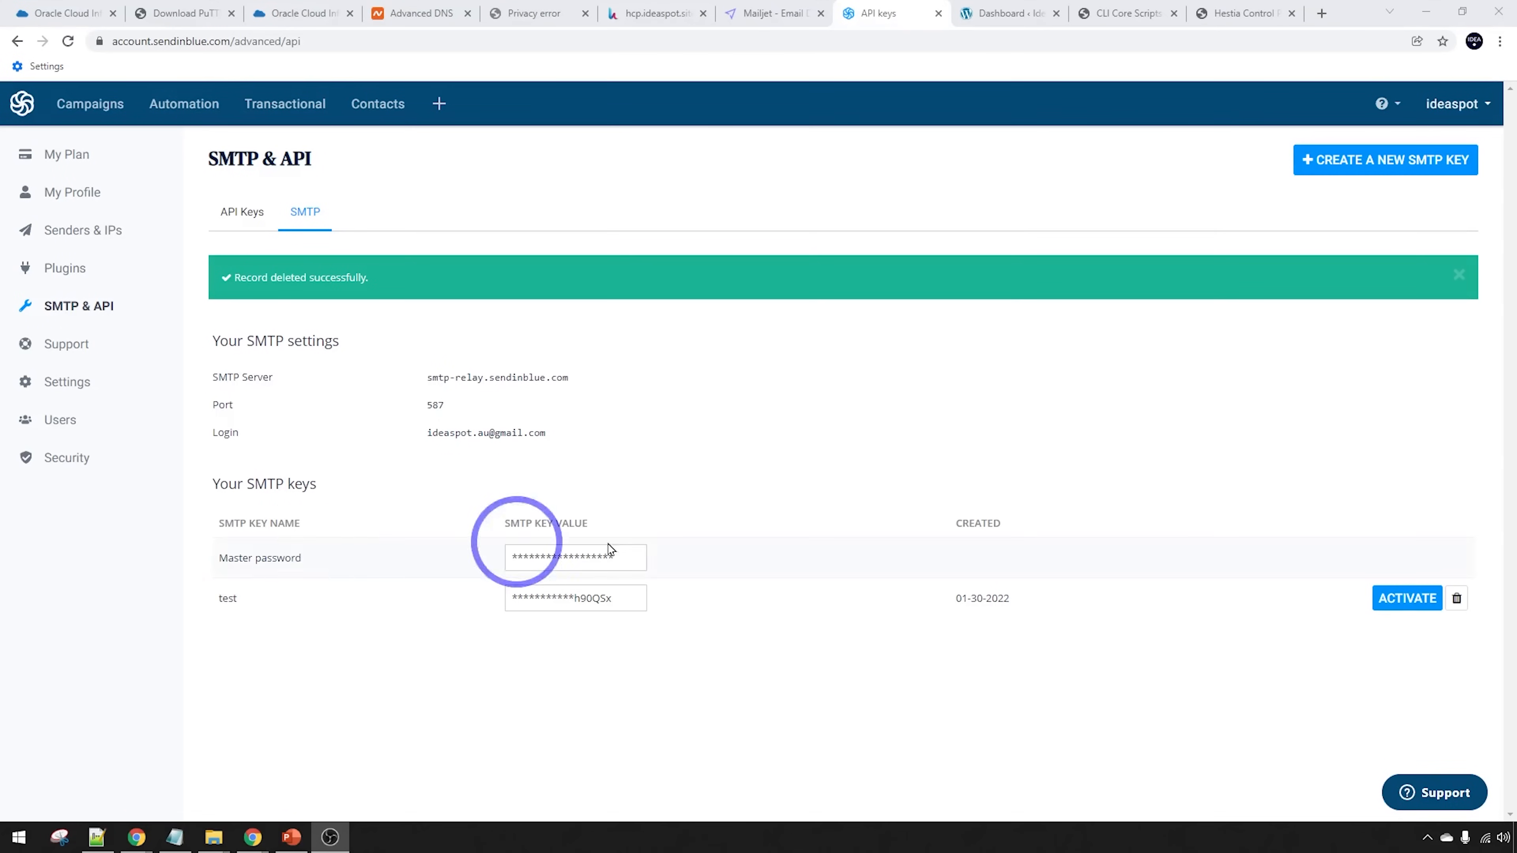
{"action": "left_click", "coordinate": [1454, 104]}
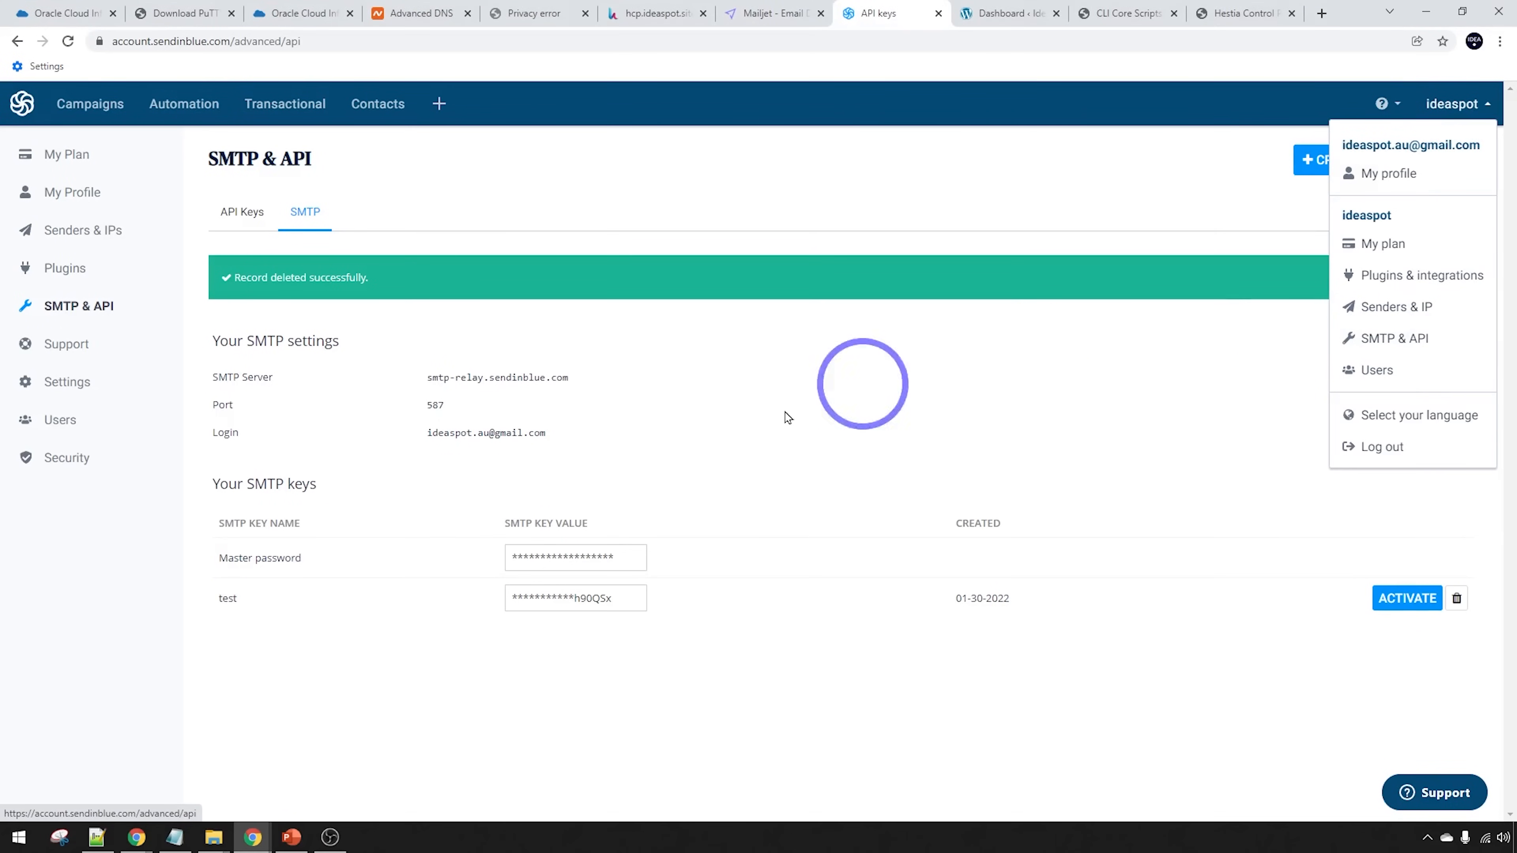
{"action": "left_click", "coordinate": [402, 700]}
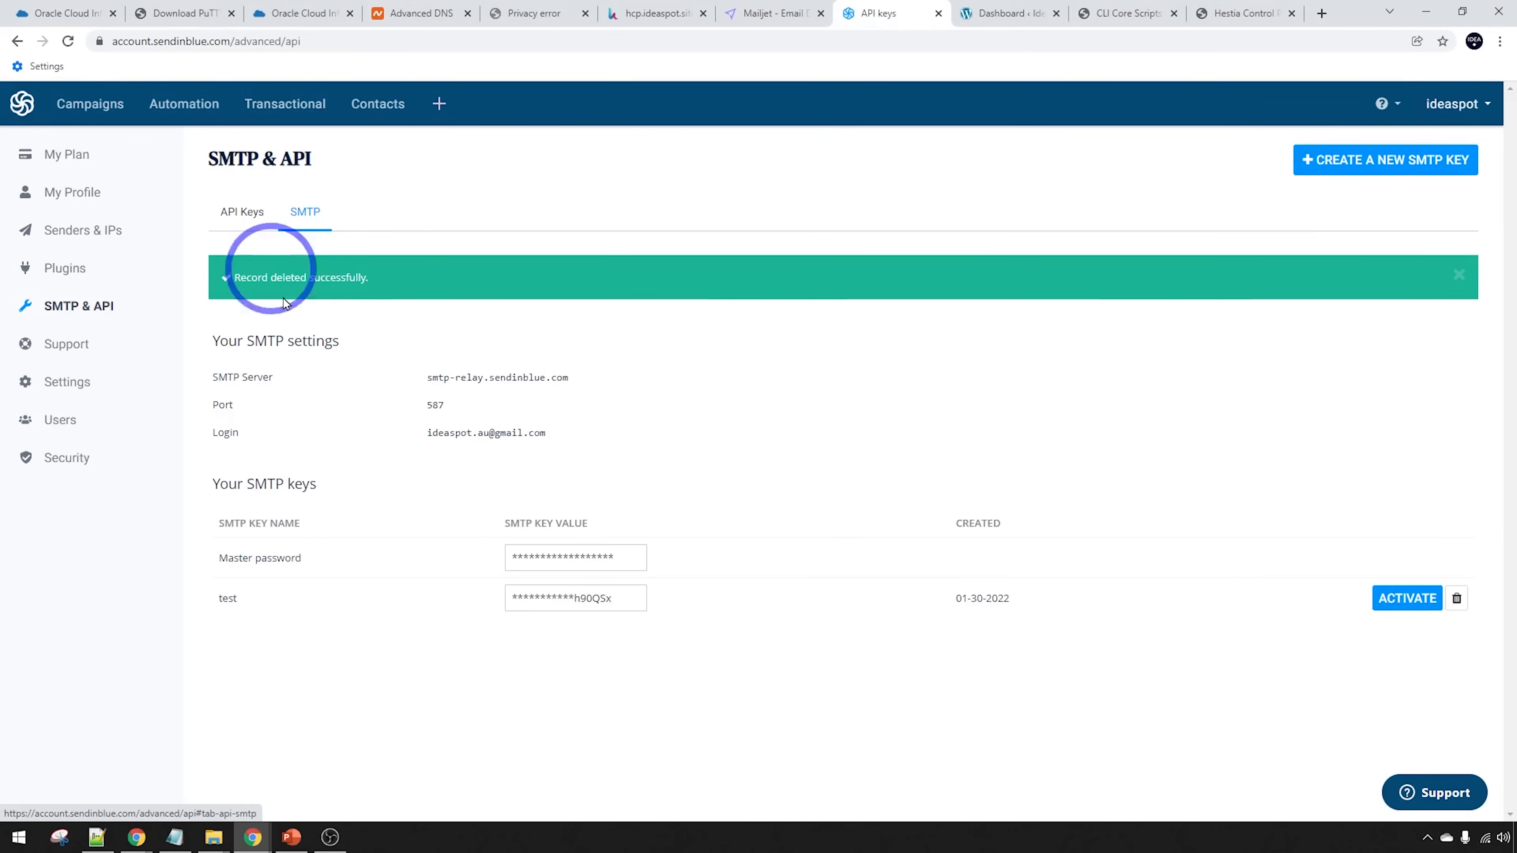
Generate a Sendinblue SMTP key named hestia and copy its value
{"action": "left_click", "coordinate": [1328, 159]}
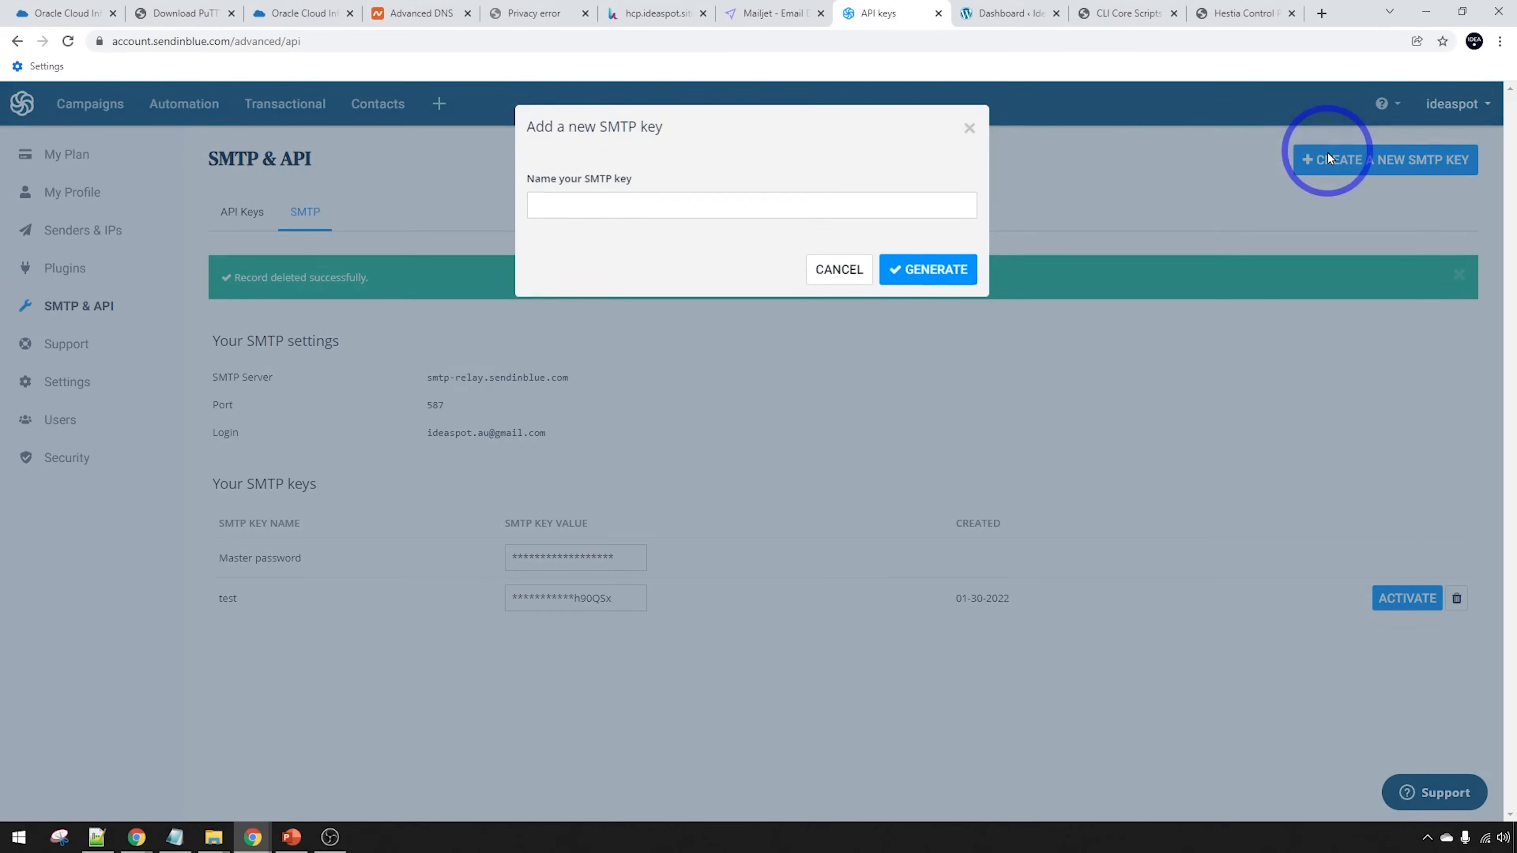
{"action": "left_click", "coordinate": [578, 200]}
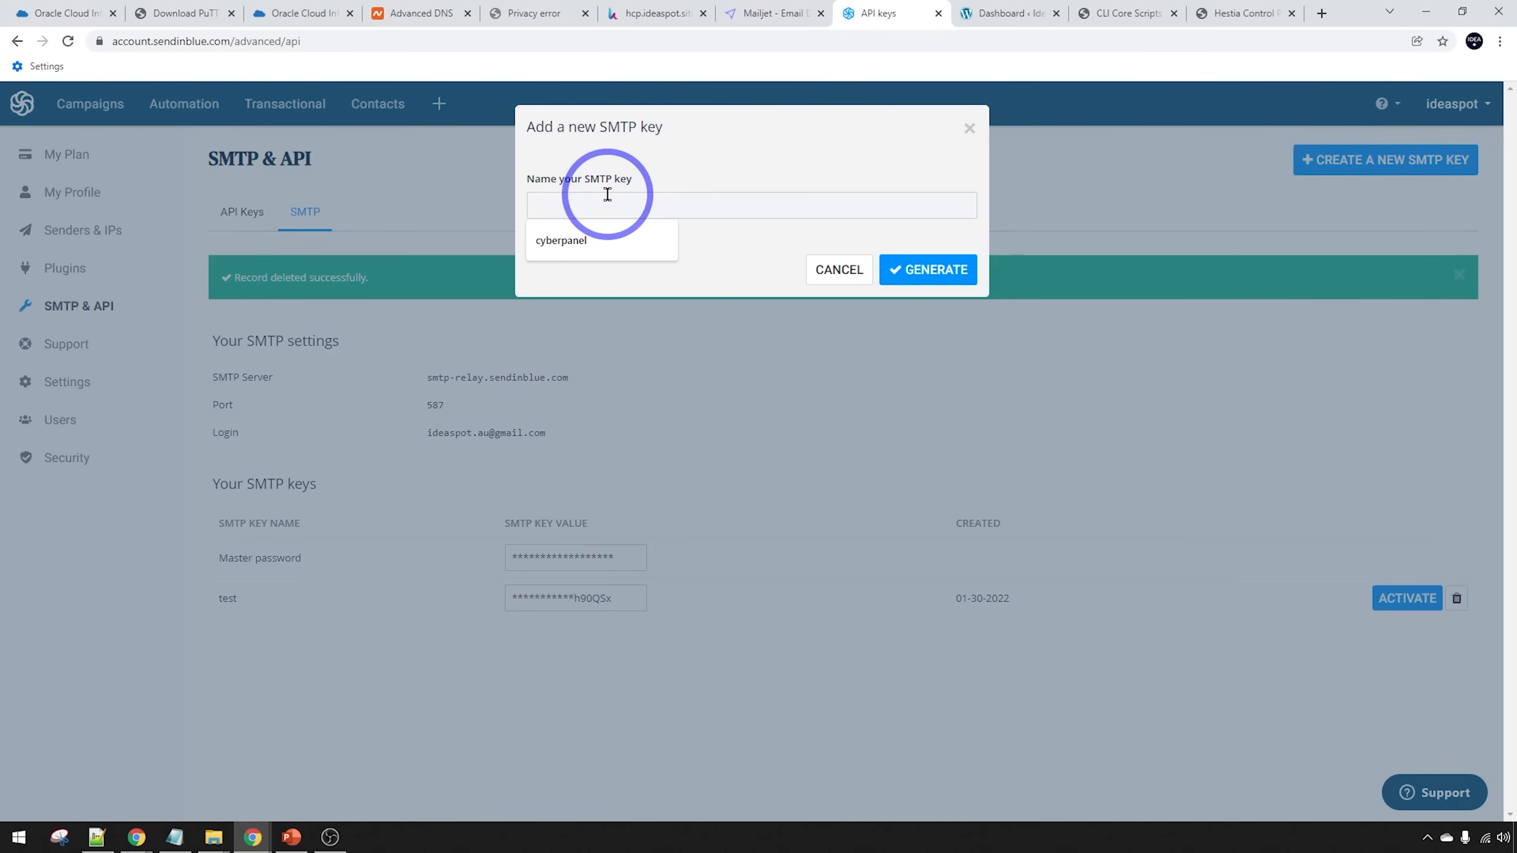
{"action": "left_click", "coordinate": [931, 270]}
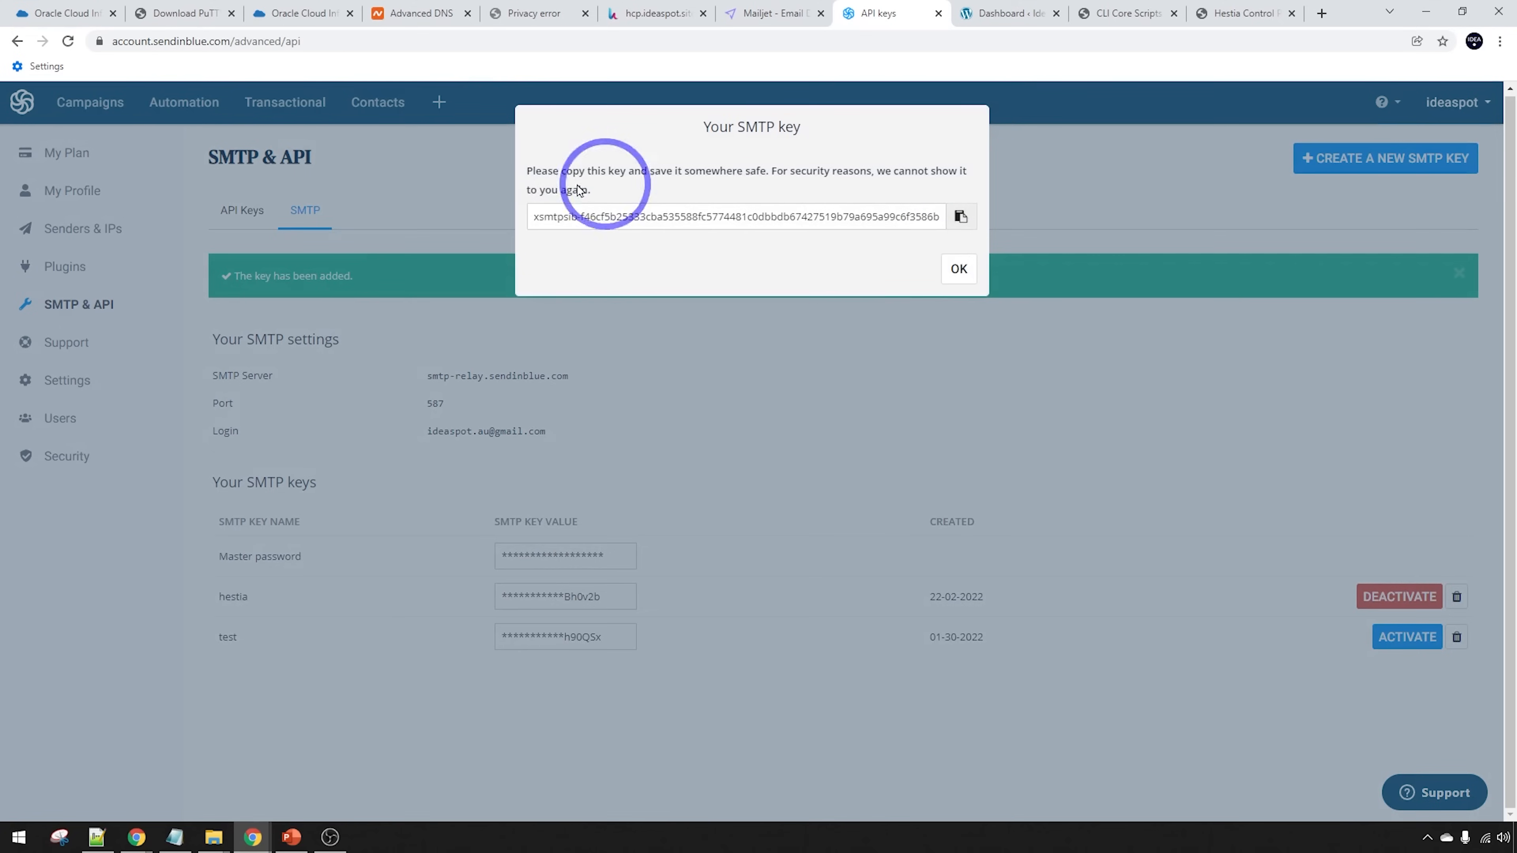
{"action": "left_click", "coordinate": [960, 218]}
{"action": "left_click", "coordinate": [958, 270]}
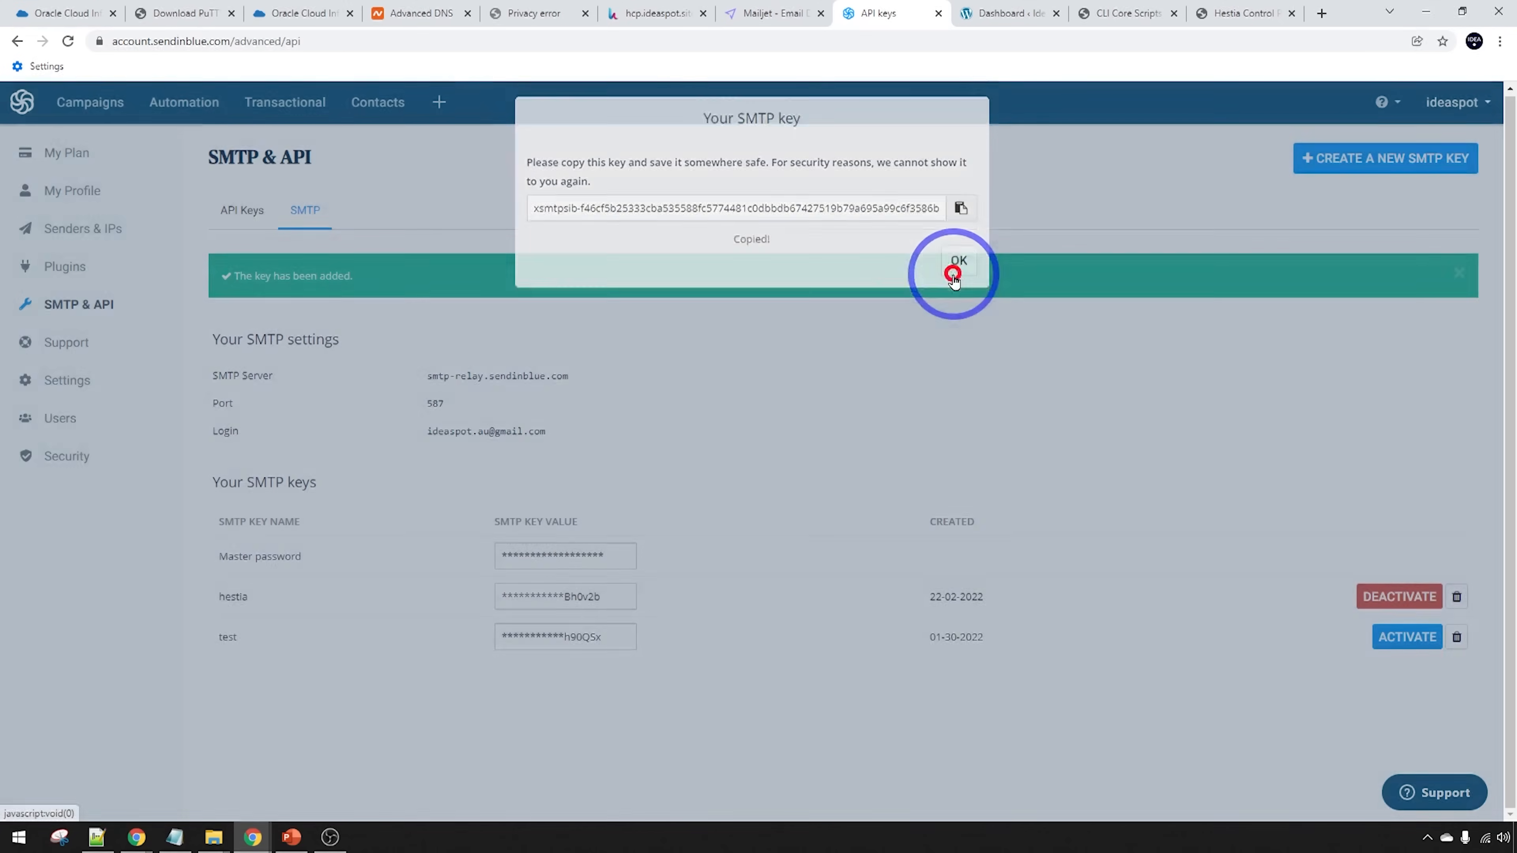
Paste the SMTP key on a new line in hestia.txt and save the notes
{"action": "left_click", "coordinate": [174, 837]}
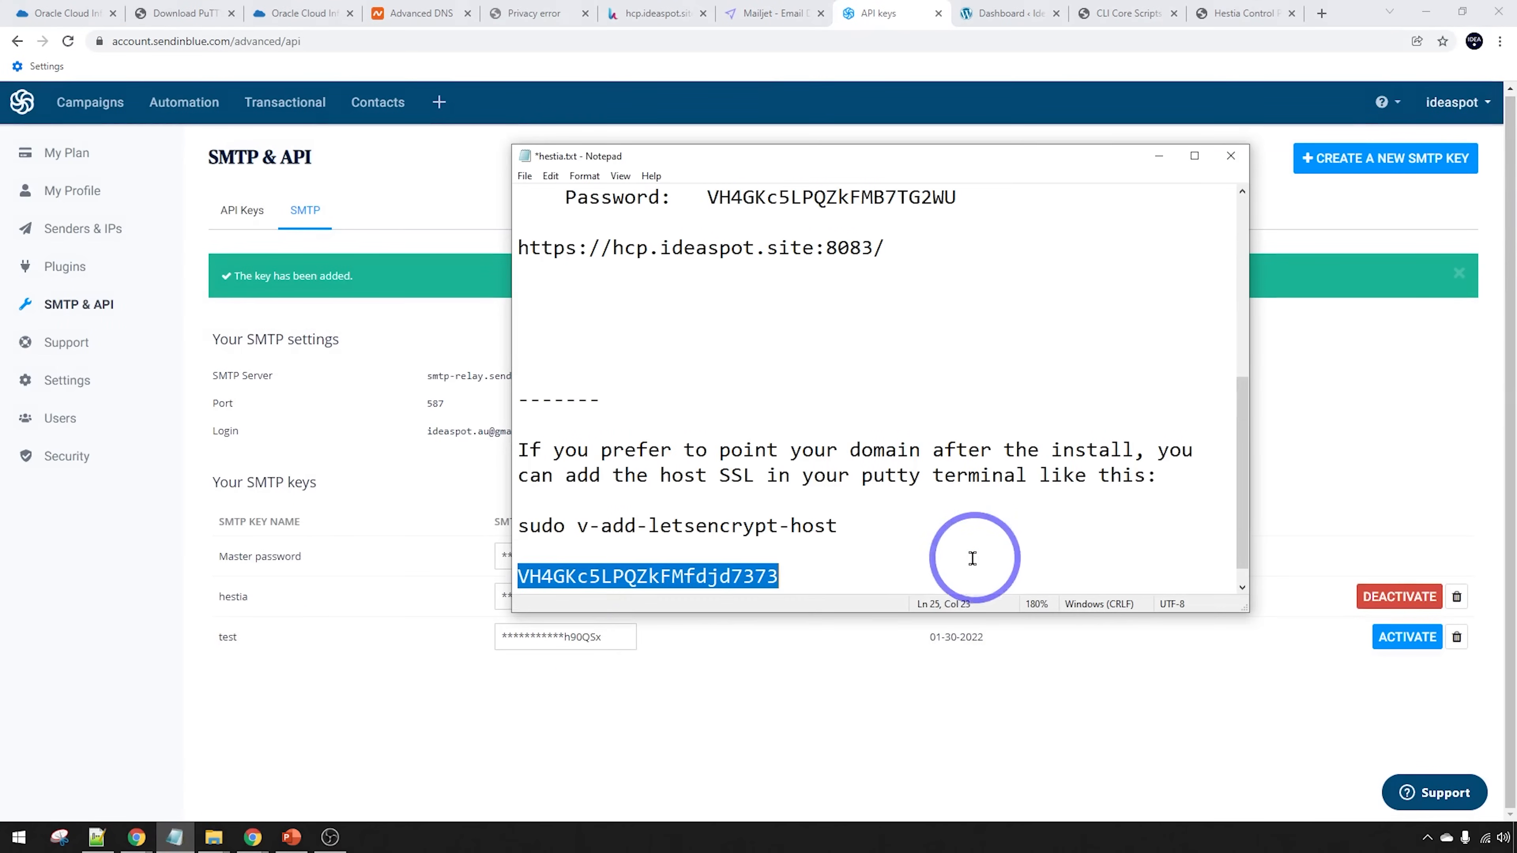
{"action": "left_click", "coordinate": [1004, 548]}
{"action": "left_click", "coordinate": [841, 575]}
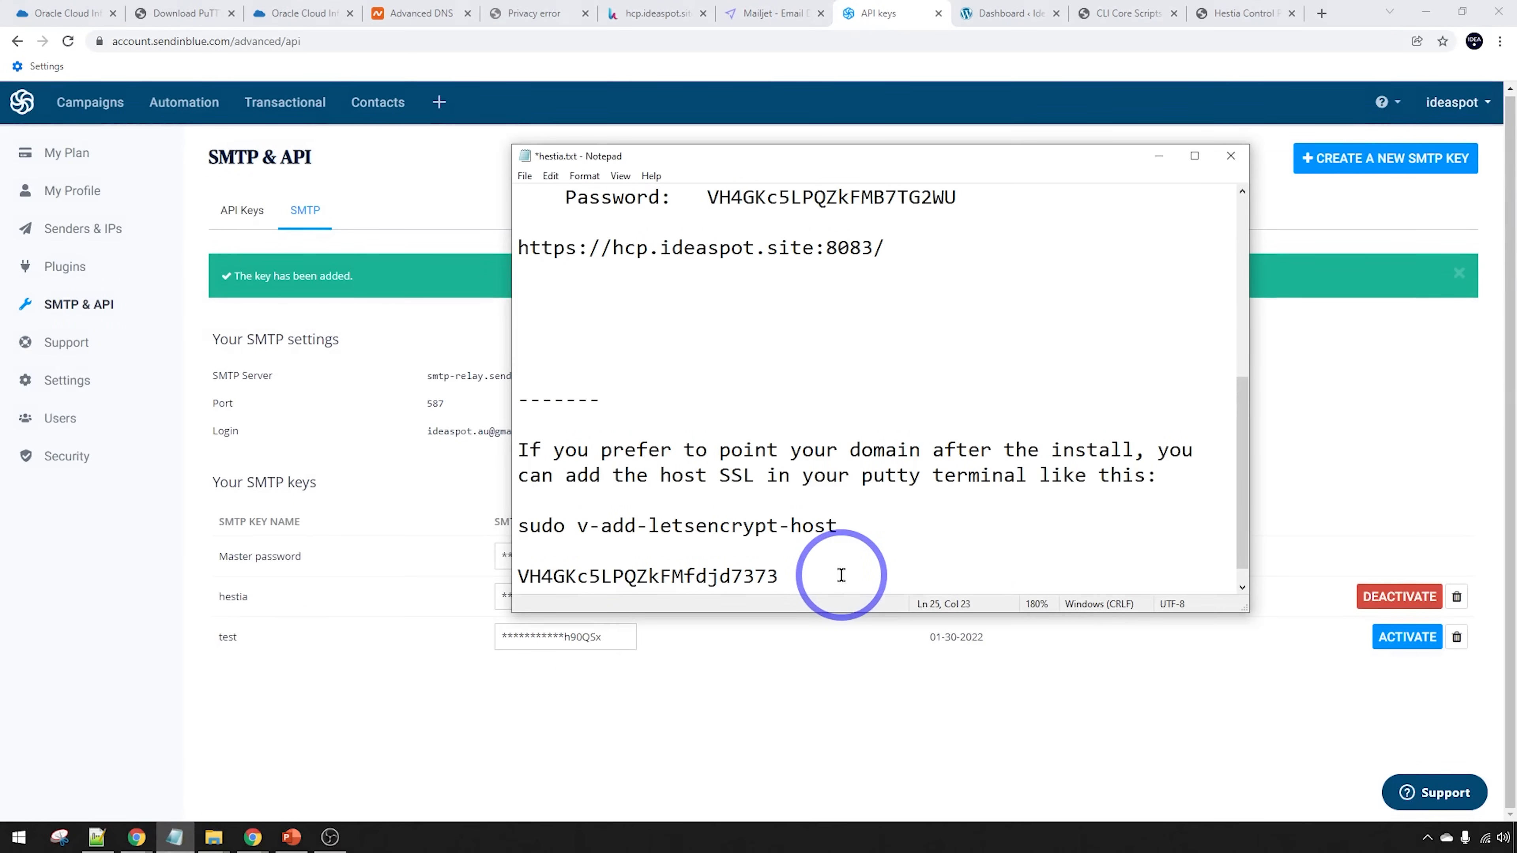
{"action": "key", "text": "Return"}
{"action": "key", "text": "Return"}
{"action": "key", "text": "Return"}
{"action": "key", "text": "ctrl+v"}
{"action": "left_click", "coordinate": [524, 176]}
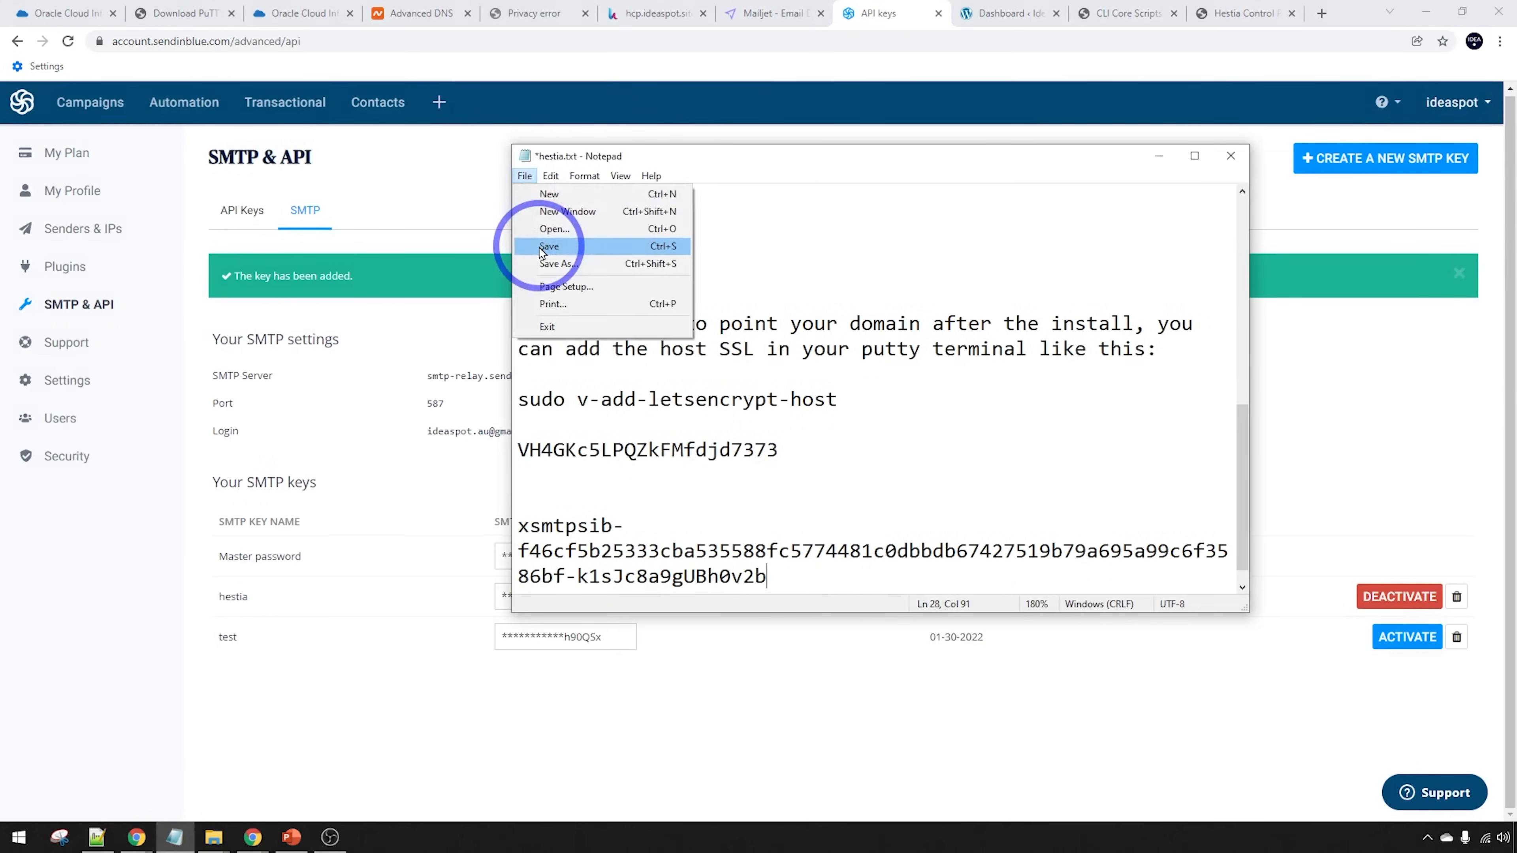
{"action": "left_click", "coordinate": [544, 246]}
{"action": "left_click_drag", "start_coordinate": [771, 578], "coordinate": [484, 532]}
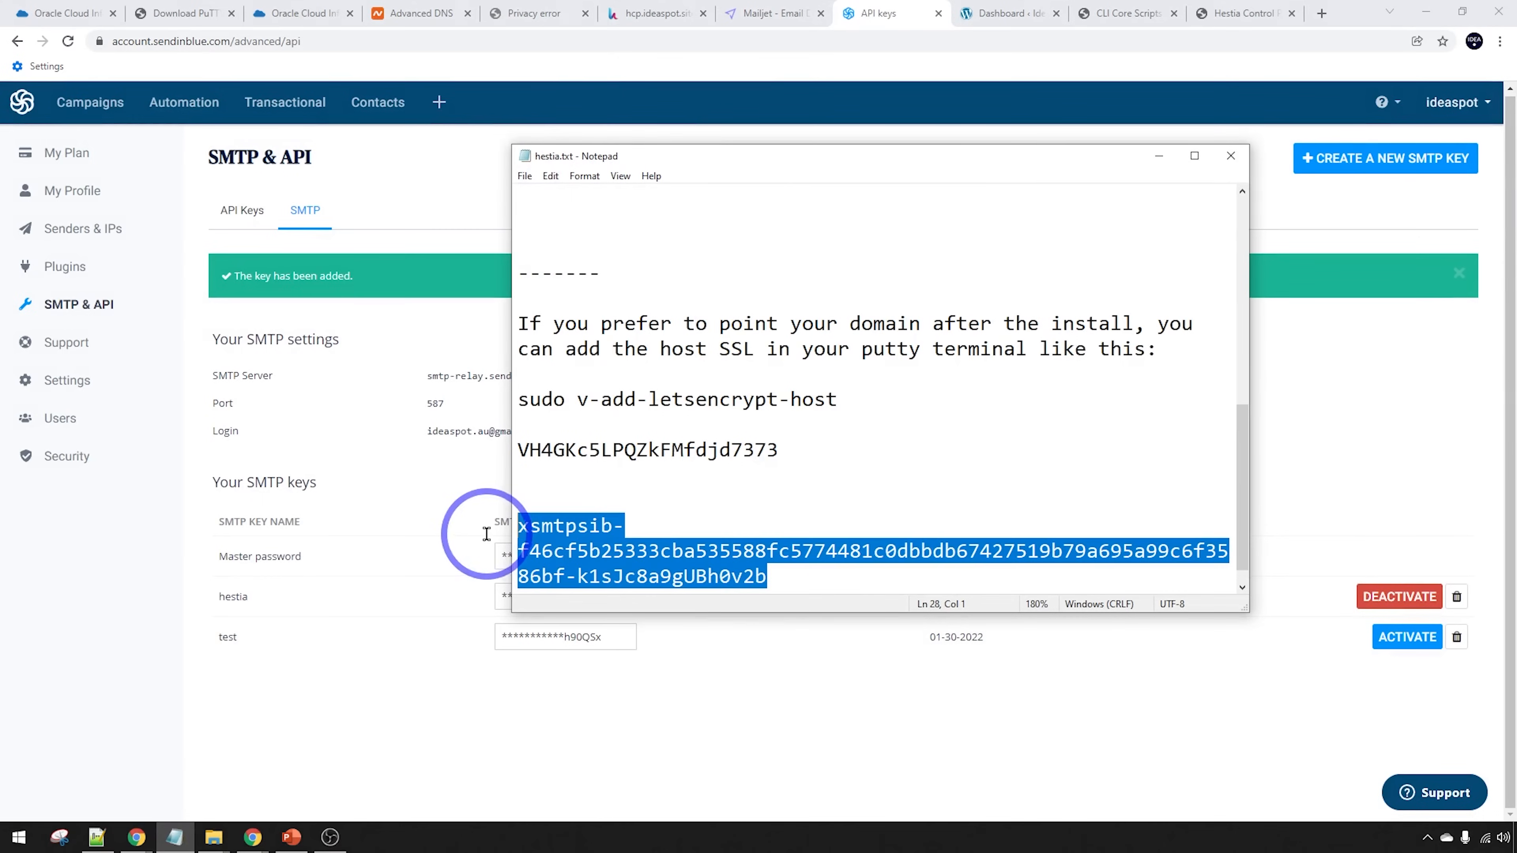
{"action": "left_click", "coordinate": [316, 735]}
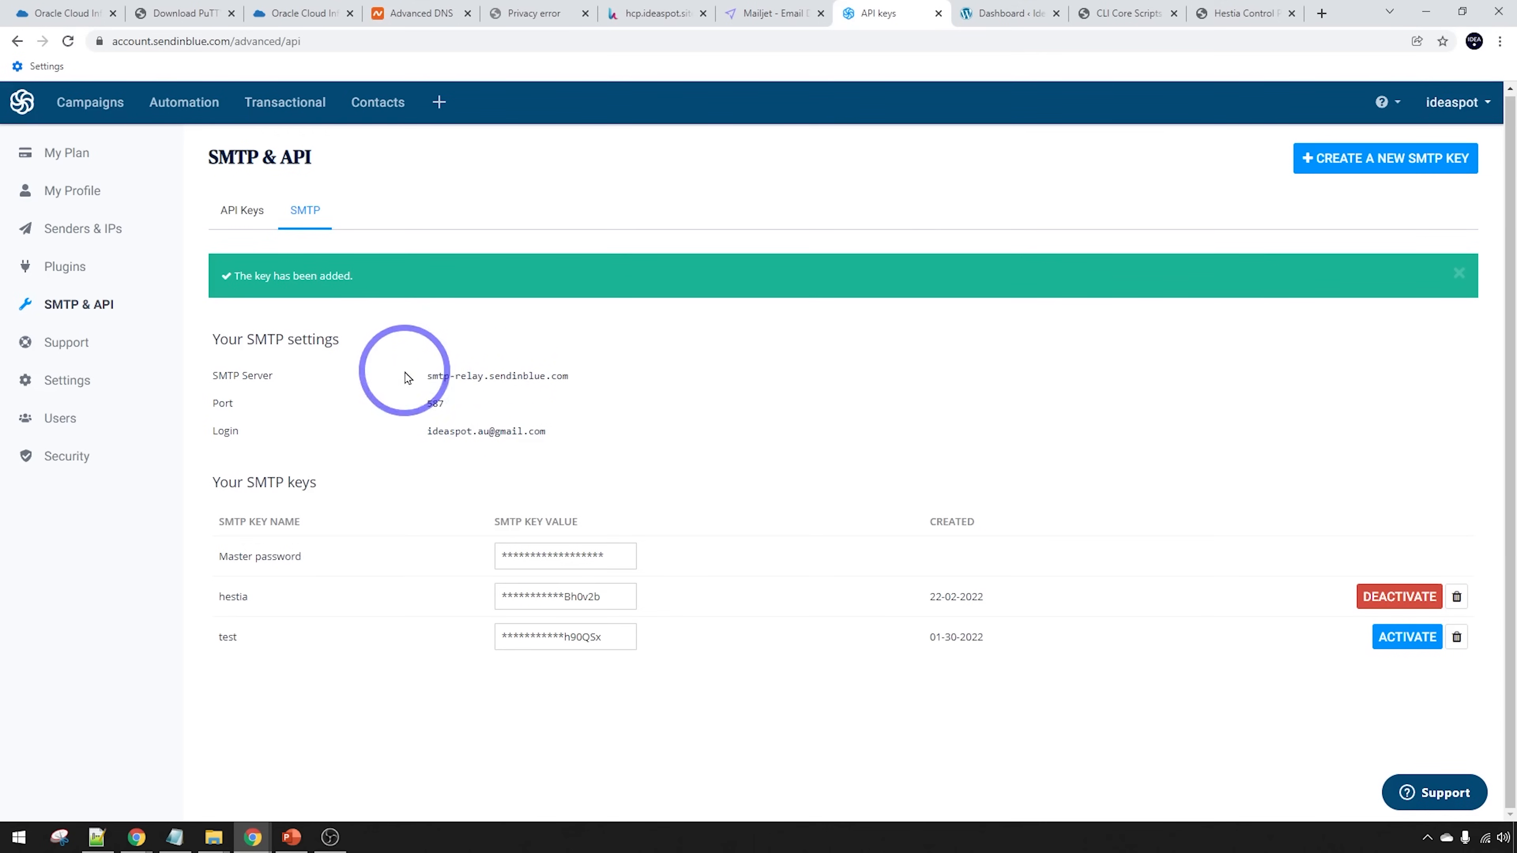
Paste the SMTP key as relay password, enter the Sendinblue login as username, and save the relay settings
{"action": "left_click", "coordinate": [647, 13]}
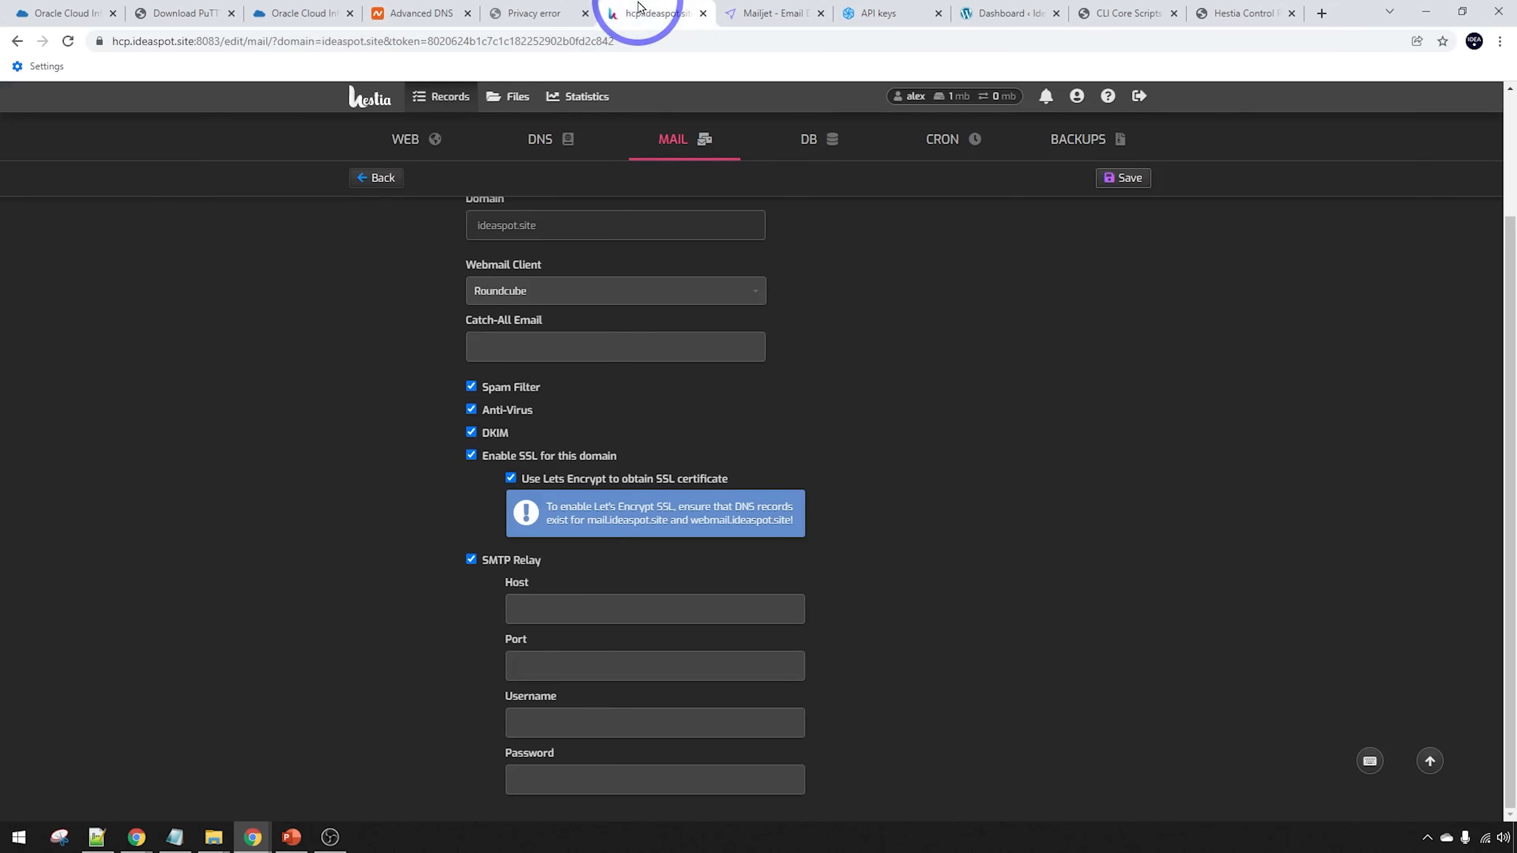
{"action": "left_click", "coordinate": [558, 774]}
{"action": "key", "text": "ctrl+v"}
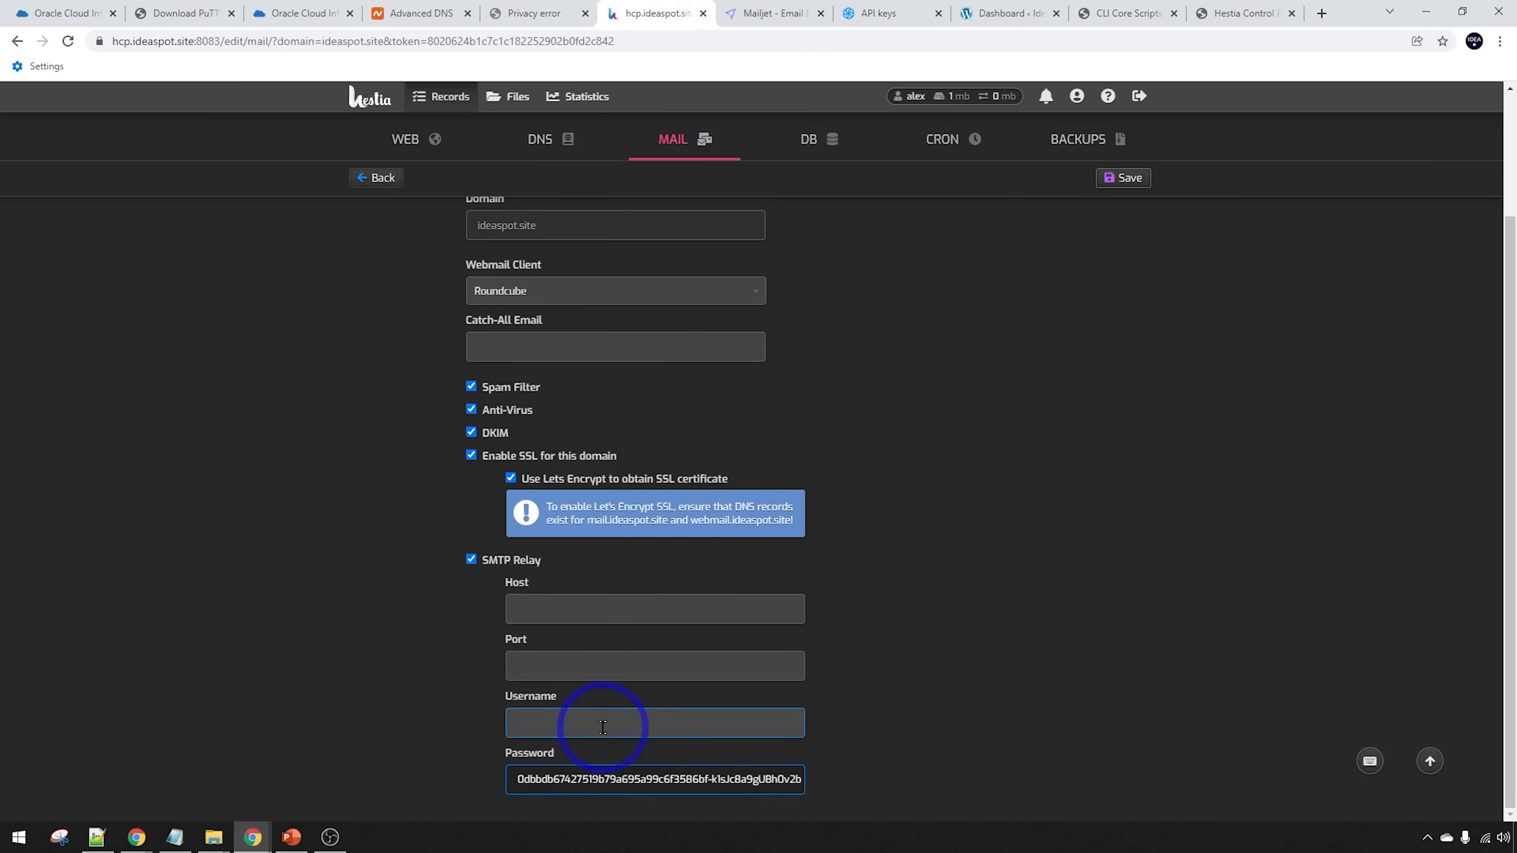
{"action": "left_click", "coordinate": [538, 714]}
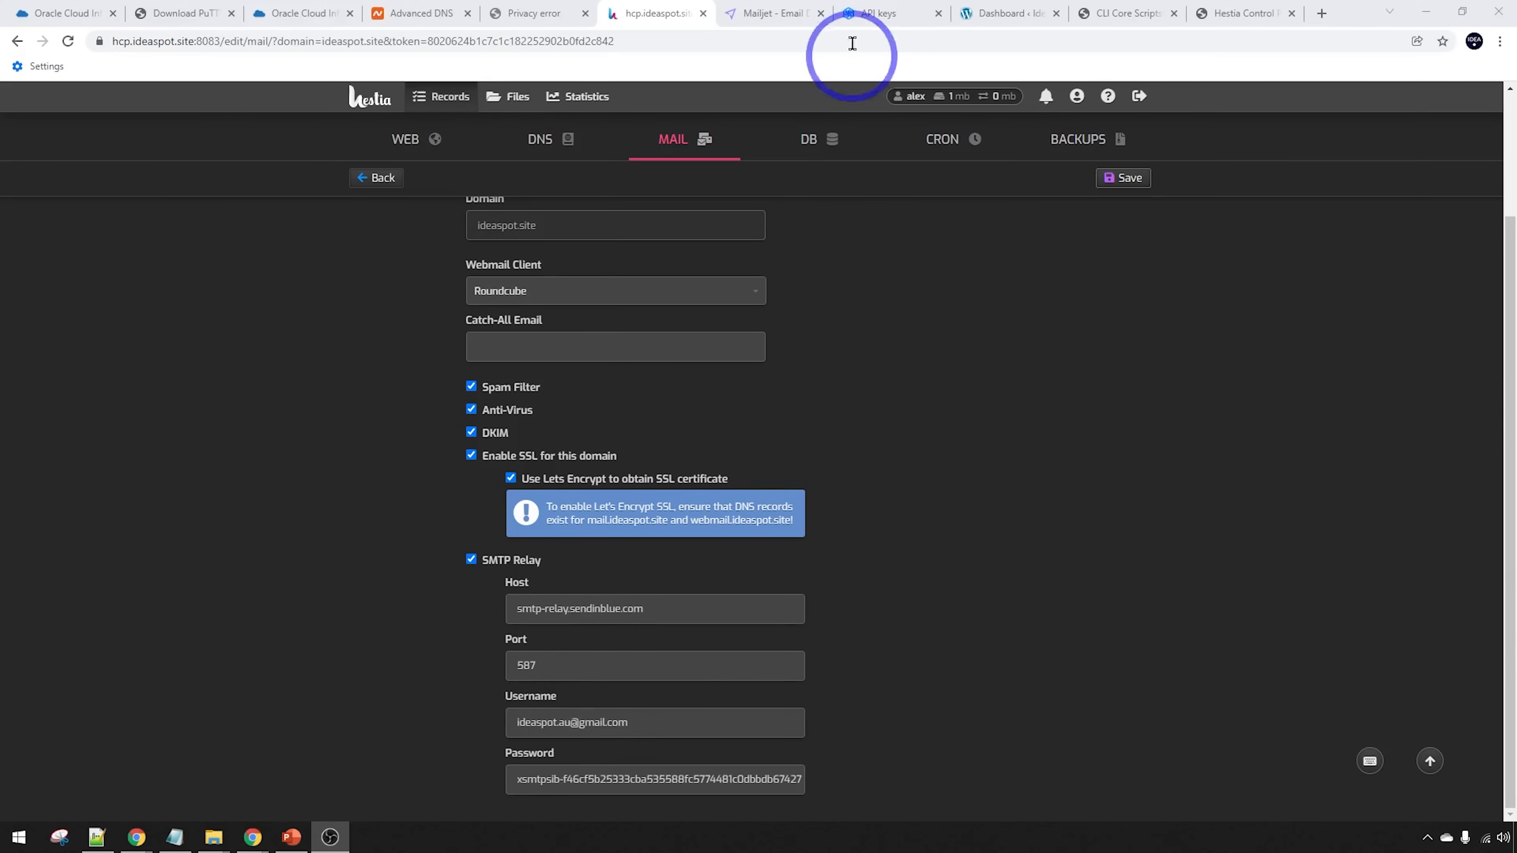
{"action": "left_click", "coordinate": [875, 13]}
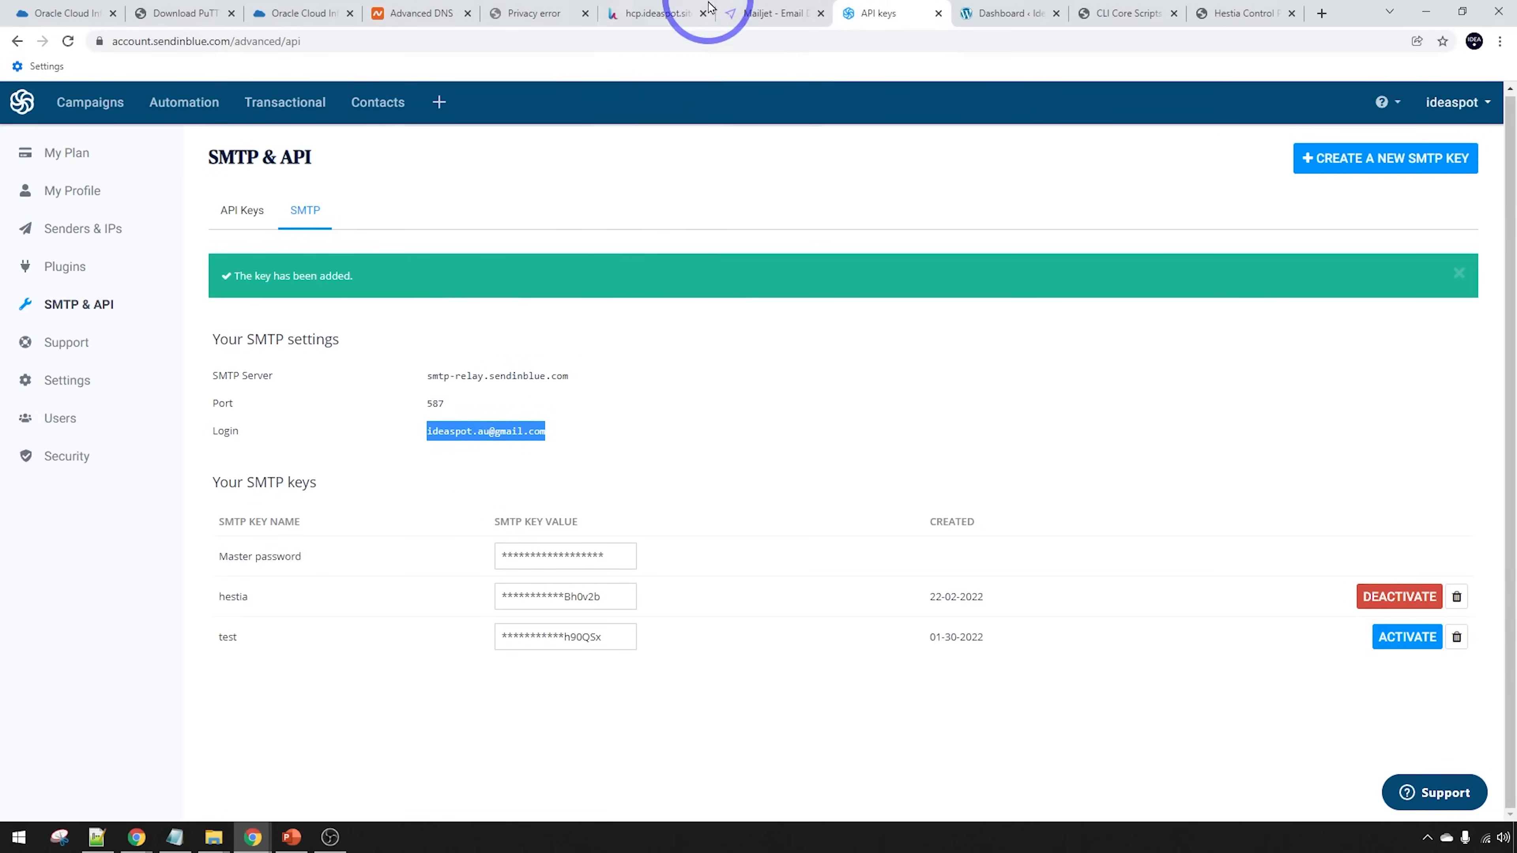
{"action": "left_click", "coordinate": [657, 13]}
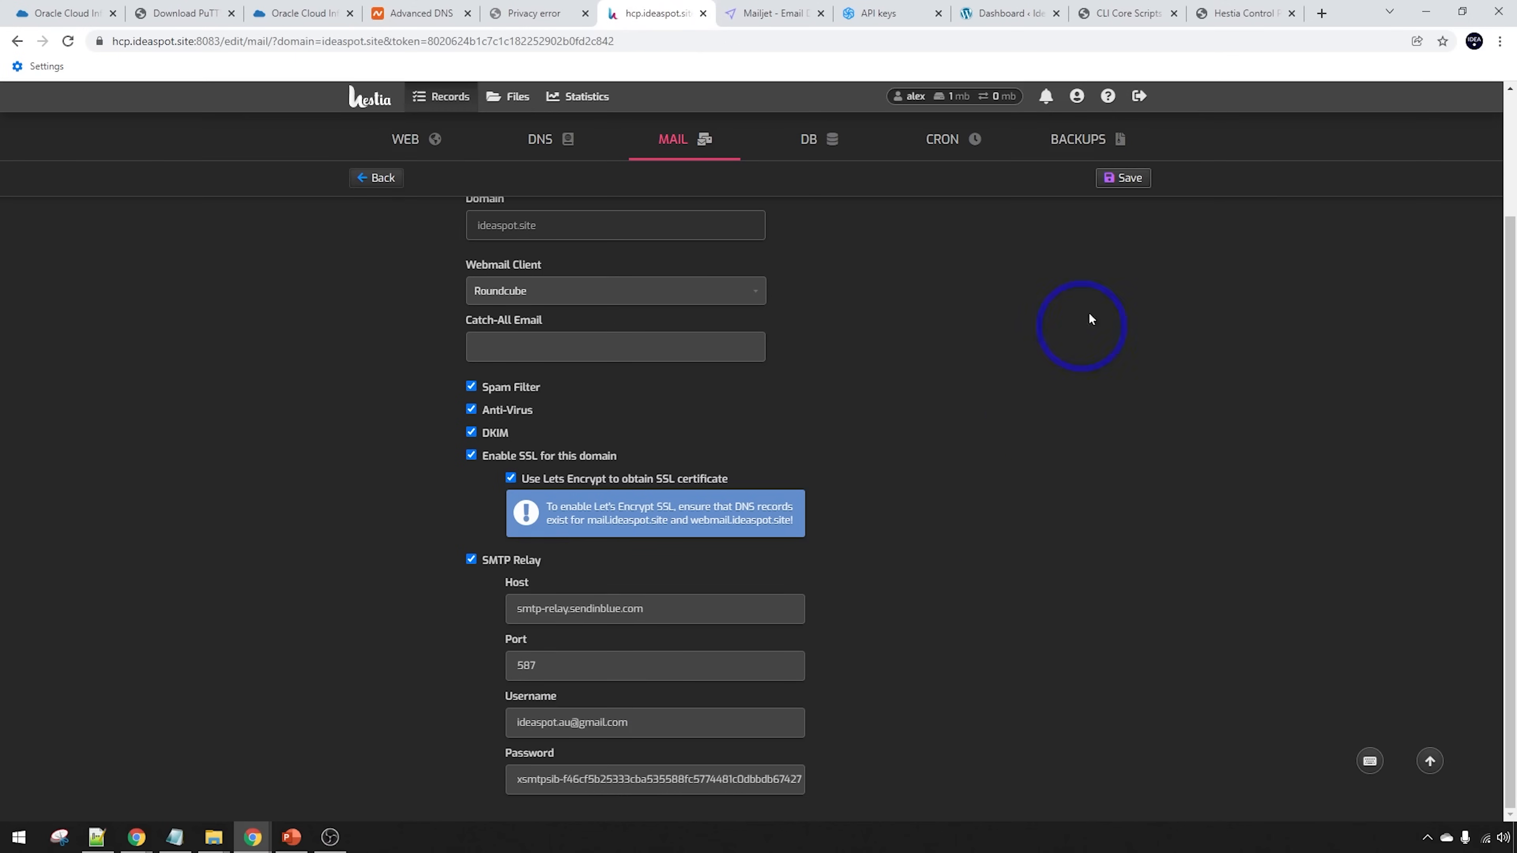
{"action": "left_click", "coordinate": [1112, 185]}
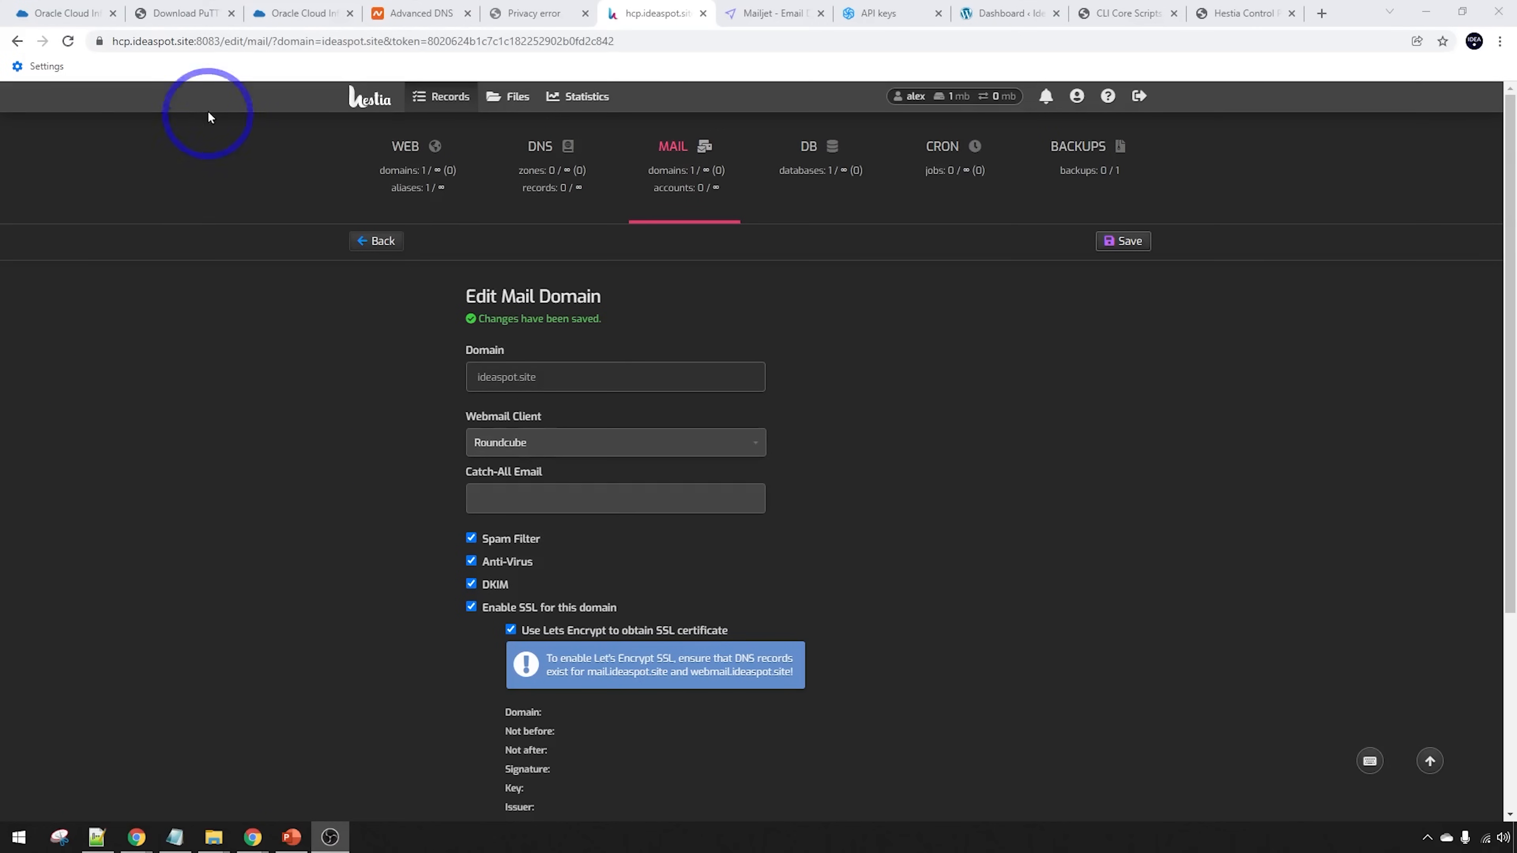
{"action": "left_click", "coordinate": [919, 9]}
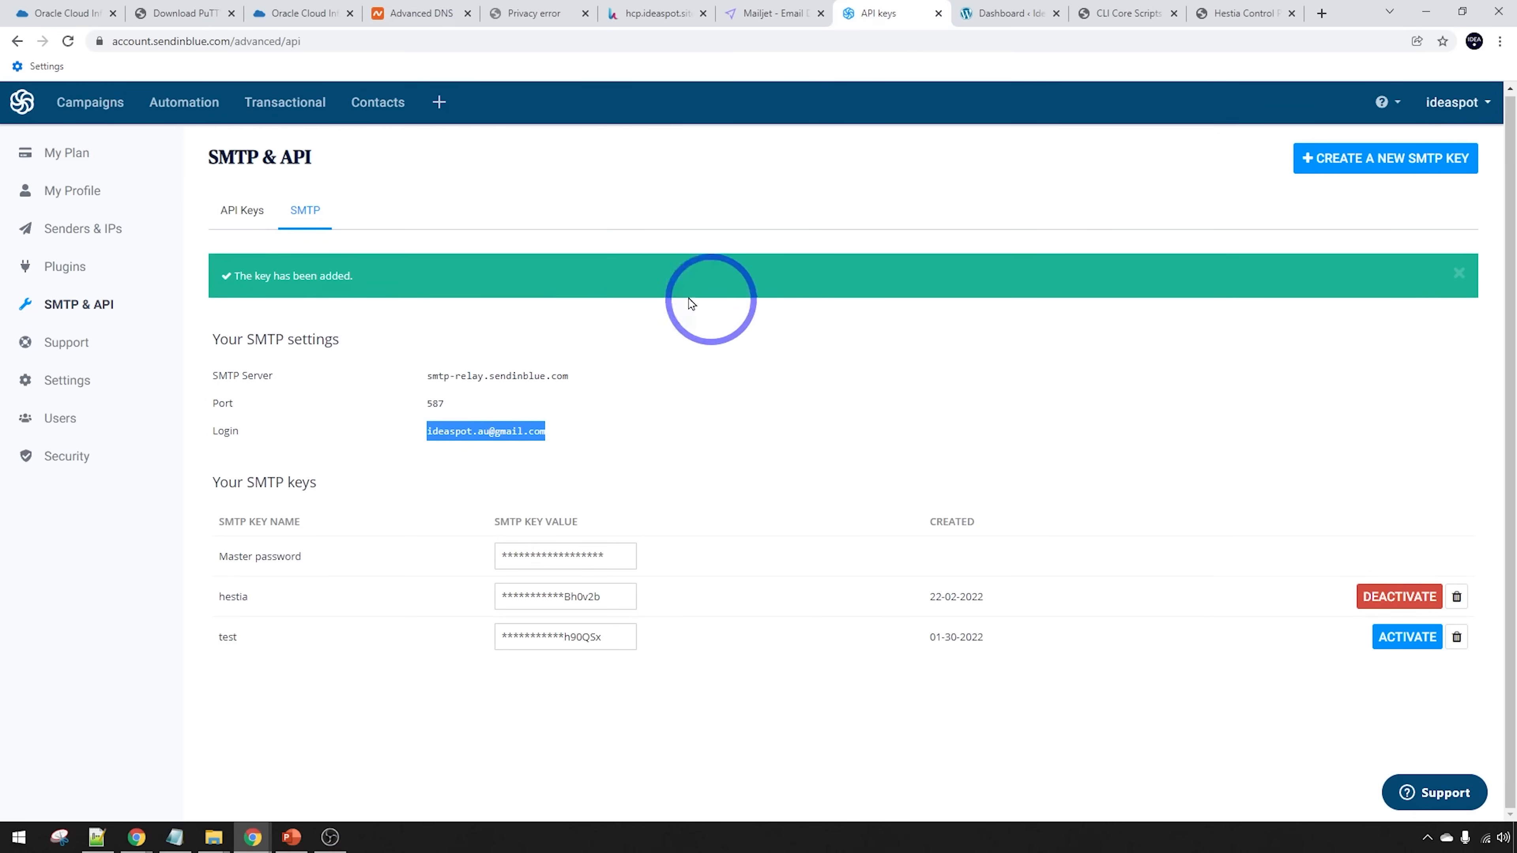
{"action": "left_click", "coordinate": [84, 228]}
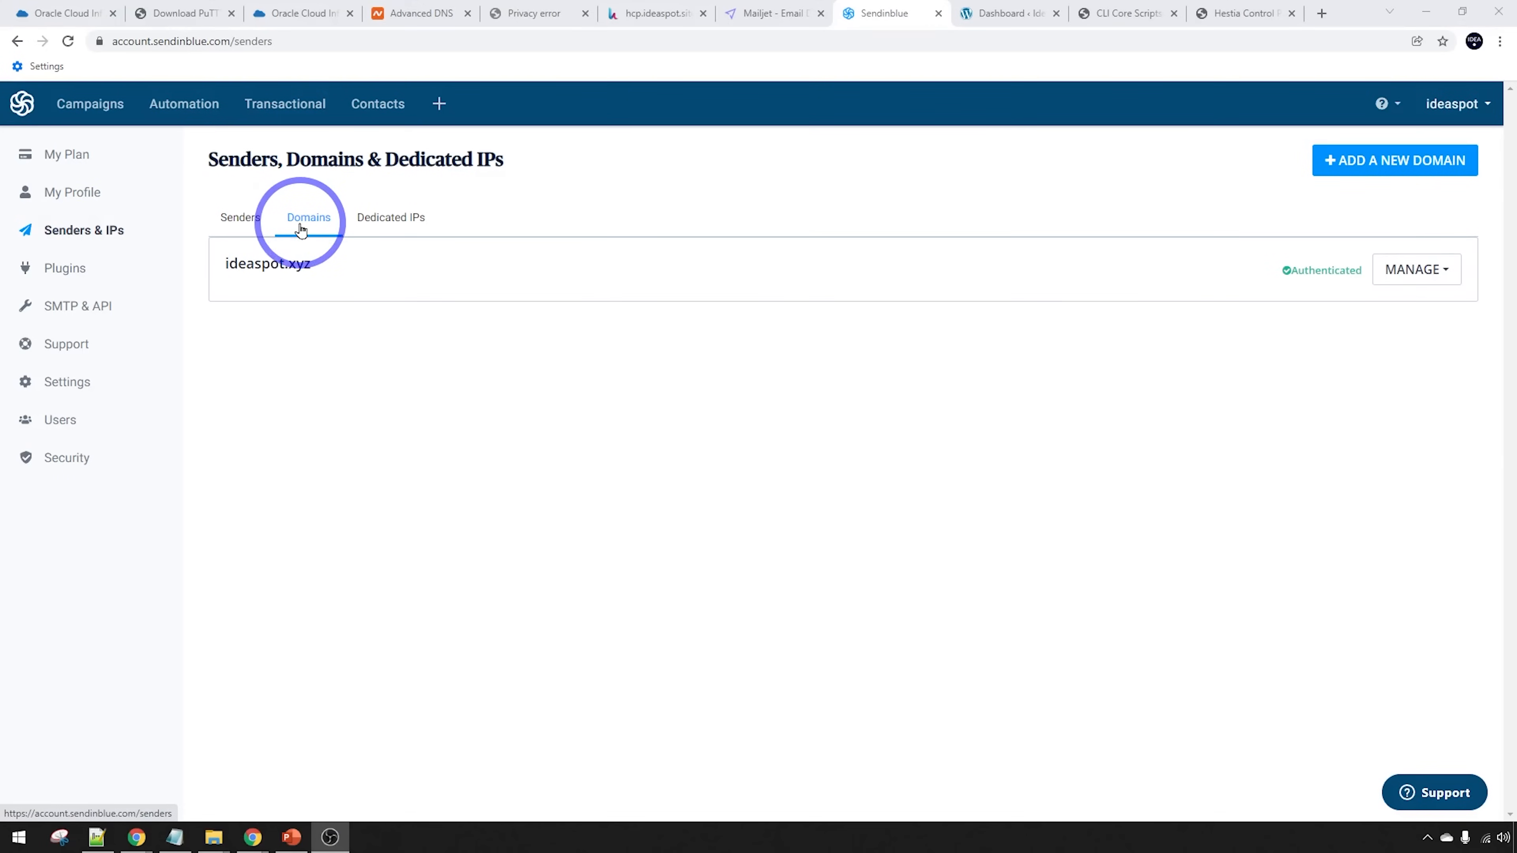
Add ideaspot.site as a new Sendinblue domain with email signing ticked and save it
{"action": "left_click", "coordinate": [1345, 163]}
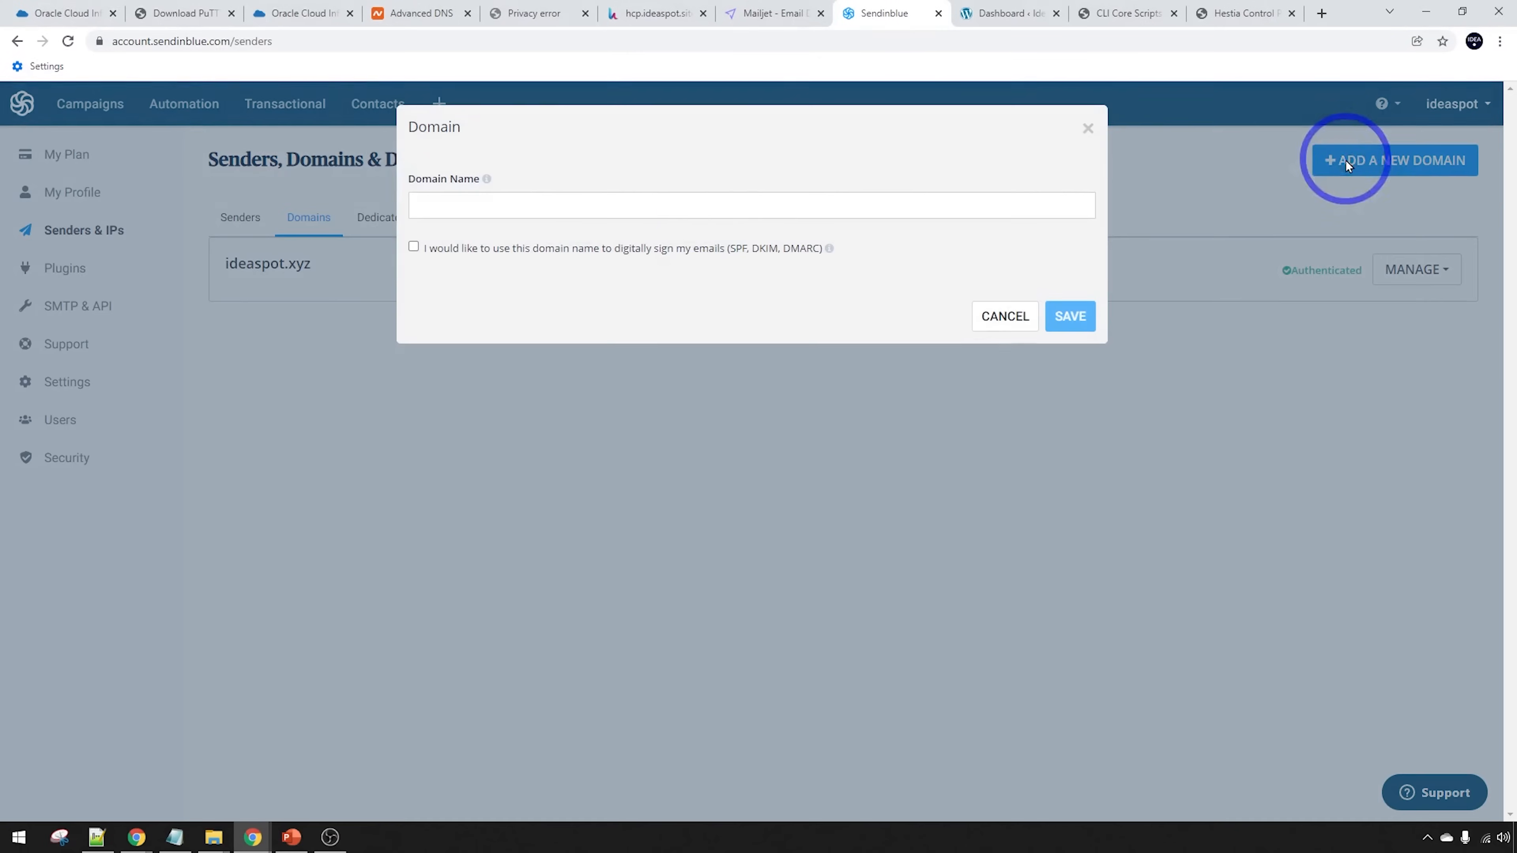
{"action": "left_click", "coordinate": [487, 207]}
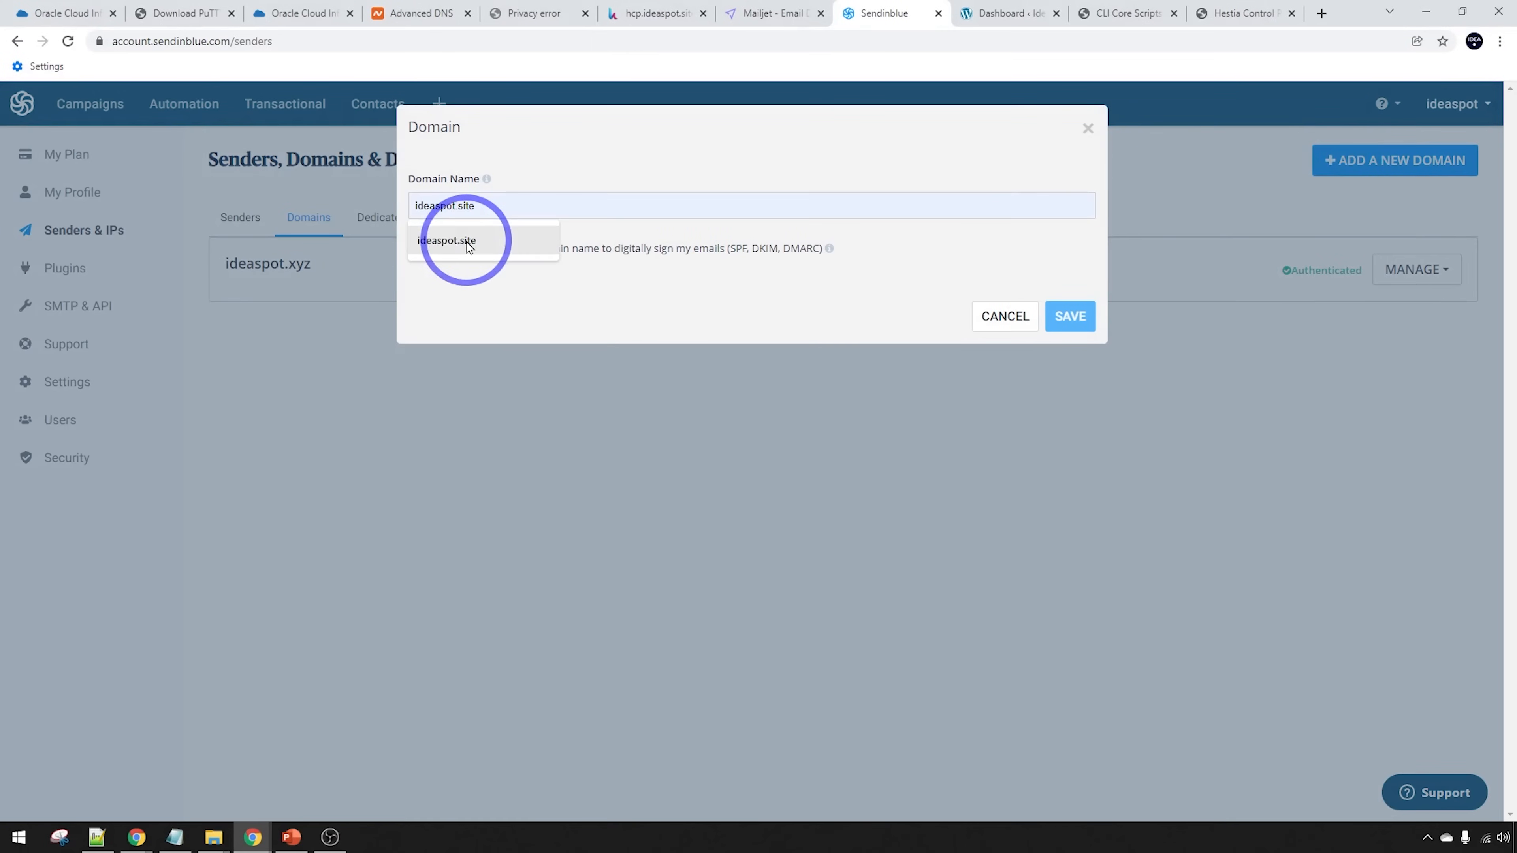
{"action": "left_click", "coordinate": [480, 242]}
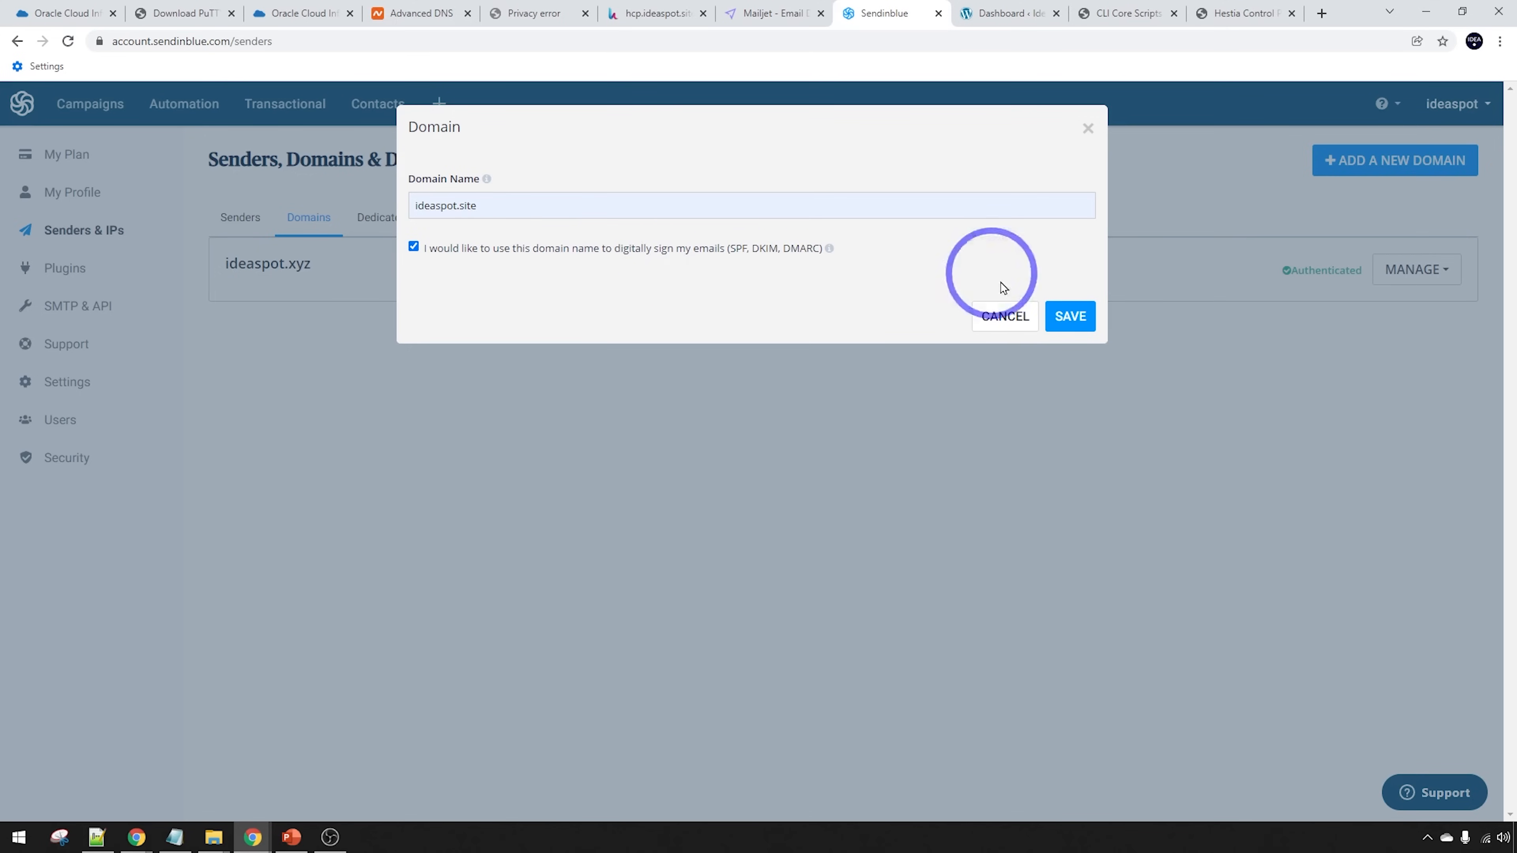
{"action": "left_click", "coordinate": [1072, 318]}
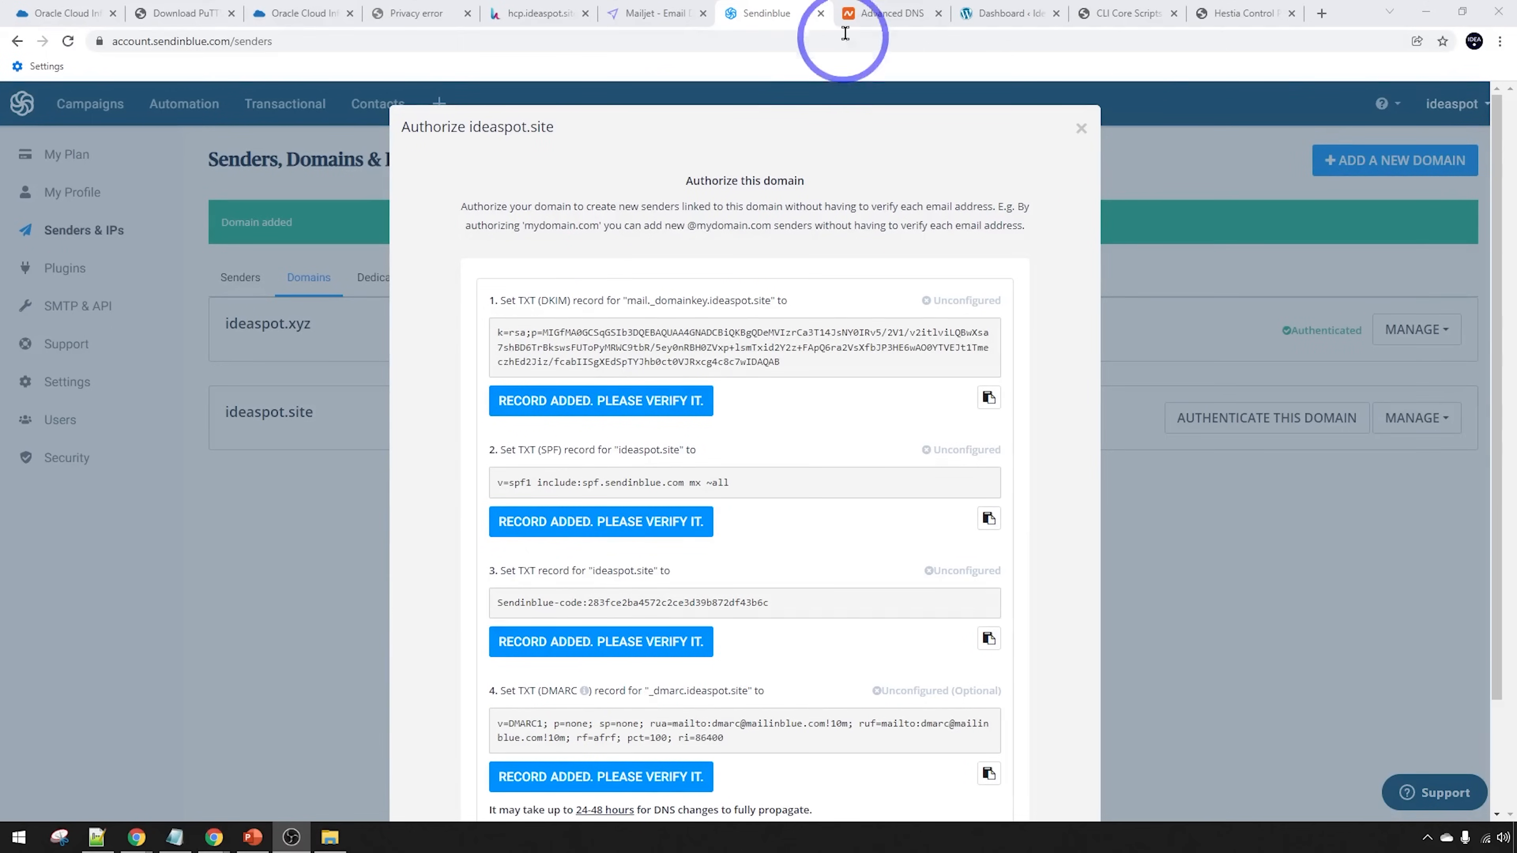
{"action": "left_click", "coordinate": [879, 8]}
Add a new TXT record in Namecheap with host mail._domainkey copied from Sendinblue
{"action": "scroll", "coordinate": [1145, 244], "scroll_direction": "down", "scroll_amount": 3}
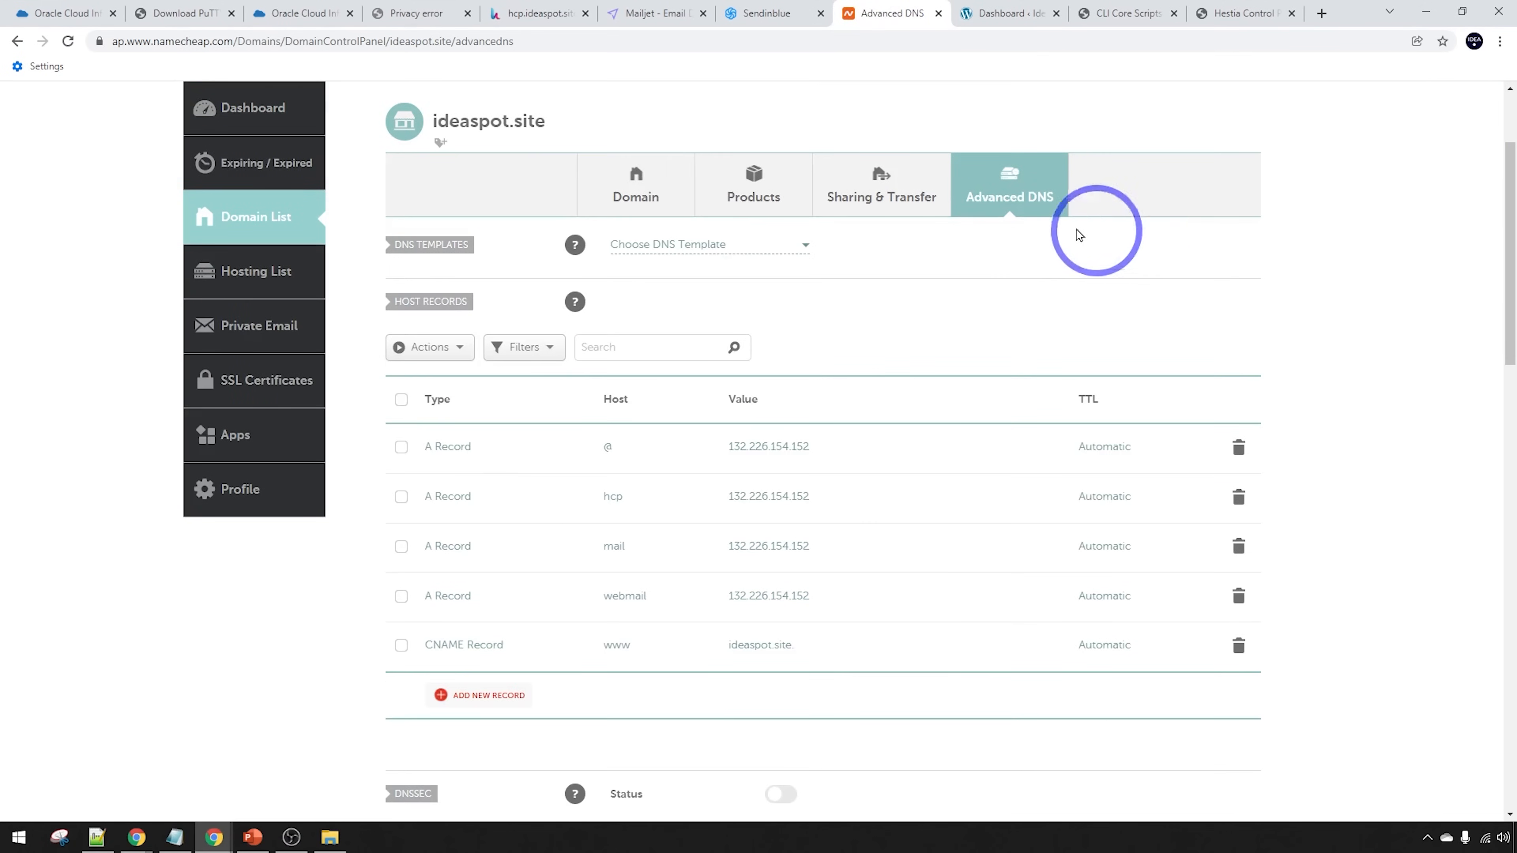
{"action": "scroll", "coordinate": [1015, 228], "scroll_direction": "up", "scroll_amount": 3}
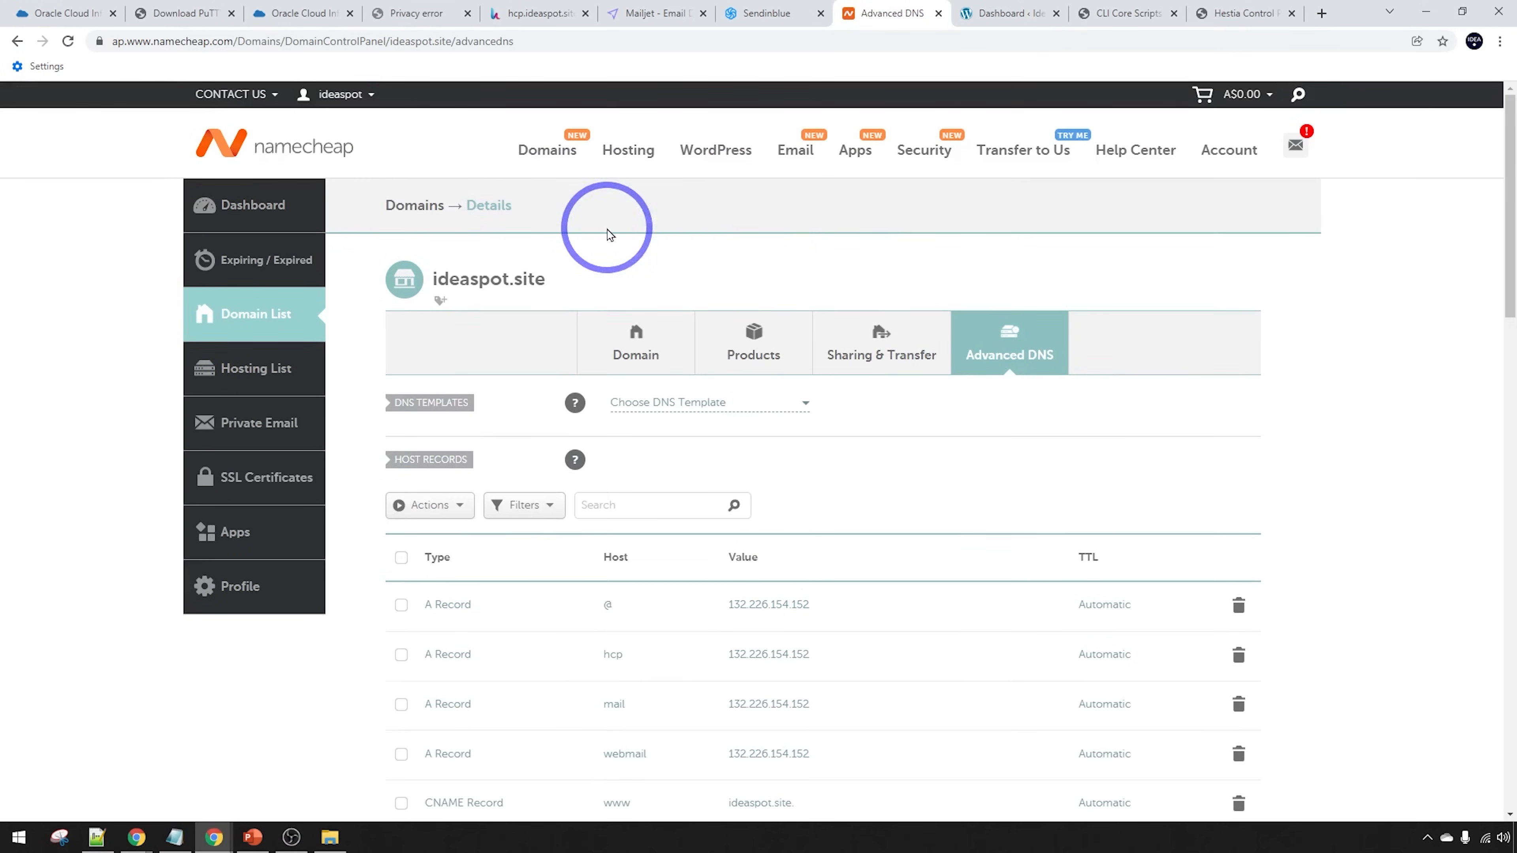
{"action": "scroll", "coordinate": [608, 234], "scroll_direction": "down", "scroll_amount": 5}
{"action": "left_click", "coordinate": [478, 536]}
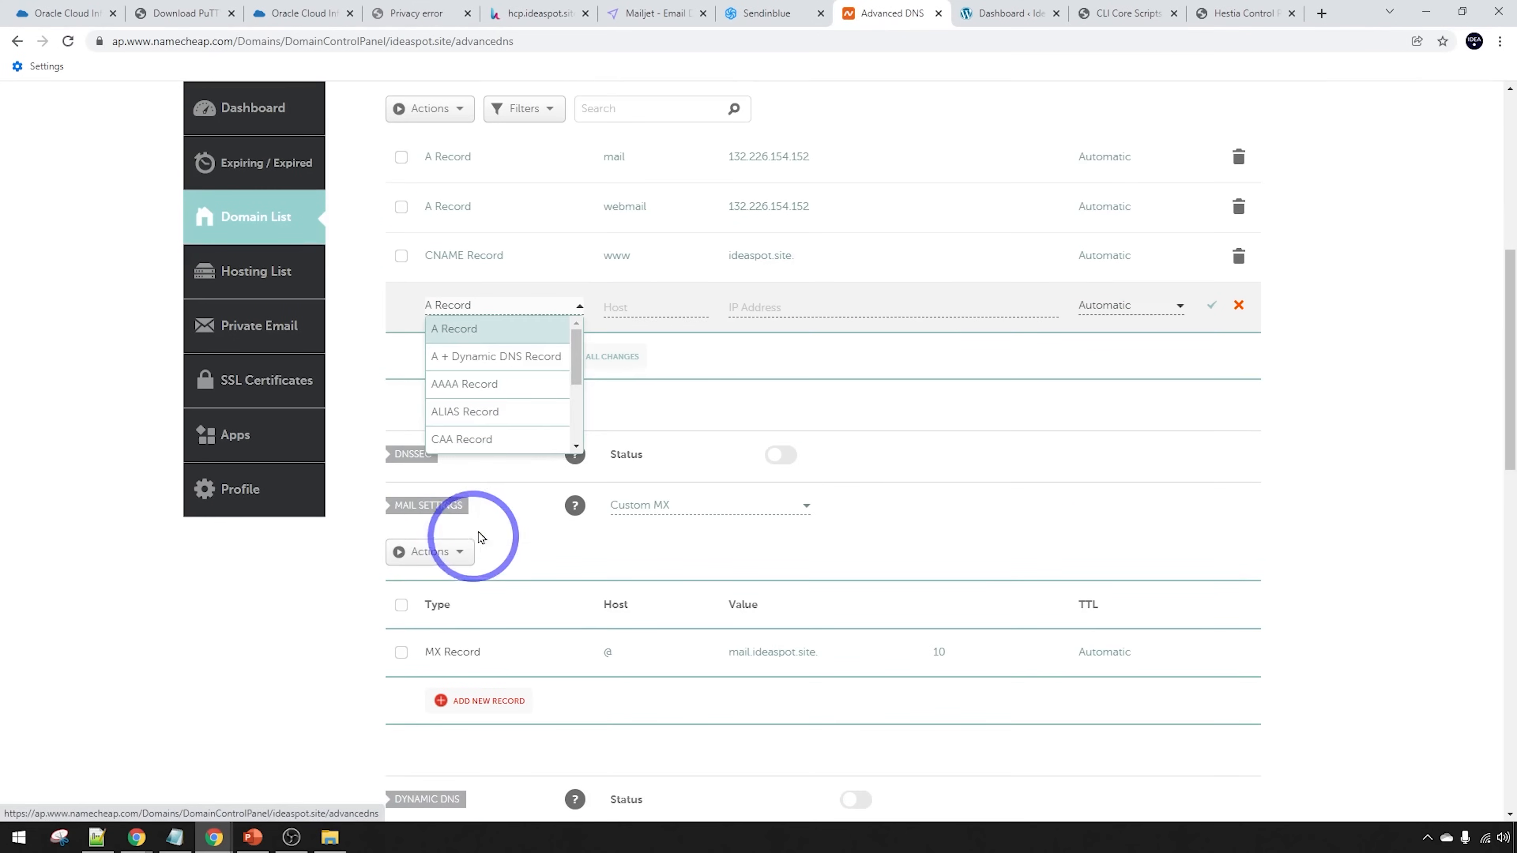
{"action": "scroll", "coordinate": [474, 418], "scroll_direction": "down", "scroll_amount": 3}
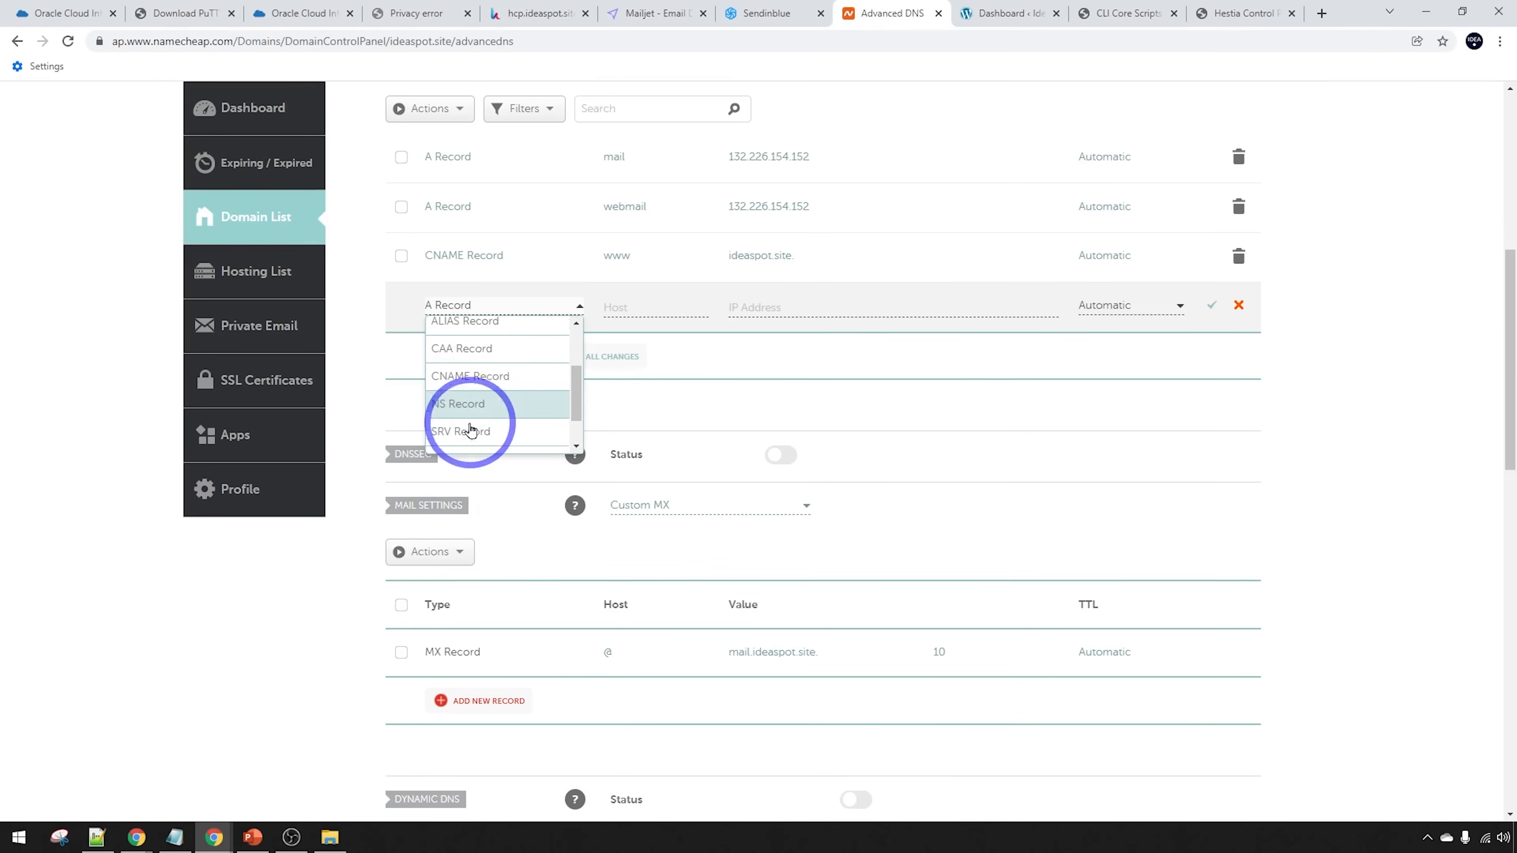
{"action": "left_click", "coordinate": [465, 413]}
{"action": "left_click", "coordinate": [770, 13]}
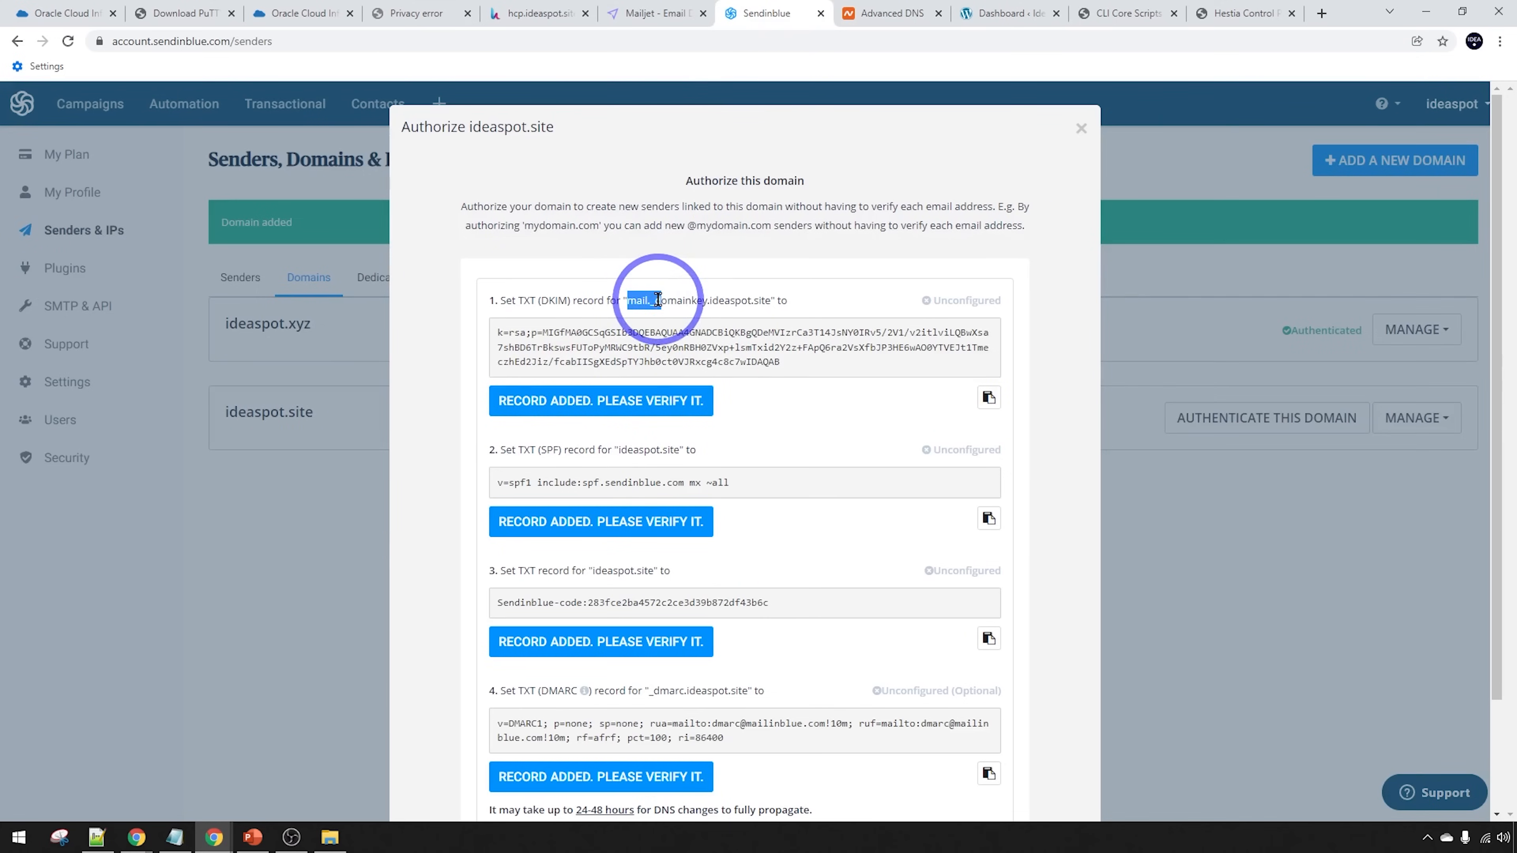
{"action": "left_click_drag", "start_coordinate": [657, 299], "coordinate": [705, 300]}
{"action": "key", "text": "ctrl+c"}
{"action": "left_click", "coordinate": [892, 13]}
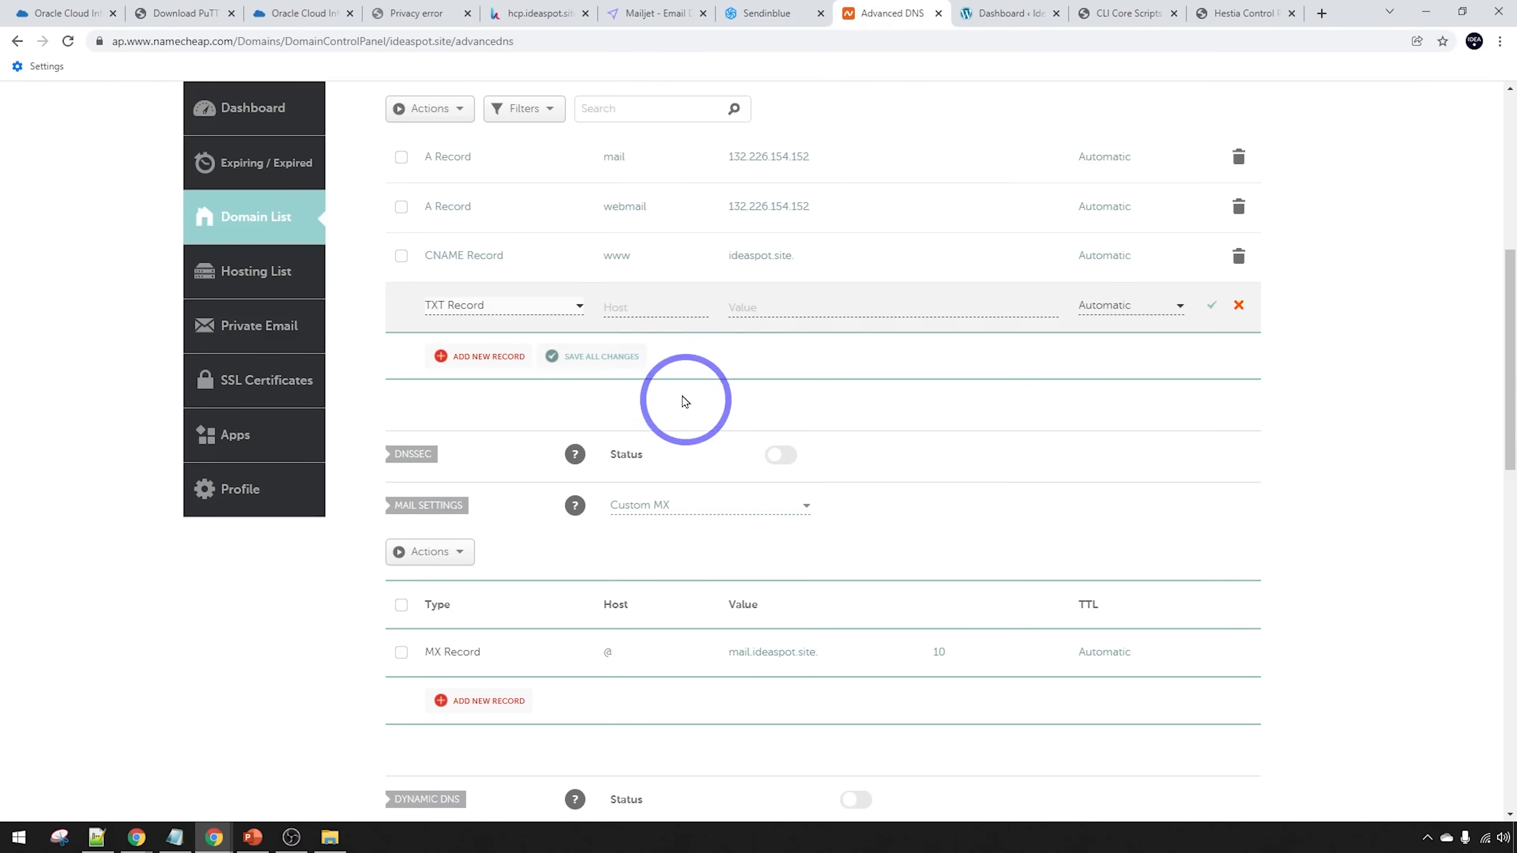
{"action": "left_click", "coordinate": [643, 306]}
{"action": "key", "text": "ctrl+v"}
Paste Sendinblue's DKIM key as the record value, save it, and copy the SPF value
{"action": "left_click", "coordinate": [754, 12]}
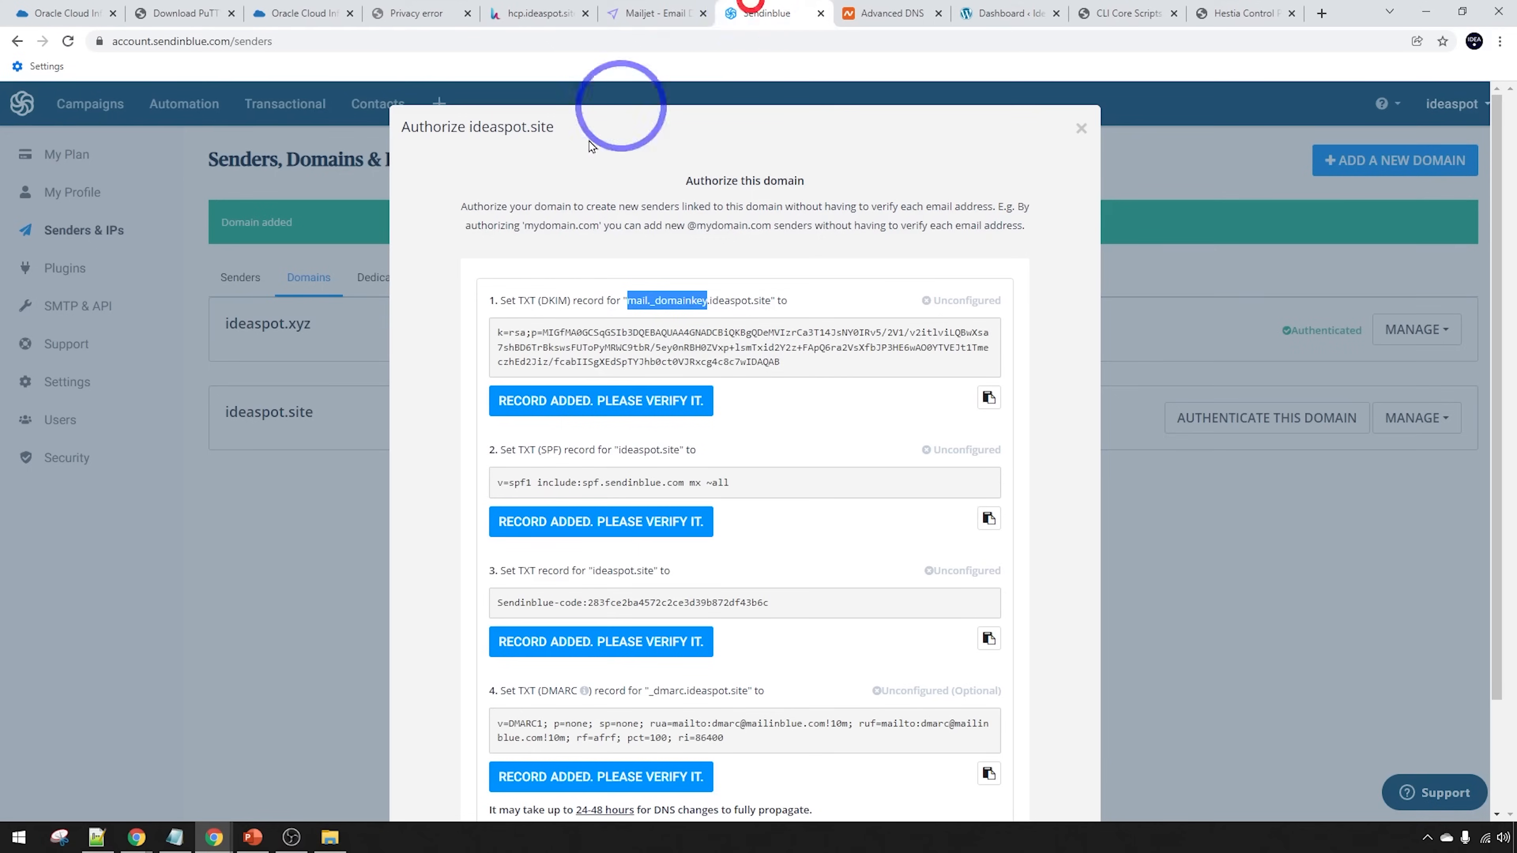
{"action": "left_click", "coordinate": [985, 389]}
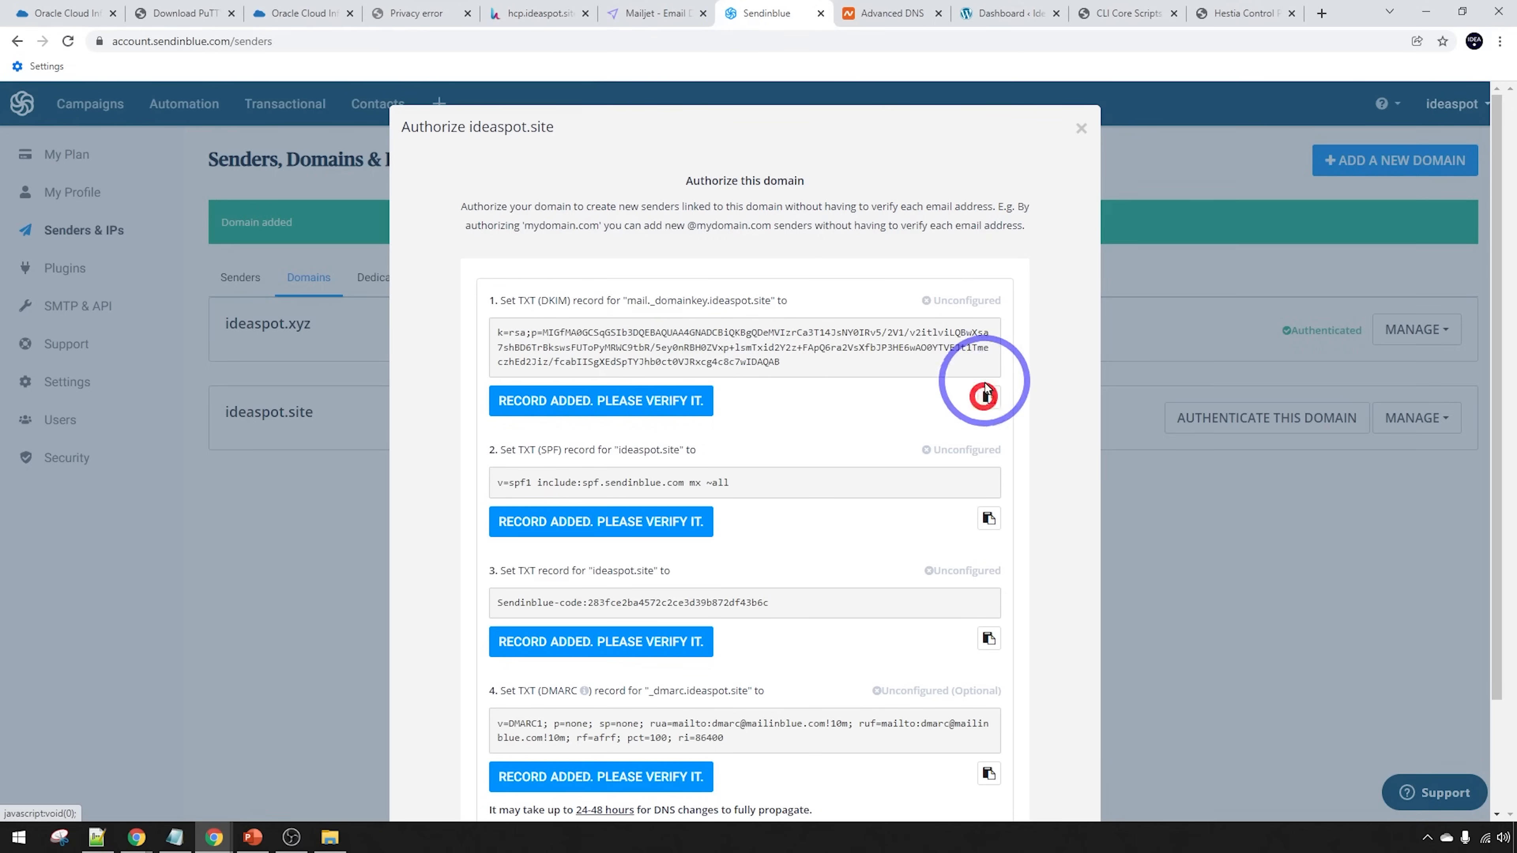
{"action": "left_click", "coordinate": [869, 13]}
{"action": "left_click", "coordinate": [767, 323]}
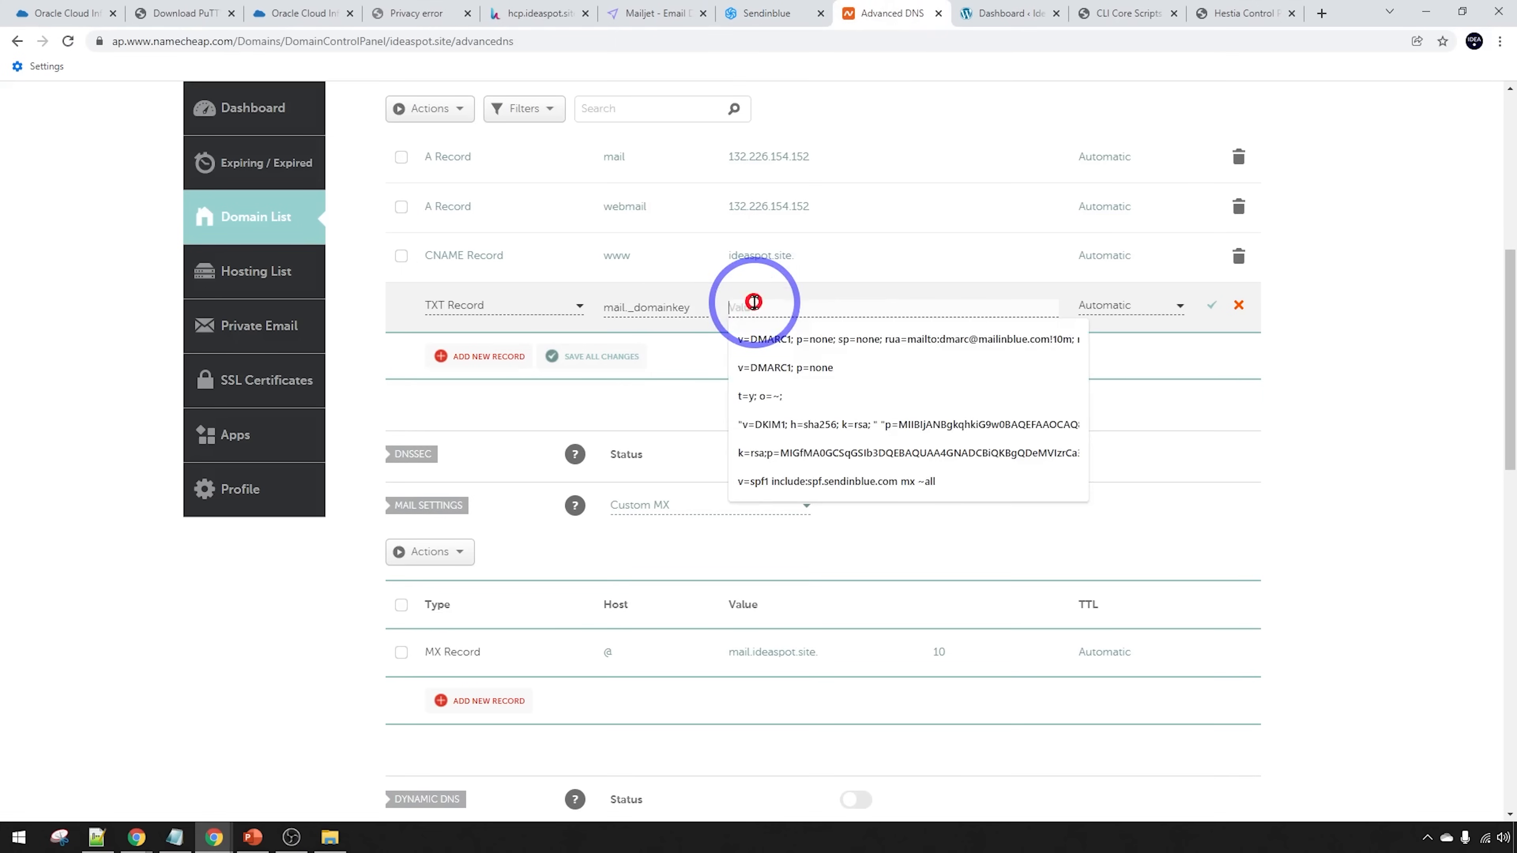
{"action": "key", "text": "ctrl+v"}
{"action": "left_click", "coordinate": [1211, 307]}
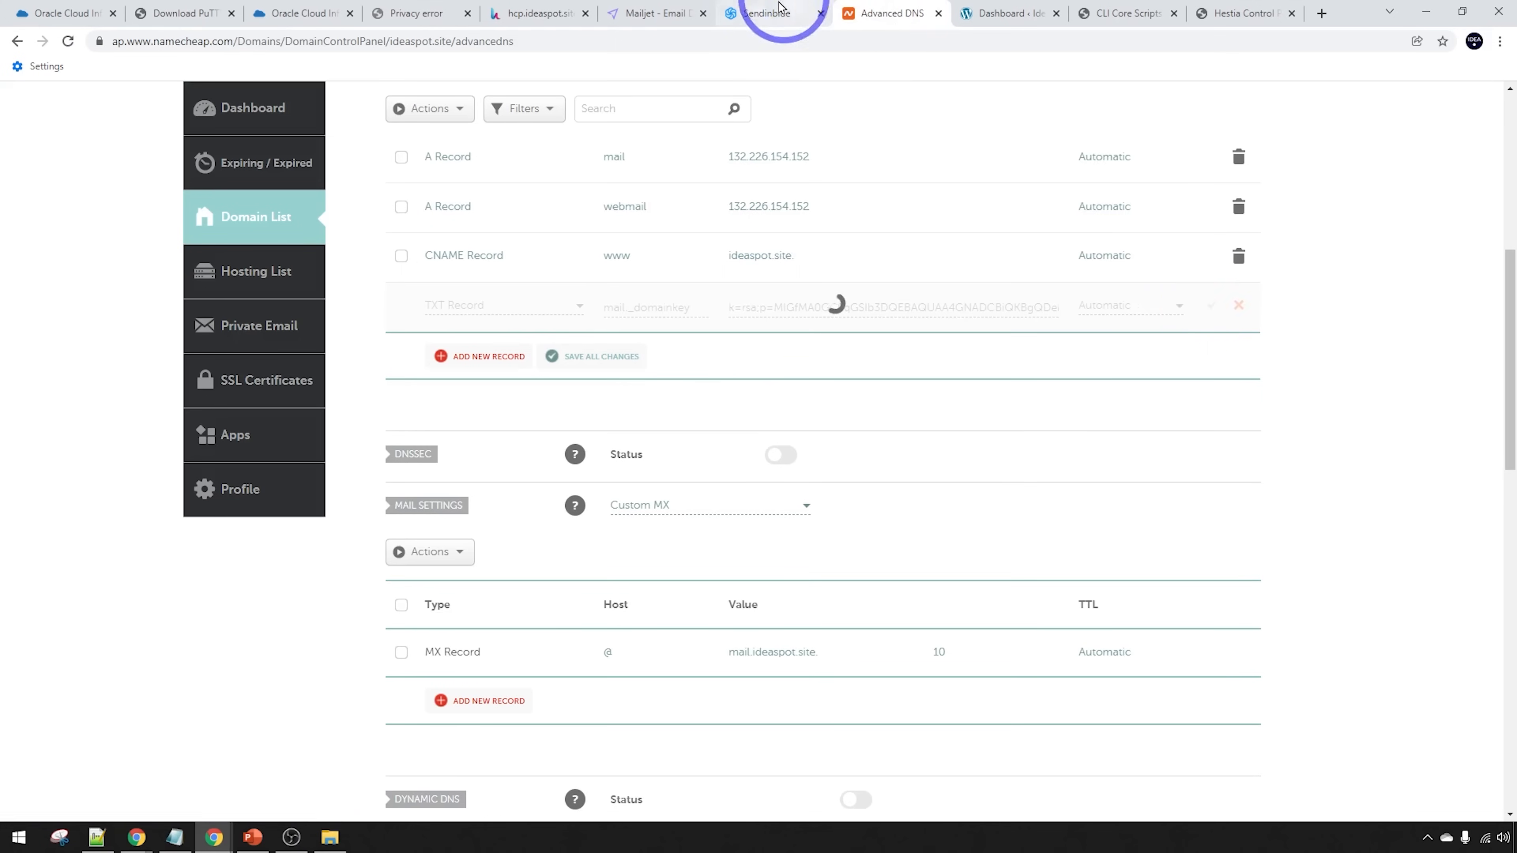
{"action": "left_click", "coordinate": [770, 13]}
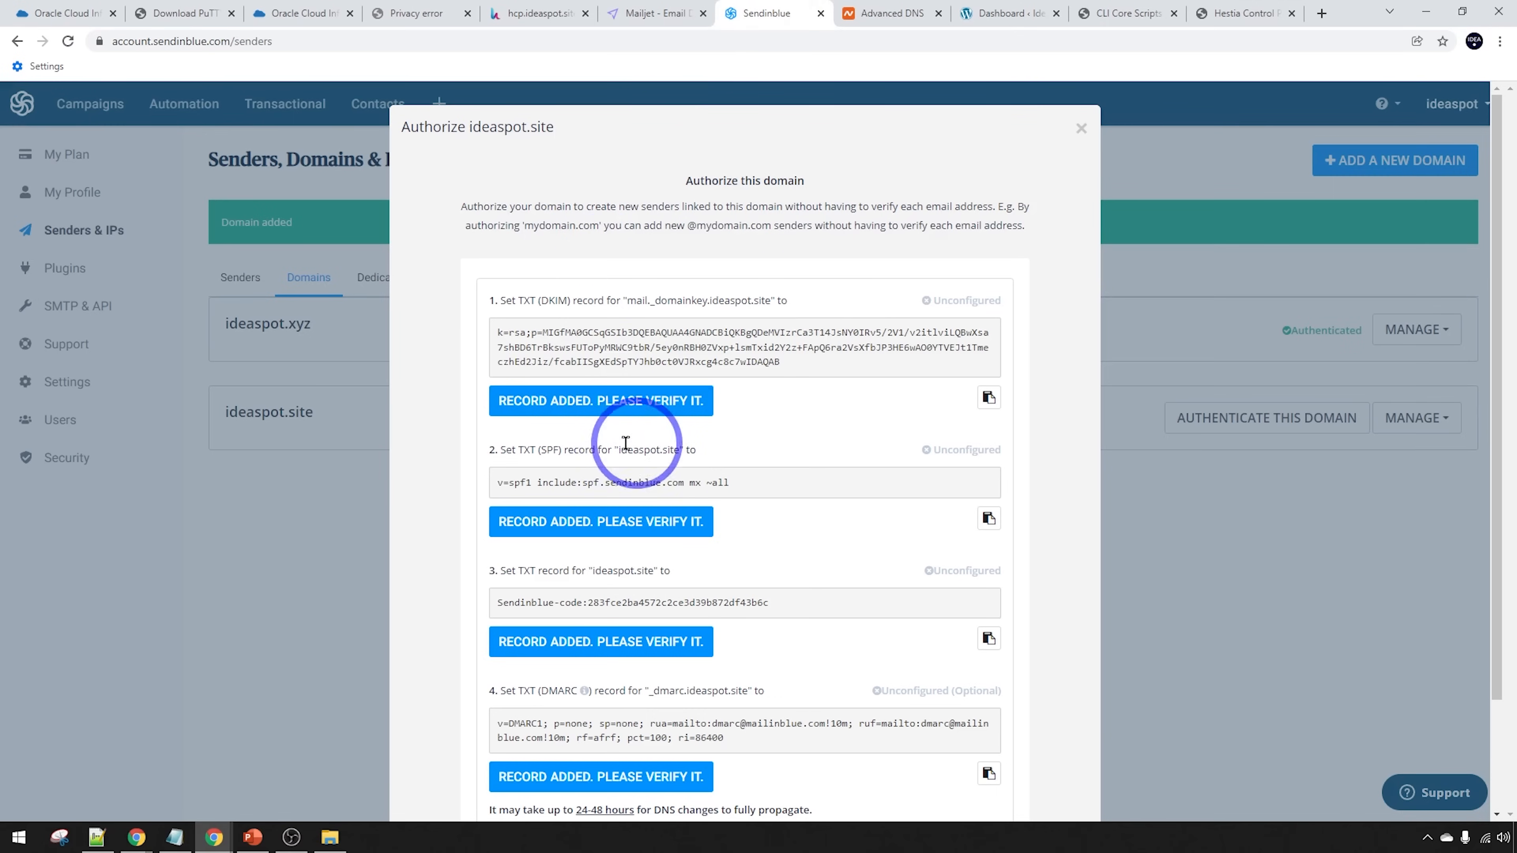
{"action": "left_click", "coordinate": [989, 518]}
Add and save a TXT record at host @ holding Sendinblue's SPF value
{"action": "left_click", "coordinate": [884, 13]}
{"action": "left_click", "coordinate": [502, 354]}
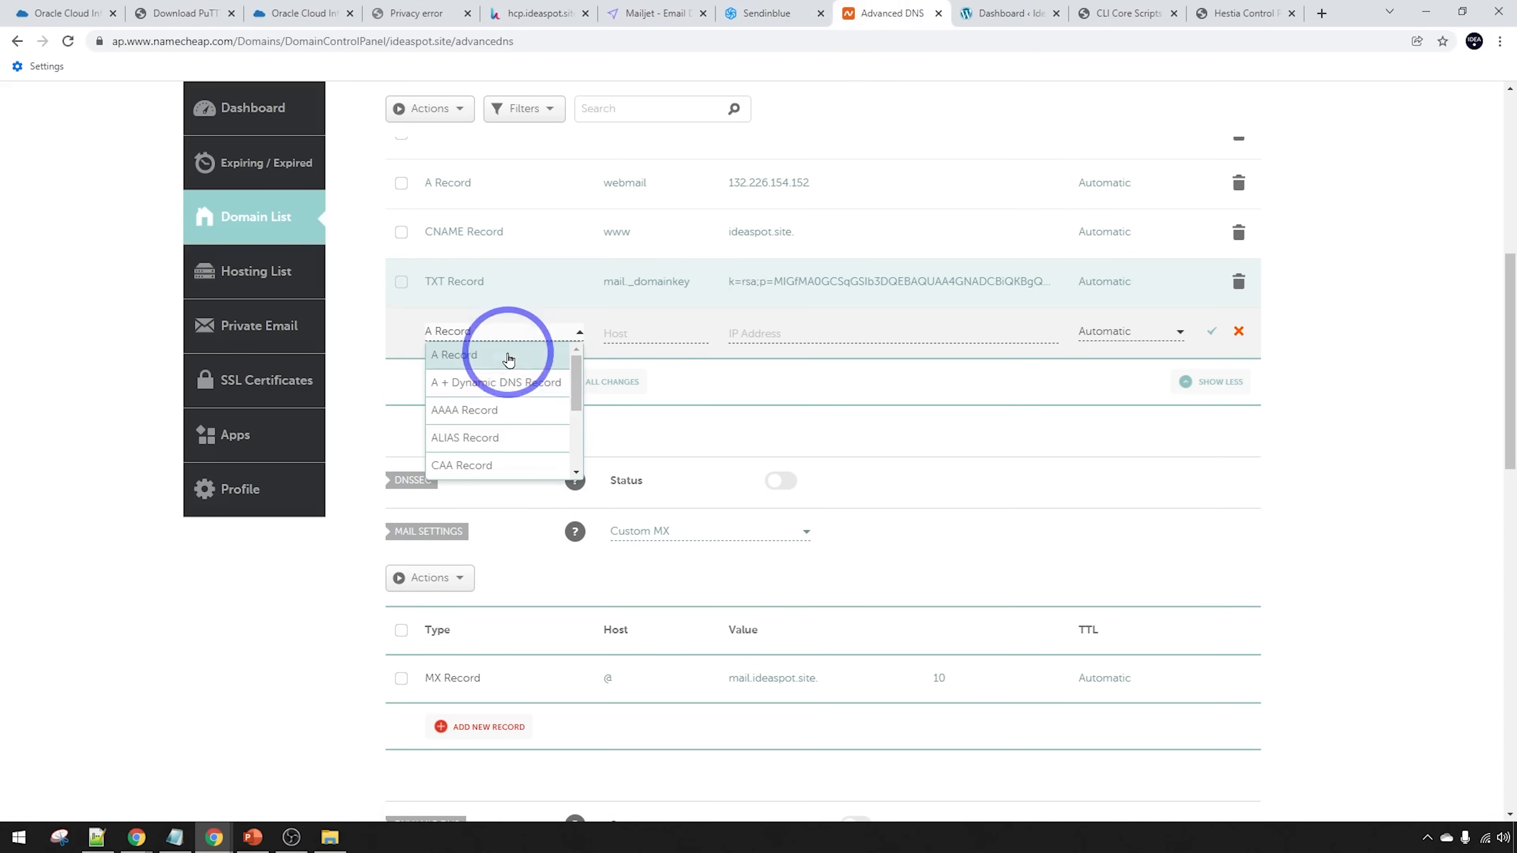
{"action": "scroll", "coordinate": [496, 394], "scroll_direction": "down", "scroll_amount": 3}
{"action": "left_click", "coordinate": [474, 441]}
{"action": "left_click", "coordinate": [634, 332]}
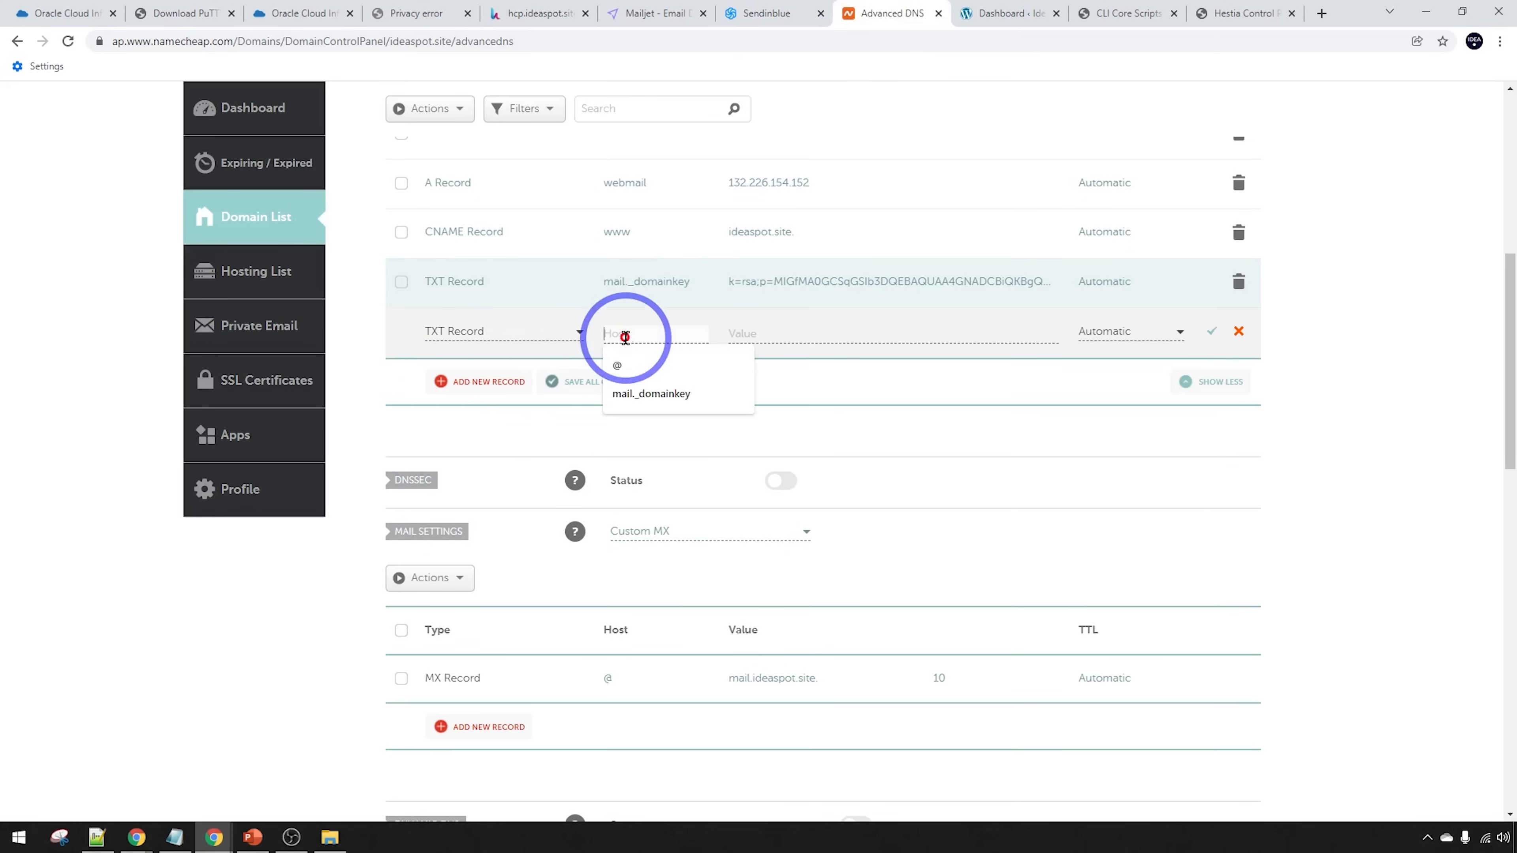
{"action": "type", "text": "@"}
{"action": "left_click", "coordinate": [814, 331]}
{"action": "key", "text": "ctrl+v"}
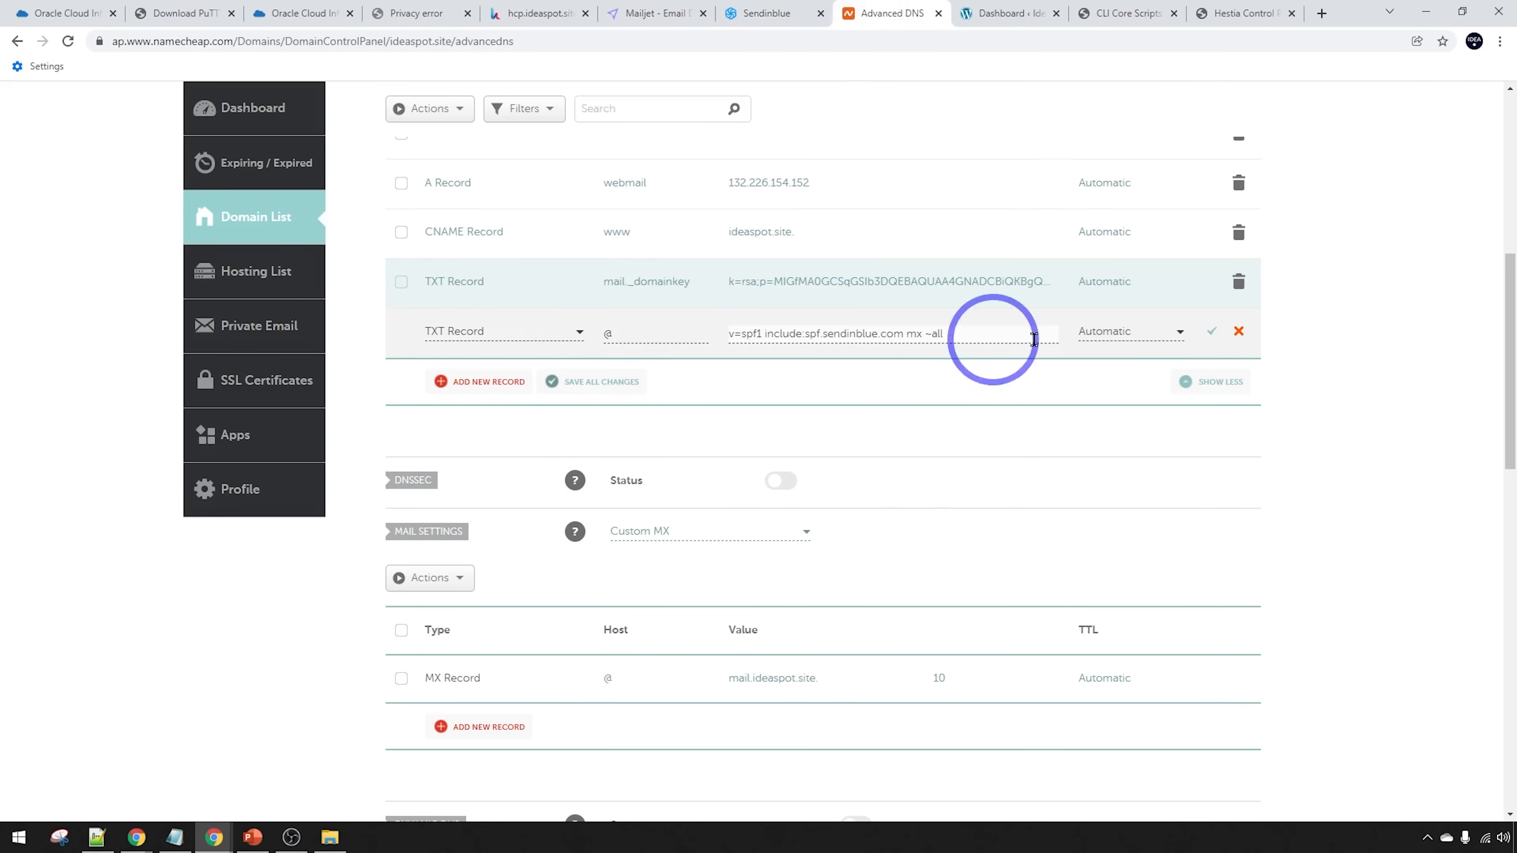
{"action": "left_click", "coordinate": [1211, 331]}
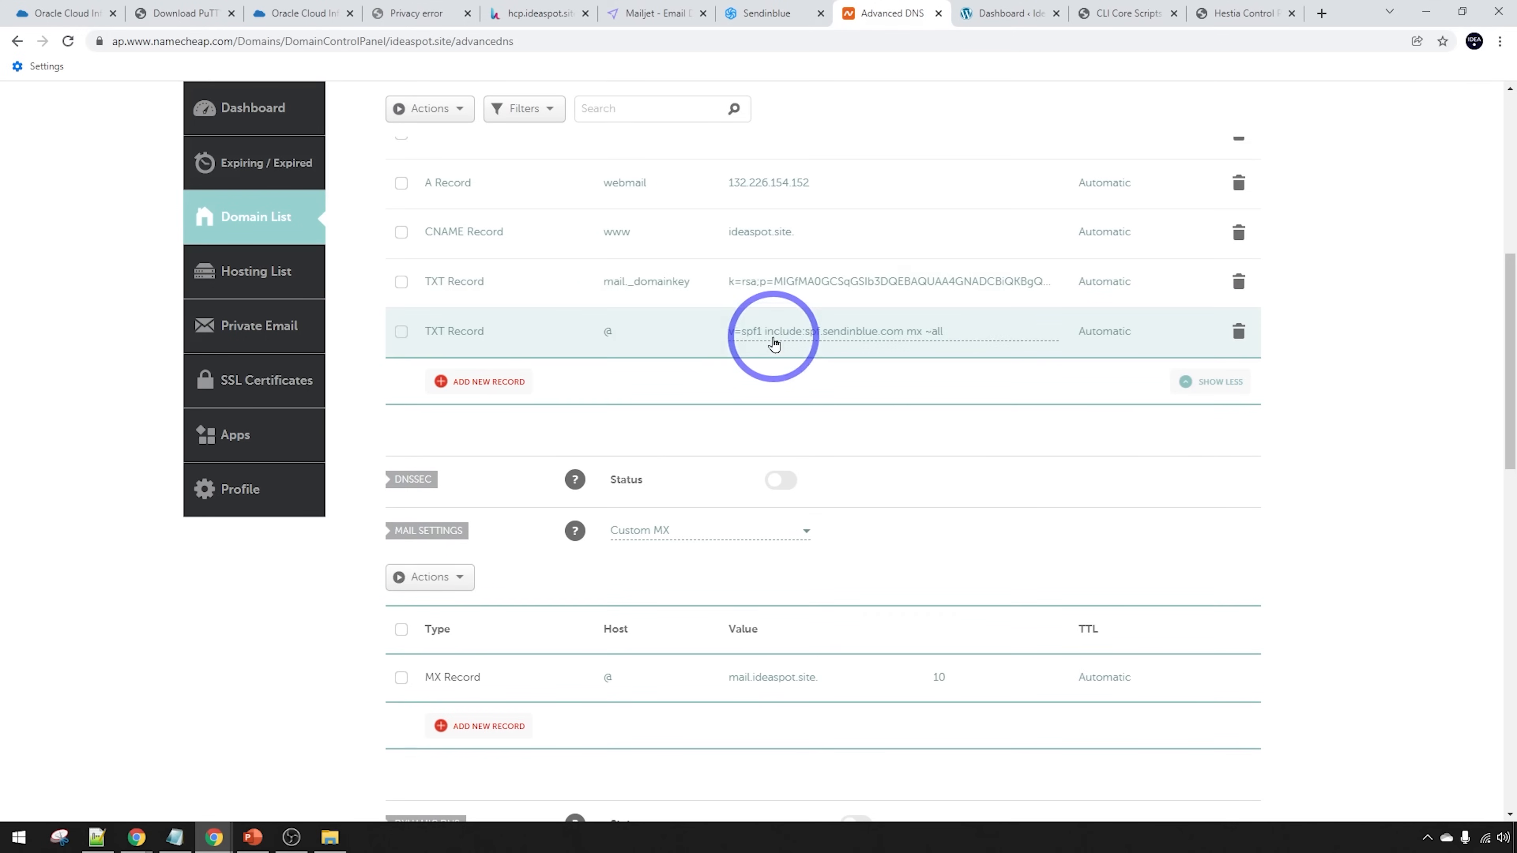
Add and save a second TXT record at @ with the Sendinblue verification code
{"action": "left_click", "coordinate": [754, 15]}
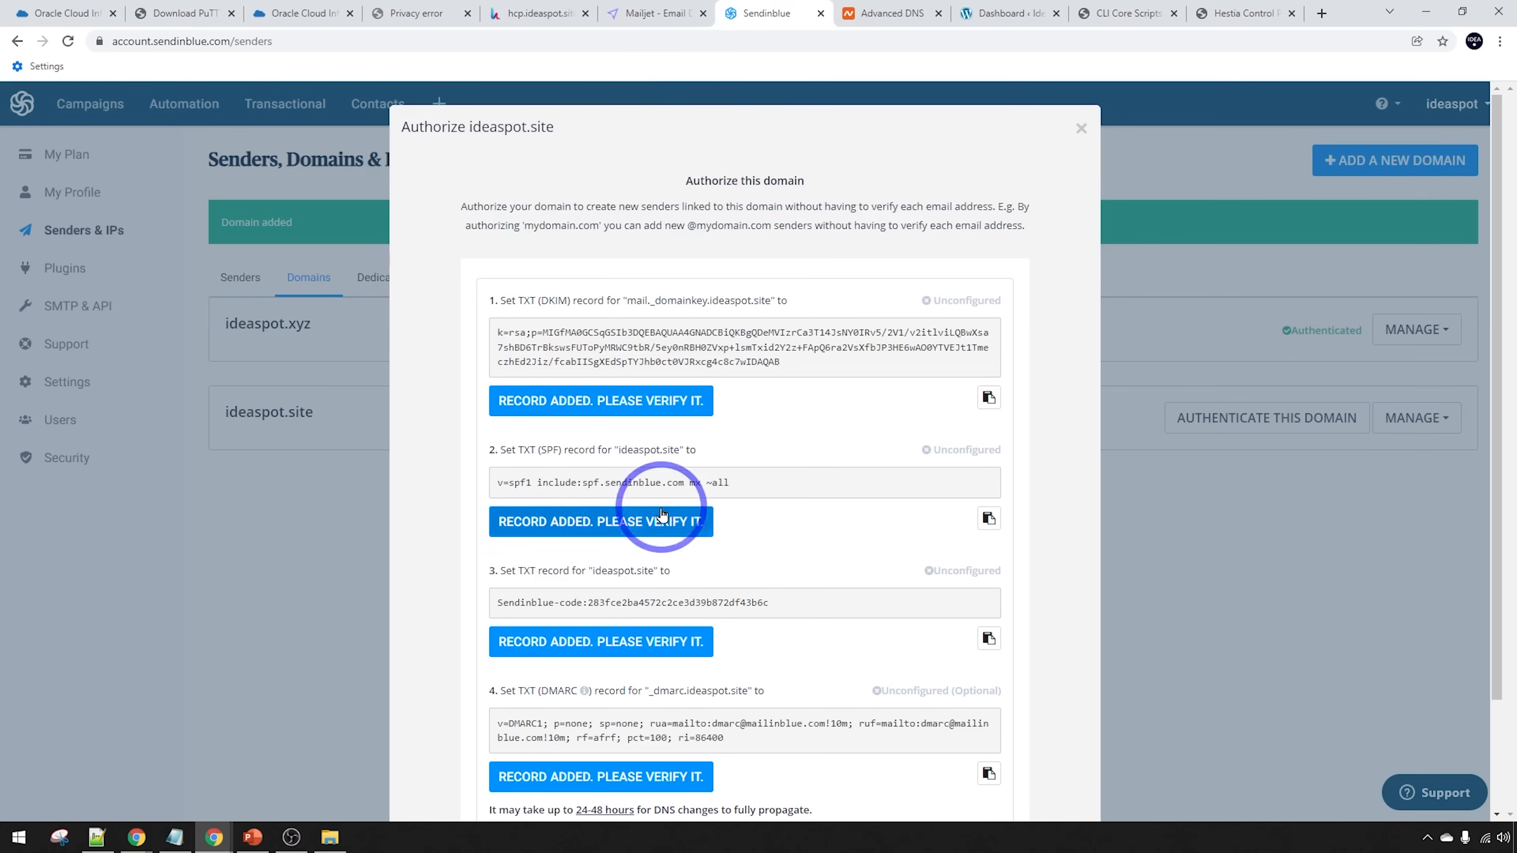
{"action": "left_click", "coordinate": [989, 639]}
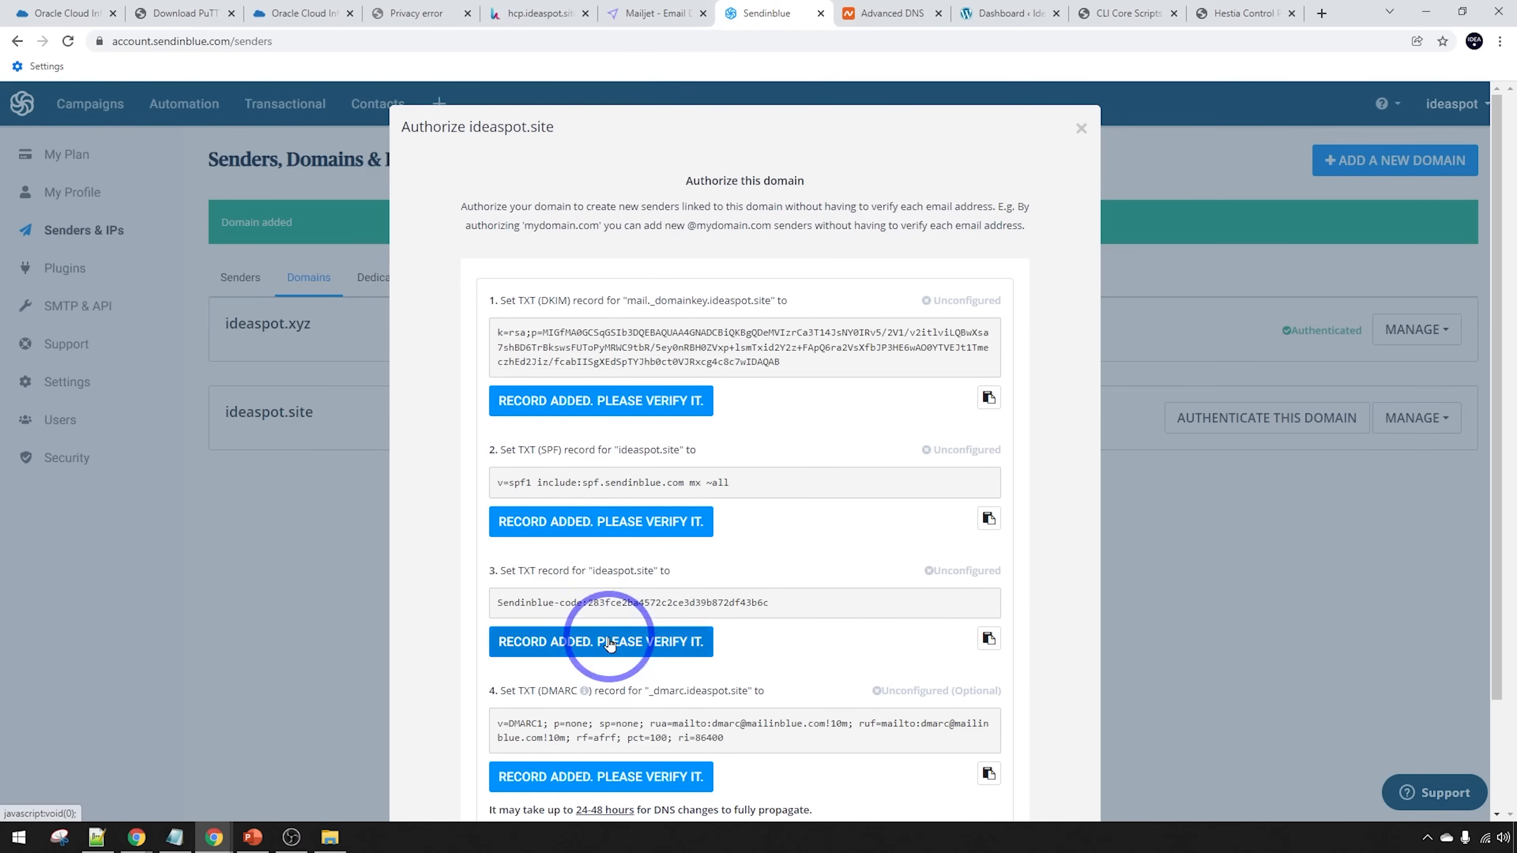
{"action": "left_click", "coordinate": [892, 13]}
{"action": "left_click", "coordinate": [507, 394]}
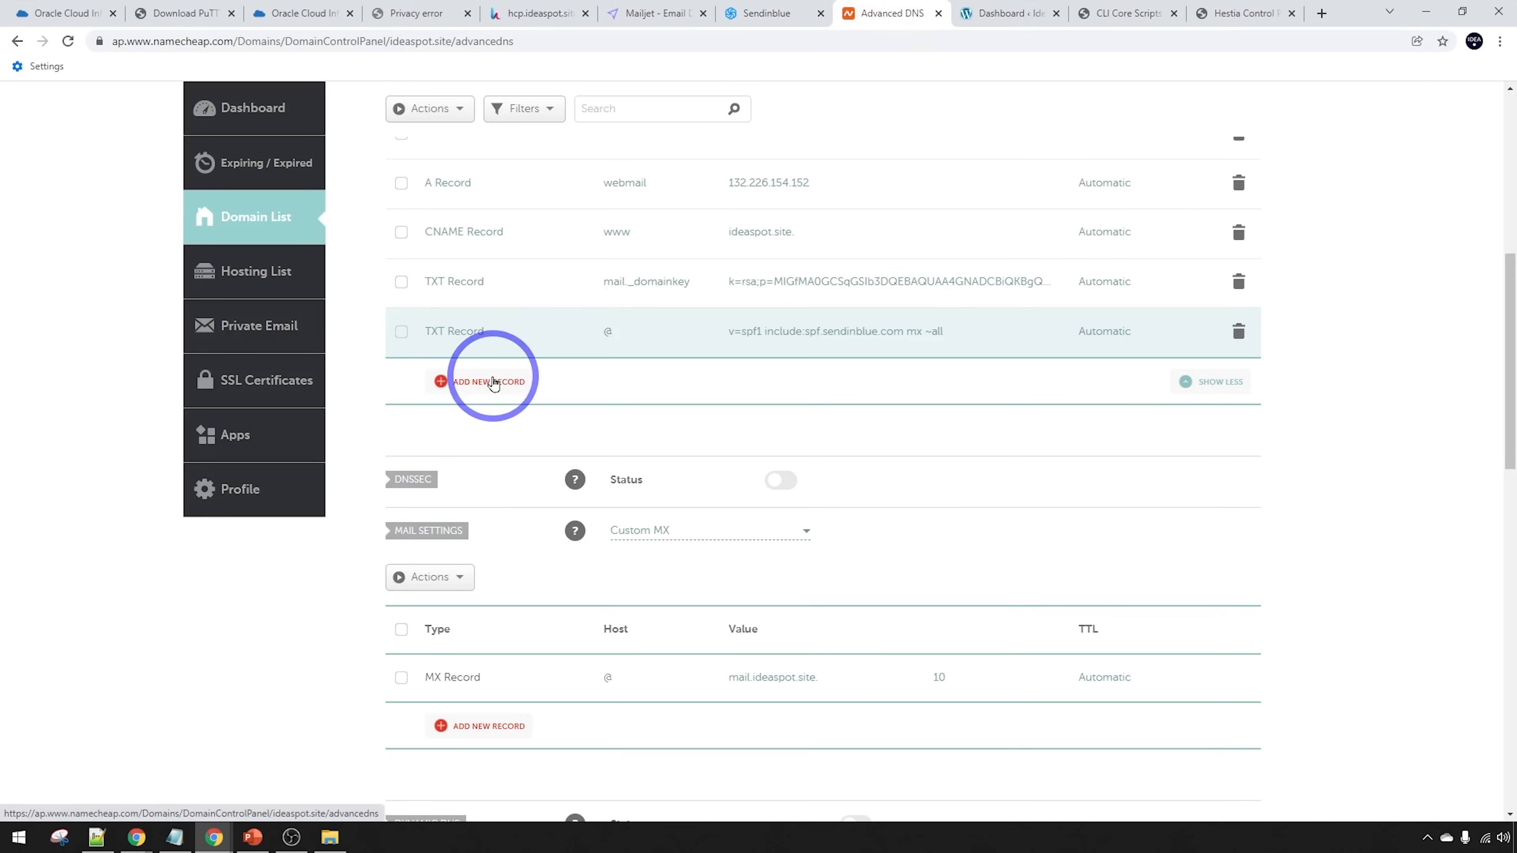
{"action": "left_click", "coordinate": [475, 413]}
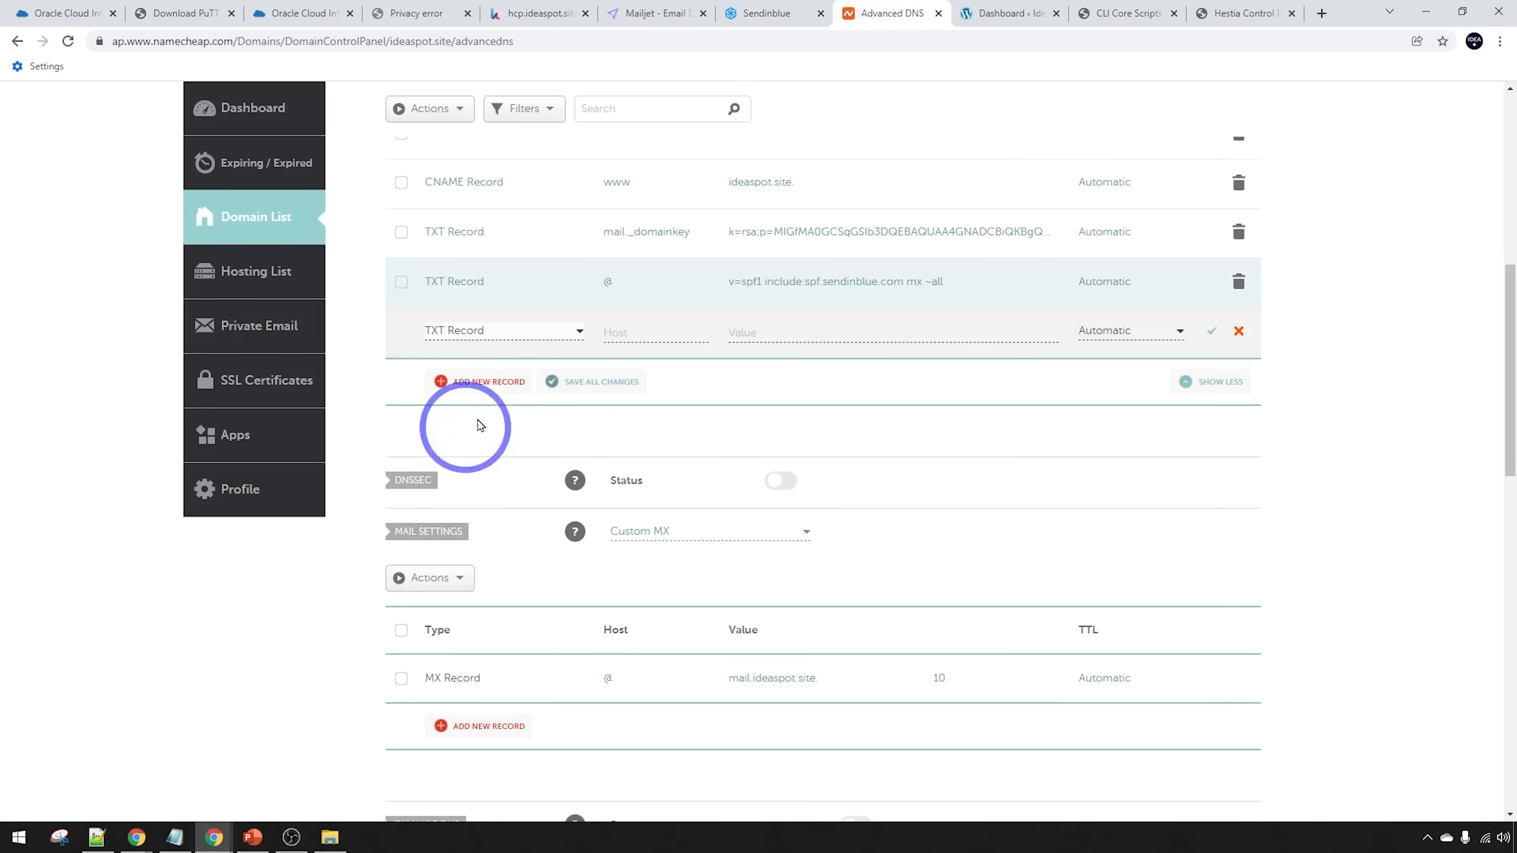
{"action": "left_click", "coordinate": [833, 335]}
{"action": "key", "text": "ctrl+v"}
{"action": "left_click", "coordinate": [663, 333]}
{"action": "type", "text": "@"}
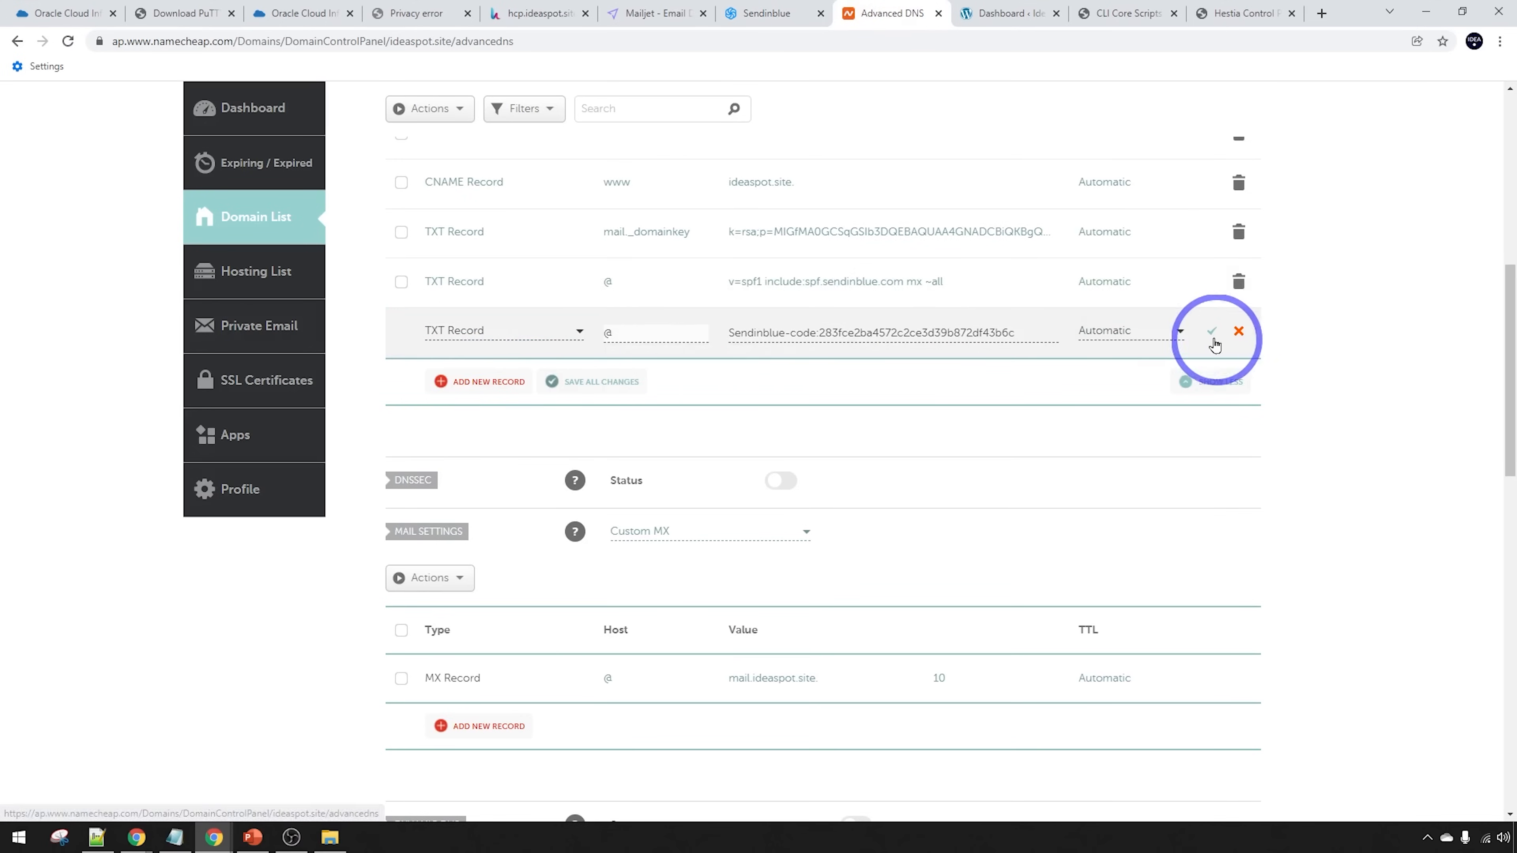
{"action": "left_click", "coordinate": [1211, 330]}
Create a third TXT record with host _dmarc copied from Sendinblue
{"action": "left_click", "coordinate": [770, 13]}
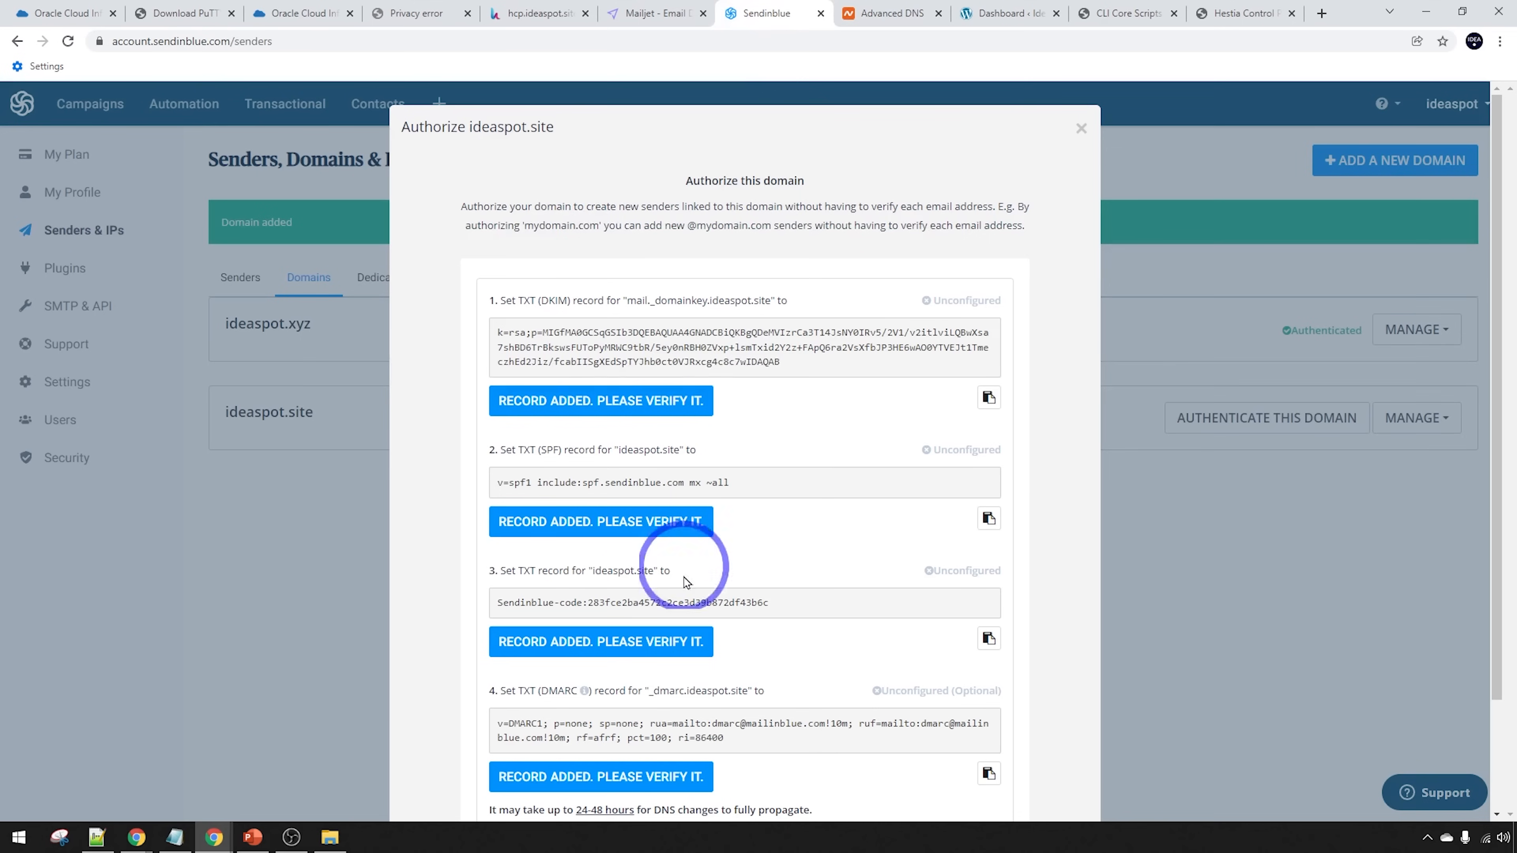
{"action": "scroll", "coordinate": [681, 693], "scroll_direction": "down", "scroll_amount": 1}
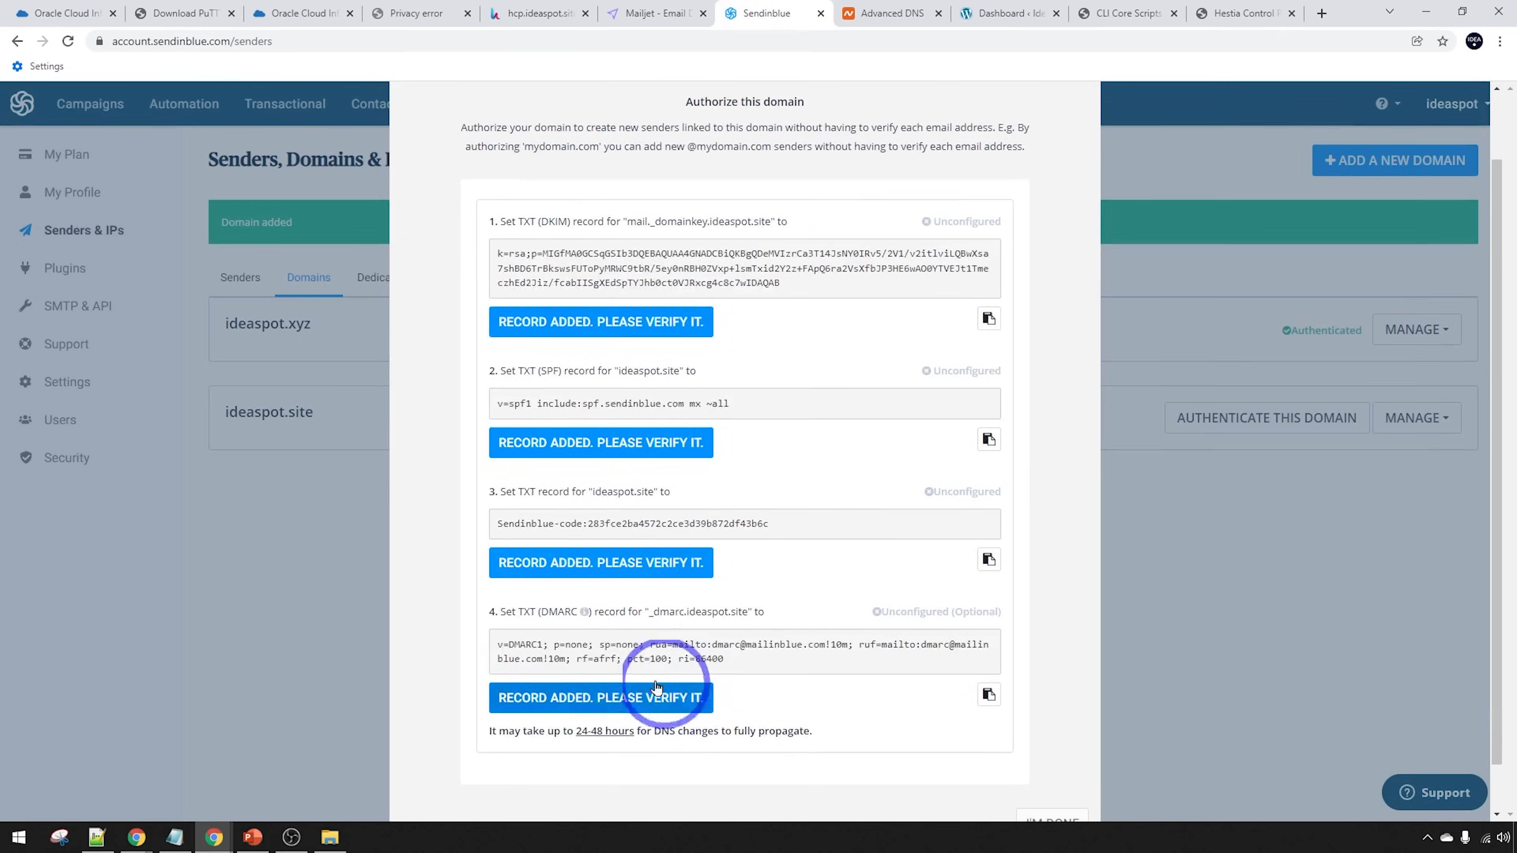
{"action": "double_click", "coordinate": [683, 609]}
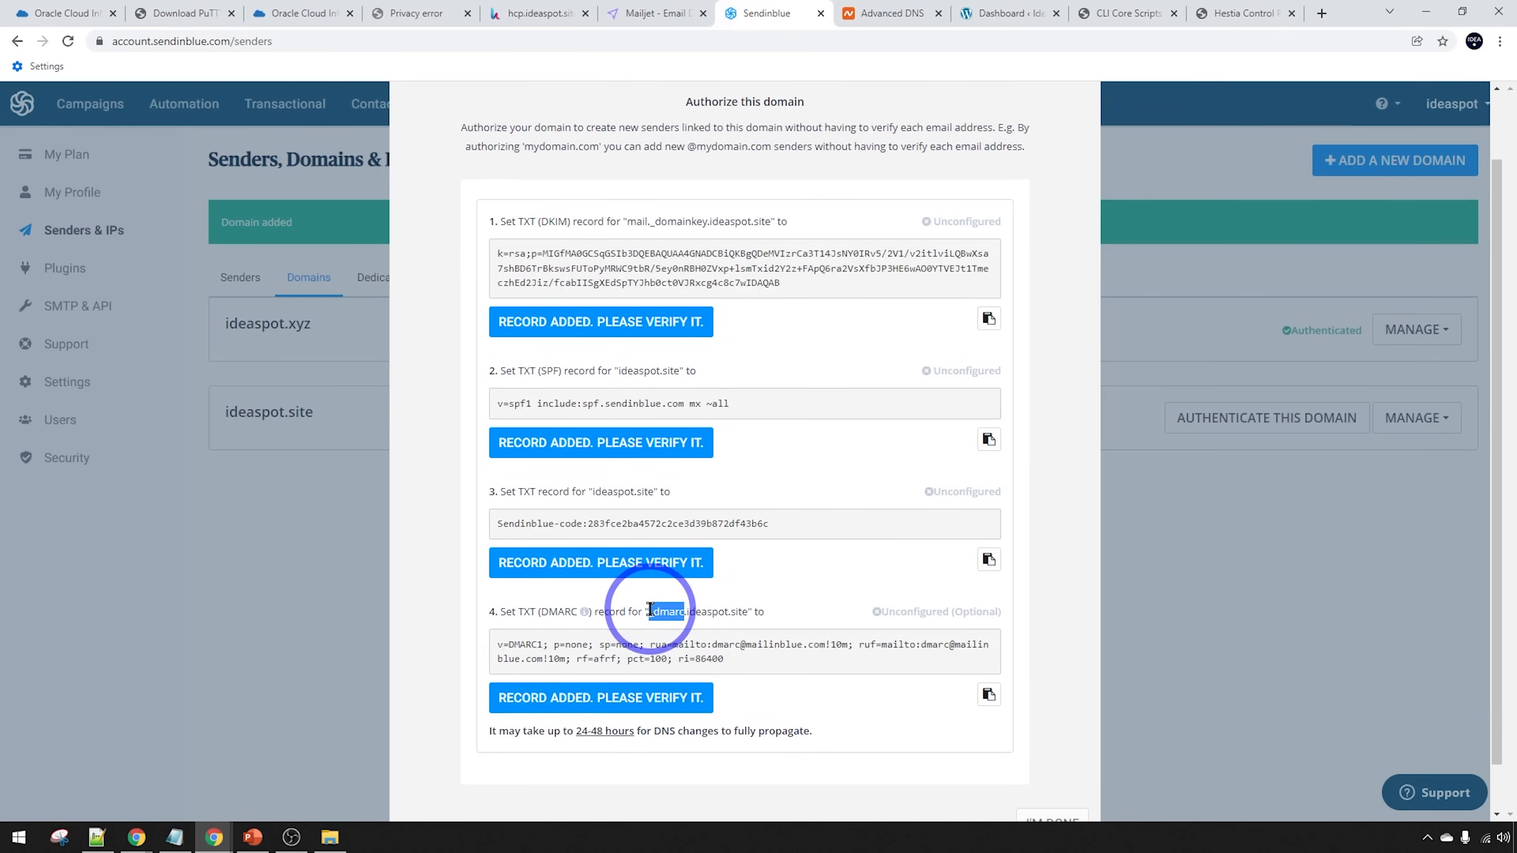
{"action": "left_click", "coordinate": [883, 13]}
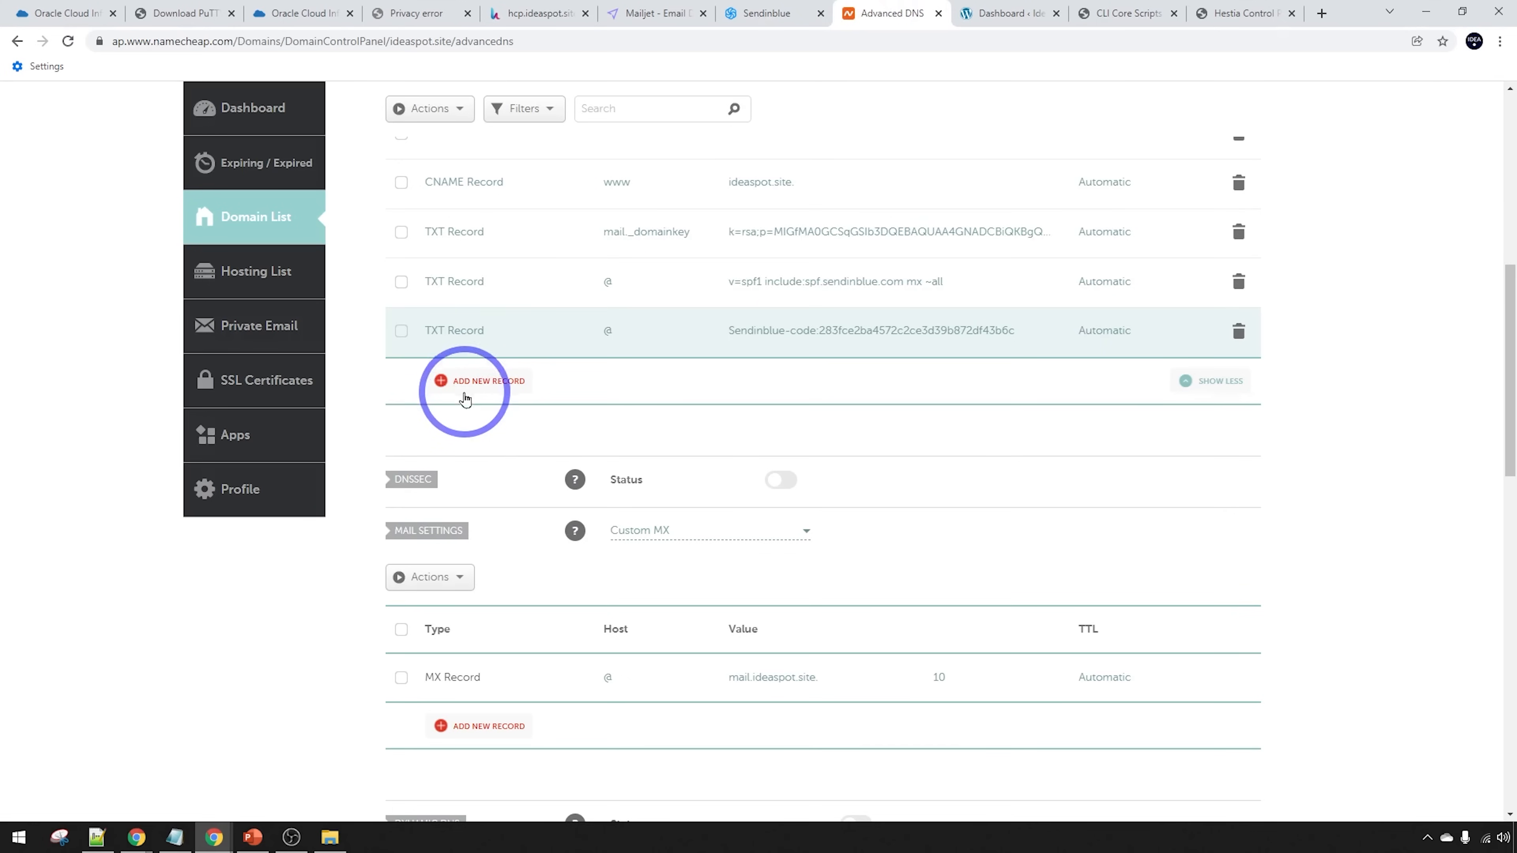
{"action": "left_click", "coordinate": [471, 381]}
{"action": "scroll", "coordinate": [486, 418], "scroll_direction": "down", "scroll_amount": 3}
{"action": "left_click", "coordinate": [491, 437]}
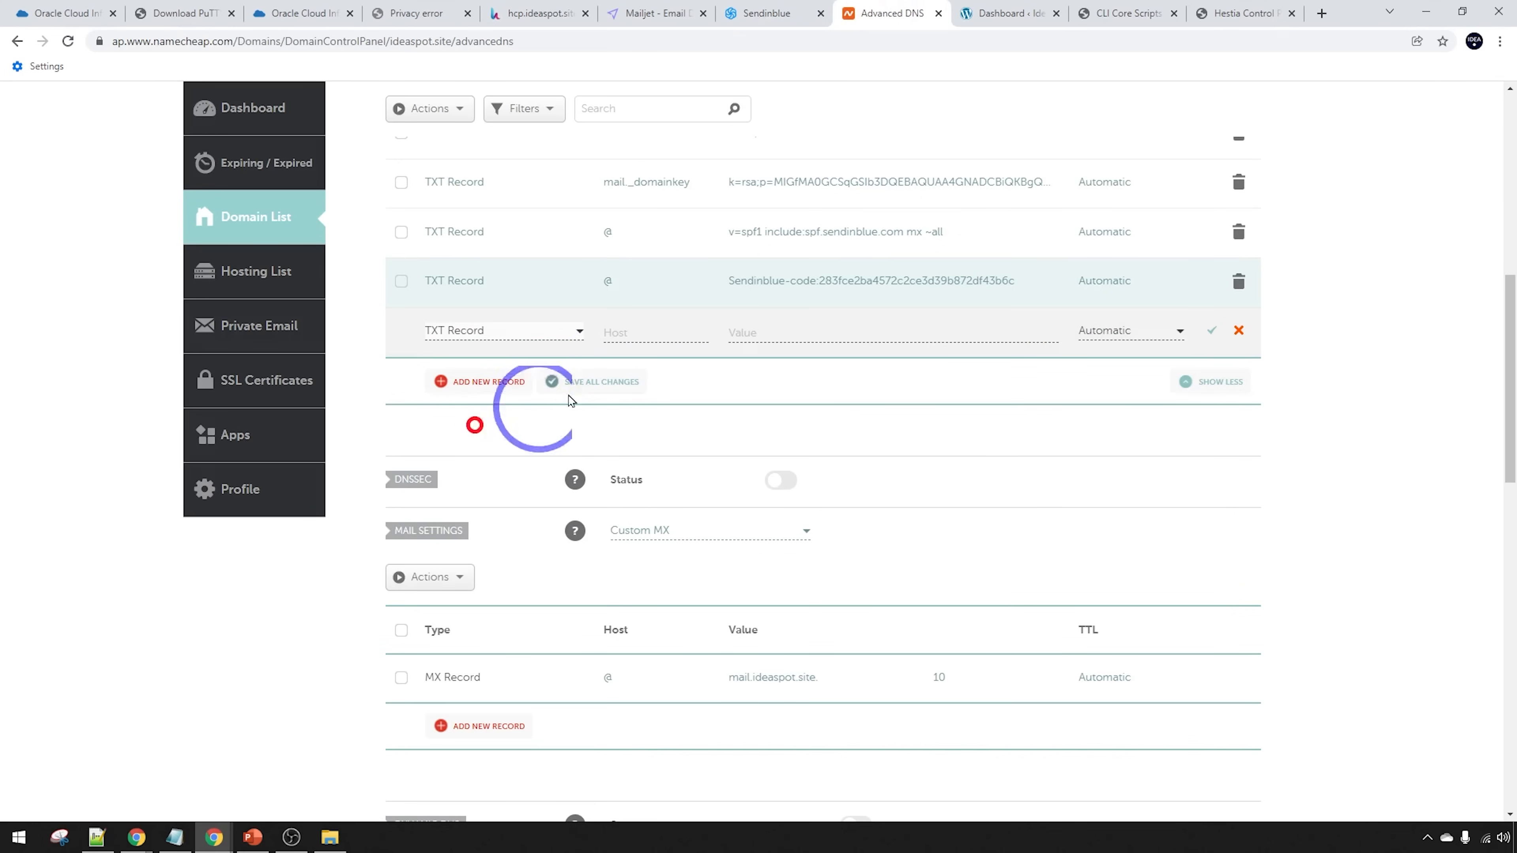
{"action": "left_click", "coordinate": [654, 334]}
{"action": "key", "text": "ctrl+v"}
Give the _dmarc record the v=DMARC1 policy value and save it
{"action": "left_click", "coordinate": [789, 7]}
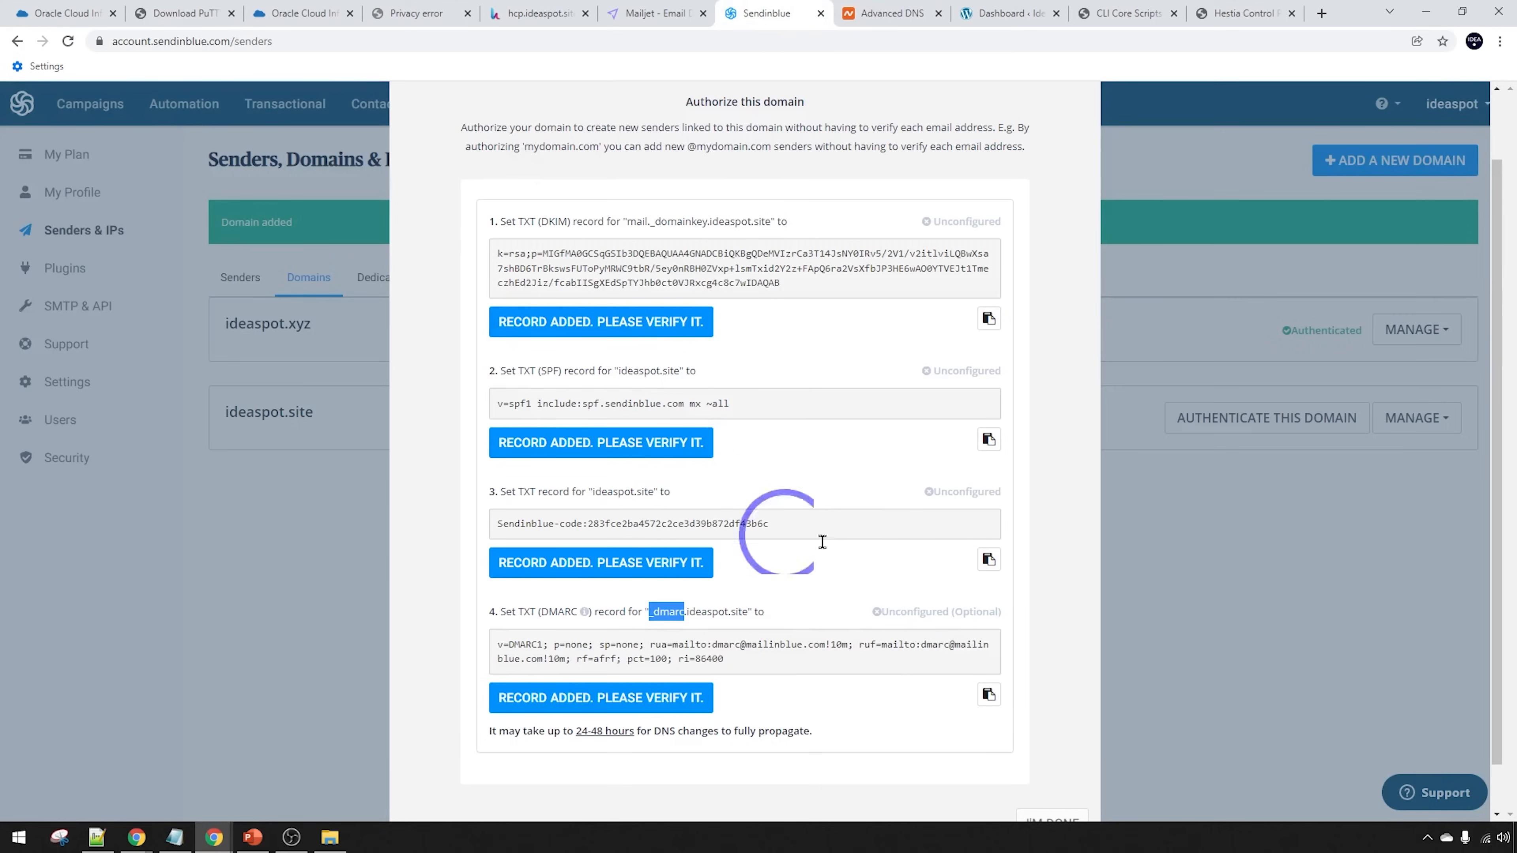
{"action": "left_click", "coordinate": [872, 13]}
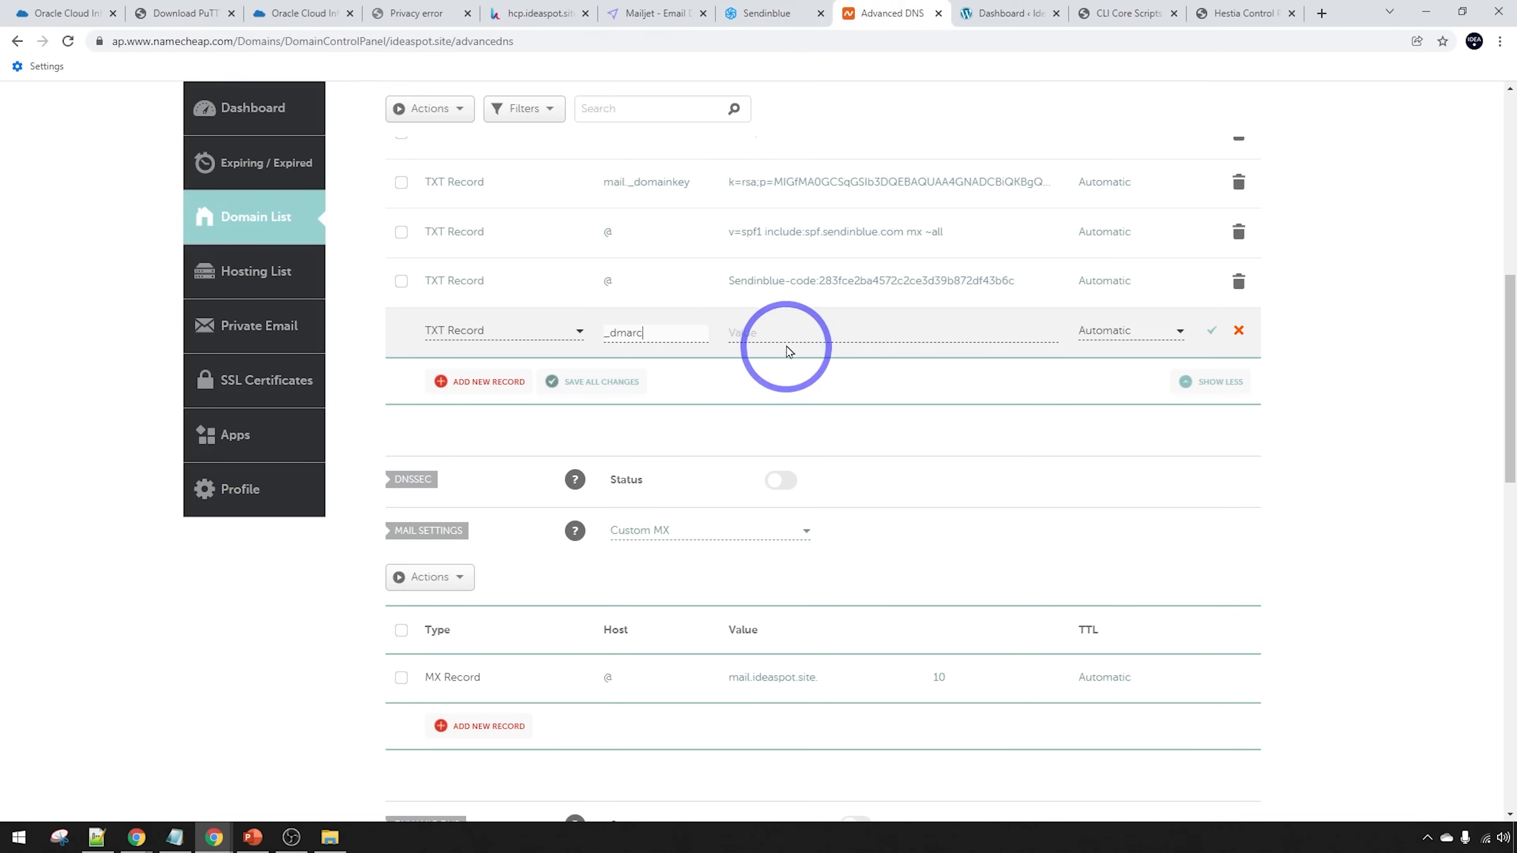
{"action": "left_click", "coordinate": [785, 330]}
{"action": "left_click", "coordinate": [836, 422]}
{"action": "left_click", "coordinate": [1211, 330]}
{"action": "scroll", "coordinate": [897, 474], "scroll_direction": "up", "scroll_amount": 3}
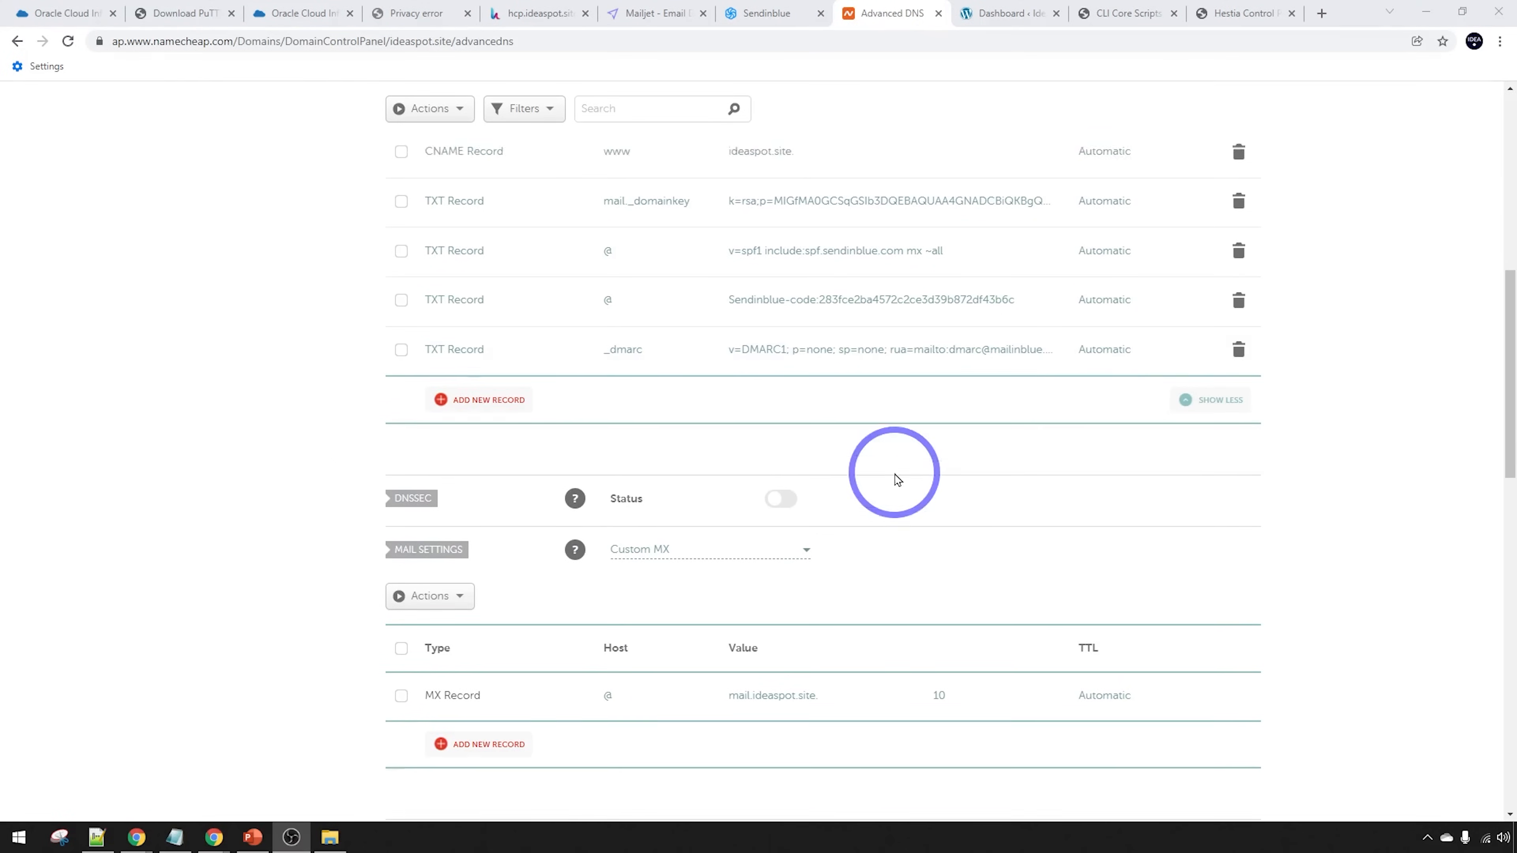
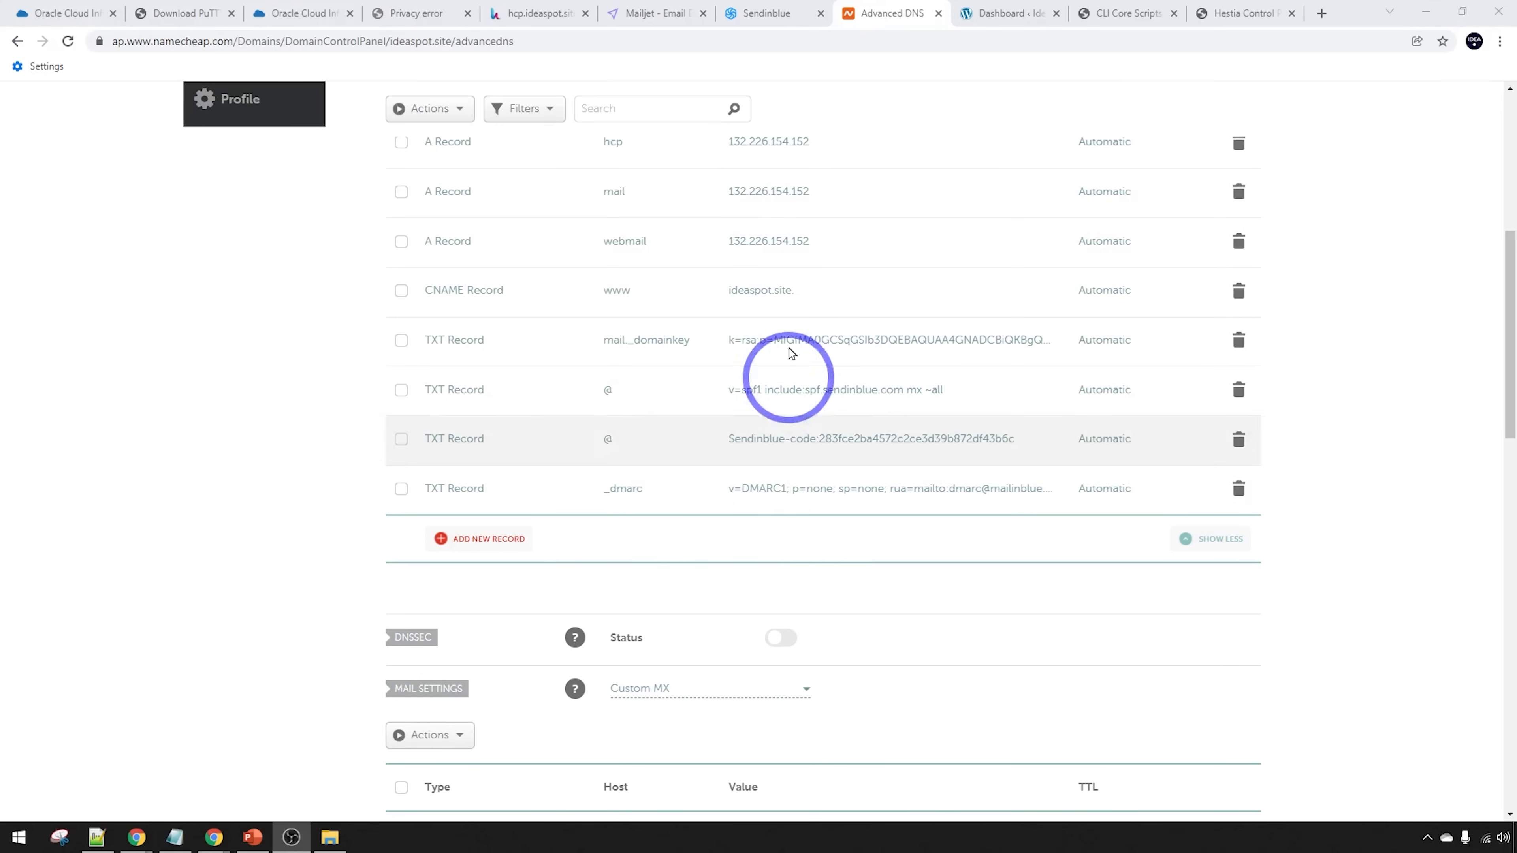
Verify the DKIM, SPF, Sendinblue-code TXT and DMARC records until all four show Configured
{"action": "left_click", "coordinate": [767, 8]}
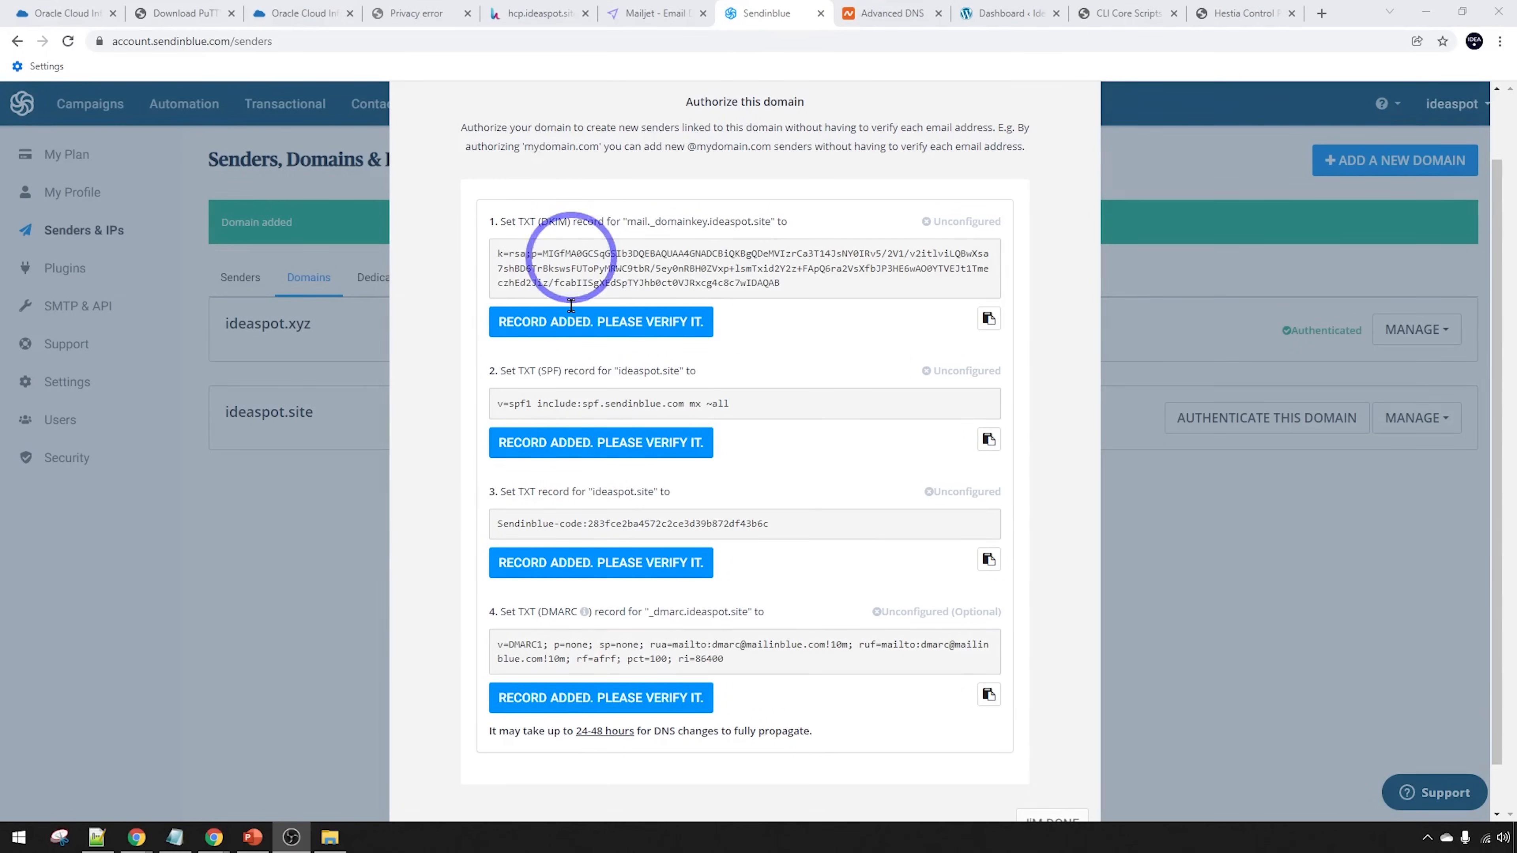
{"action": "left_click", "coordinate": [583, 323]}
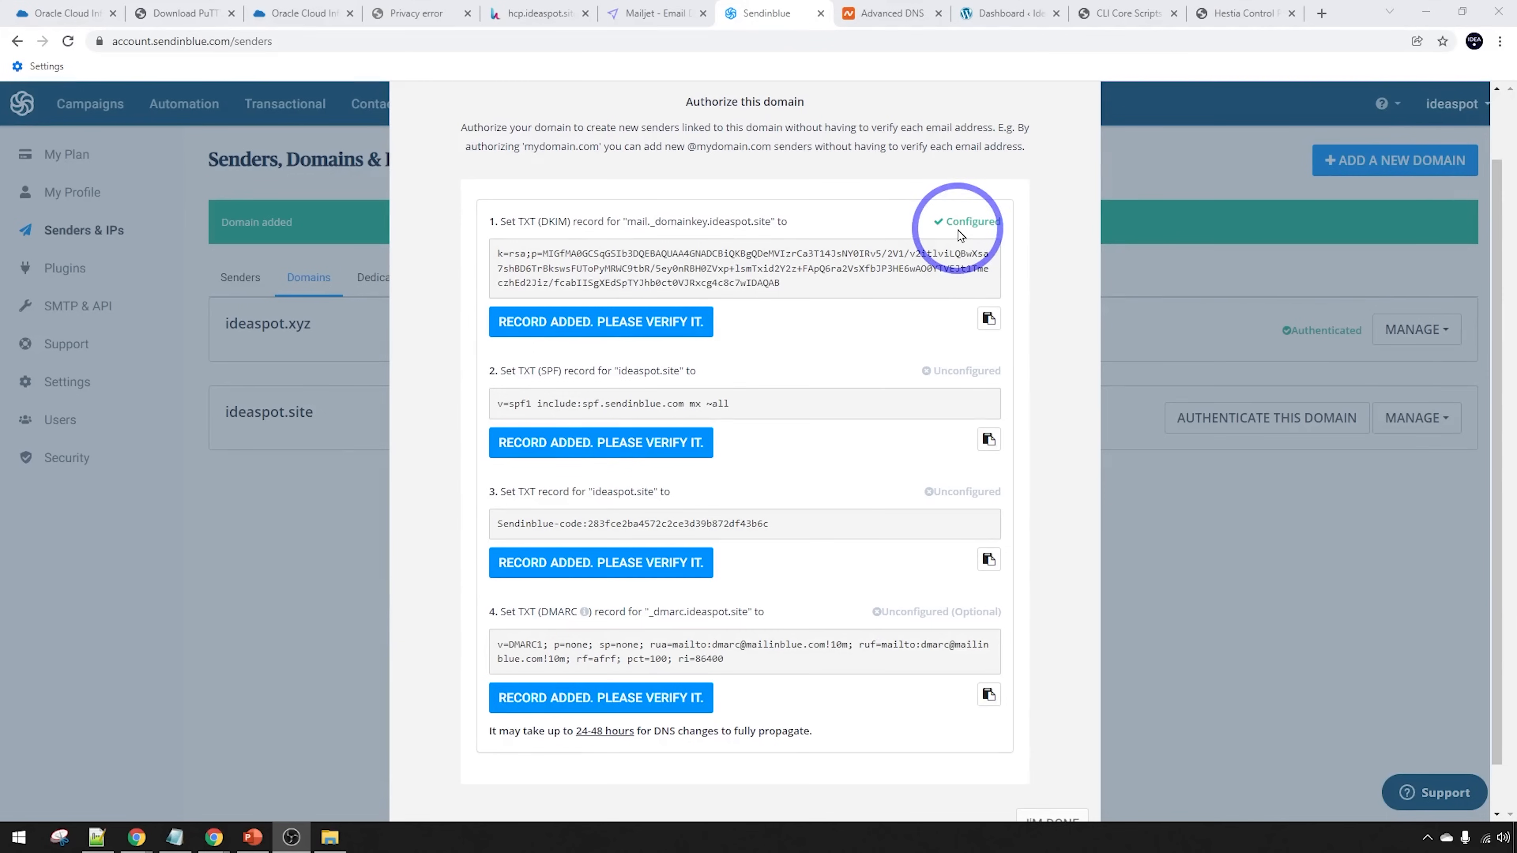
{"action": "left_click", "coordinate": [582, 443]}
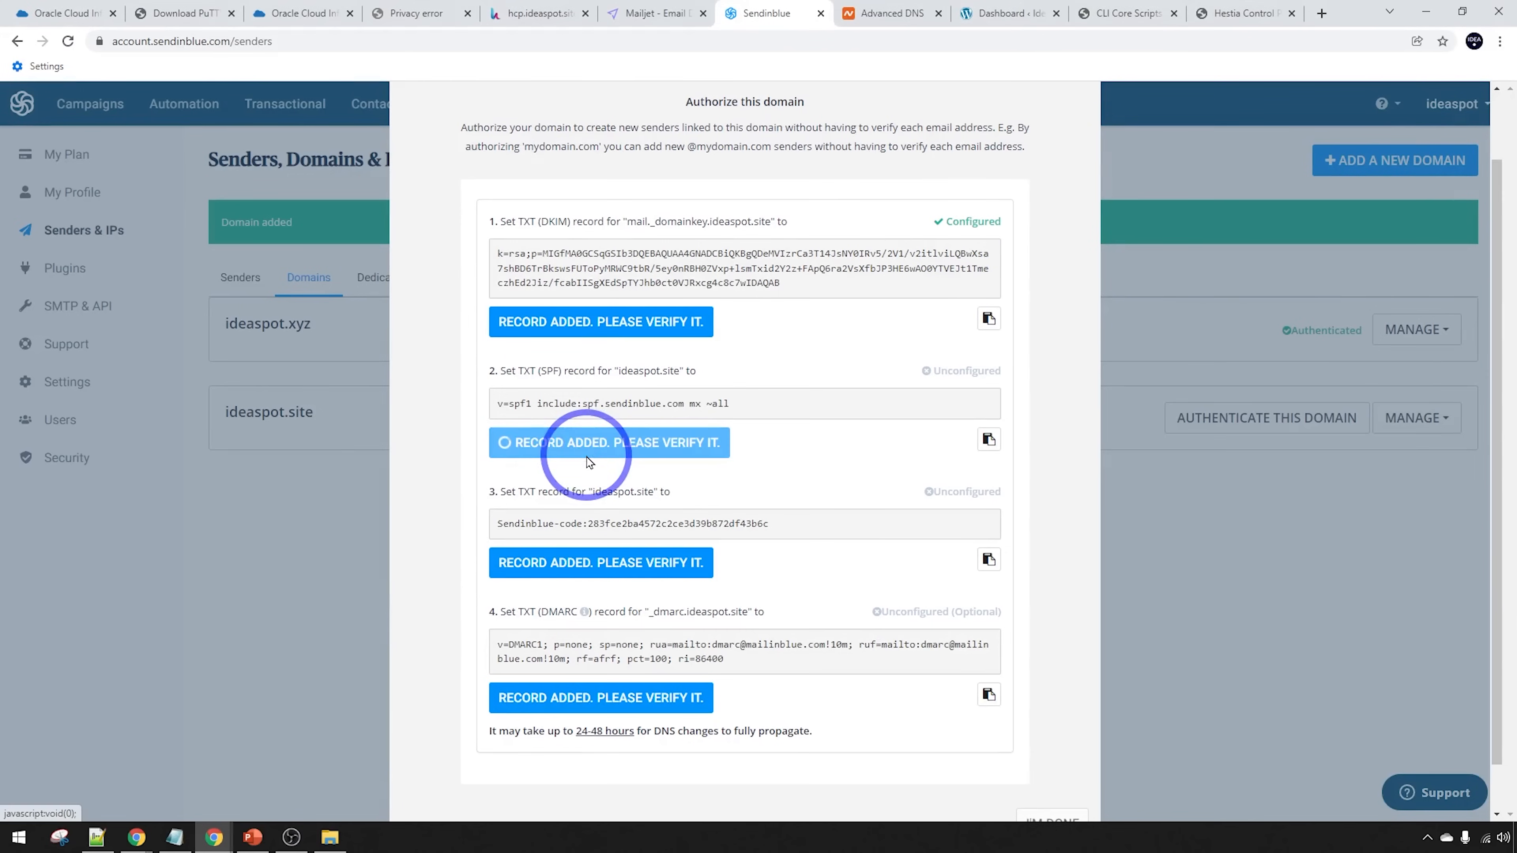
{"action": "left_click", "coordinate": [617, 456]}
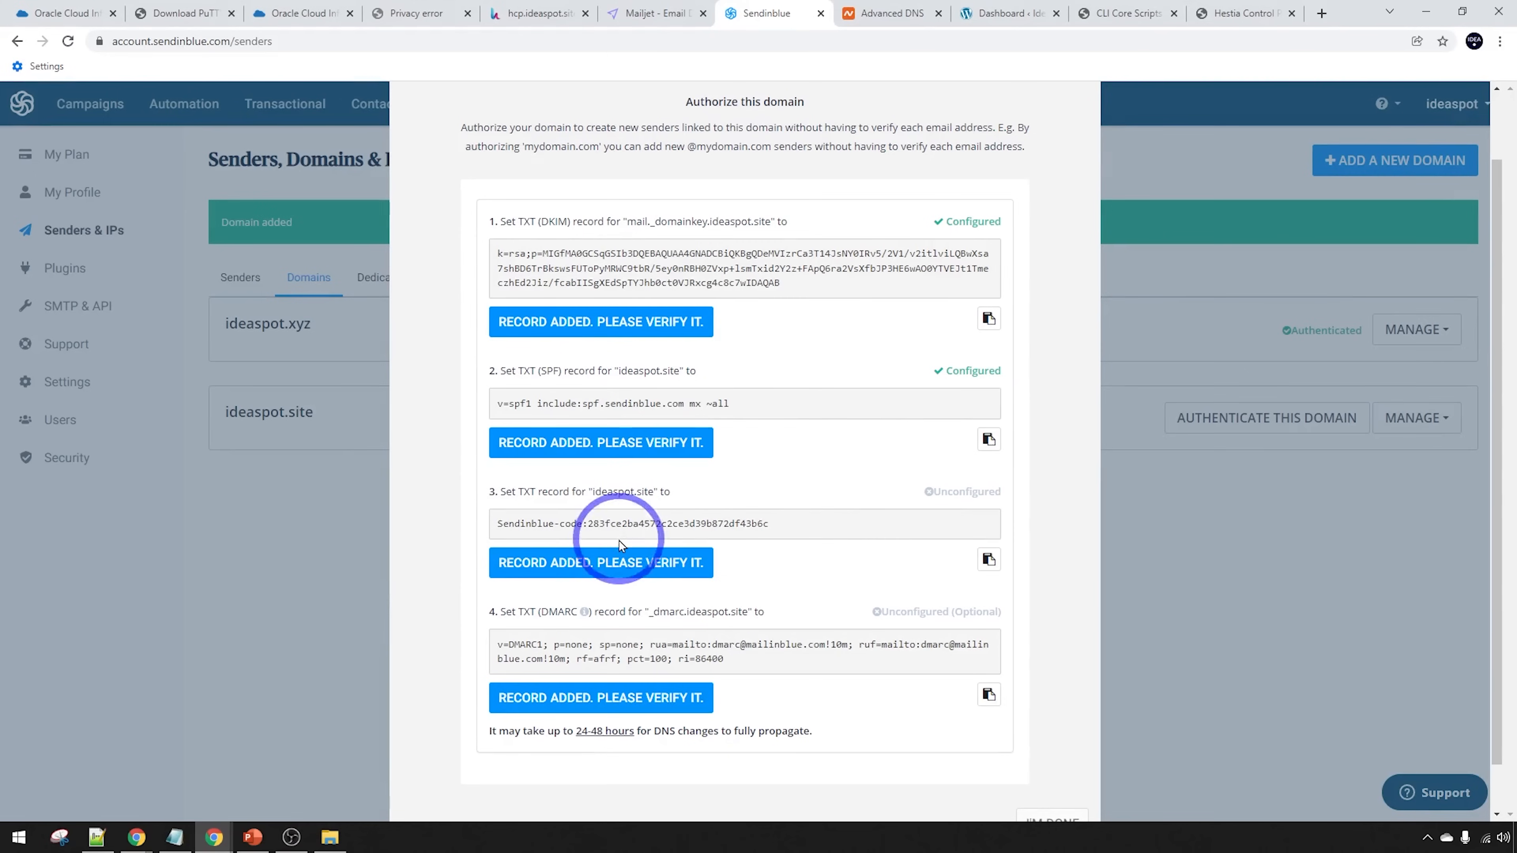
{"action": "left_click", "coordinate": [605, 565]}
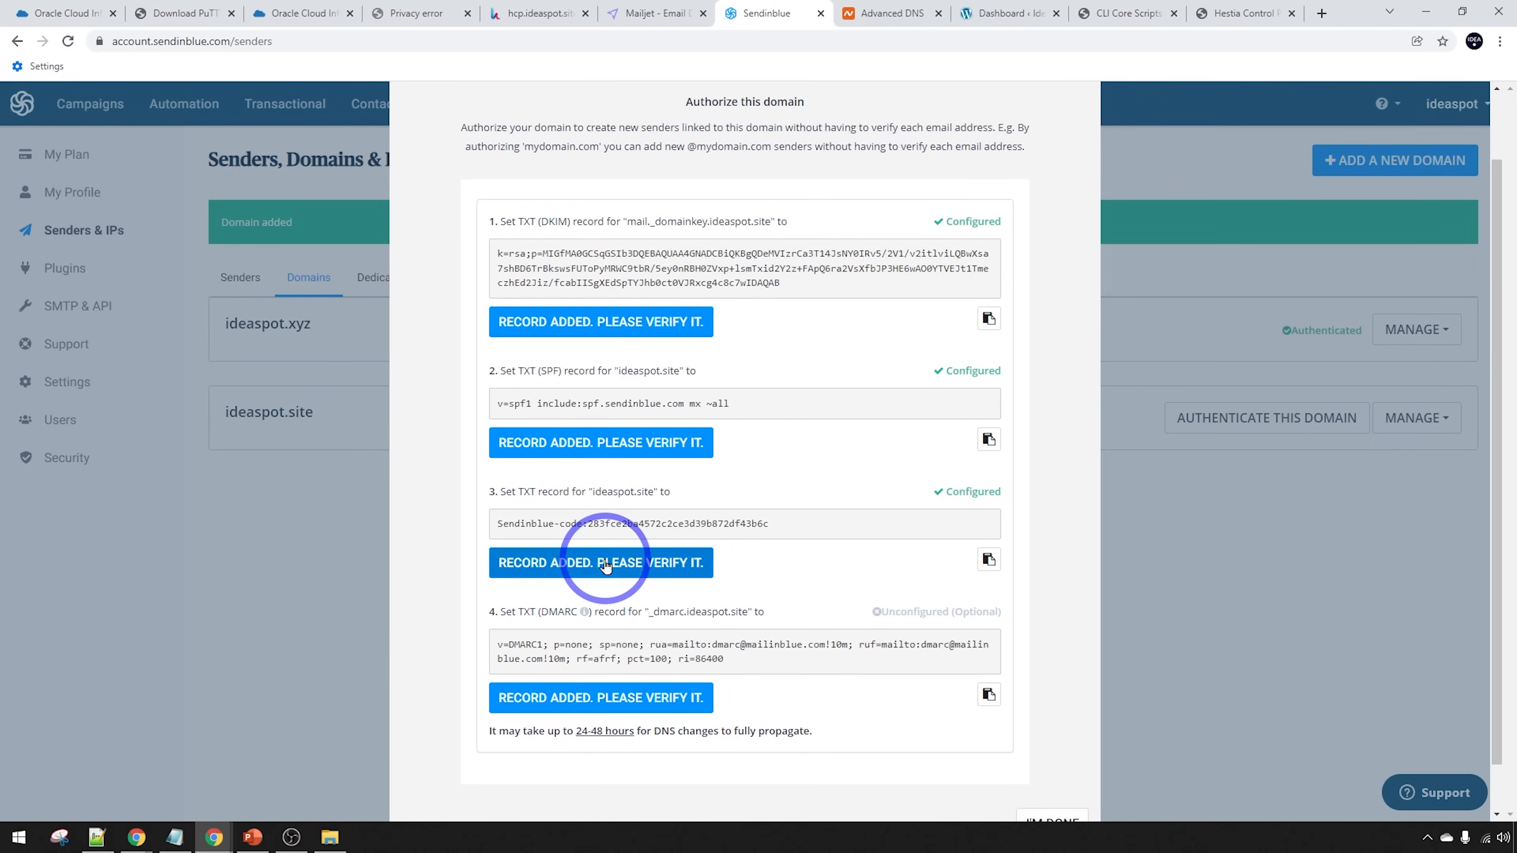
{"action": "left_click", "coordinate": [591, 696]}
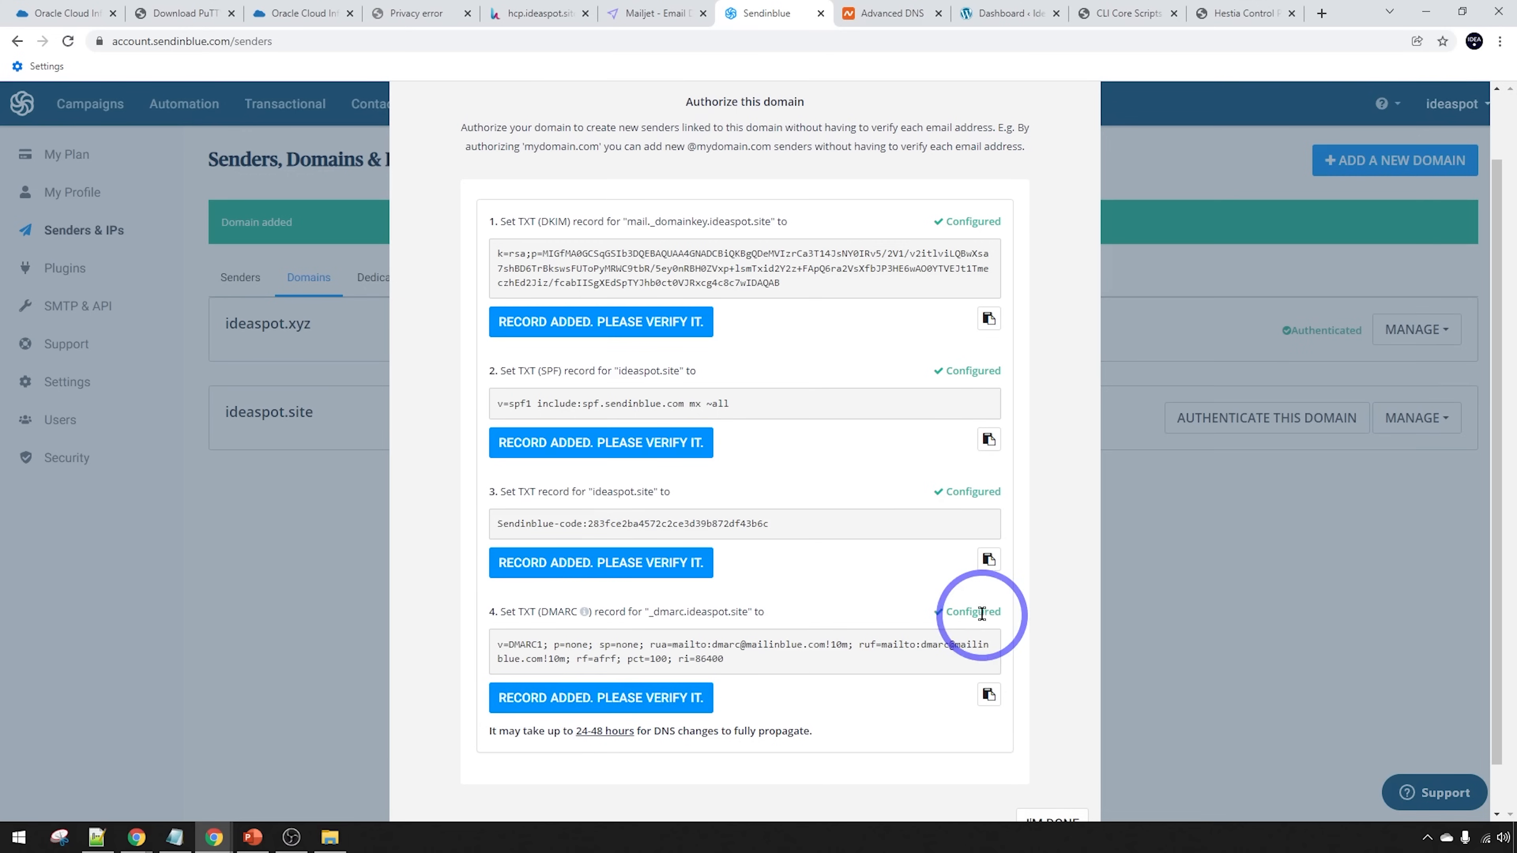
{"action": "scroll", "coordinate": [979, 550], "scroll_direction": "down", "scroll_amount": 1}
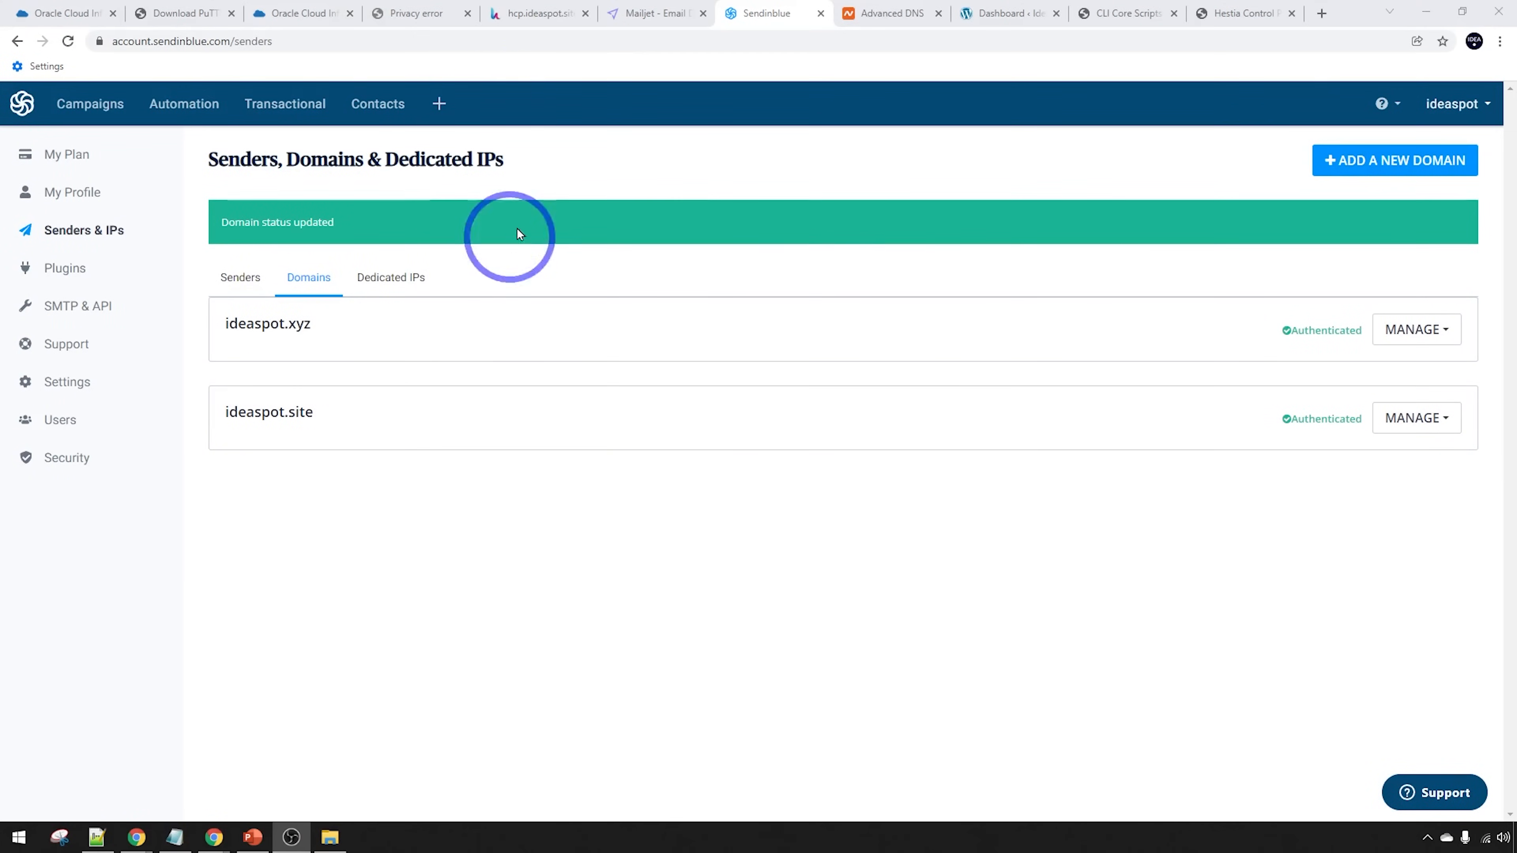
{"action": "left_click", "coordinate": [536, 18]}
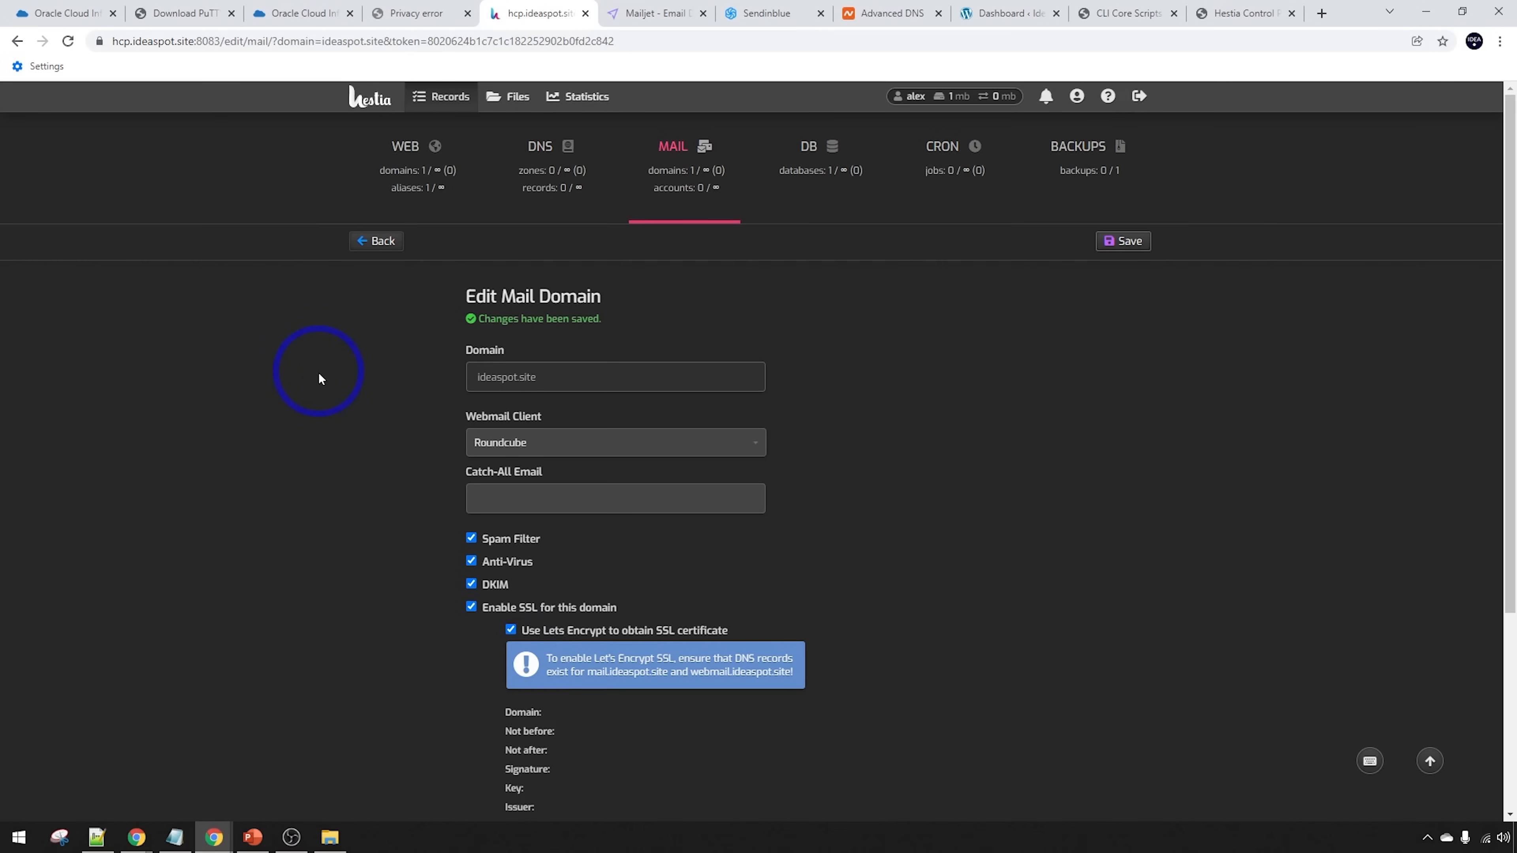
Glance over the Sendinblue domains list and Mailjet homepage, then open Hestia's mail domains for ideaspot.site
{"action": "left_click", "coordinate": [756, 12]}
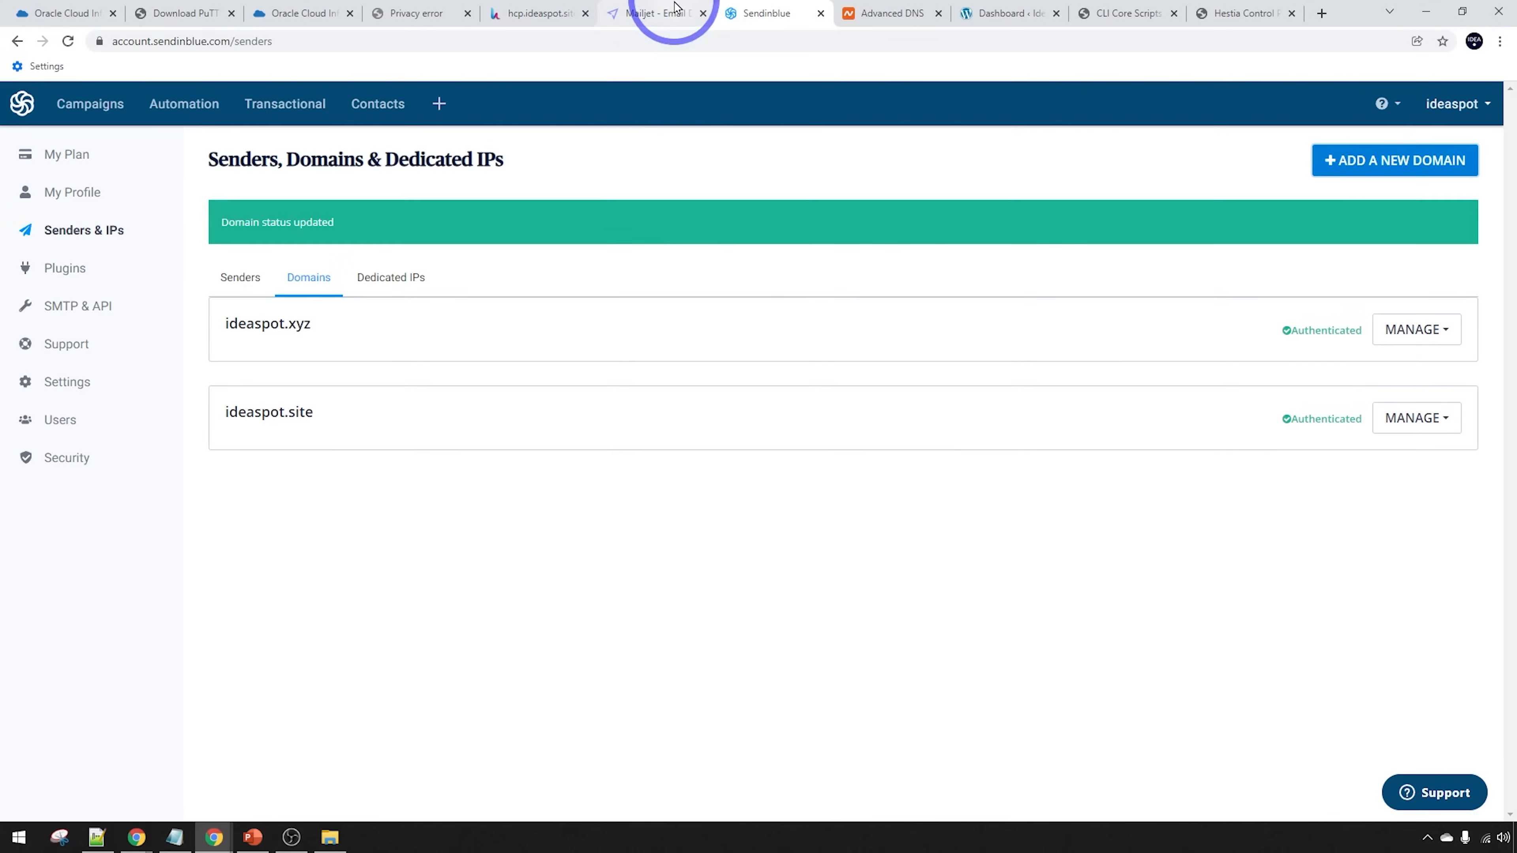
{"action": "left_click", "coordinate": [674, 6]}
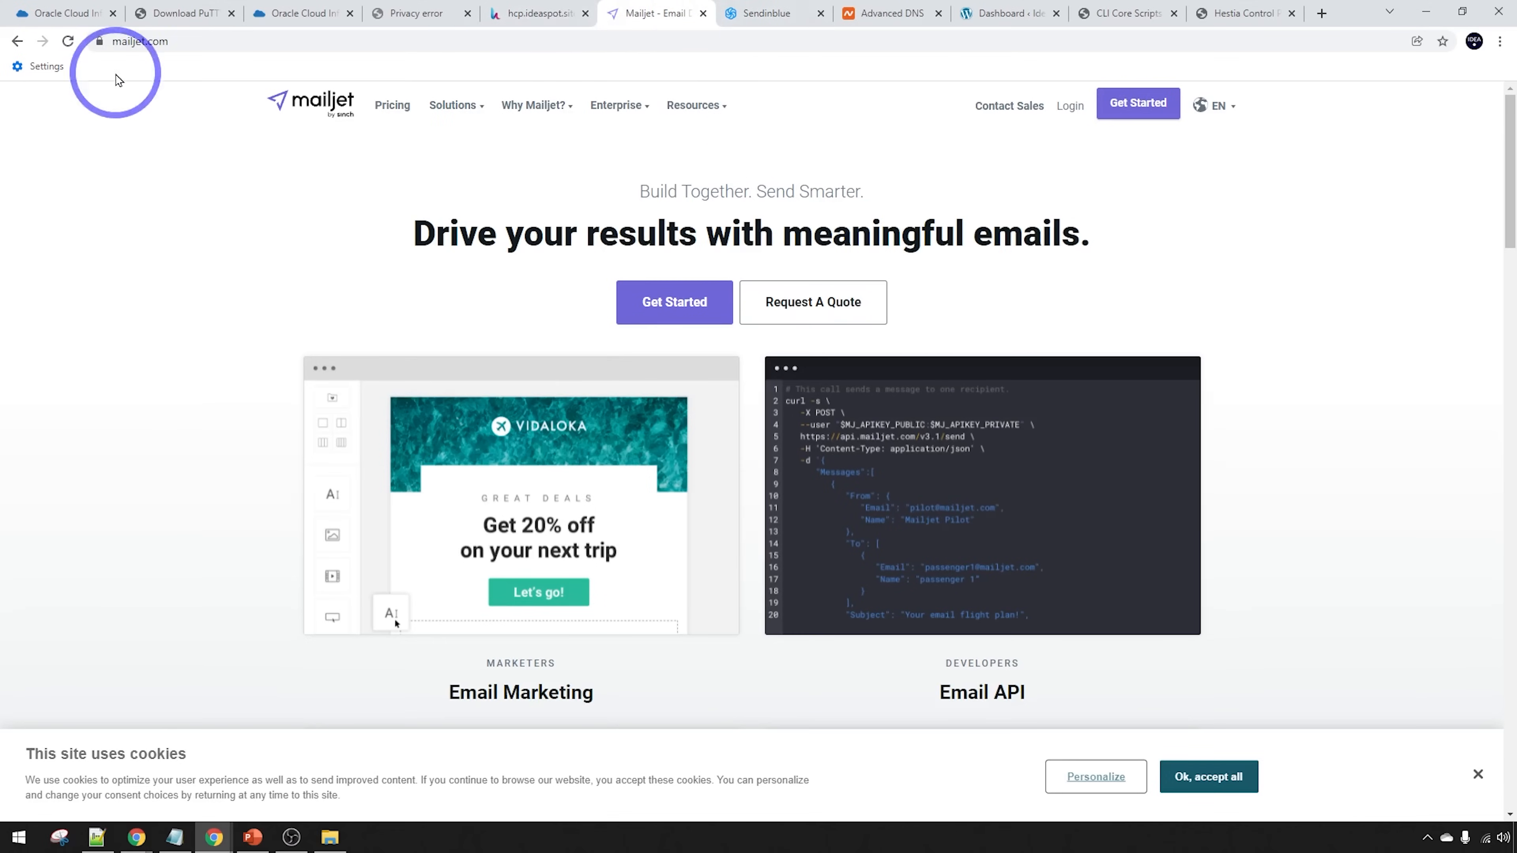
{"action": "left_click", "coordinate": [750, 12]}
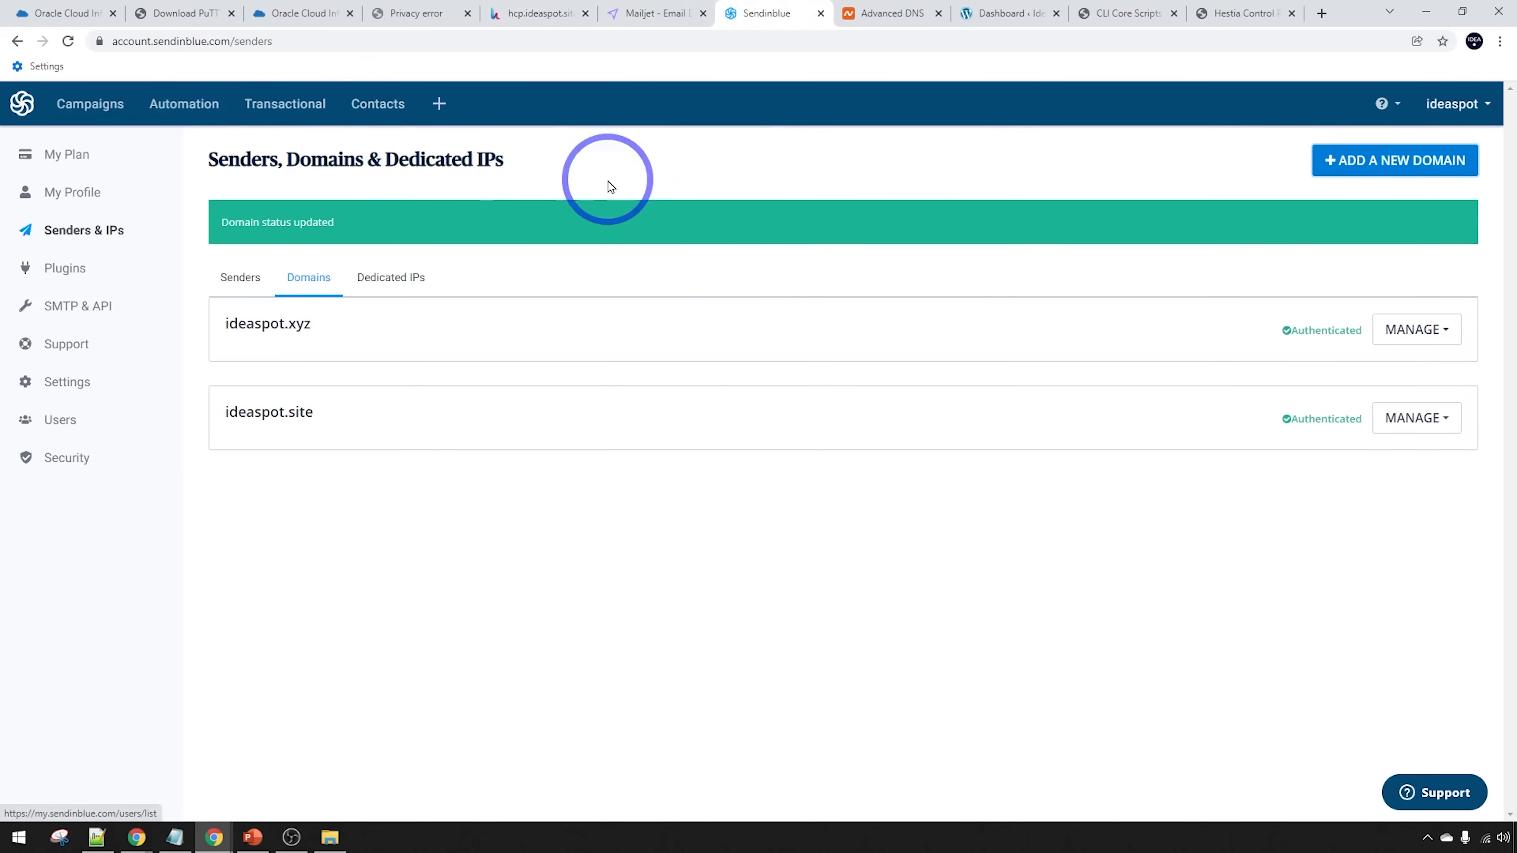
{"action": "left_click", "coordinate": [542, 13]}
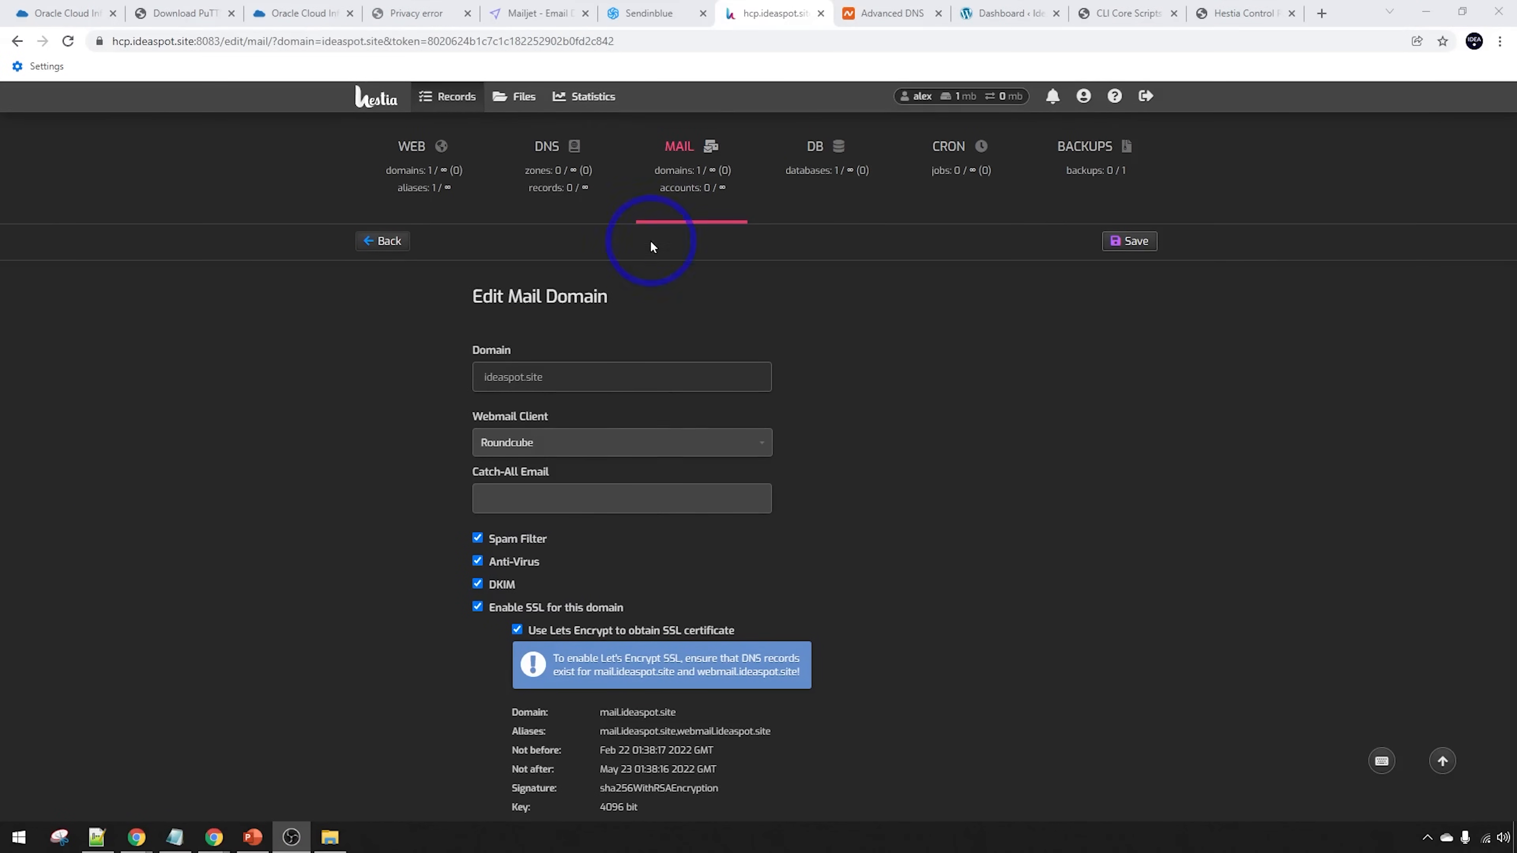
{"action": "left_click", "coordinate": [679, 153]}
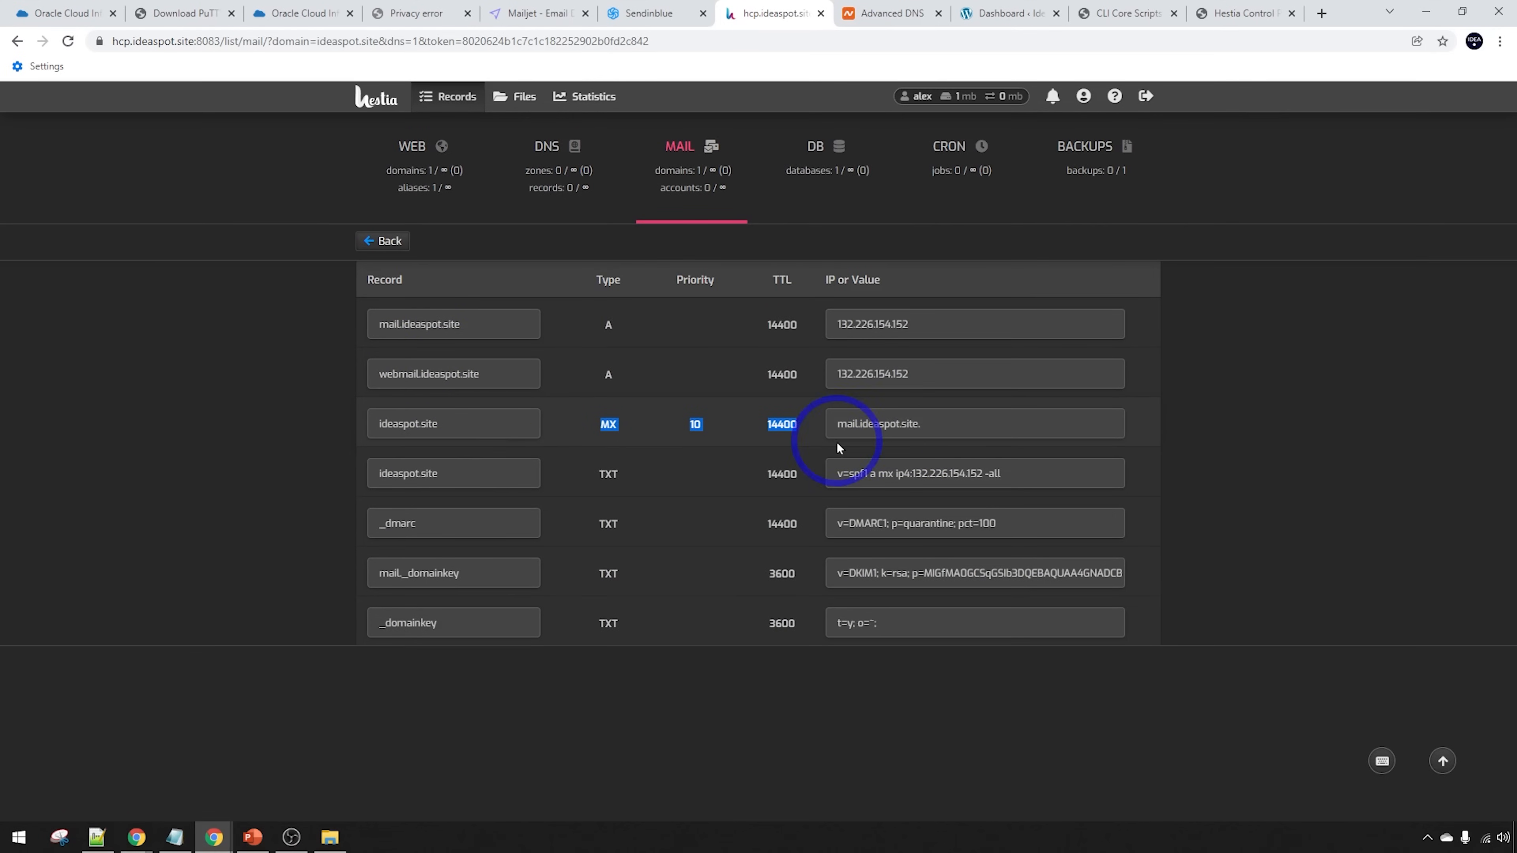
Switch ideaspot.site's Namecheap mail settings to Custom MX
{"action": "left_click", "coordinate": [880, 14]}
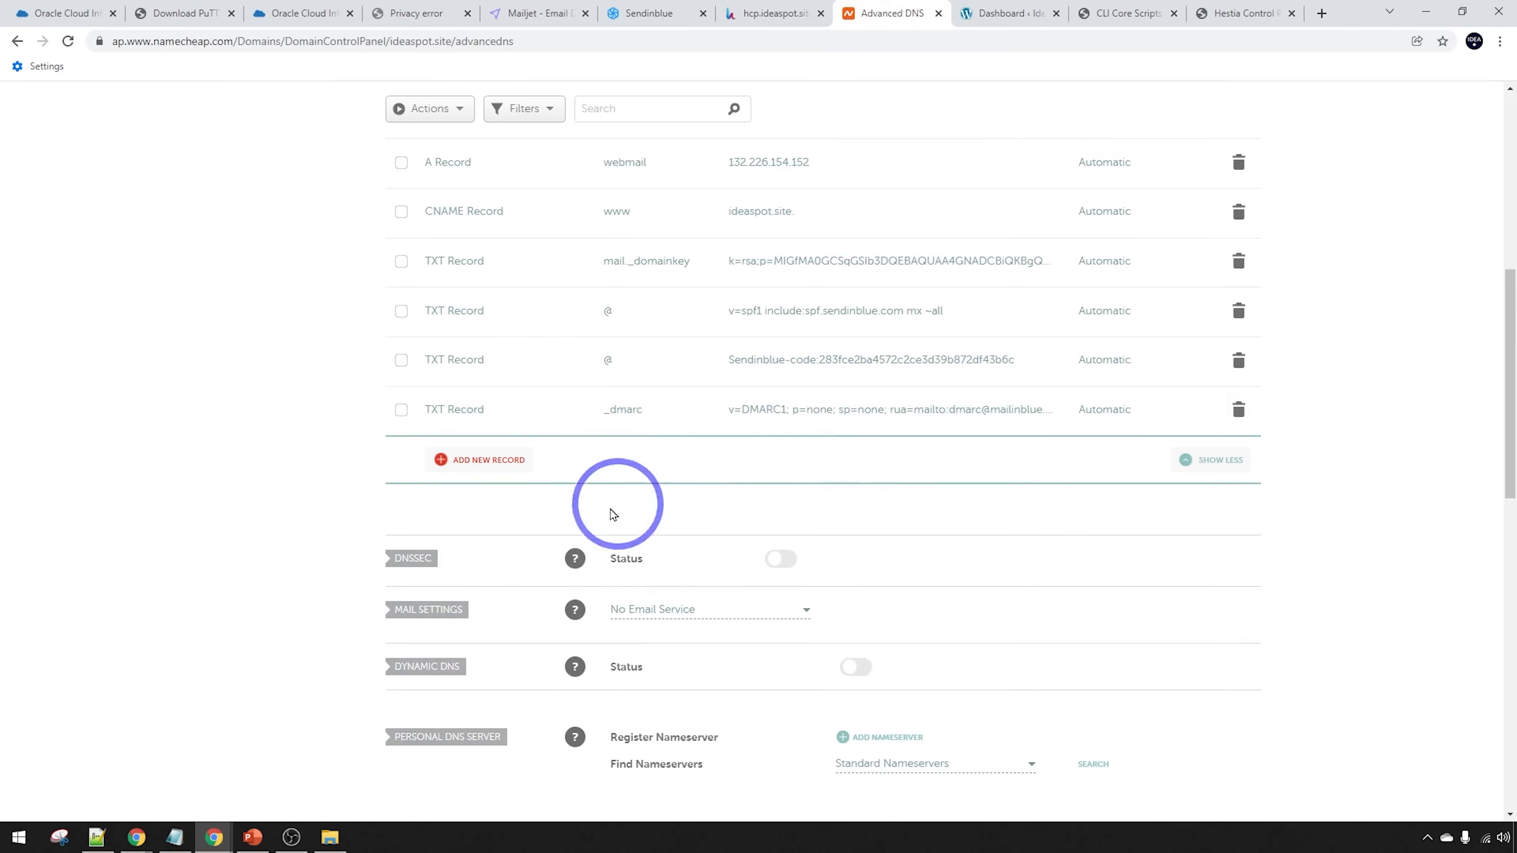
{"action": "left_click", "coordinate": [478, 461]}
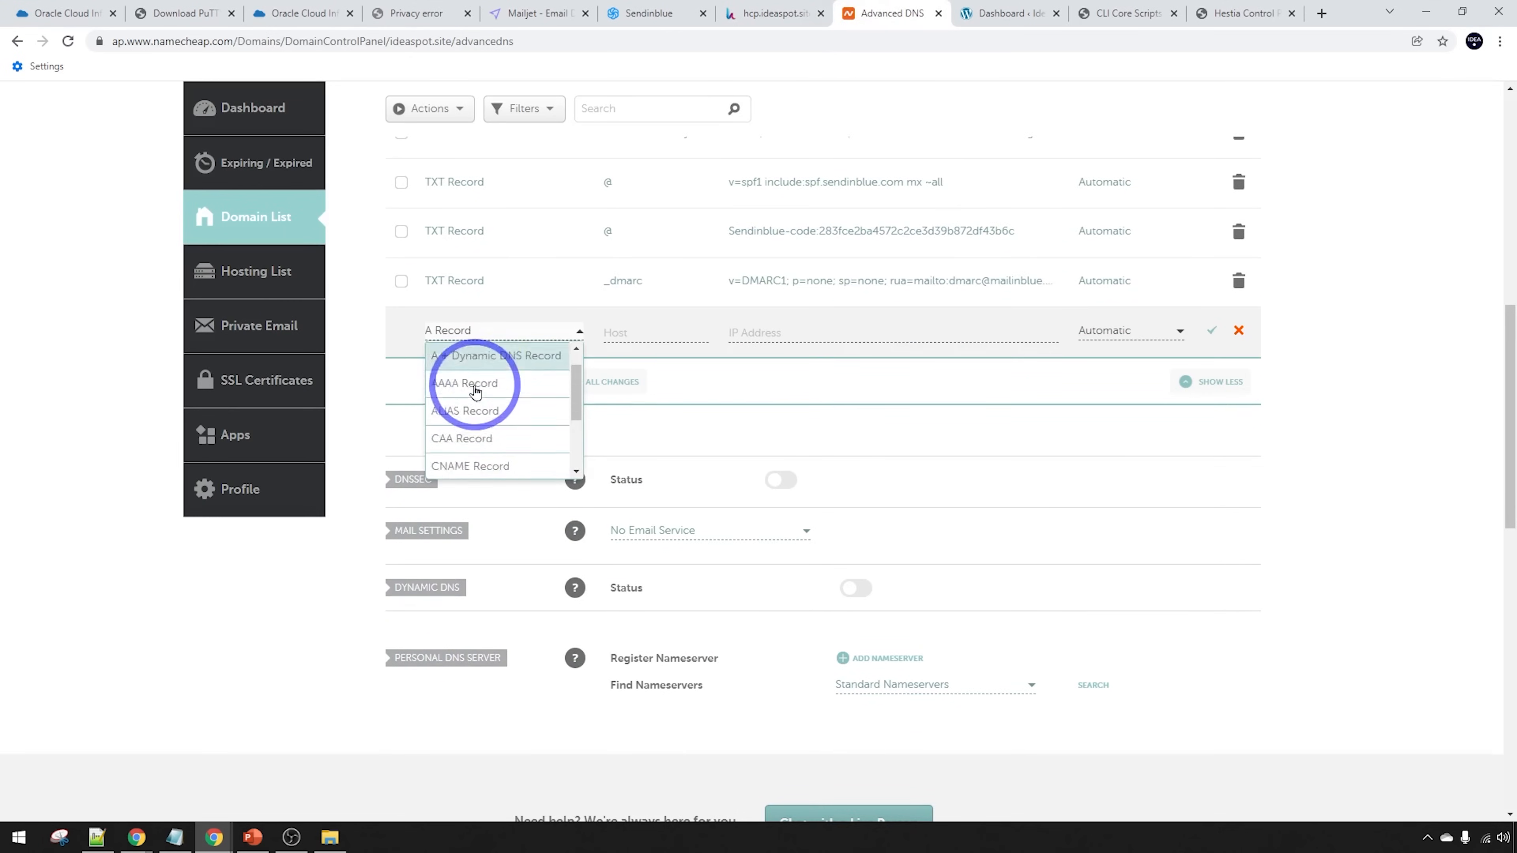
{"action": "left_click", "coordinate": [243, 633]}
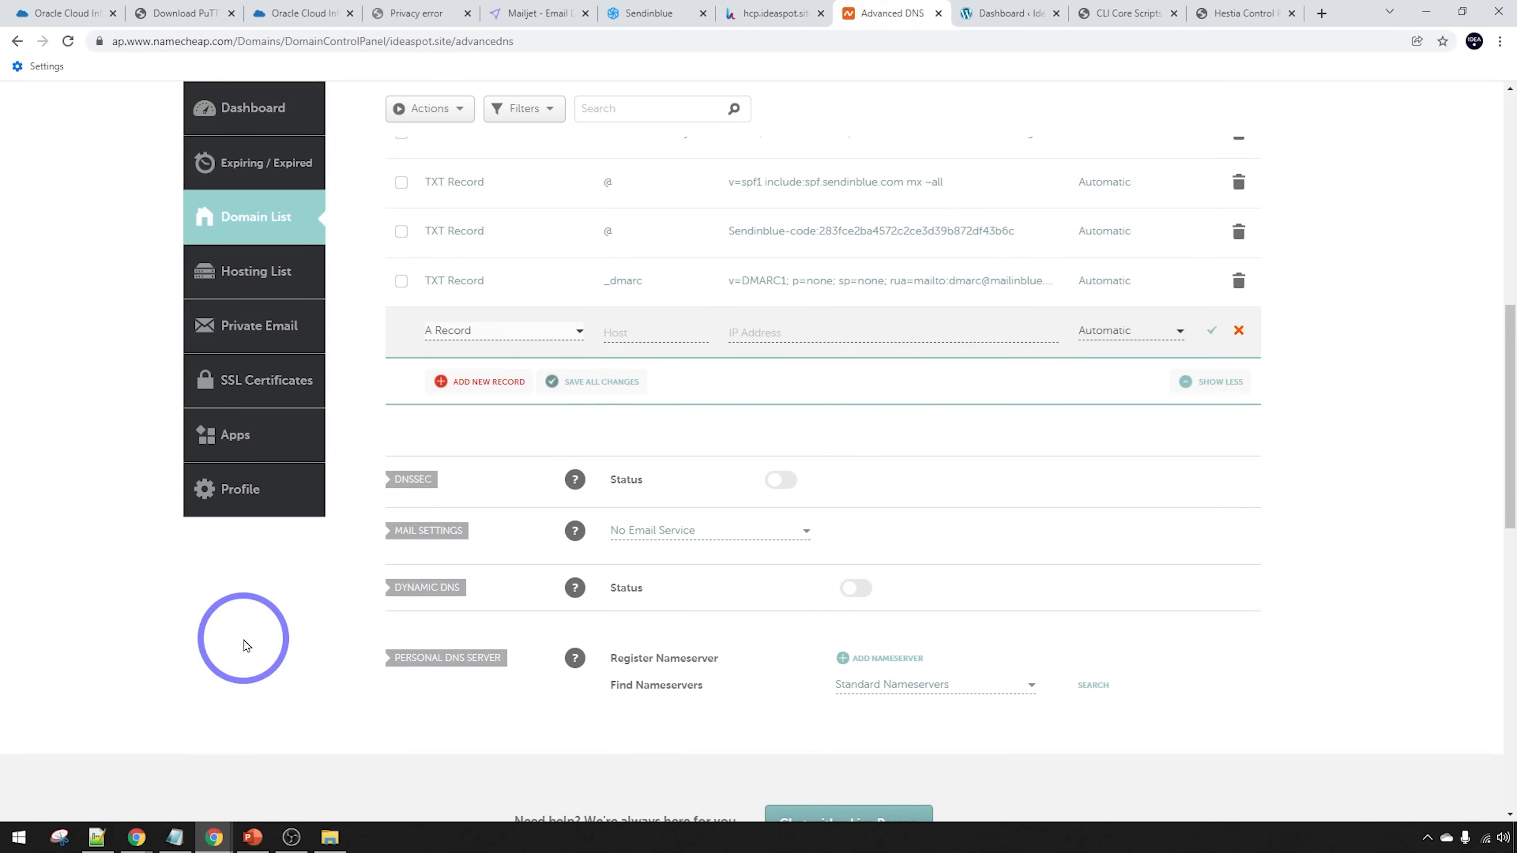
{"action": "left_click", "coordinate": [658, 510]}
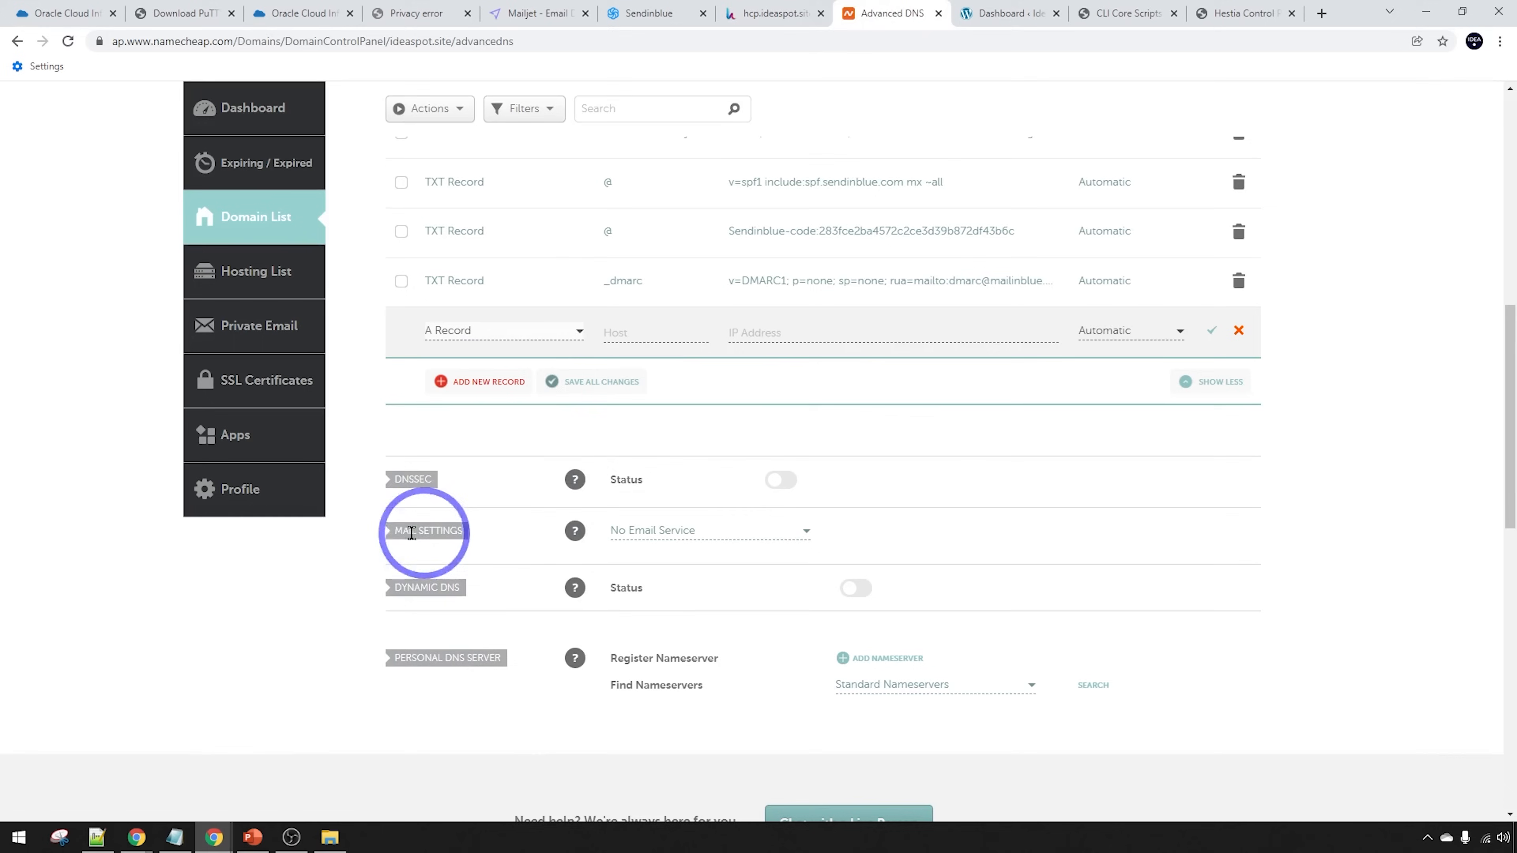
{"action": "left_click", "coordinate": [651, 530]}
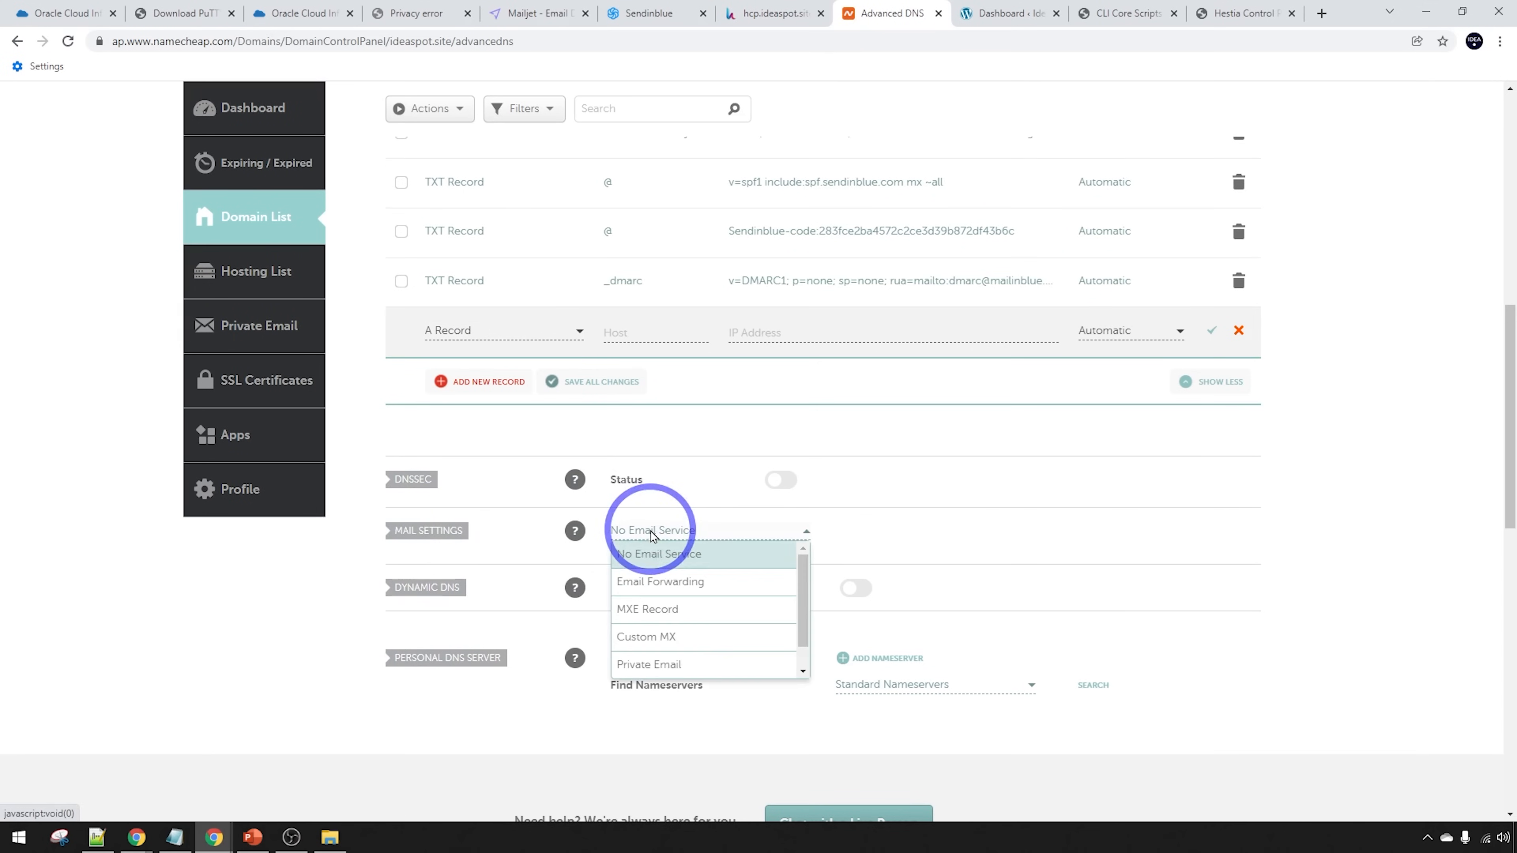
{"action": "left_click", "coordinate": [634, 639]}
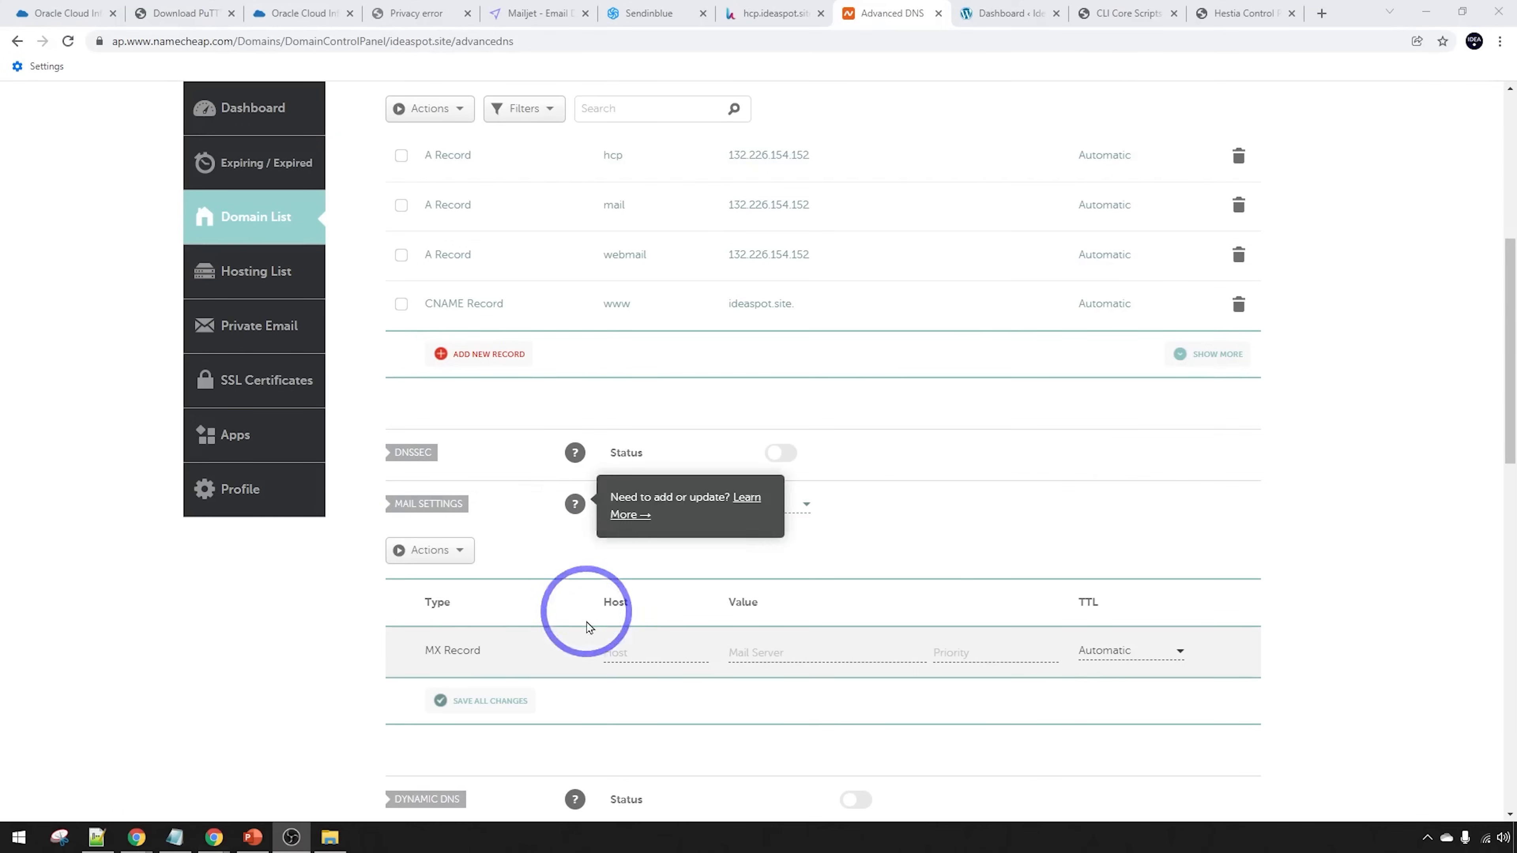
Add an MX record @ → mail.ideaspot.site with priority 10 and save all changes
{"action": "left_click", "coordinate": [621, 655]}
{"action": "type", "text": "@"}
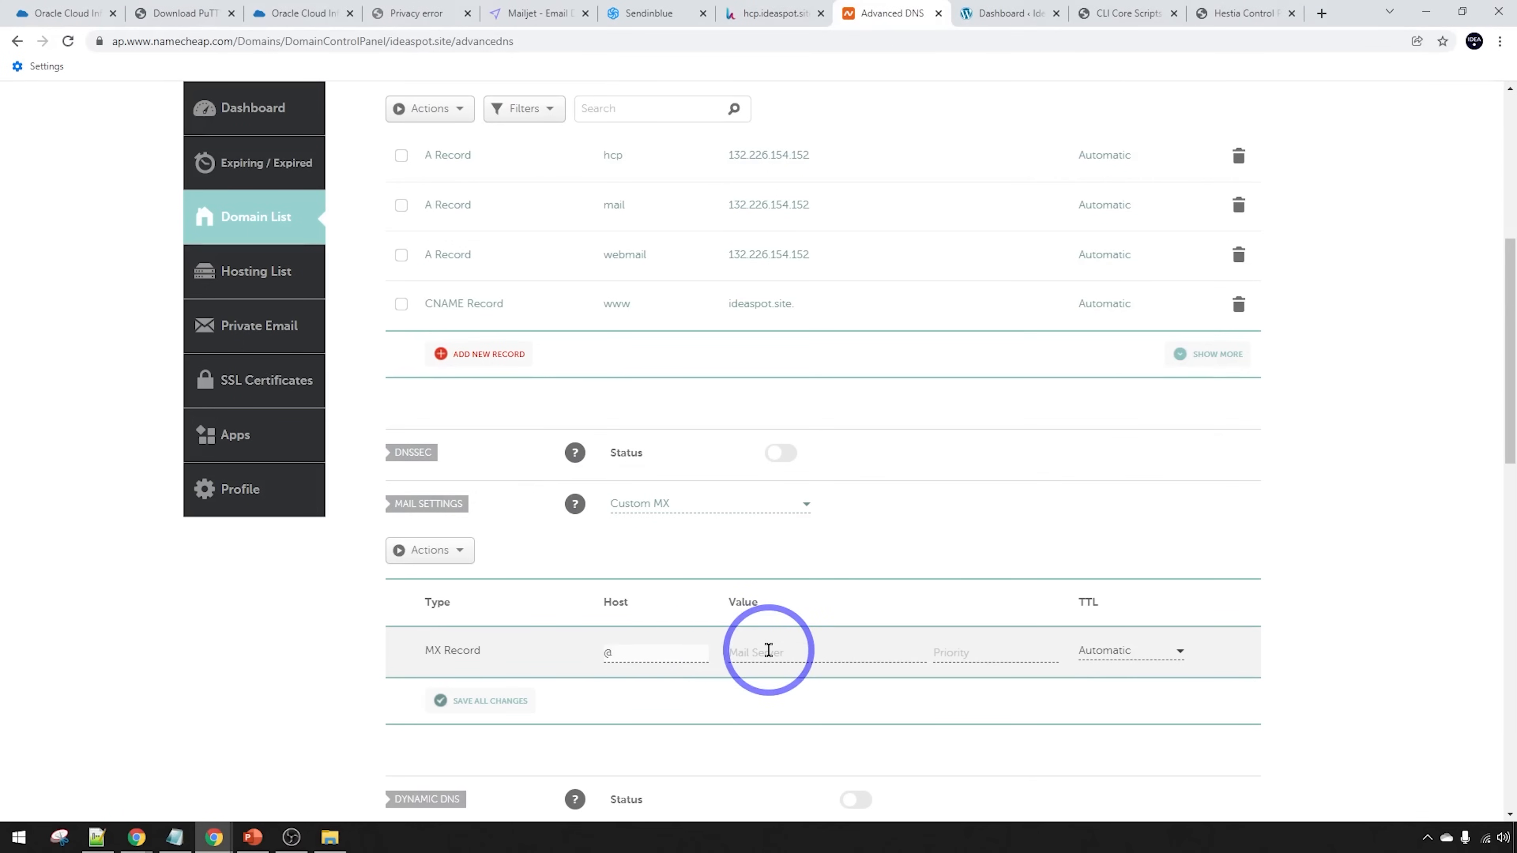
{"action": "left_click", "coordinate": [768, 649]}
{"action": "type", "text": "mail.ideaspot.site"}
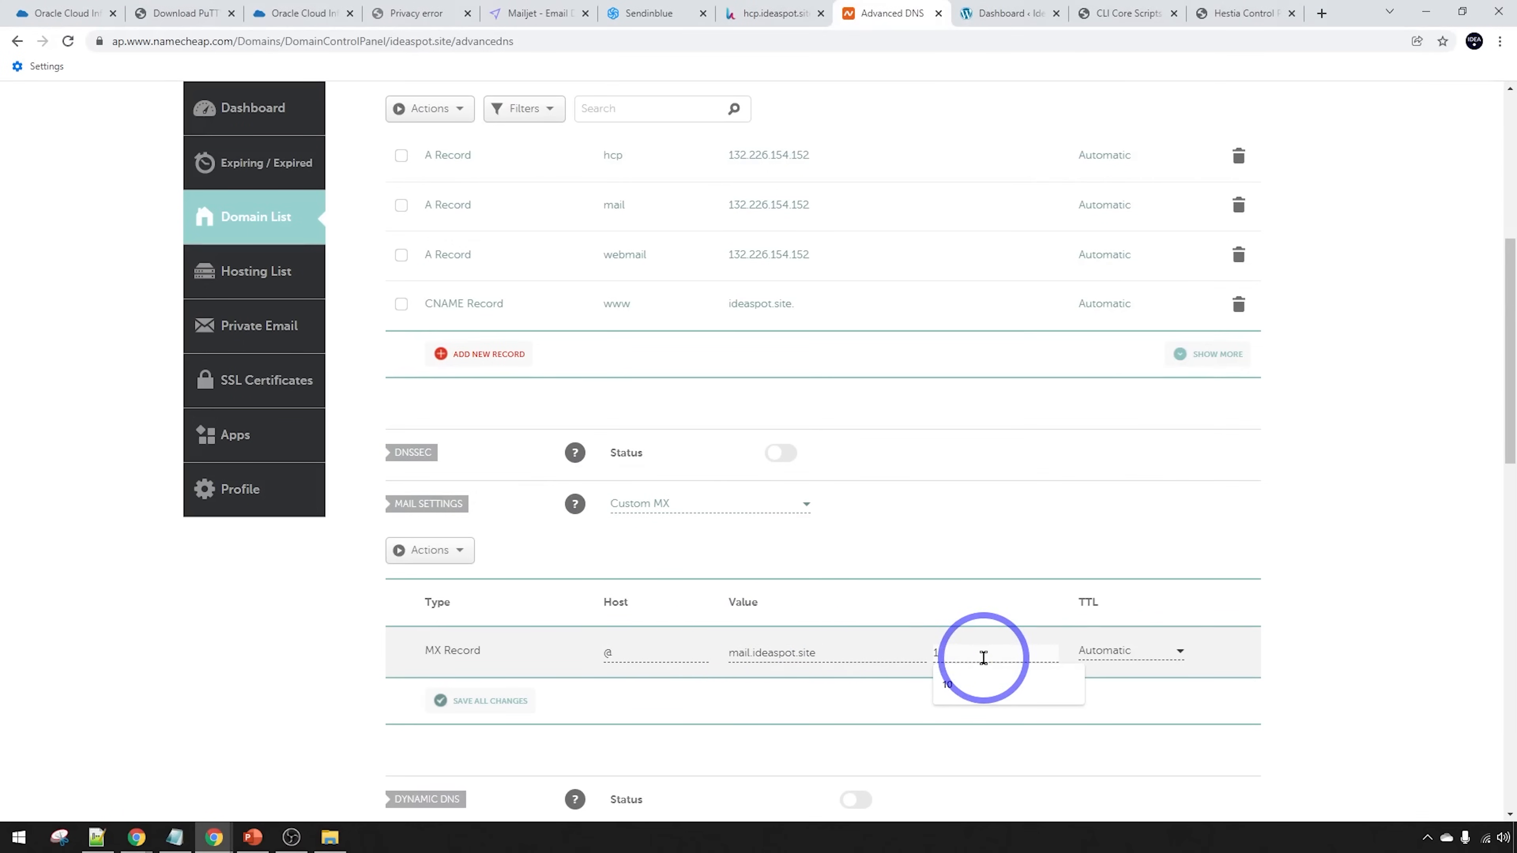
{"action": "type", "text": "0"}
{"action": "left_click", "coordinate": [490, 702]}
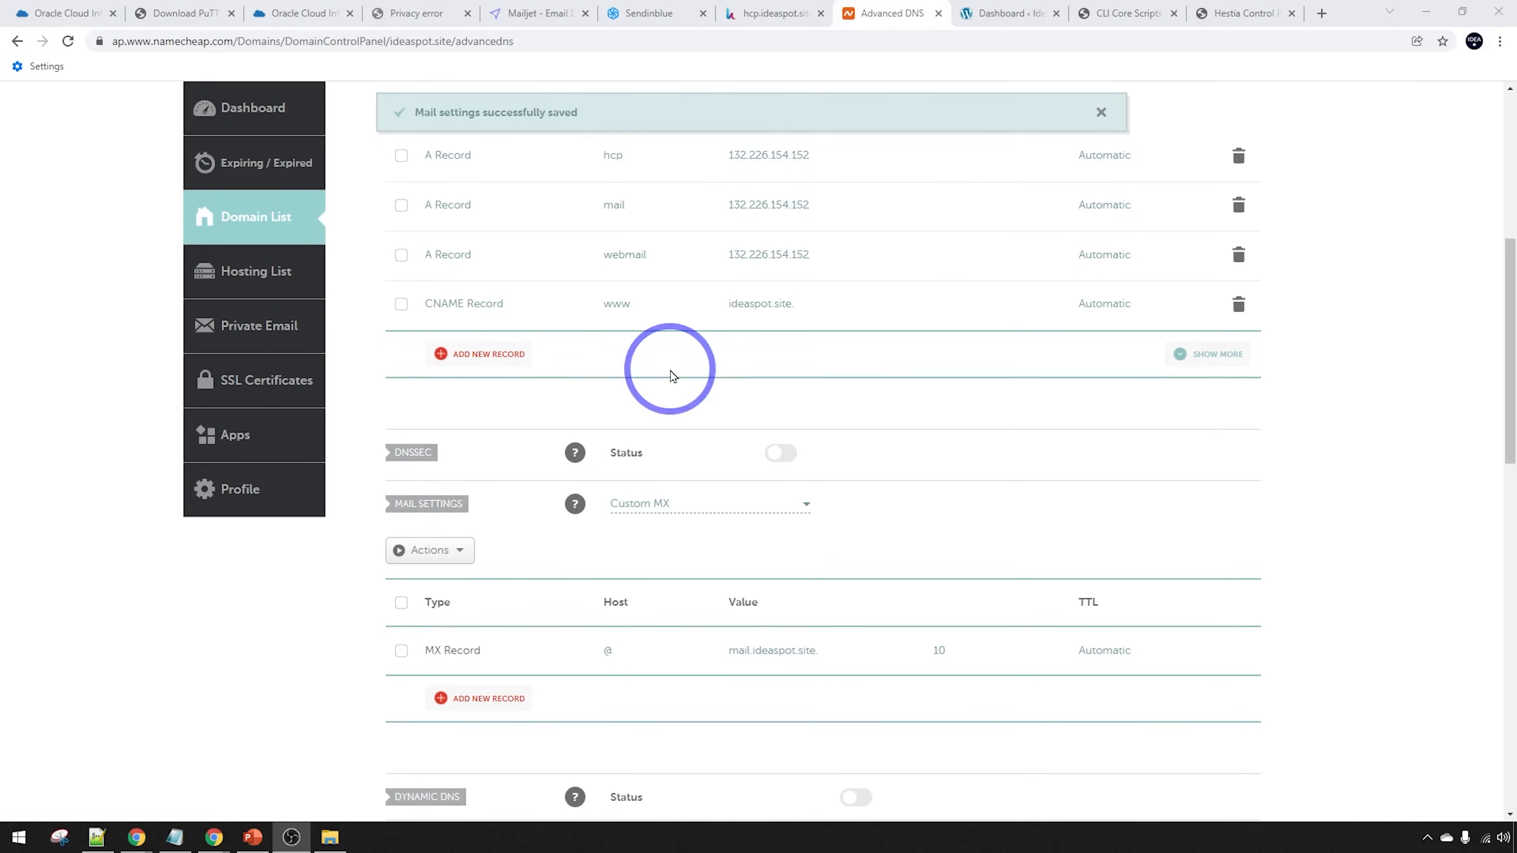
{"action": "left_click", "coordinate": [770, 7]}
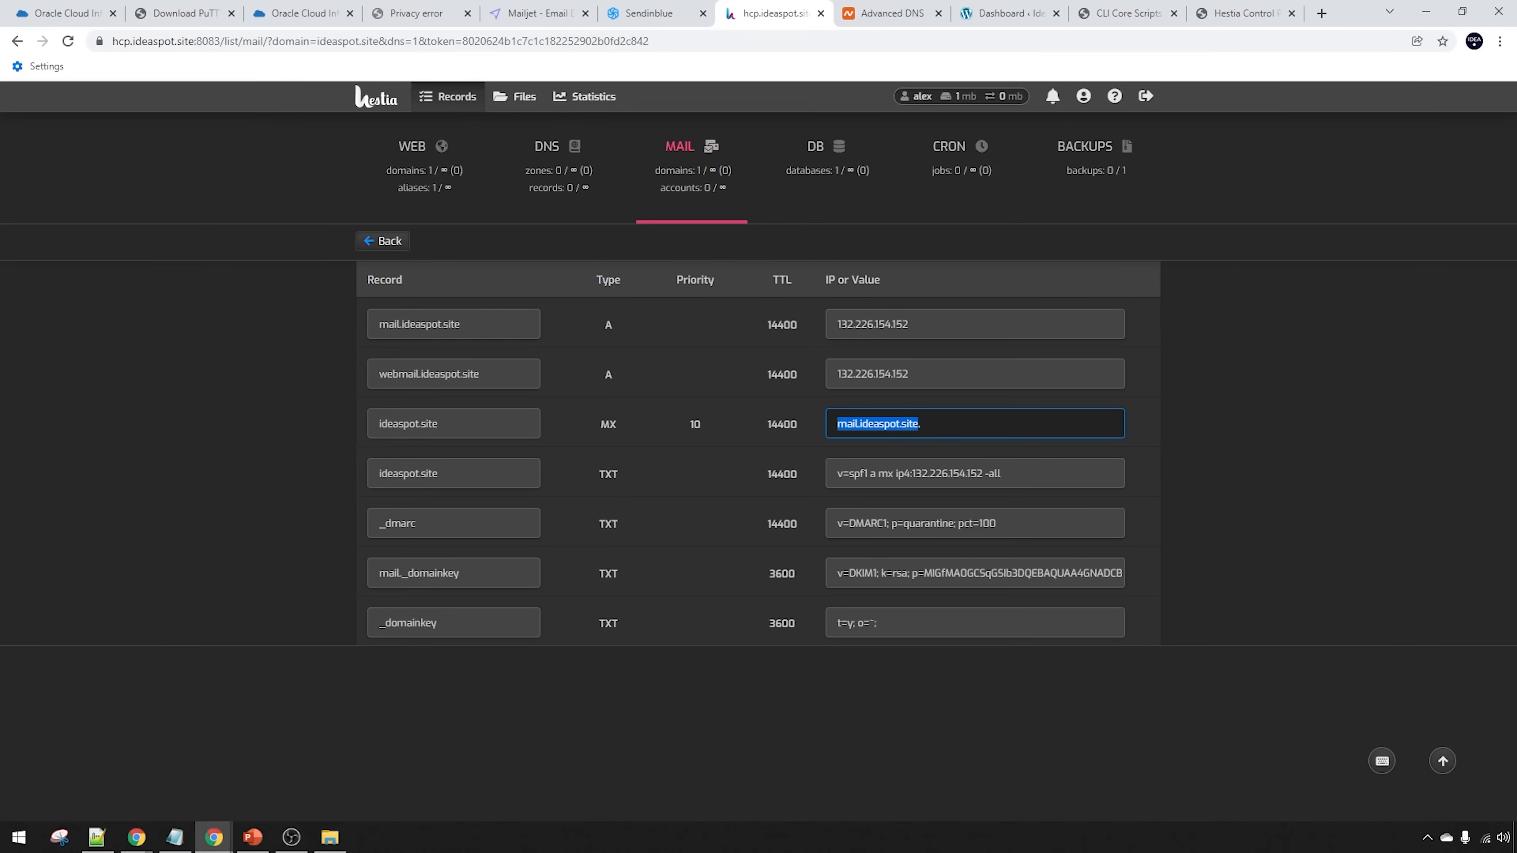
{"action": "key", "text": "alt+Tab"}
Add and save a new mail account on ideaspot.site, then open its webmail alias login page
{"action": "left_click", "coordinate": [682, 192]}
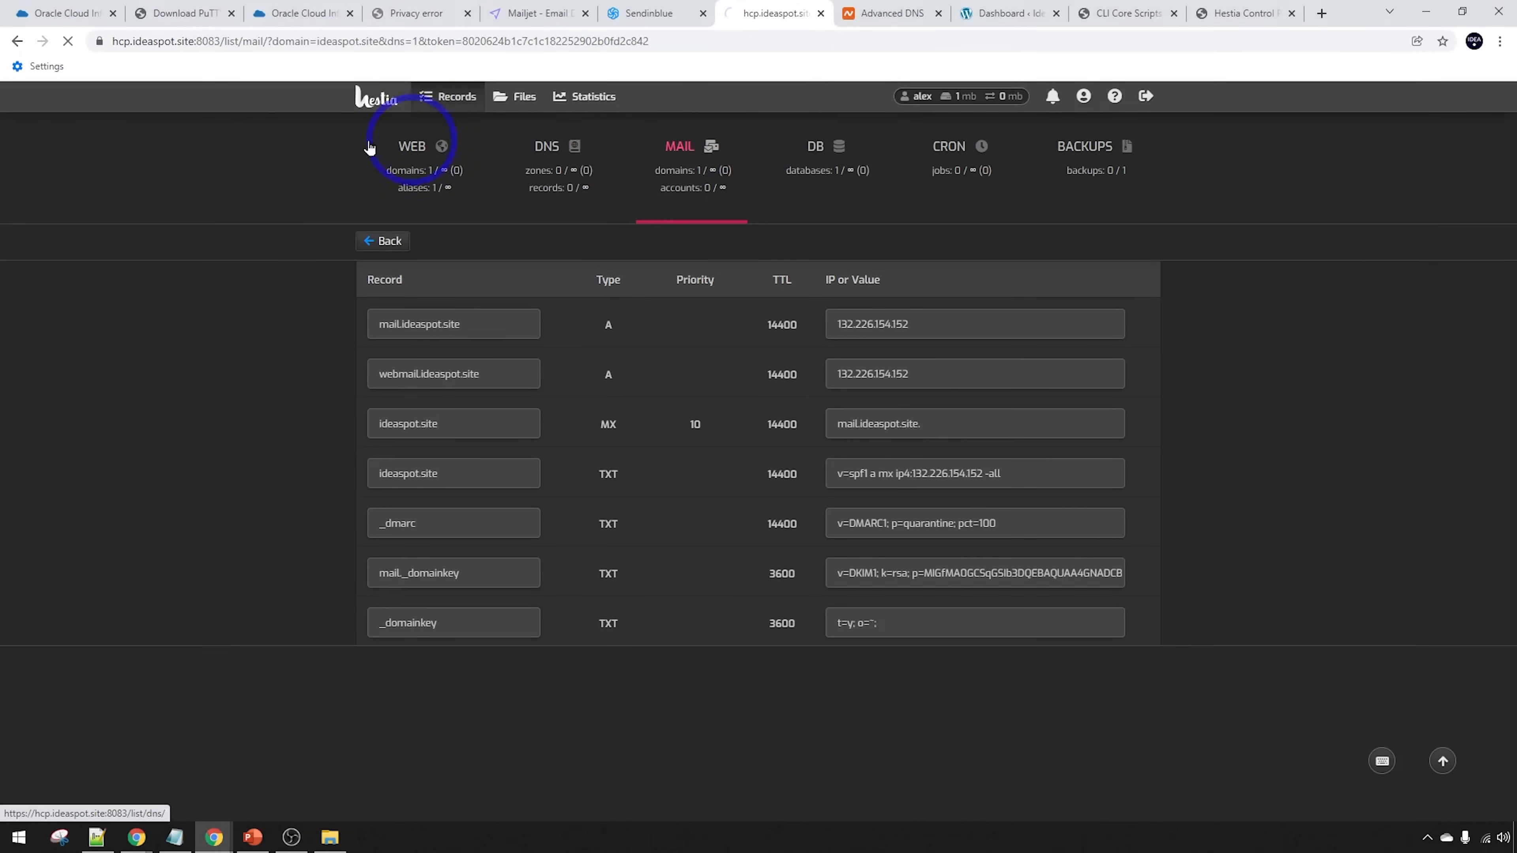
{"action": "left_click", "coordinate": [639, 315]}
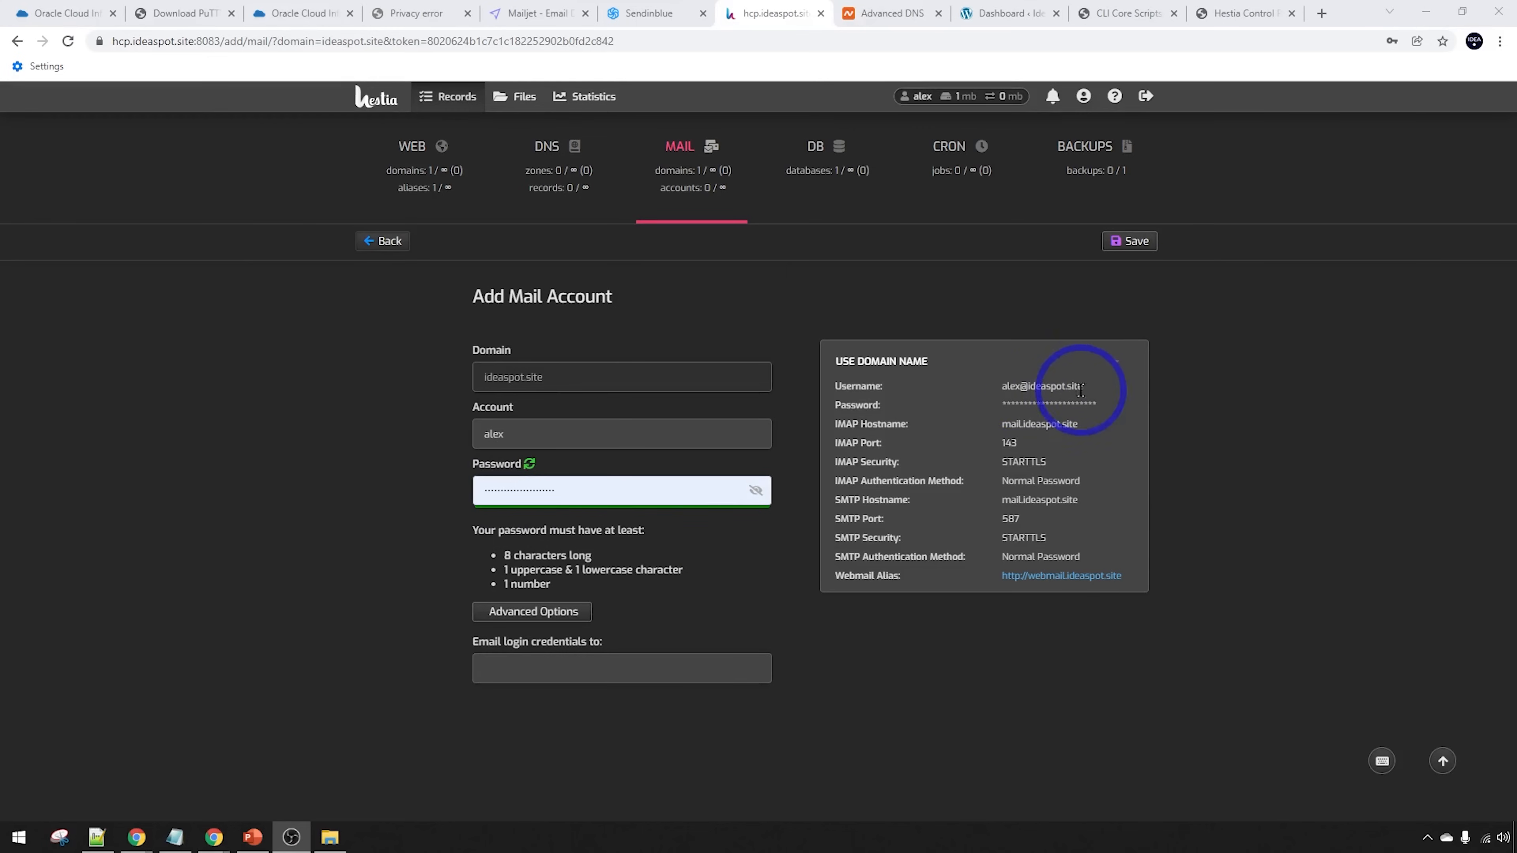
{"action": "left_click", "coordinate": [1124, 242]}
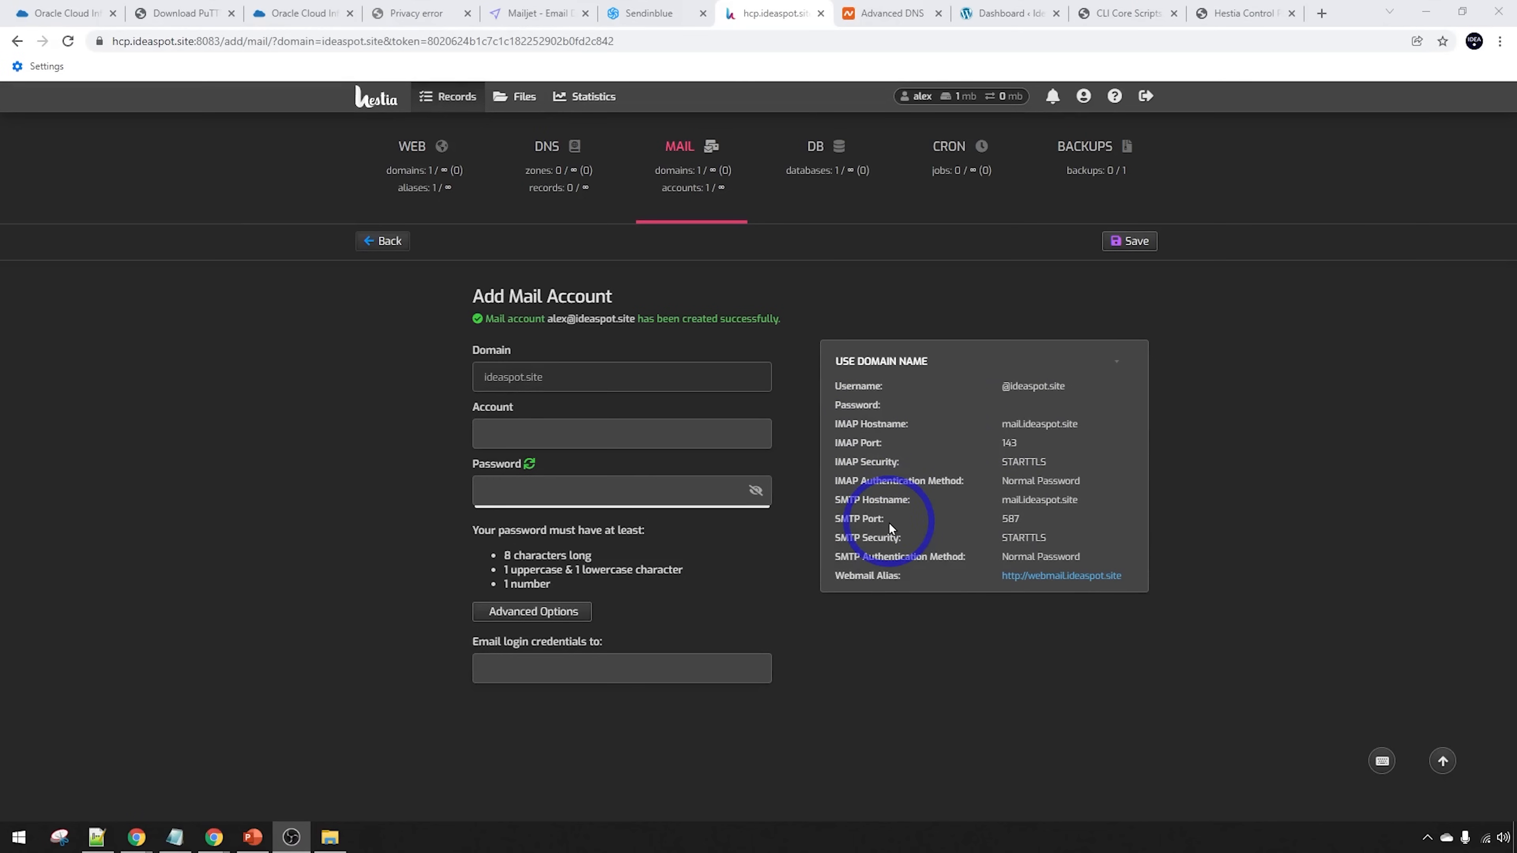
{"action": "left_click", "coordinate": [1042, 575]}
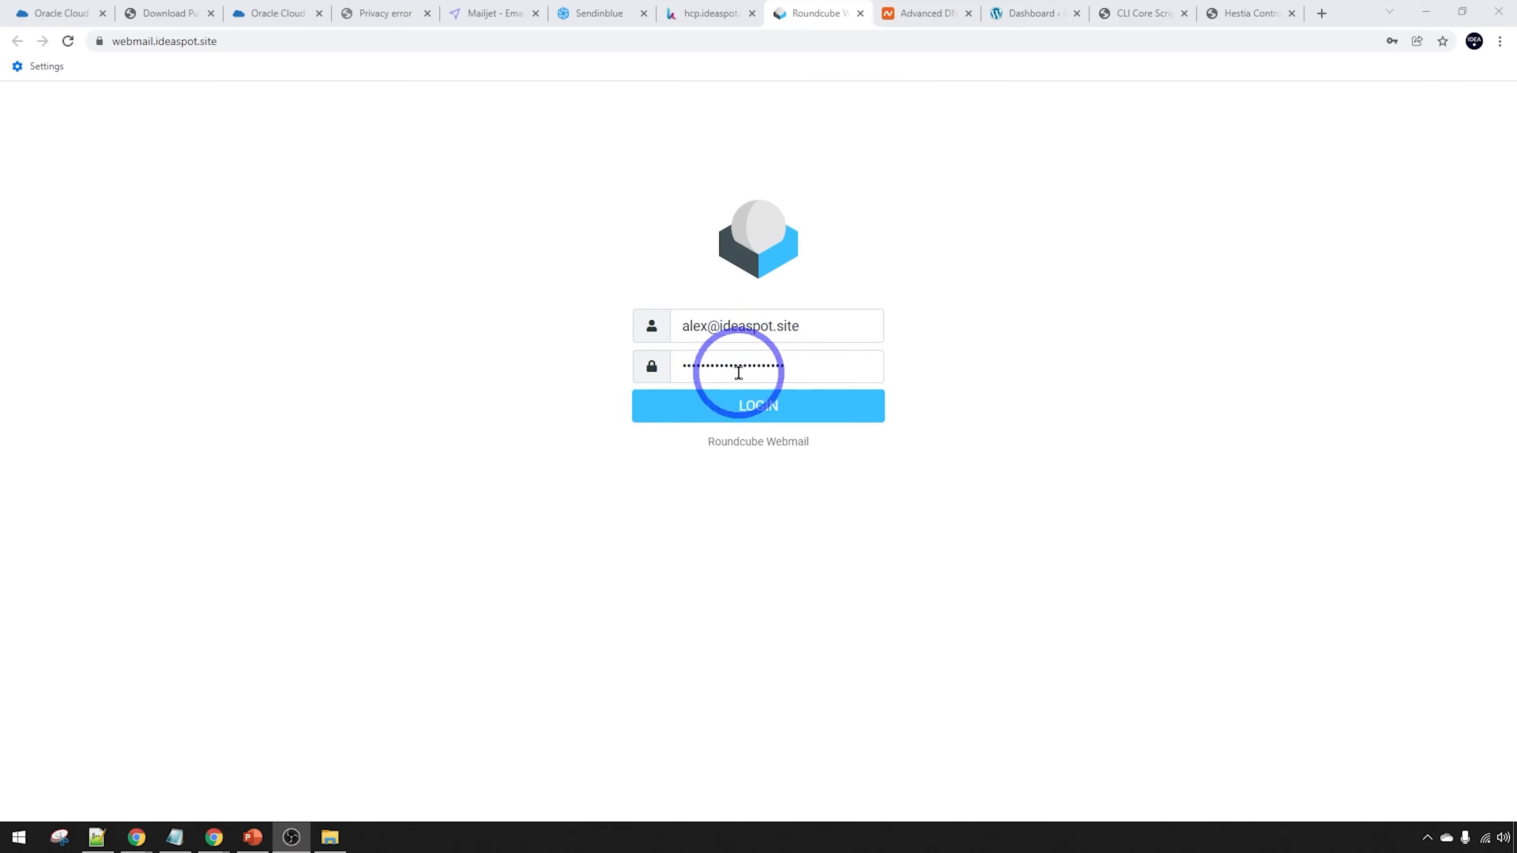
Log in to Roundcube, let Chrome save the password, and send the 'Our new setup' email
{"action": "left_click", "coordinate": [749, 401]}
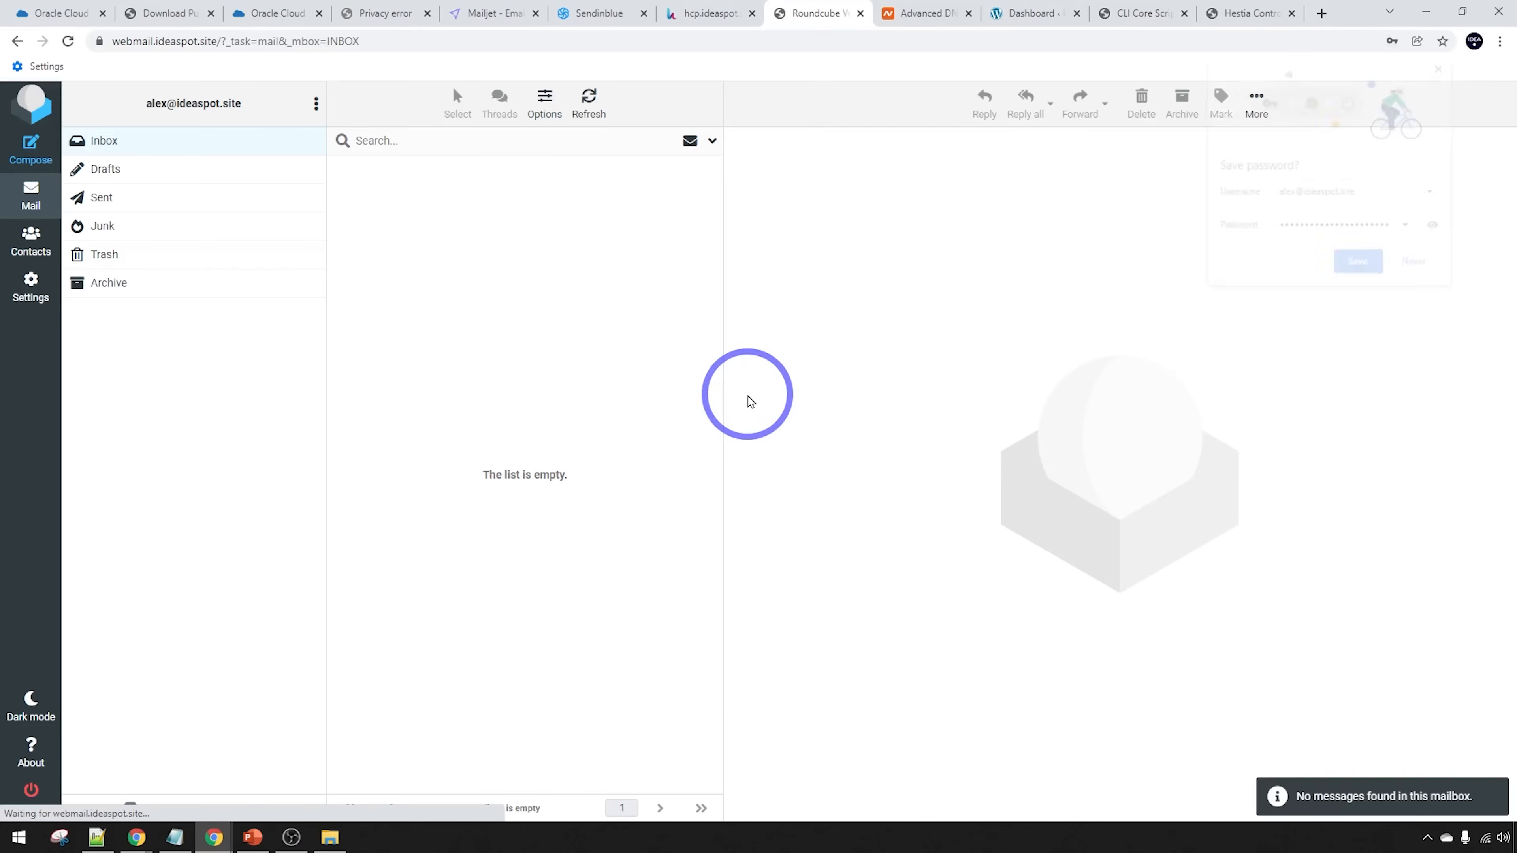
{"action": "left_click", "coordinate": [1355, 264]}
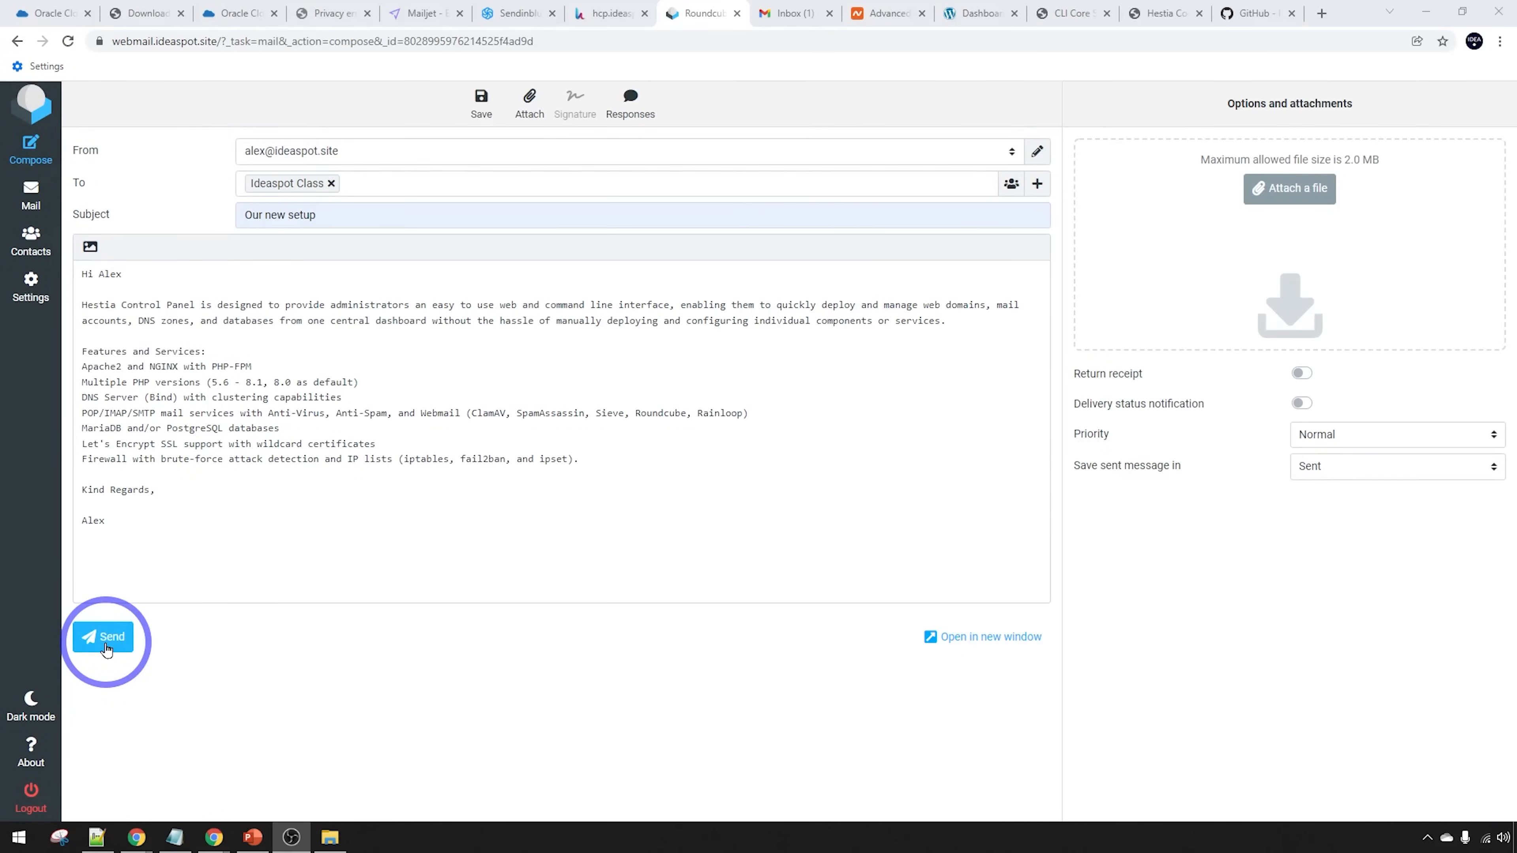
{"action": "left_click", "coordinate": [104, 637]}
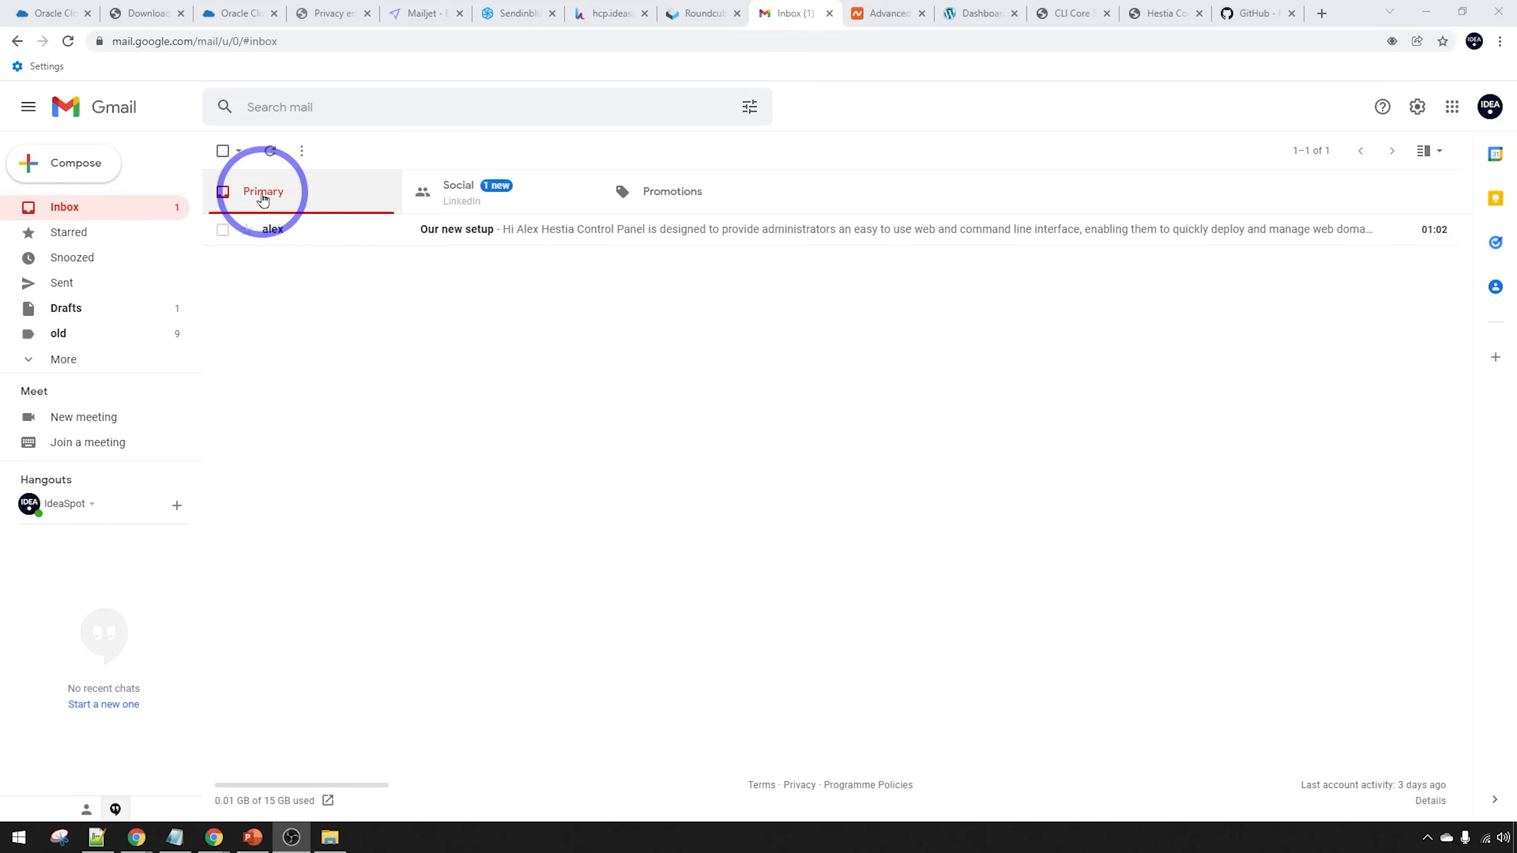
Show the original headers of 'Our new setup' in Gmail to confirm SPF, DKIM and DMARC pass
{"action": "left_click", "coordinate": [553, 229]}
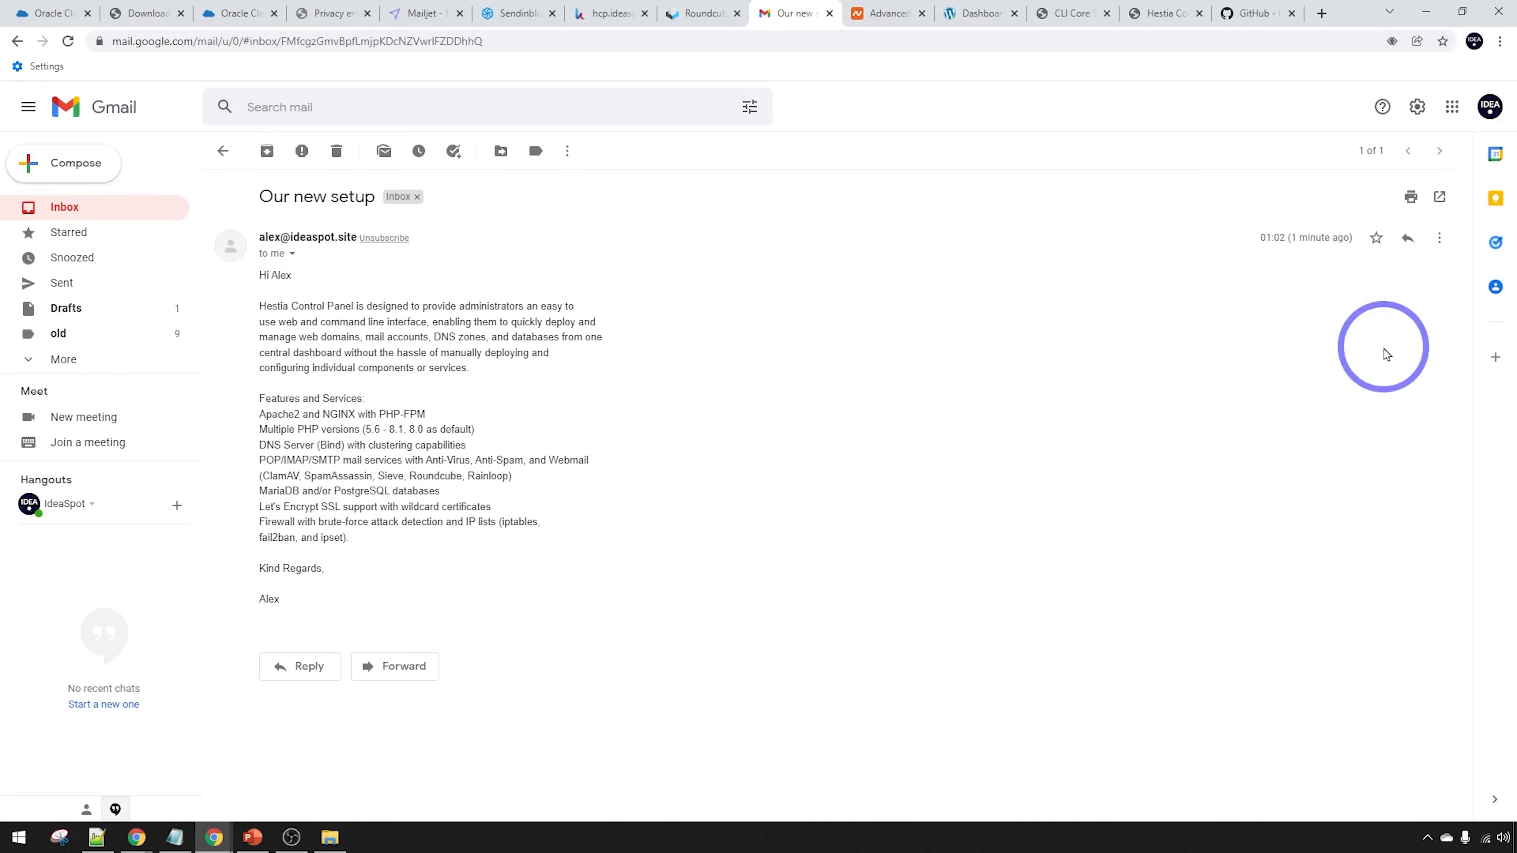
{"action": "left_click", "coordinate": [1439, 238]}
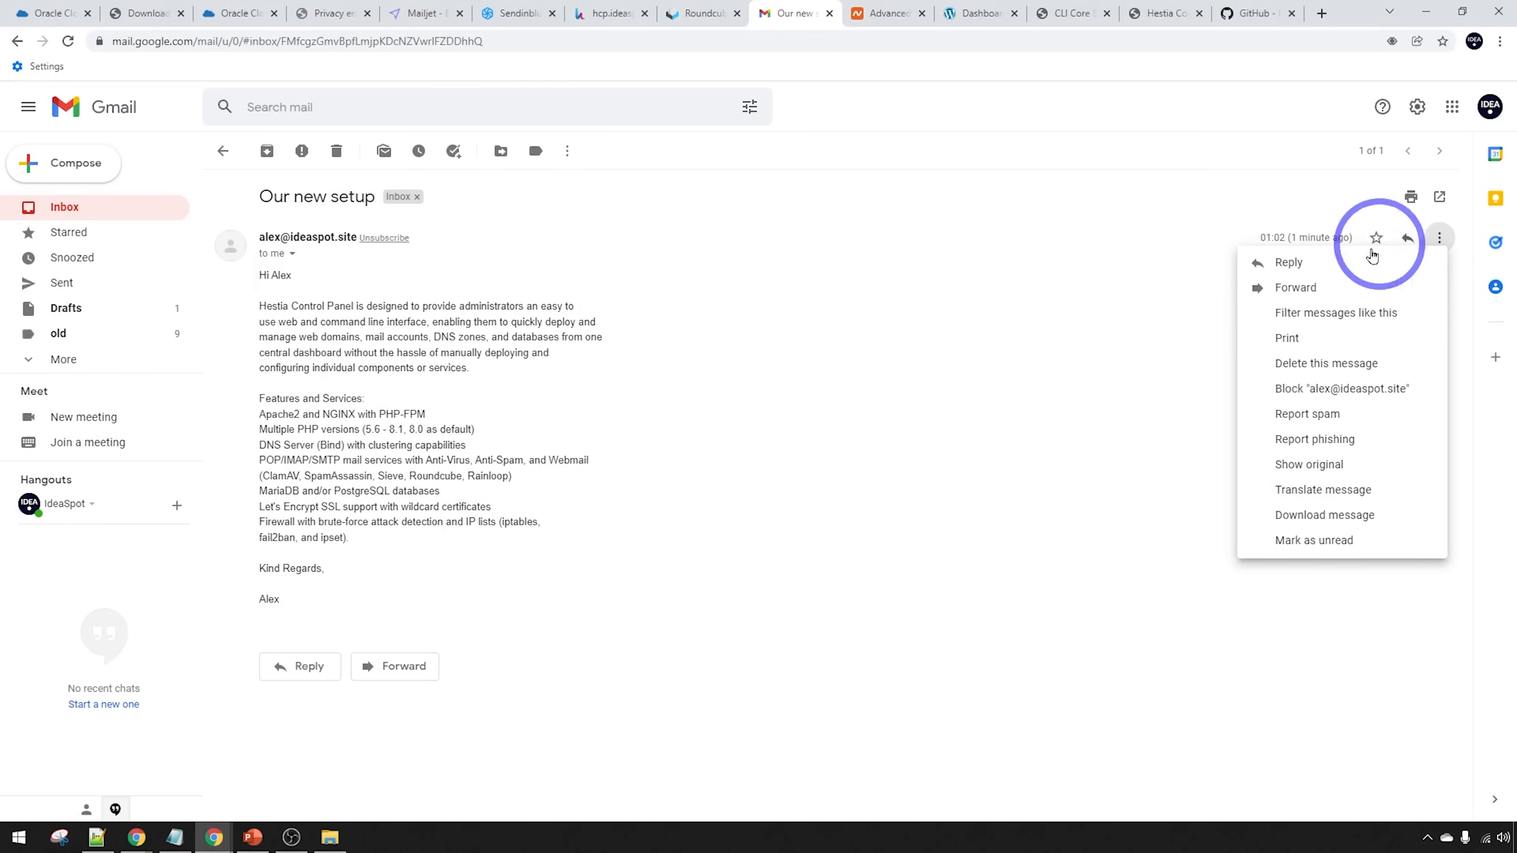
{"action": "left_click", "coordinate": [1289, 476]}
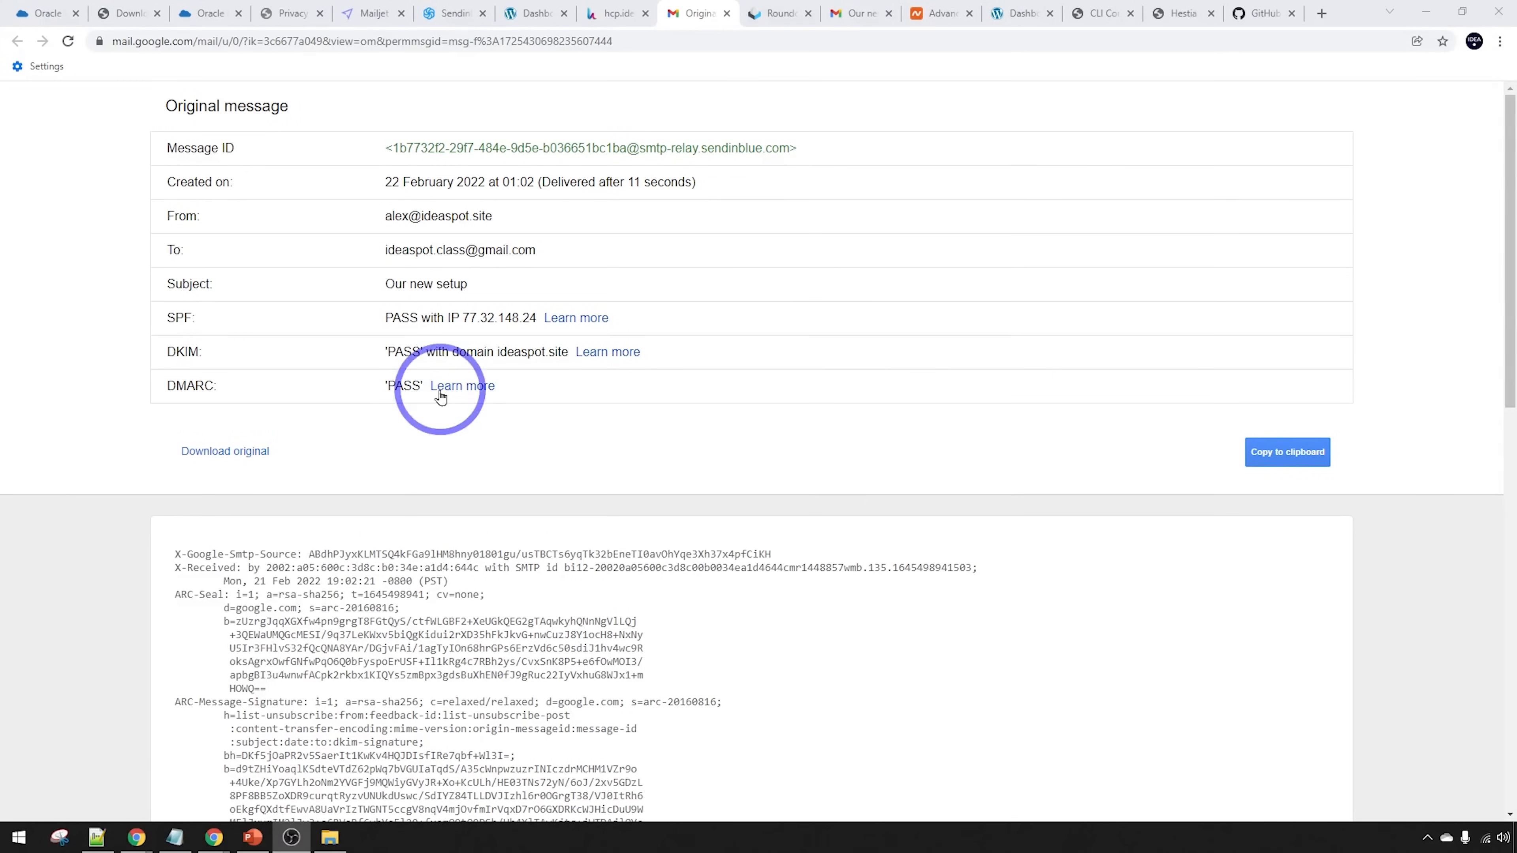
{"action": "left_click", "coordinate": [612, 13]}
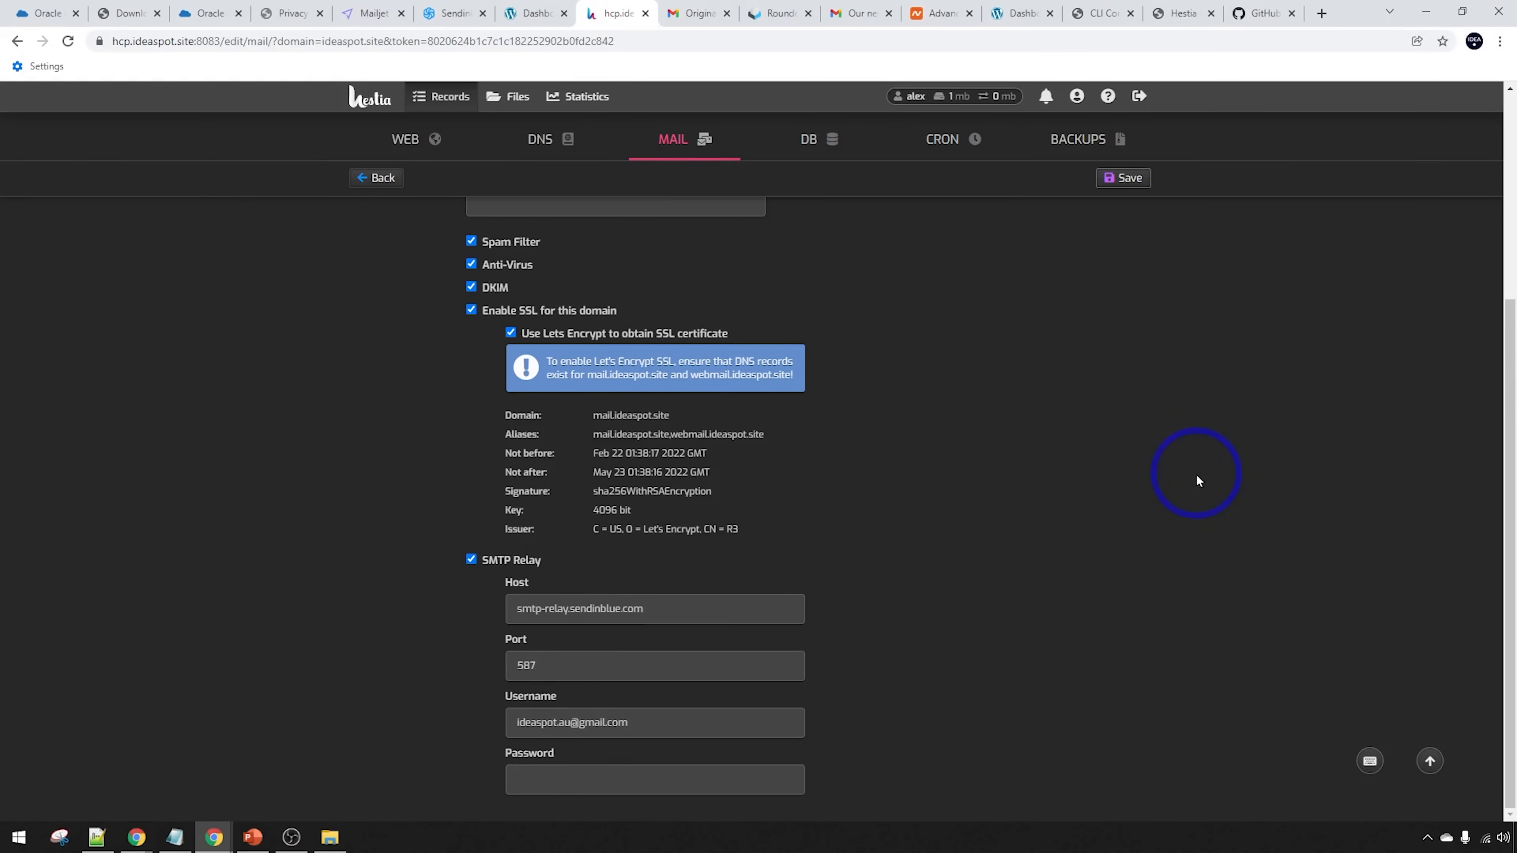
Look over the Ideaspot Demo Site WordPress dashboard and its Users menu, then return to Hestia's web domains
{"action": "left_click", "coordinate": [532, 13]}
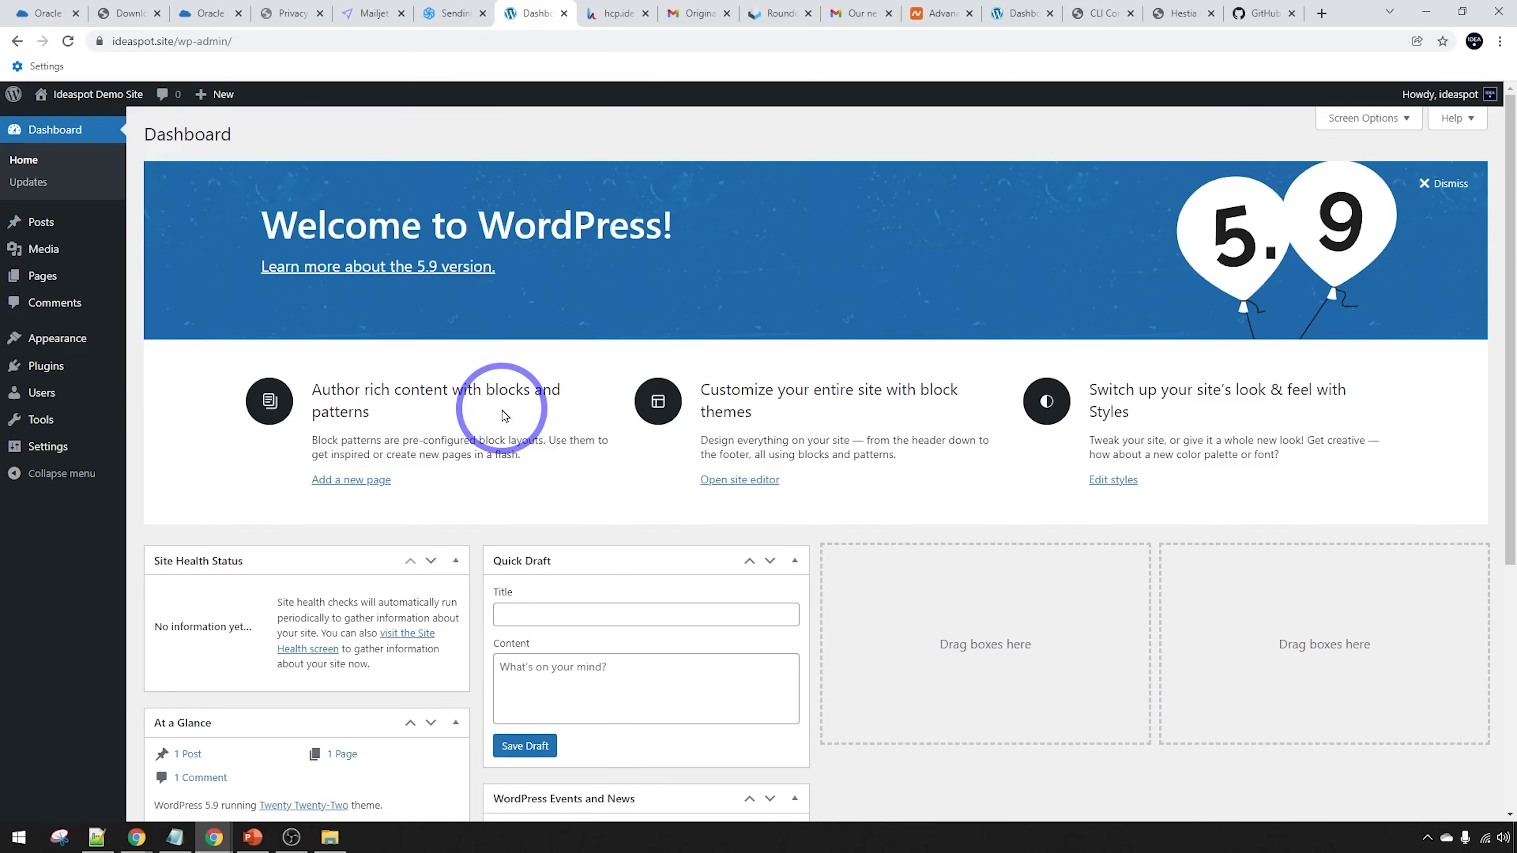
{"action": "mouse_move", "coordinate": [74, 387]}
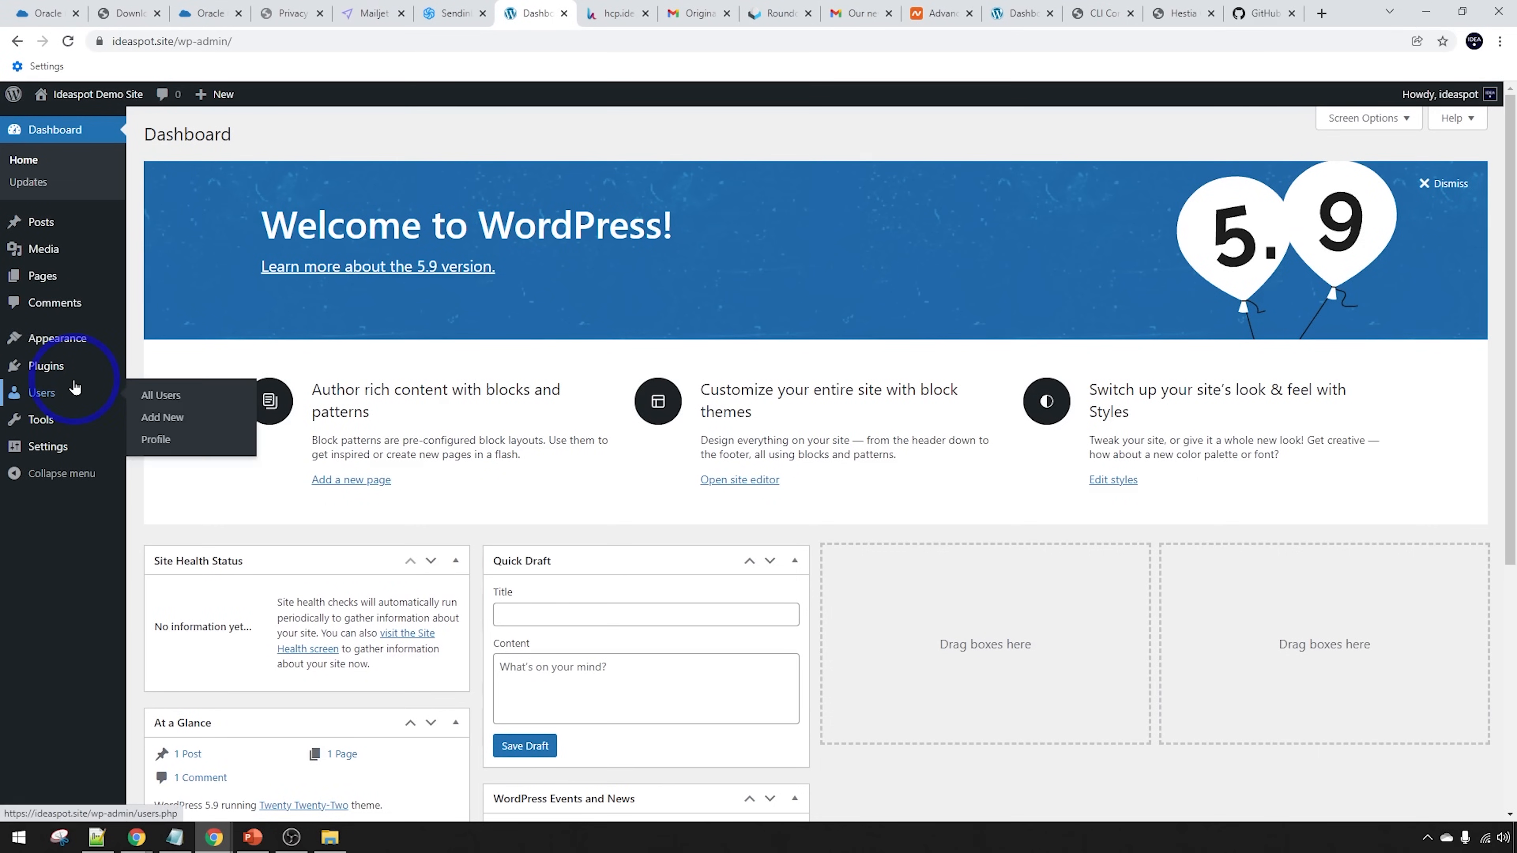
{"action": "key", "text": "ctrl+Tab"}
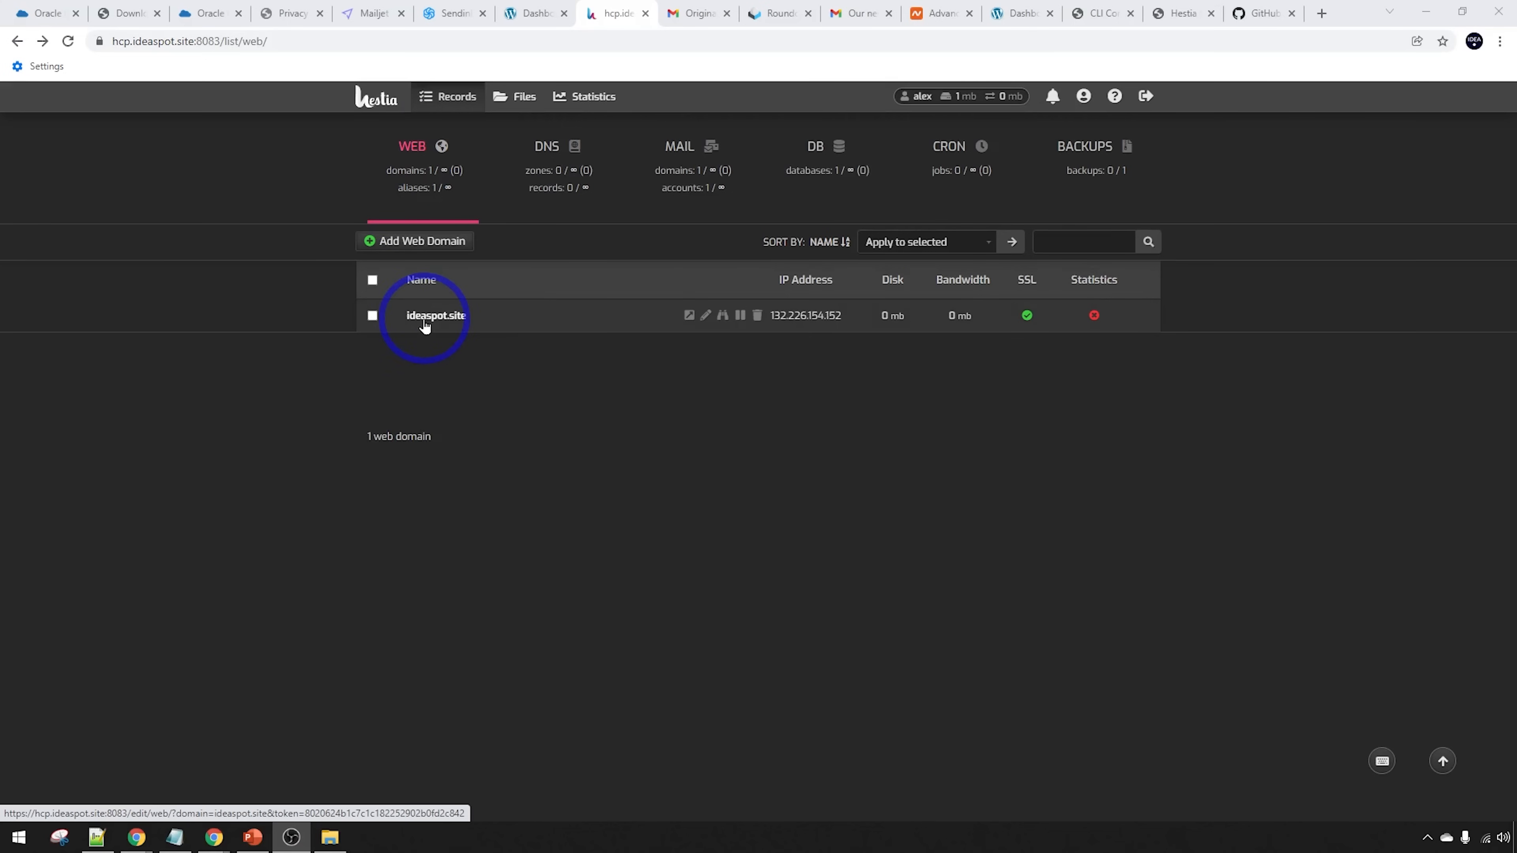
Enable awstats statistics on ideaspot.site, protected by a statistics username and password, and save
{"action": "left_click", "coordinate": [706, 316]}
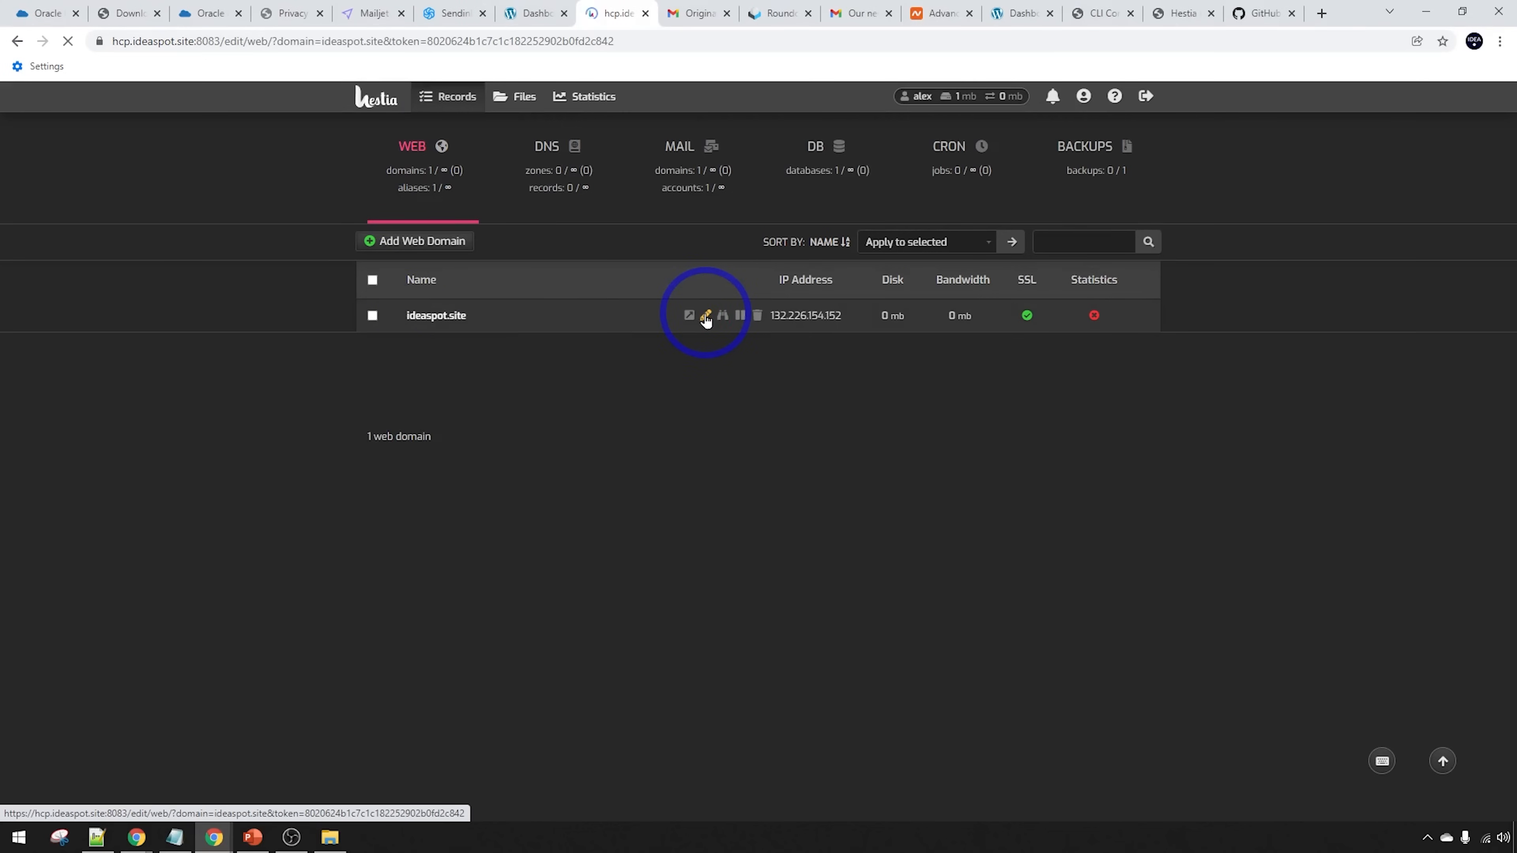
{"action": "left_click", "coordinate": [532, 638]}
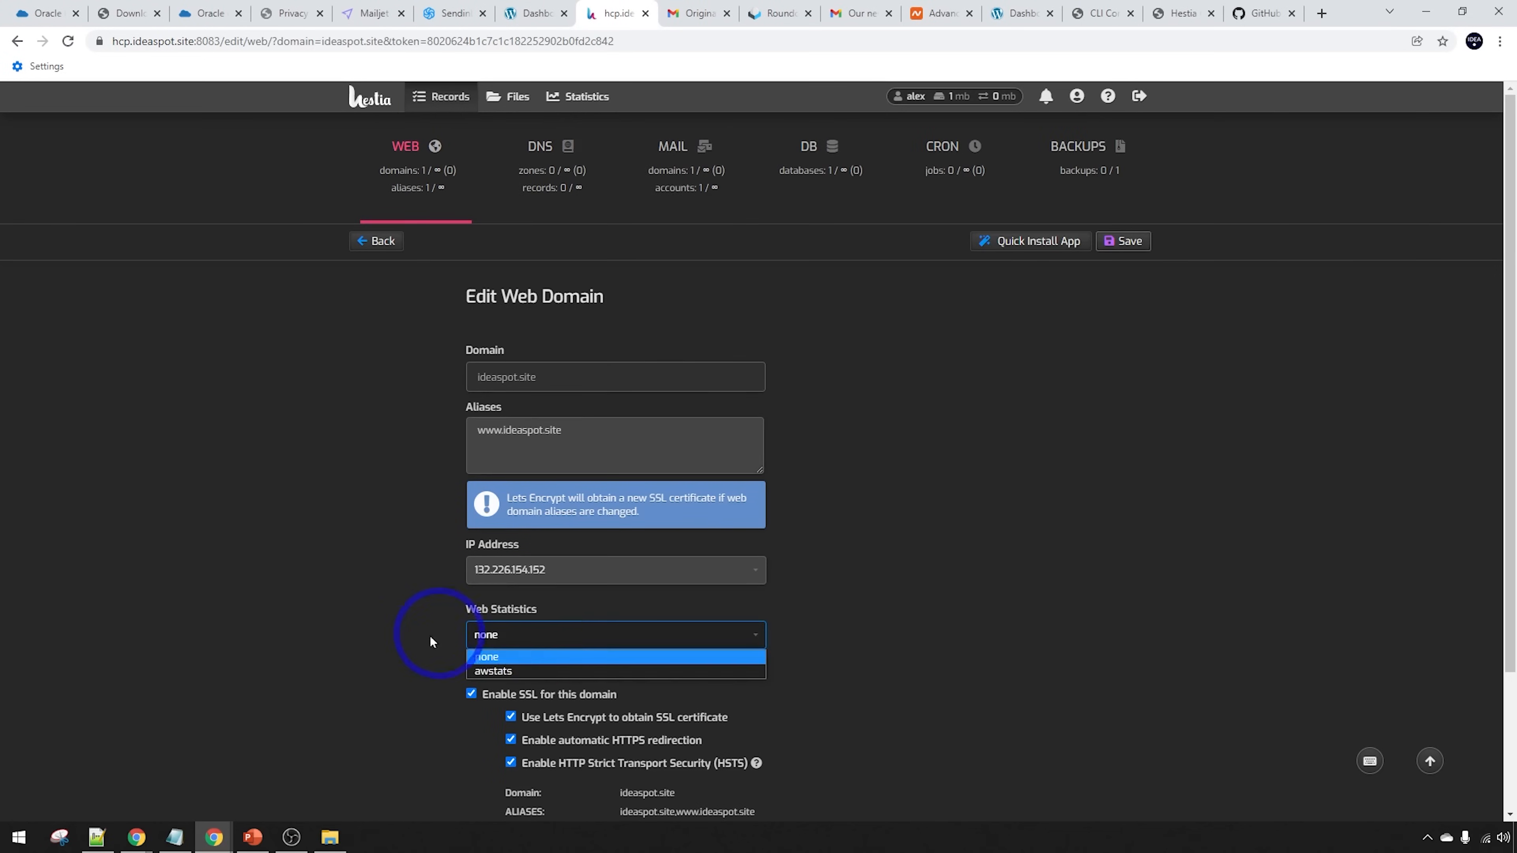
{"action": "left_click", "coordinate": [481, 671]}
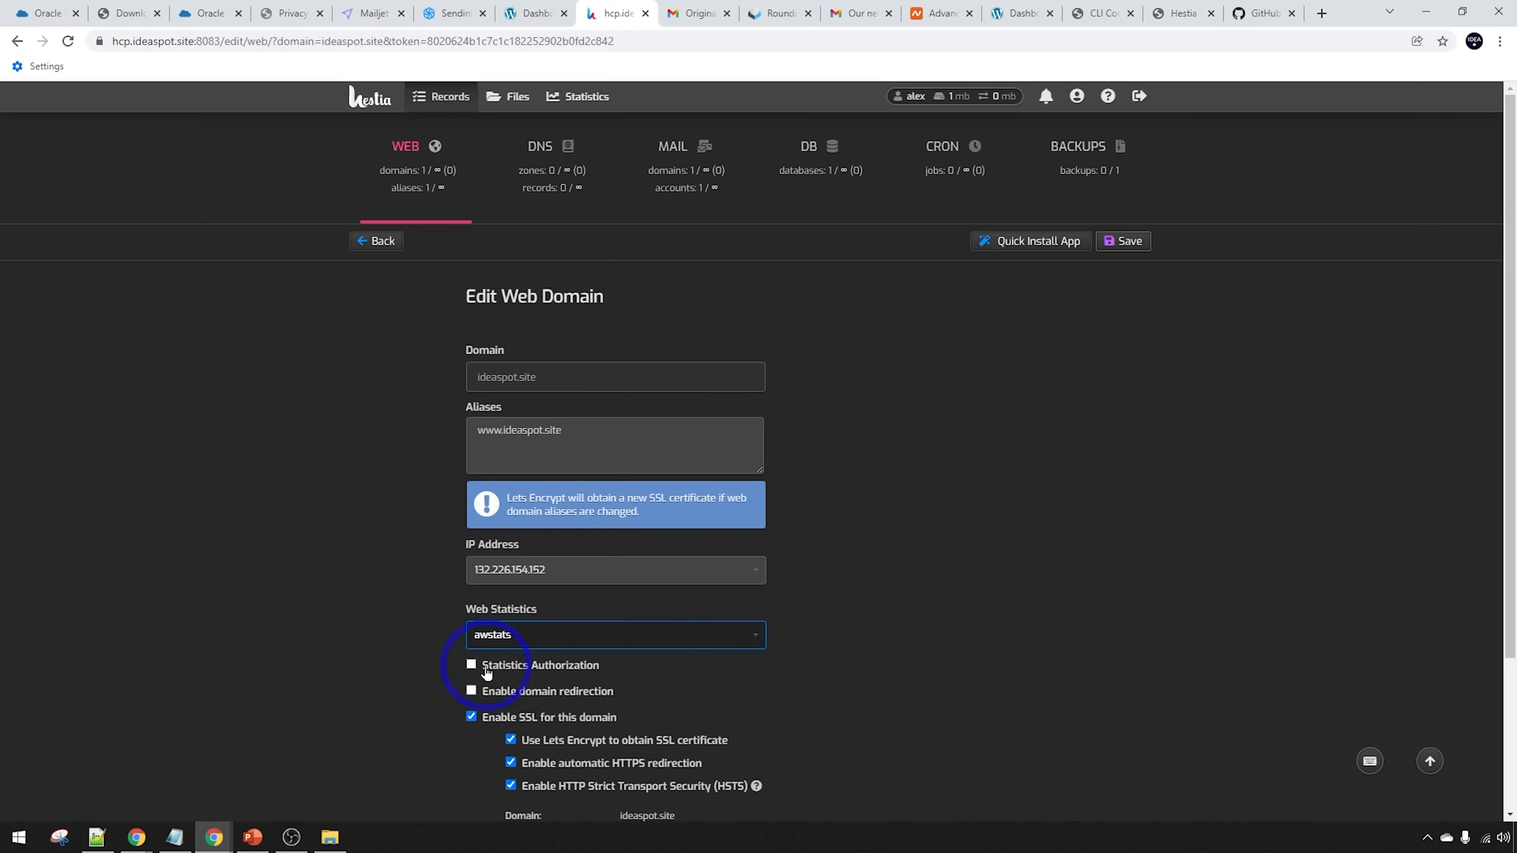
{"action": "left_click", "coordinate": [472, 665]}
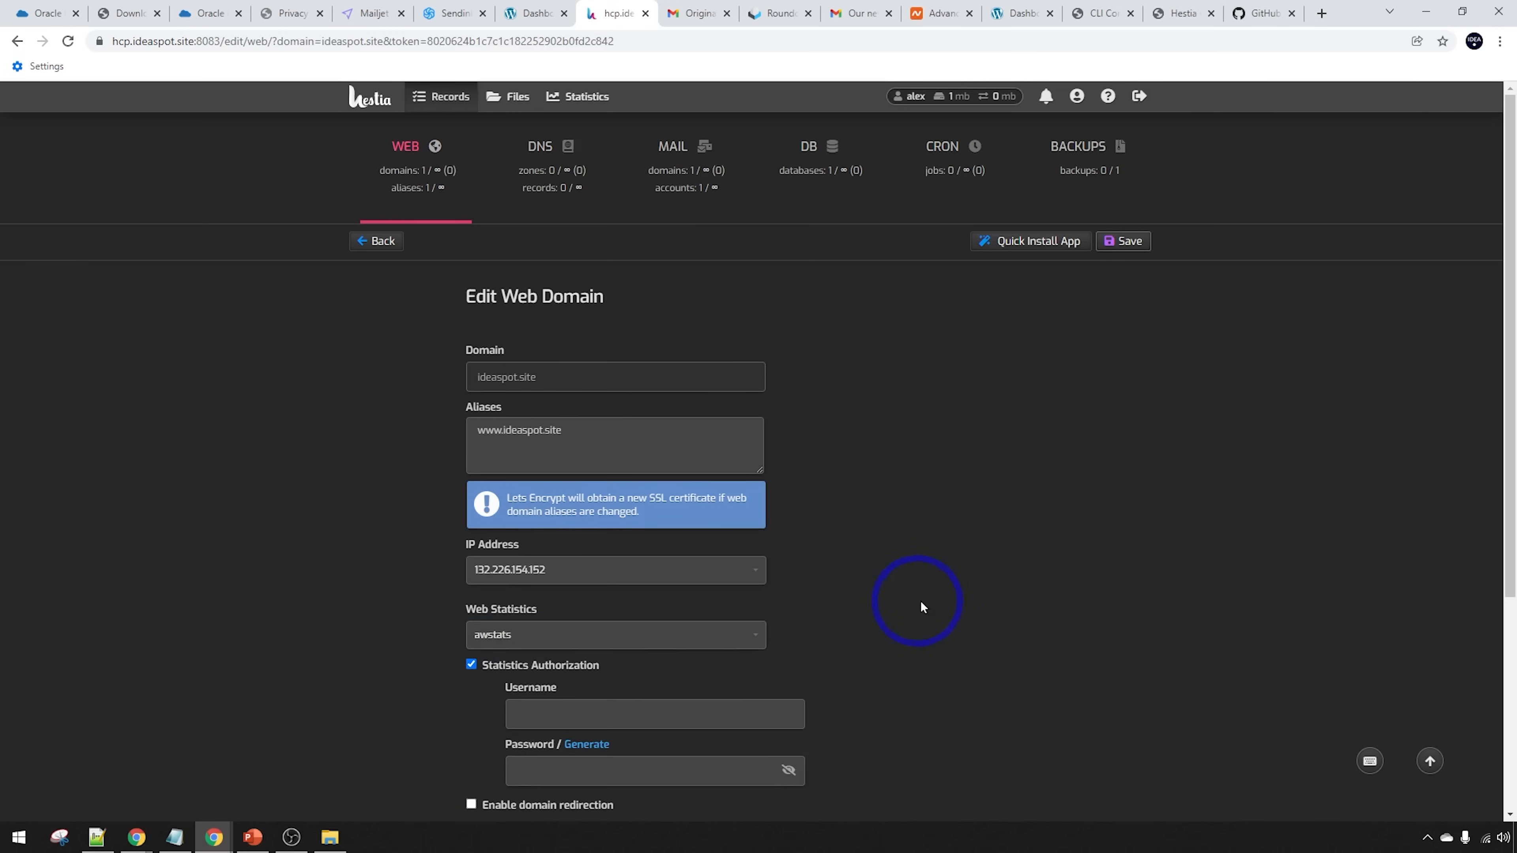
{"action": "scroll", "coordinate": [915, 599], "scroll_direction": "down", "scroll_amount": 1}
{"action": "left_click", "coordinate": [572, 642]}
{"action": "type", "text": "alex"}
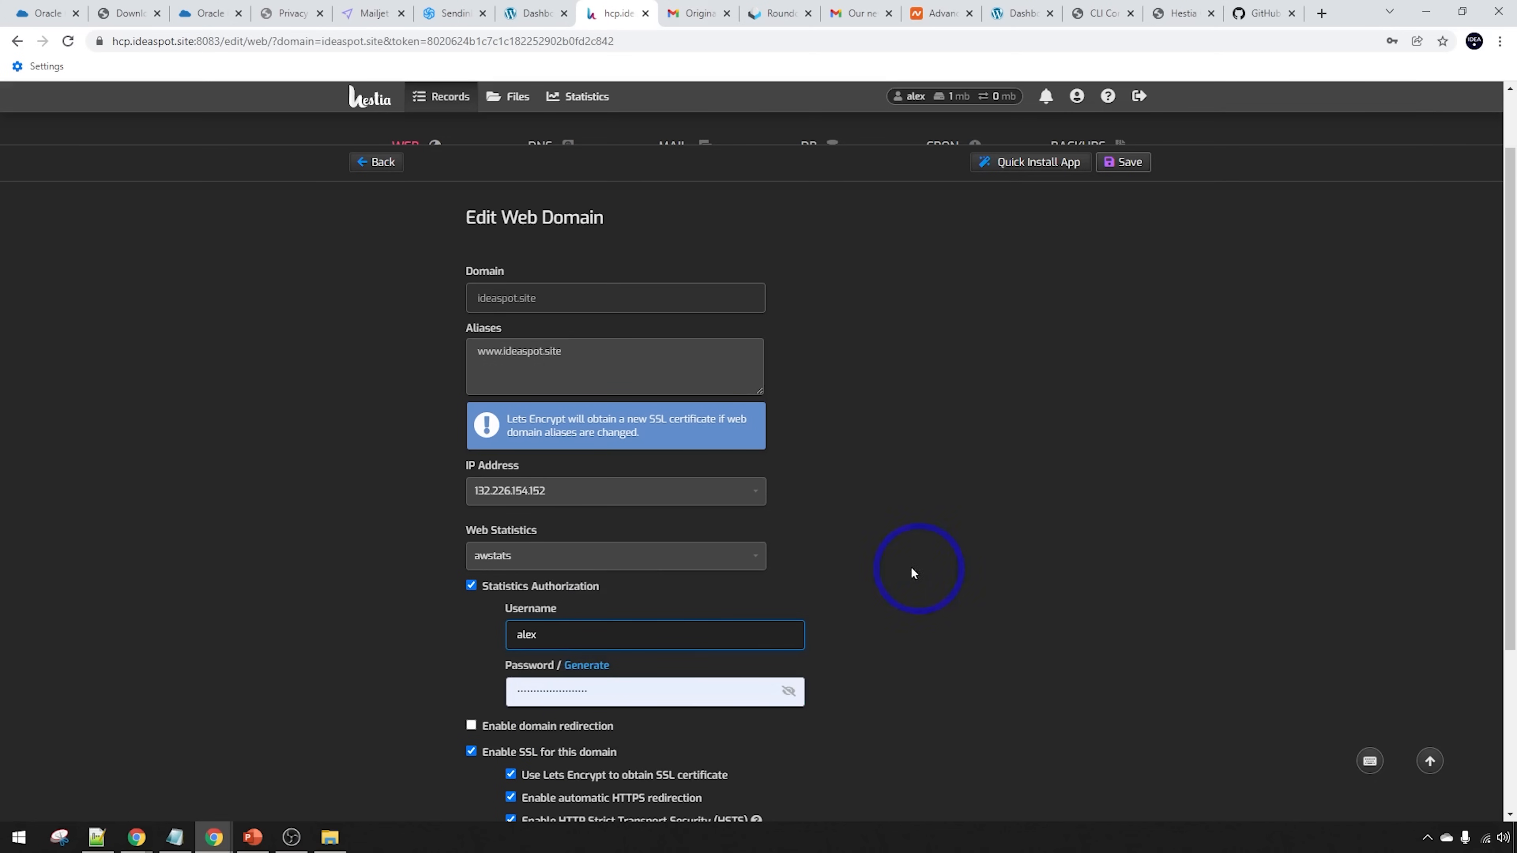
{"action": "scroll", "coordinate": [901, 572], "scroll_direction": "down", "scroll_amount": 3}
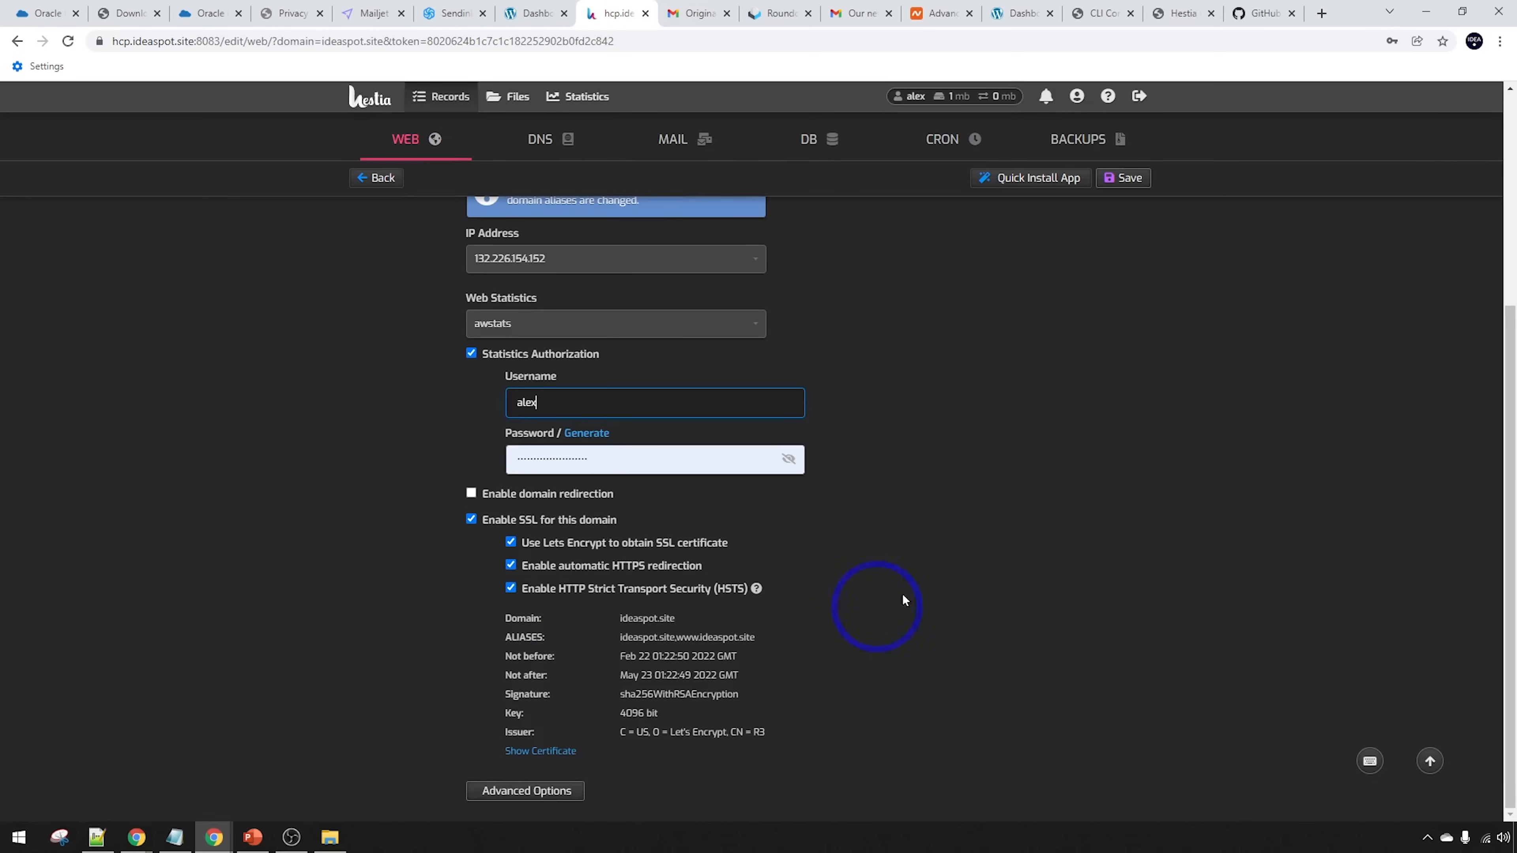
{"action": "left_click", "coordinate": [1107, 171]}
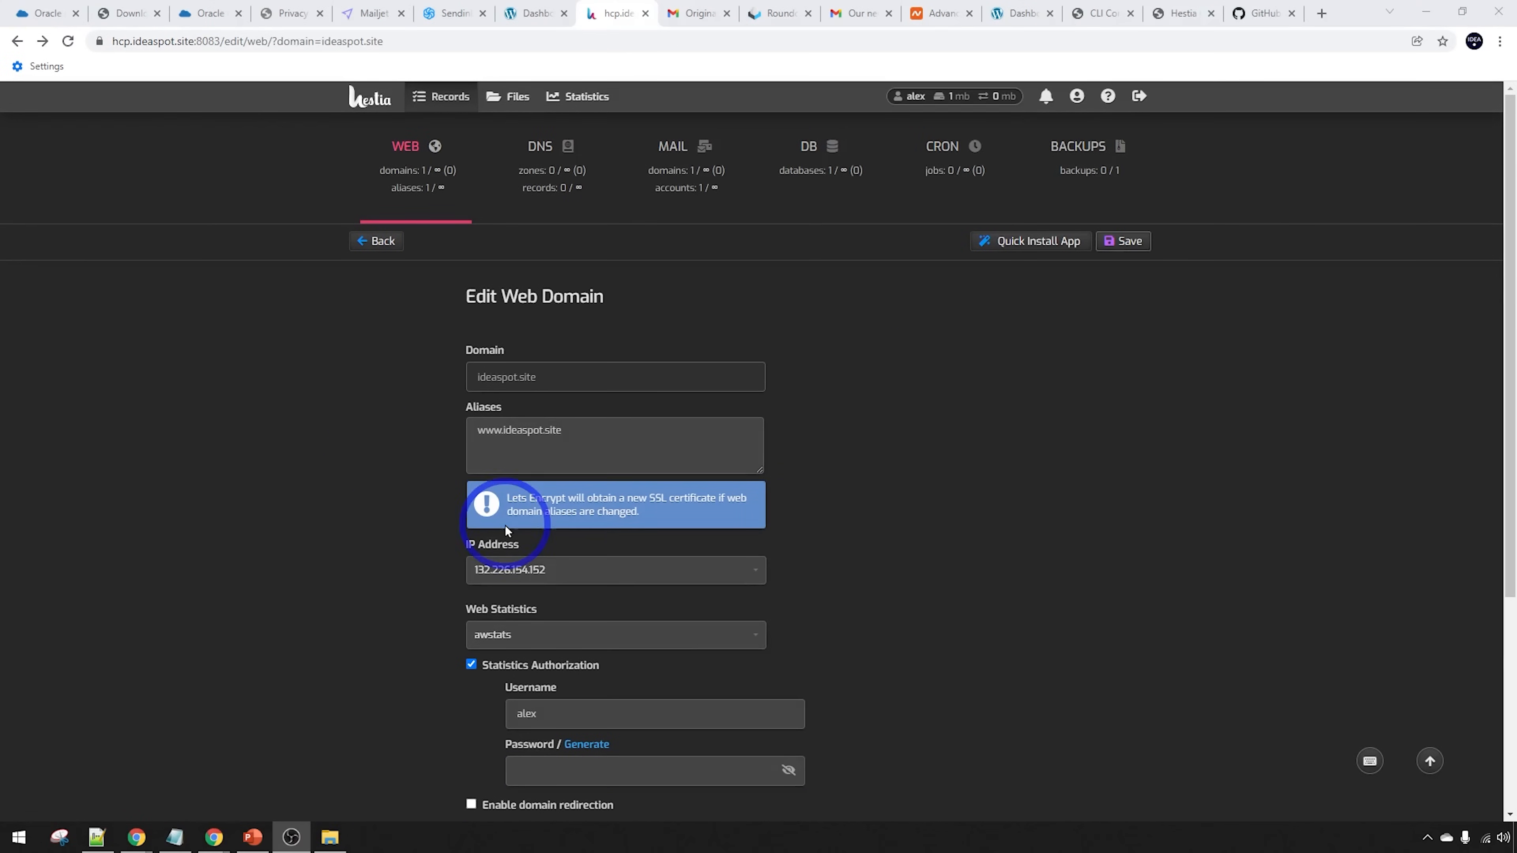
{"action": "left_click", "coordinate": [410, 153]}
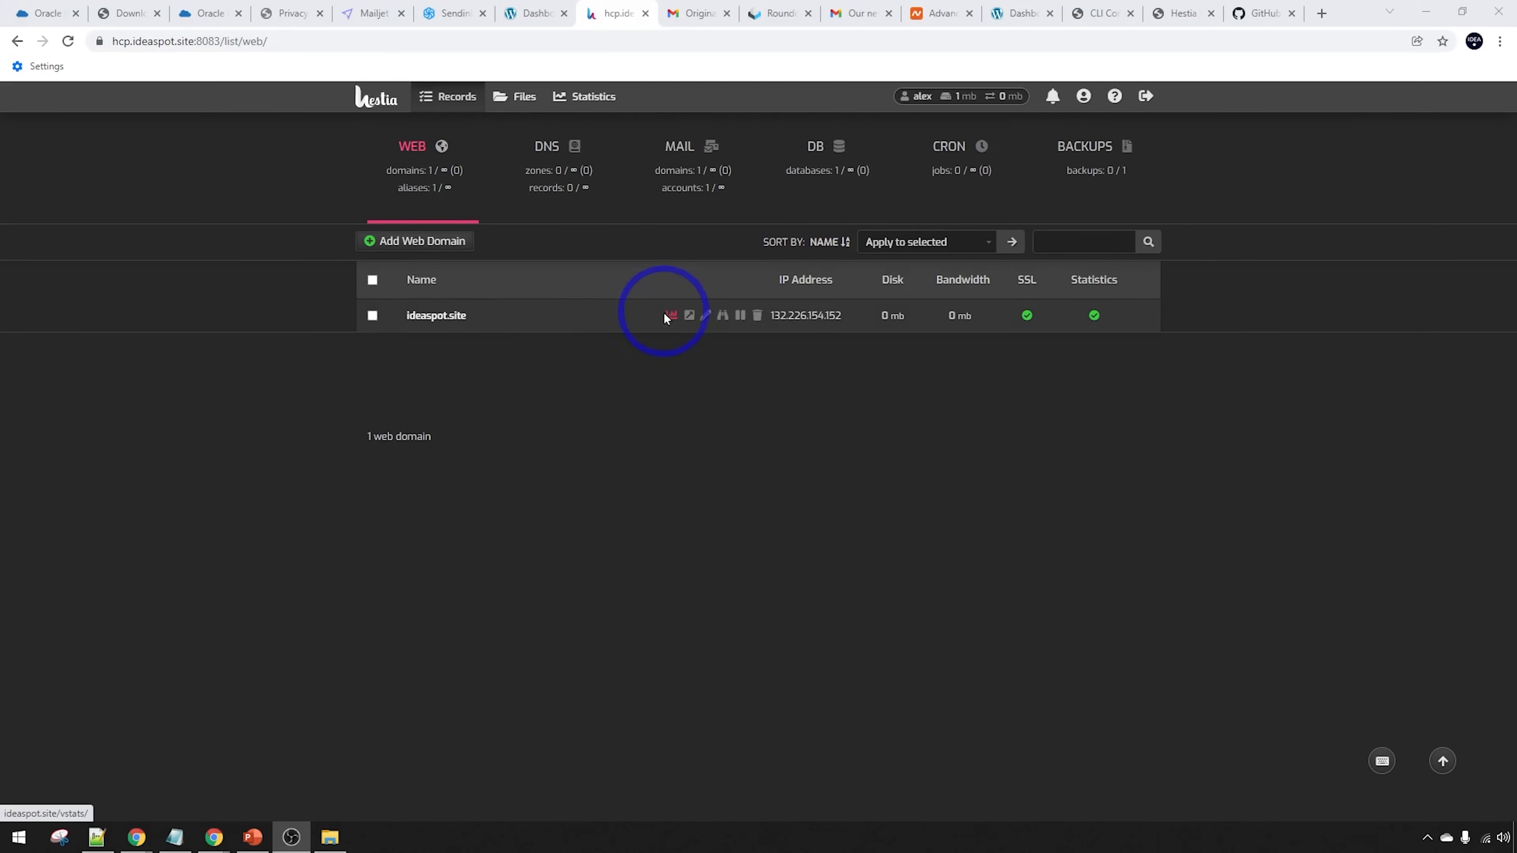
Sign in to ideaspot.site's AWStats report and review its February 2022 traffic
{"action": "left_click", "coordinate": [670, 322]}
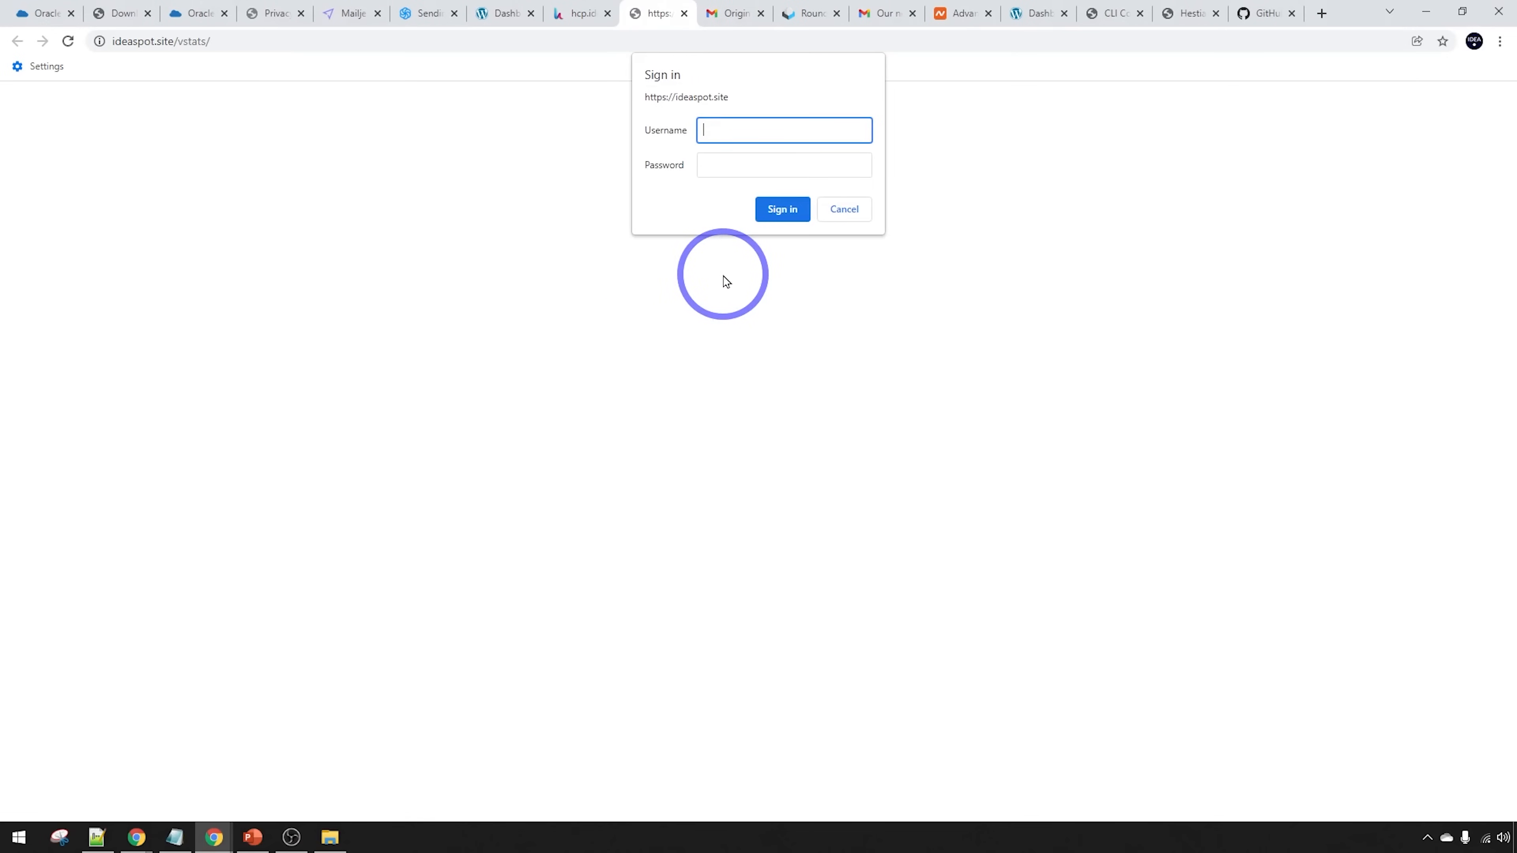
{"action": "left_click", "coordinate": [822, 175]}
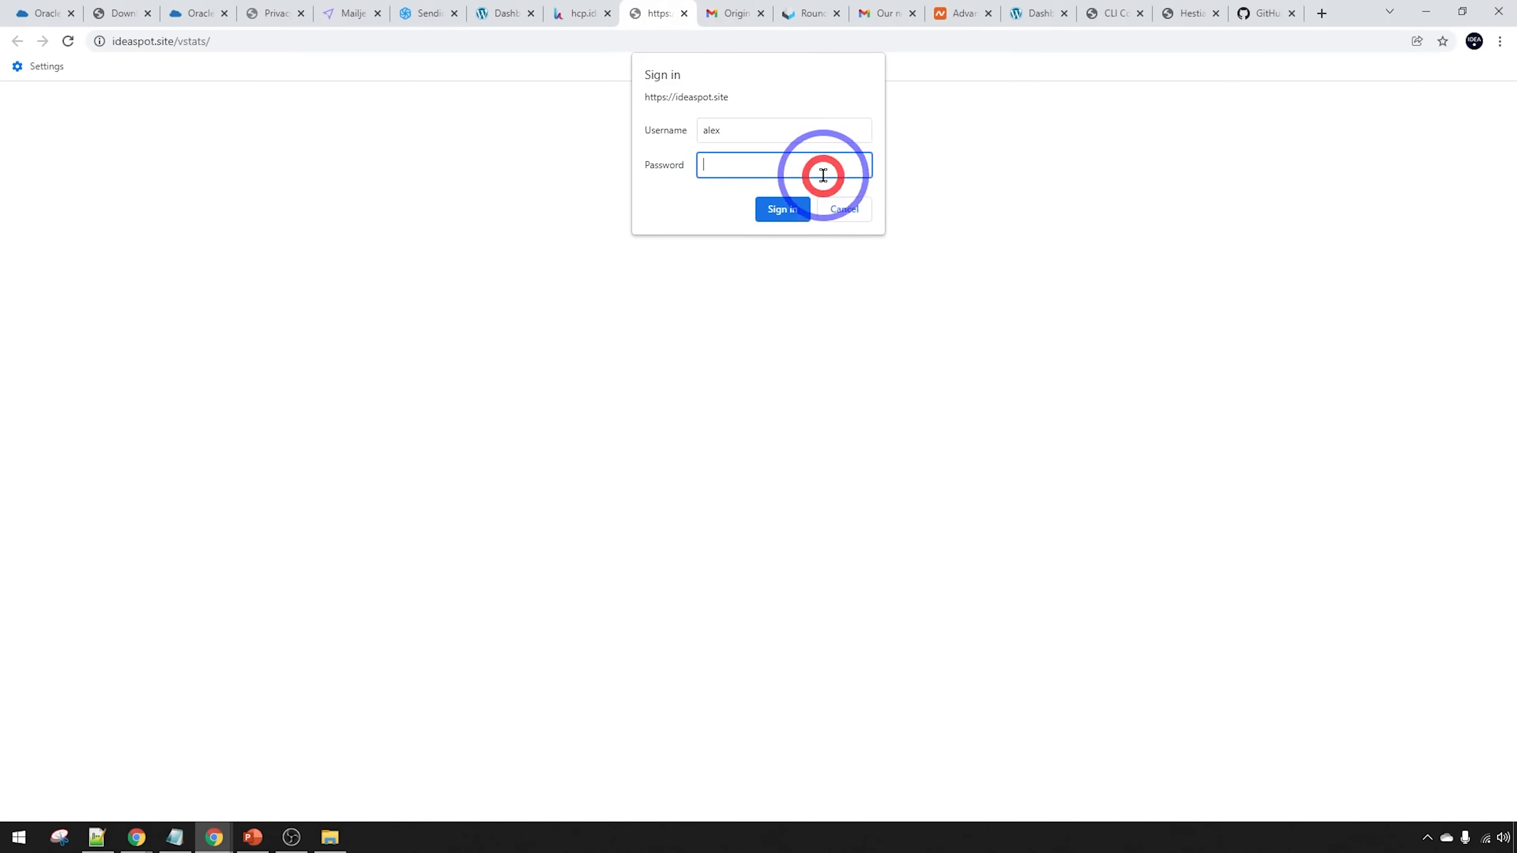
{"action": "left_click", "coordinate": [781, 207]}
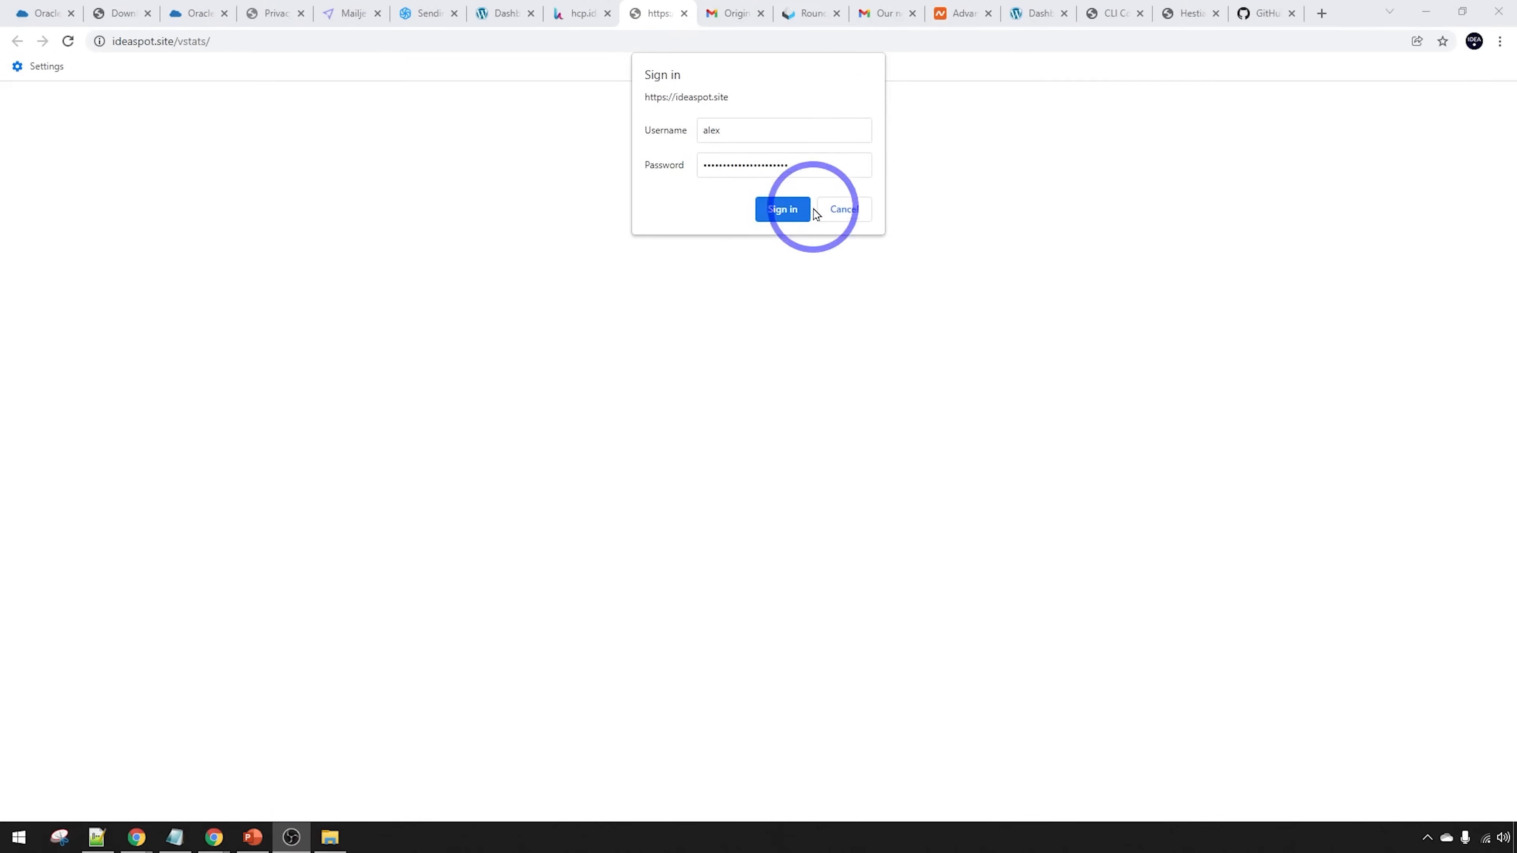
{"action": "left_click", "coordinate": [796, 204]}
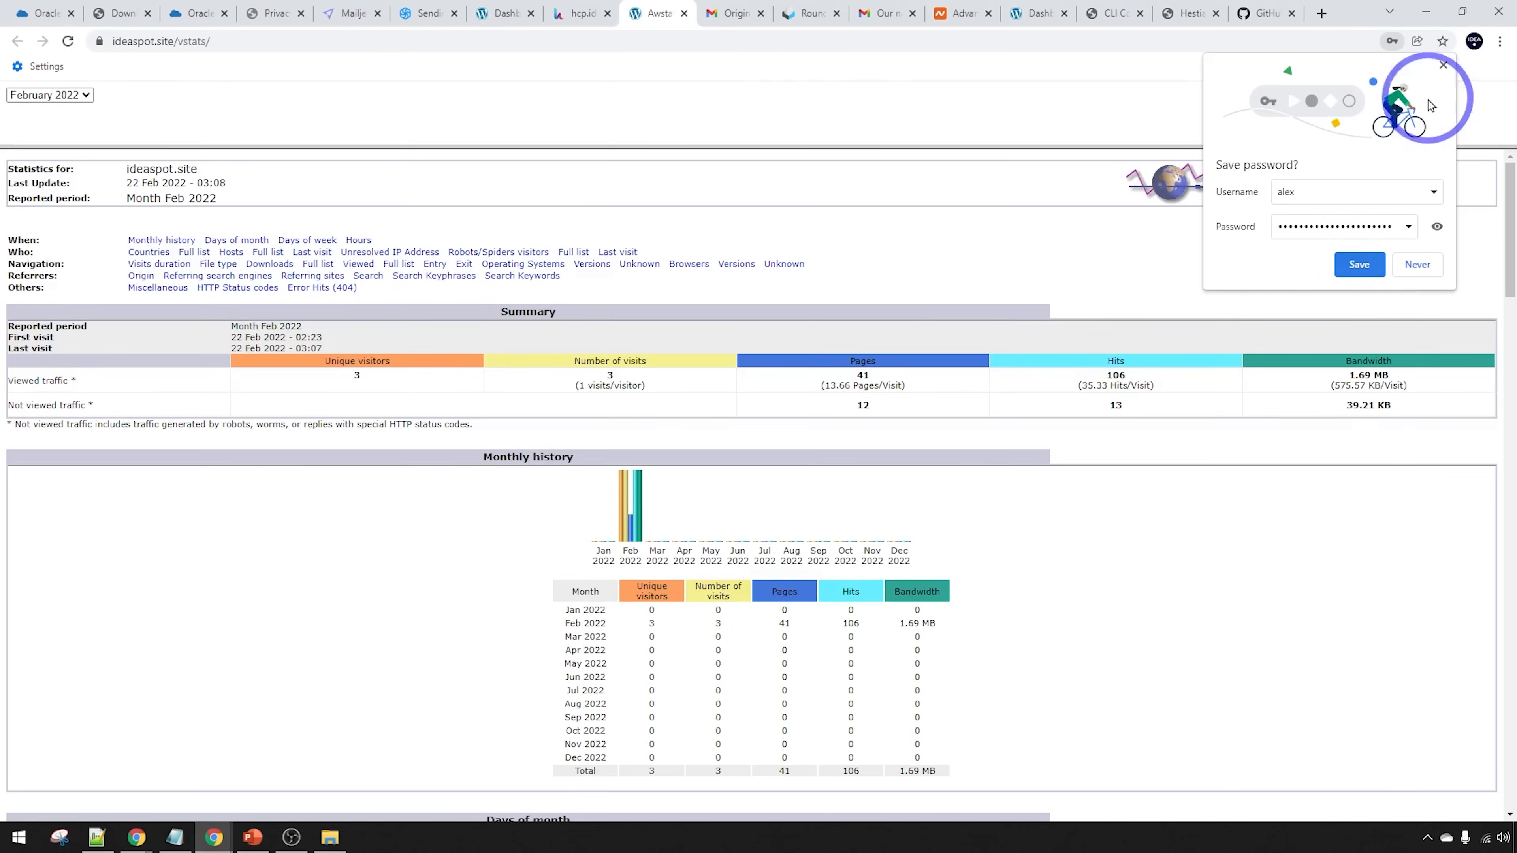
{"action": "left_click", "coordinate": [1443, 65]}
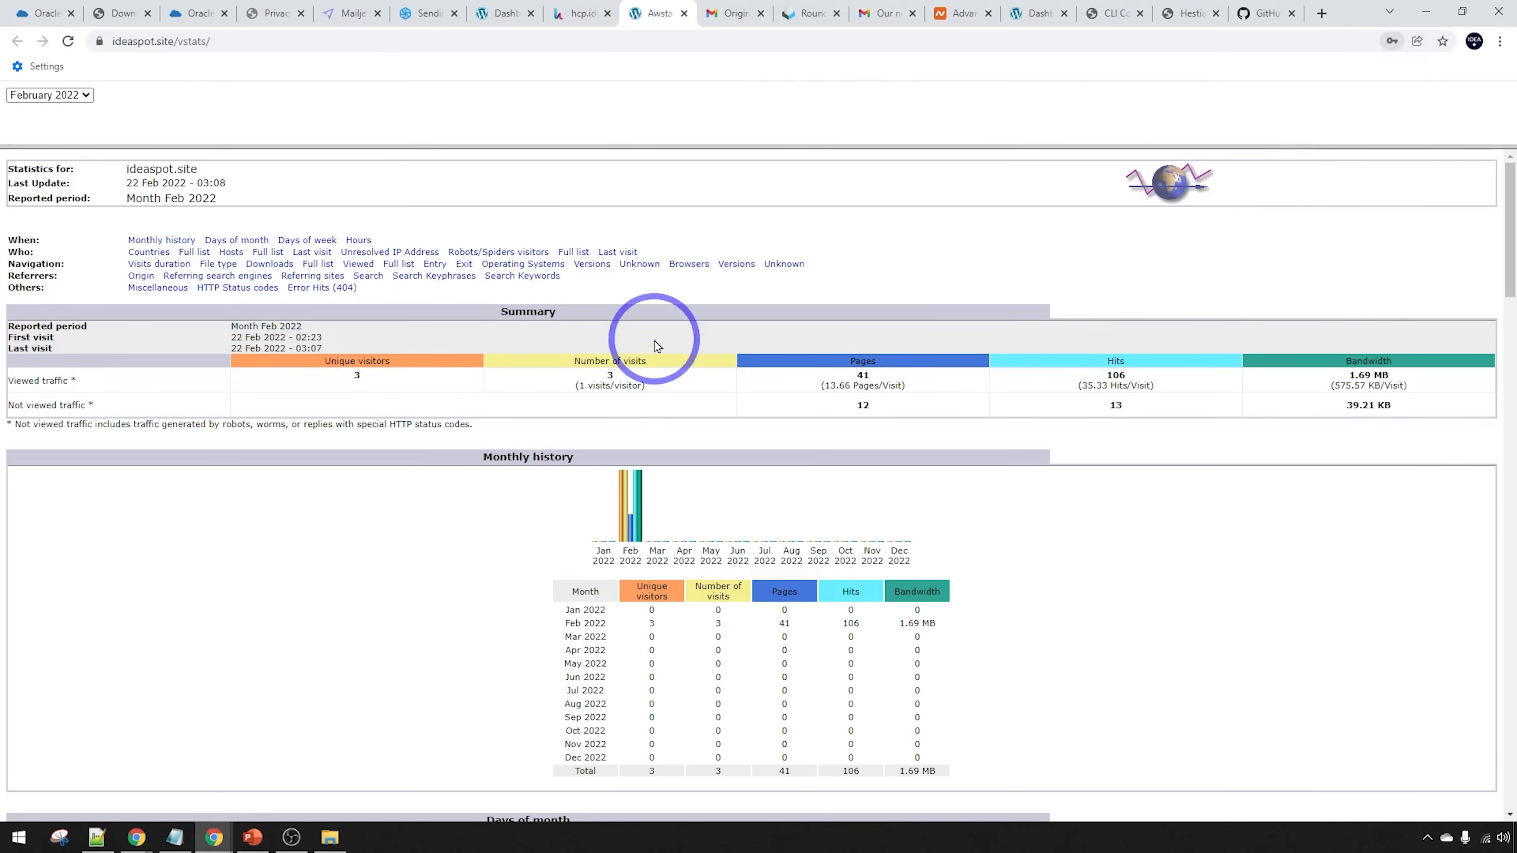
{"action": "scroll", "coordinate": [657, 339], "scroll_direction": "down", "scroll_amount": 5}
{"action": "scroll", "coordinate": [618, 527], "scroll_direction": "up", "scroll_amount": 3}
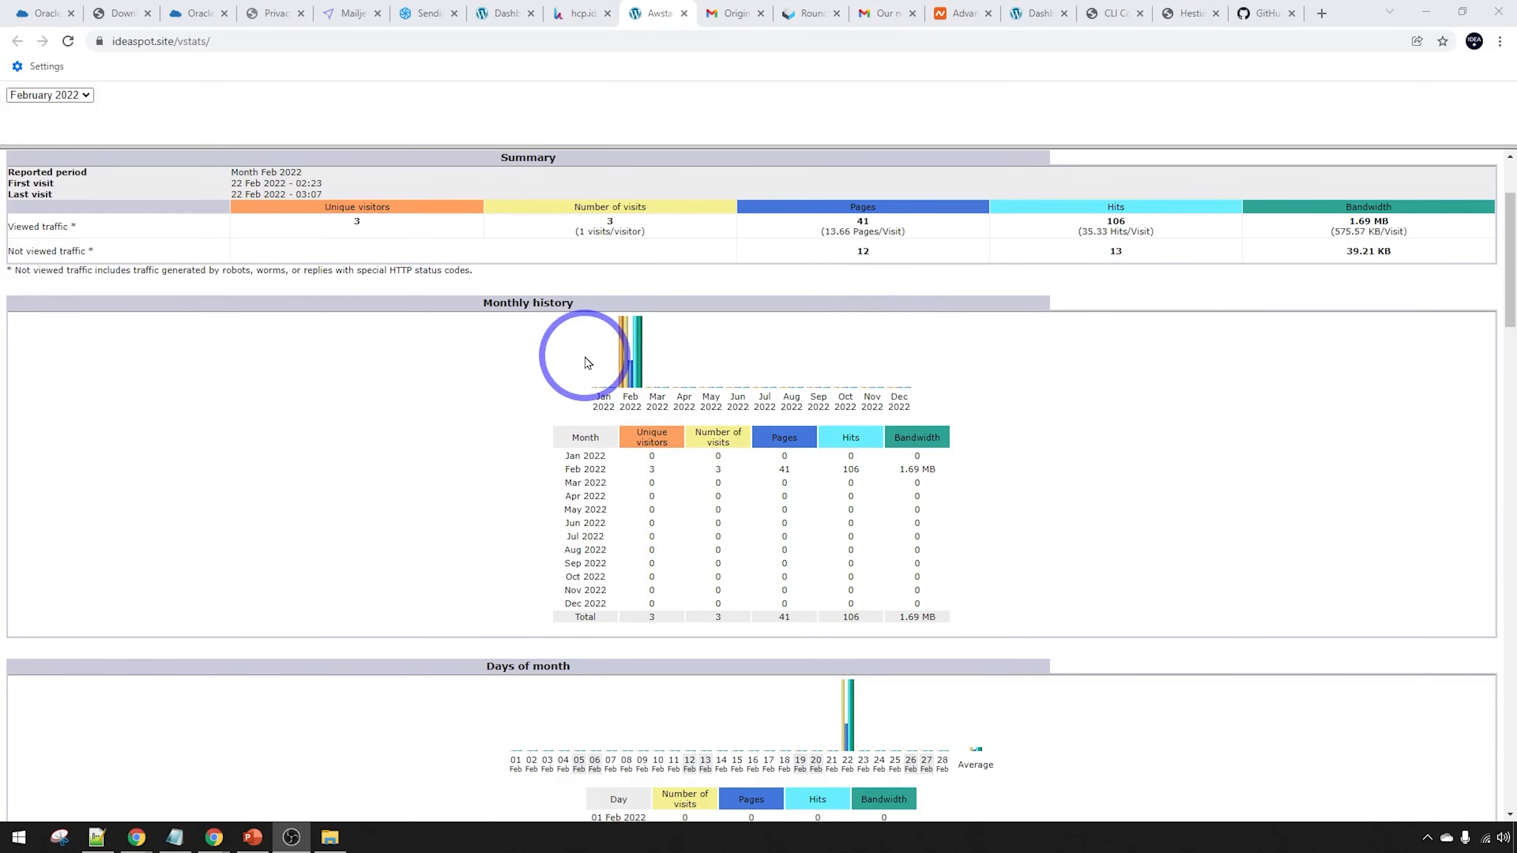
{"action": "left_click", "coordinate": [580, 14]}
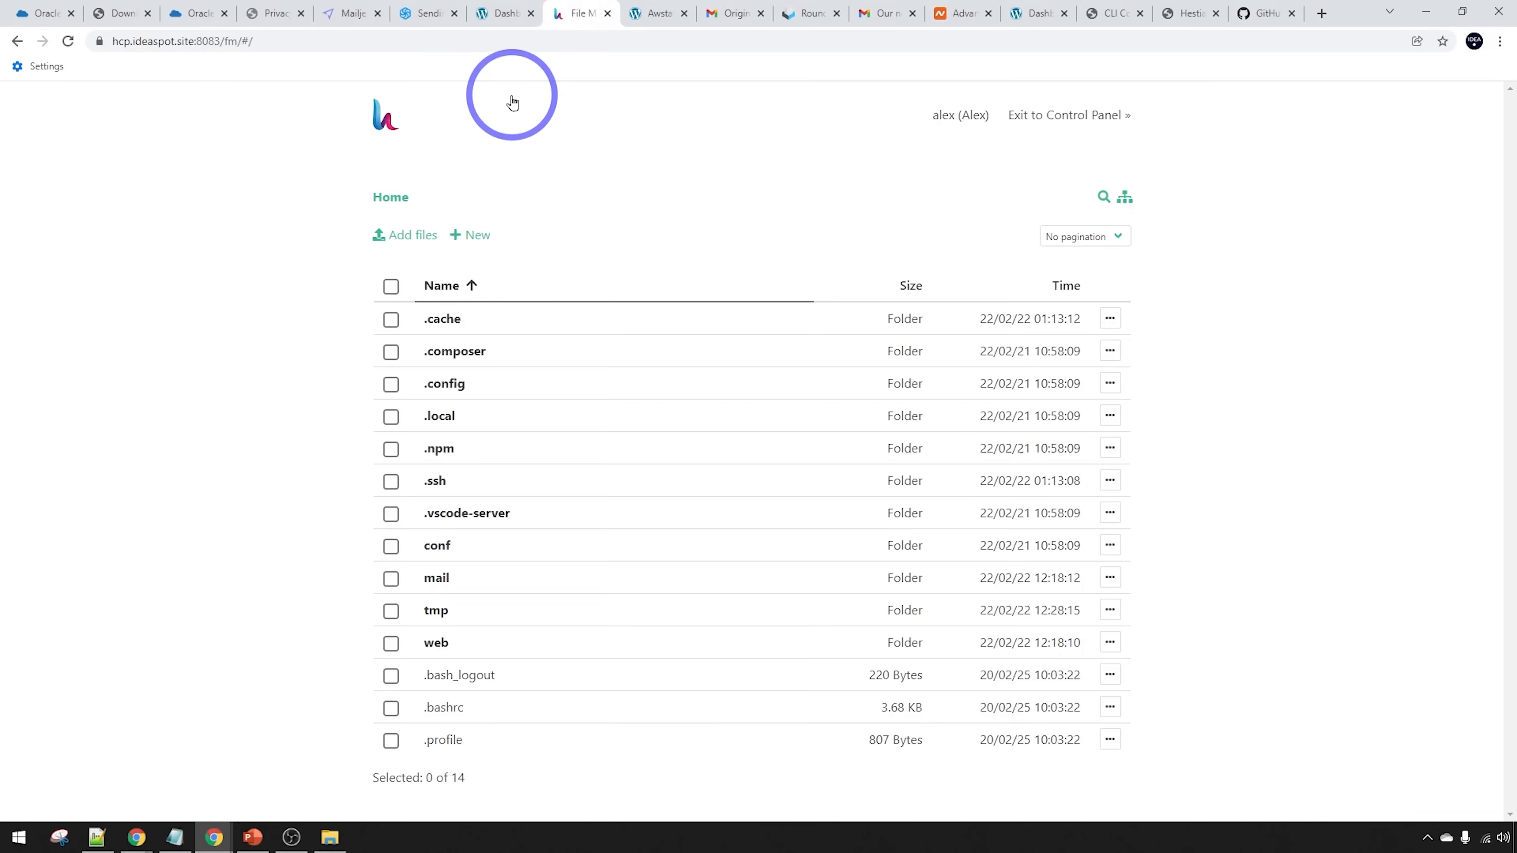
Browse the file manager to web/ideaspot.site/public_html with the WordPress files
{"action": "left_click", "coordinate": [436, 643]}
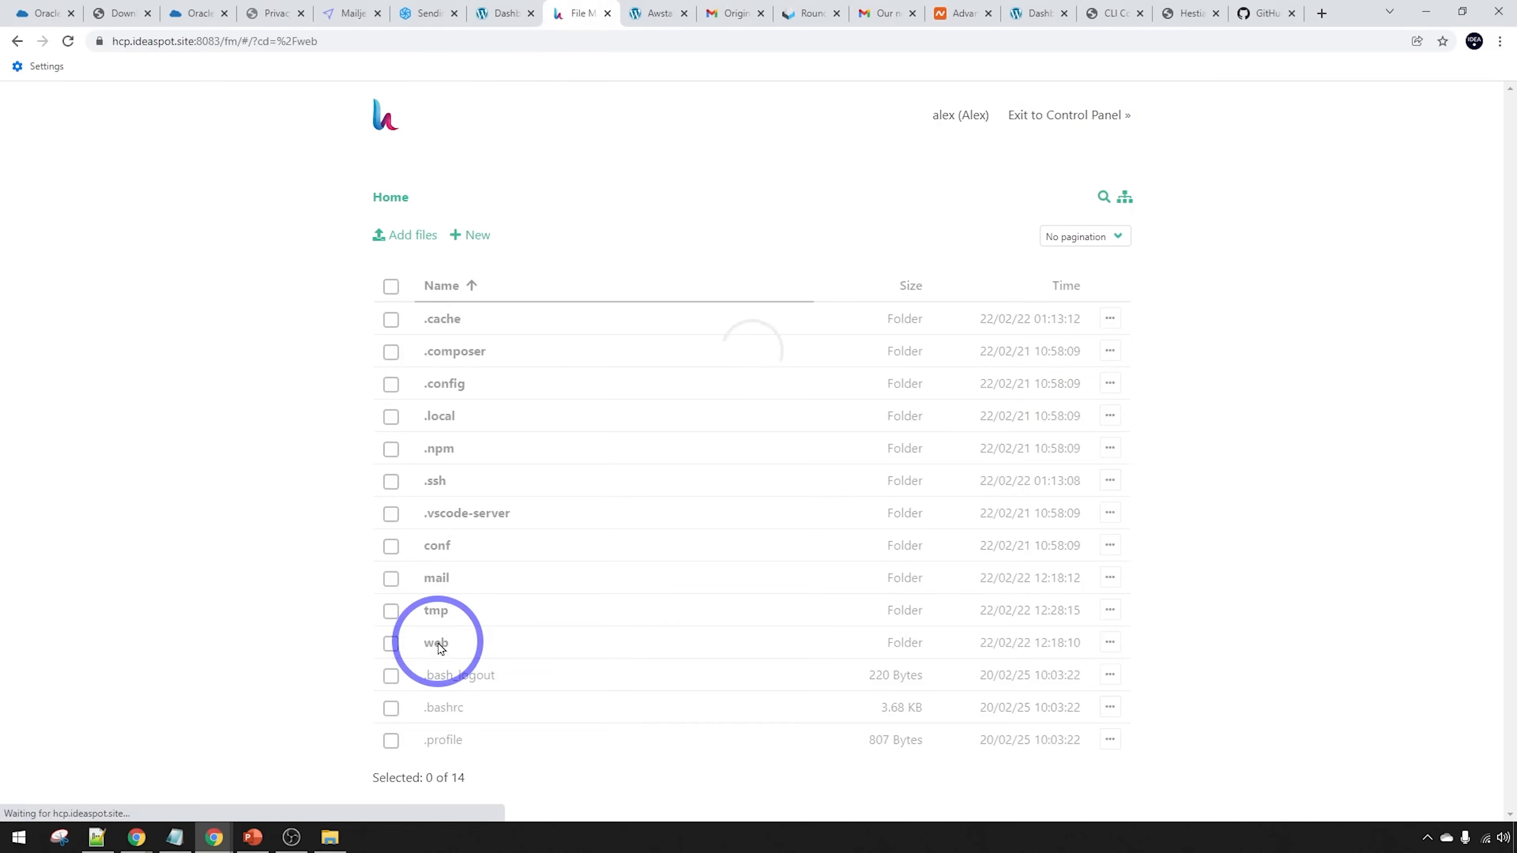
{"action": "left_click", "coordinate": [432, 352]}
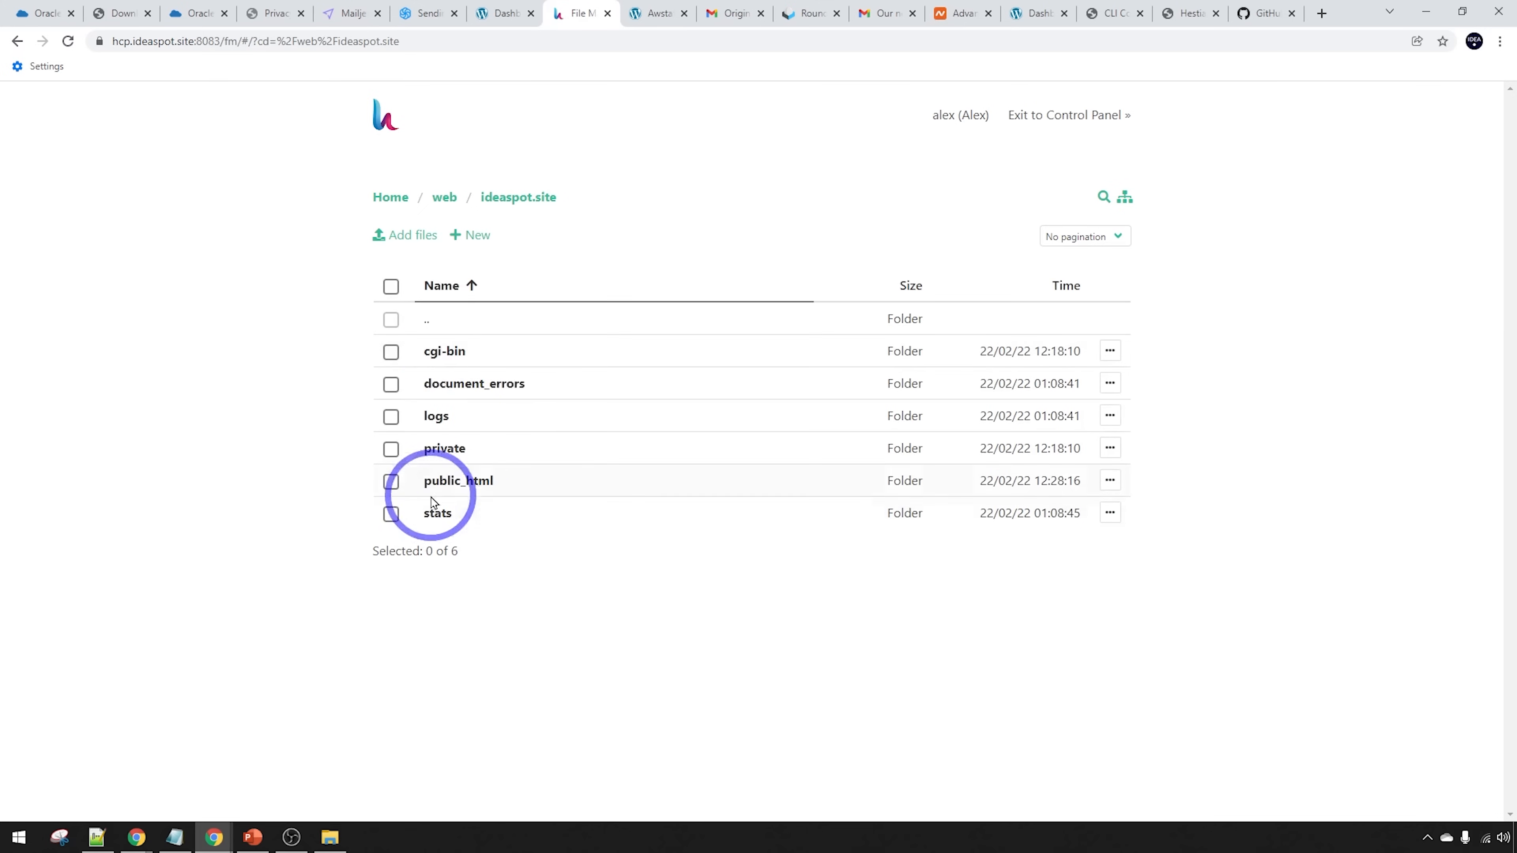
{"action": "left_click", "coordinate": [445, 482]}
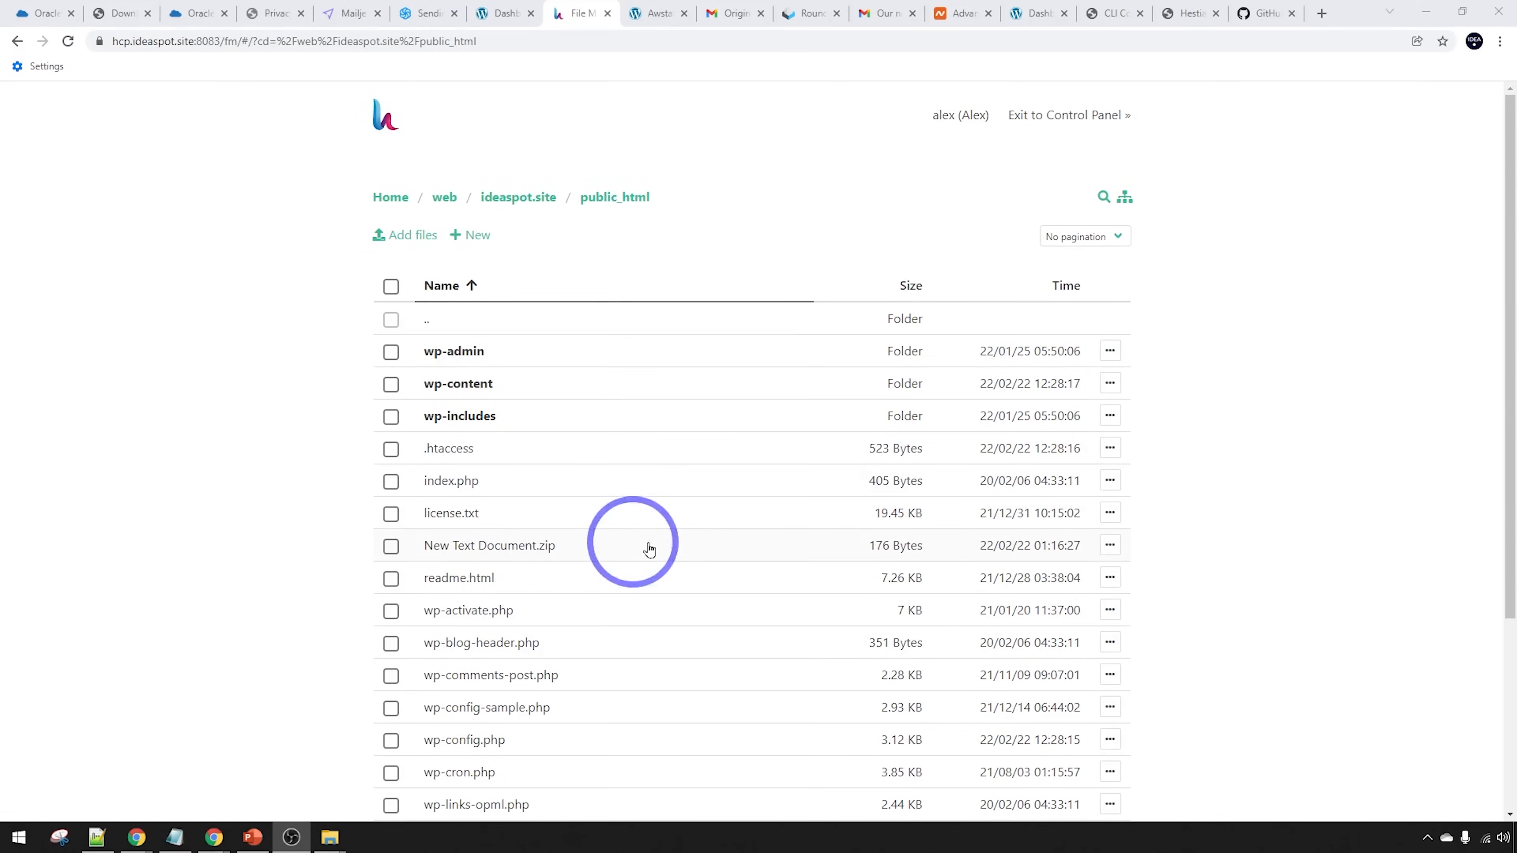
Check the action menu for New Text Document.zip, then exit to the panel's database editing
{"action": "left_click", "coordinate": [1111, 546]}
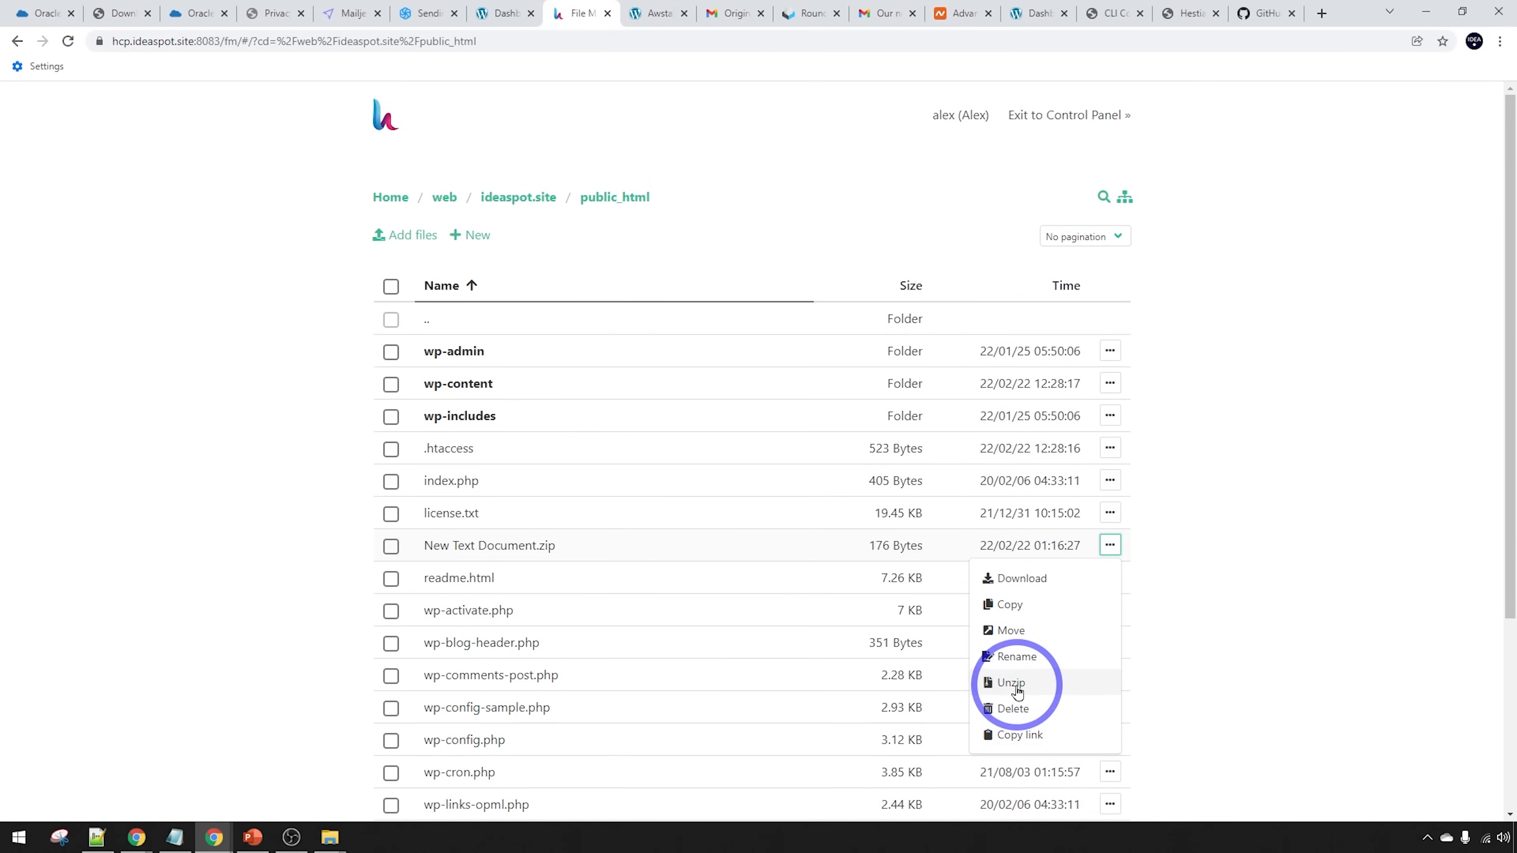
{"action": "left_click", "coordinate": [1358, 616]}
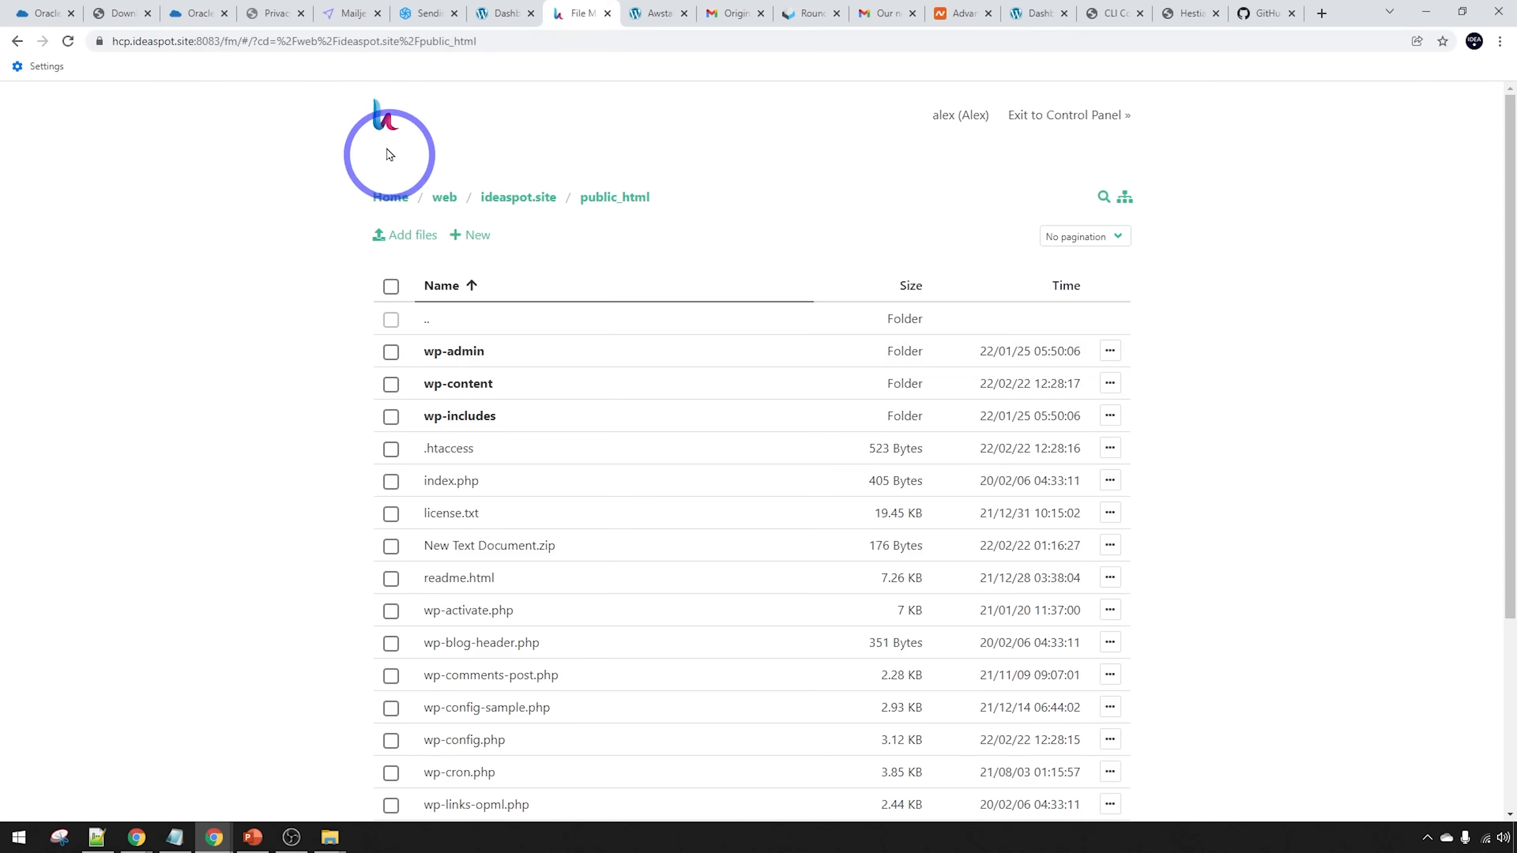
{"action": "left_click", "coordinate": [1059, 116]}
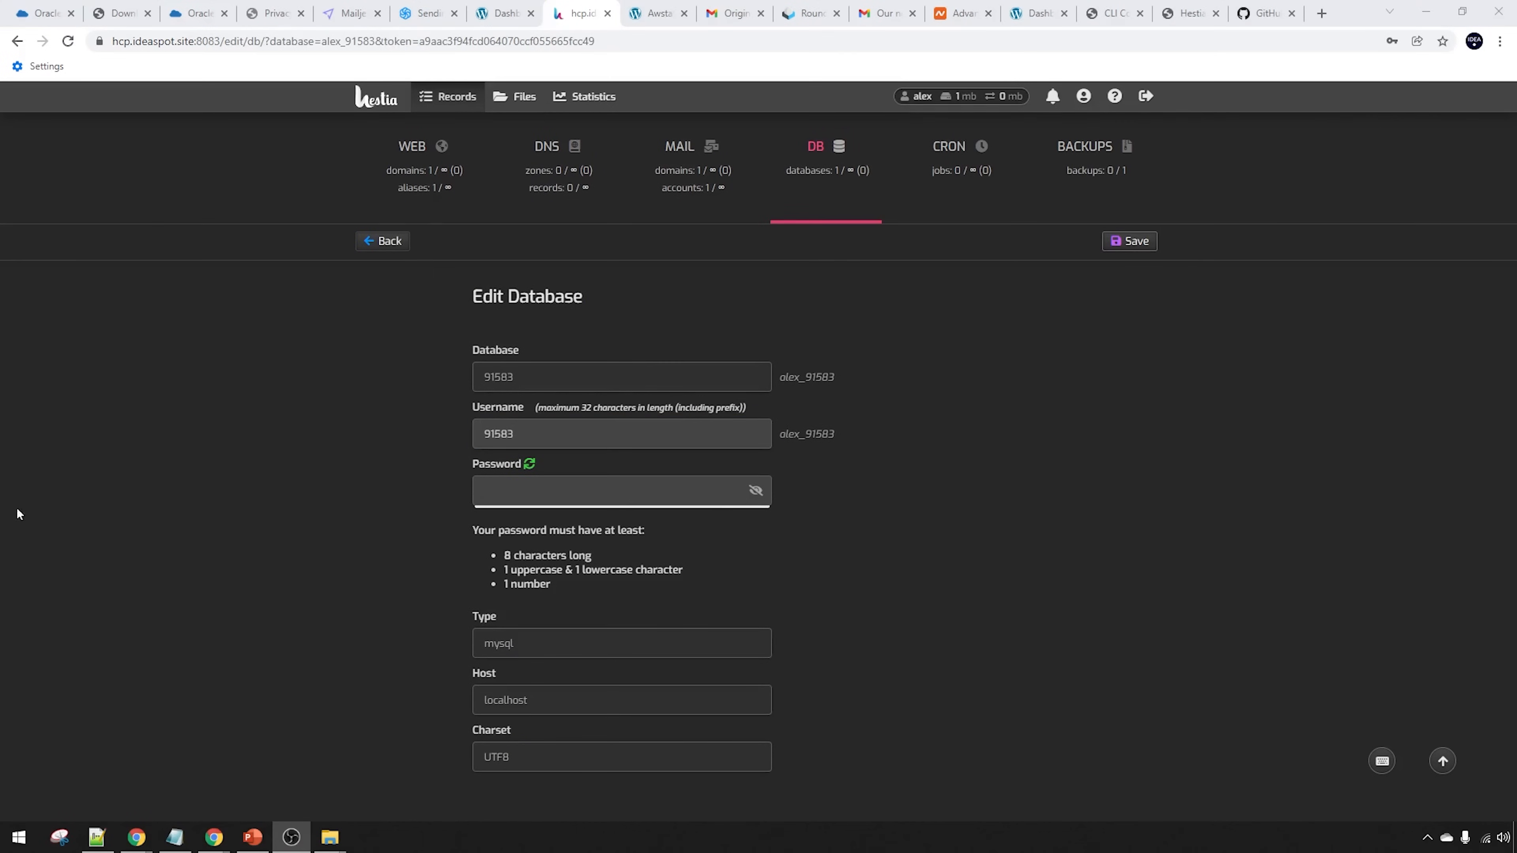
{"action": "left_click", "coordinate": [367, 240]}
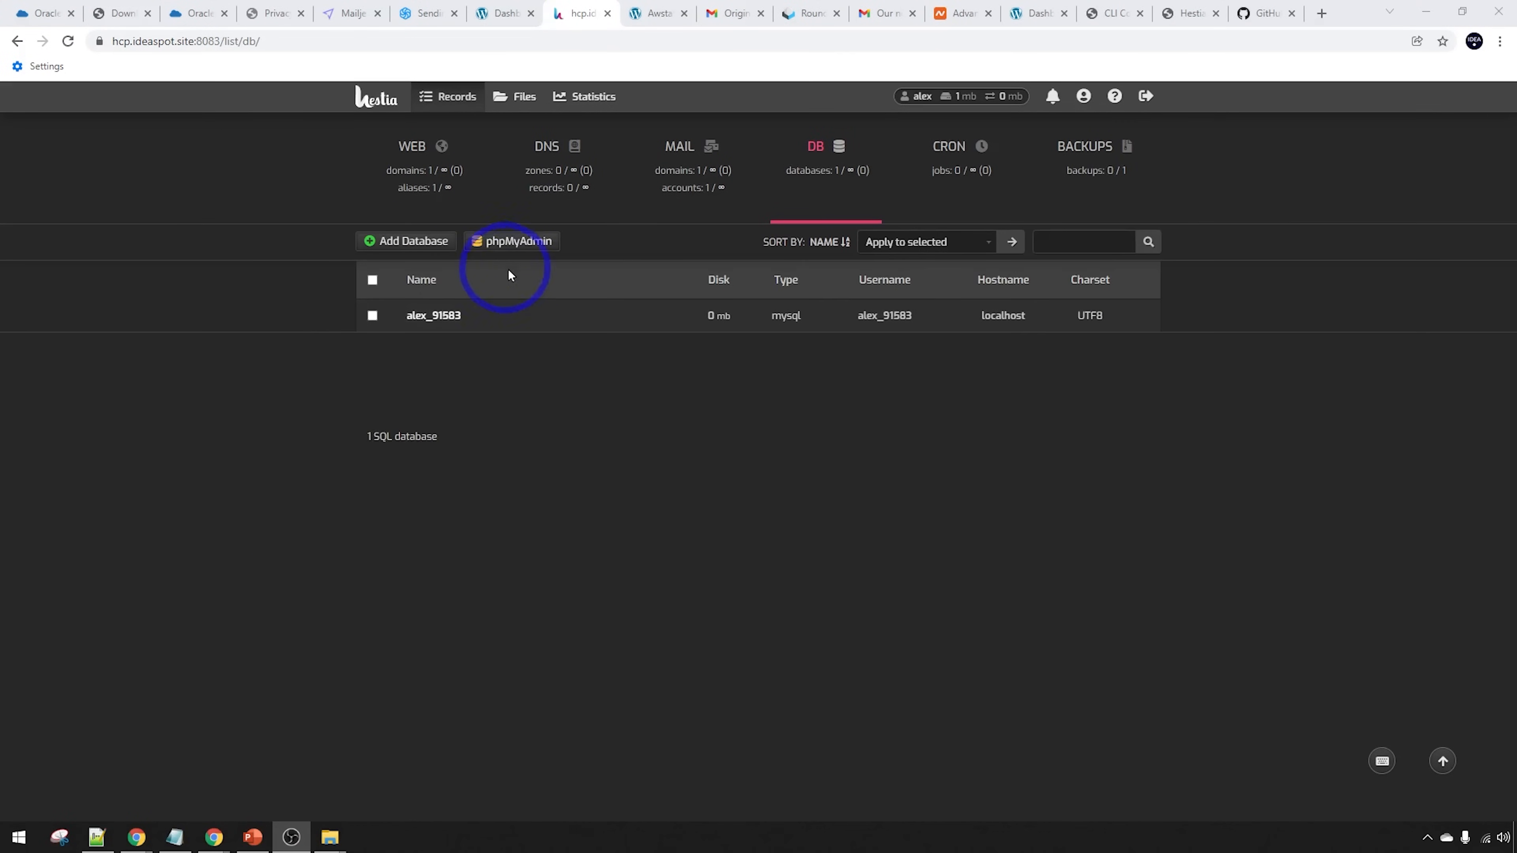
Launch phpMyAdmin in its own tab, then return to the public_html file manager listing
{"action": "left_click", "coordinate": [501, 243]}
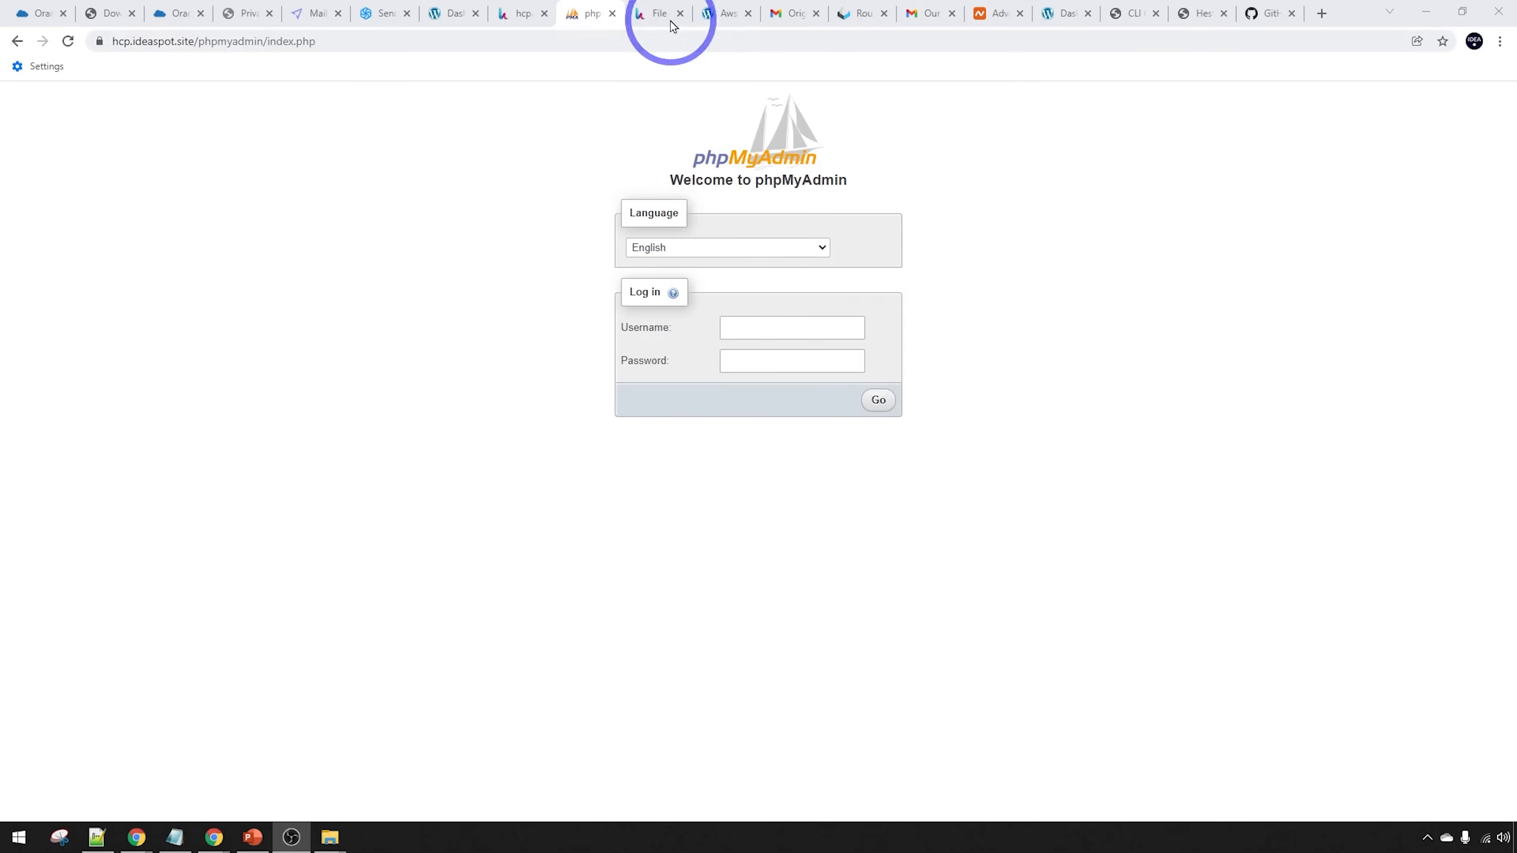
{"action": "left_click", "coordinate": [657, 13]}
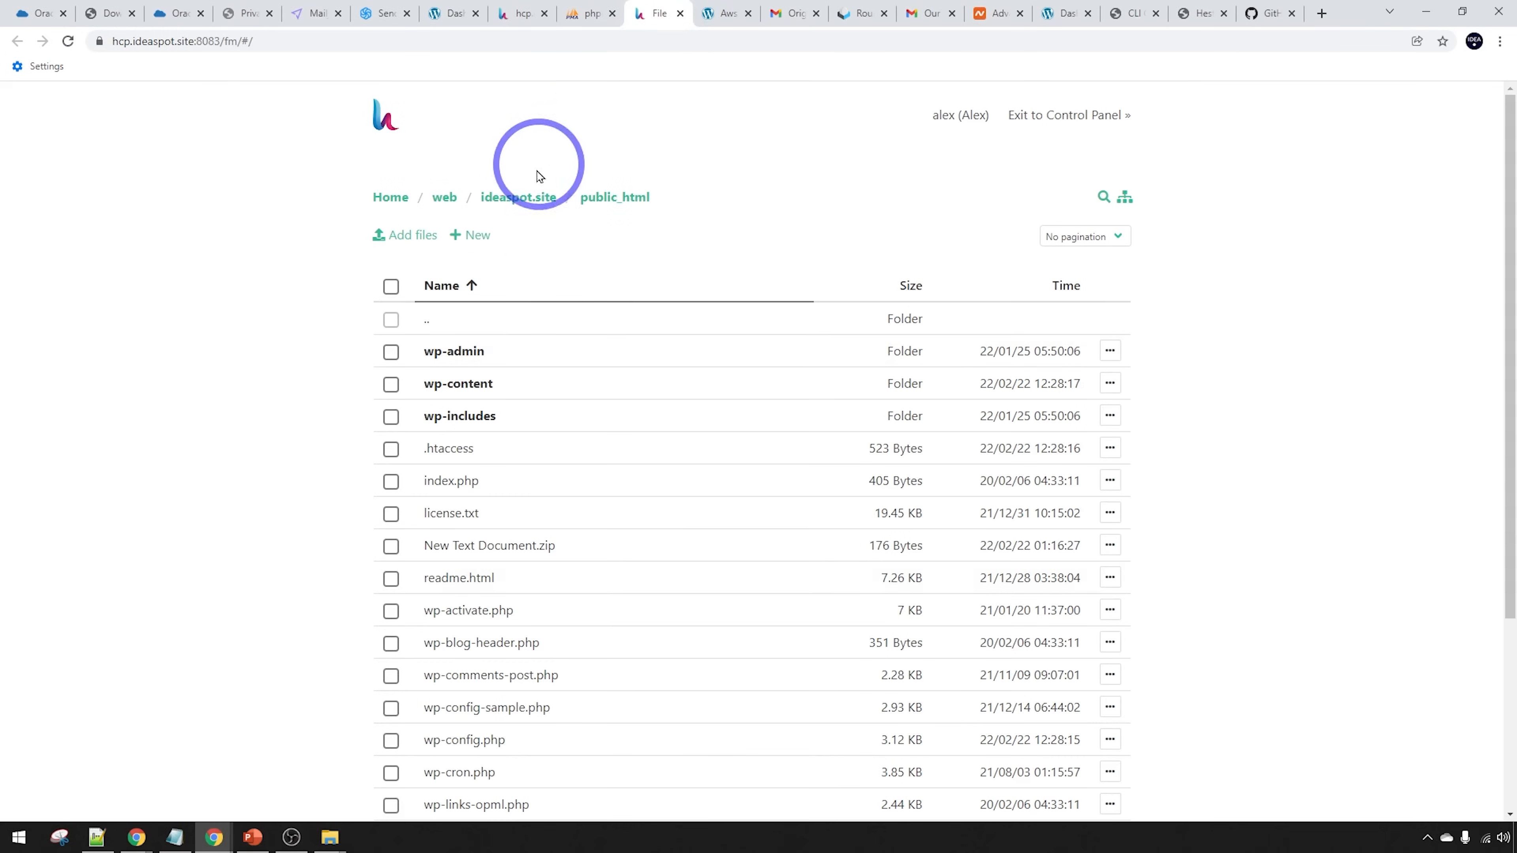
View wp-config.php and copy its DB_USER value into phpMyAdmin's Username field
{"action": "scroll", "coordinate": [491, 580], "scroll_direction": "down", "scroll_amount": 1}
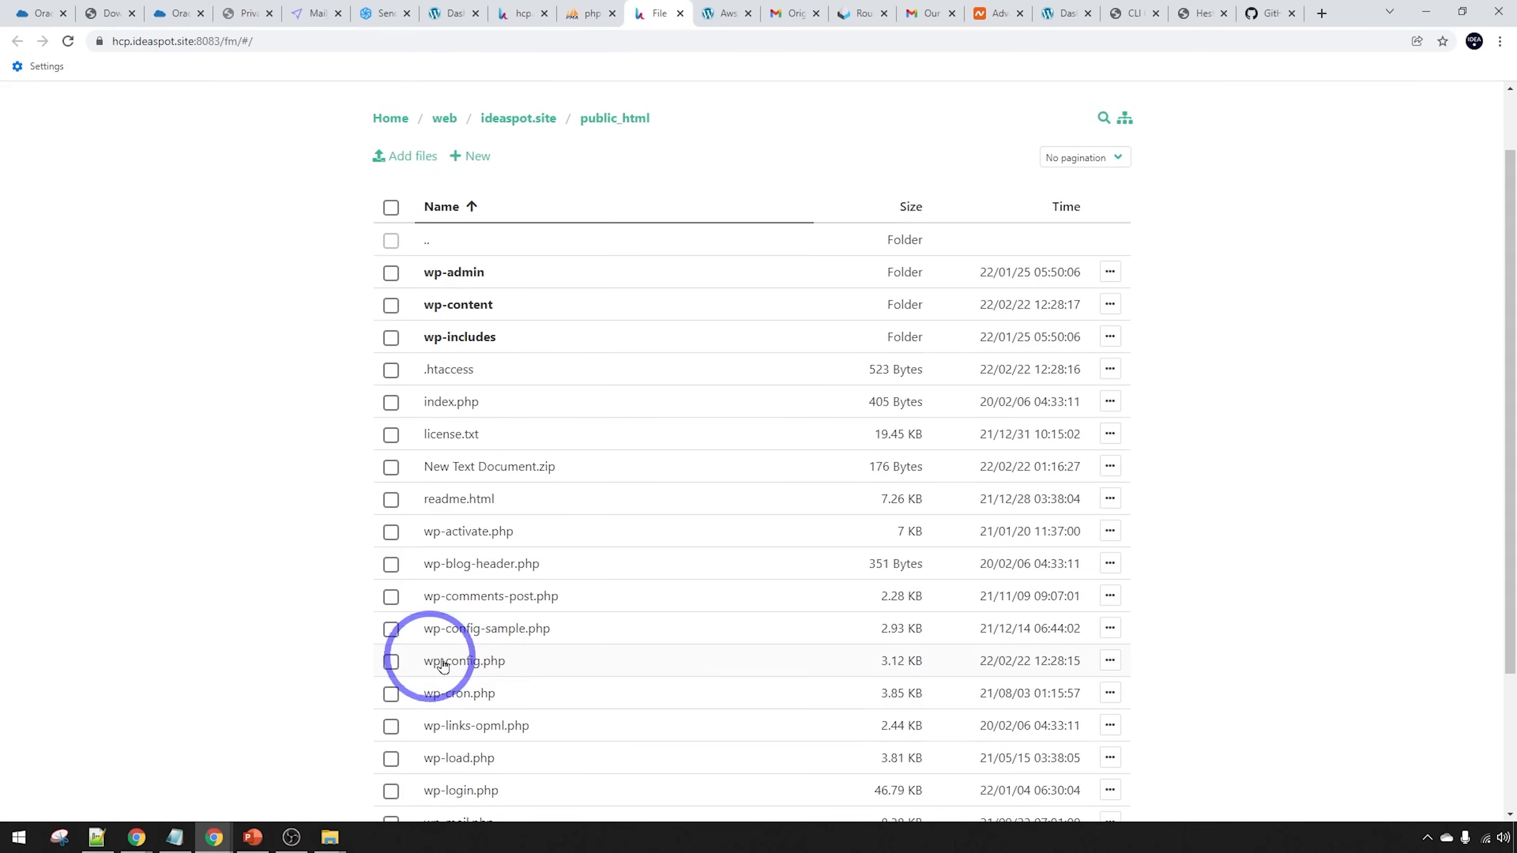
{"action": "left_click", "coordinate": [1109, 661]}
{"action": "left_click", "coordinate": [1008, 720]}
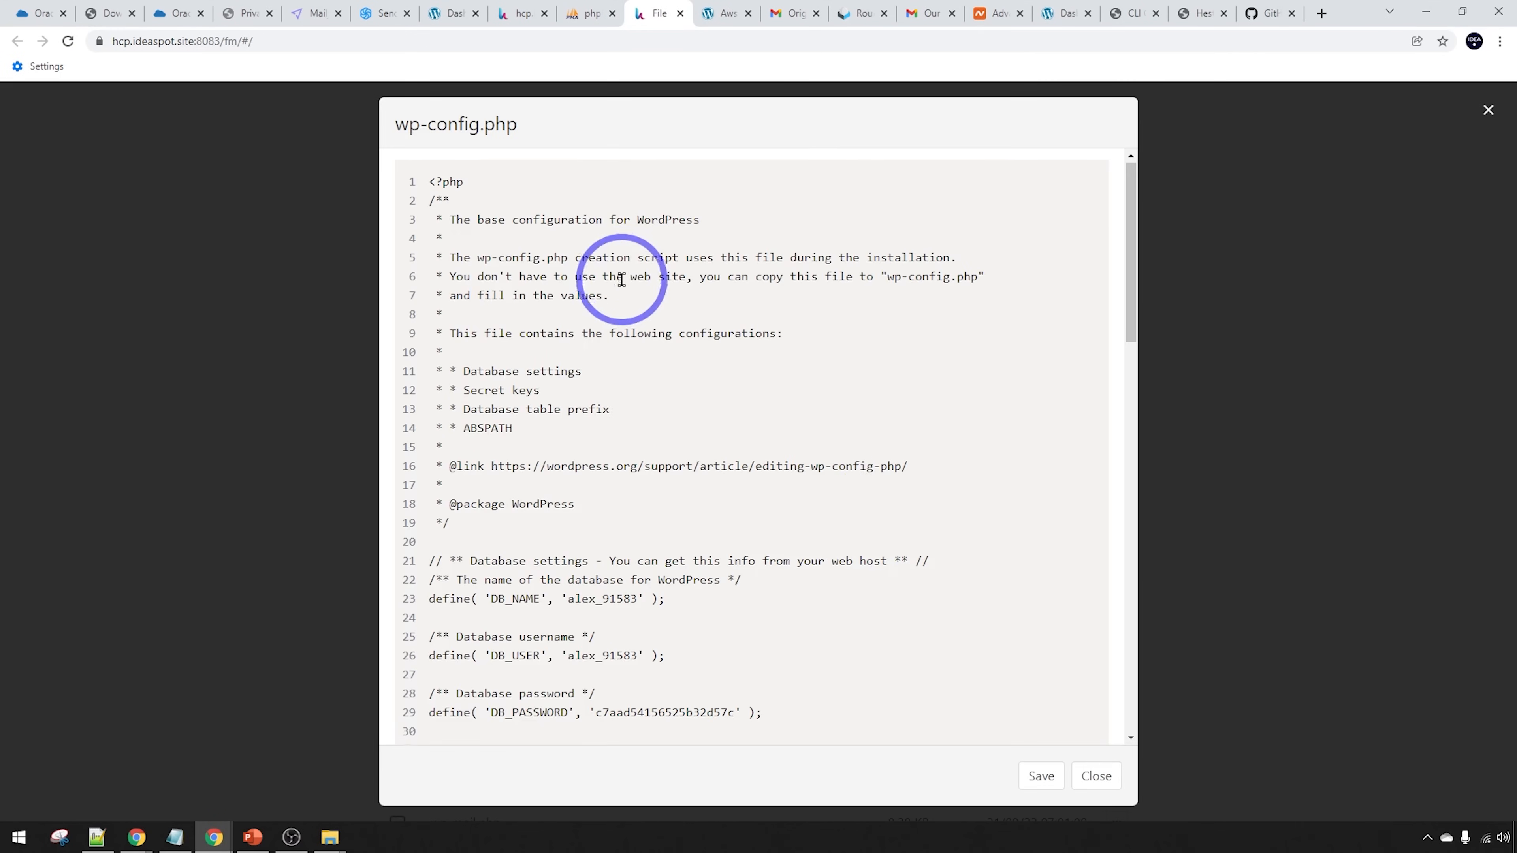
{"action": "scroll", "coordinate": [615, 359], "scroll_direction": "down", "scroll_amount": 3}
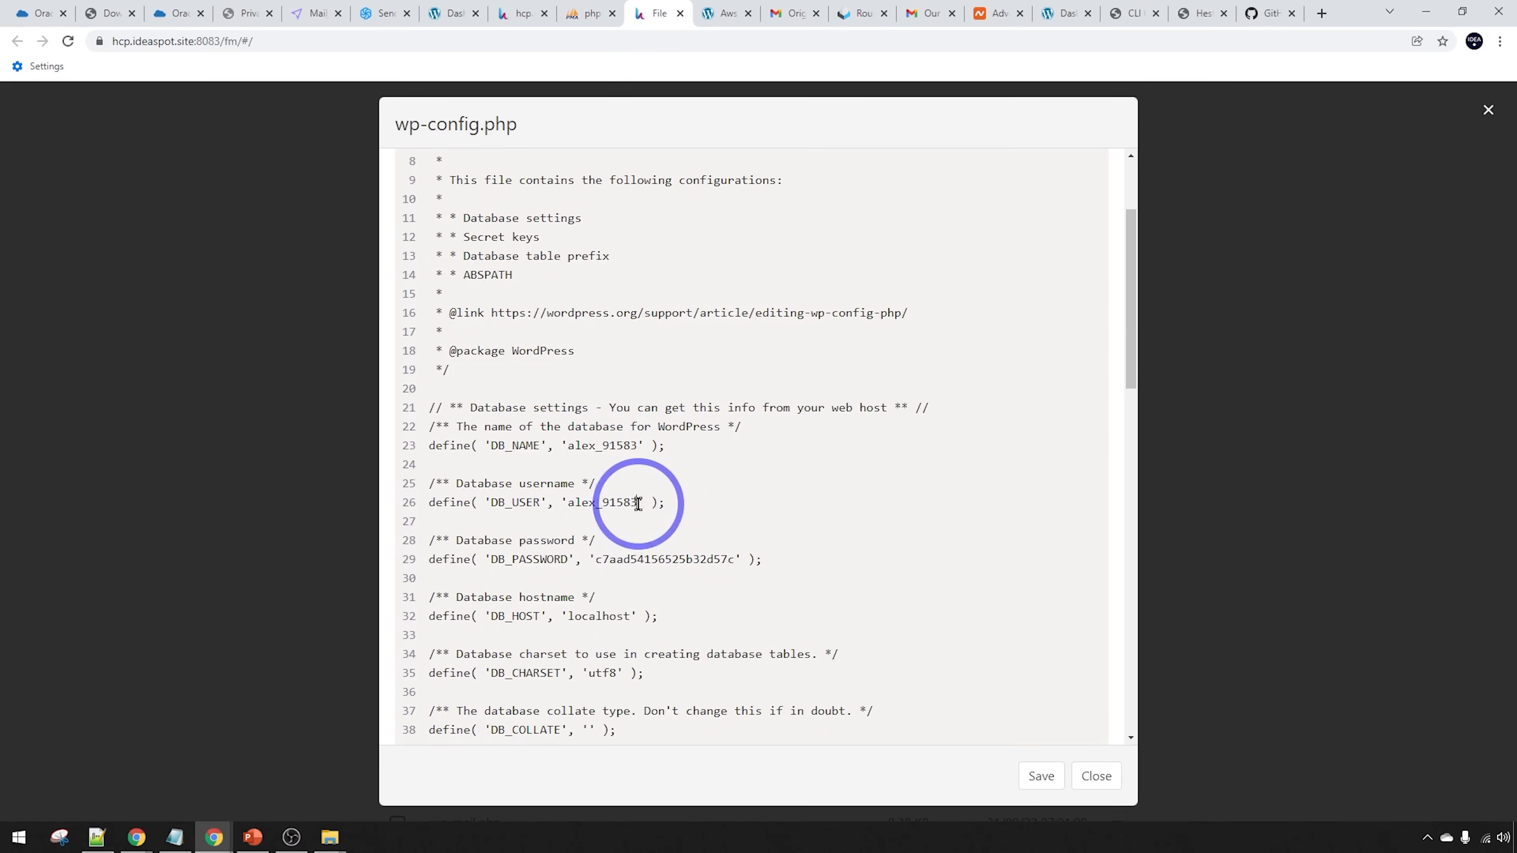
{"action": "left_click_drag", "start_coordinate": [637, 502], "coordinate": [566, 502]}
{"action": "key", "text": "ctrl+c"}
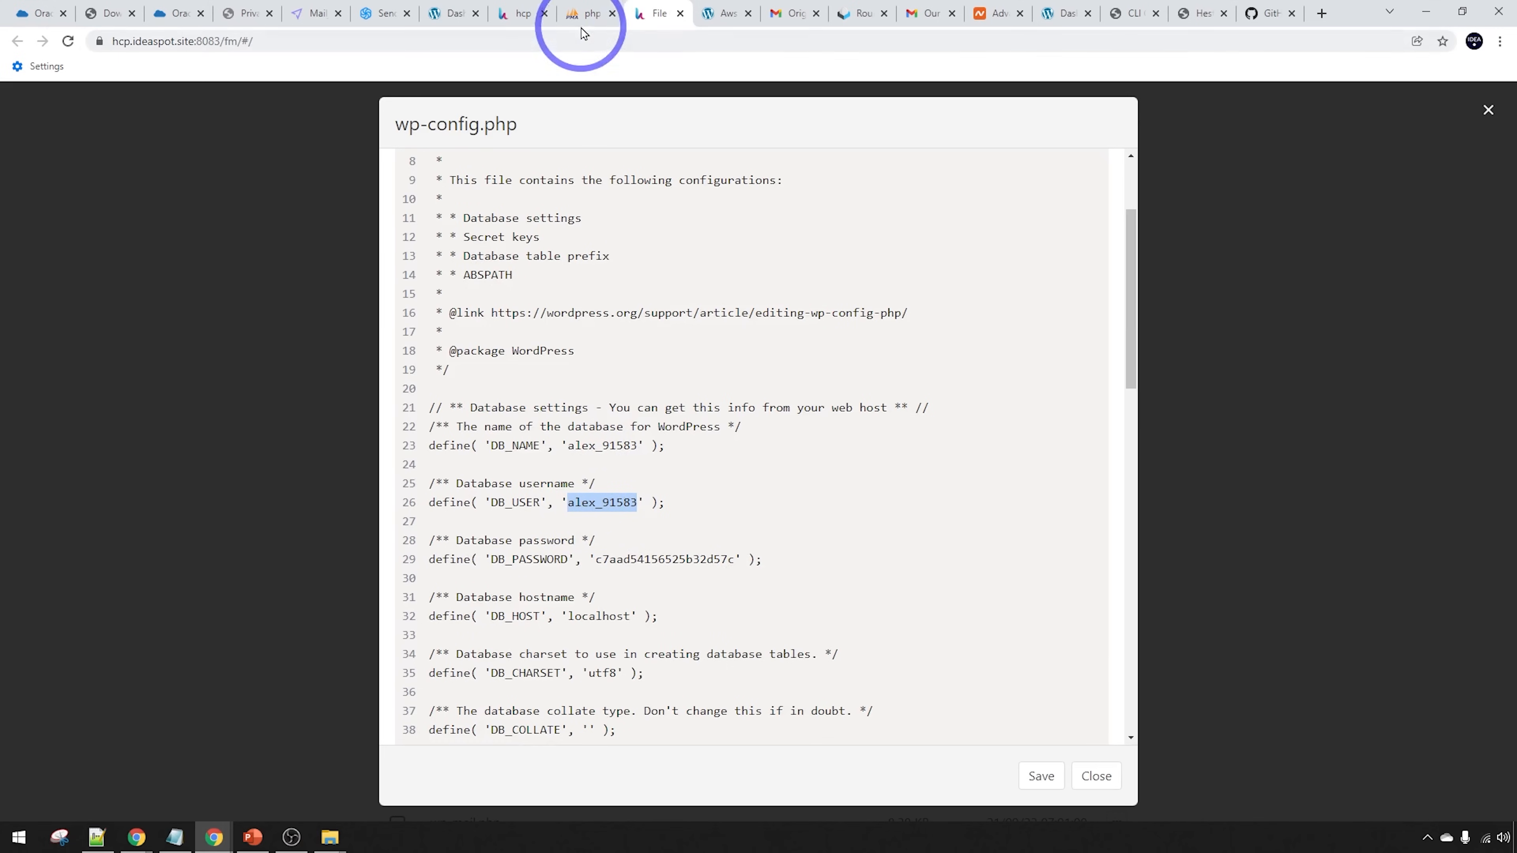
{"action": "left_click", "coordinate": [593, 8]}
{"action": "left_click", "coordinate": [742, 329]}
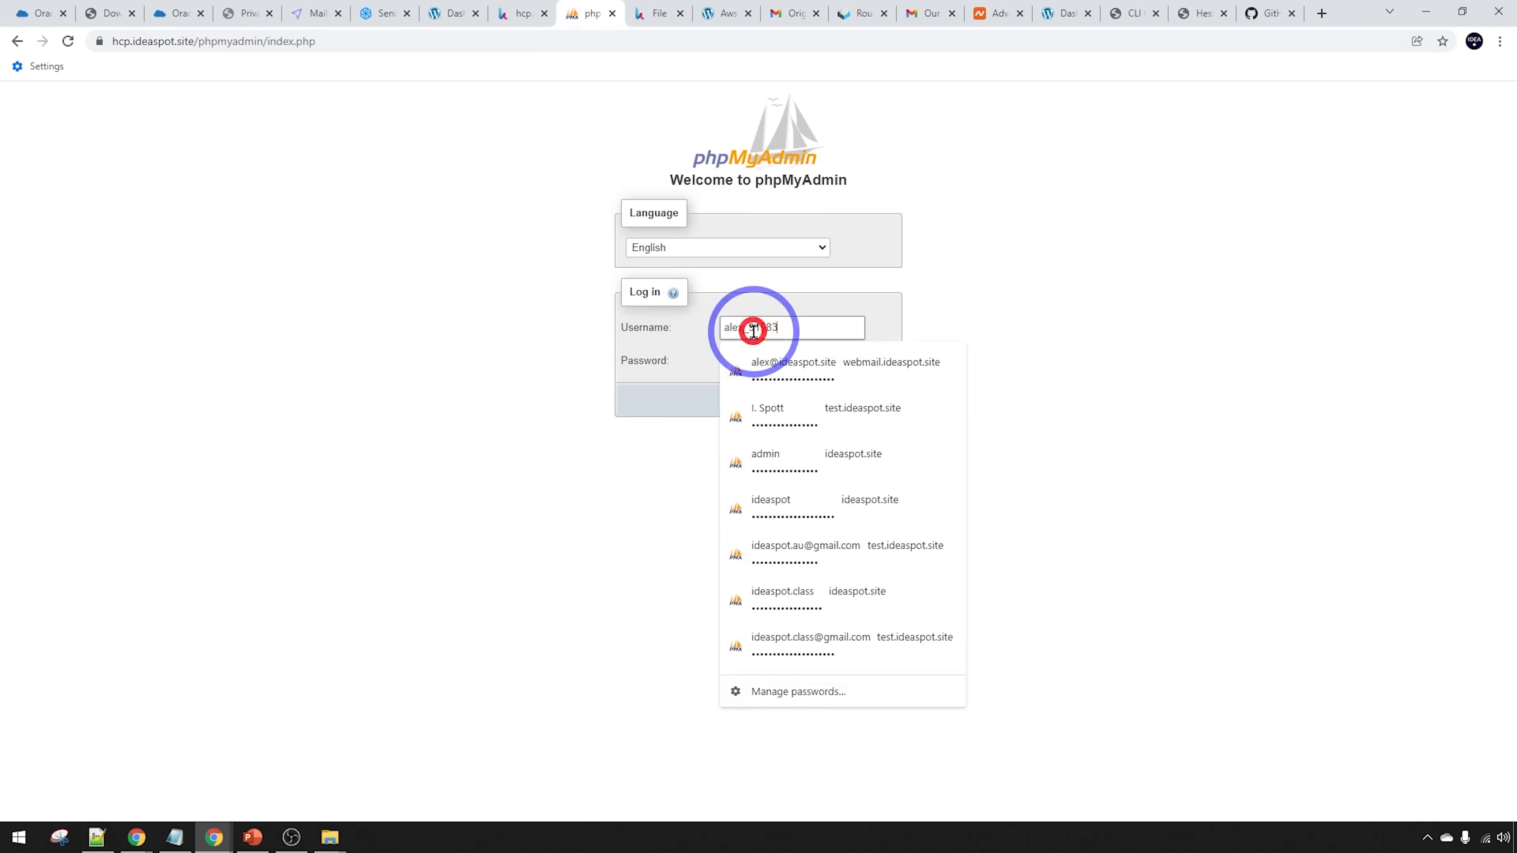
{"action": "key", "text": "ctrl+v"}
Copy the DB_PASSWORD value from wp-config.php into phpMyAdmin's Password field
{"action": "left_click", "coordinate": [650, 11]}
{"action": "double_click", "coordinate": [678, 559]}
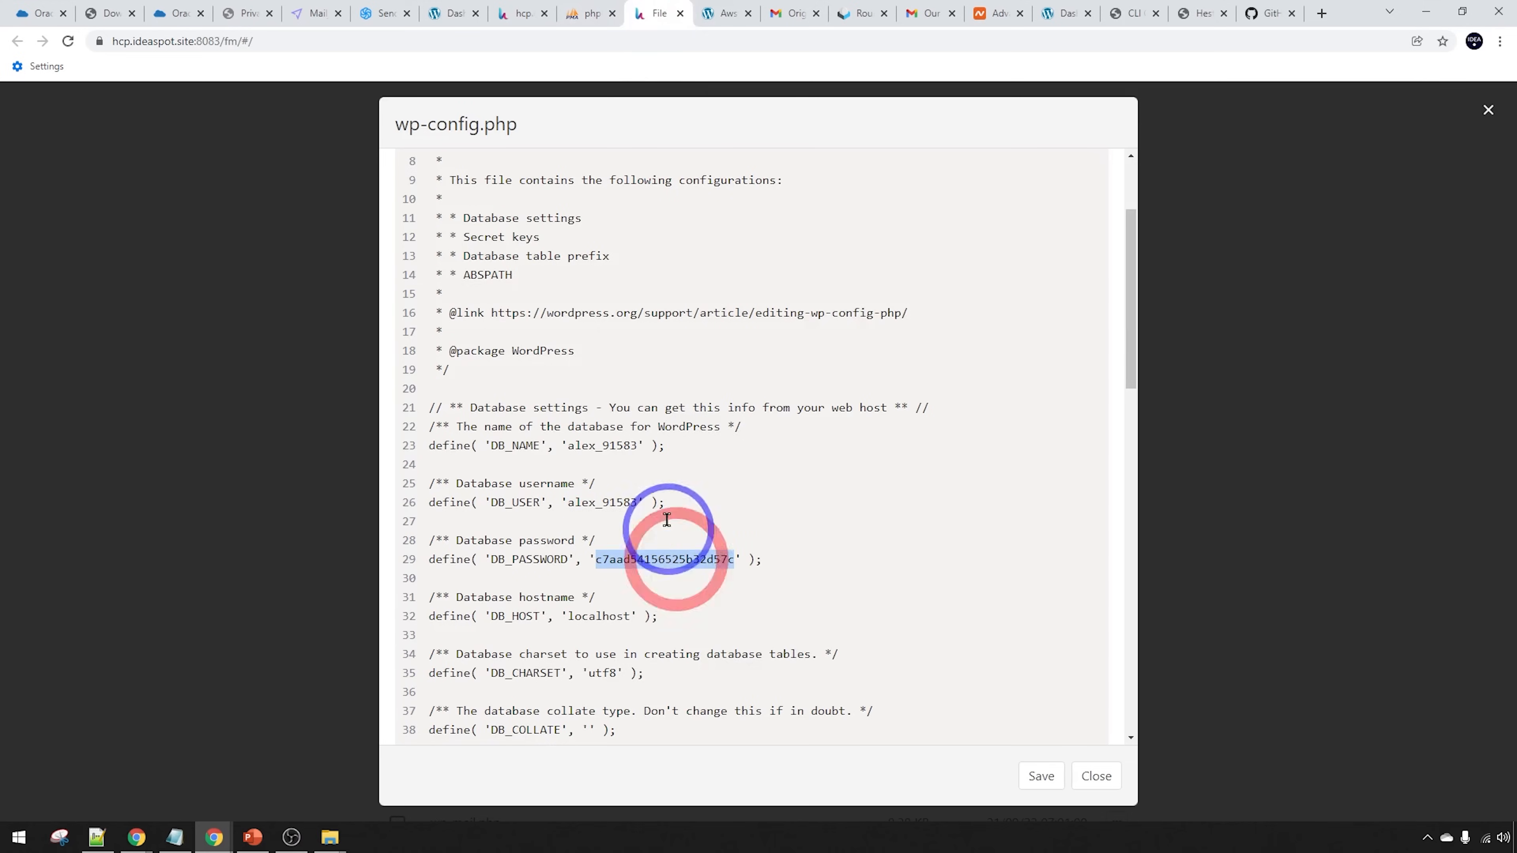
{"action": "left_click", "coordinate": [588, 11]}
{"action": "left_click", "coordinate": [732, 355]}
{"action": "key", "text": "ctrl+v"}
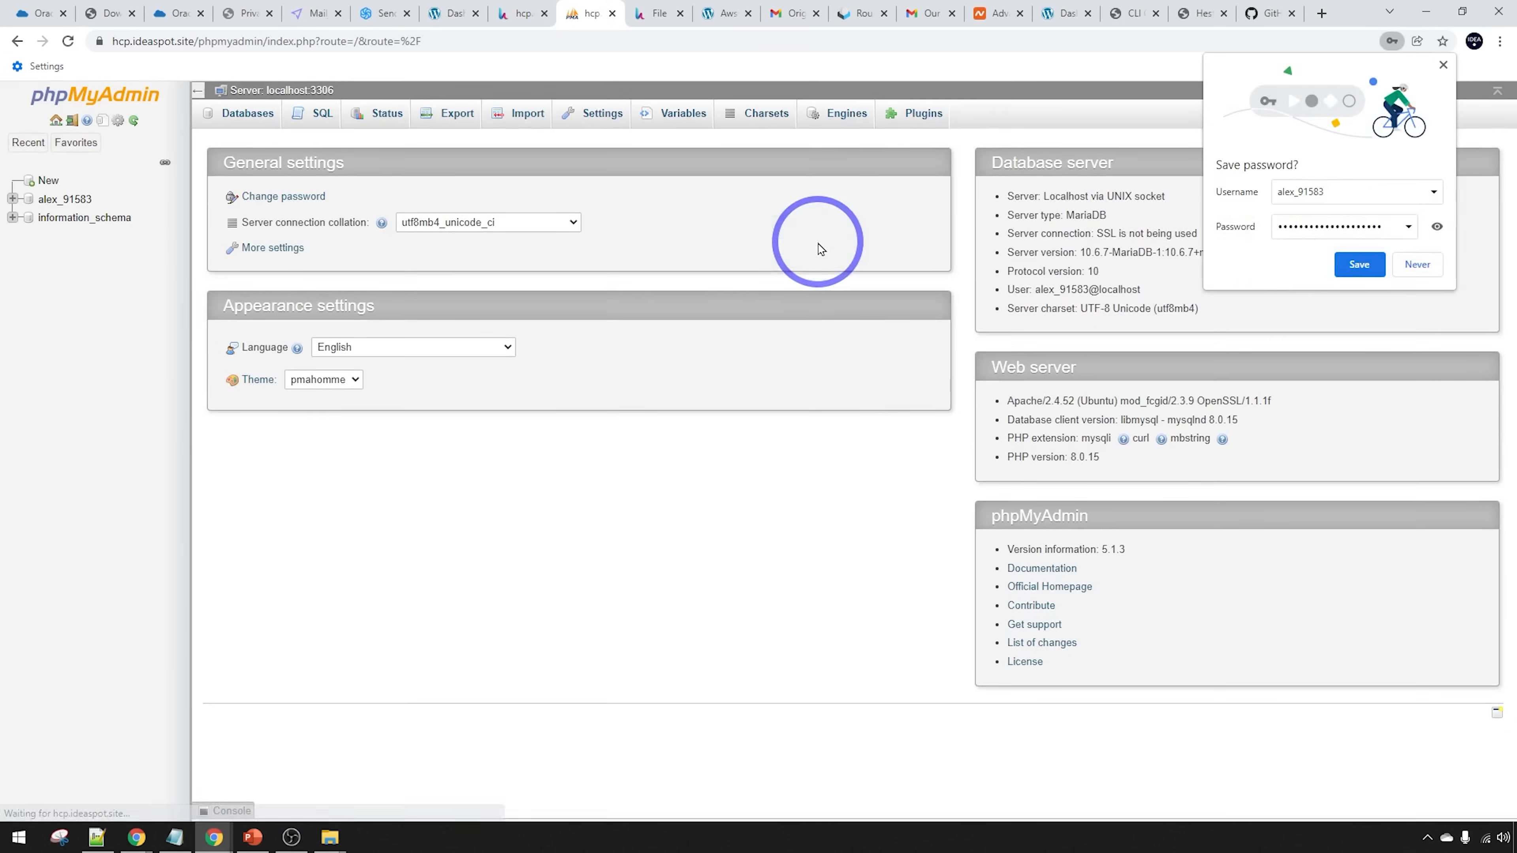
Dismiss the save-password prompt, browse the wp_options table rows, then go back to Hestia
{"action": "left_click", "coordinate": [1354, 264]}
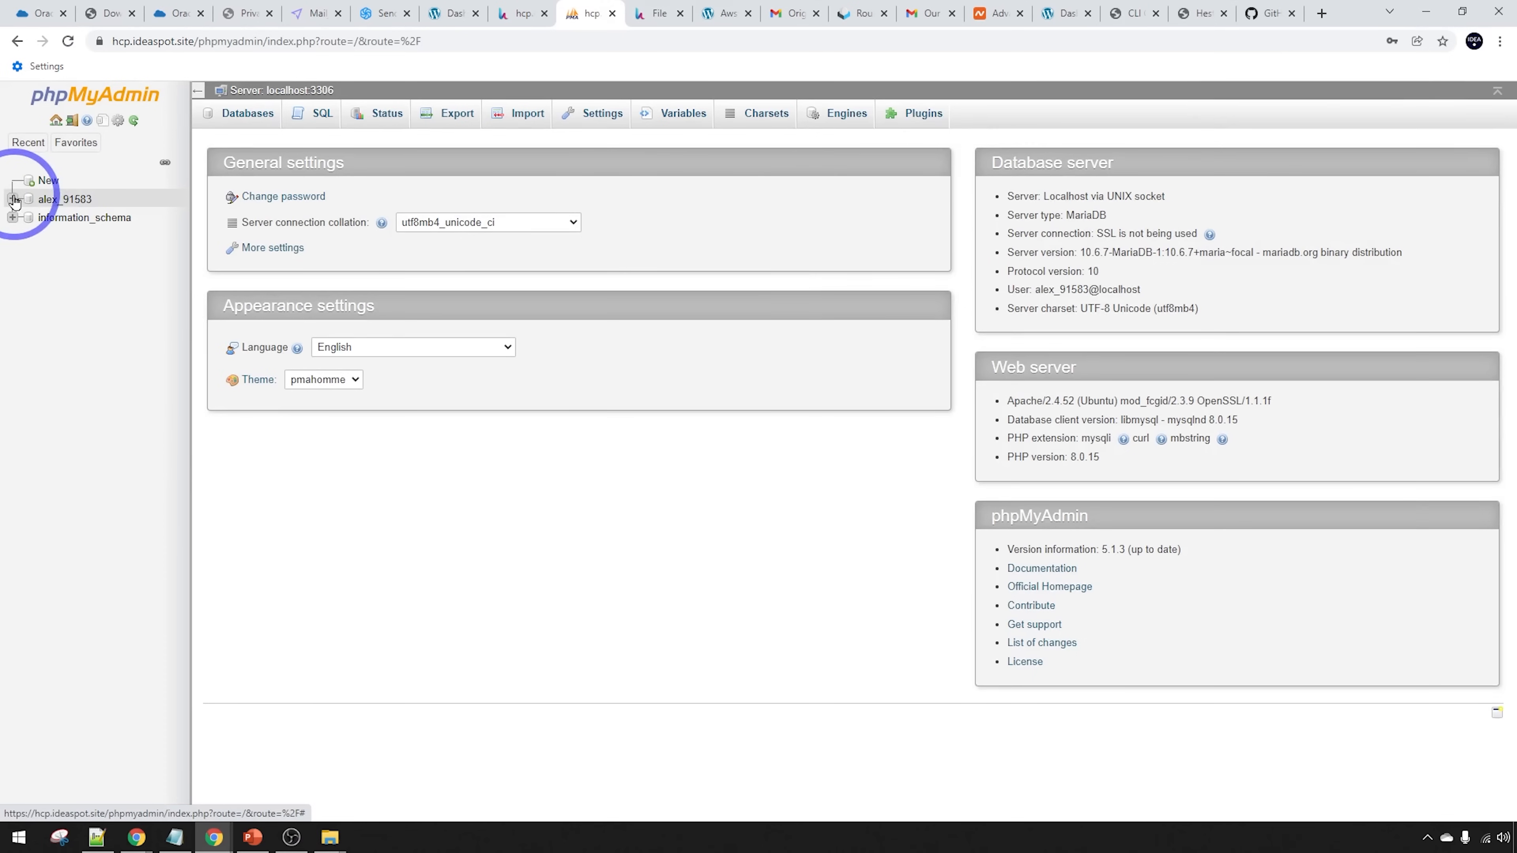
{"action": "left_click", "coordinate": [43, 203]}
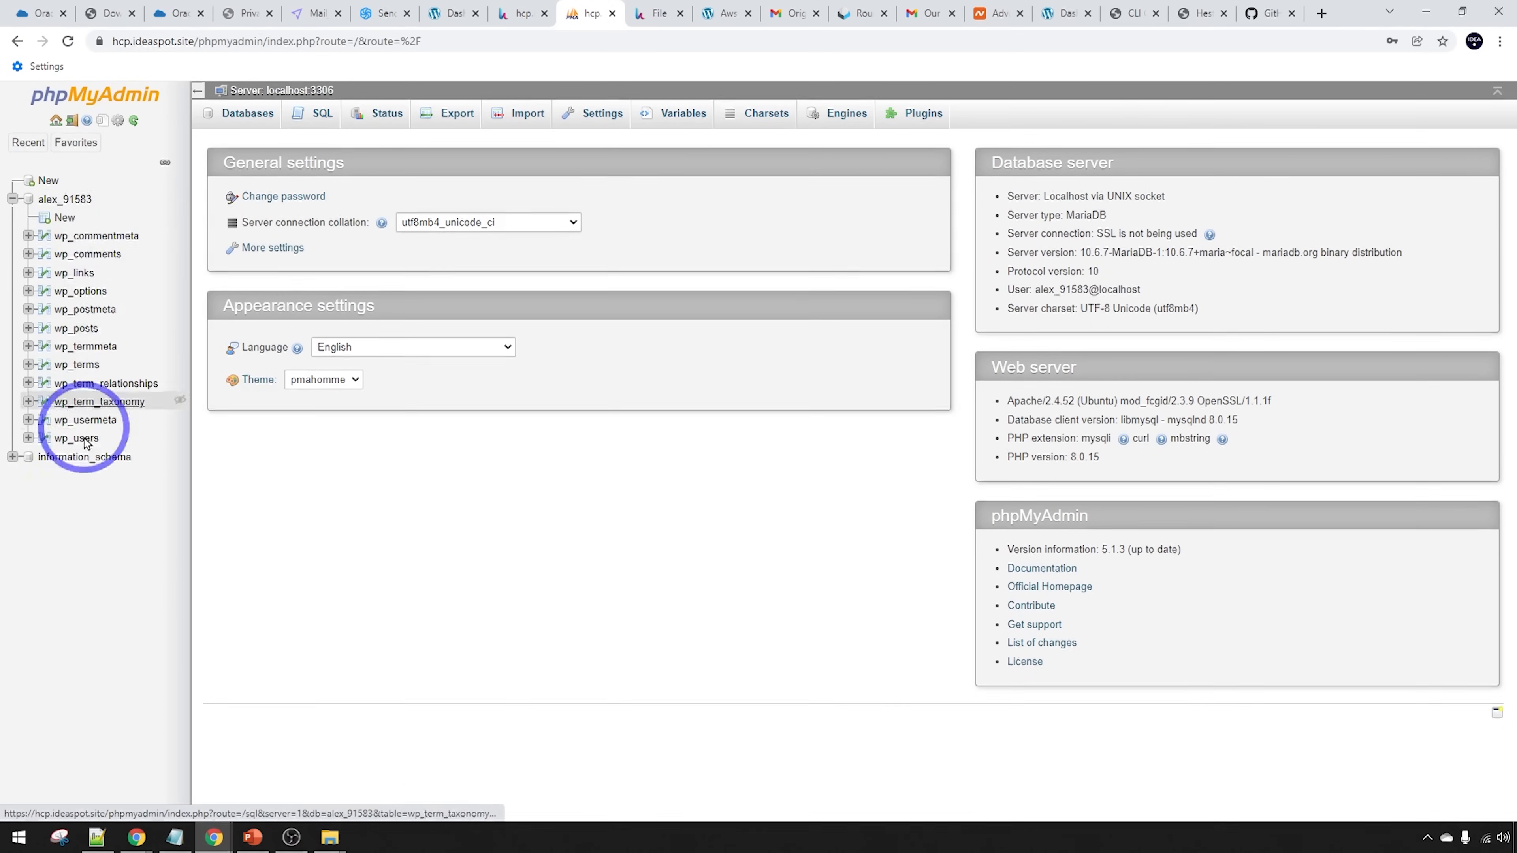
{"action": "left_click", "coordinate": [78, 292]}
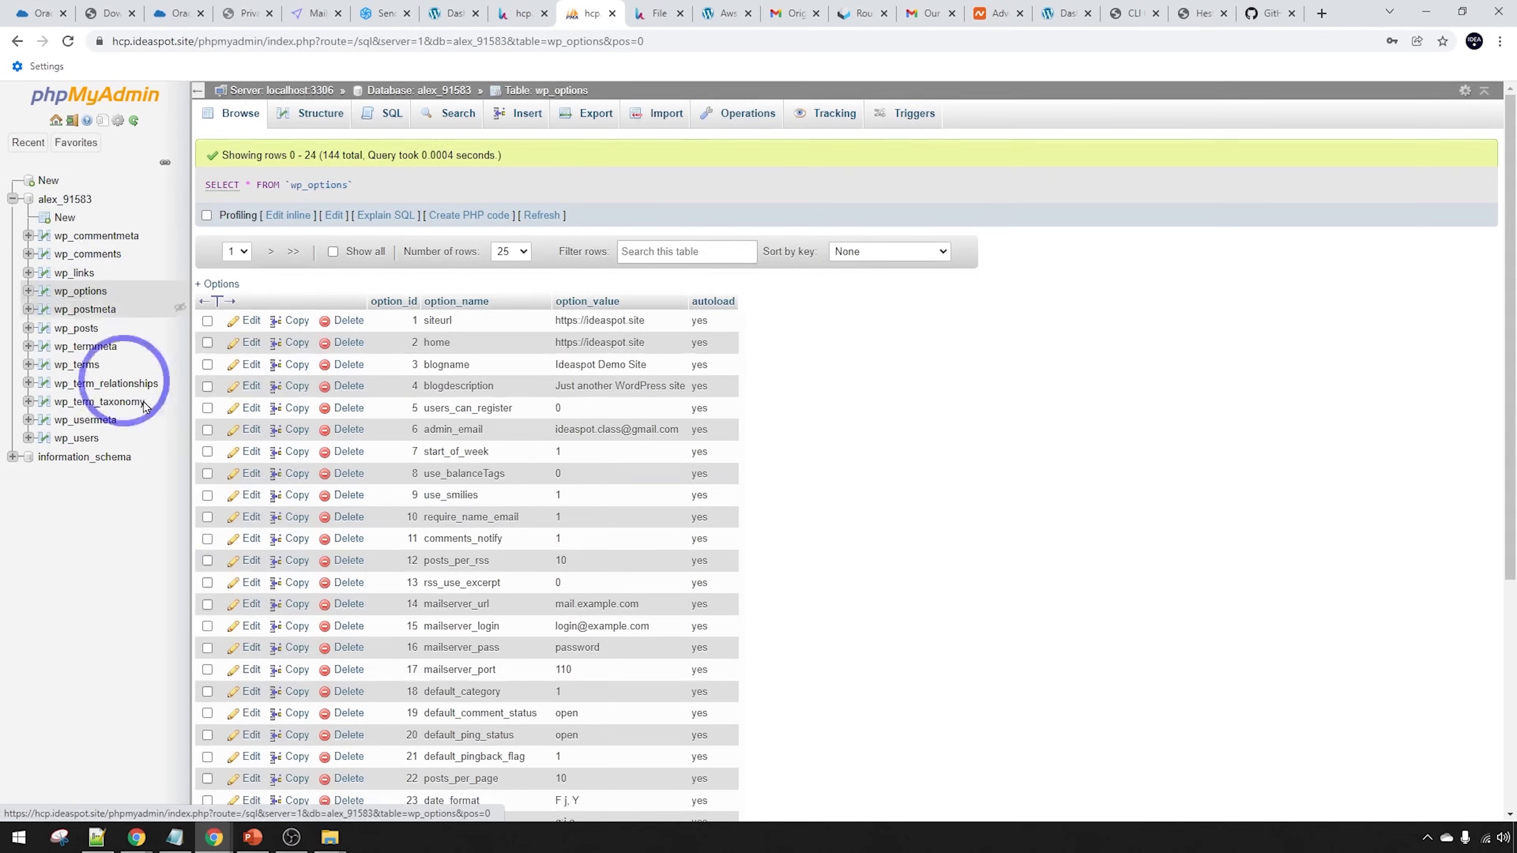
{"action": "key", "text": "ctrl+shift+Tab"}
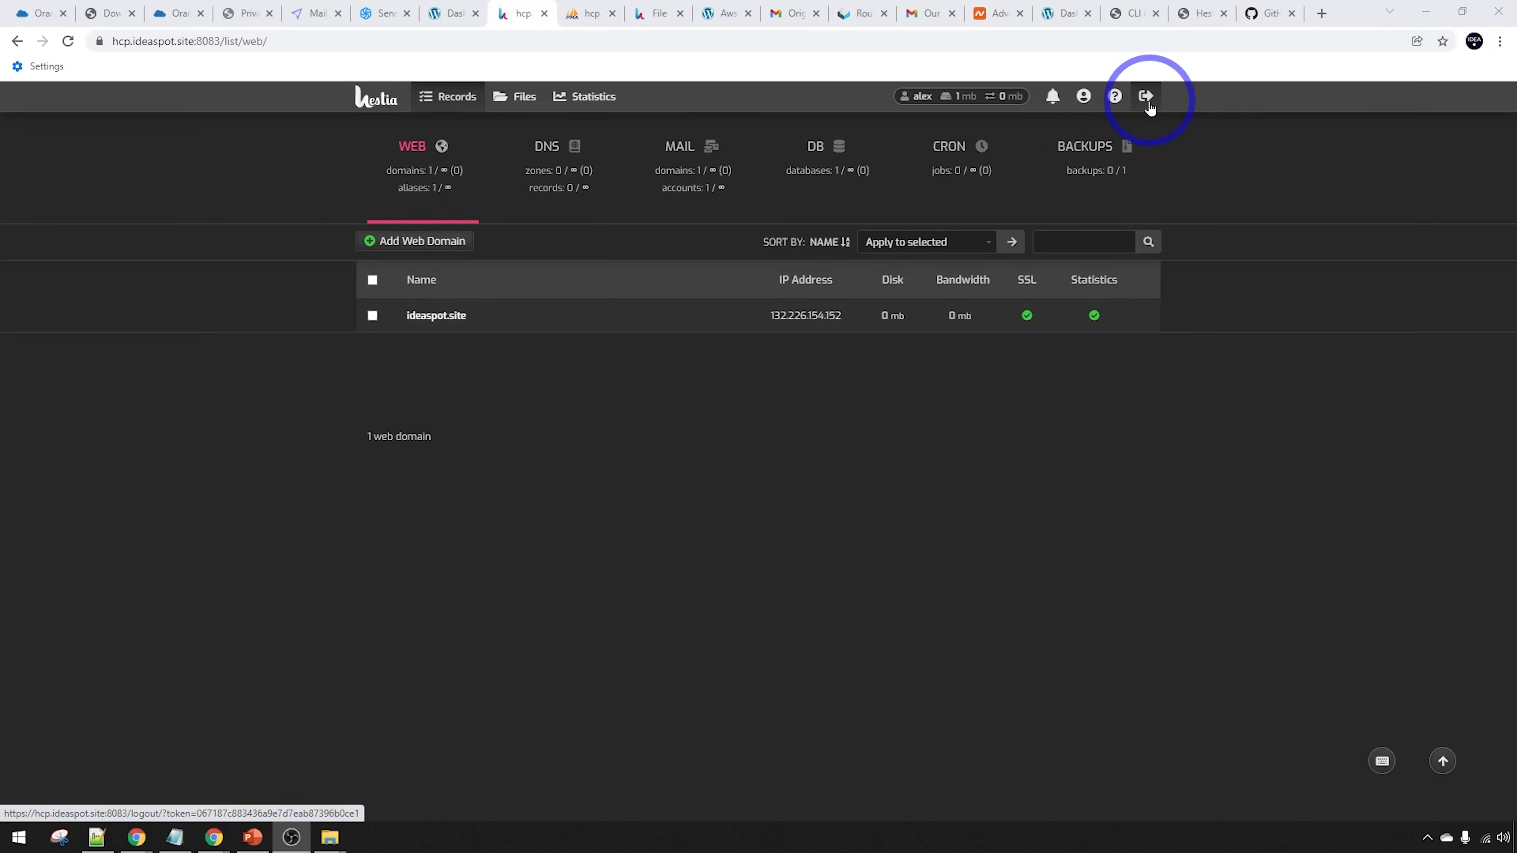
Sign out and log back in as admin using the saved username and password
{"action": "left_click", "coordinate": [1146, 97]}
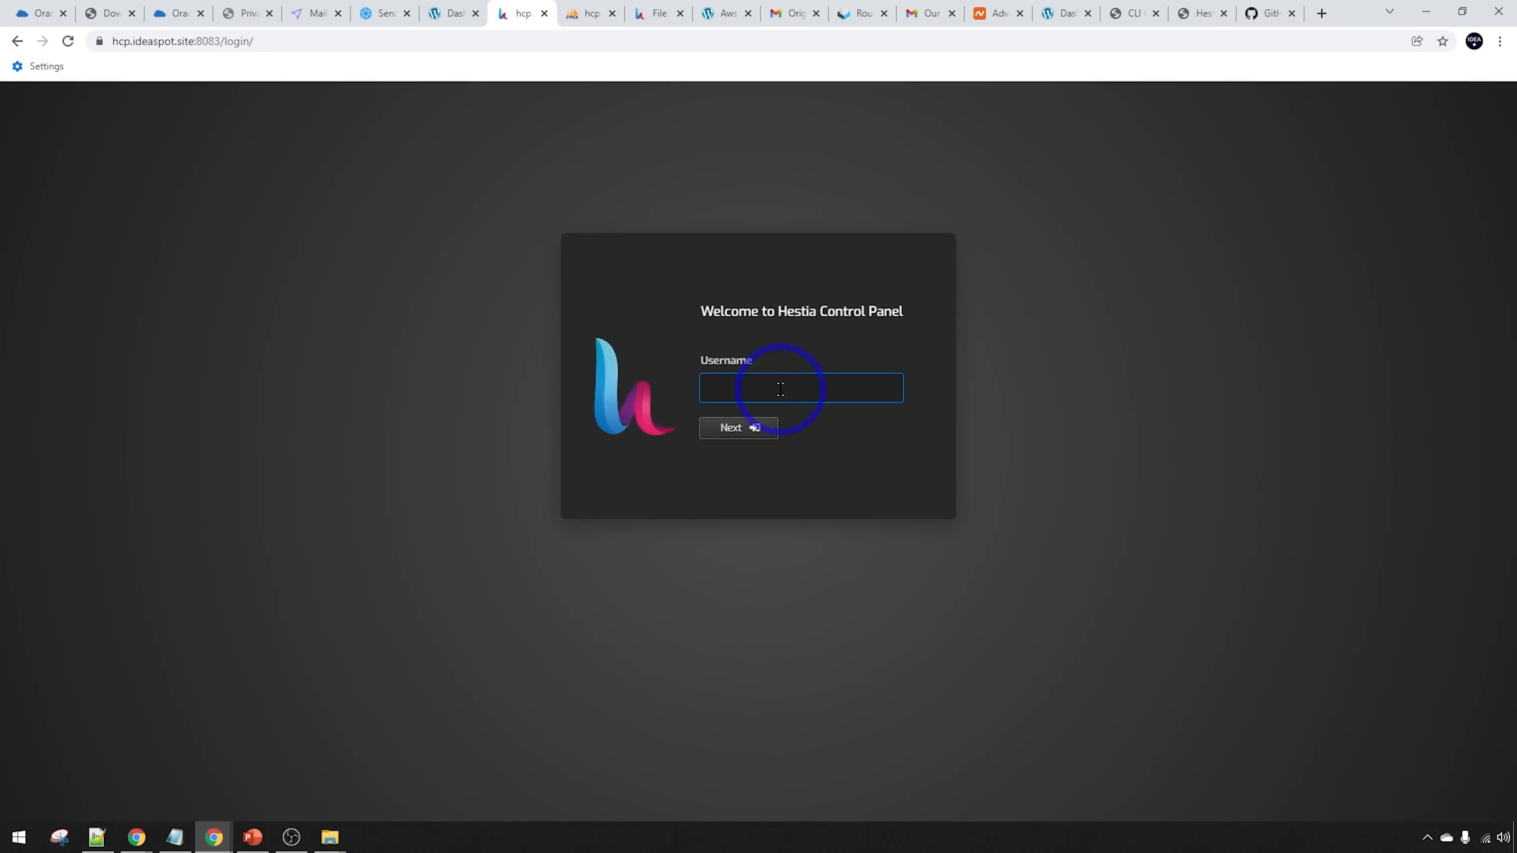
{"action": "left_click", "coordinate": [780, 389]}
{"action": "left_click", "coordinate": [740, 453]}
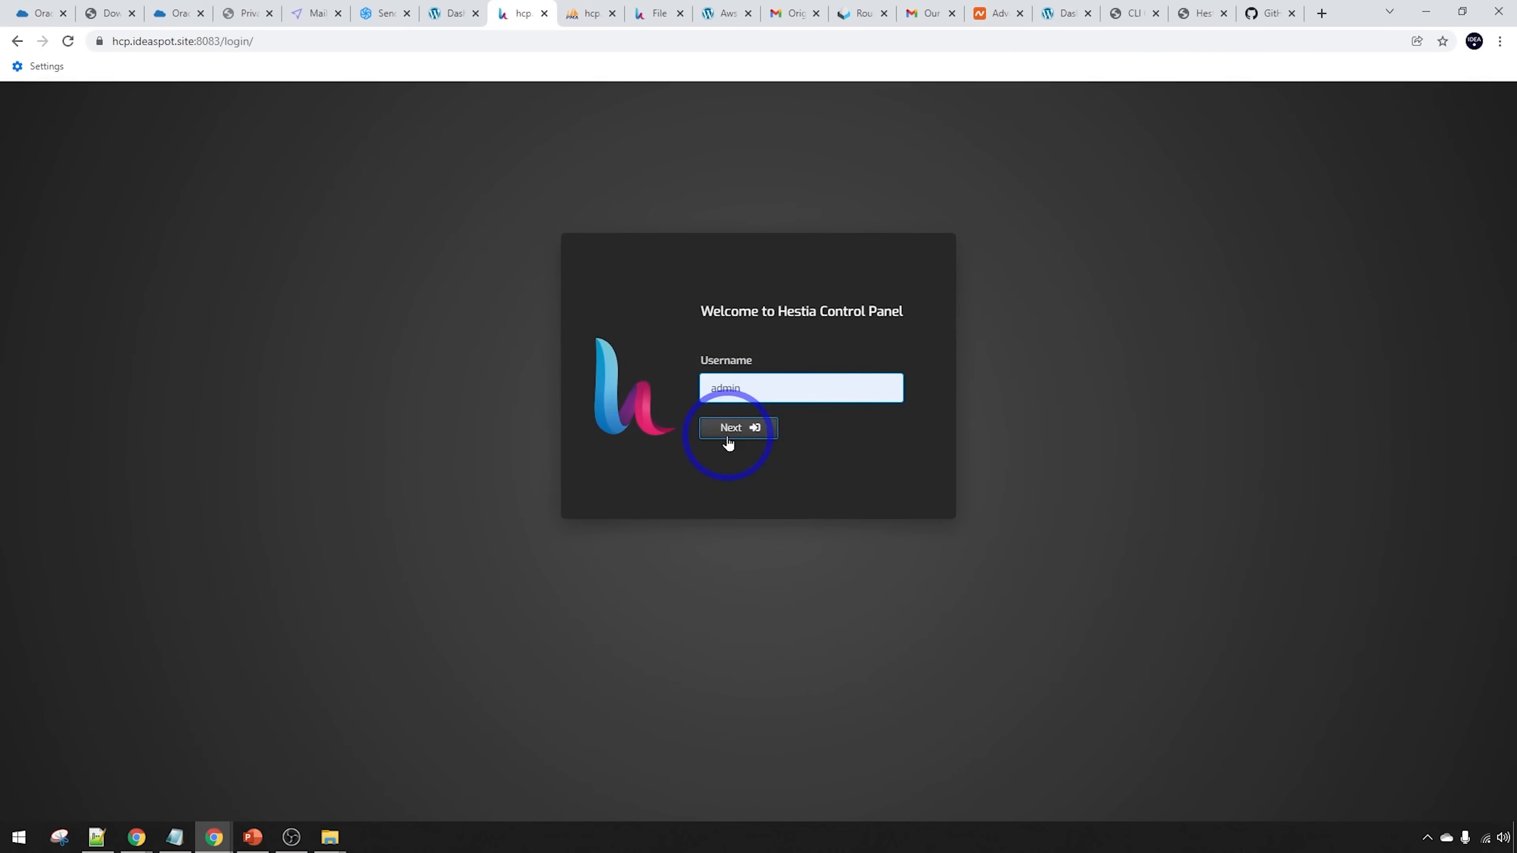
{"action": "left_click", "coordinate": [743, 395]}
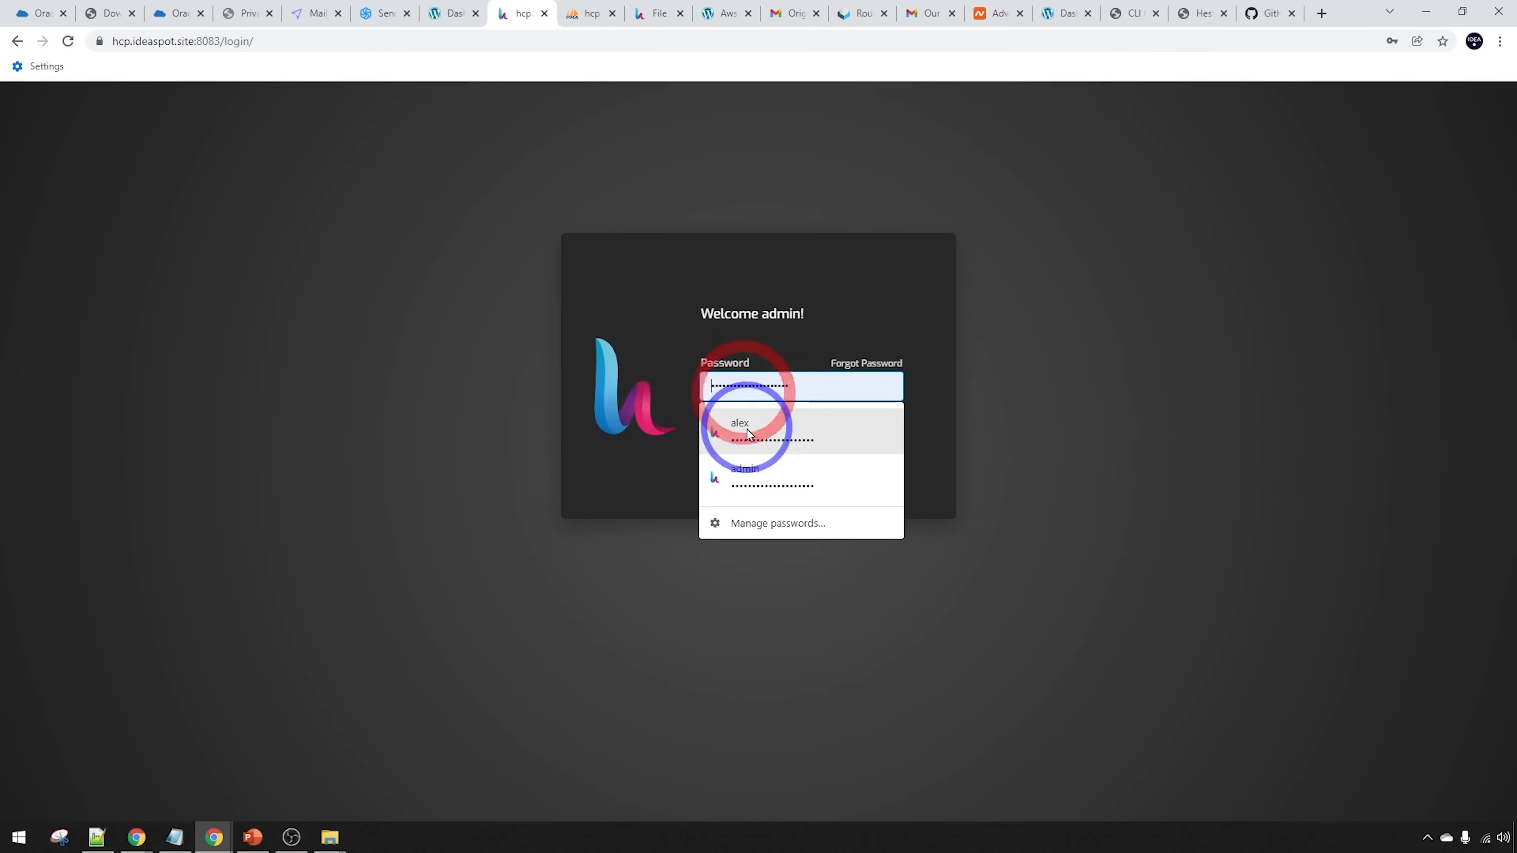
{"action": "left_click", "coordinate": [735, 485]}
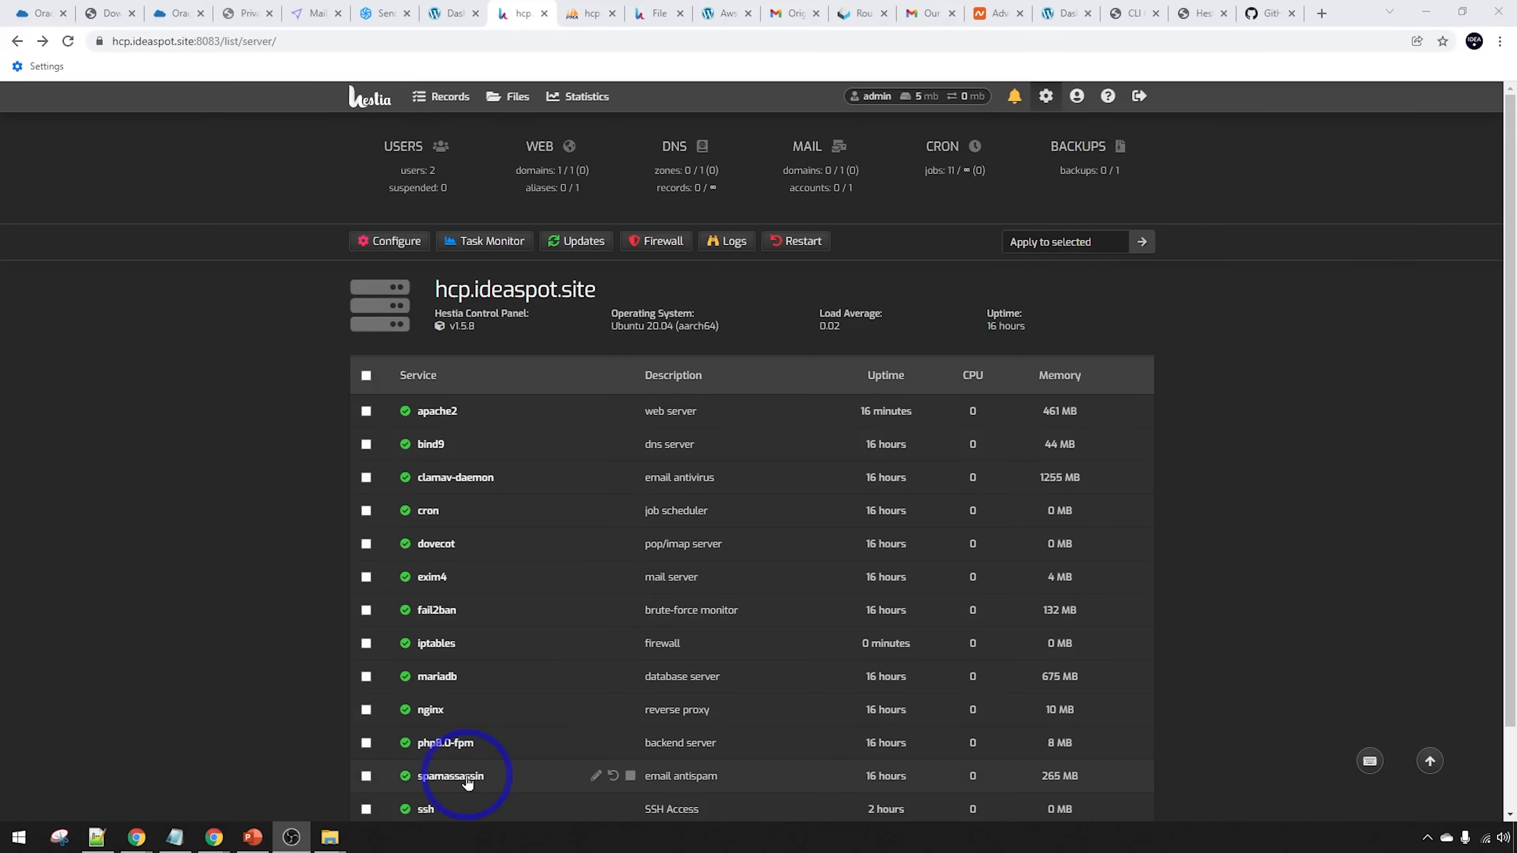
Scroll the server services list down to vsftpd and back up
{"action": "scroll", "coordinate": [425, 778], "scroll_direction": "down", "scroll_amount": 1}
{"action": "scroll", "coordinate": [424, 780], "scroll_direction": "down", "scroll_amount": 1}
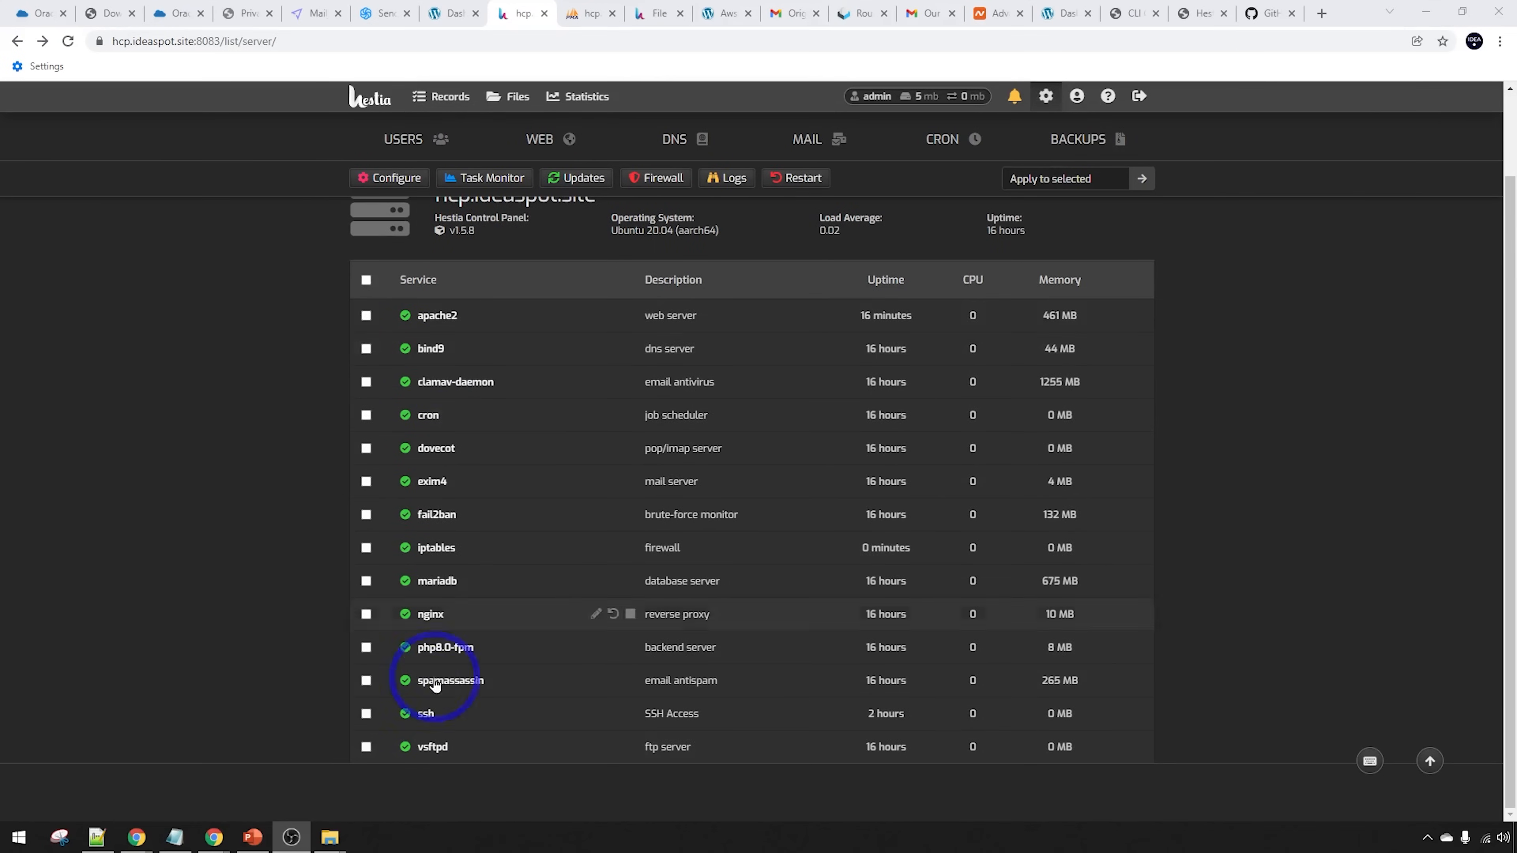
{"action": "scroll", "coordinate": [400, 681], "scroll_direction": "up", "scroll_amount": 1}
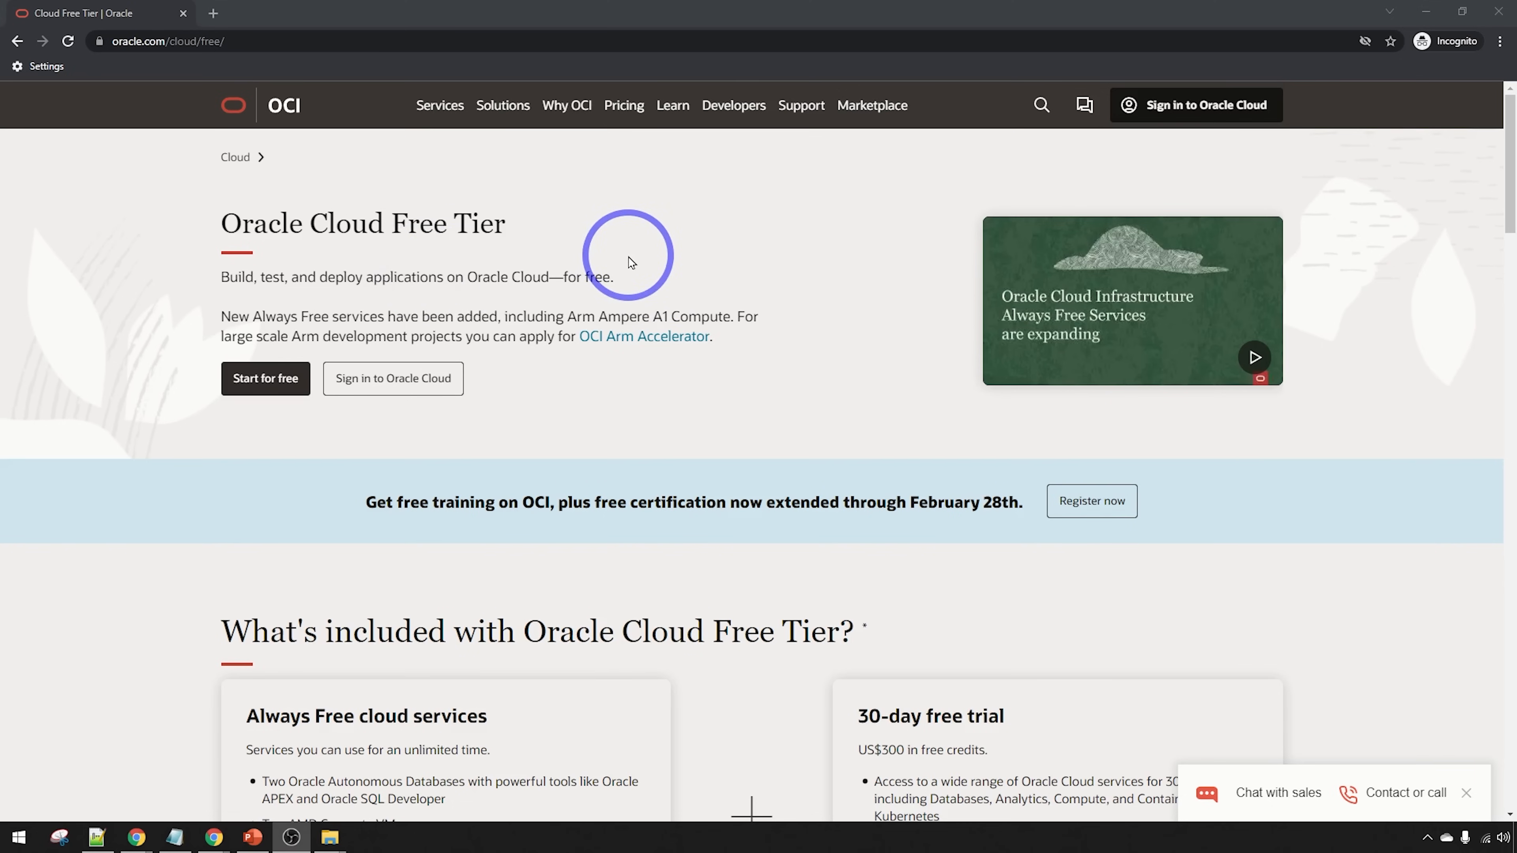
Scroll the Free Tier page past the AWS comparison to the Always Free services section
{"action": "scroll", "coordinate": [701, 265], "scroll_direction": "down", "scroll_amount": 6}
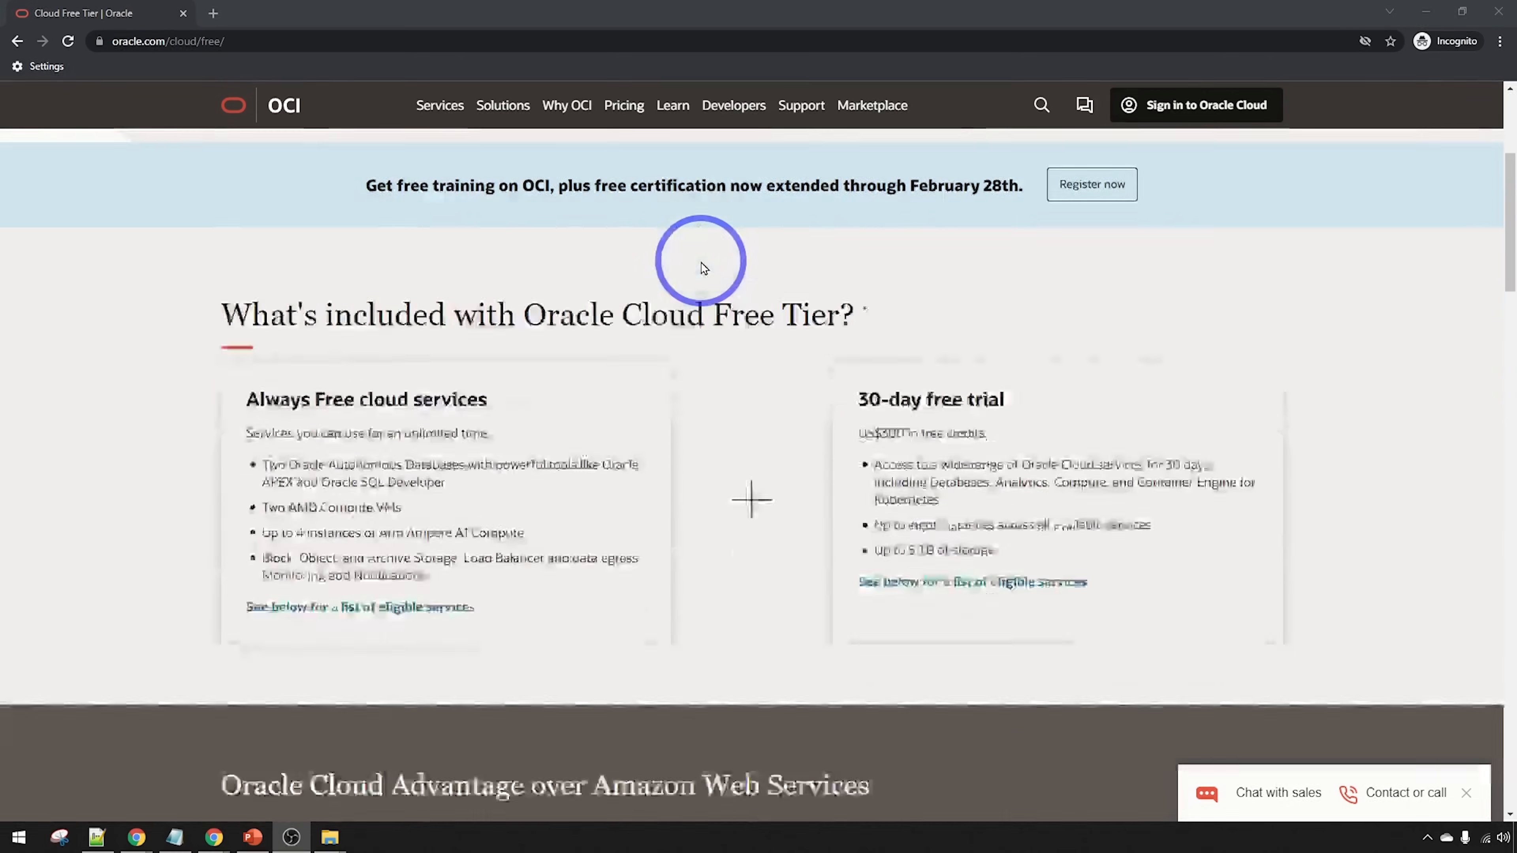
{"action": "scroll", "coordinate": [704, 267], "scroll_direction": "up", "scroll_amount": 2}
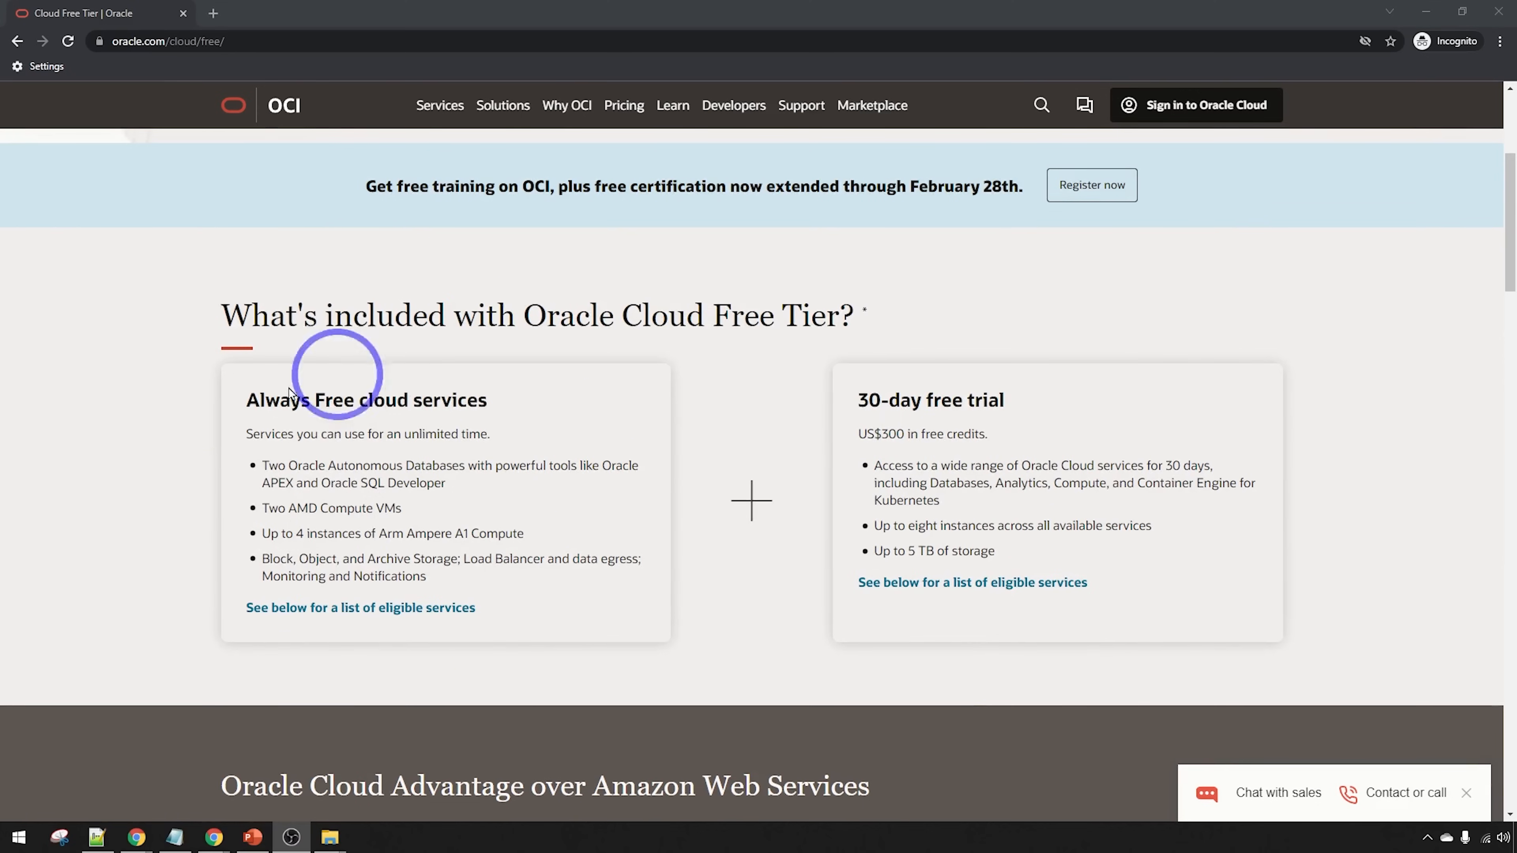
{"action": "scroll", "coordinate": [413, 478], "scroll_direction": "down", "scroll_amount": 2}
{"action": "scroll", "coordinate": [412, 478], "scroll_direction": "down", "scroll_amount": 10}
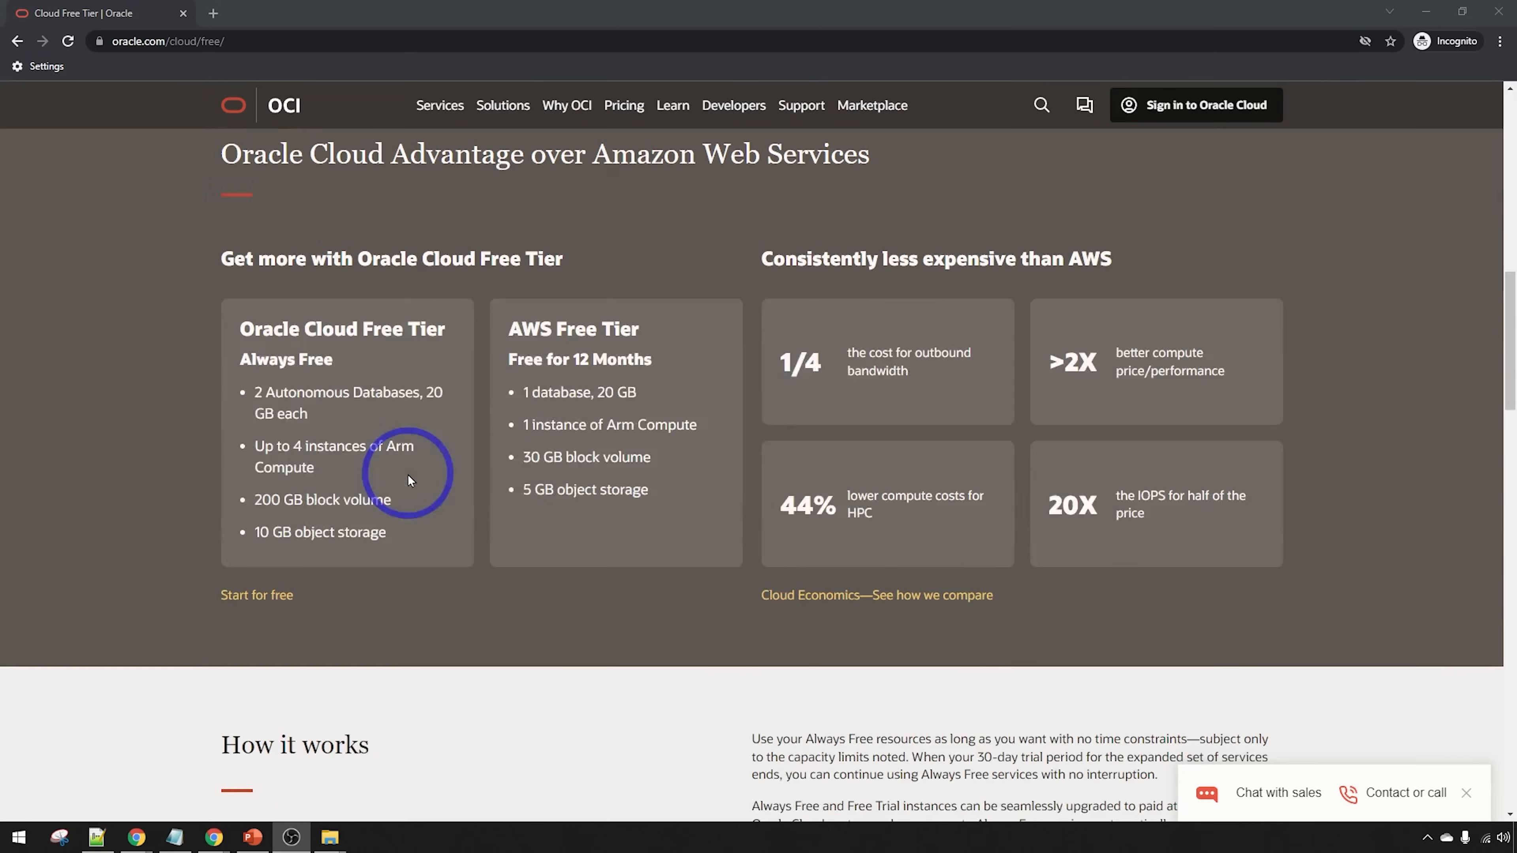
{"action": "scroll", "coordinate": [410, 480], "scroll_direction": "down", "scroll_amount": 8}
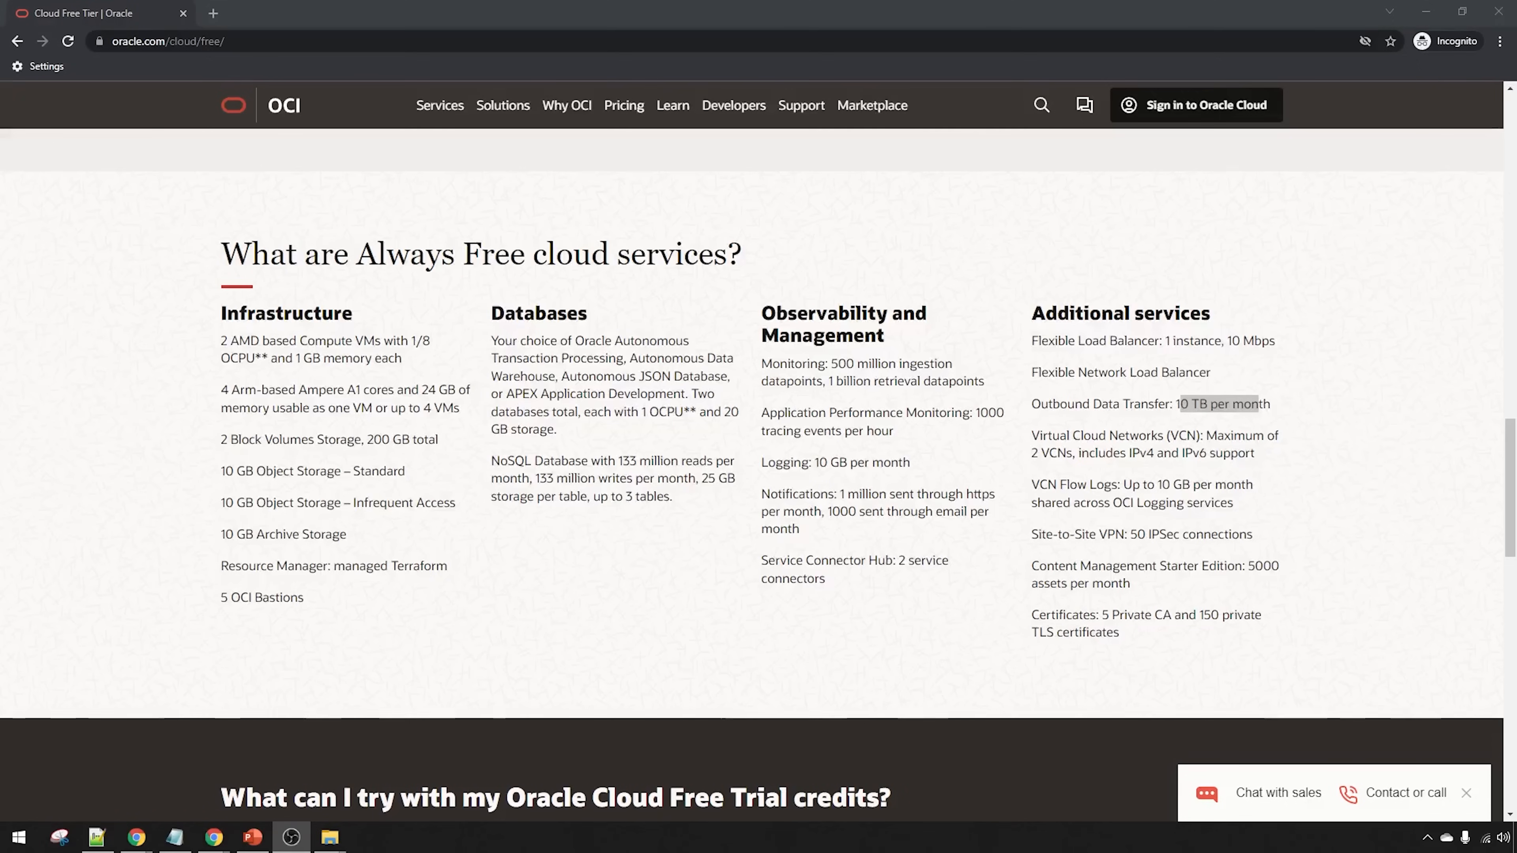
Scroll back up to the top of the Oracle Cloud Free Tier page
{"action": "scroll", "coordinate": [525, 575], "scroll_direction": "up", "scroll_amount": 15}
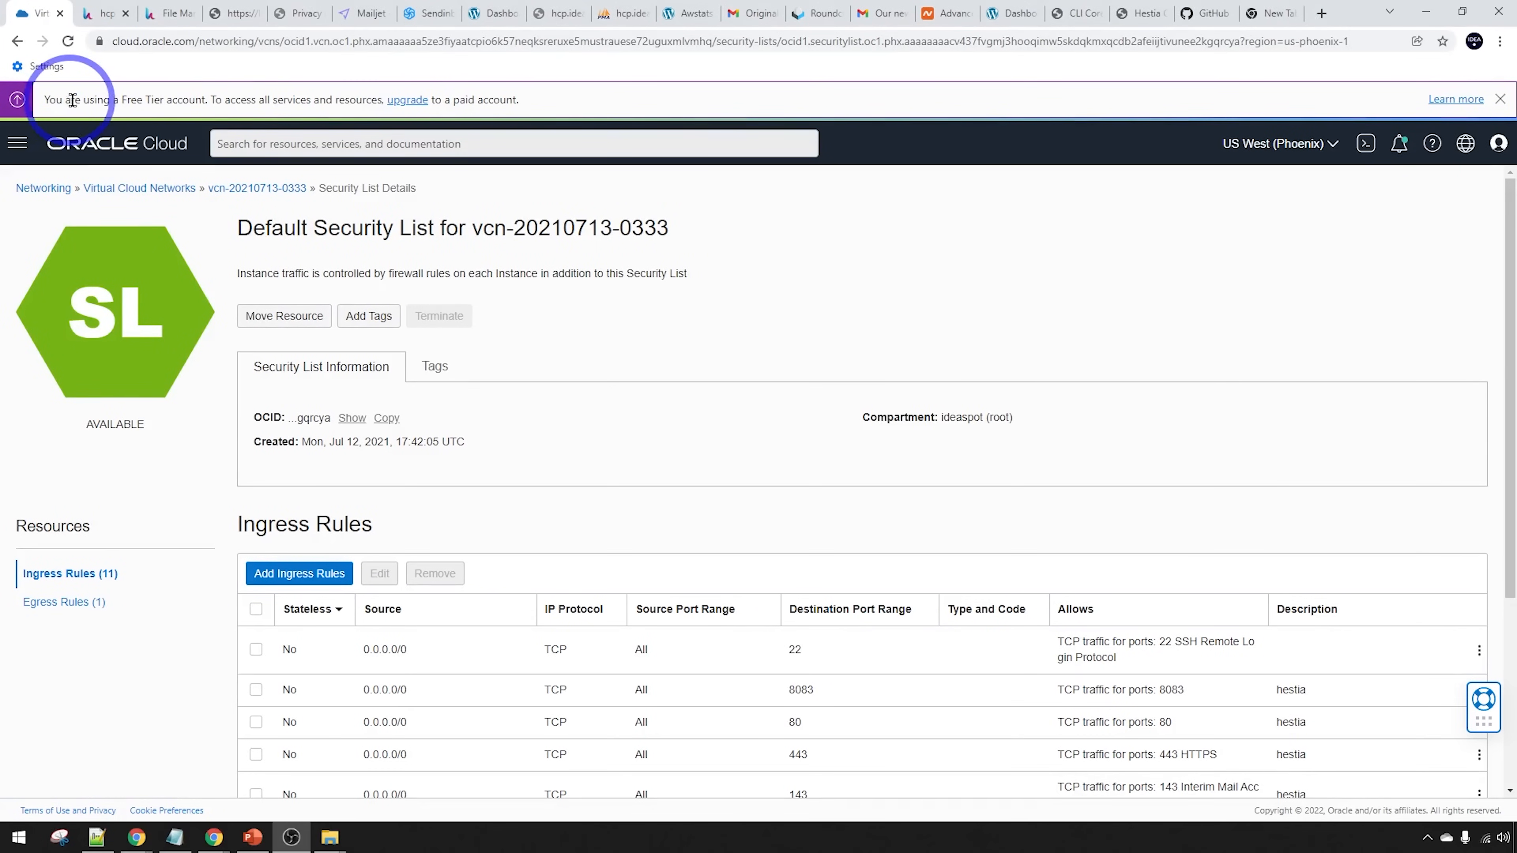
Highlight the 'You are using a Free Tier account' banner, then switch to the Hestia tab
{"action": "left_click_drag", "start_coordinate": [71, 100], "coordinate": [208, 103]}
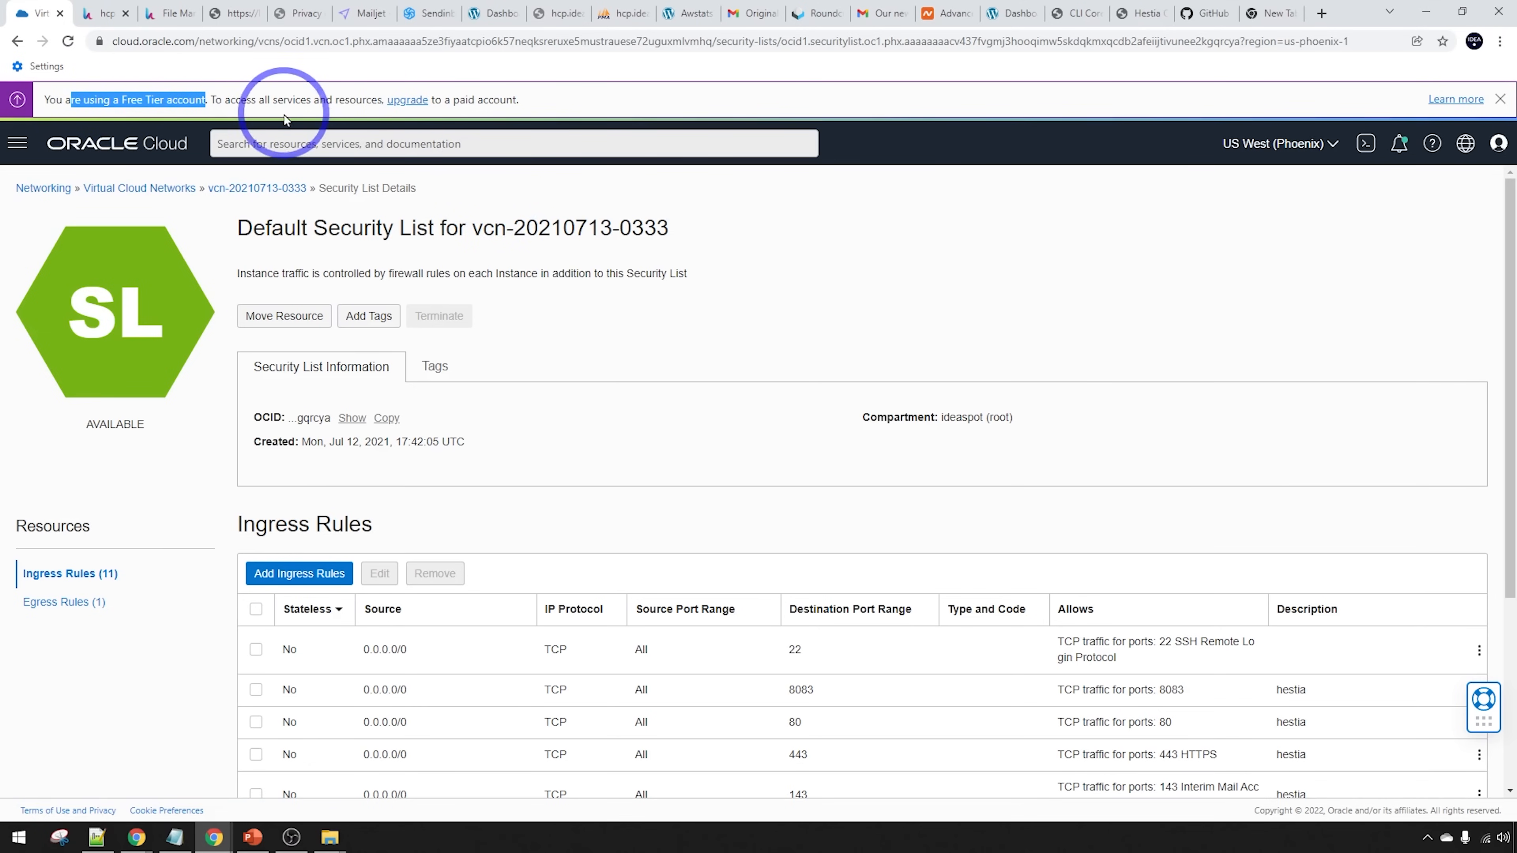
{"action": "key", "text": "ctrl+Tab"}
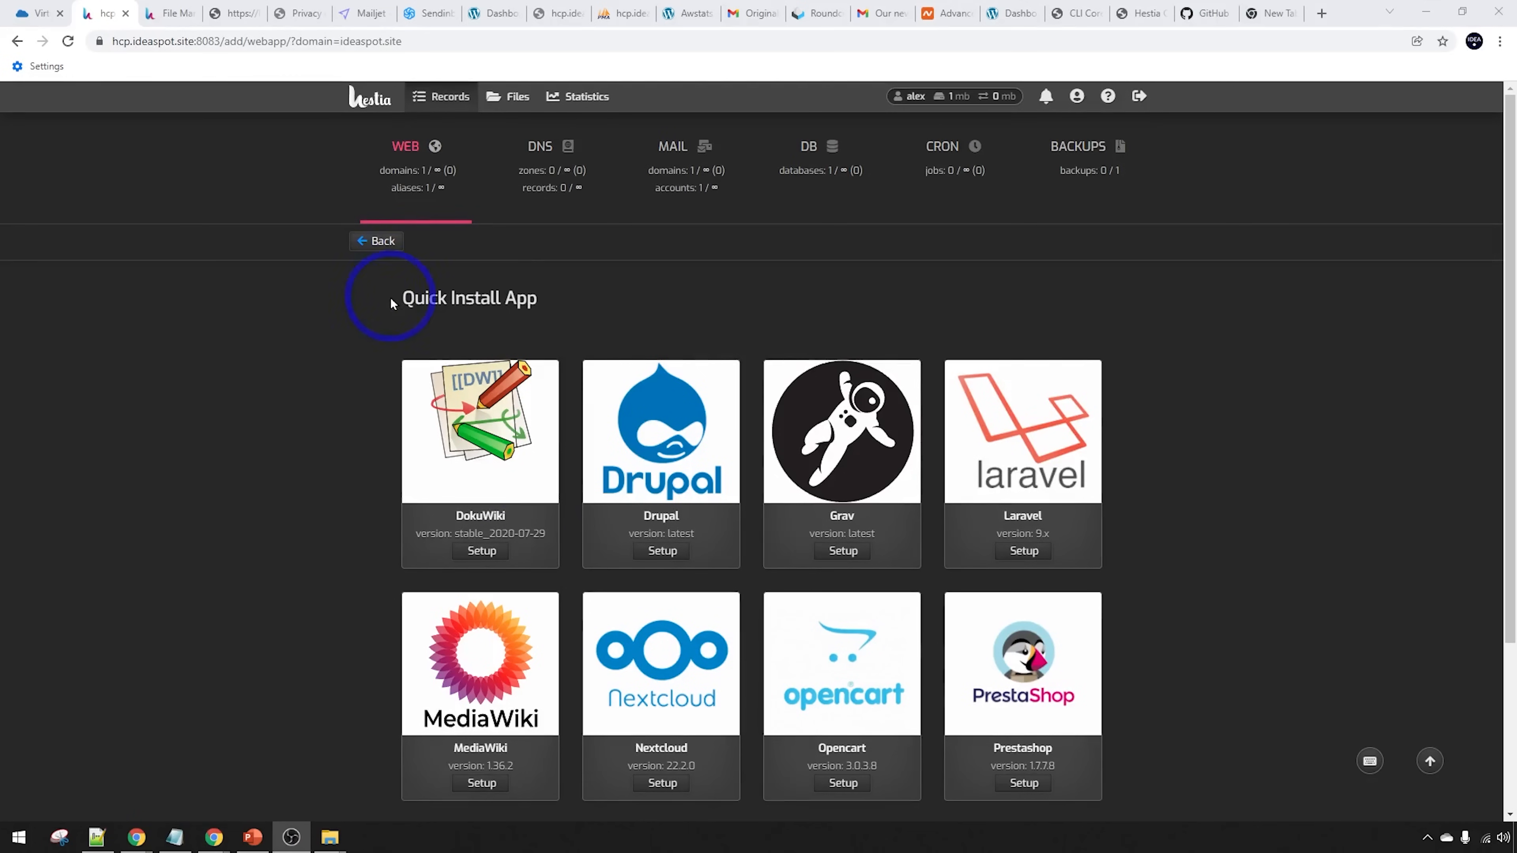
Scroll through the Quick Install app cards from DokuWiki down to WordPress and back
{"action": "scroll", "coordinate": [1164, 564], "scroll_direction": "down", "scroll_amount": 3}
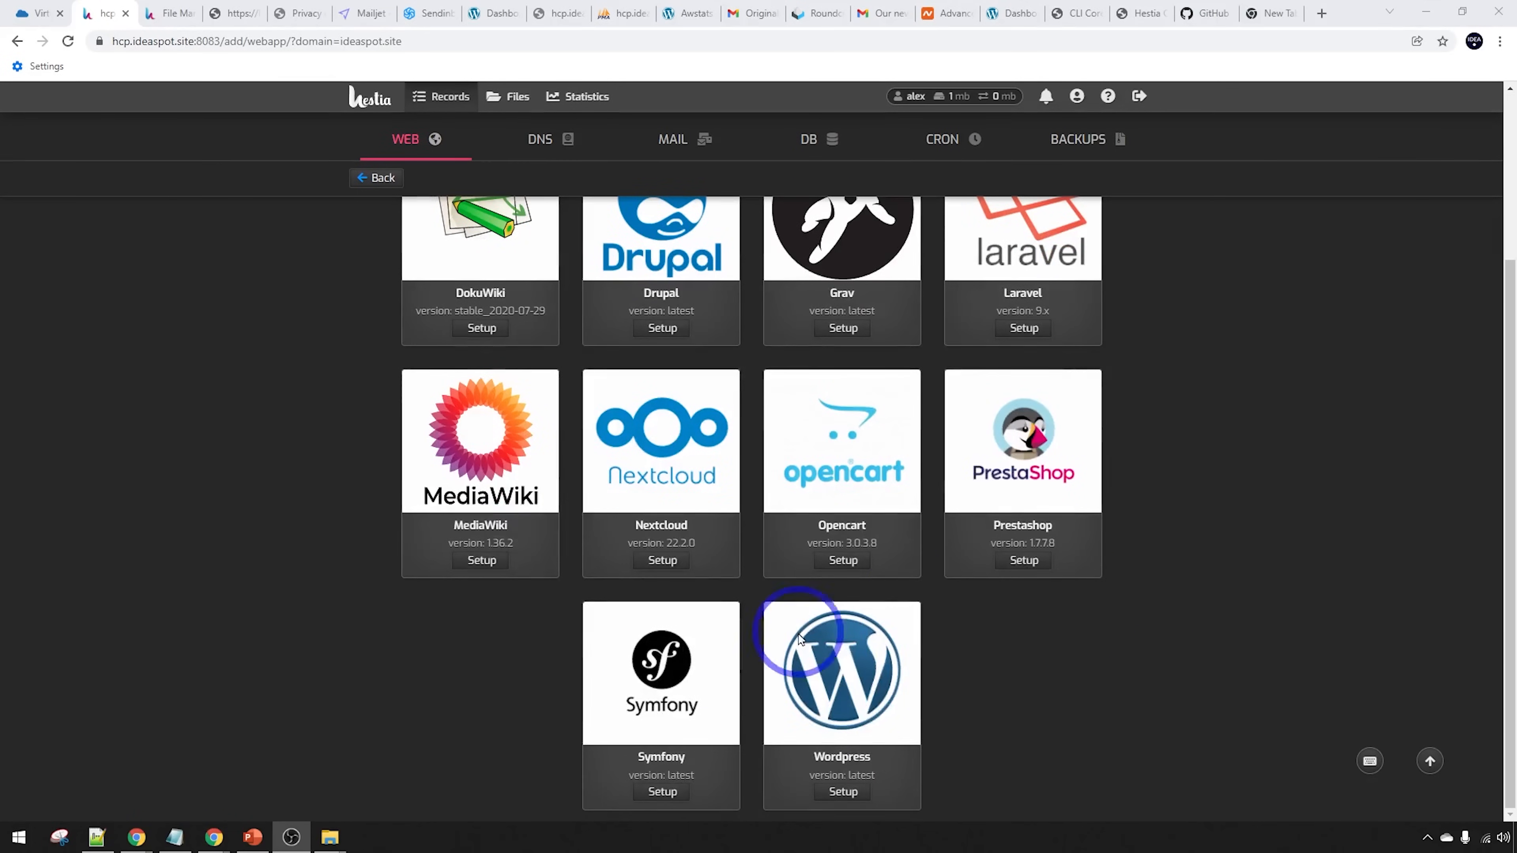
{"action": "scroll", "coordinate": [1124, 754], "scroll_direction": "up", "scroll_amount": 2}
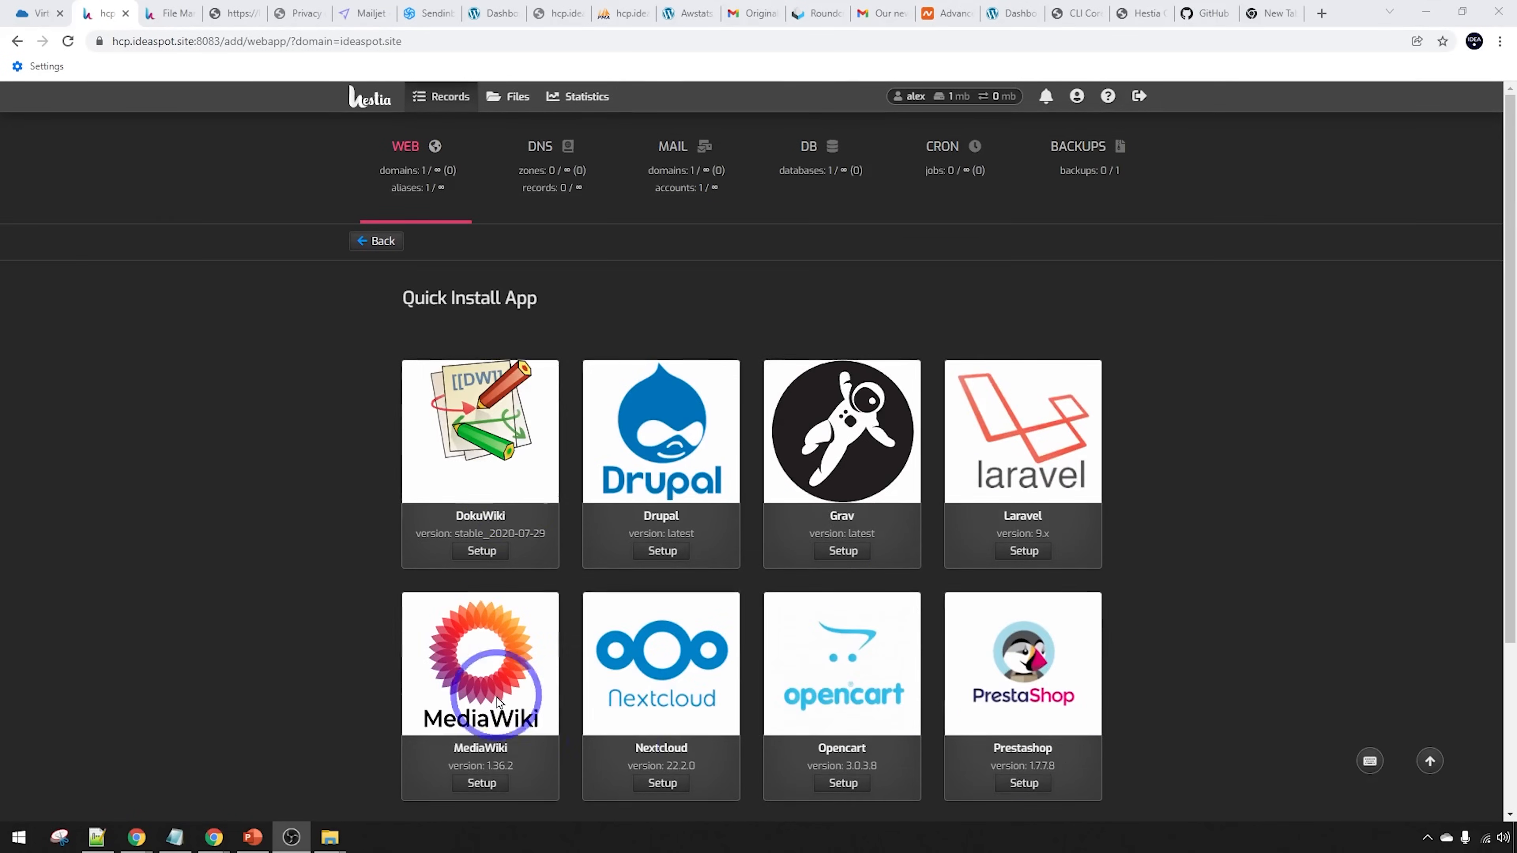
{"action": "scroll", "coordinate": [1320, 644], "scroll_direction": "down", "scroll_amount": 3}
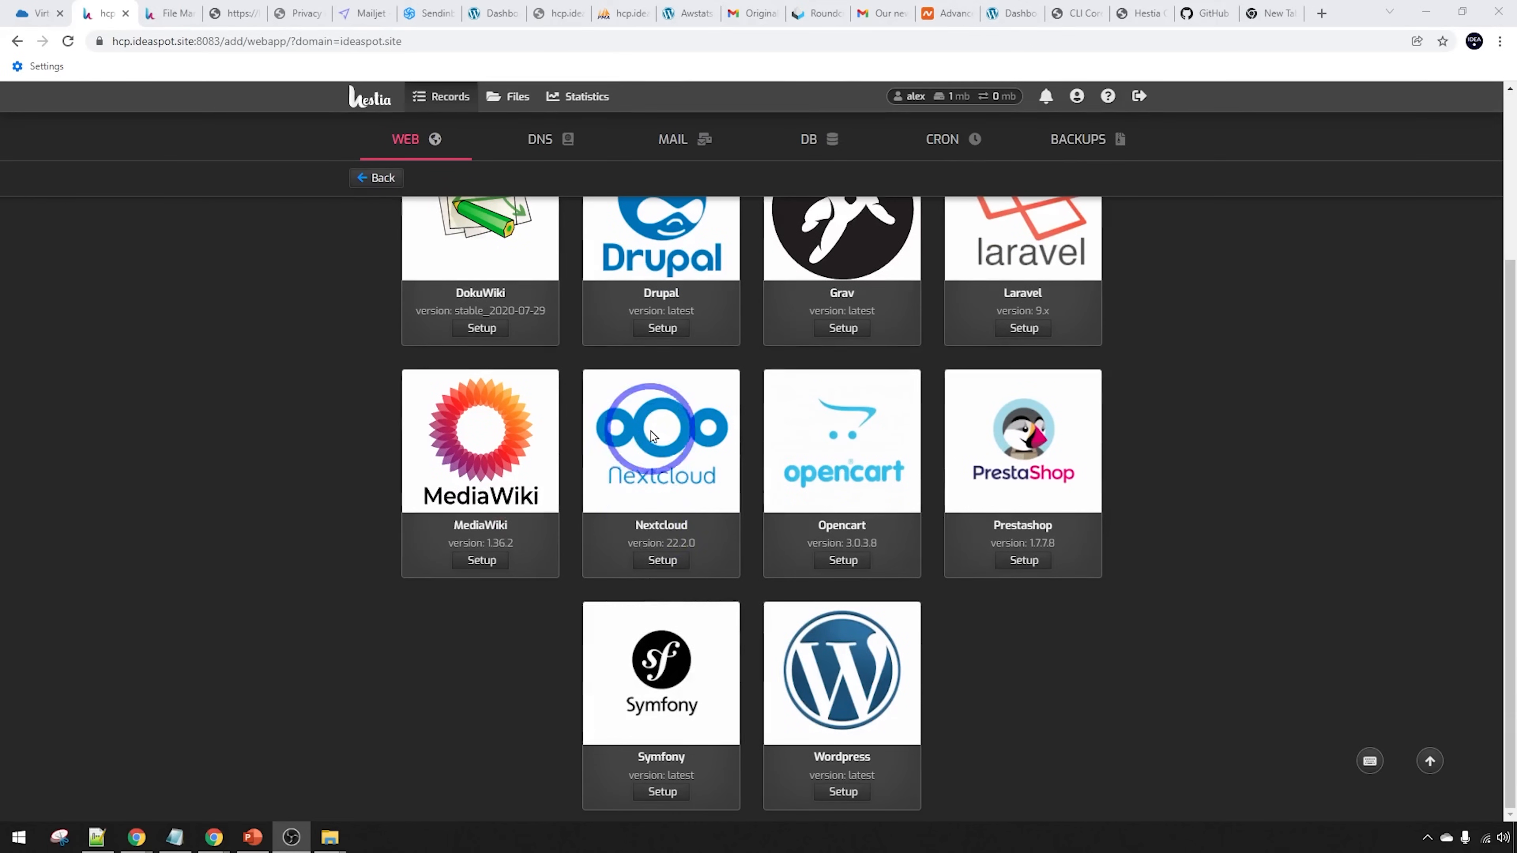
{"action": "scroll", "coordinate": [1260, 591], "scroll_direction": "up", "scroll_amount": 3}
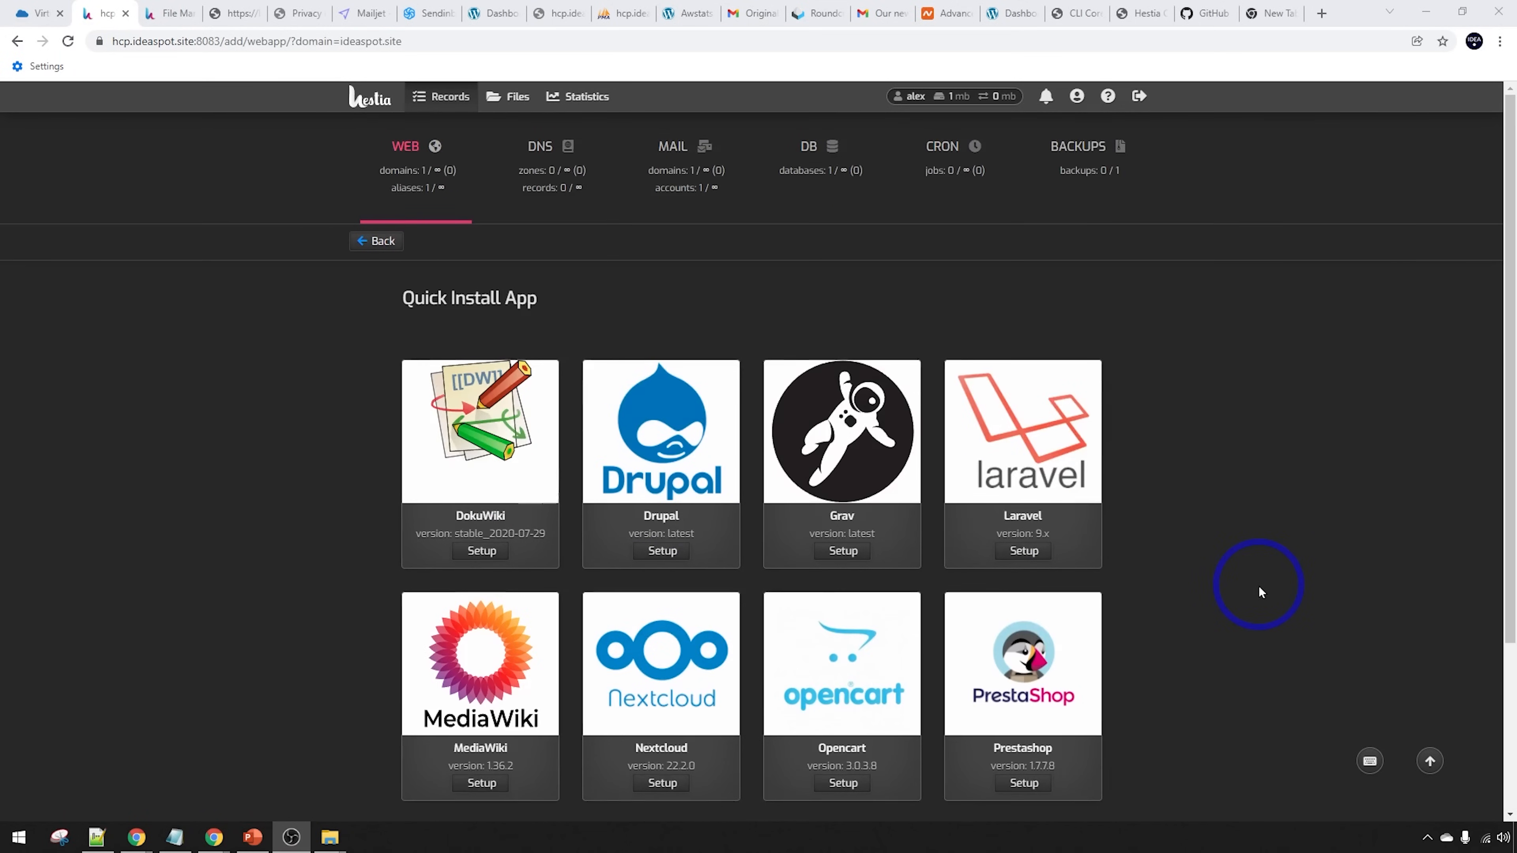